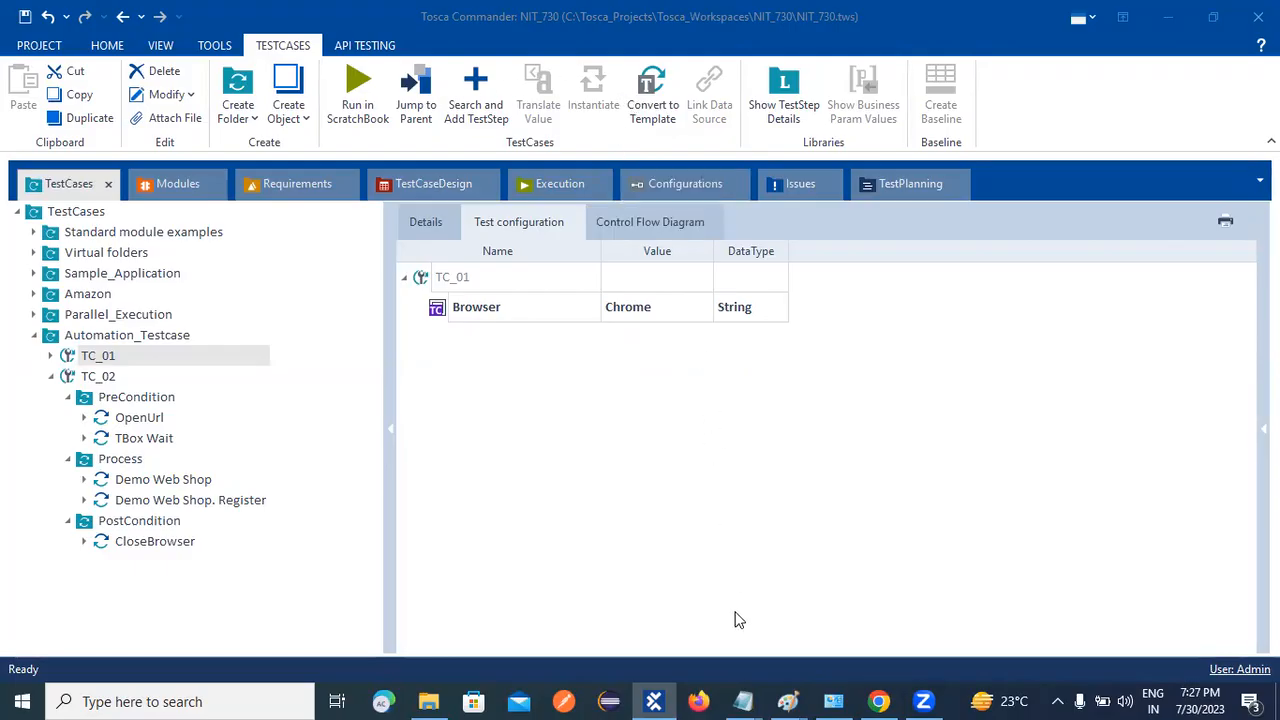
Step: Switch to the Programs and Features window and close it
click(843, 700)
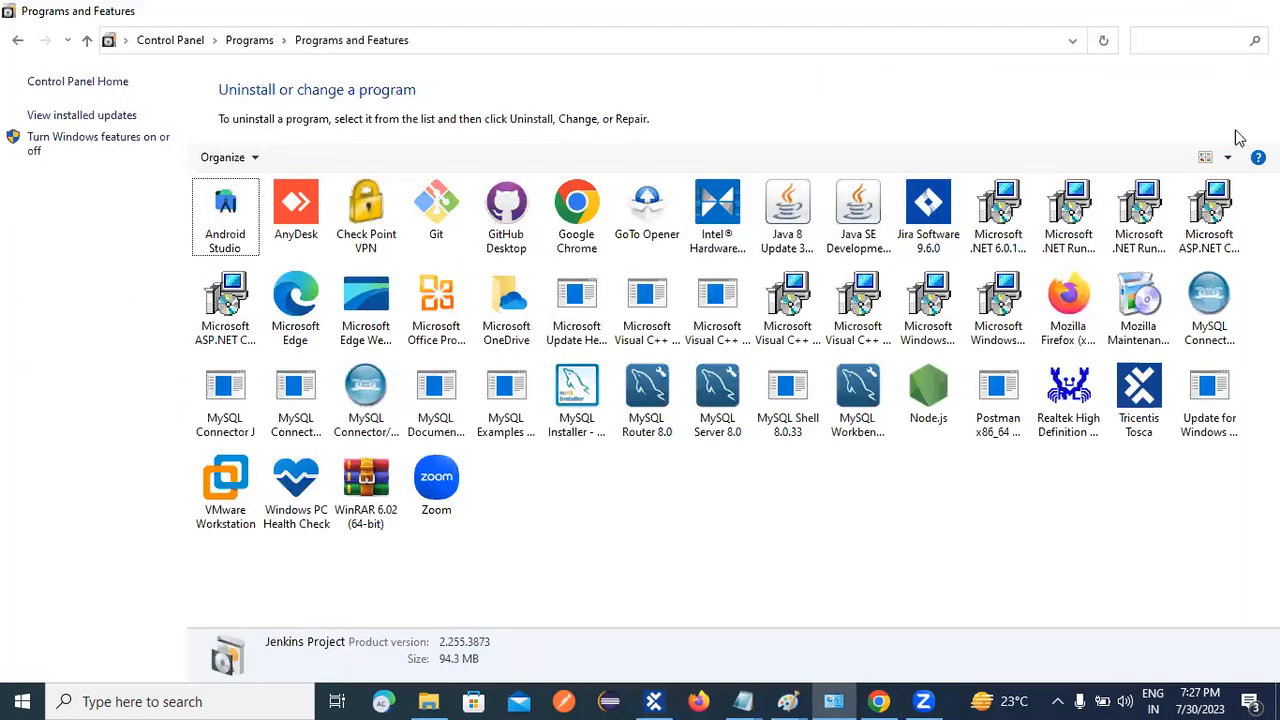
click(1256, 10)
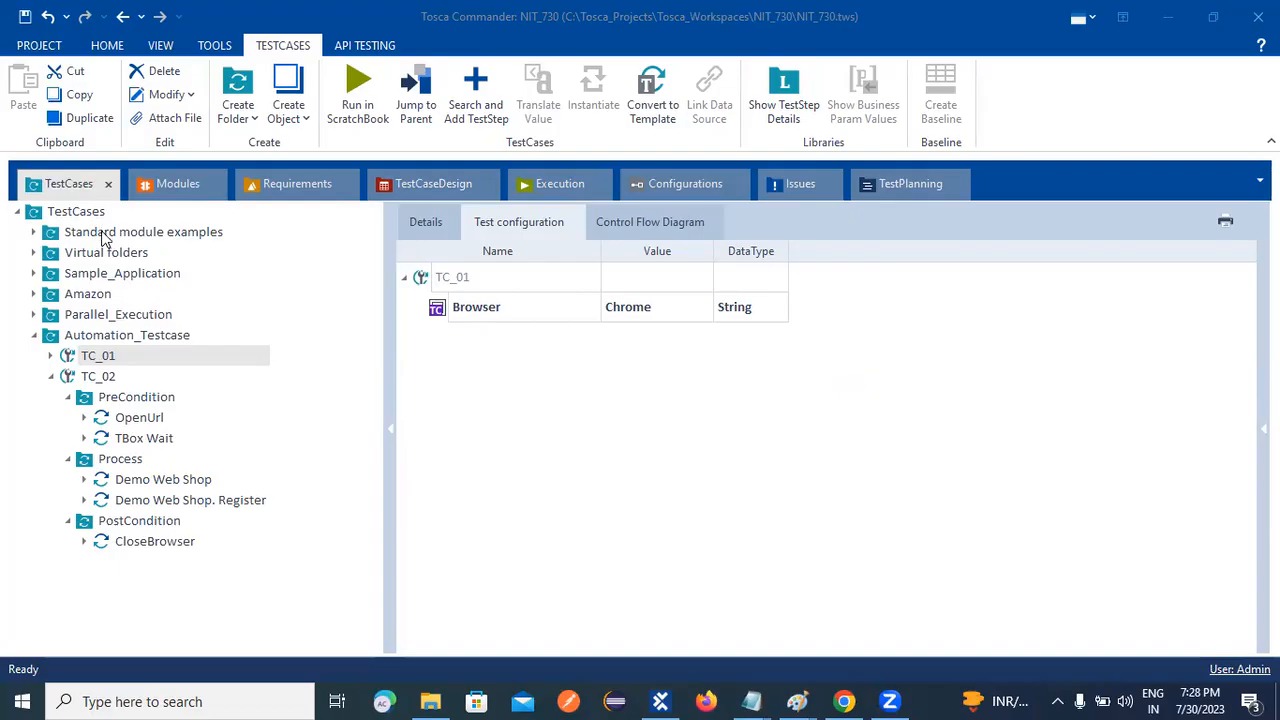
Step: Open the Modules section and collapse the ImageScanner folder
click(172, 184)
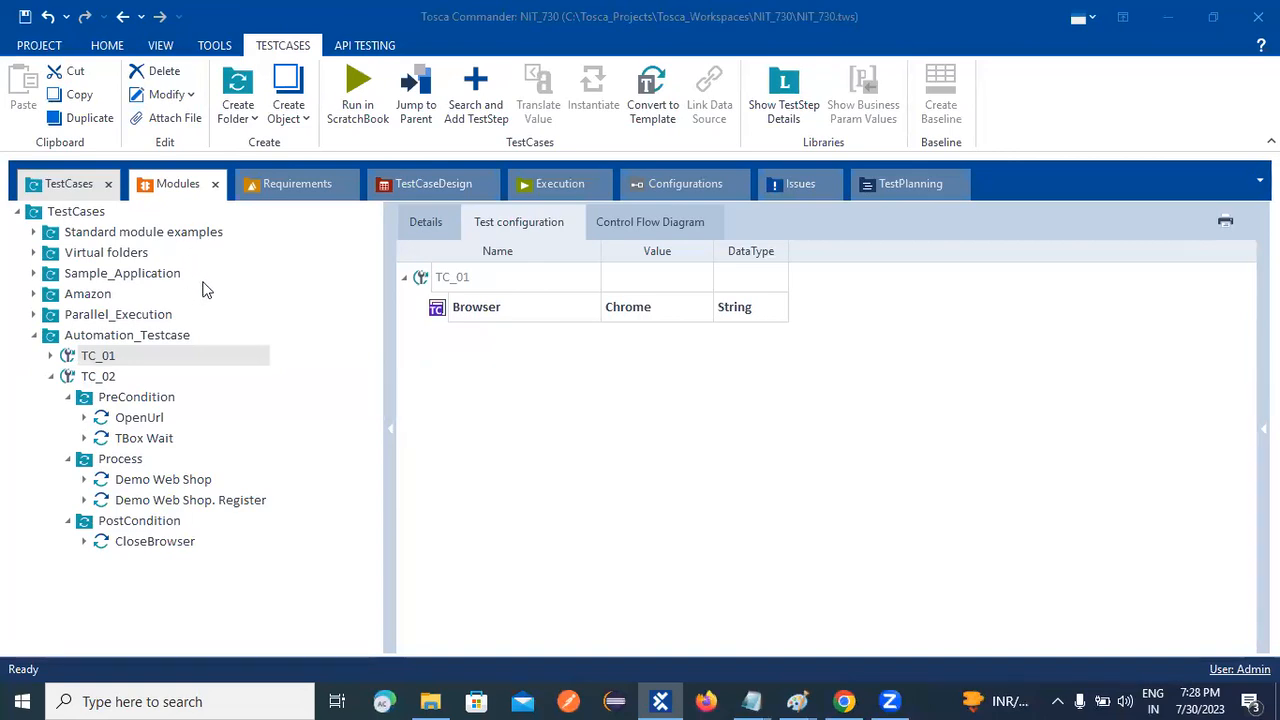
click(175, 187)
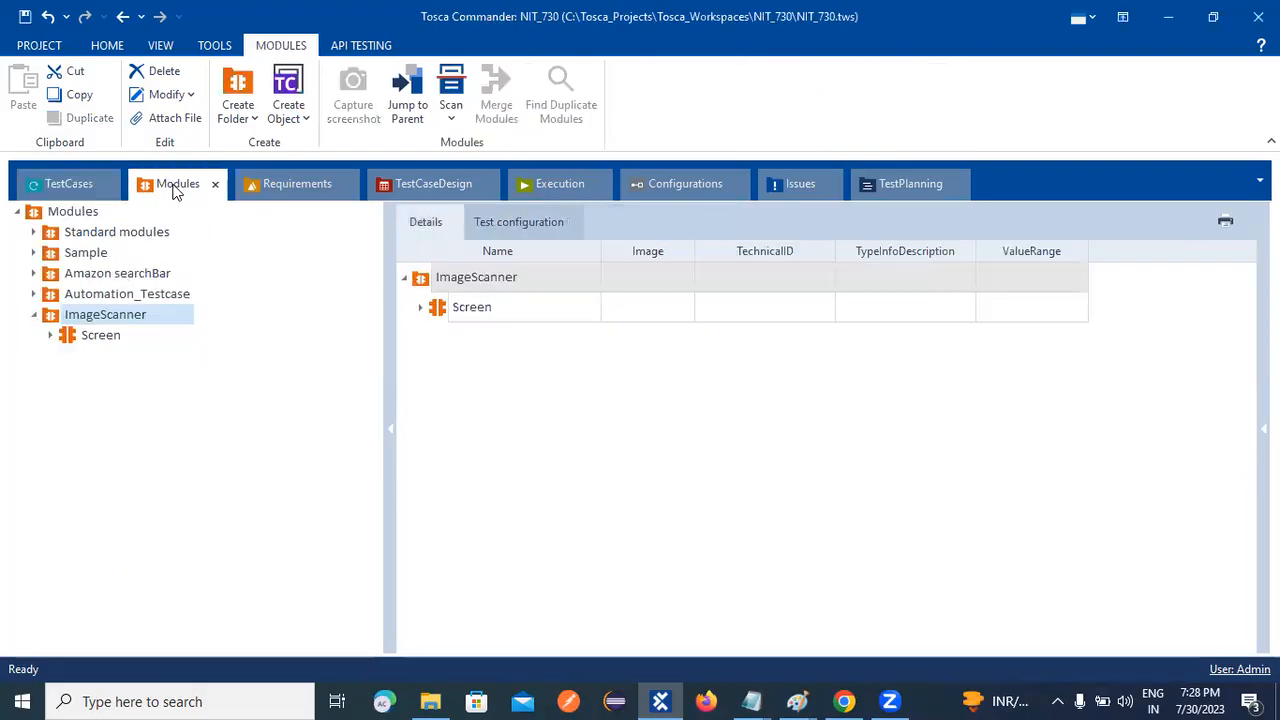
click(64, 186)
click(194, 193)
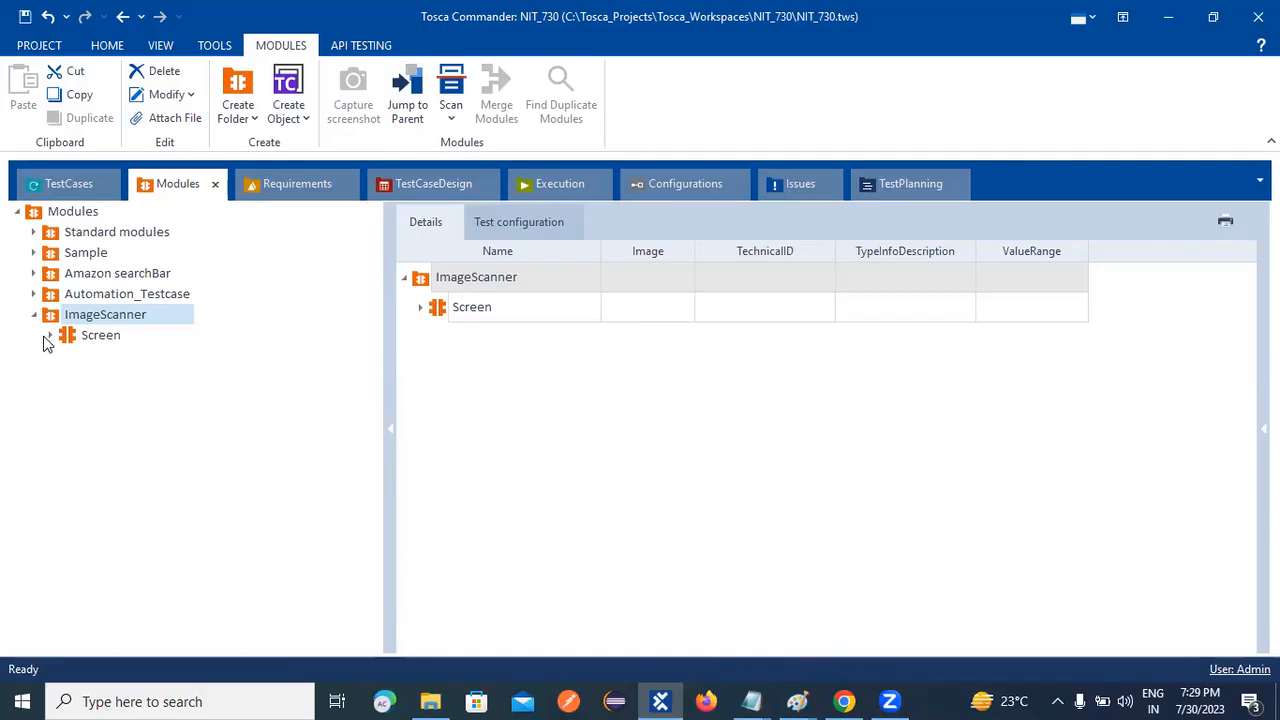
click(92, 186)
Step: Switch to the Demo Web Shop in Chrome and try to log in with the first saved account's e-mail and password
click(843, 701)
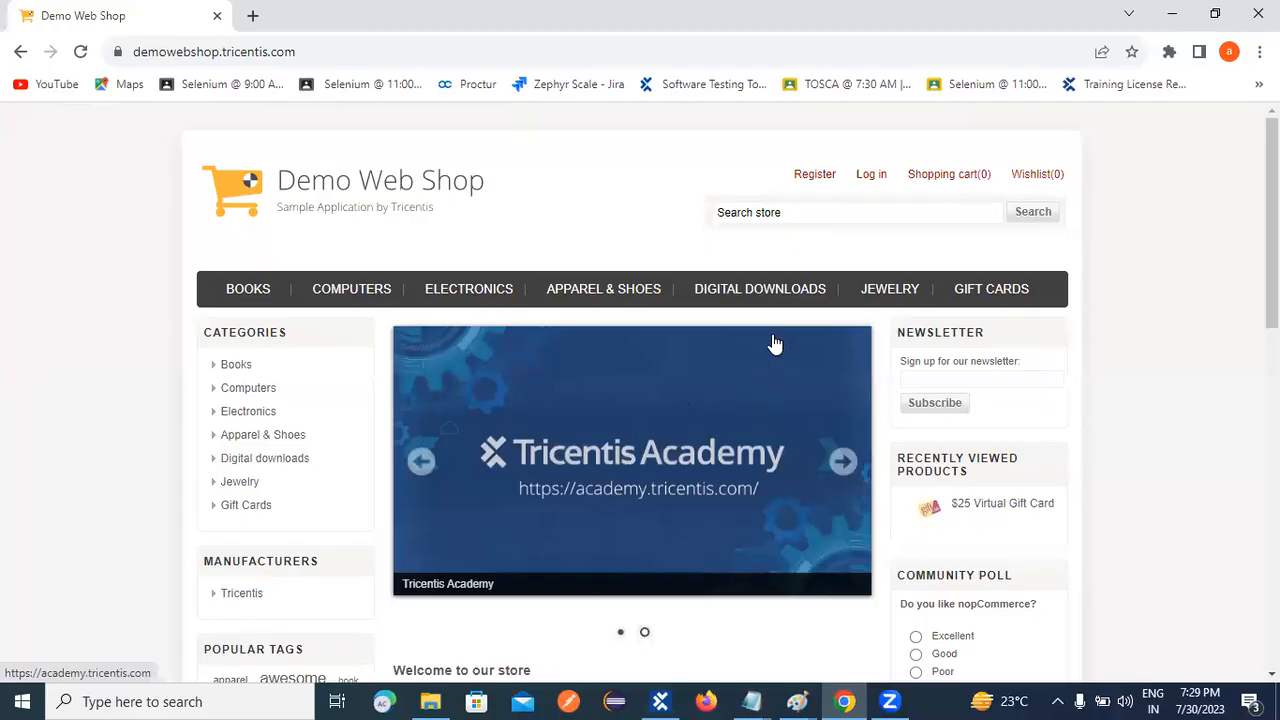
click(872, 175)
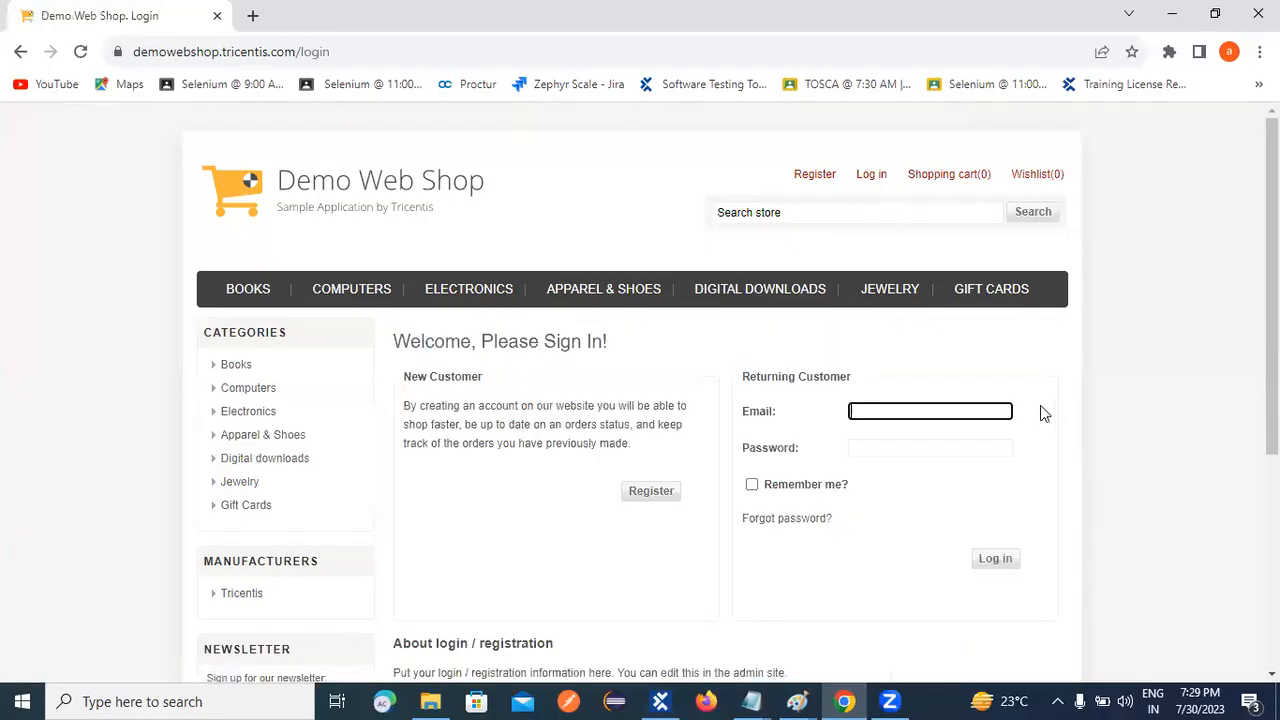
click(908, 410)
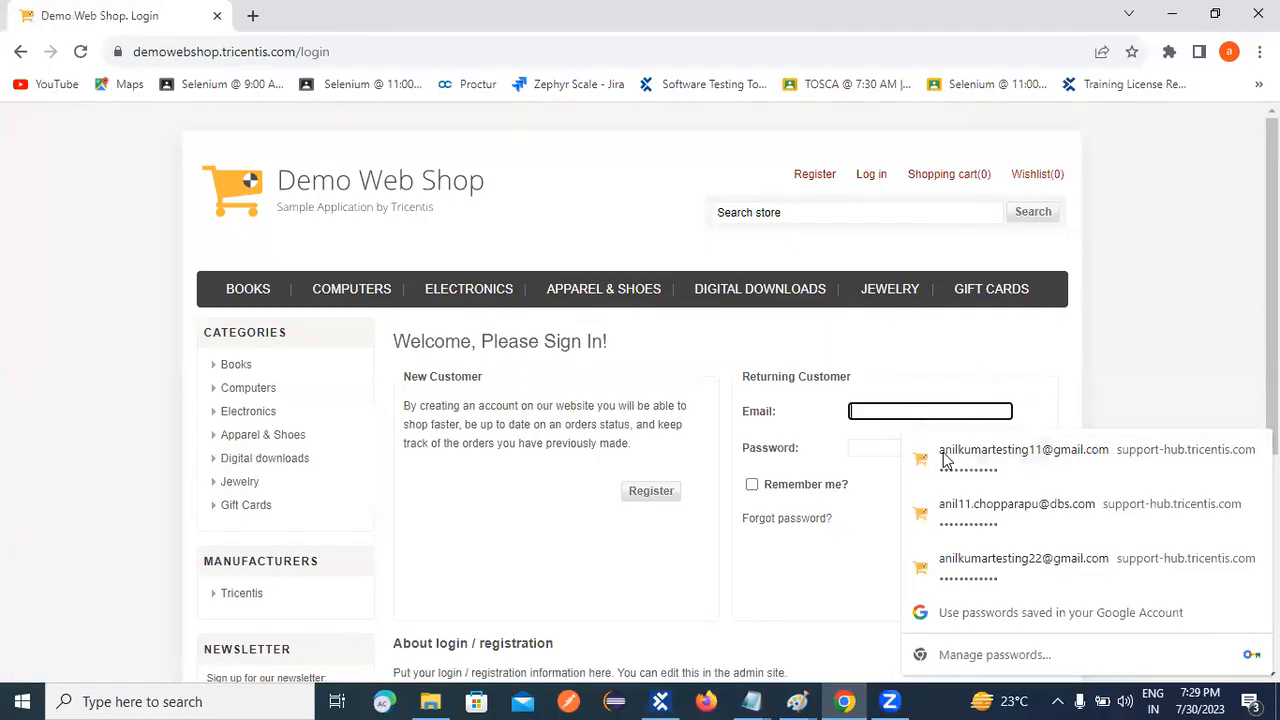
click(945, 460)
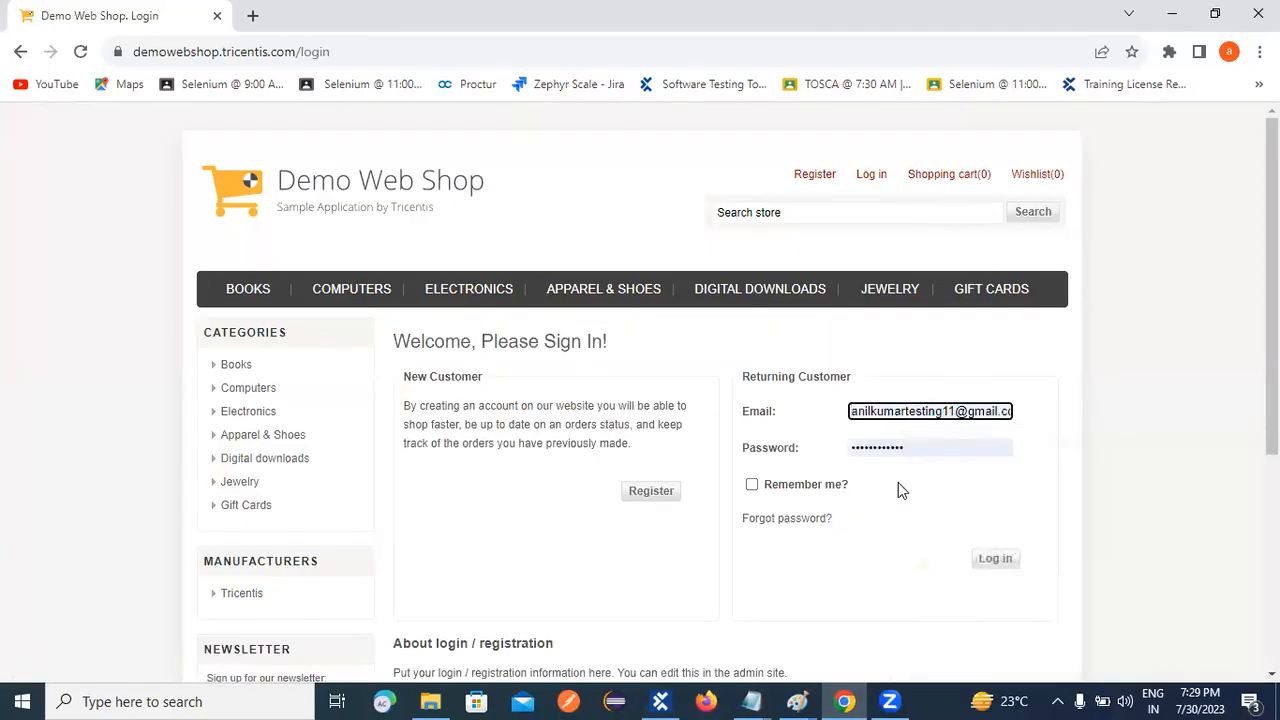
click(1003, 569)
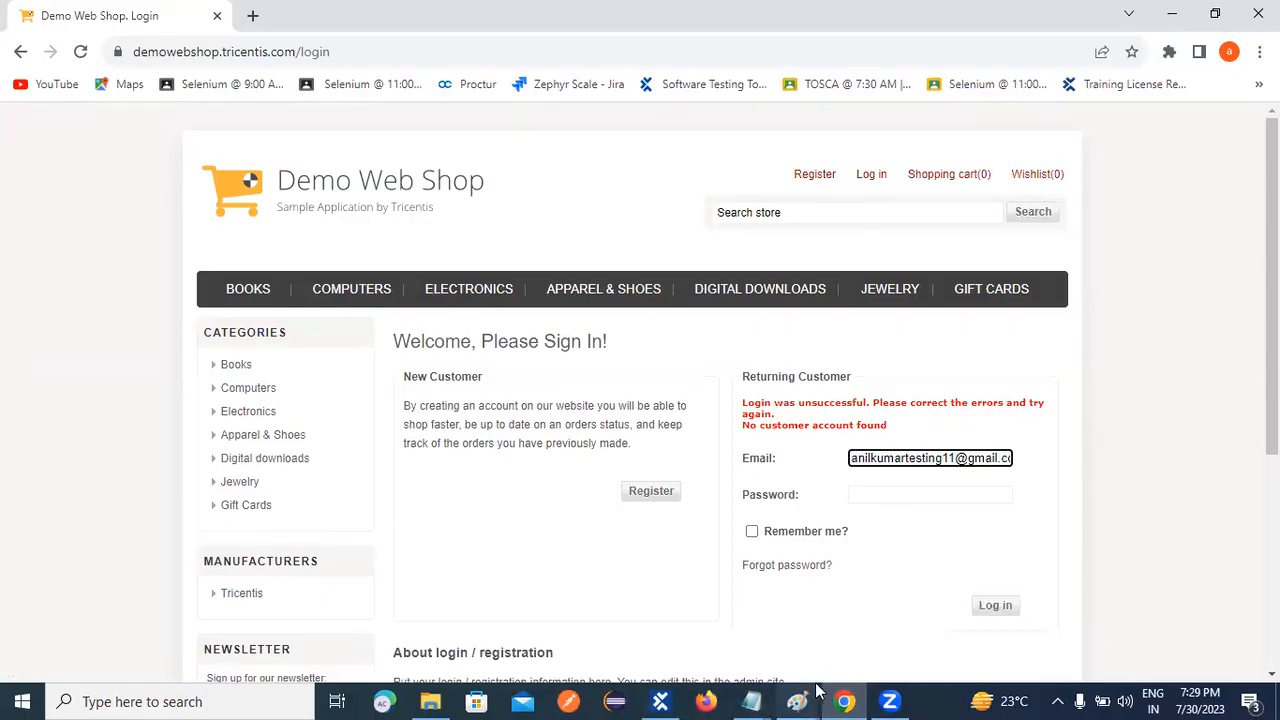
Step: Switch to Tosca Commander and create a folder named IfCondition under the Modules root
click(659, 700)
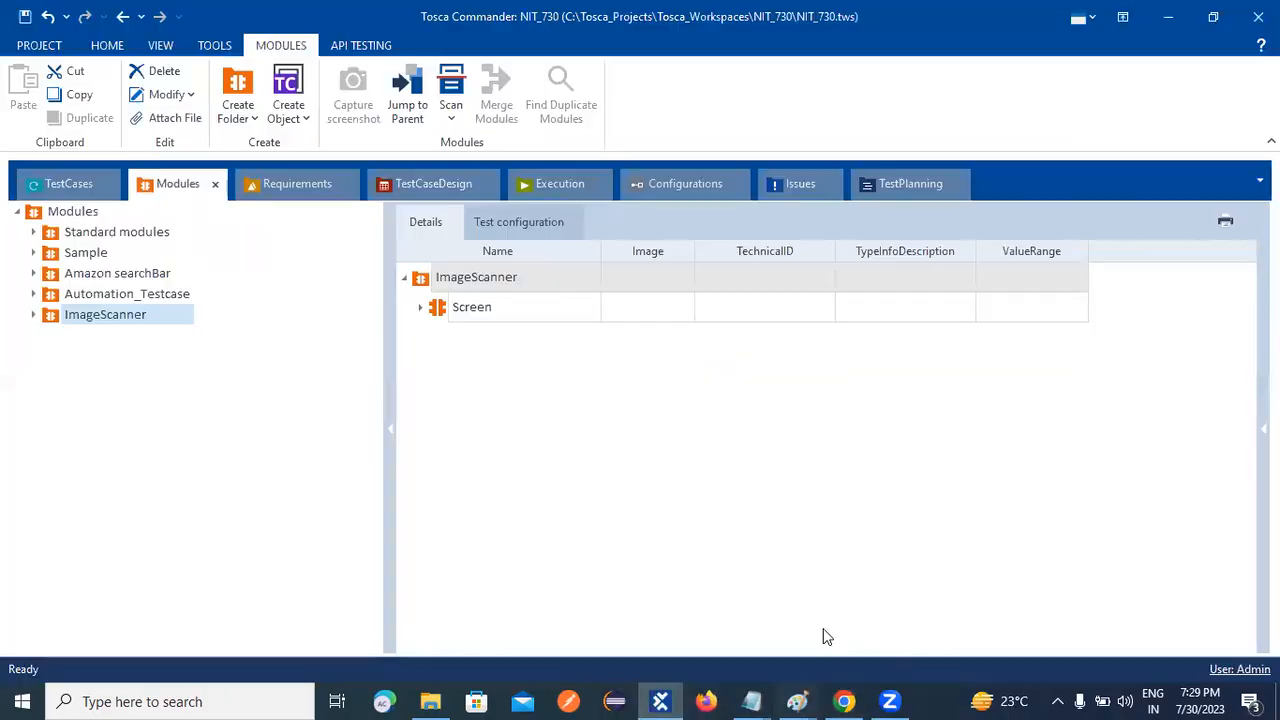
click(88, 213)
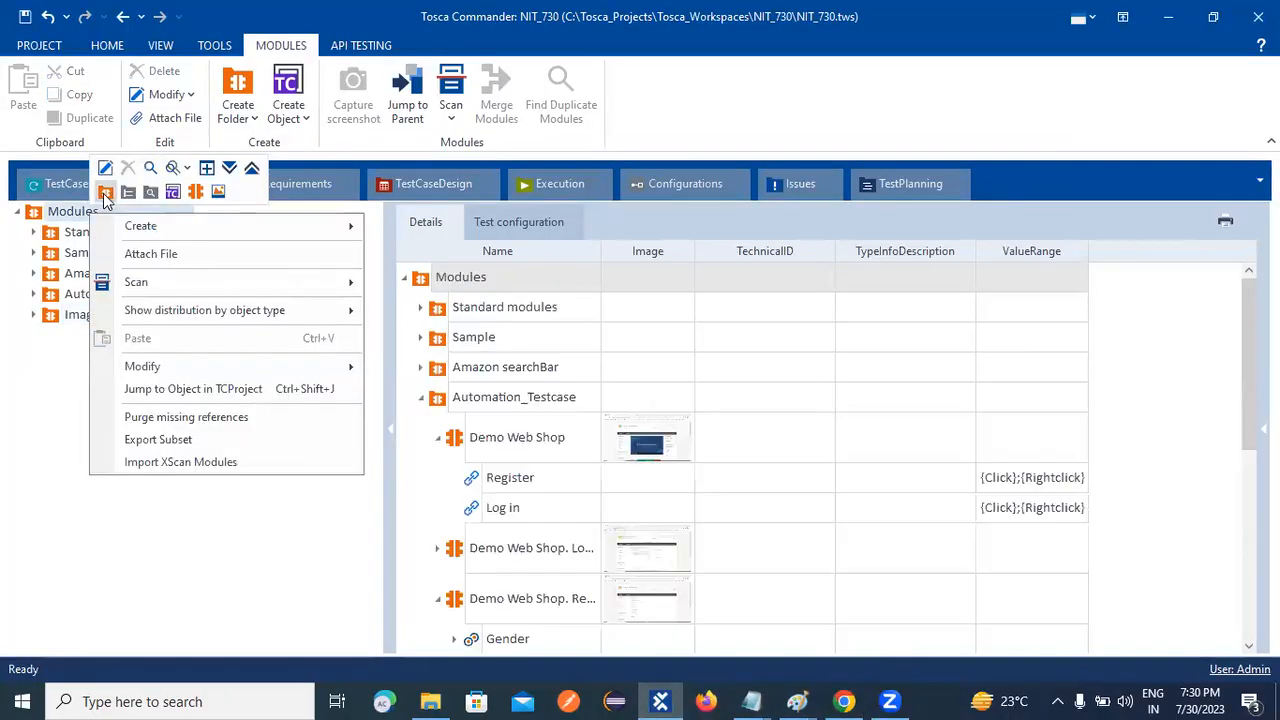
click(105, 192)
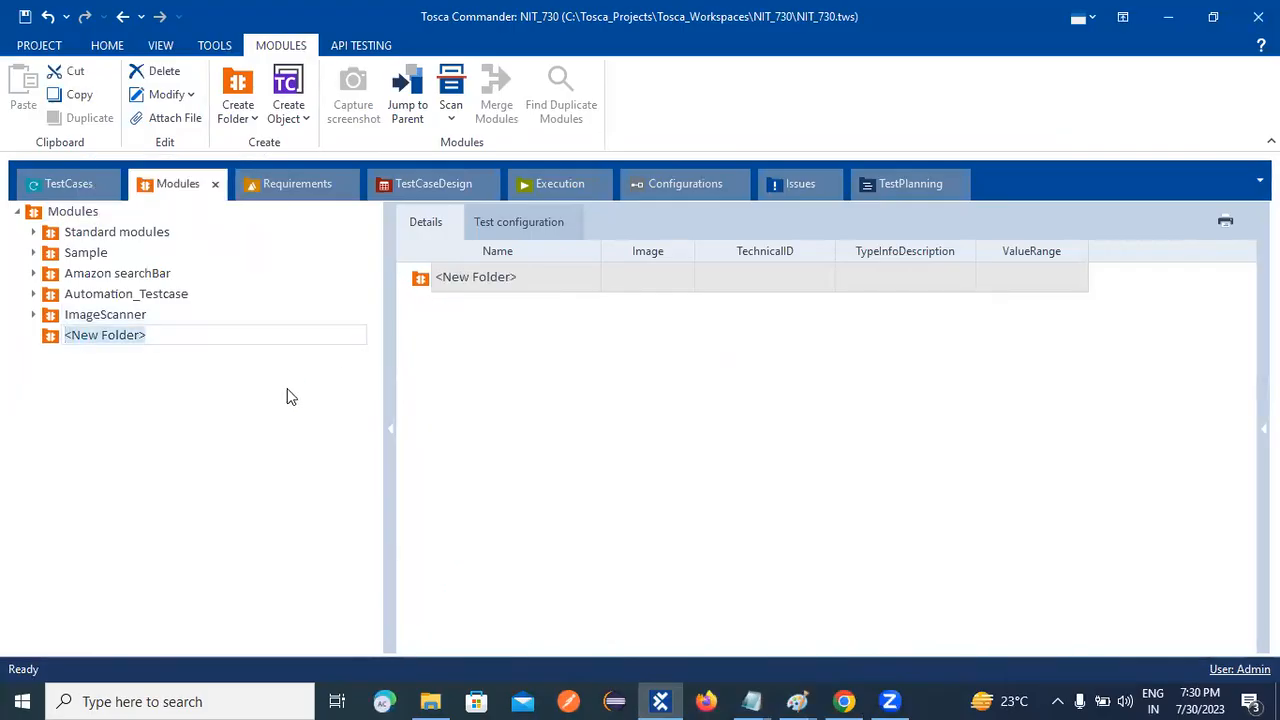
text(If)
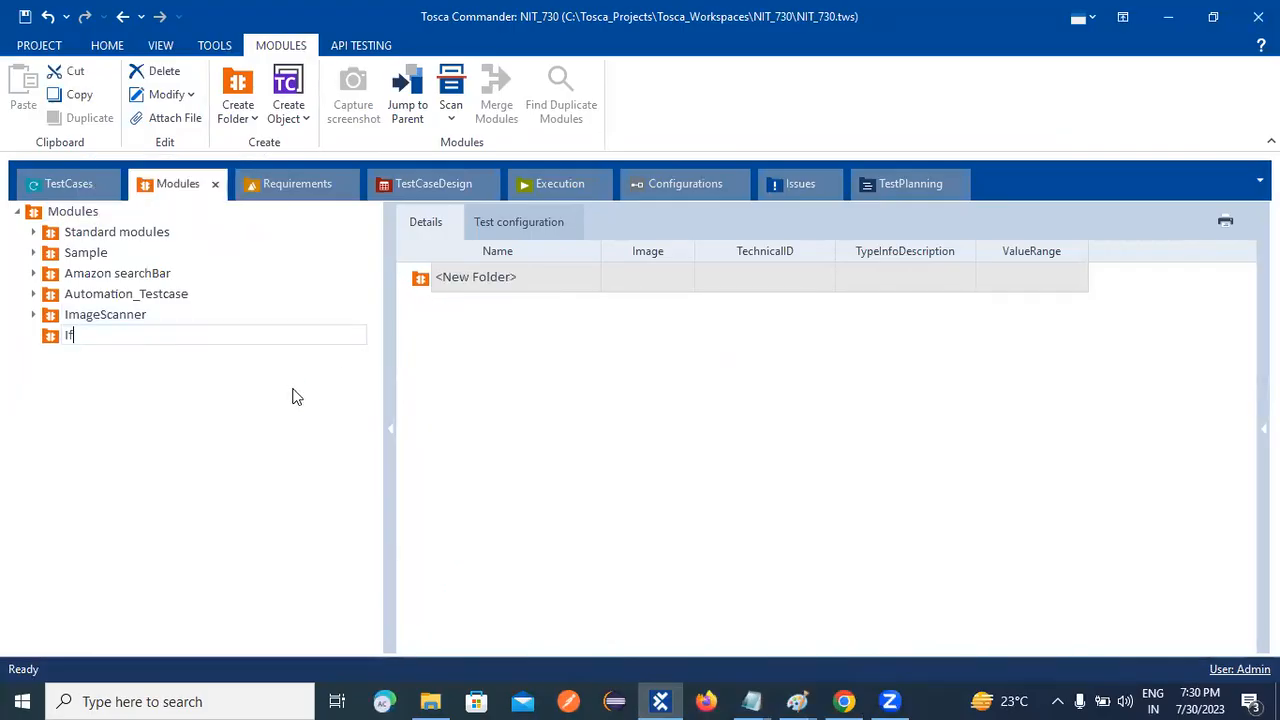
text(Condition)
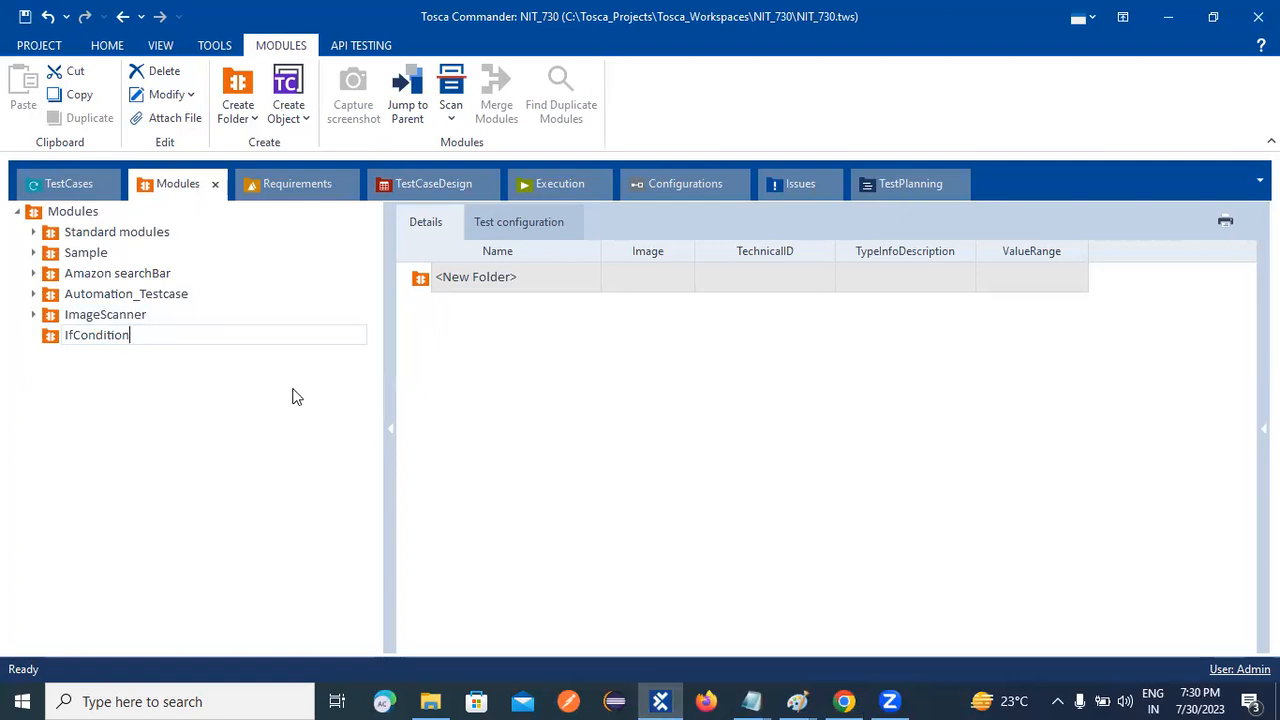
key(Return)
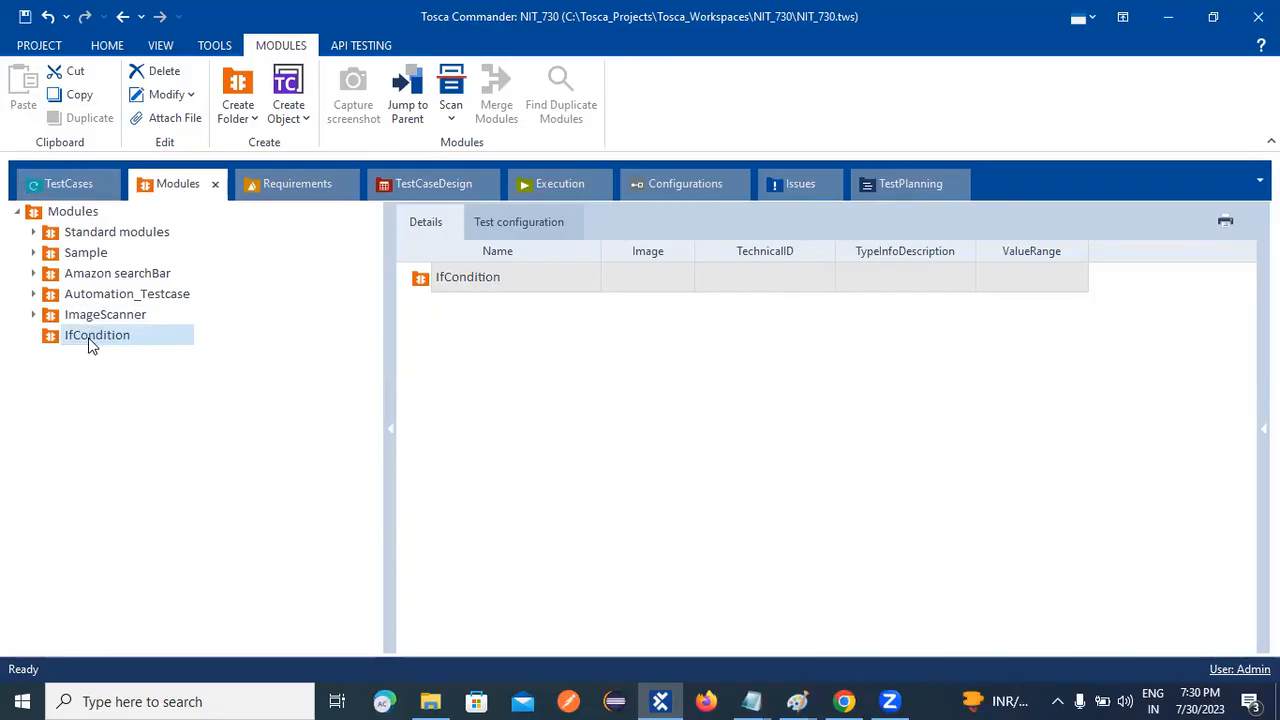
Step: Copy the first Demo Web Shop module from the Automation_Testcase folder into the IfCondition folder
click(33, 296)
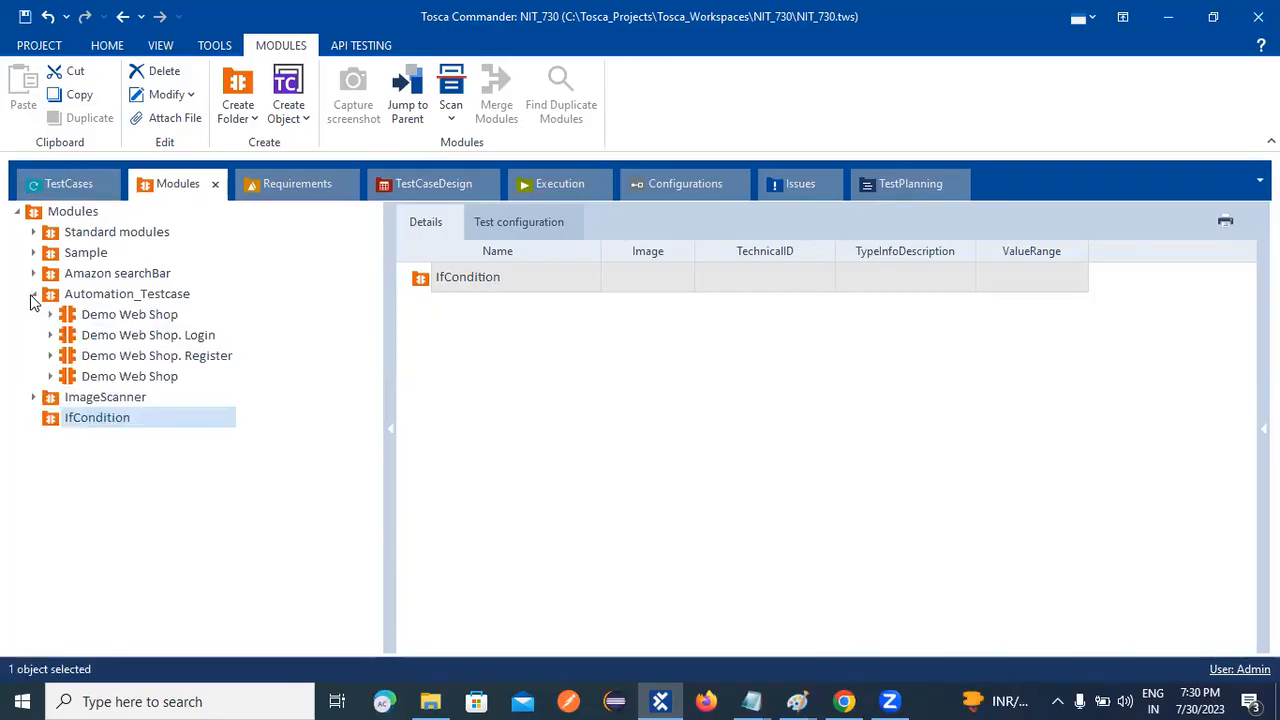
click(88, 318)
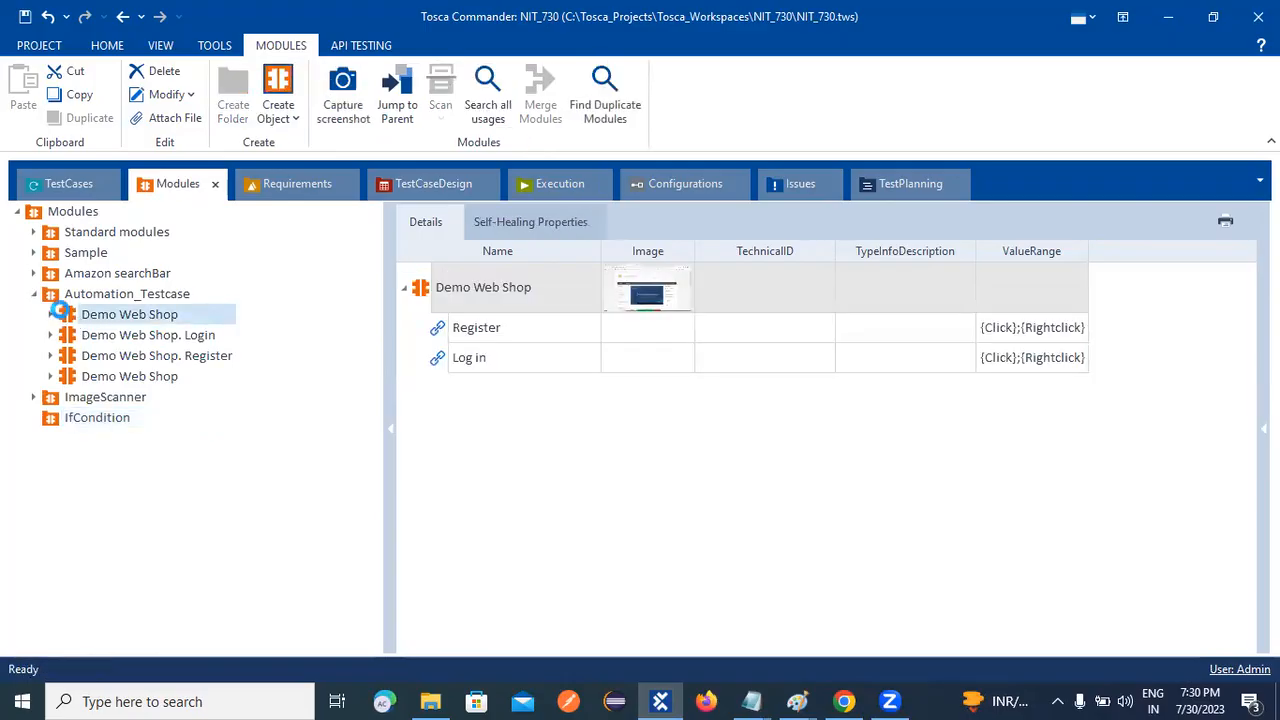
right_click(63, 316)
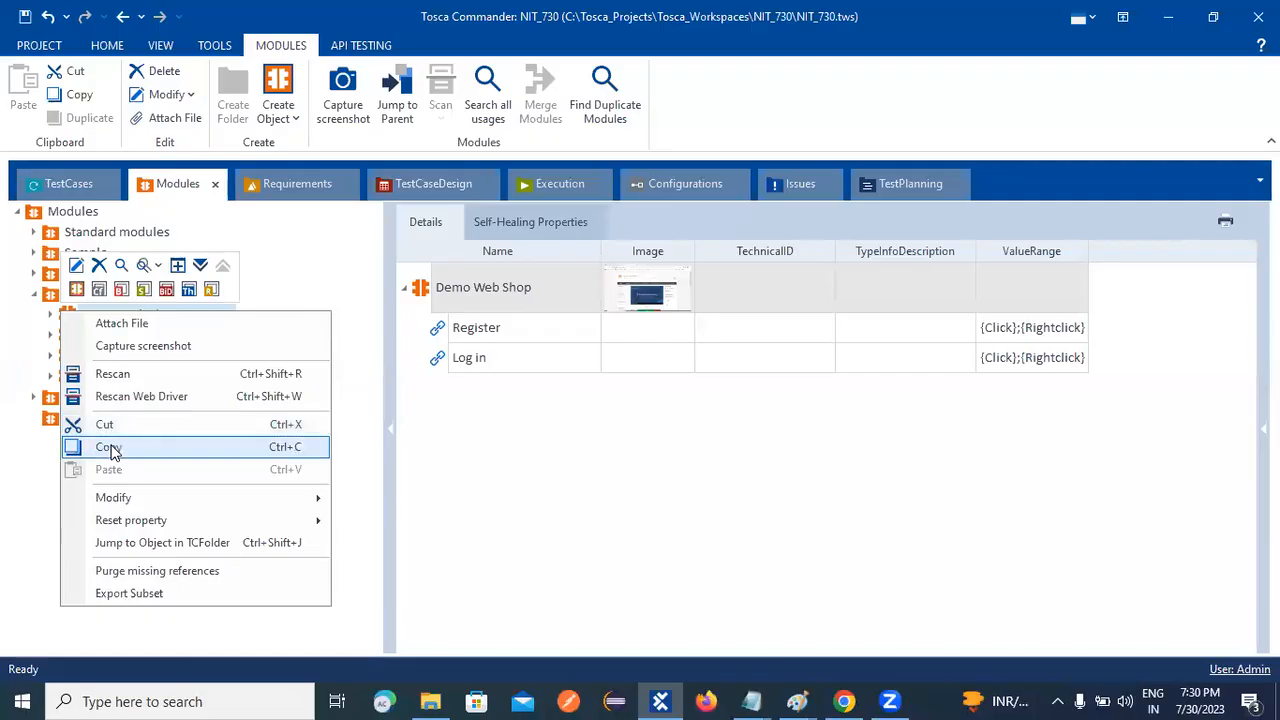
click(106, 447)
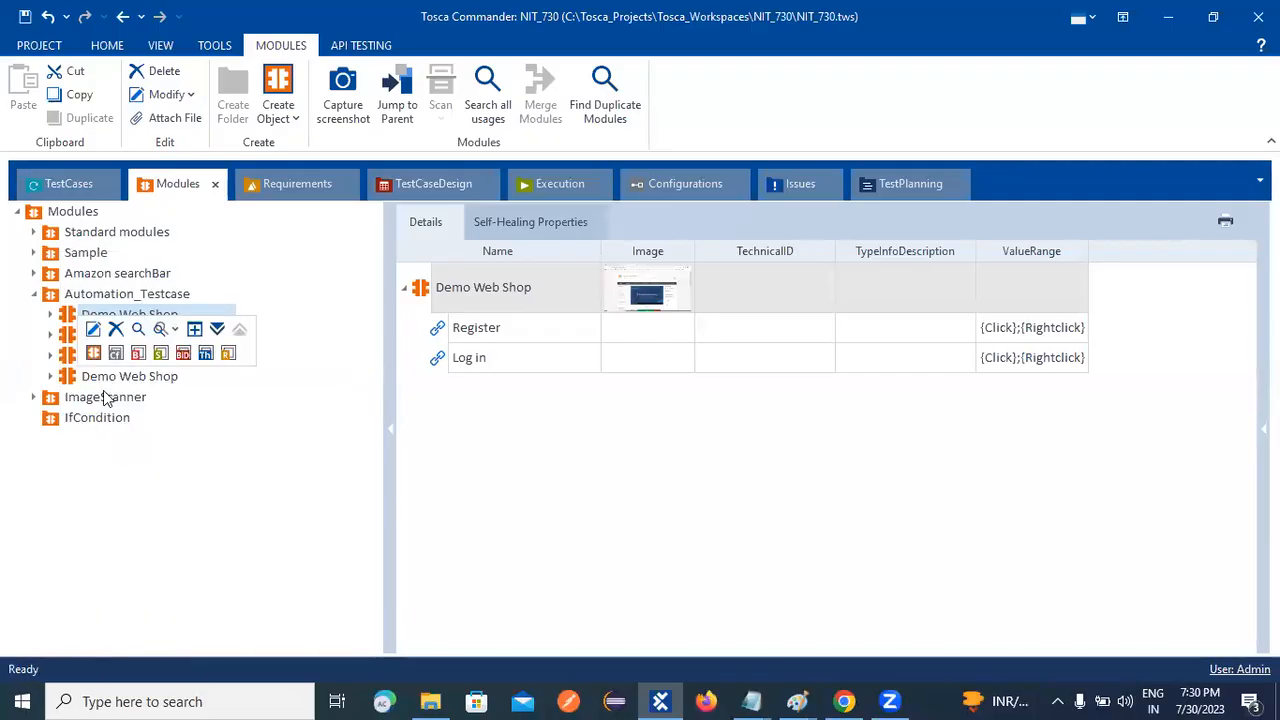
right_click(80, 420)
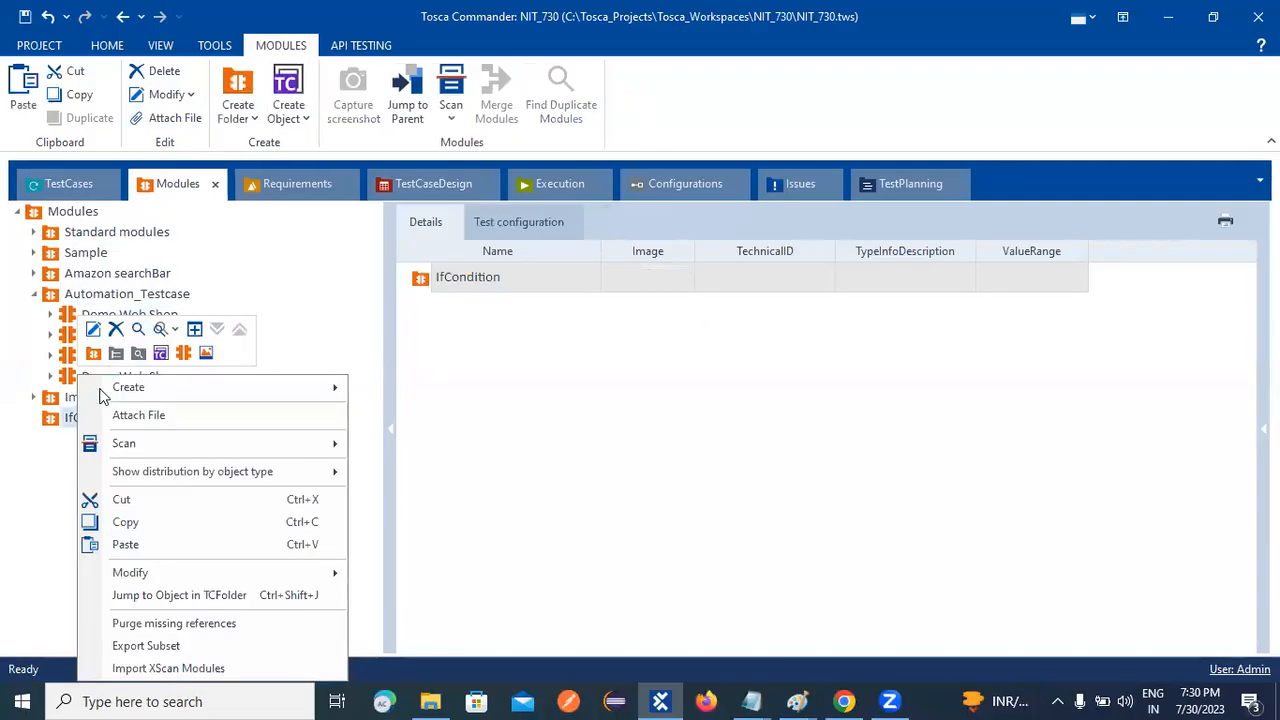
click(127, 544)
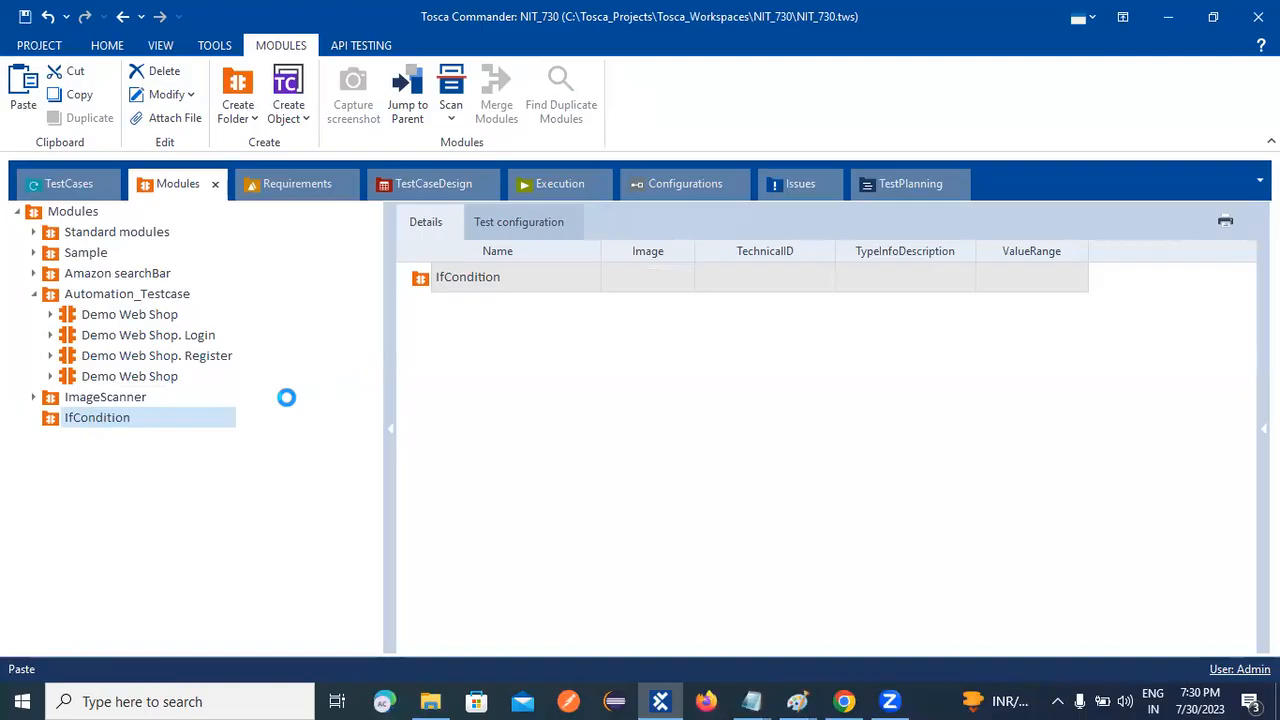
Step: Start an application scan of the Demo Web Shop. Login window from the IfCondition folder
right_click(88, 420)
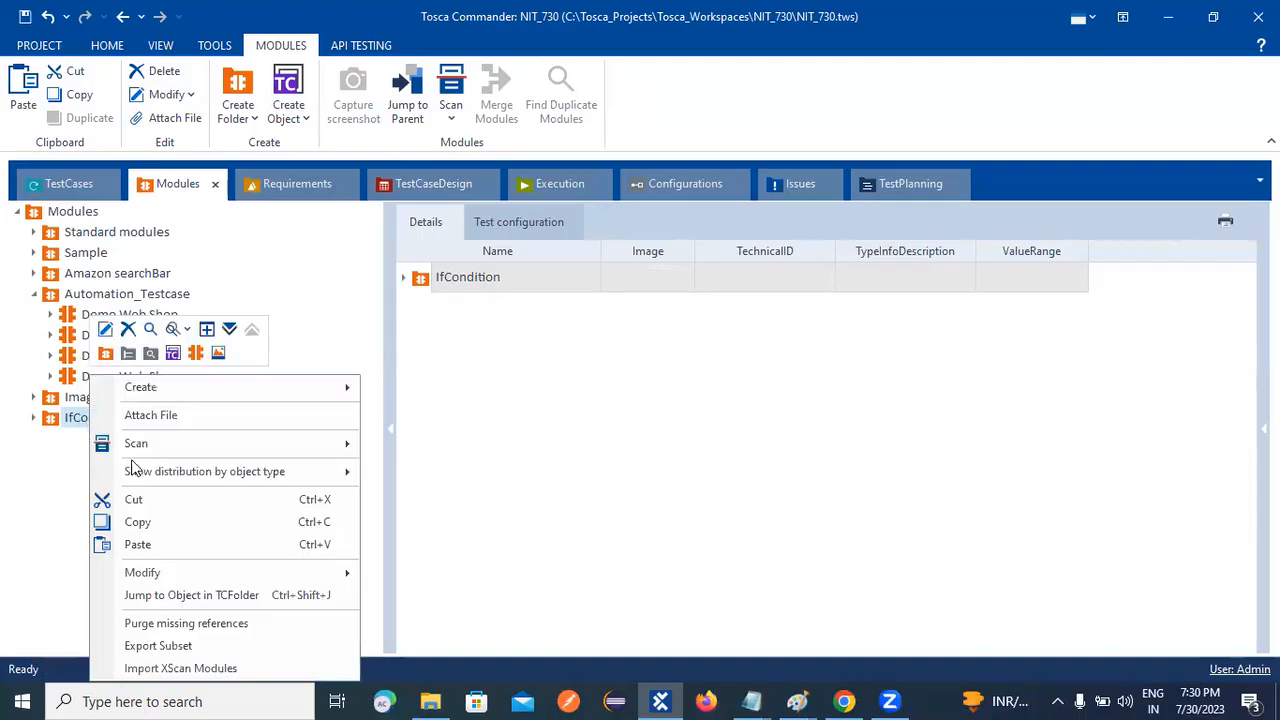
mouse_move(362, 447)
click(420, 444)
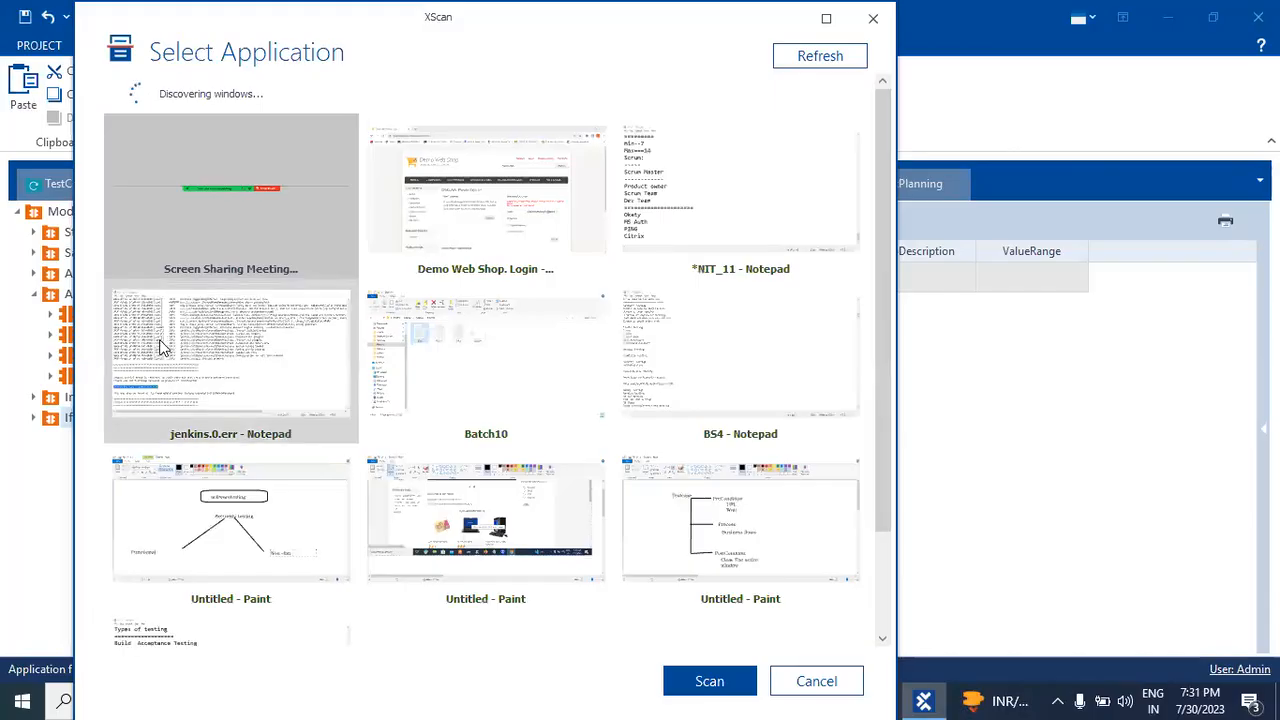
click(459, 220)
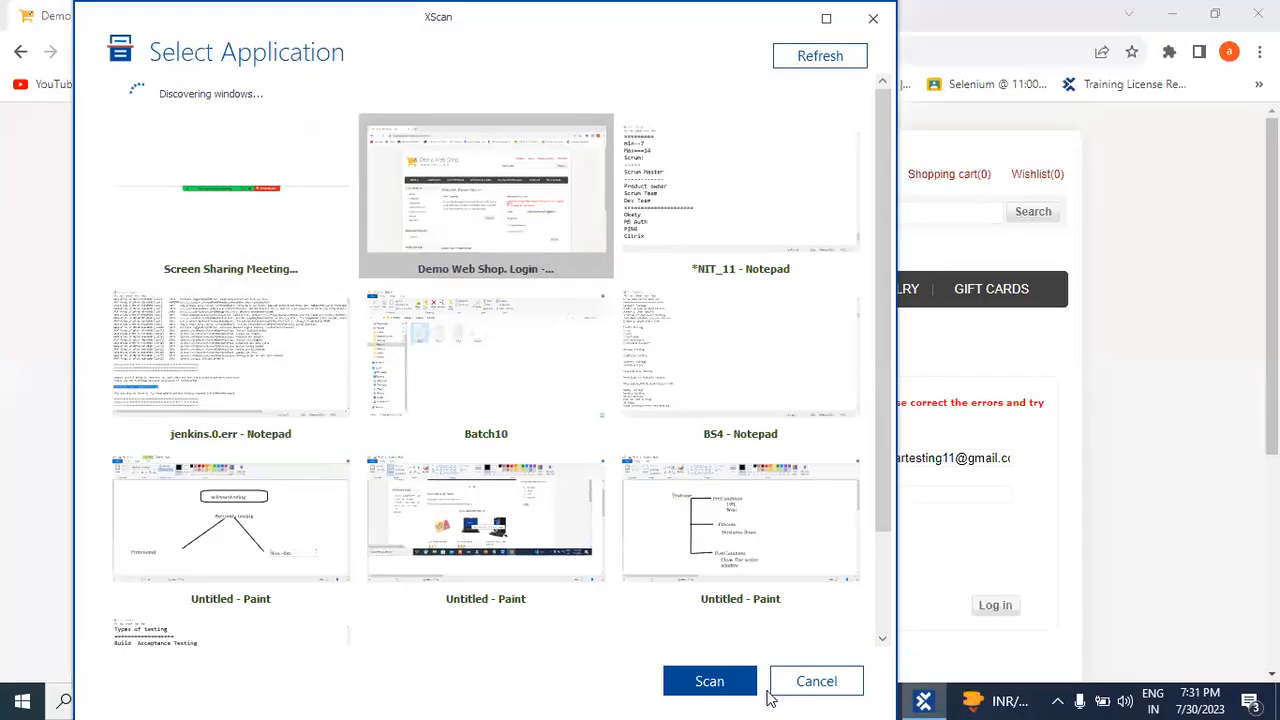
click(710, 680)
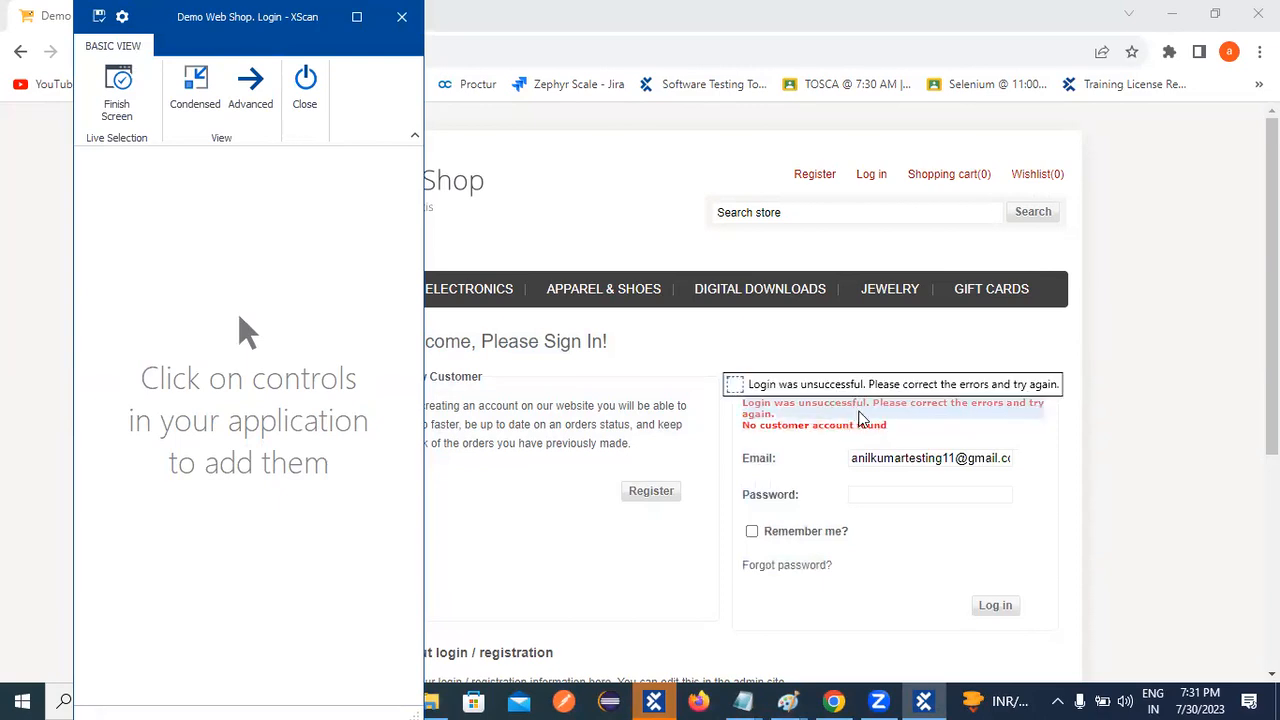
Step: Try to capture the login error message as a control in XScan, deselect the captured items and close the scan
click(862, 418)
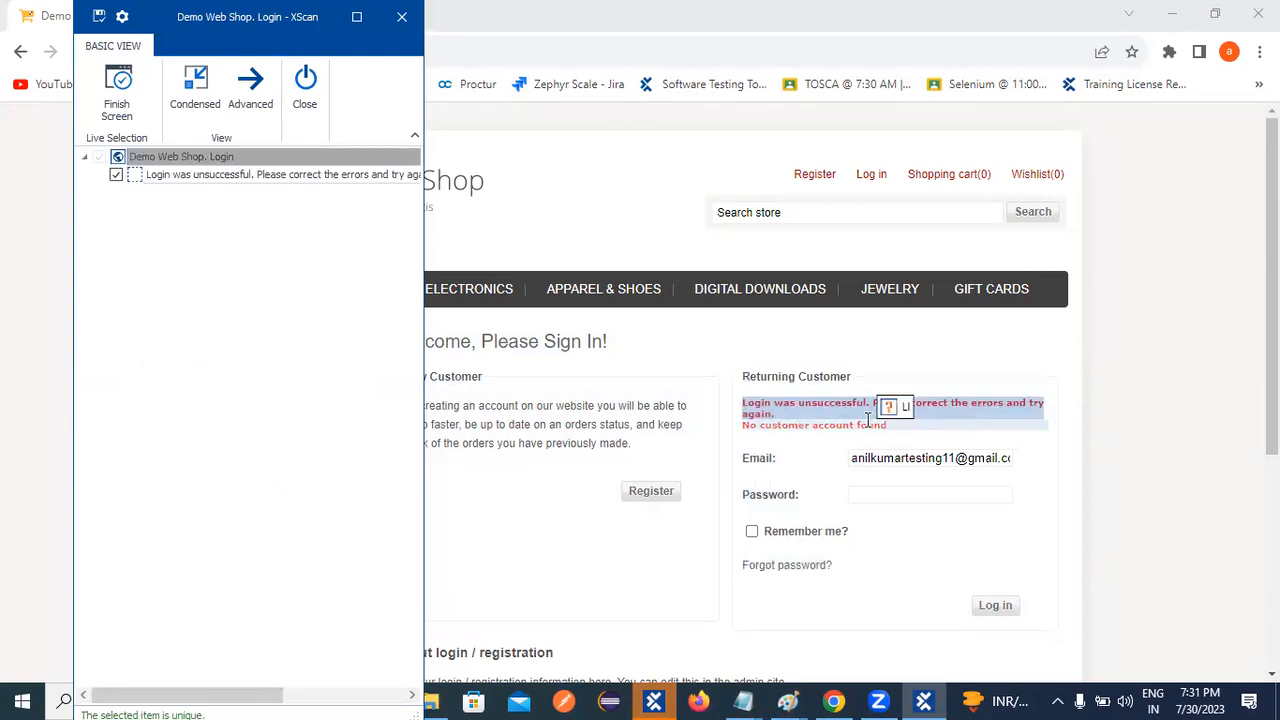
click(116, 175)
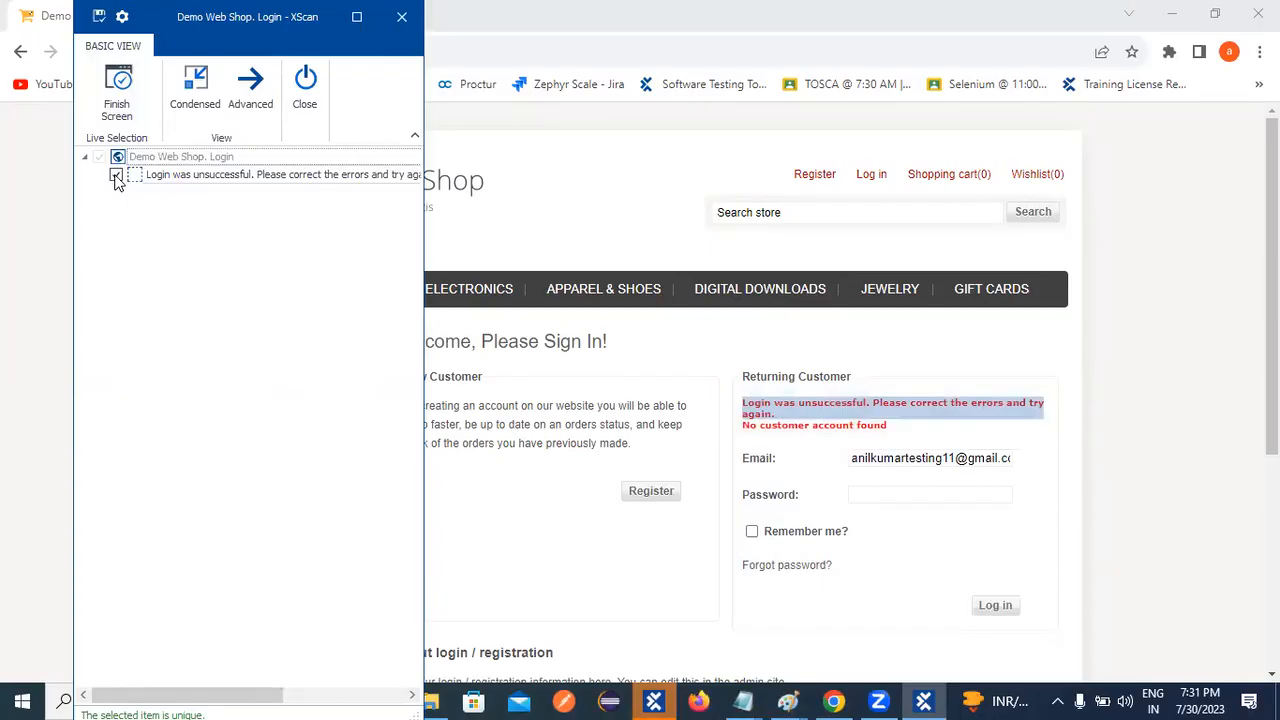
click(116, 176)
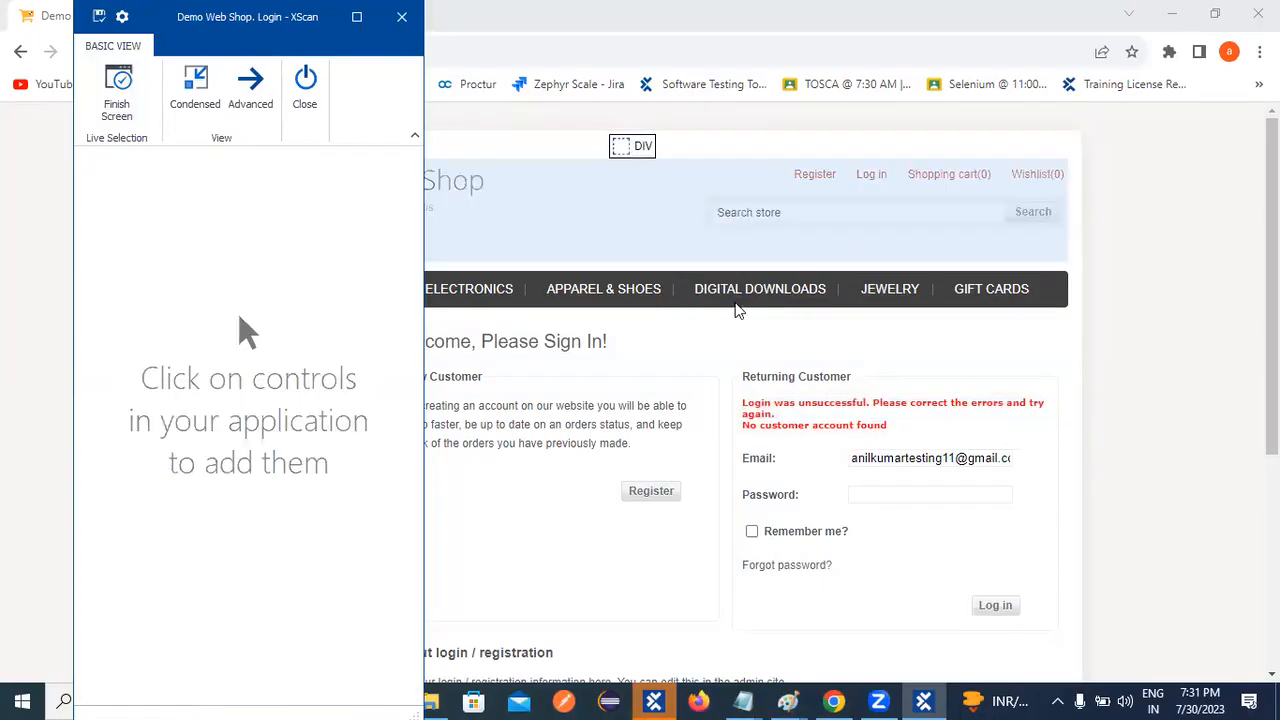
click(1036, 418)
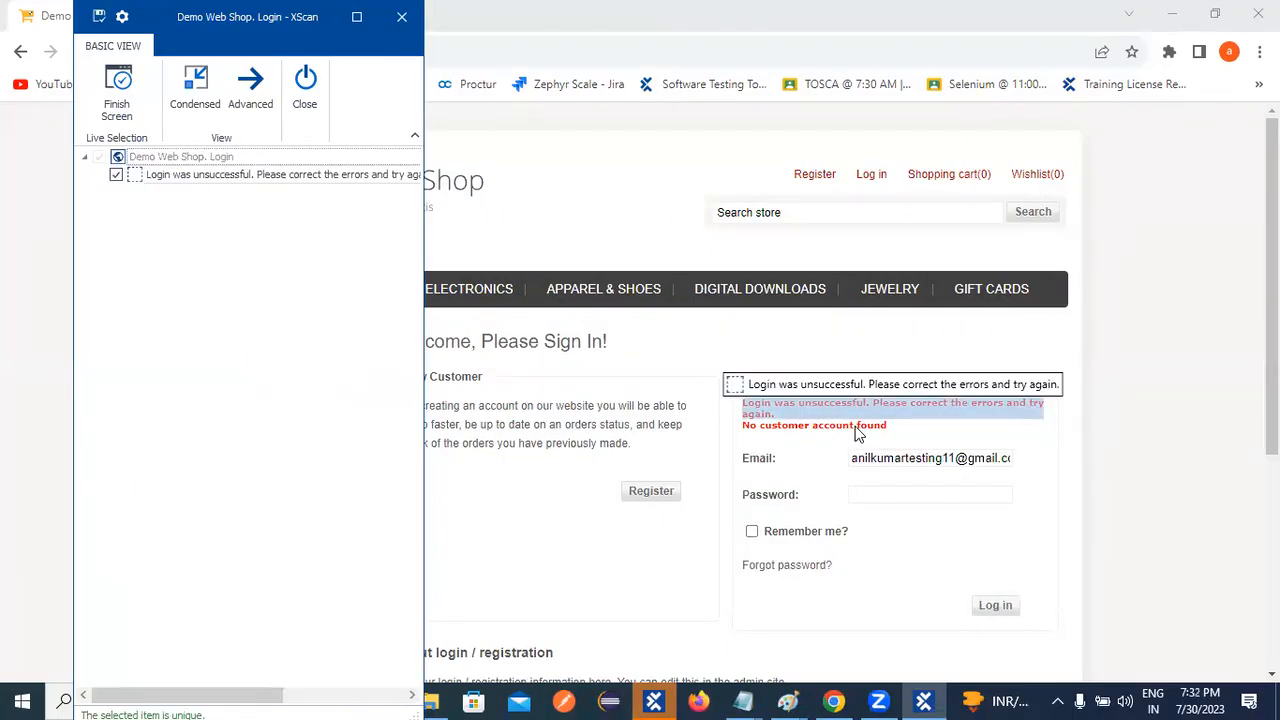
click(729, 420)
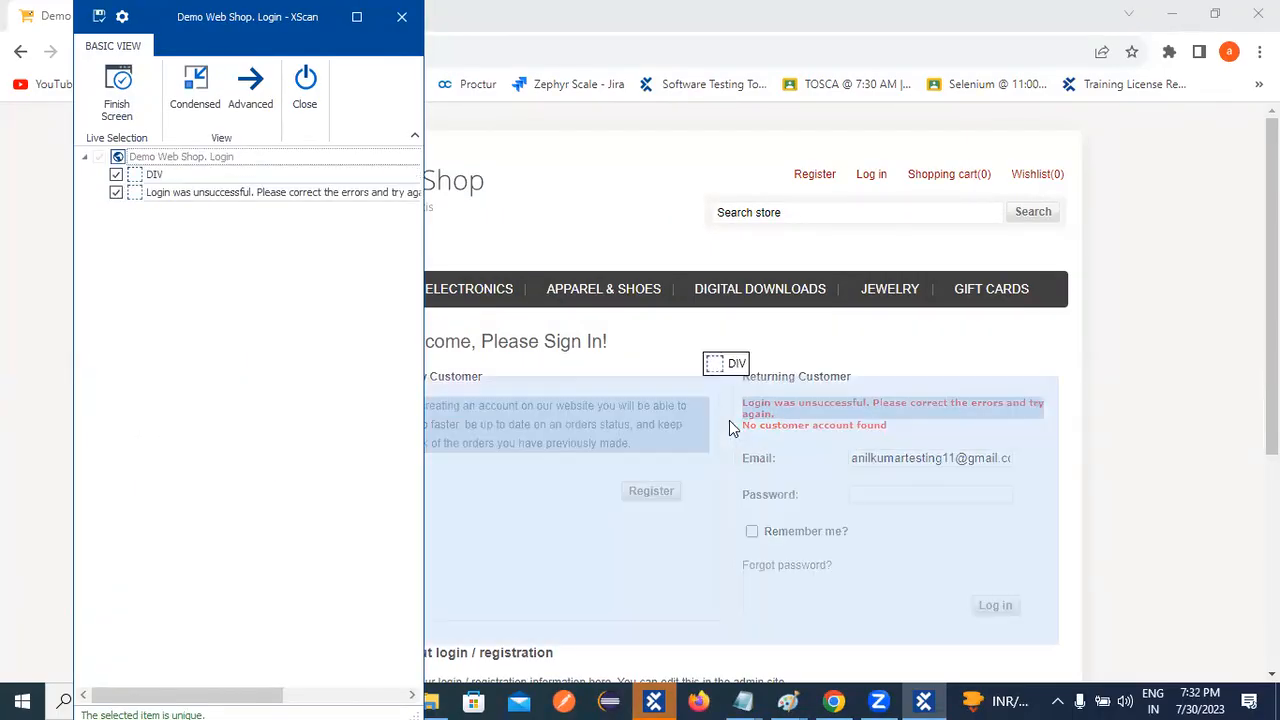
click(116, 193)
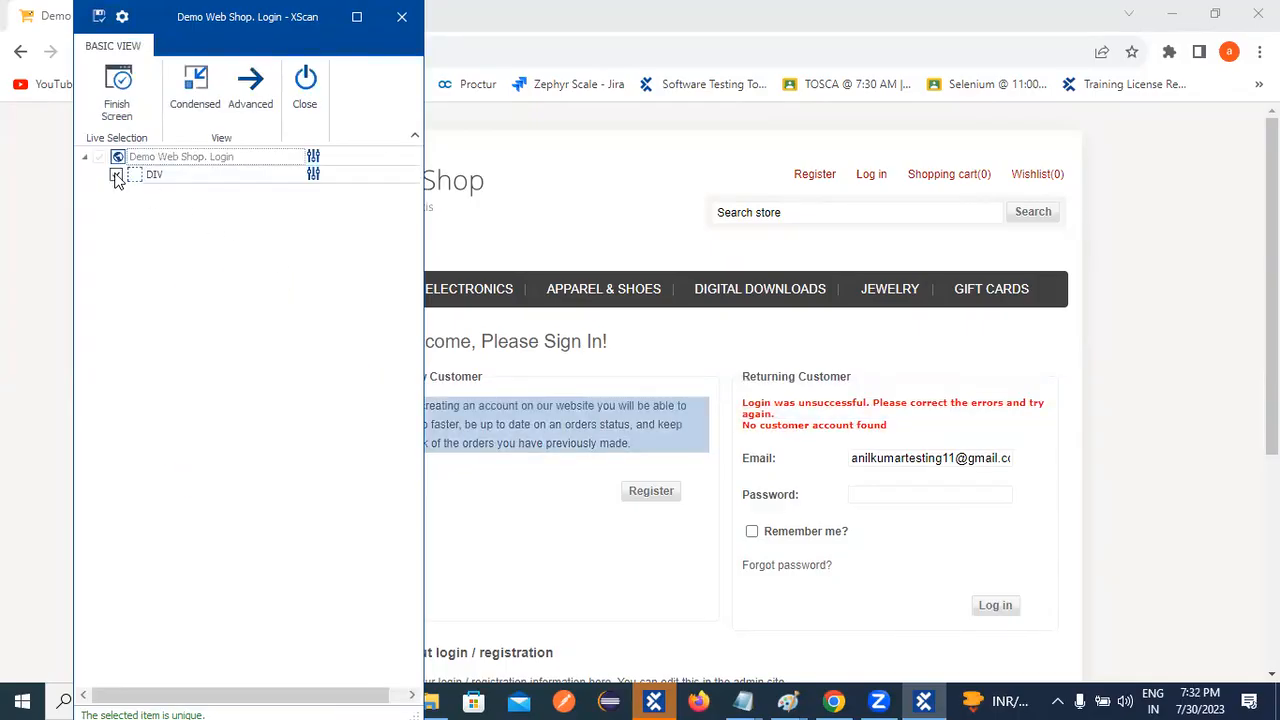
click(116, 176)
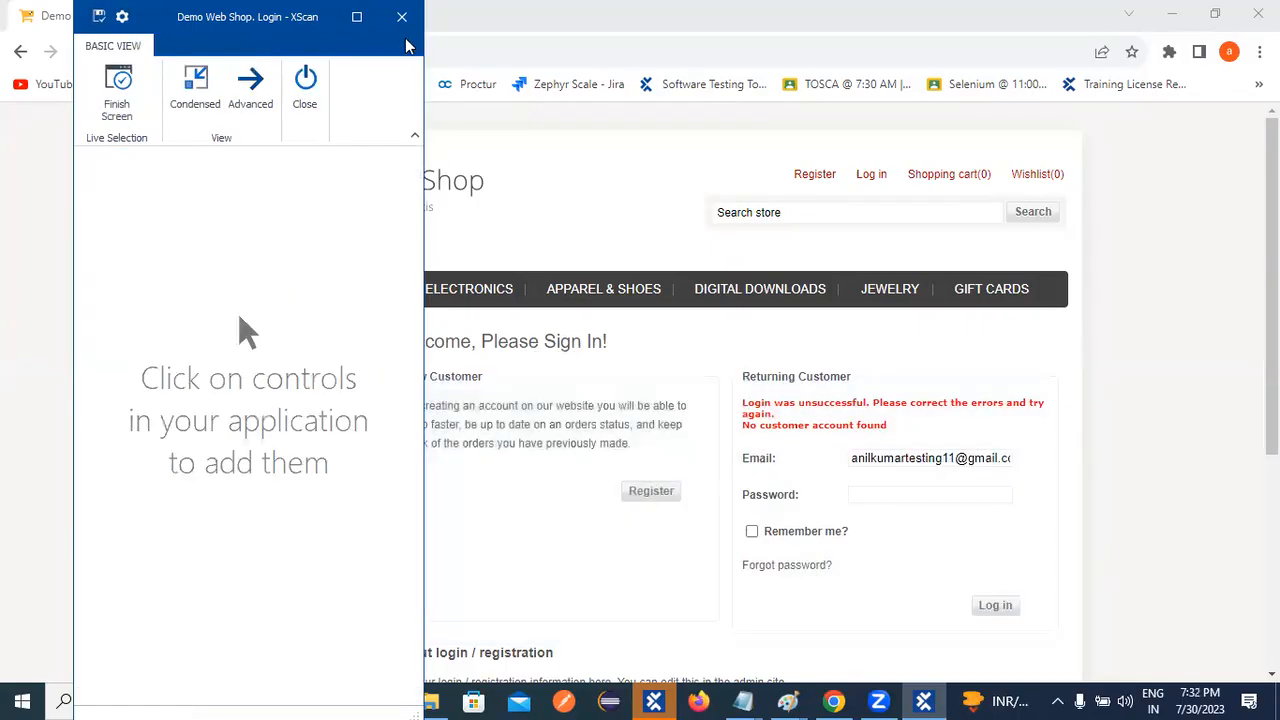
click(404, 20)
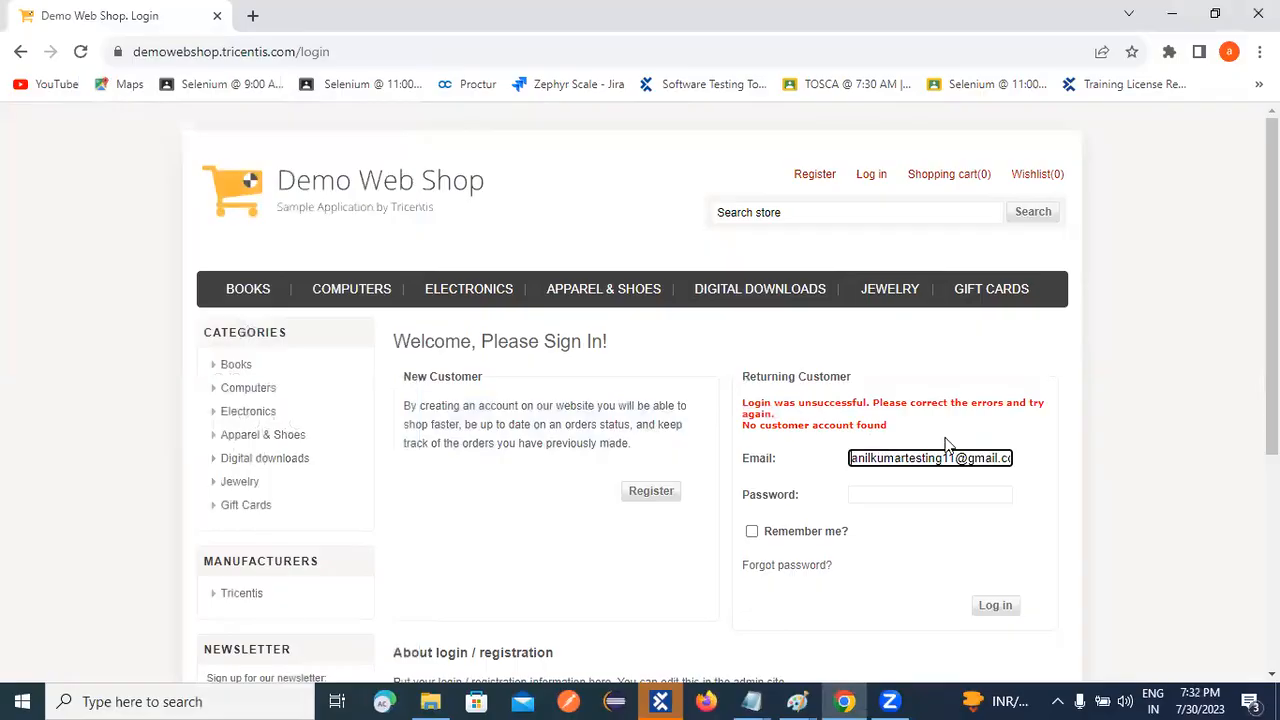
Step: Clear the email field on the Demo Web Shop login page and submit the login form without credentials
click(1013, 458)
drag(1010, 458, 763, 425)
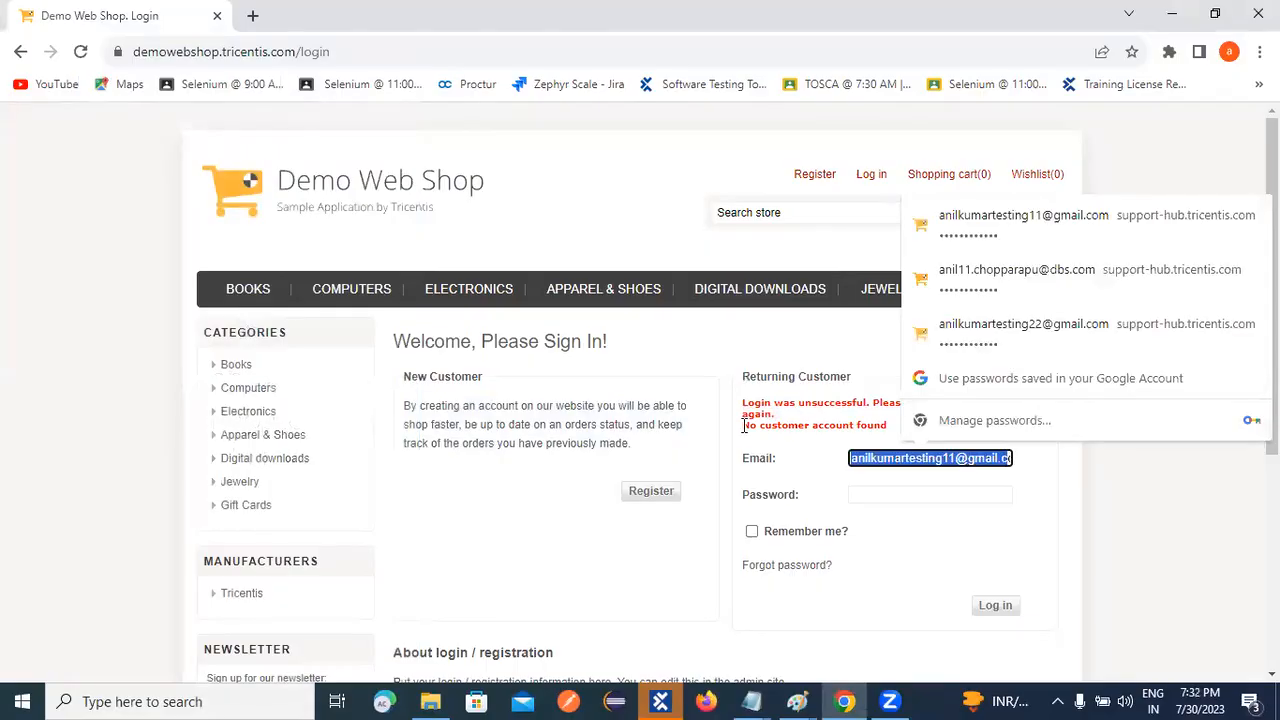
key(BackSpace)
drag(890, 461, 703, 465)
key(BackSpace)
click(770, 435)
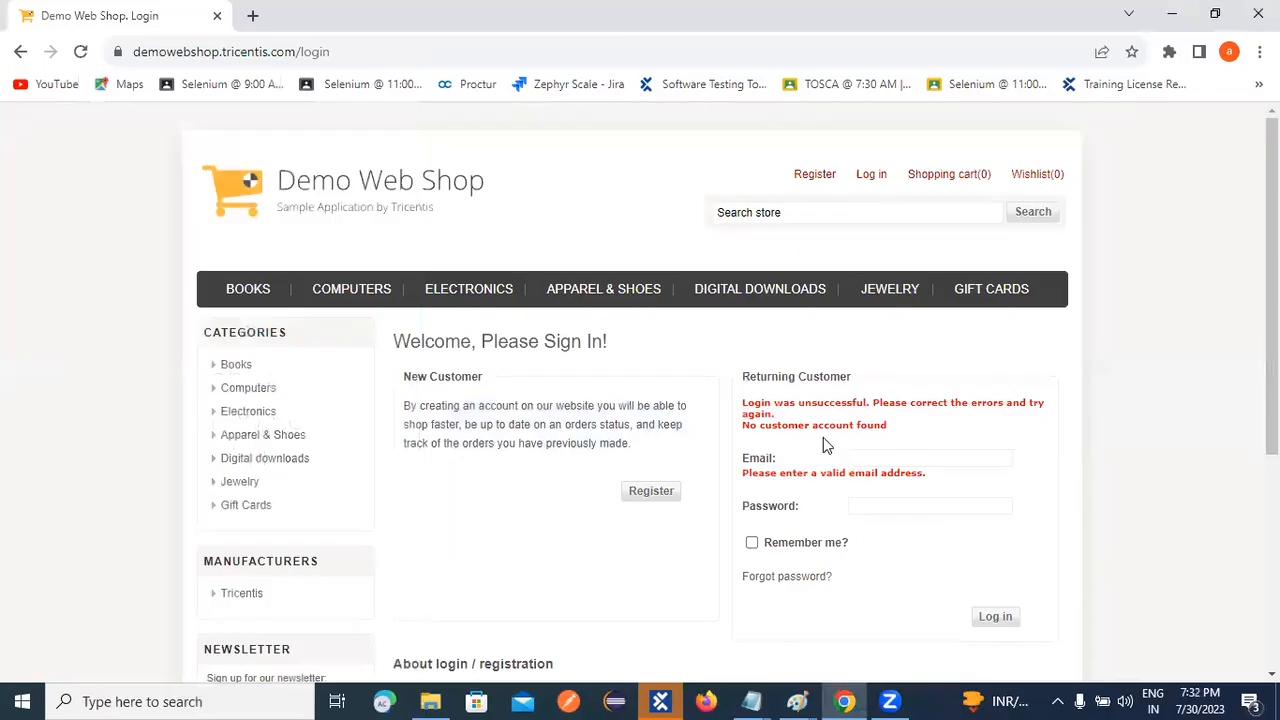
click(886, 460)
click(995, 616)
click(874, 456)
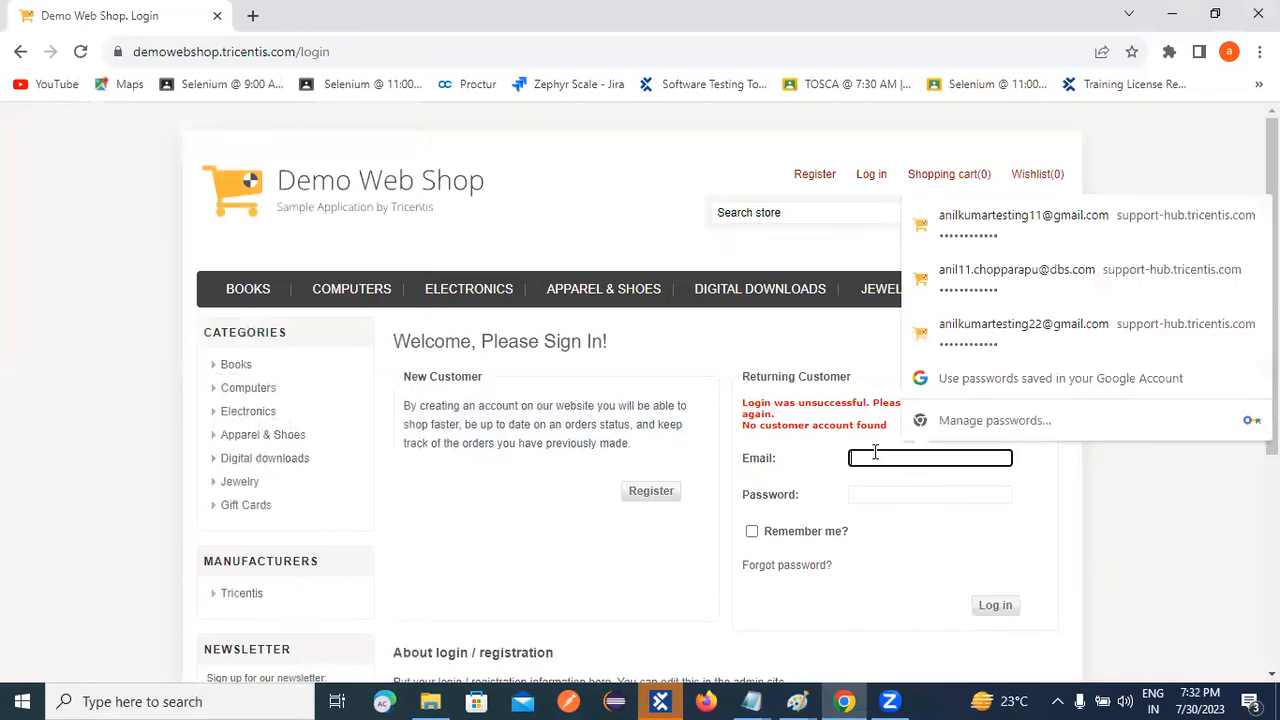
click(796, 420)
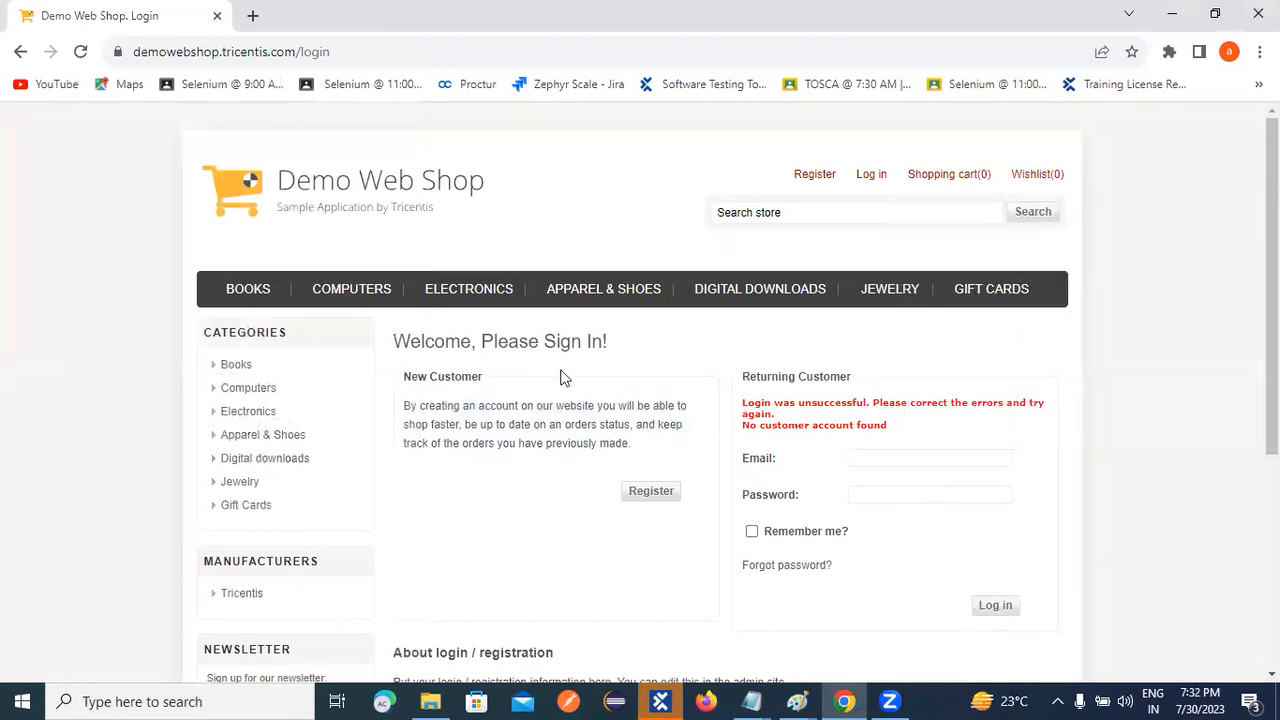
Step: Return to Tosca Commander and start a new application scan of the Demo Web Shop. Login window for the IfCondition folder
click(660, 701)
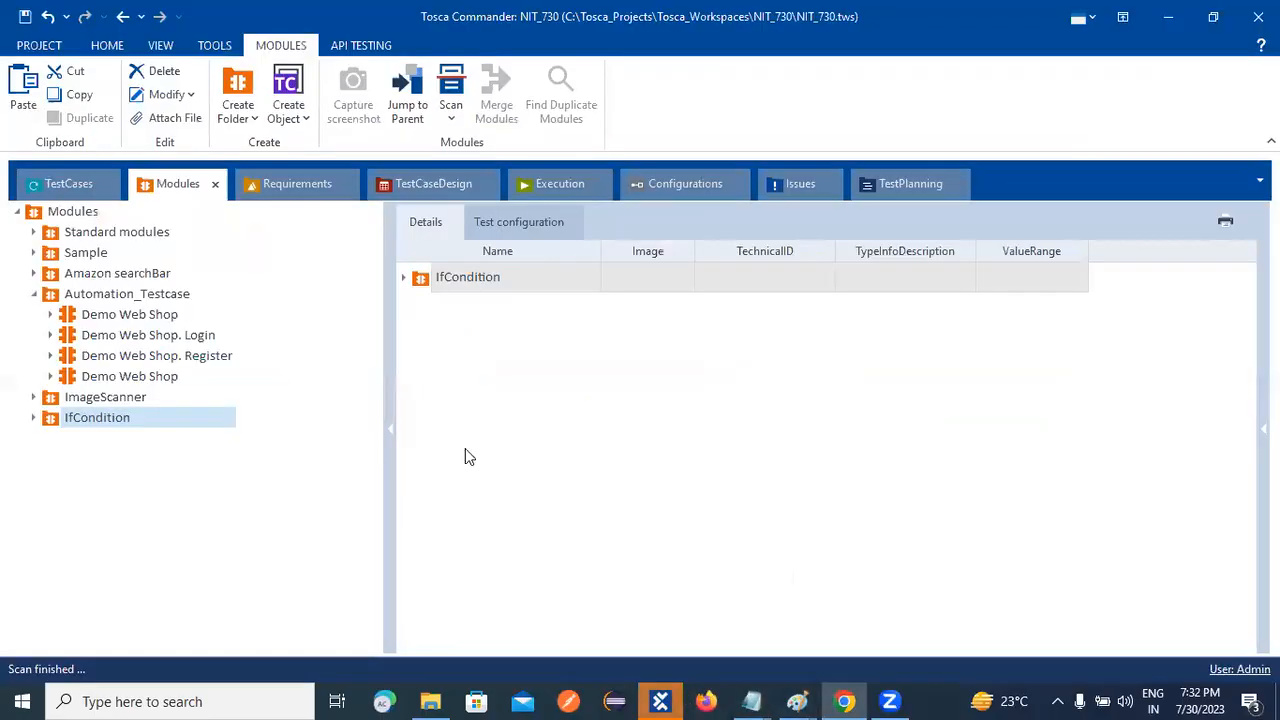
right_click(83, 423)
mouse_move(240, 455)
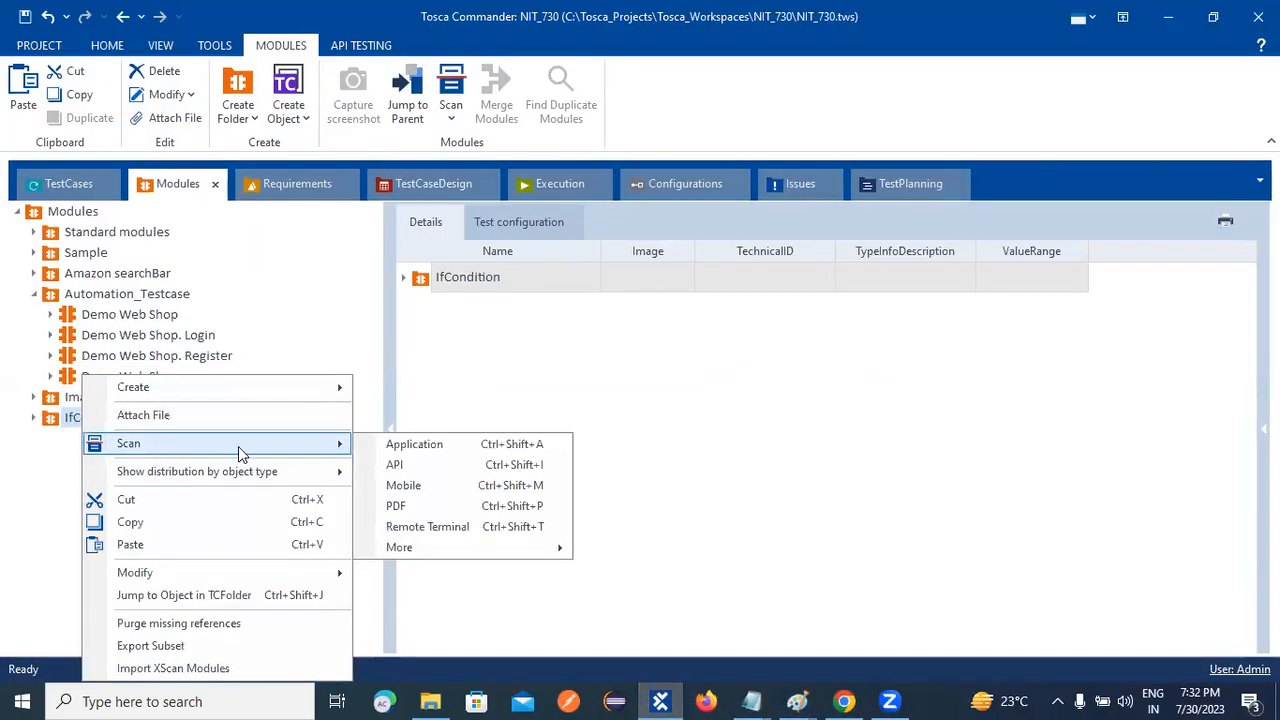
click(488, 449)
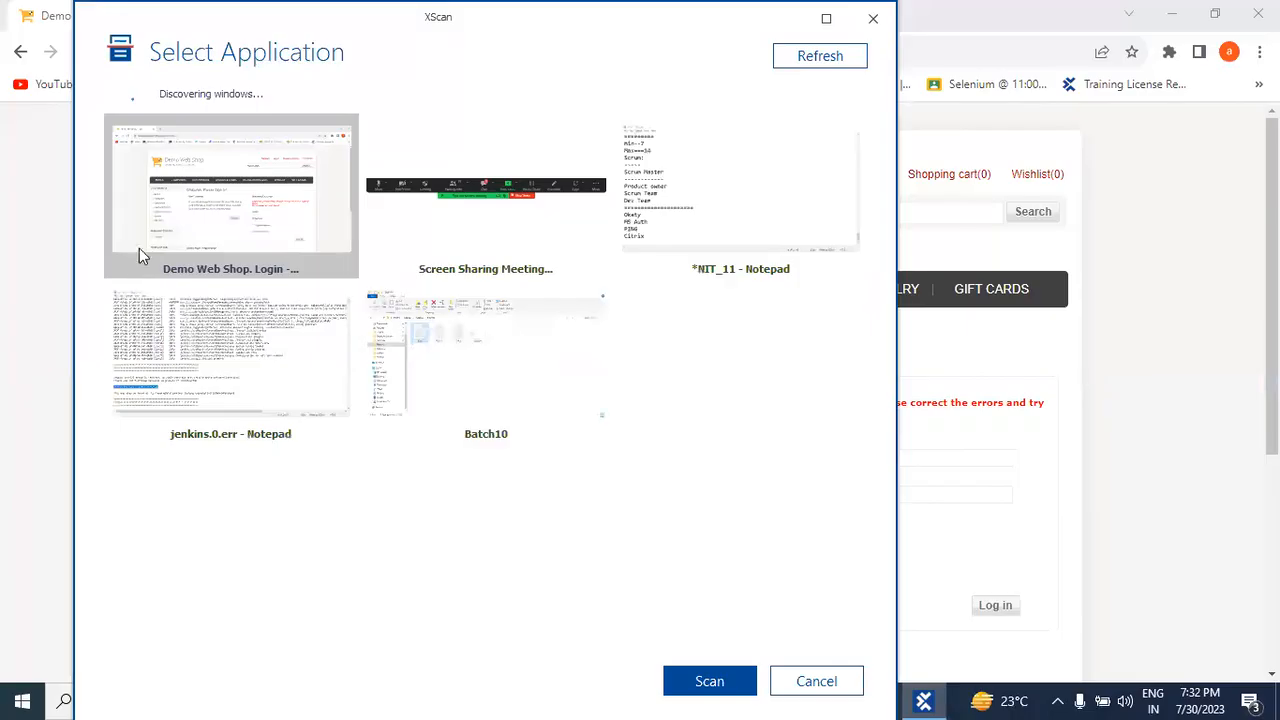
click(726, 679)
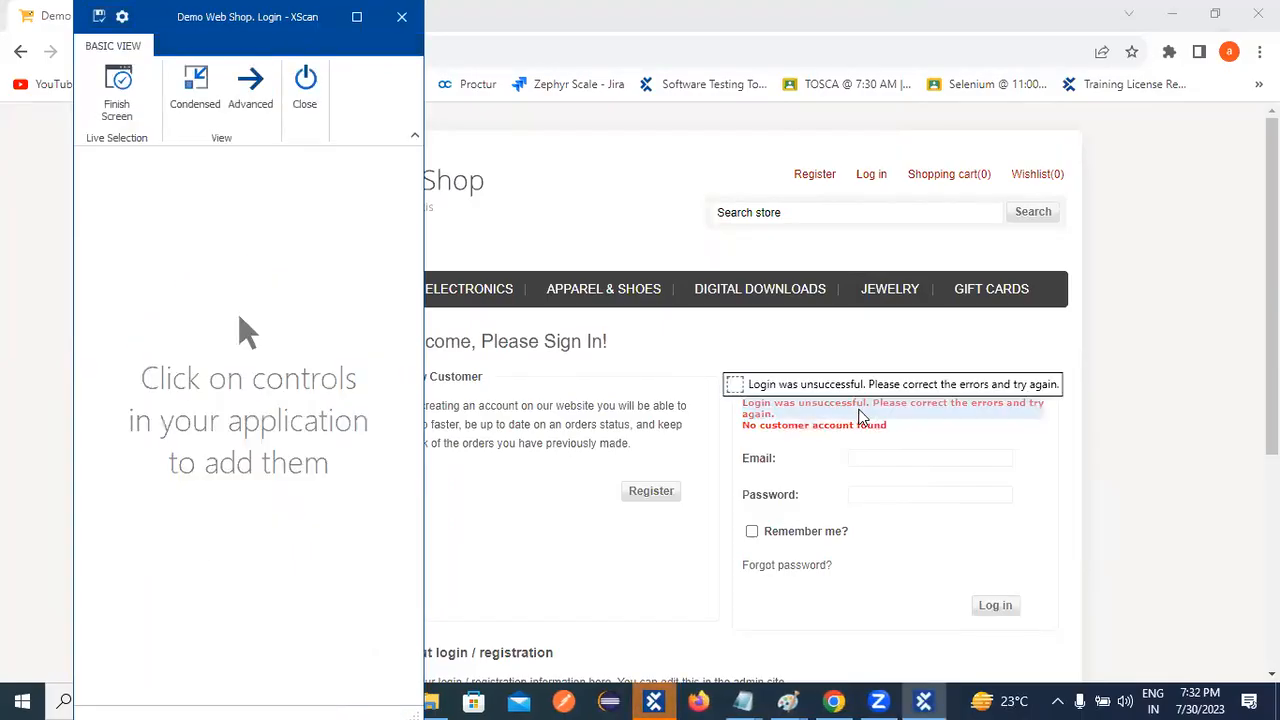
Step: Capture the "Login was unsuccessful. Please correct the errors and try again." message as a control, save the module and close the scan
click(857, 412)
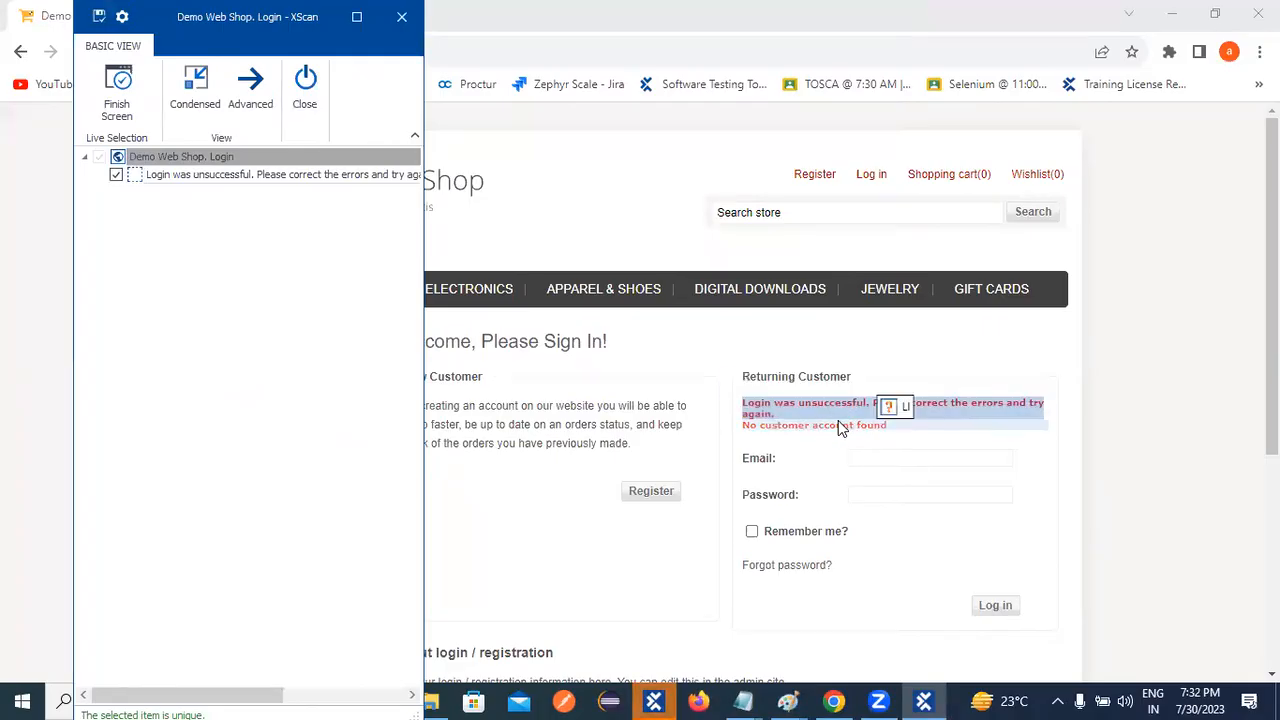
click(100, 17)
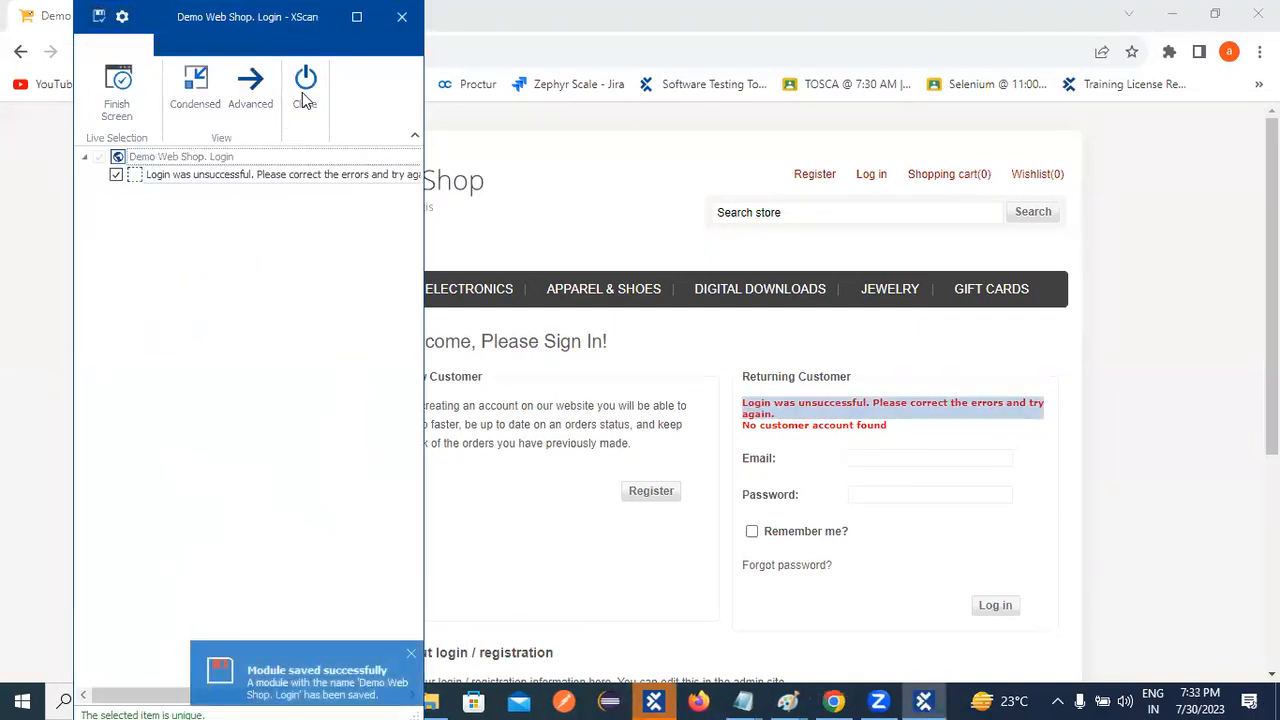
click(305, 95)
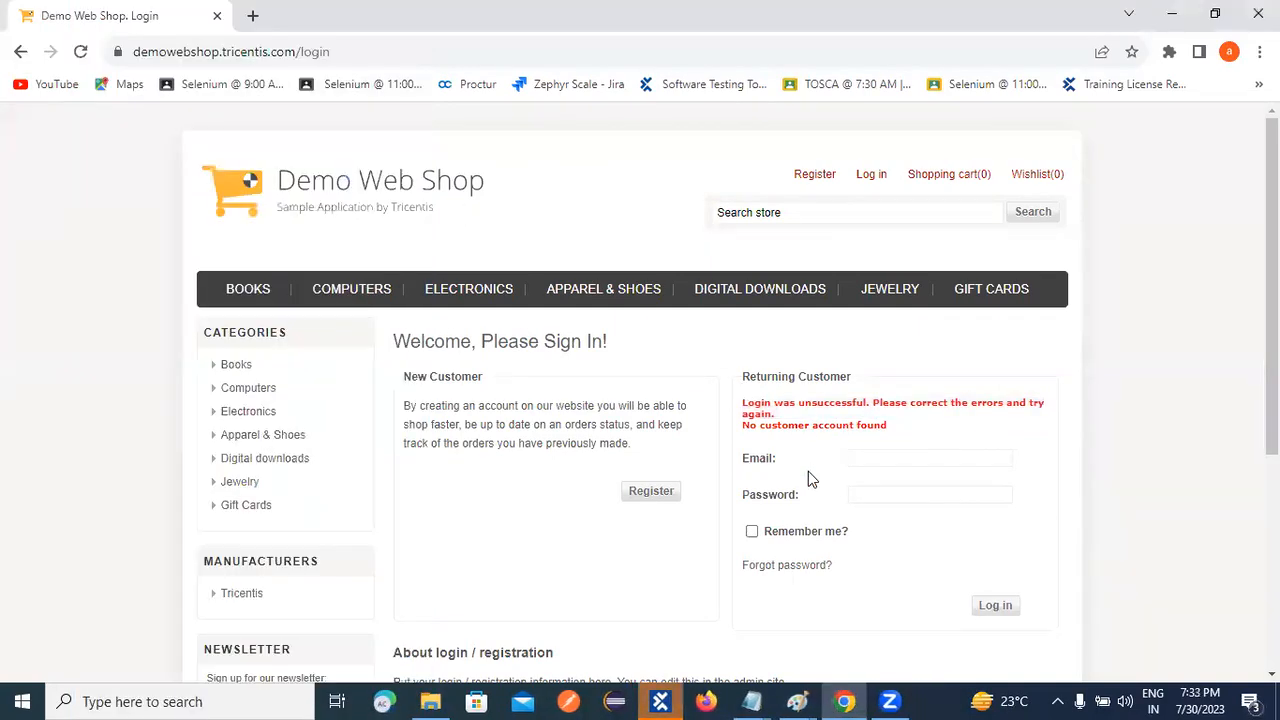
Step: Enter the invalid text "rhfgjfgjjrymry" as the email on the login page and submit the login form
click(856, 458)
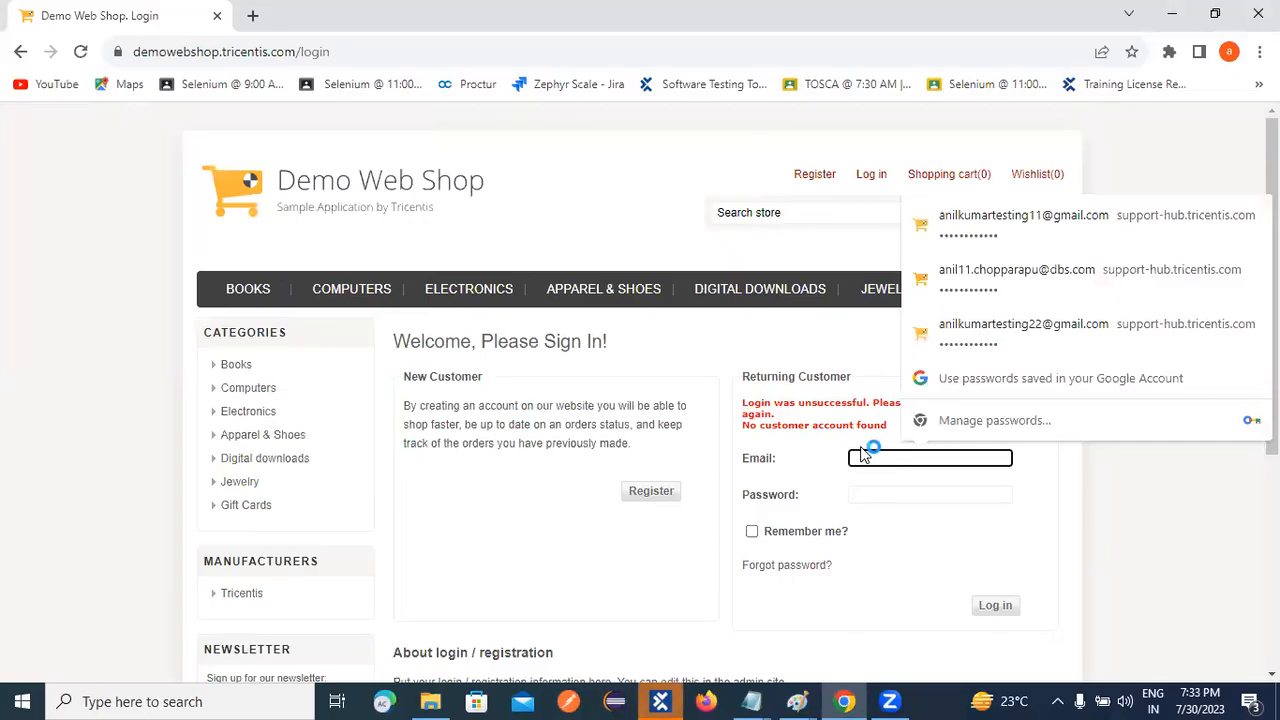
text(rhfgjfgjjrymry)
click(1012, 610)
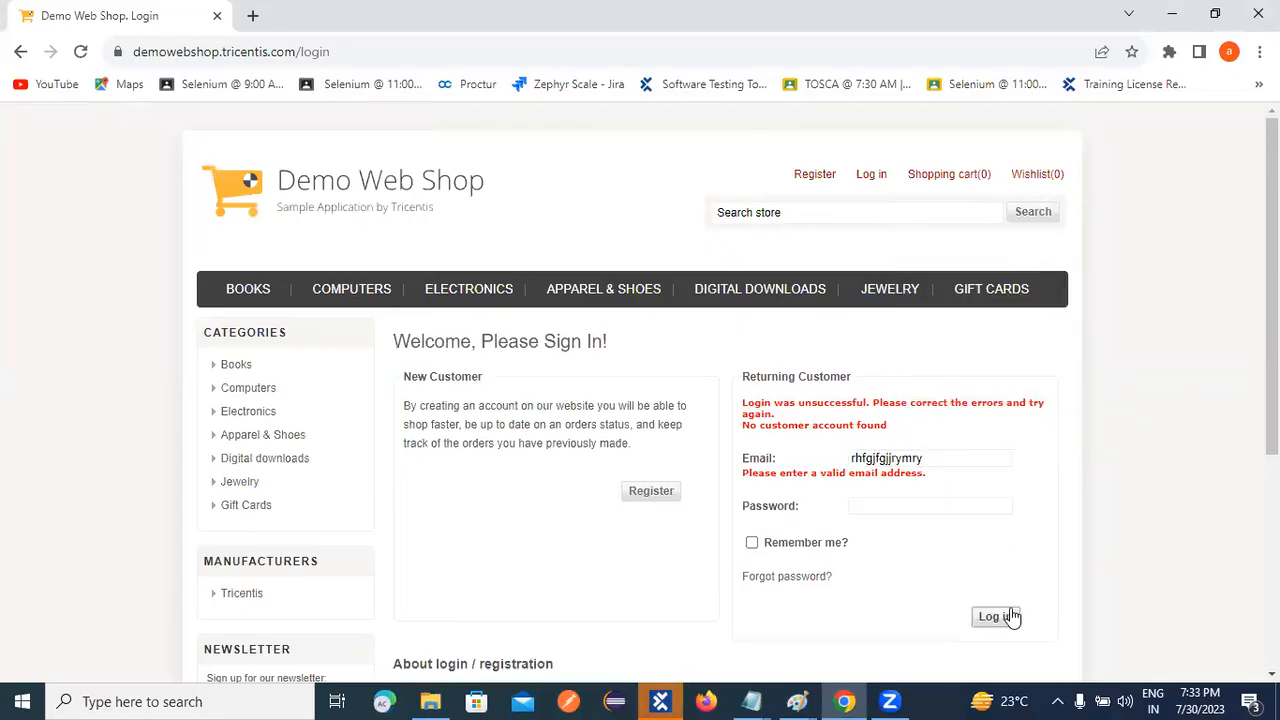
Step: From the IfCondition folder in Tosca Commander, scan the login window again with the email validation message showing
click(660, 703)
right_click(88, 420)
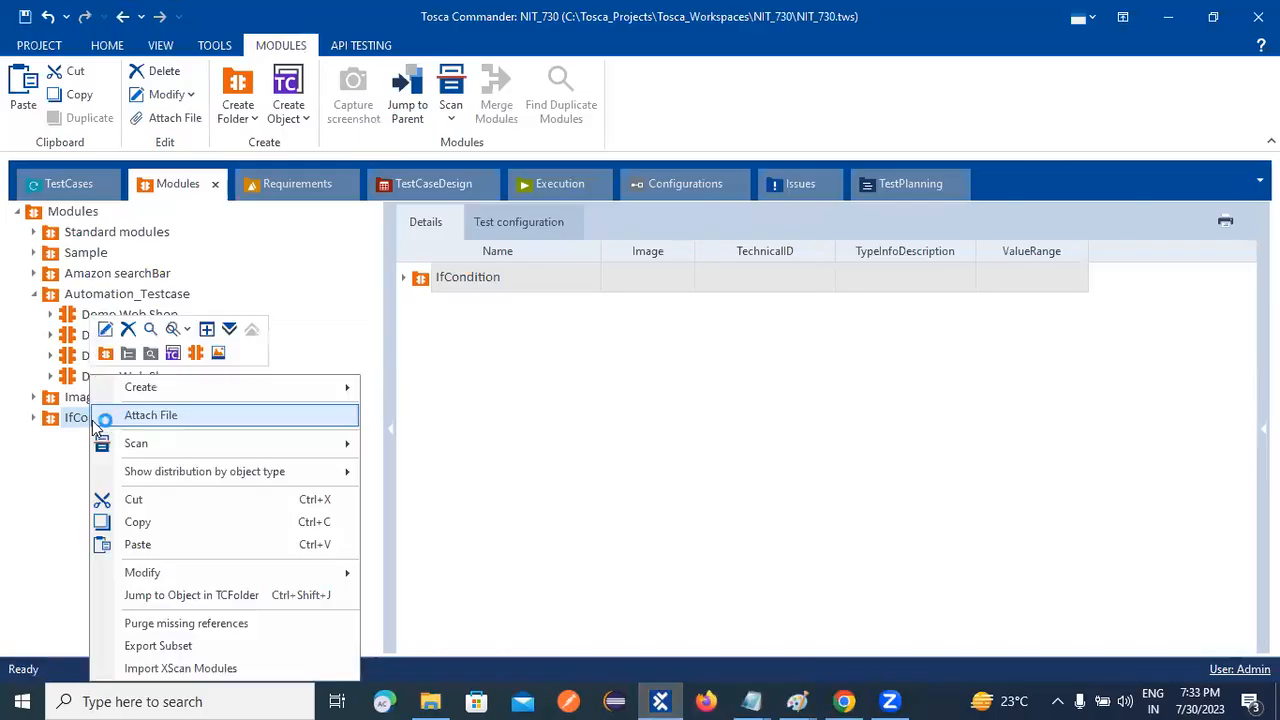
click(492, 443)
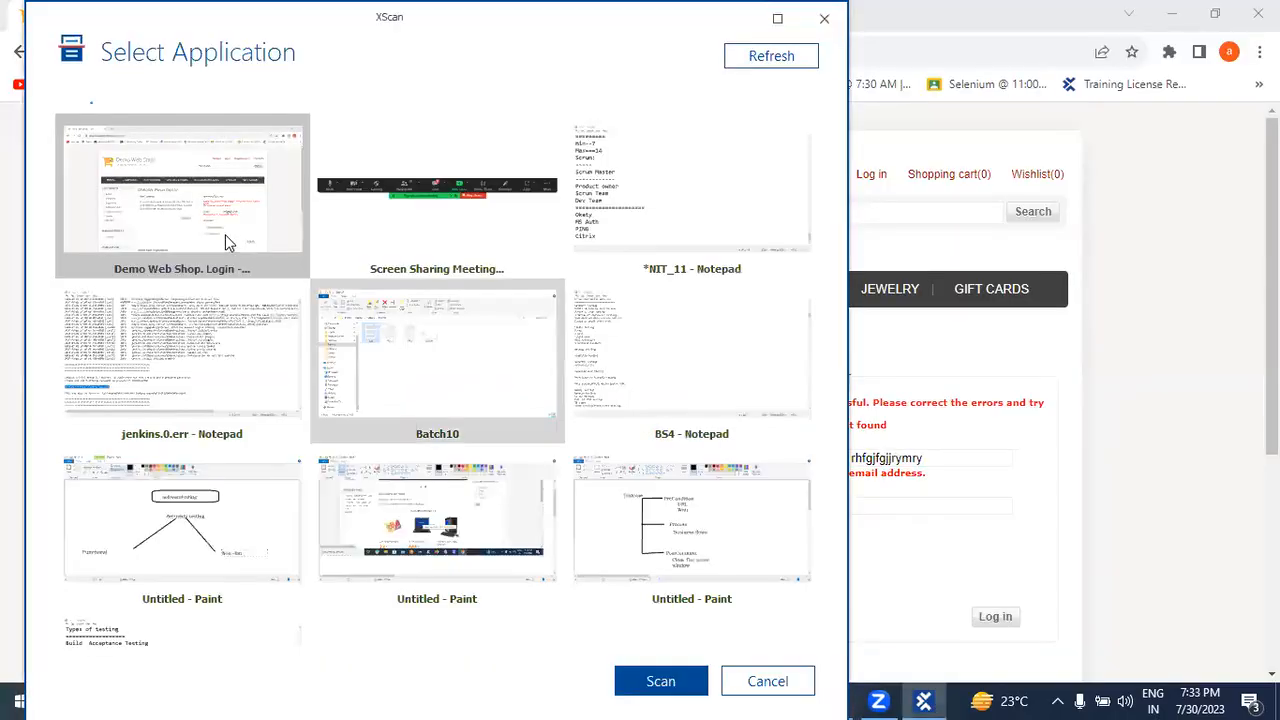
click(651, 697)
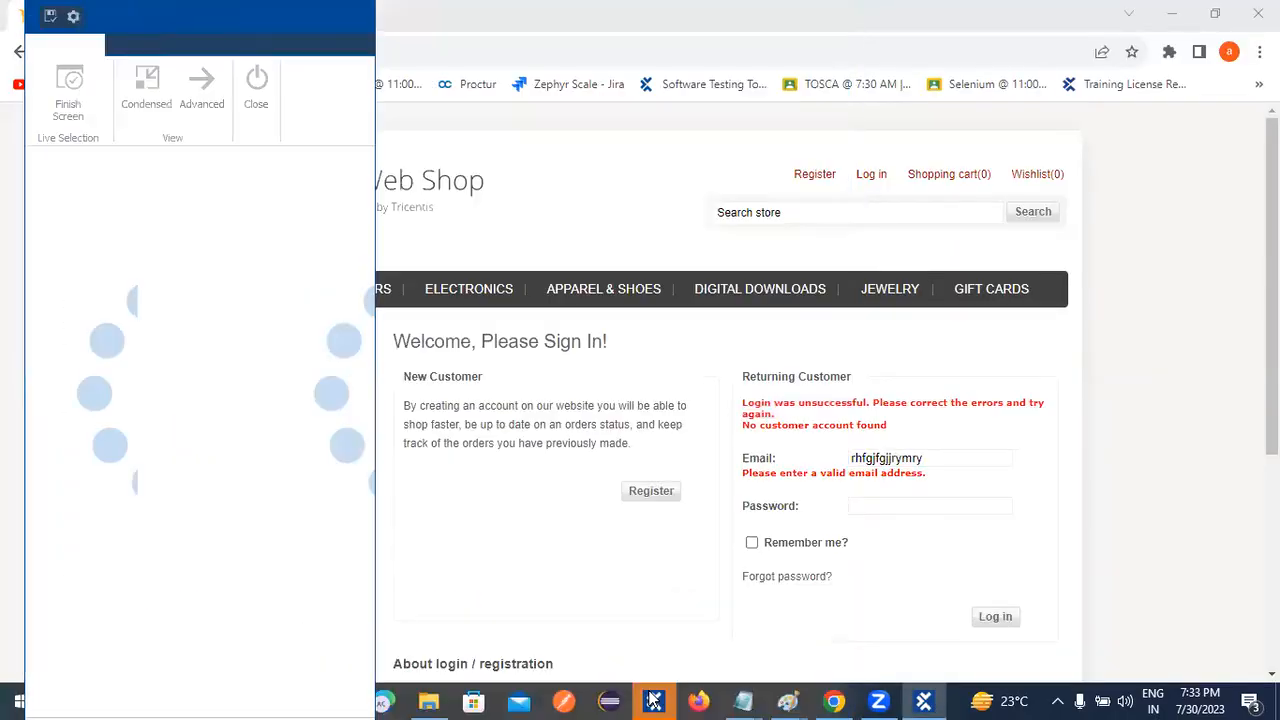
mouse_move(656, 697)
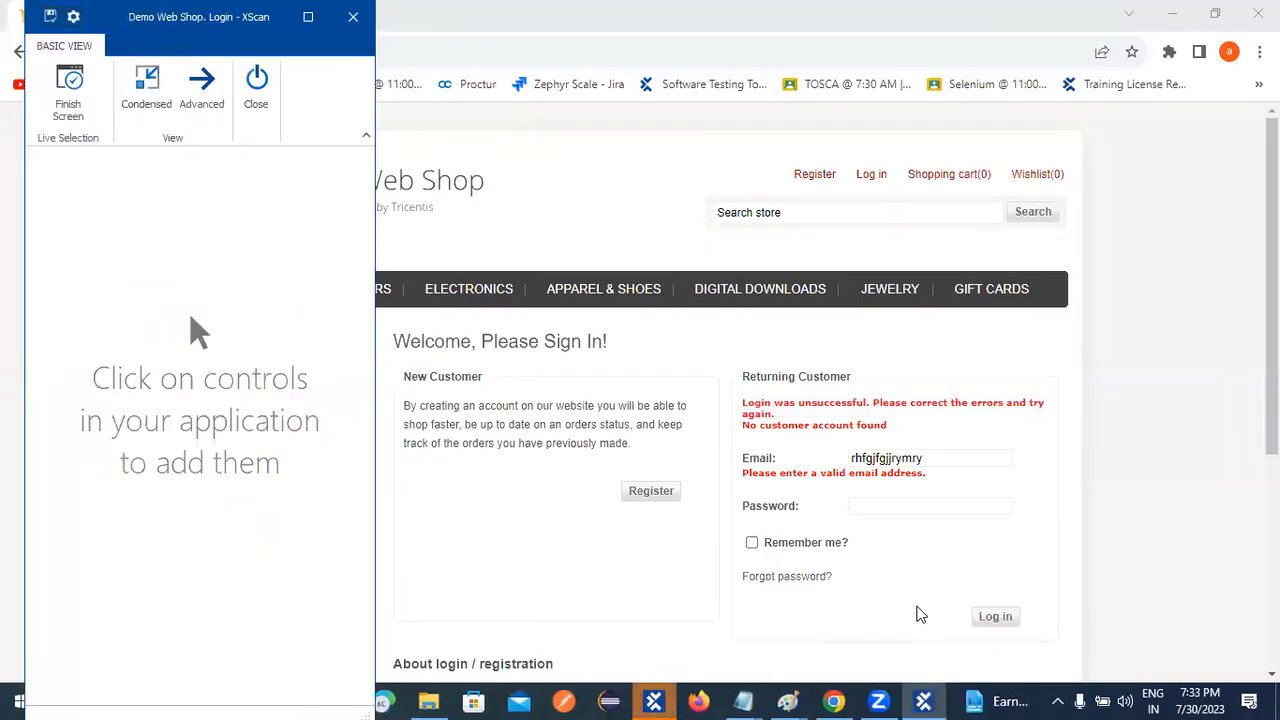
Step: Add the "Please enter a valid email address." message as a control and include ClassName in its identifying properties
click(752, 473)
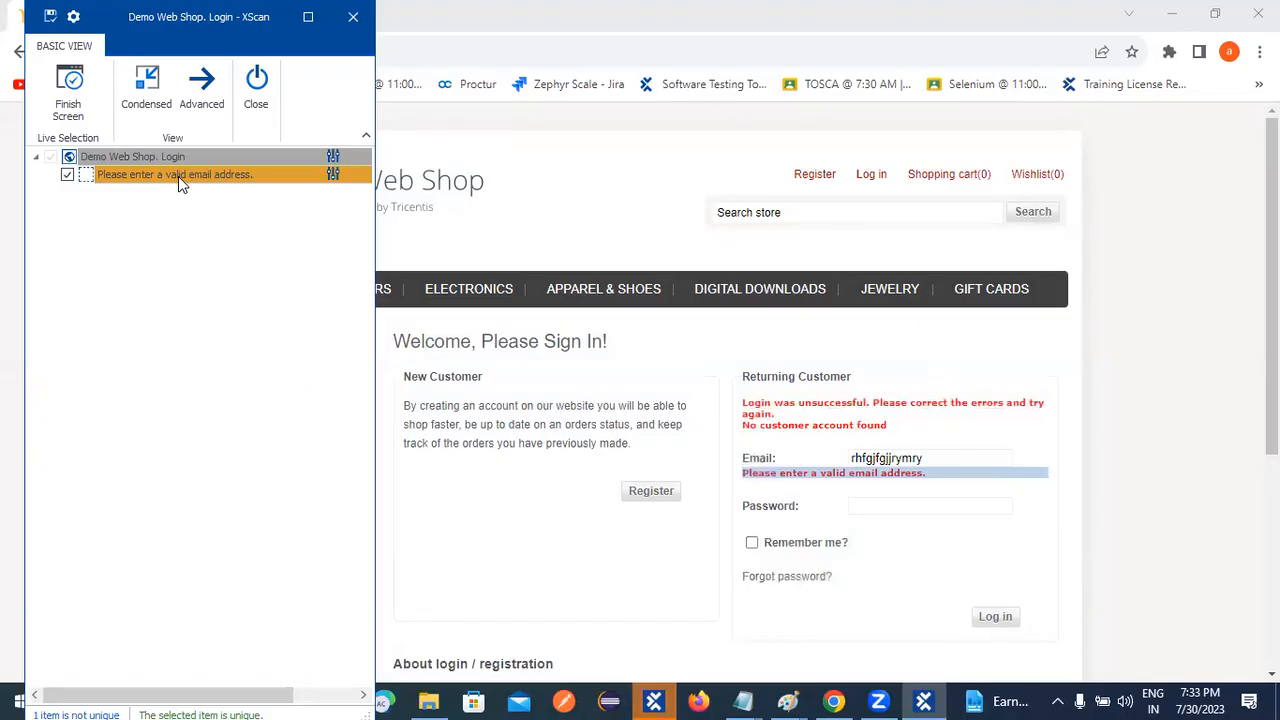
click(332, 174)
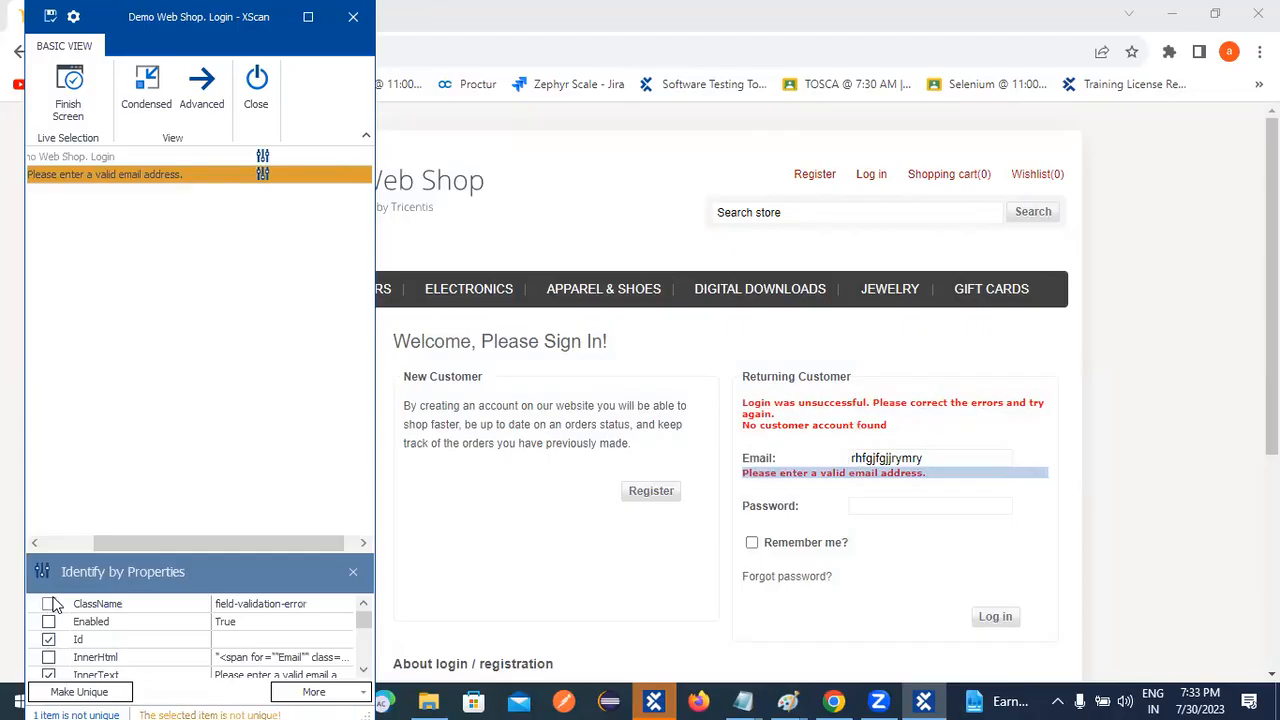
click(48, 604)
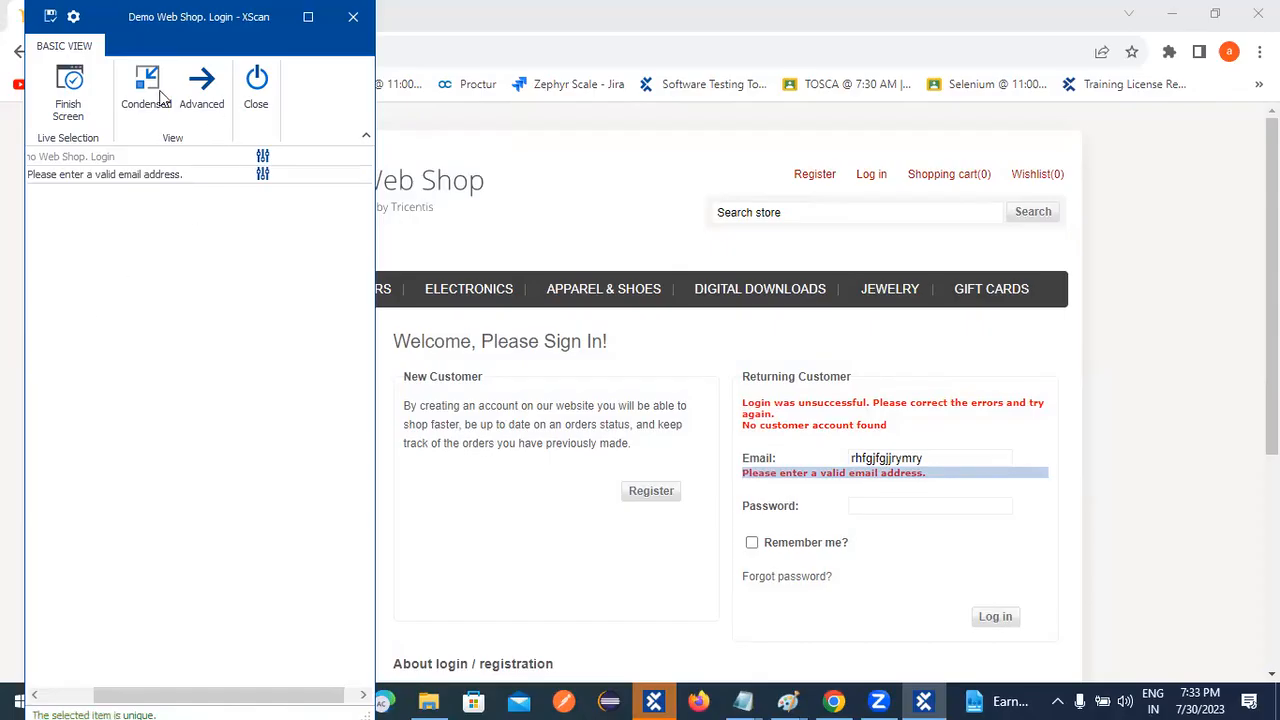
Step: Save the module containing the email validation message and close the scan
click(50, 16)
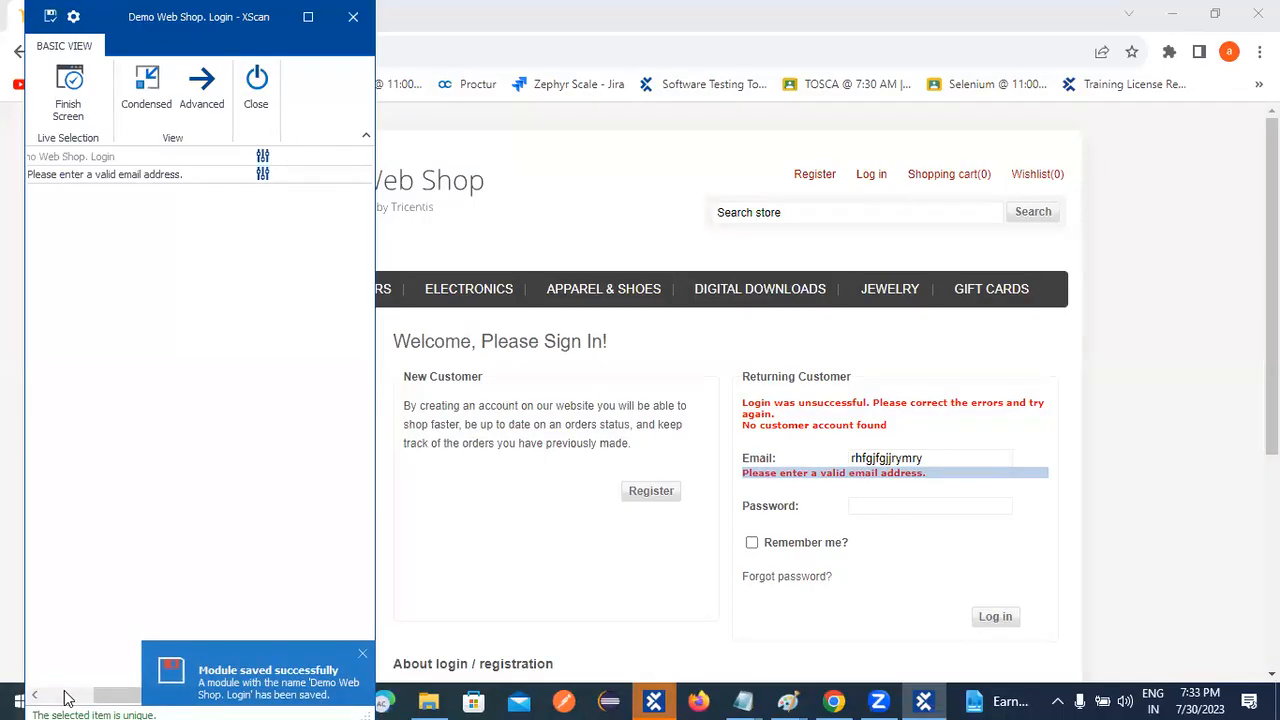
click(66, 697)
click(258, 86)
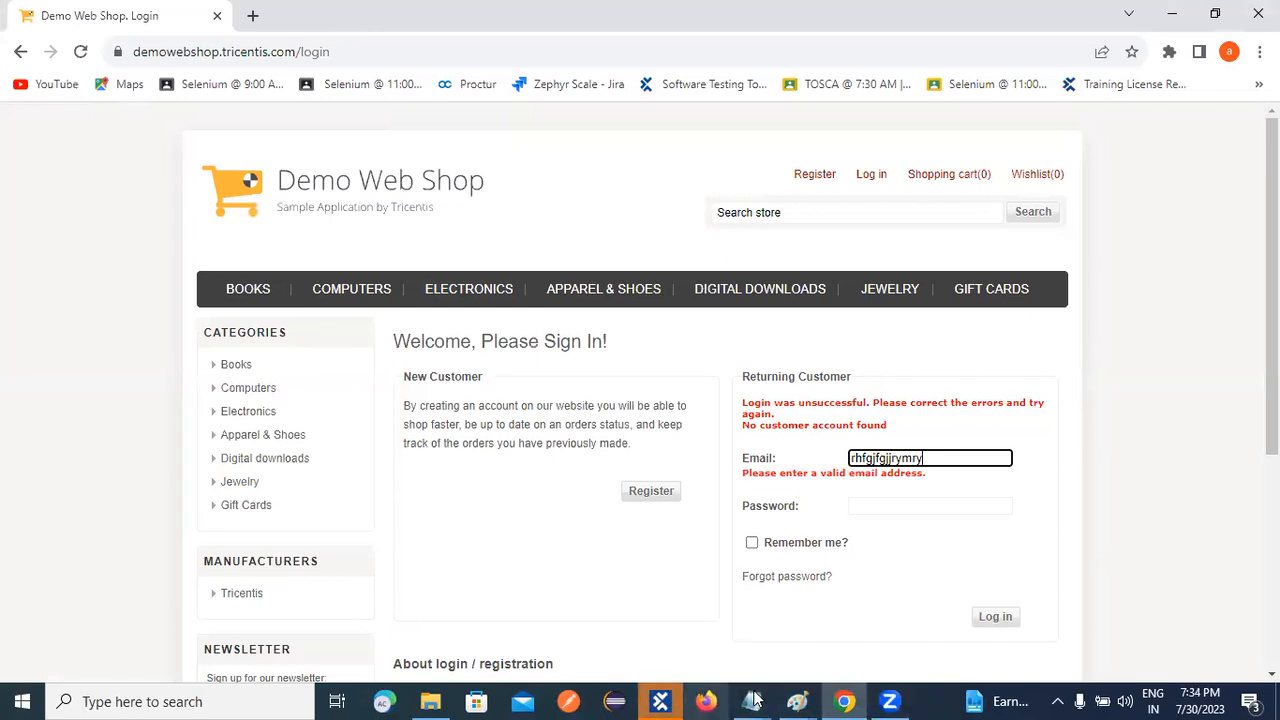
Step: Open the ToSca text file from the Batch10 folder in Notepad and maximize its window
mouse_move(762, 699)
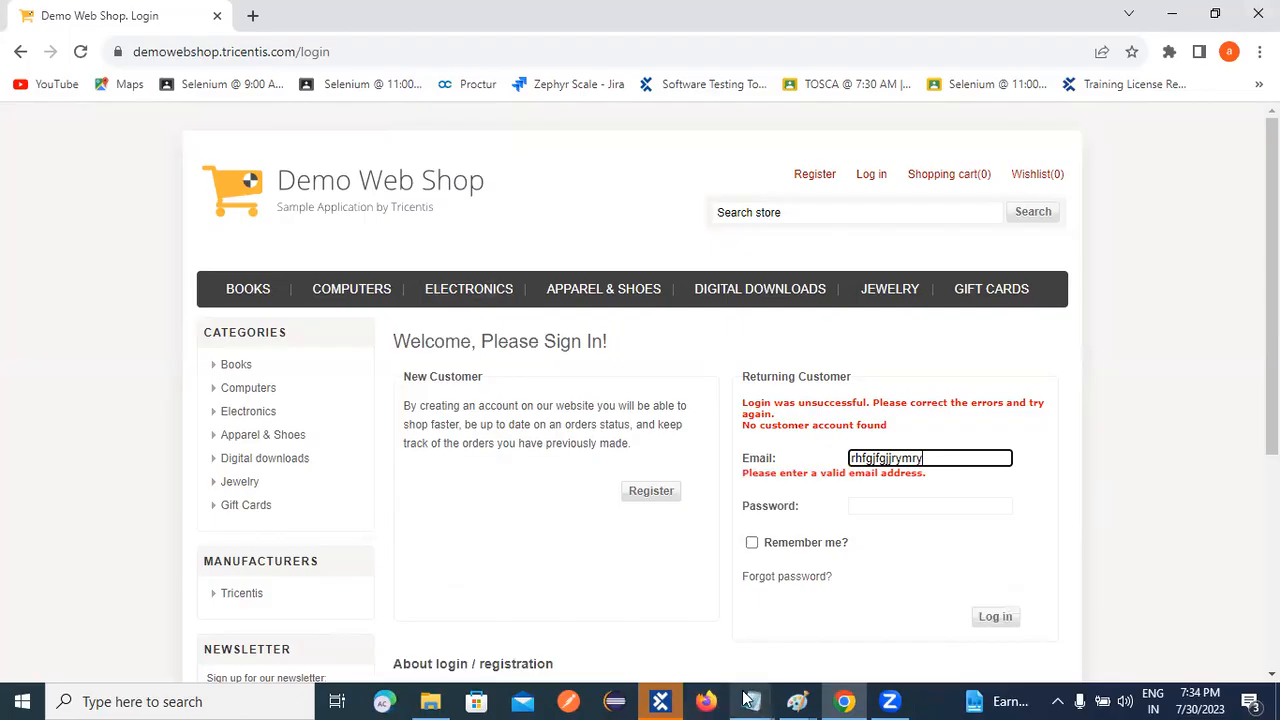
click(662, 701)
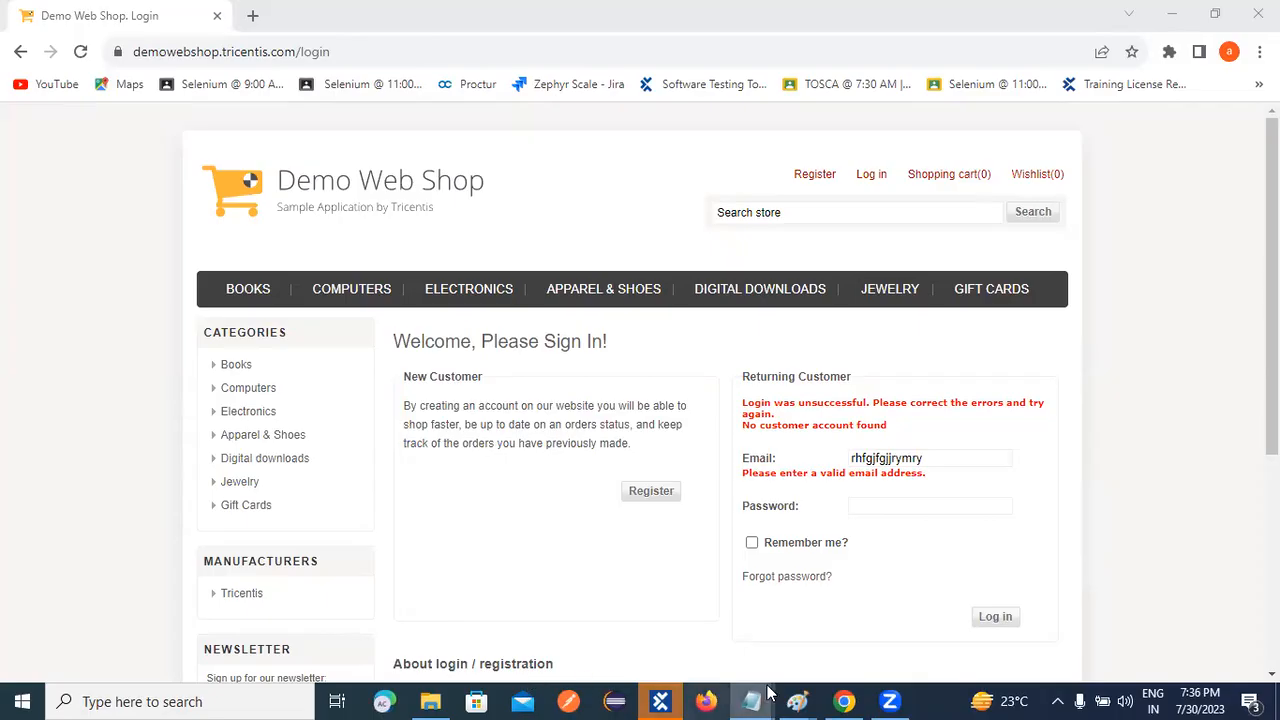
mouse_move(770, 700)
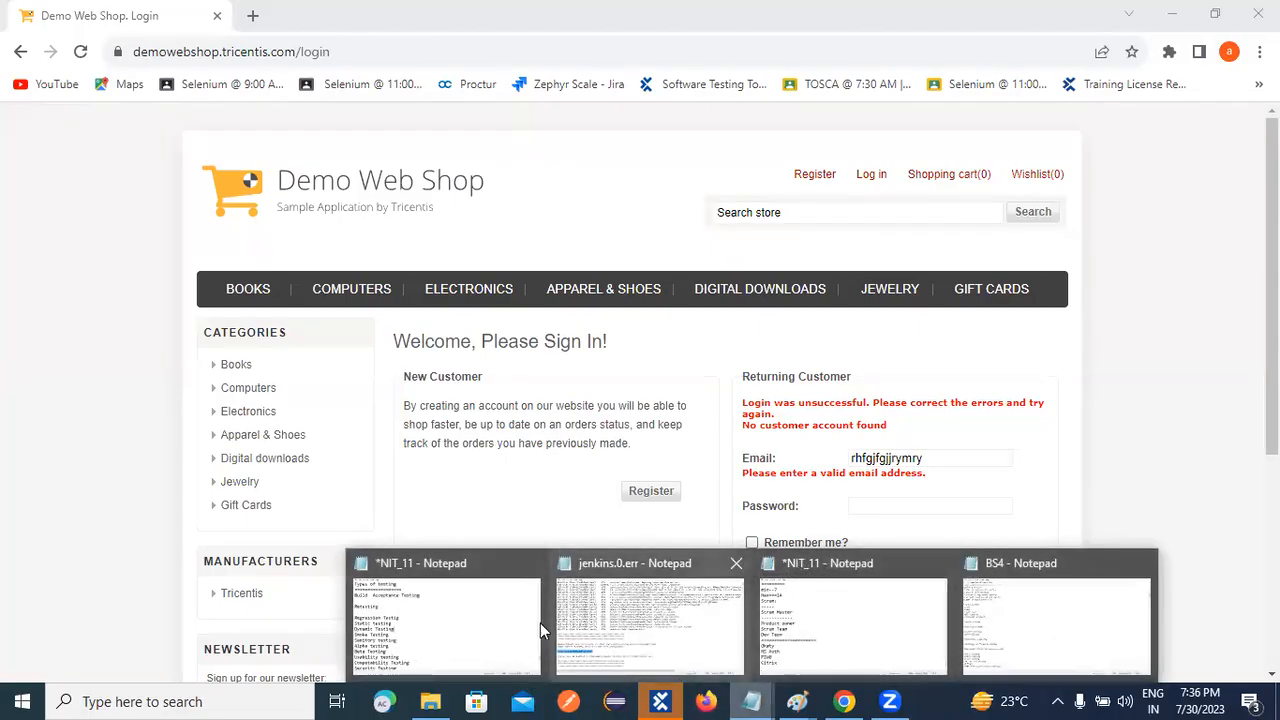
click(430, 701)
double_click(472, 245)
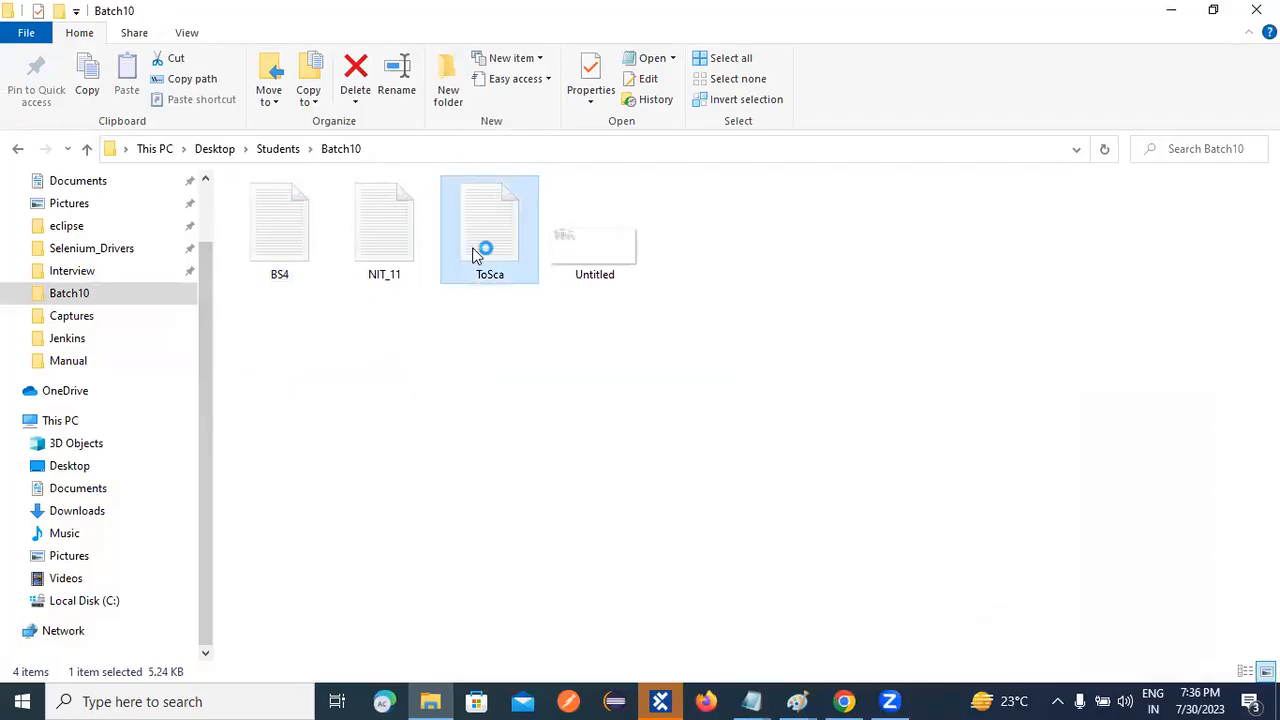
click(415, 77)
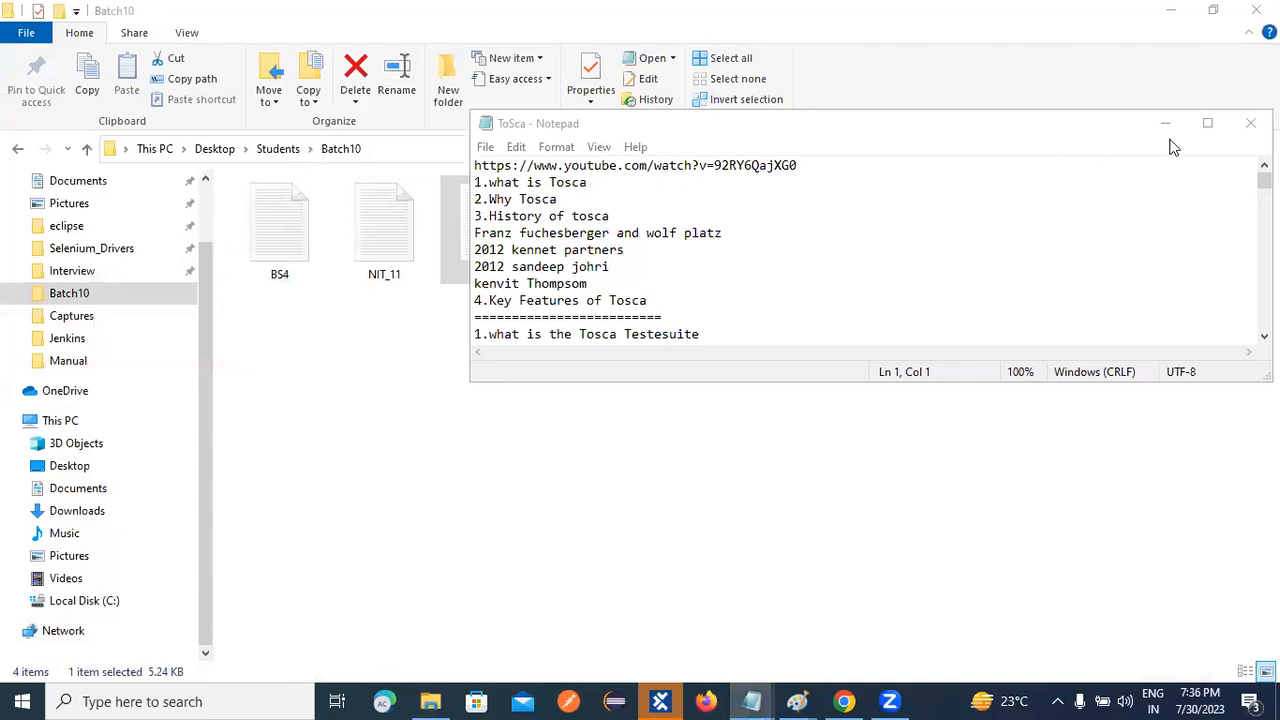
click(1207, 122)
Step: Add the heading "Conditions In Tosca" with a line of equals signs beneath it, directly after the "Click Login button" note
scroll(88, 607, down, 20)
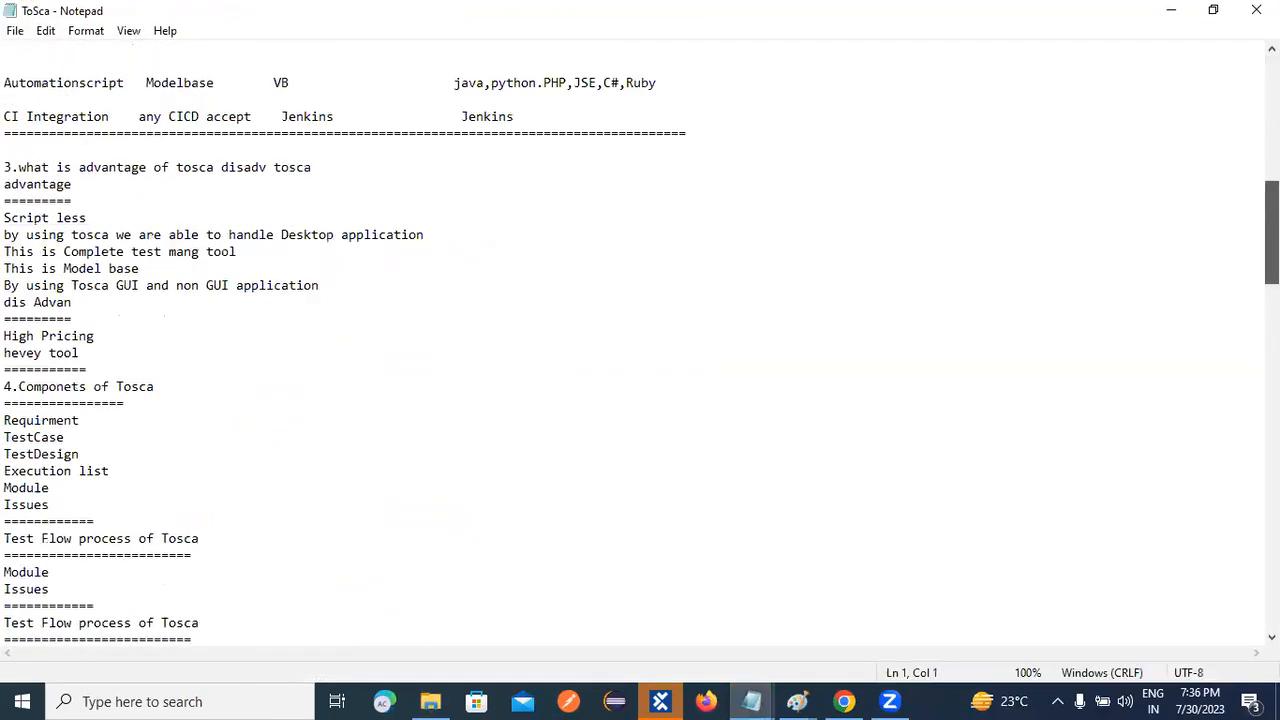
click(17, 572)
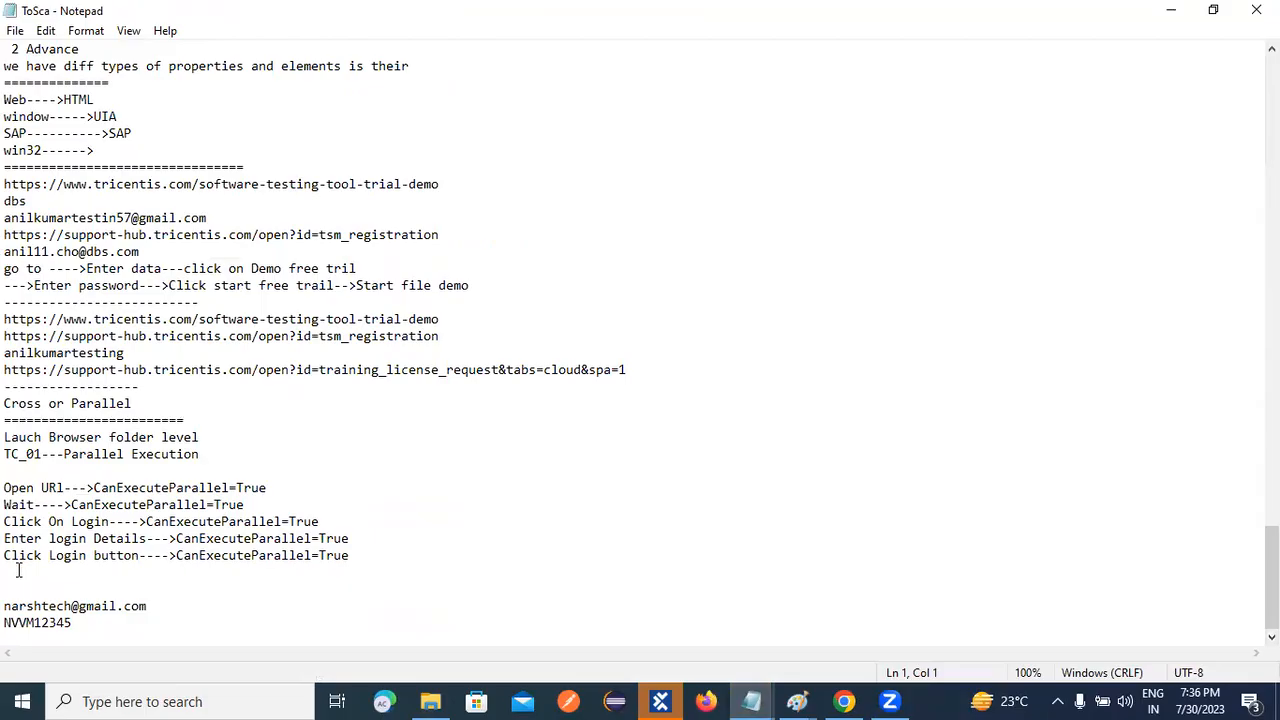
text(c)
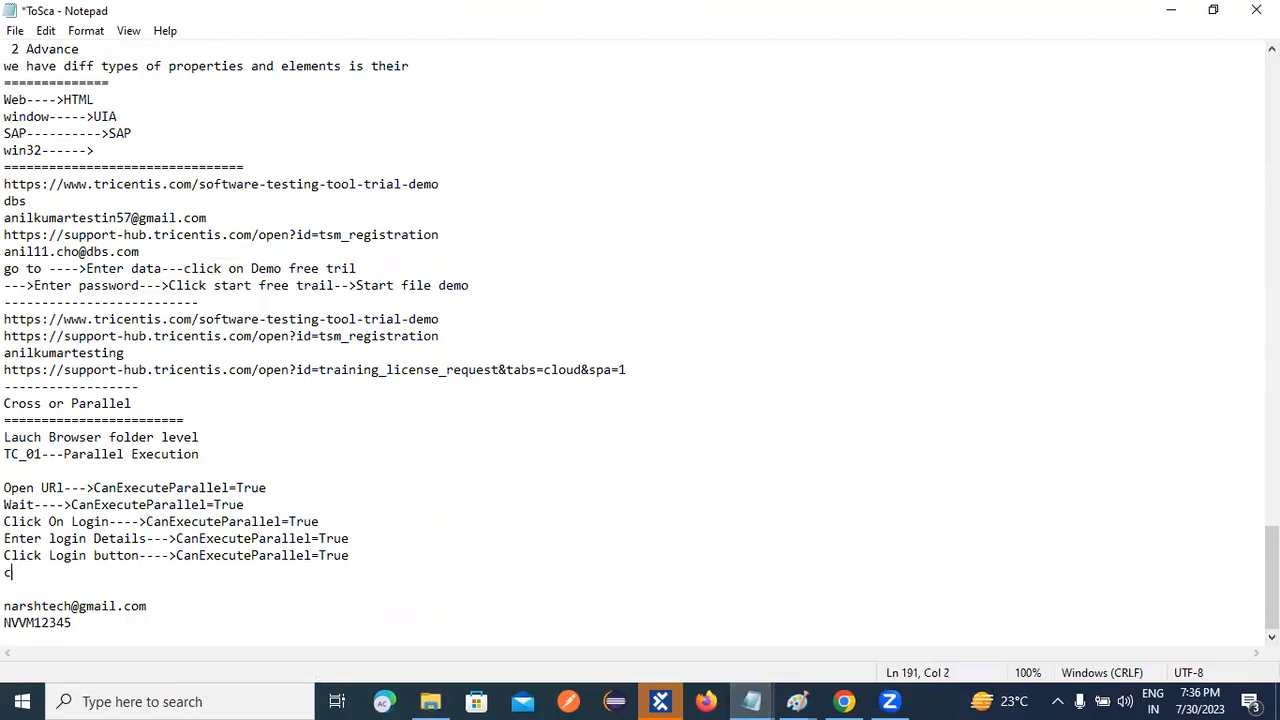
key(BackSpace)
key(BackSpace)
text(Condition)
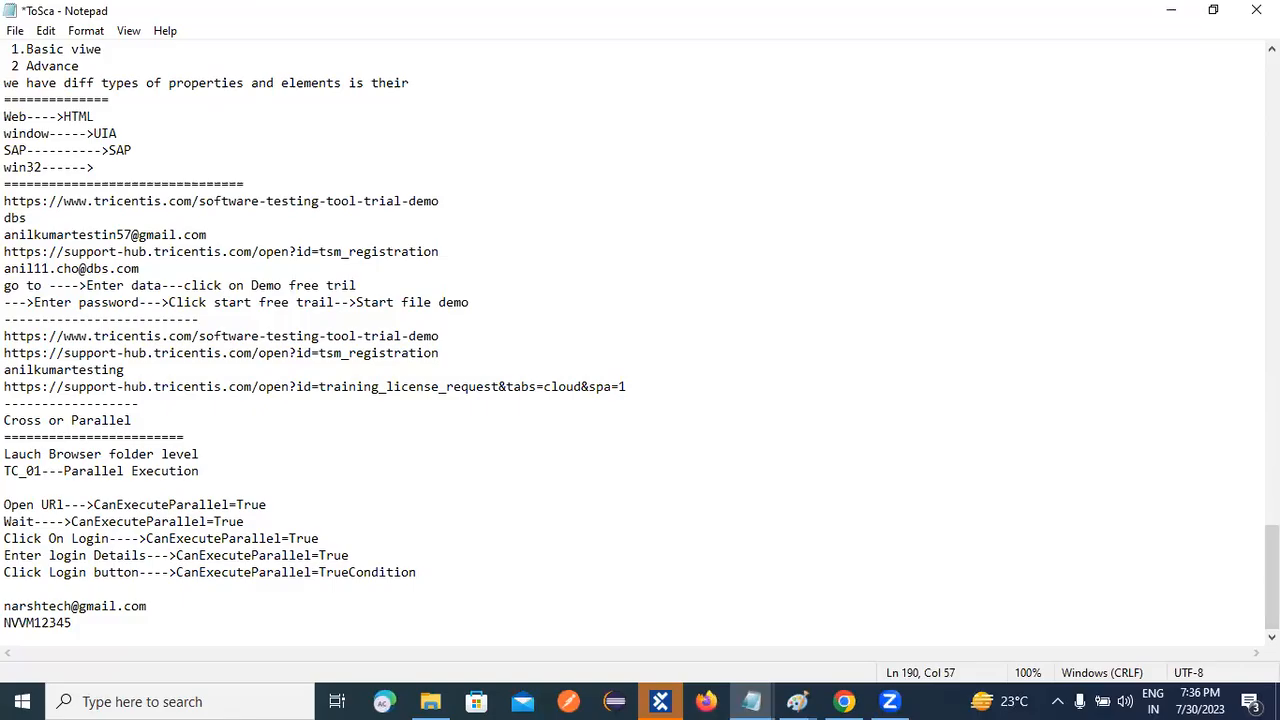
key(BackSpace)
key(BackSpace)
key(BackSpace)
key(BackSpace)
key(BackSpace)
key(BackSpace)
key(BackSpace)
key(BackSpace)
key(BackSpace)
key(BackSpace)
key(Return)
text(Conditions In Tosca)
key(Return)
text(========================)
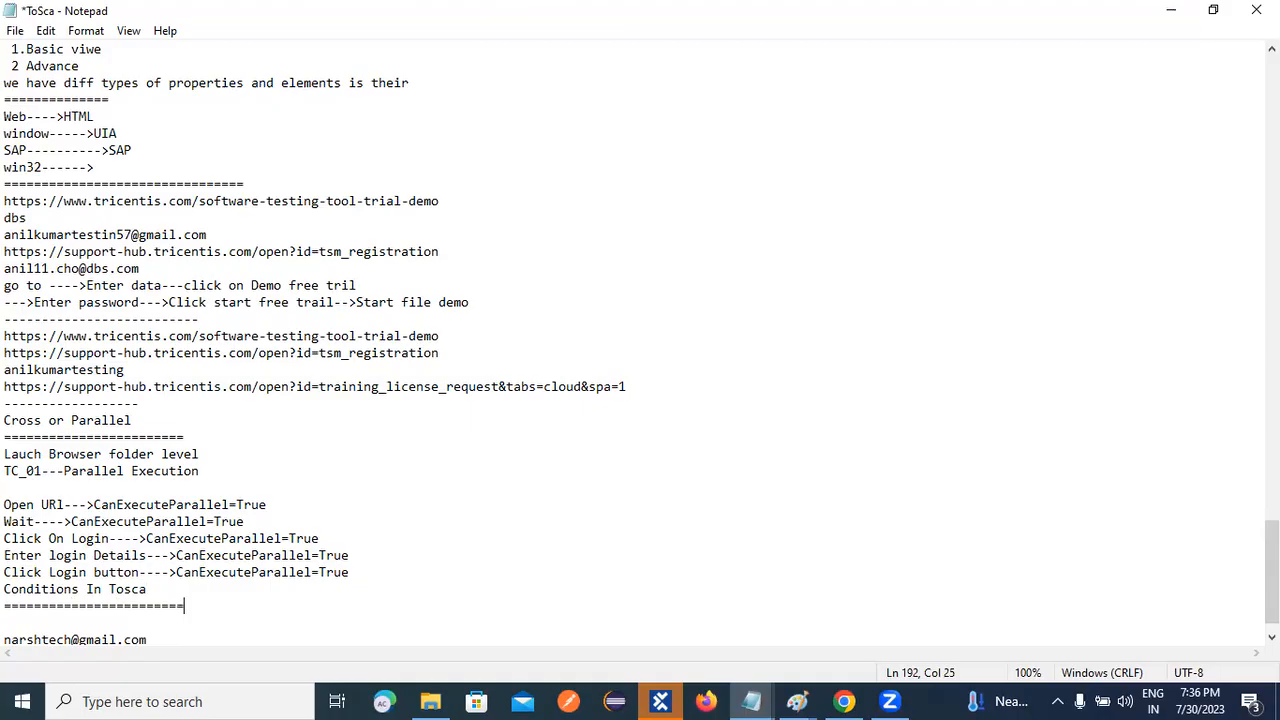
Step: Enlarge the text to 170% and insert a blank line above the "Conditions In Tosca" heading and another below its underline
ctrl+scroll(118, 356, up, 7)
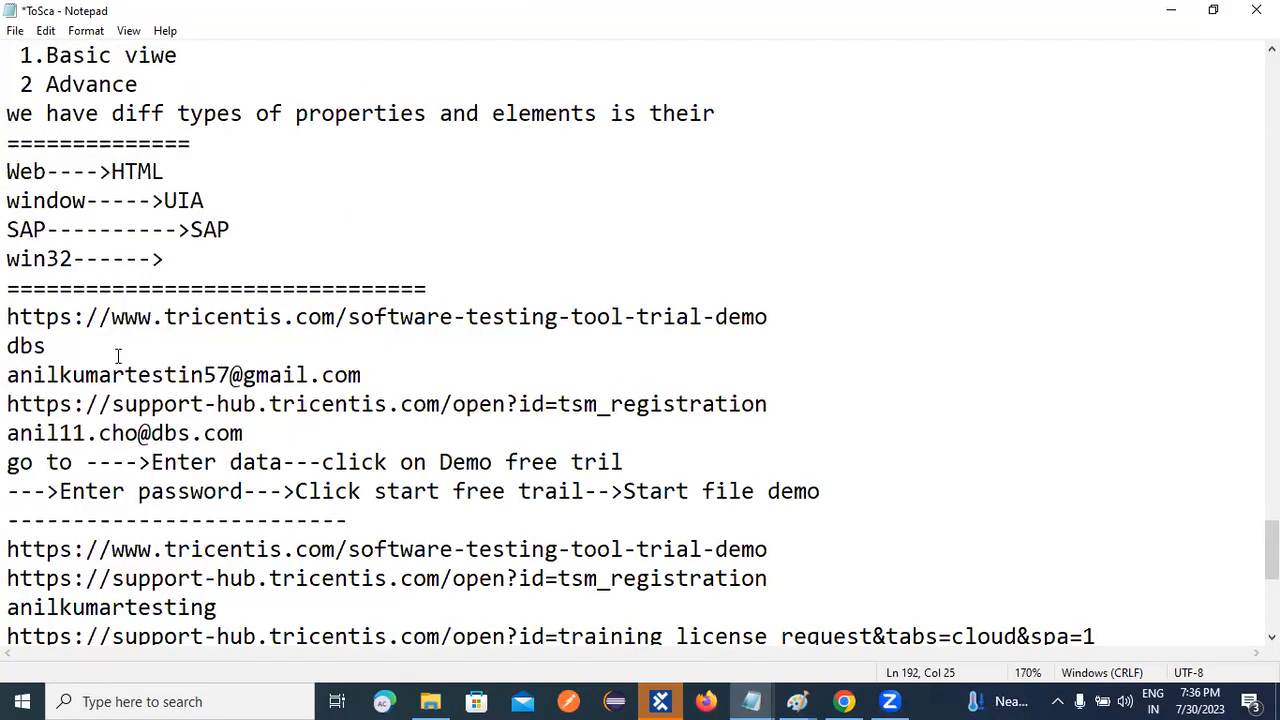
scroll(118, 356, down, 6)
click(633, 456)
key(Return)
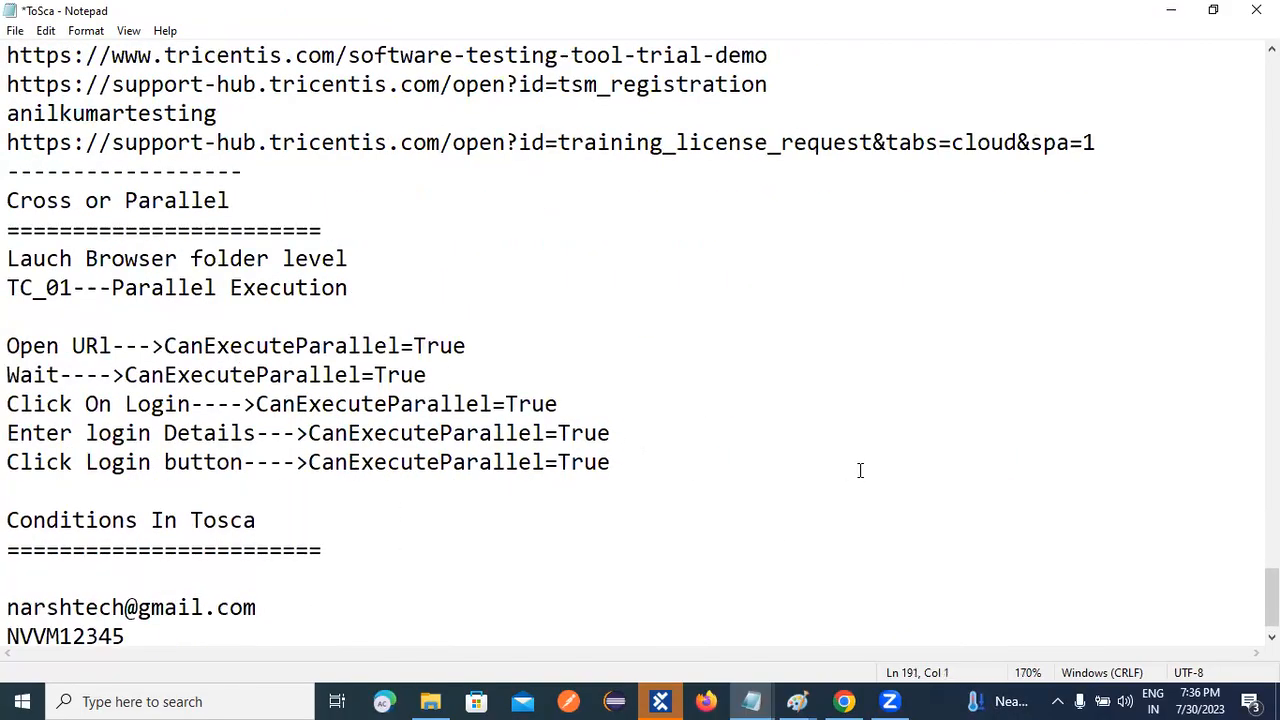
scroll(370, 508, down, 1)
click(391, 523)
key(Return)
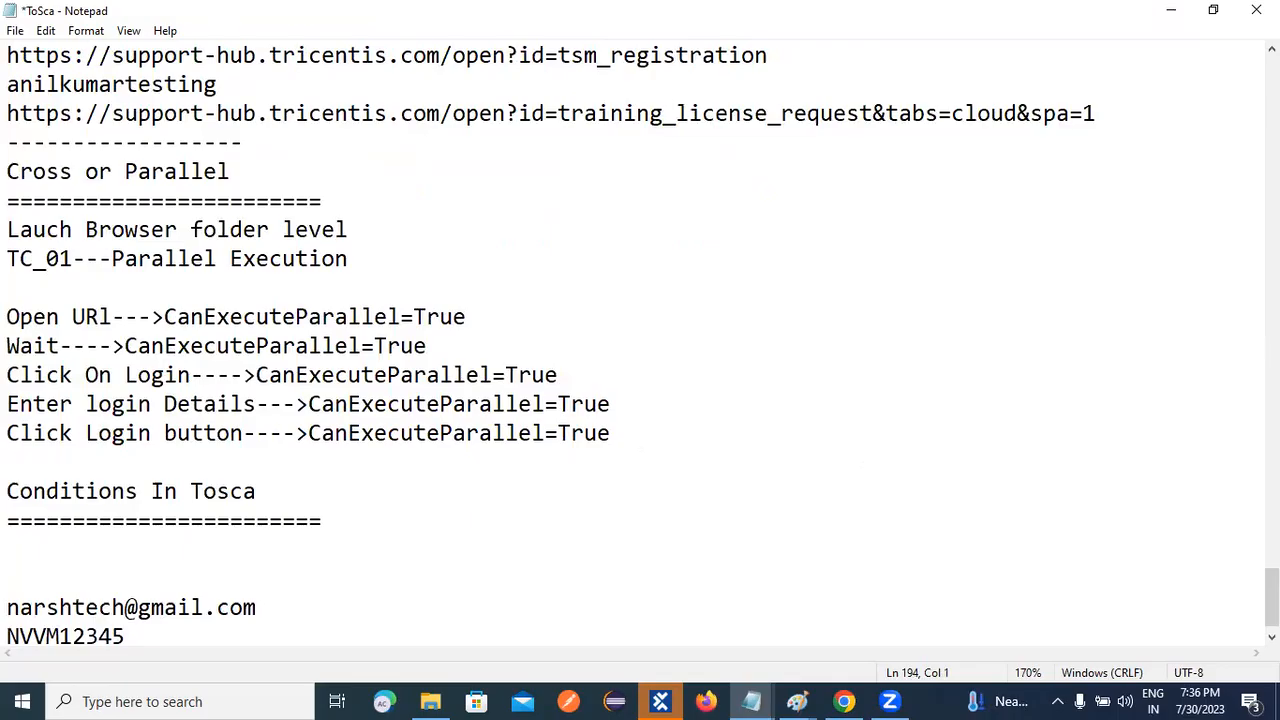
Step: List "If", "else" and "if else" on separate lines under the "Conditions In Tosca" heading, followed by a line of equals signs
text(If)
key(Return)
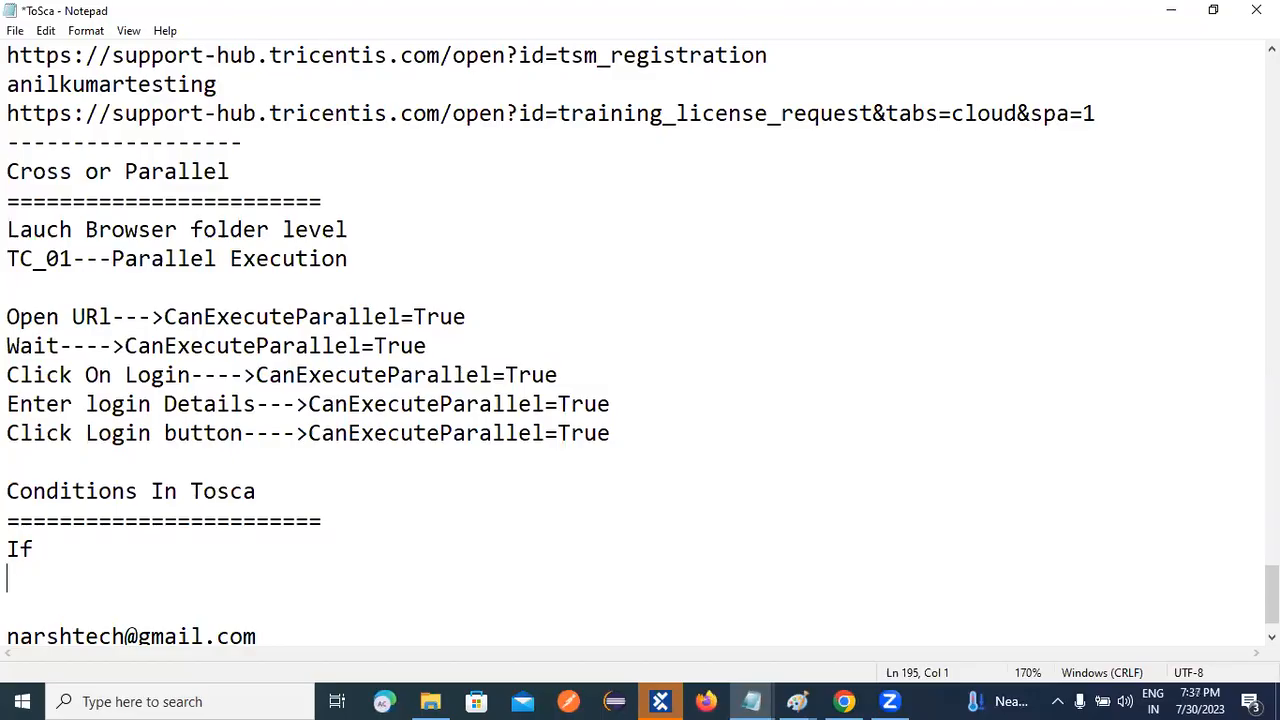
text(else)
key(Return)
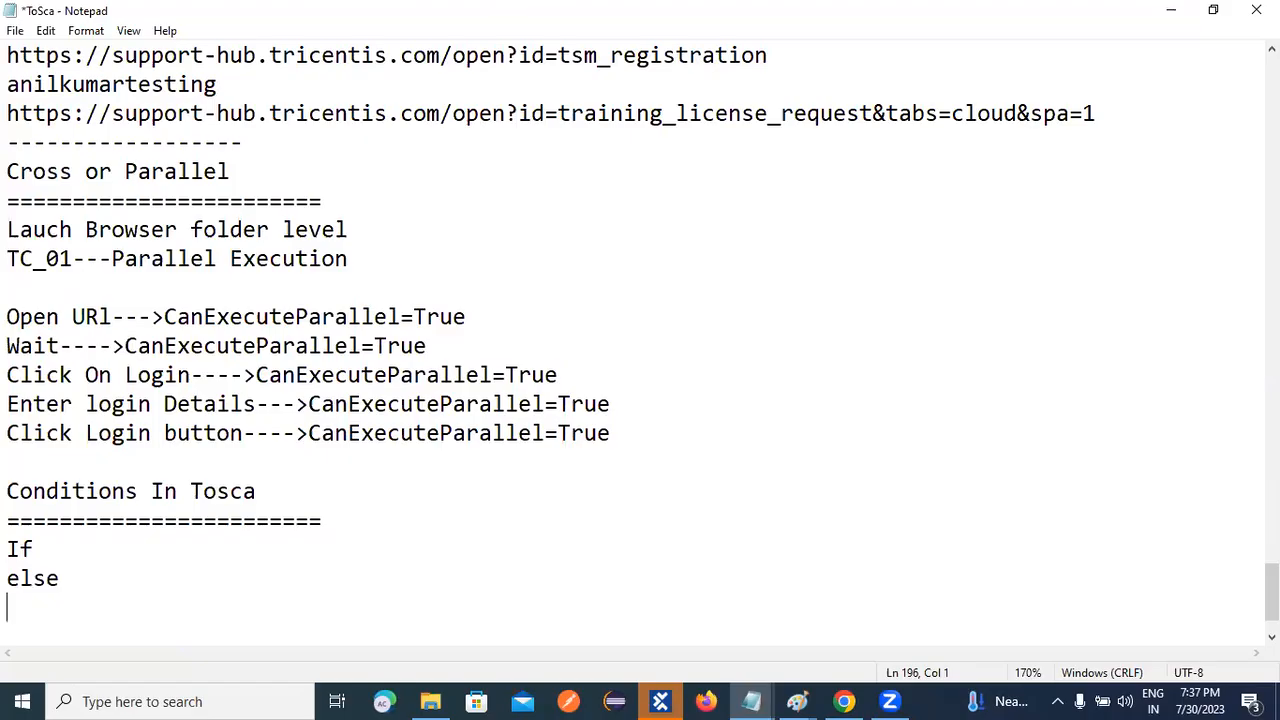
text(if e)
key(BackSpace)
key(BackSpace)
text(else)
key(Return)
text(===========)
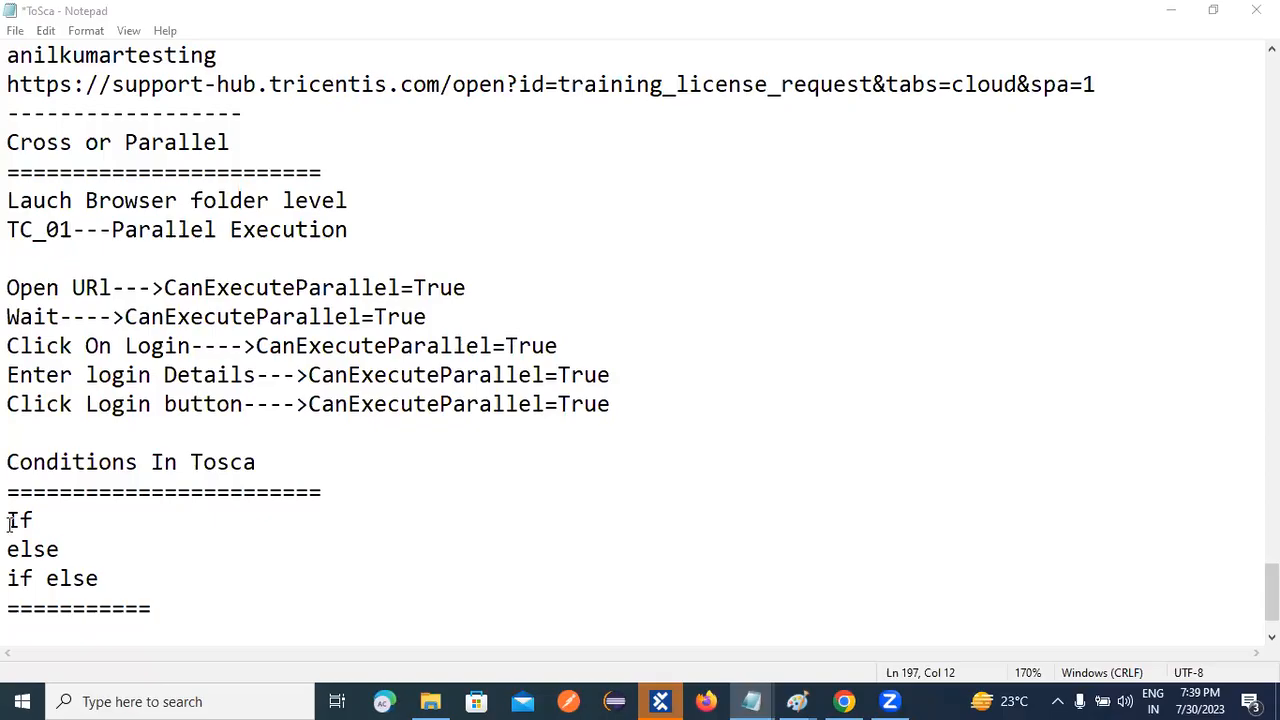
Step: Insert the line "Then and condition" between "If" and "else" in the conditions list
click(45, 518)
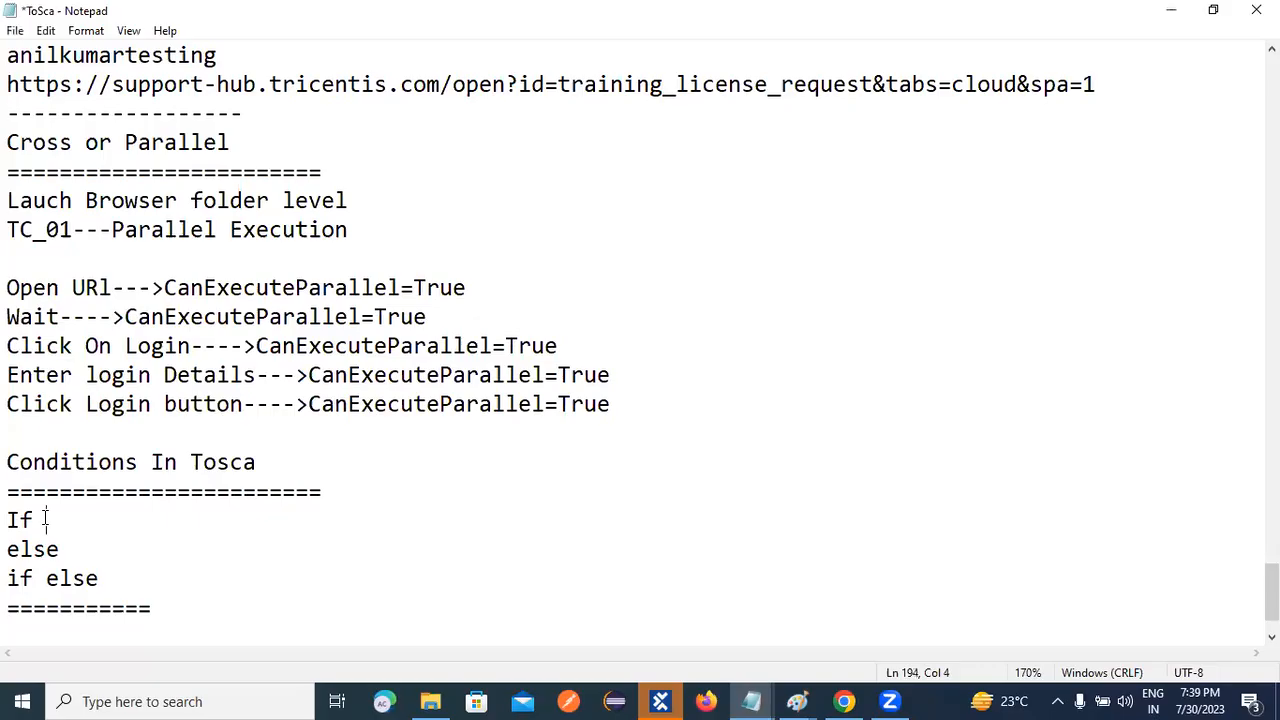
key(Return)
text(Then  and condition)
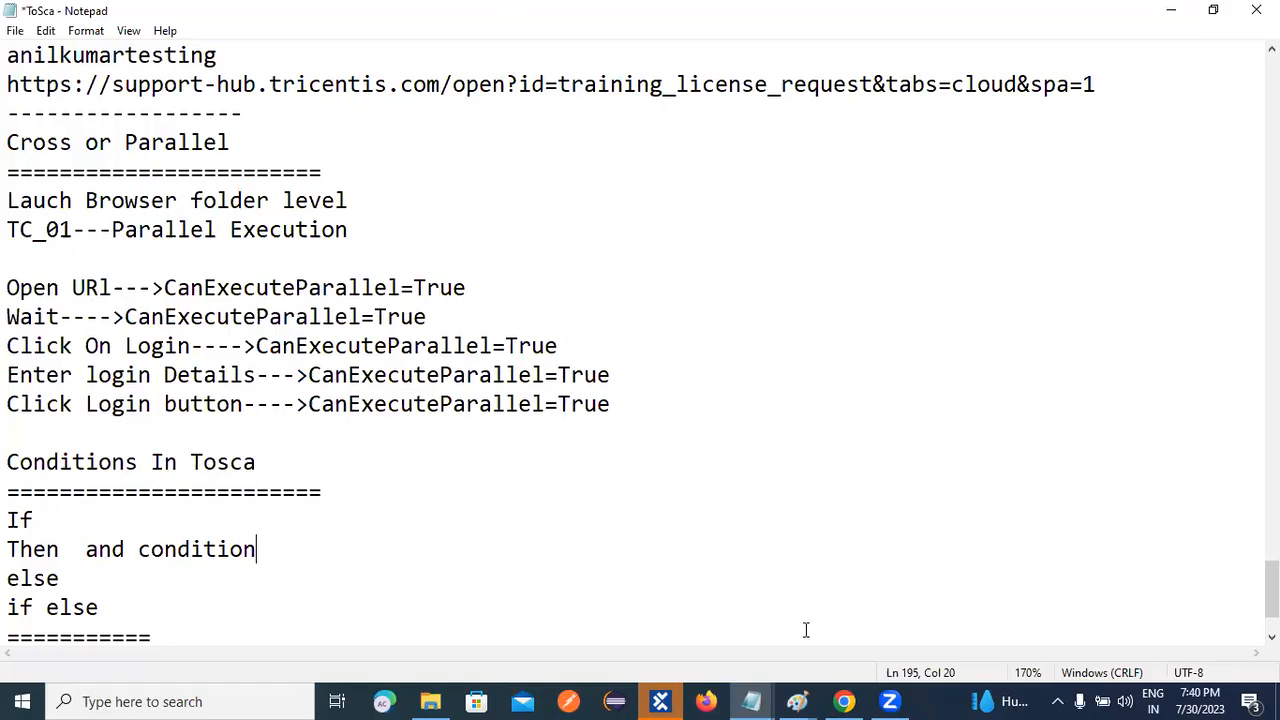
Step: Switch to the Demo Web Shop login page in Chrome and highlight the unsuccessful login message above the email field
click(845, 701)
drag(746, 404, 1050, 415)
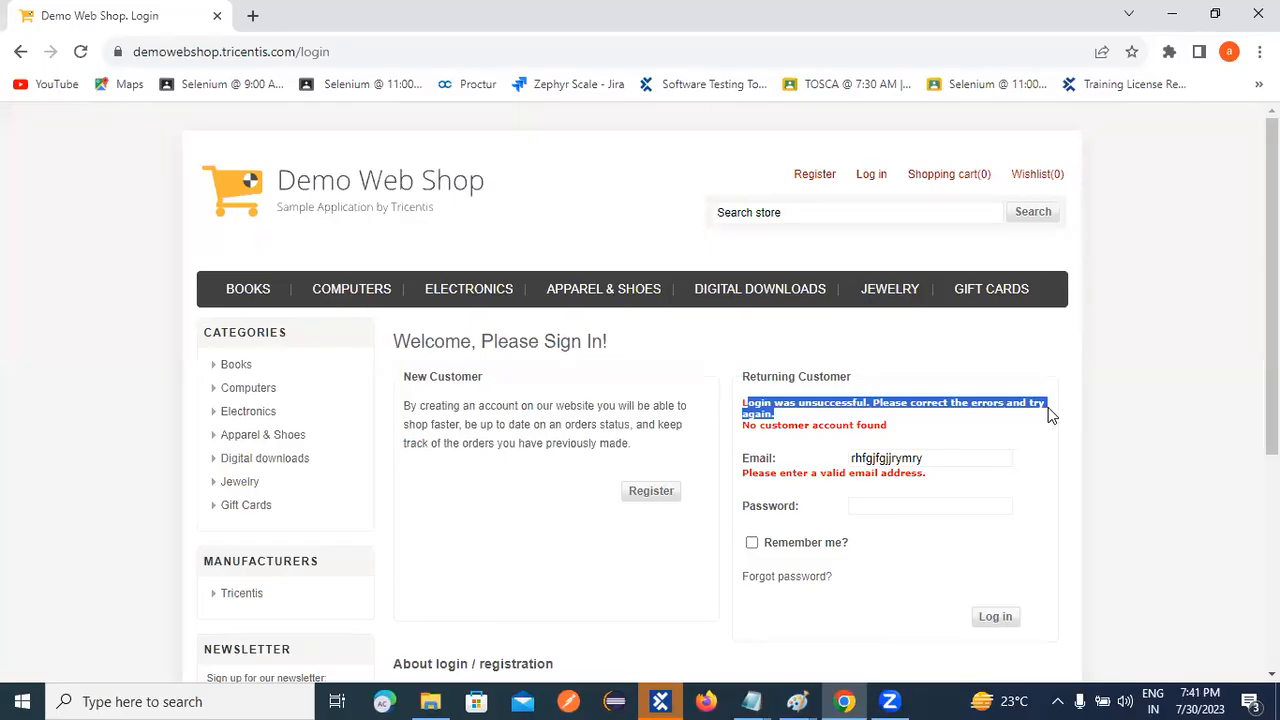
Step: Switch to Tosca Commander and create a folder named If_Condition directly under the TestCases root
click(665, 700)
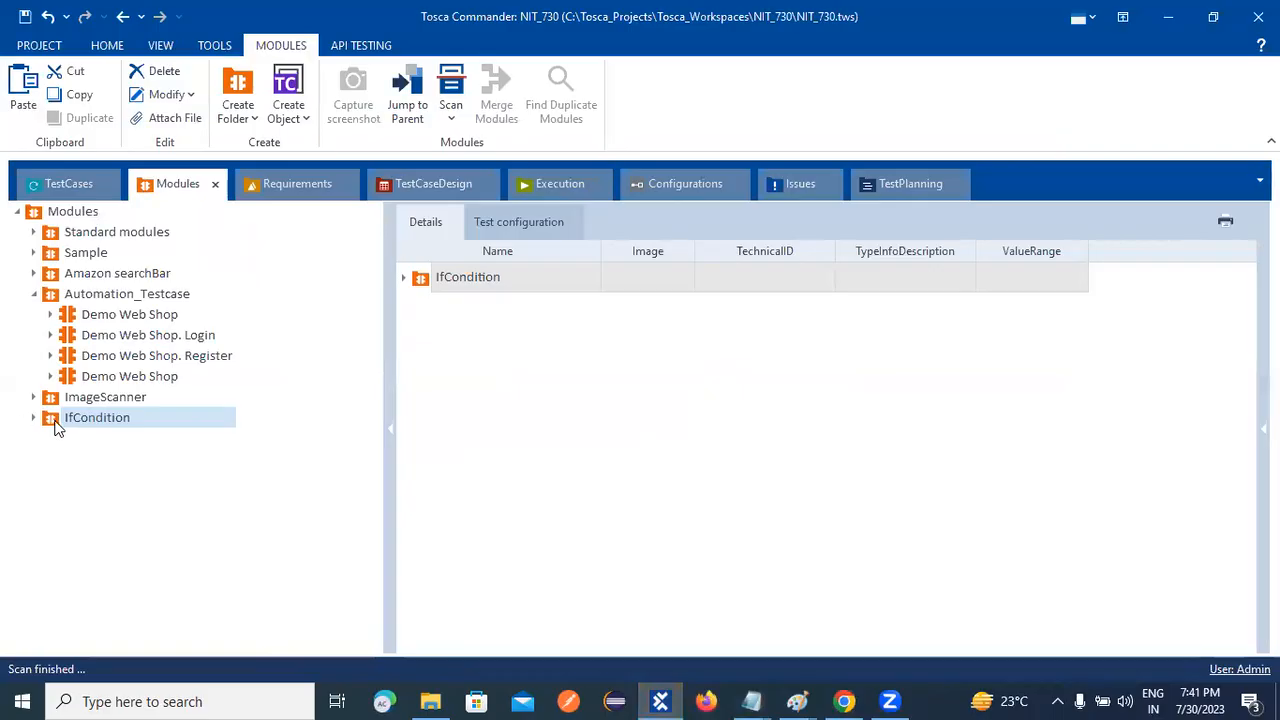
click(62, 184)
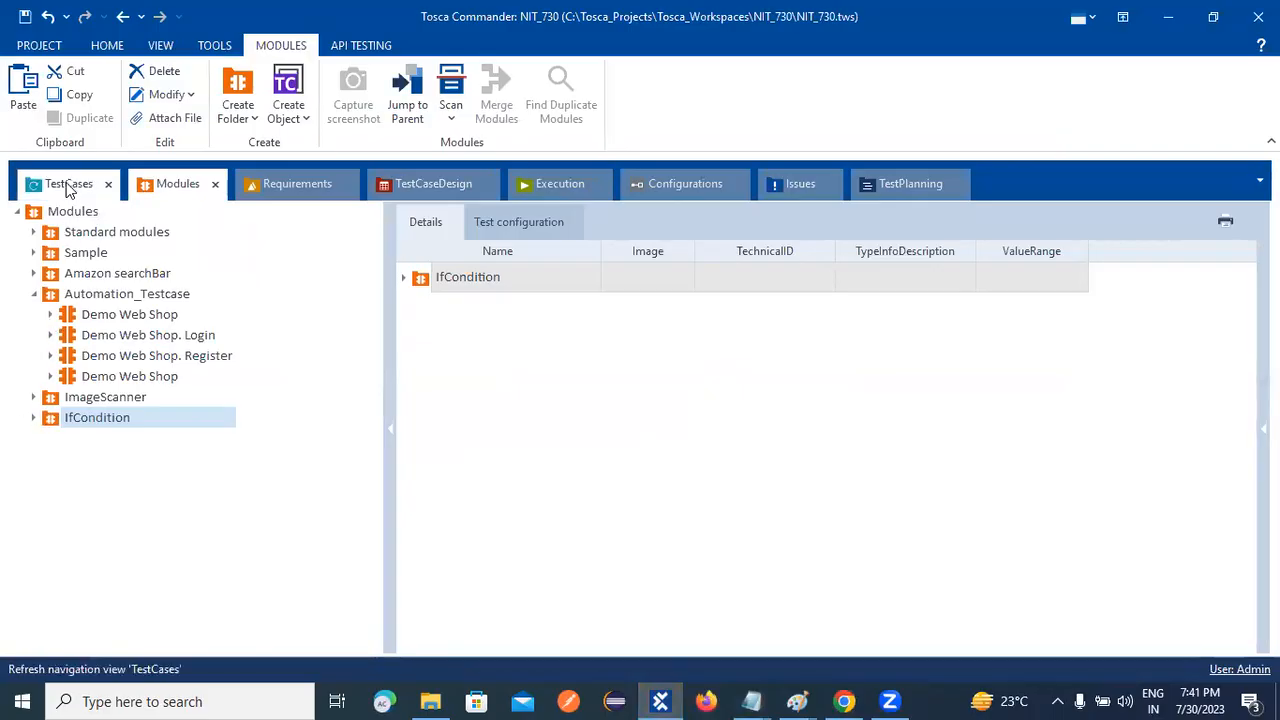
click(33, 336)
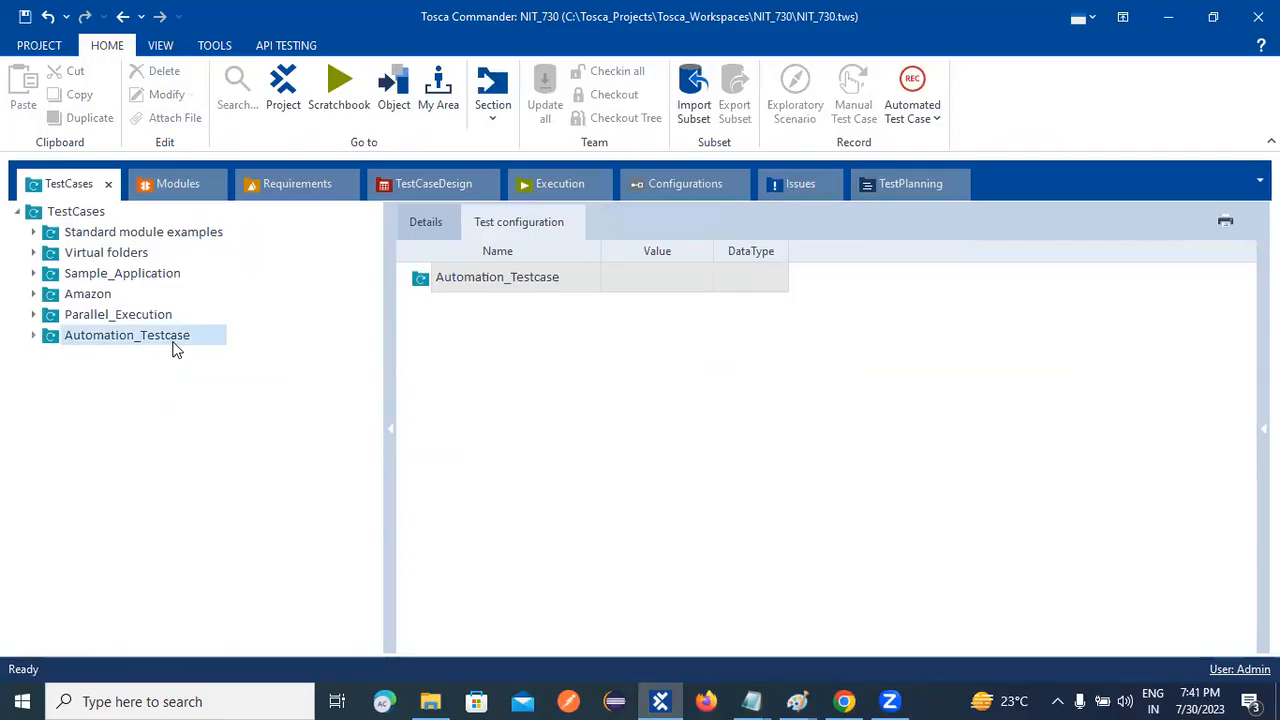
right_click(88, 211)
click(102, 188)
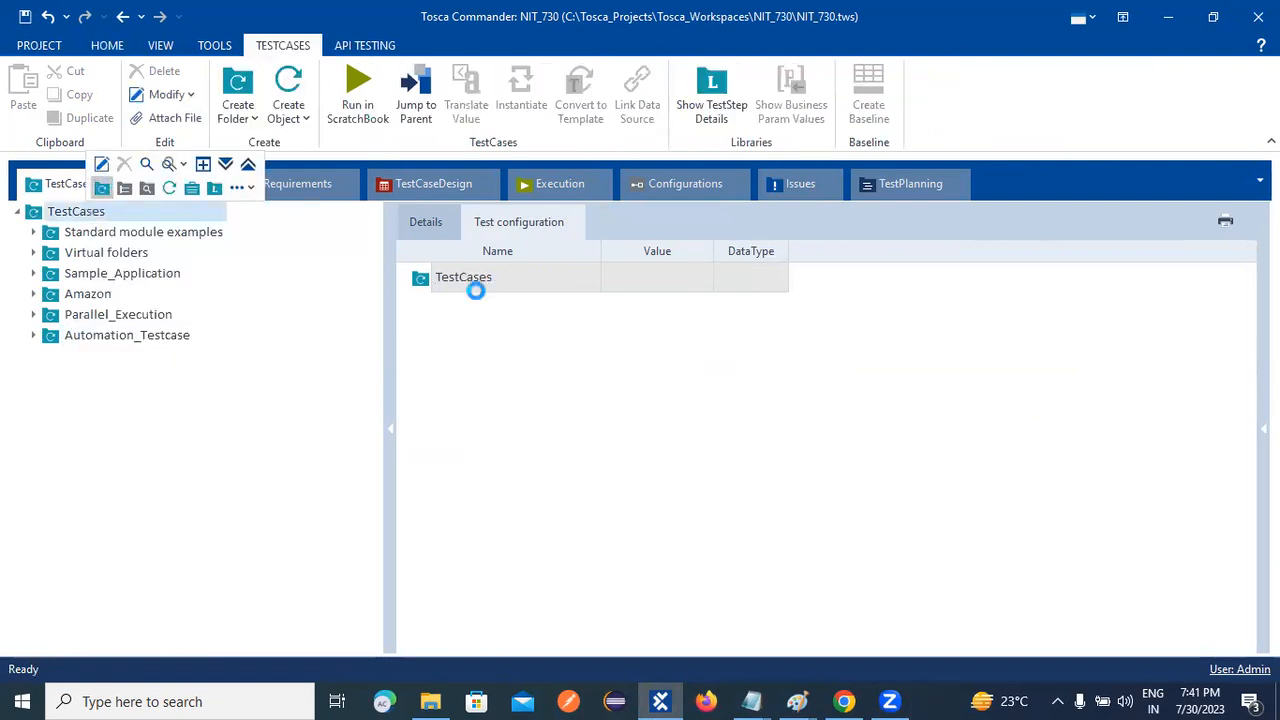
text(I)
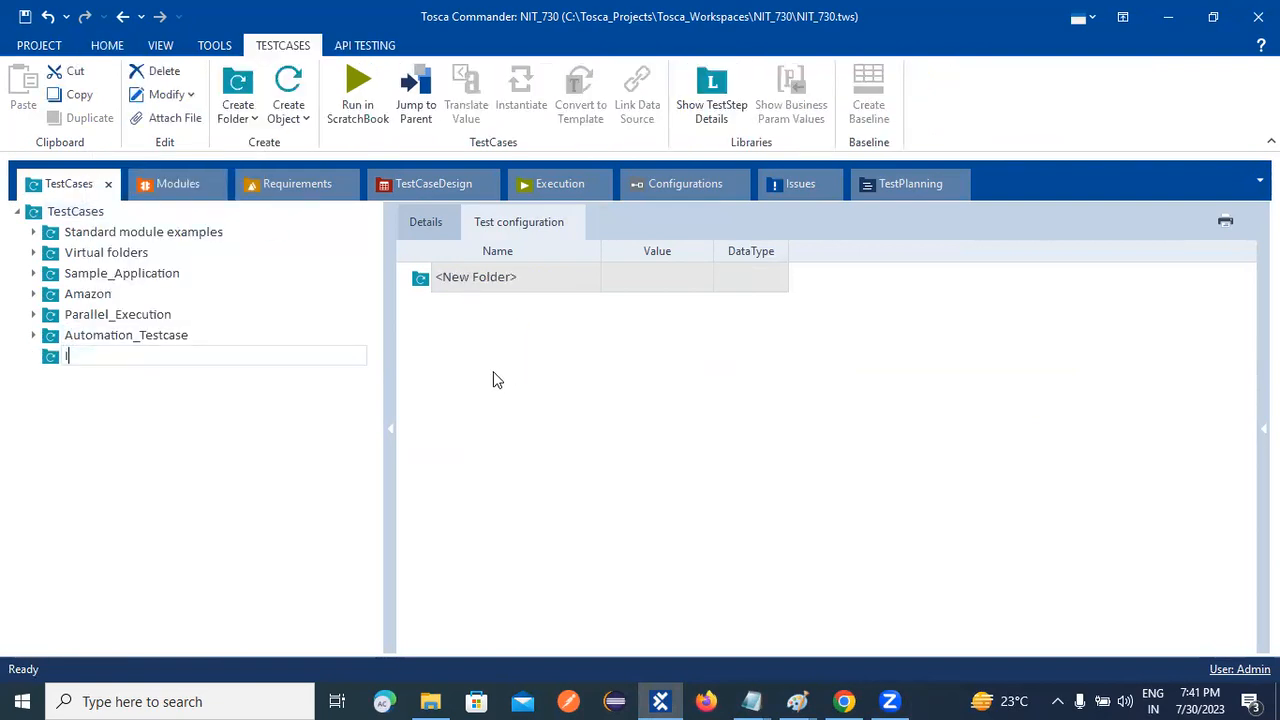
text(f_Condition)
key(Return)
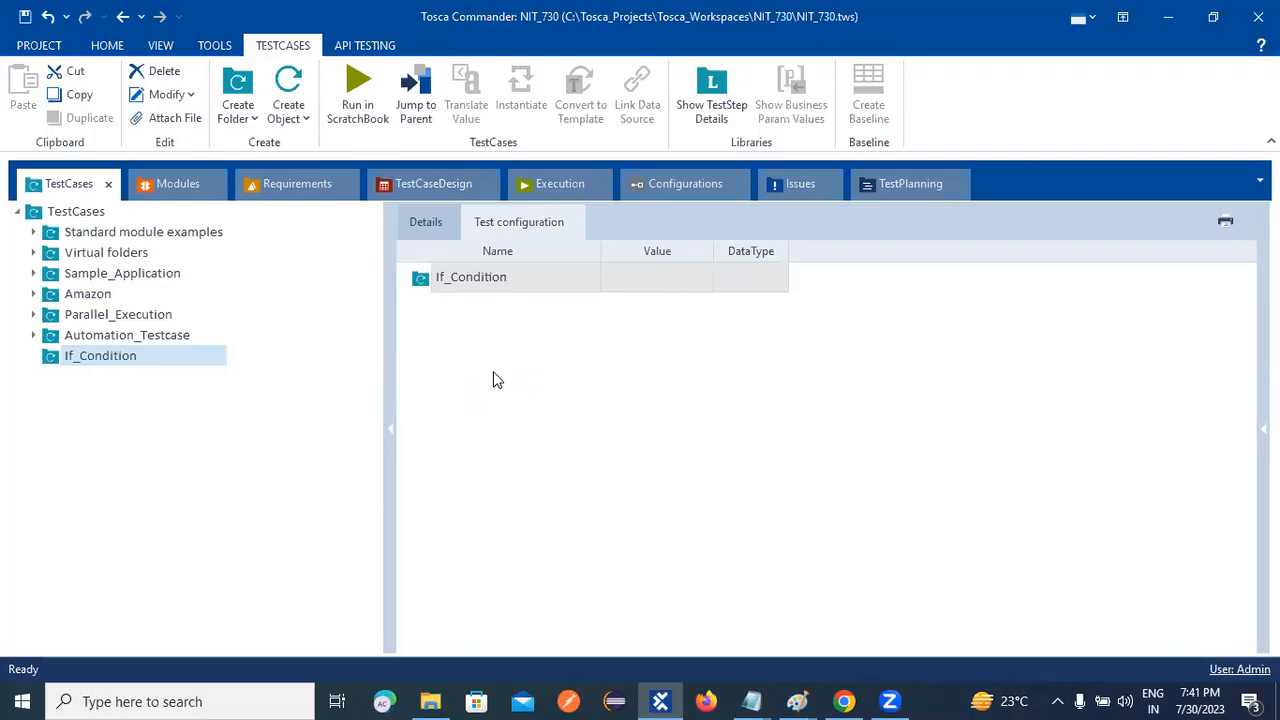
right_click(97, 356)
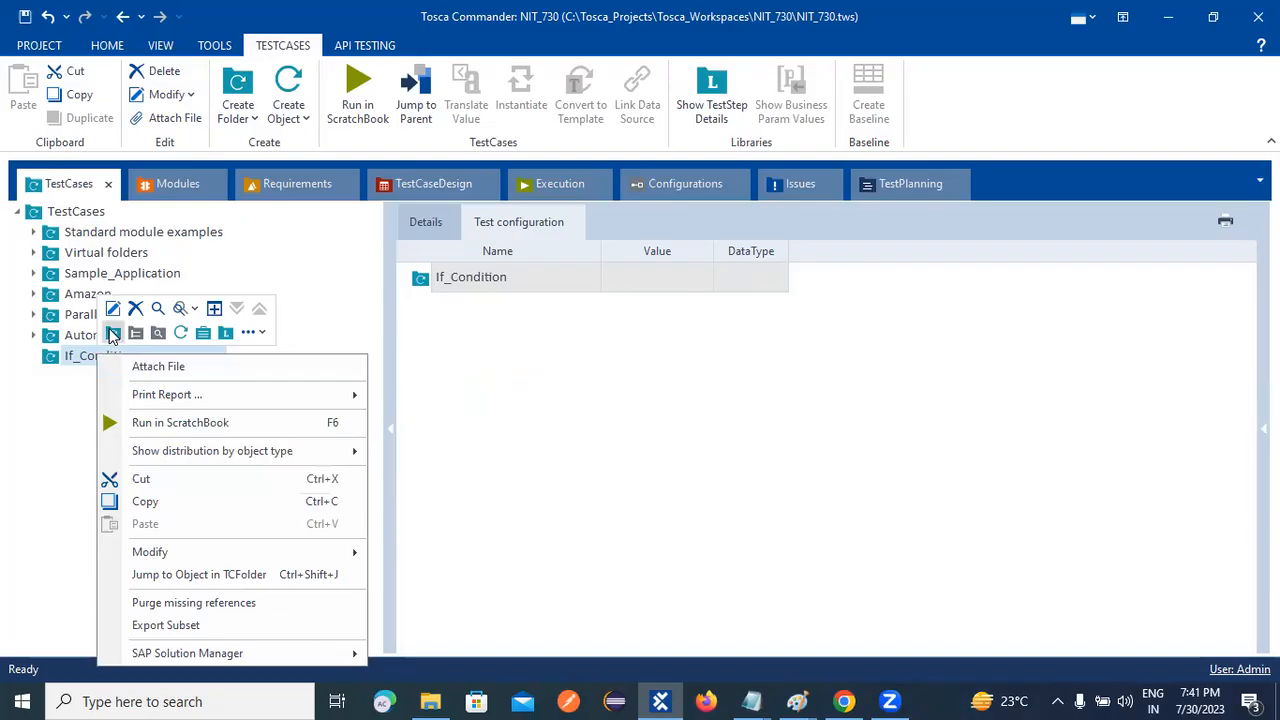
click(127, 338)
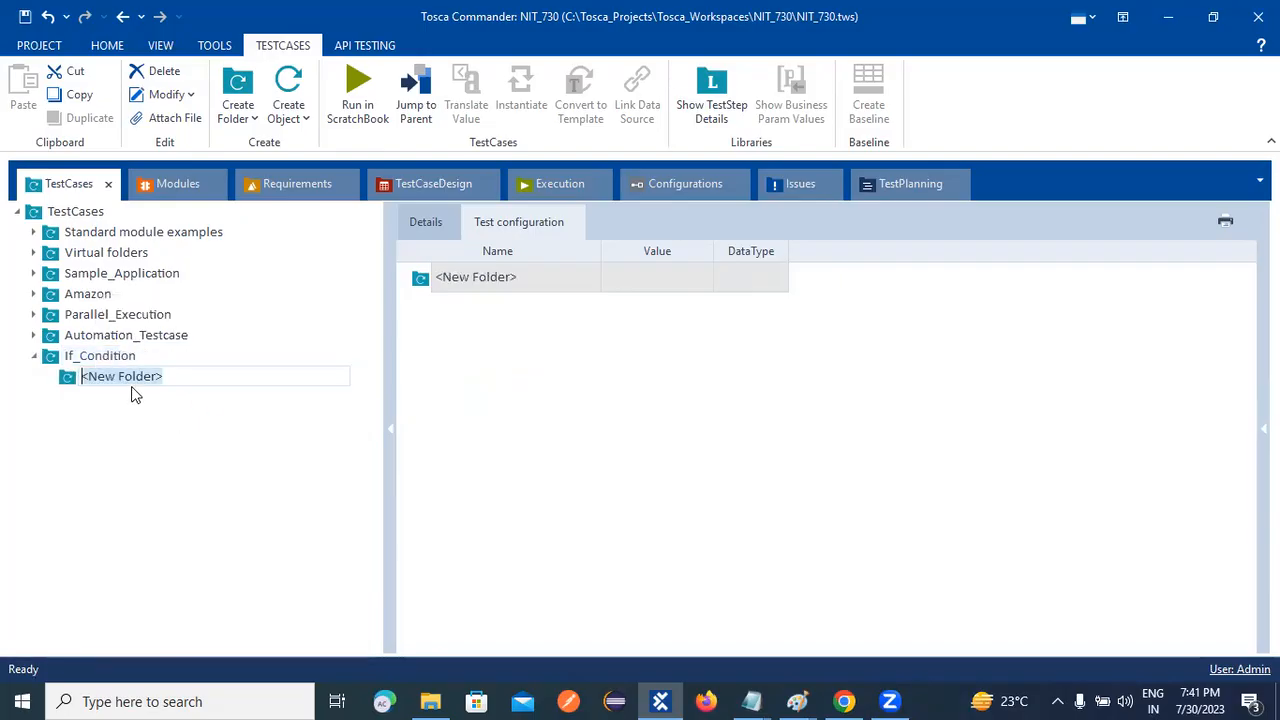
text(PreCondition)
key(Return)
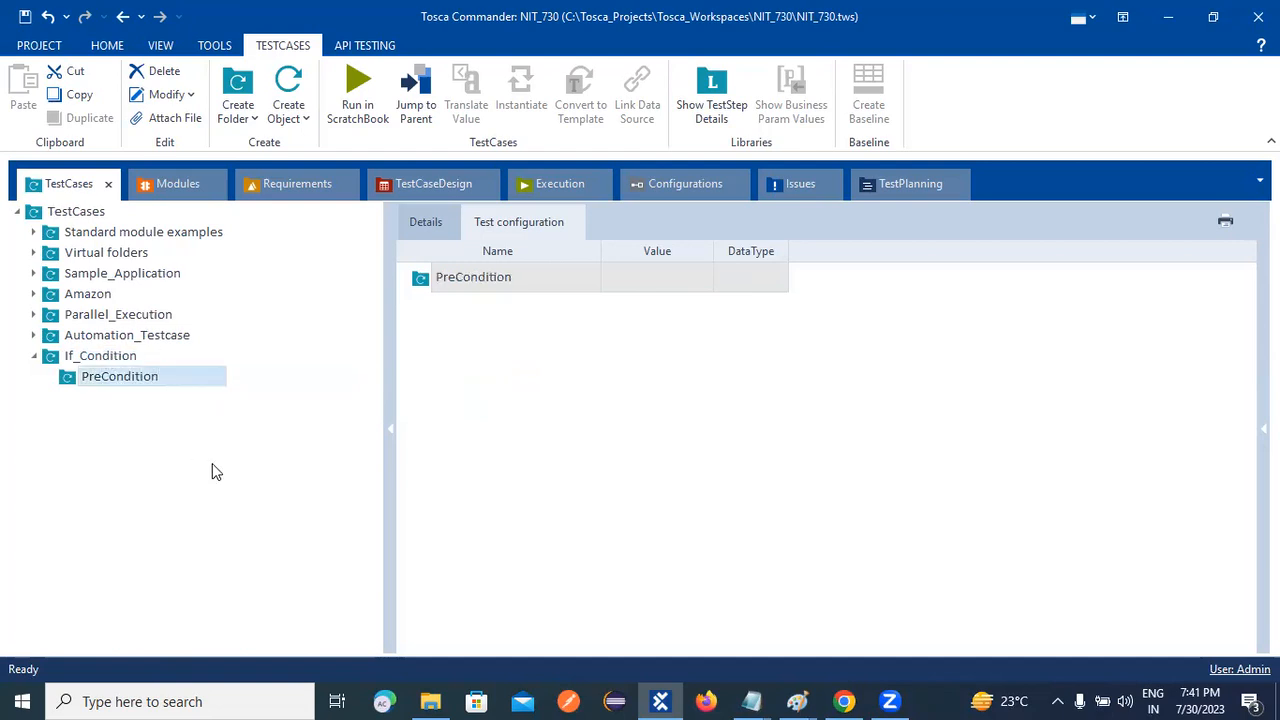
right_click(107, 386)
click(141, 326)
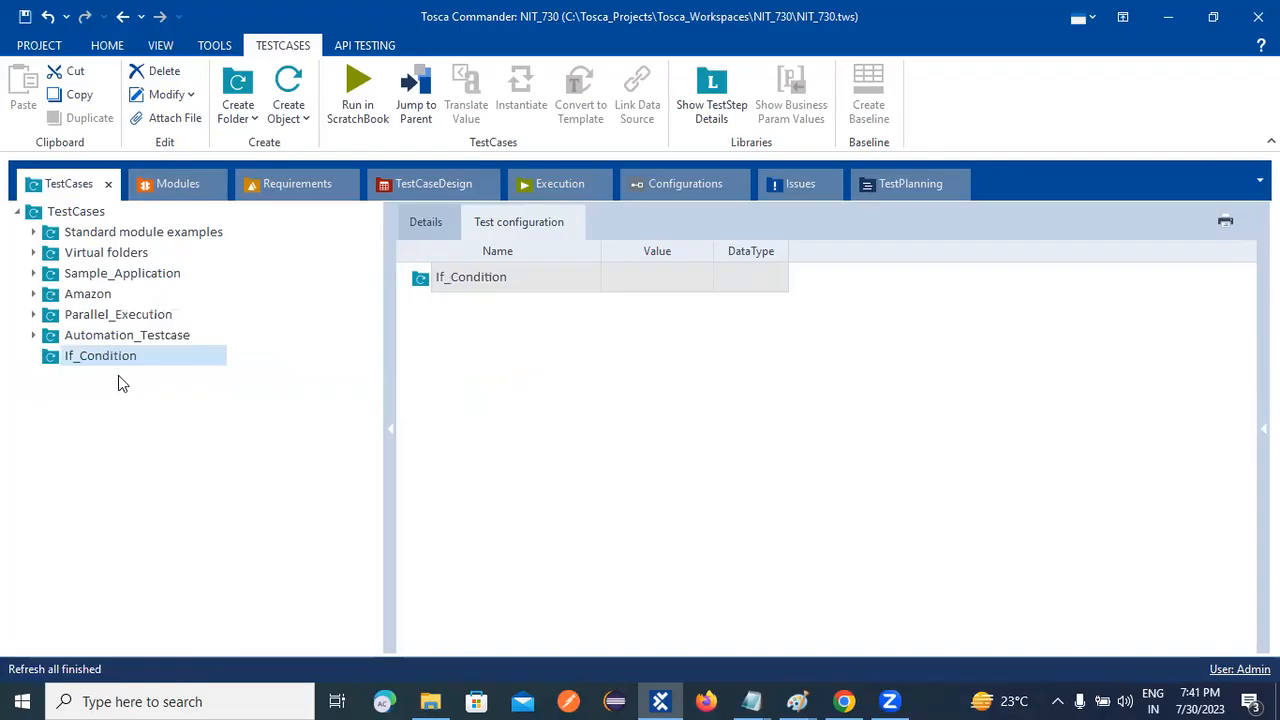
Step: Create a test case named TC_01 in the If_Condition folder
right_click(108, 357)
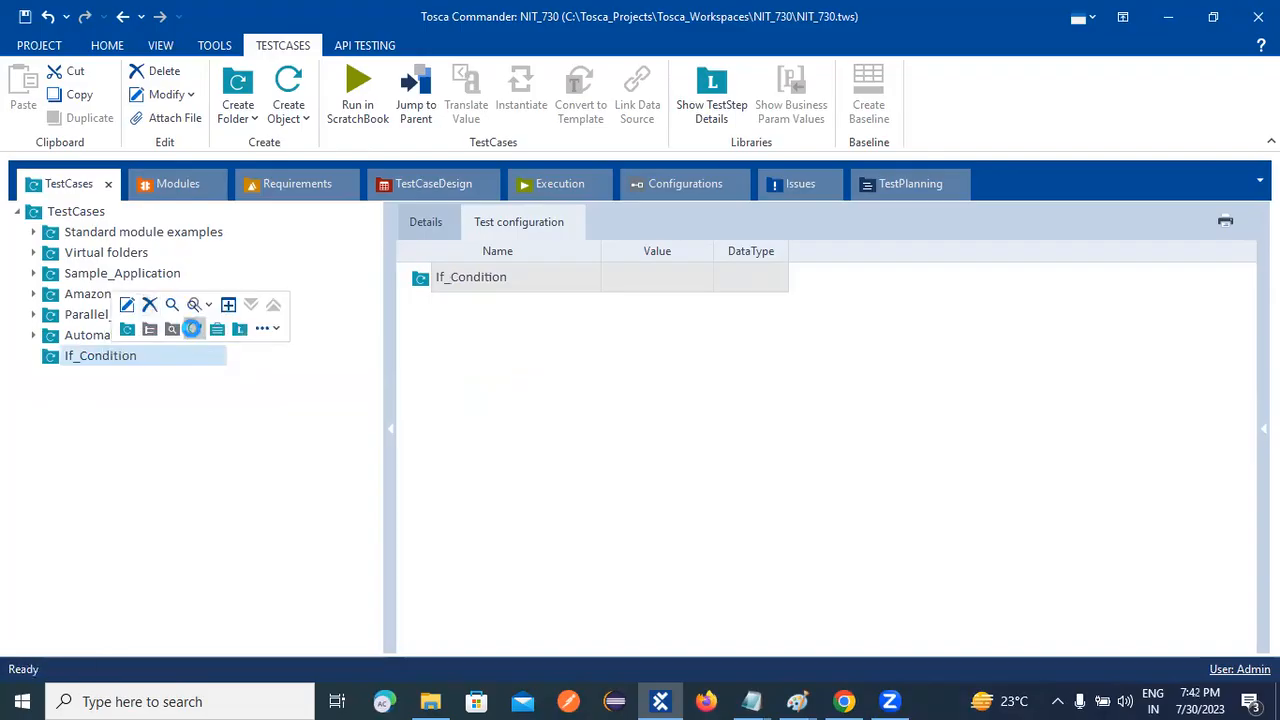
click(192, 328)
text(TC_01)
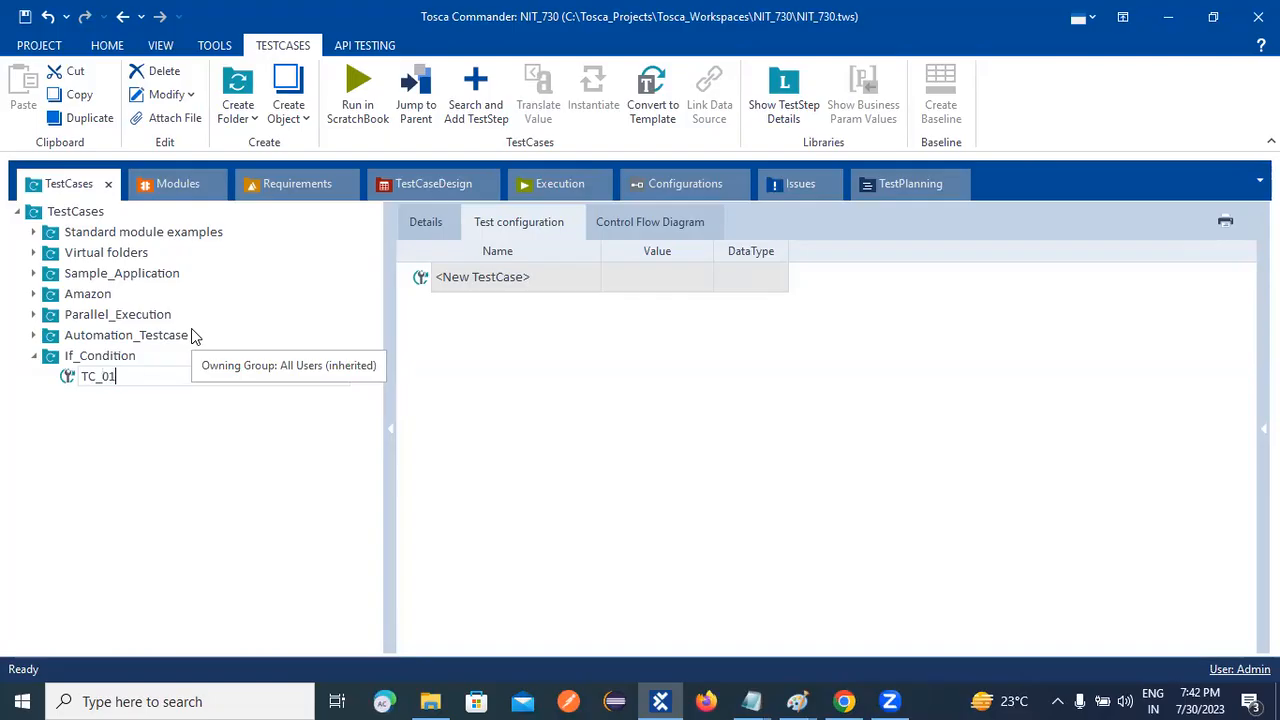
key(Return)
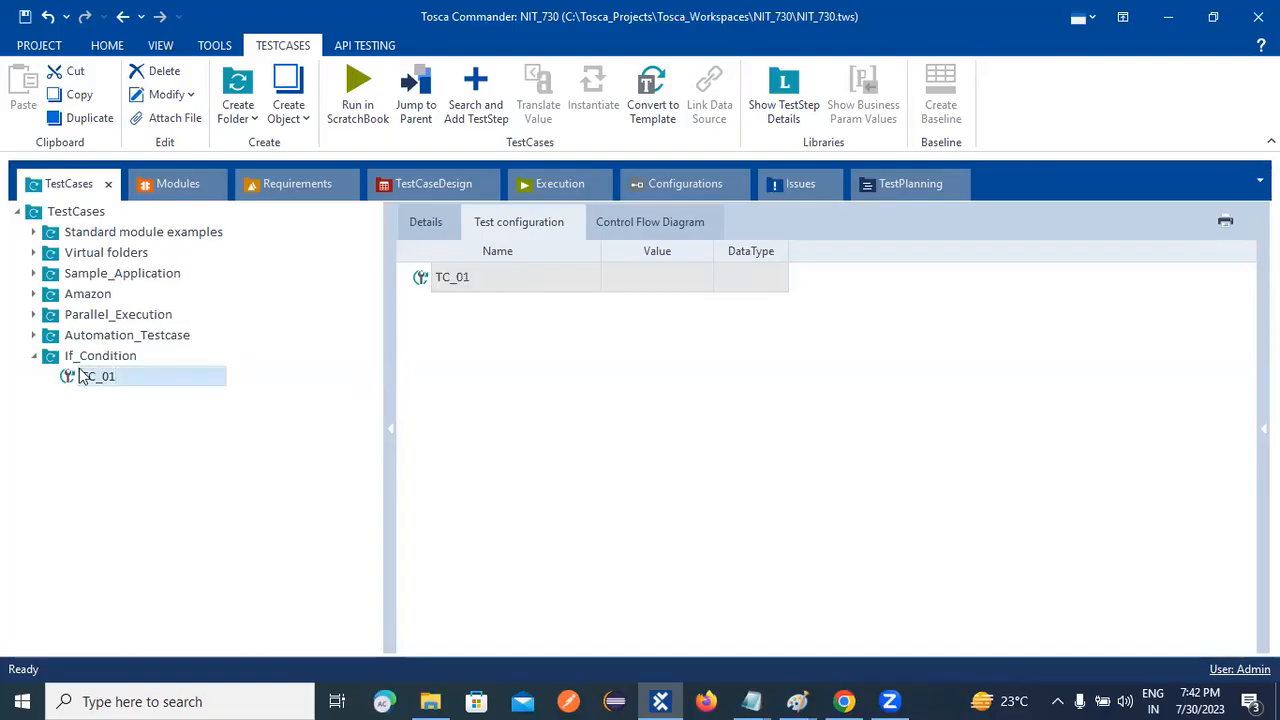
Step: Add two folders named PreCondition and Process inside the TC_01 test case
right_click(109, 380)
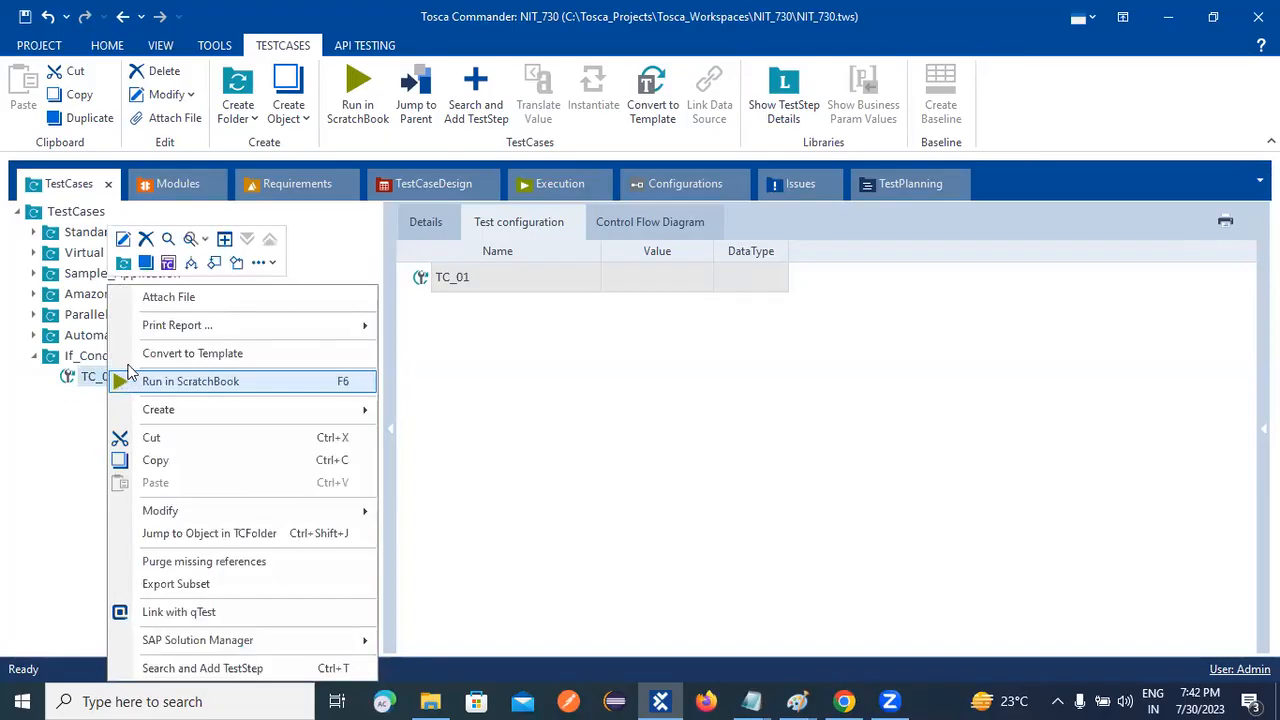
click(123, 262)
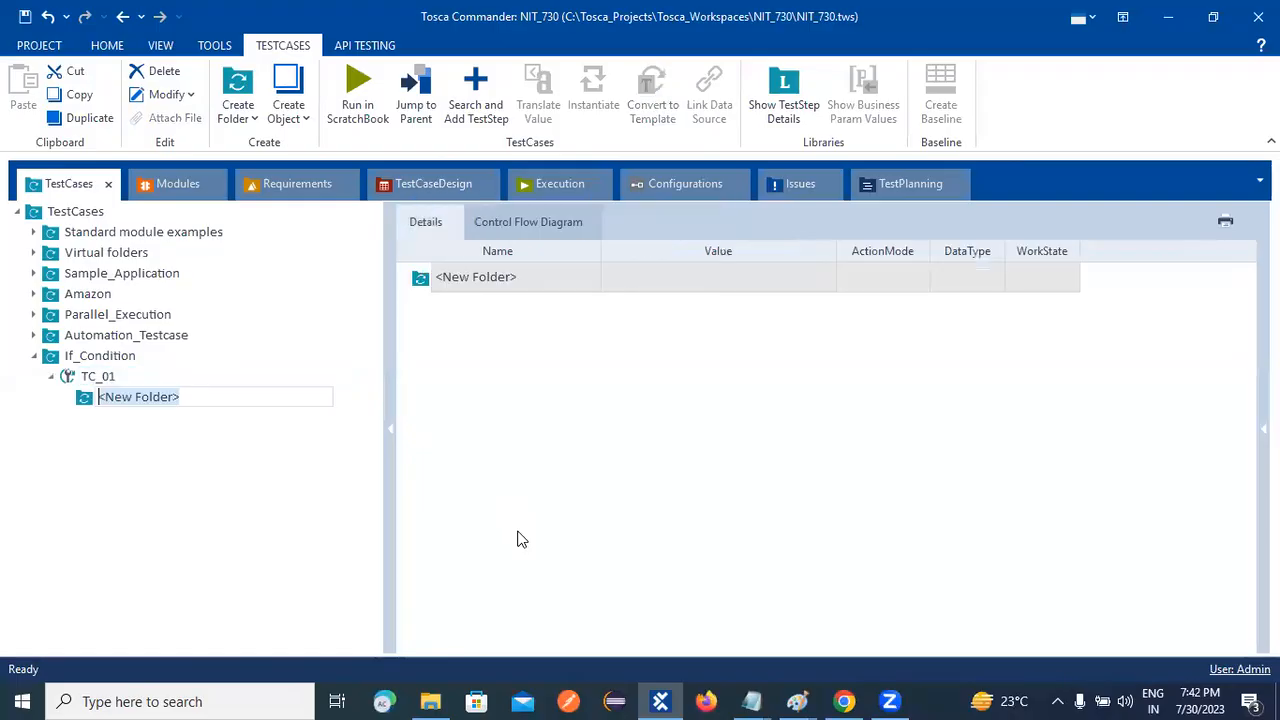
text(PreC)
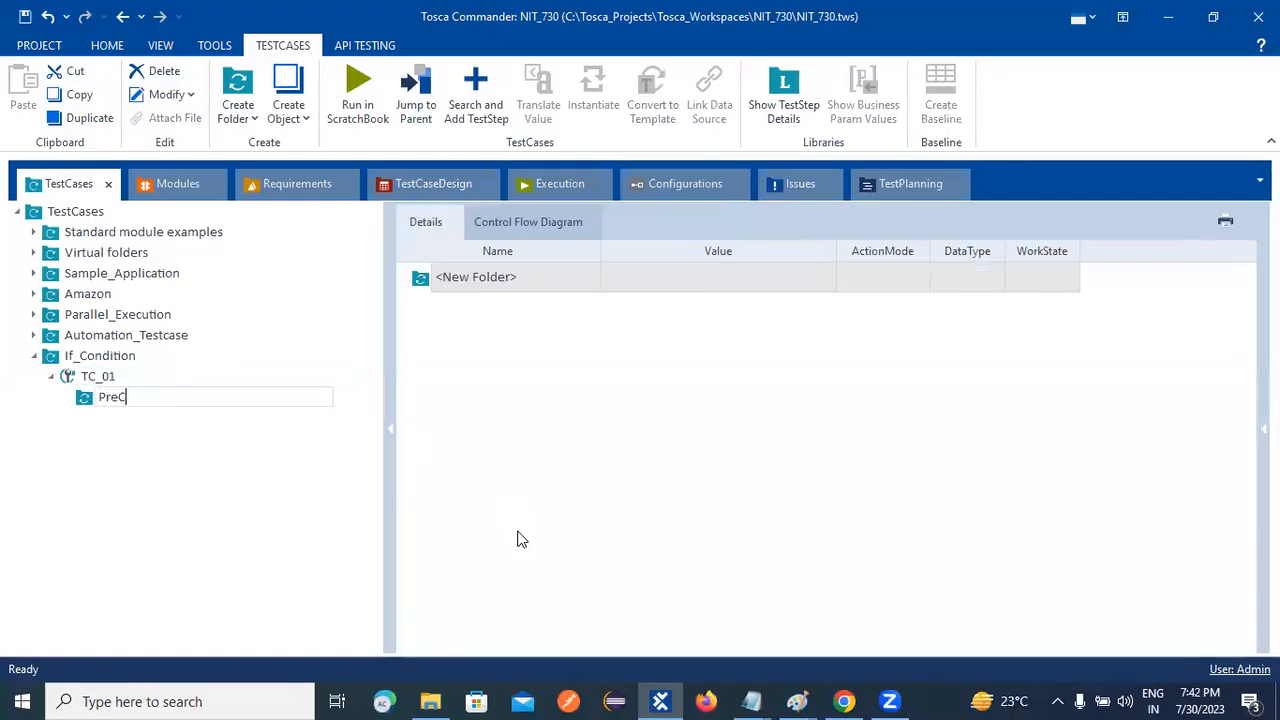
text(ondition)
key(Return)
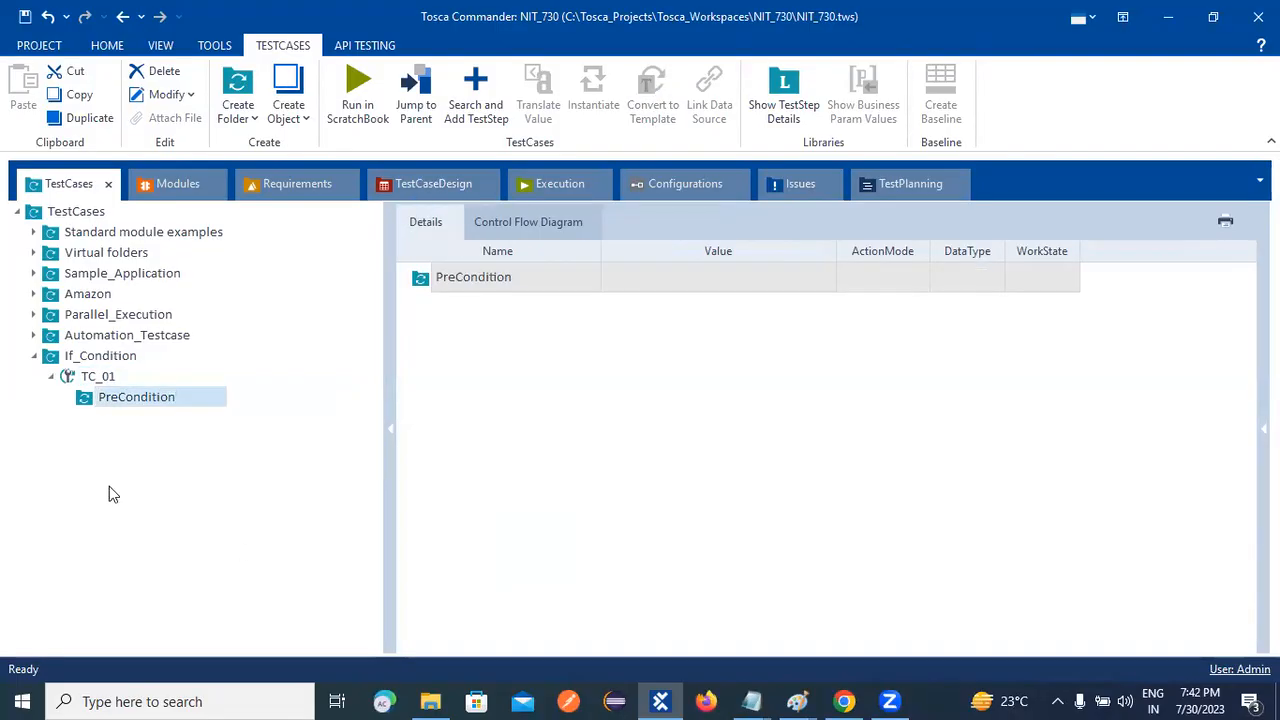
right_click(117, 376)
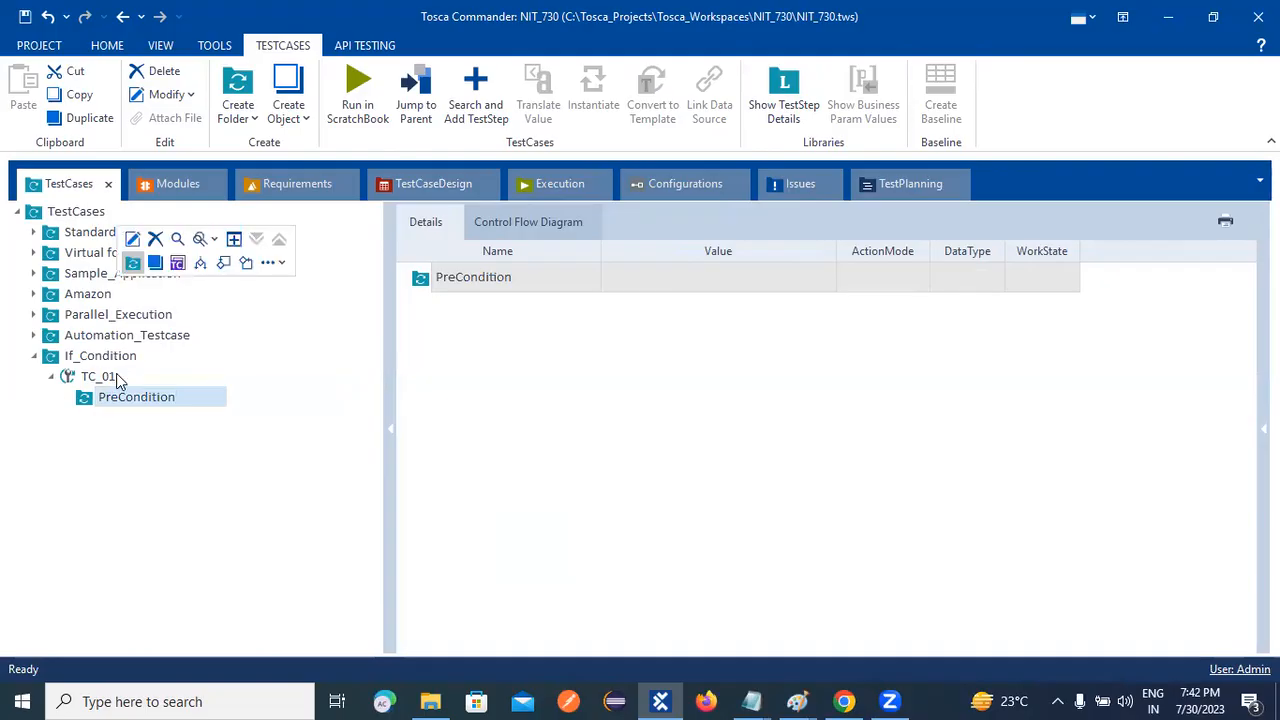
click(133, 263)
text(Process)
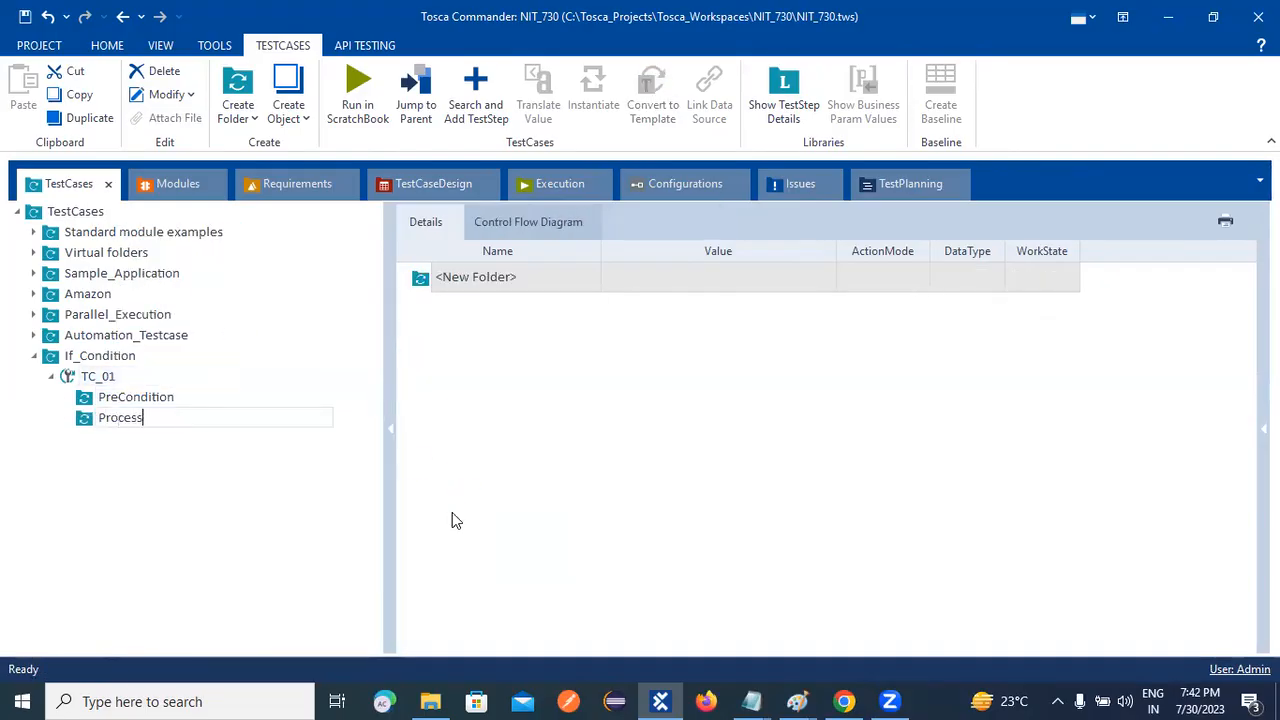
key(Return)
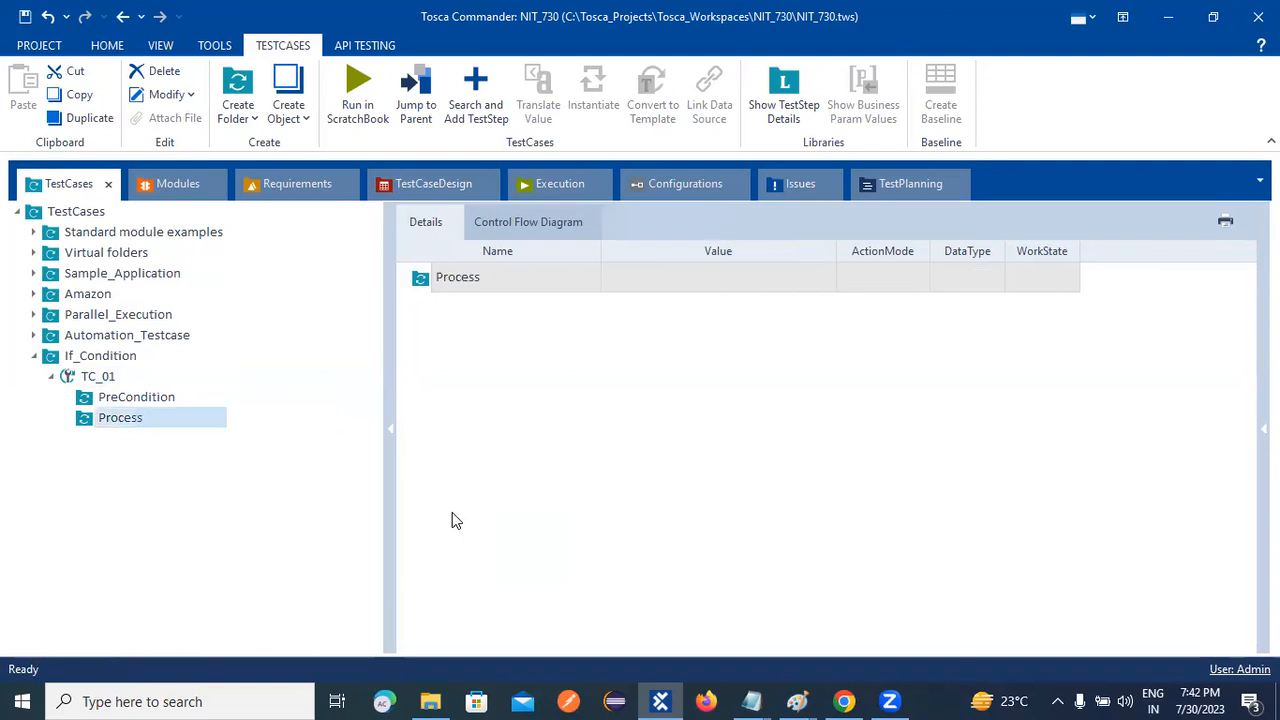
Step: Add a third folder named PostCondition inside the TC_01 test case
right_click(108, 385)
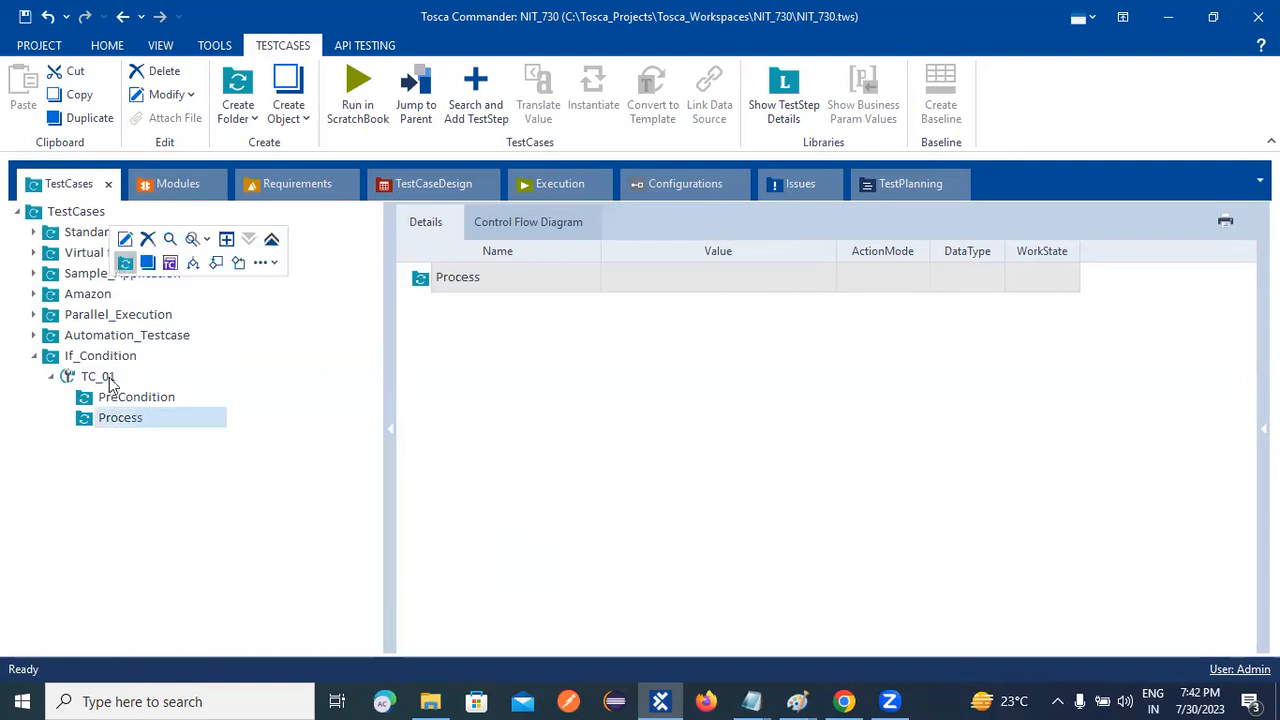
click(106, 377)
key(ctrl+n)
key(ctrl+f)
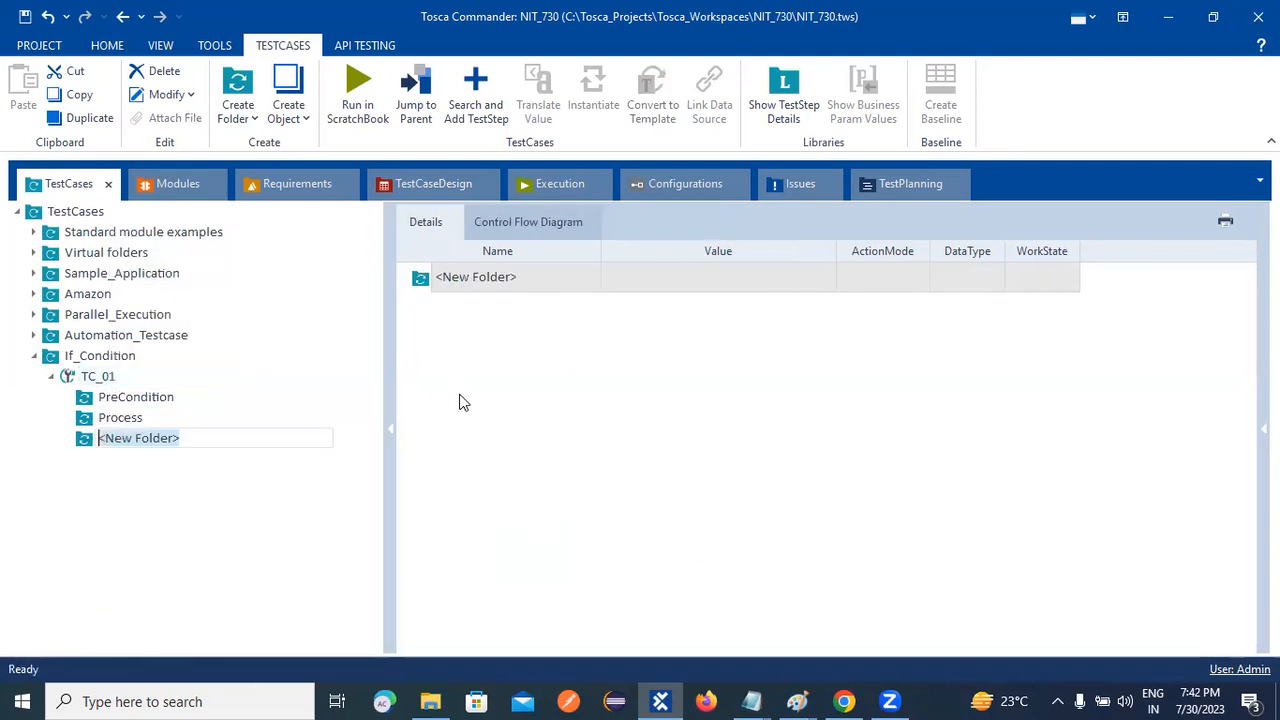
text(Post)
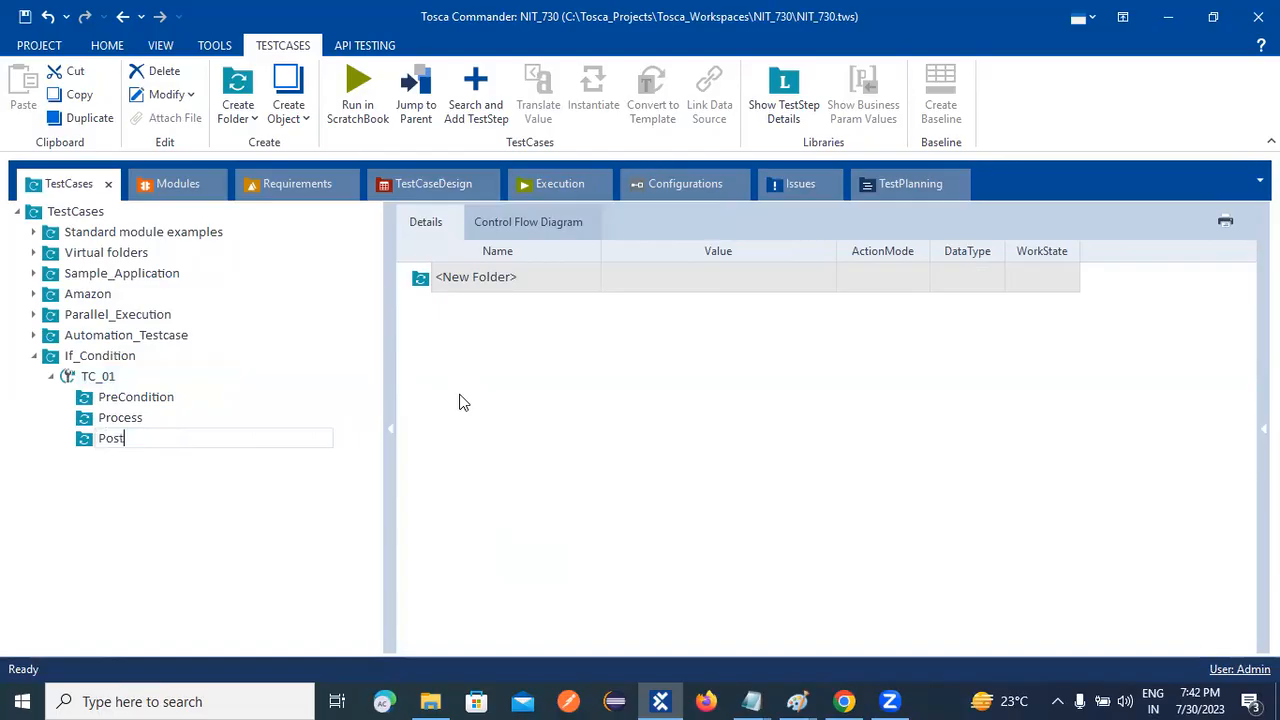
text(Condition)
key(Return)
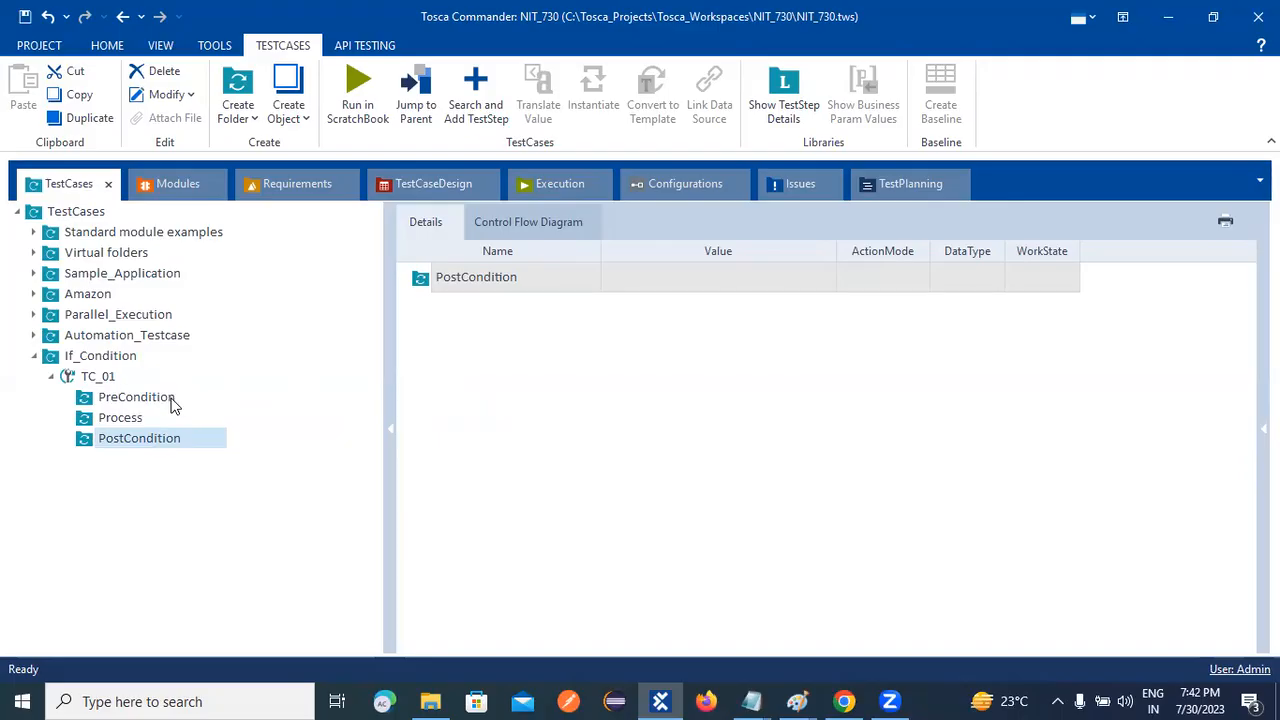
Step: Create a test configuration parameter named Browser on TC_01 and set its value to Chrome
right_click(98, 383)
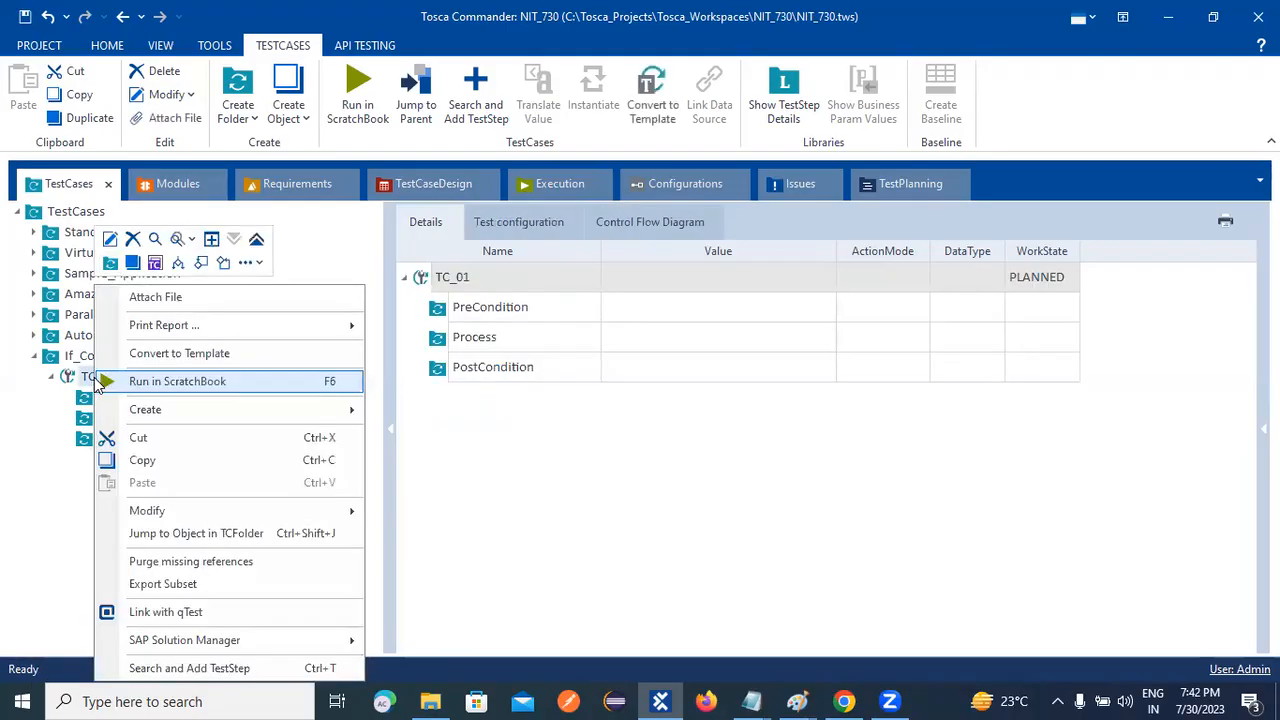
click(155, 262)
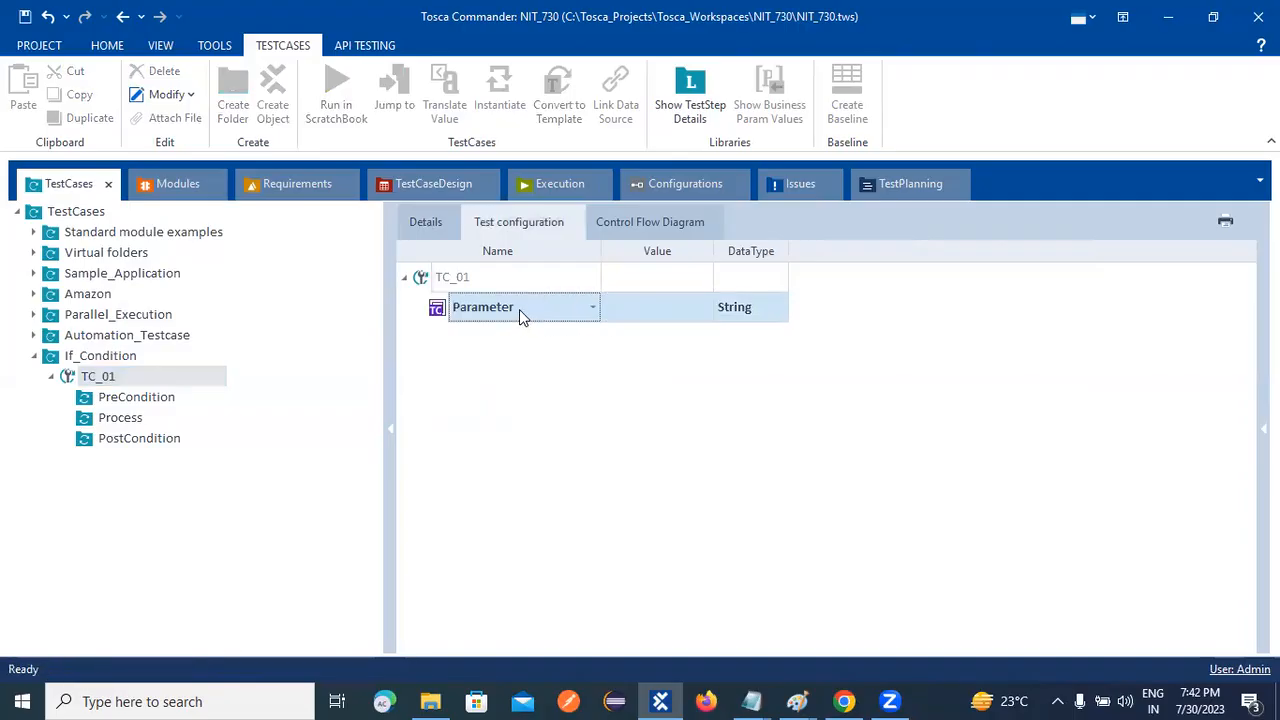
click(521, 309)
key(BackSpace)
key(BackSpace)
key(BackSpace)
key(BackSpace)
key(BackSpace)
key(BackSpace)
key(BackSpace)
key(BackSpace)
key(BackSpace)
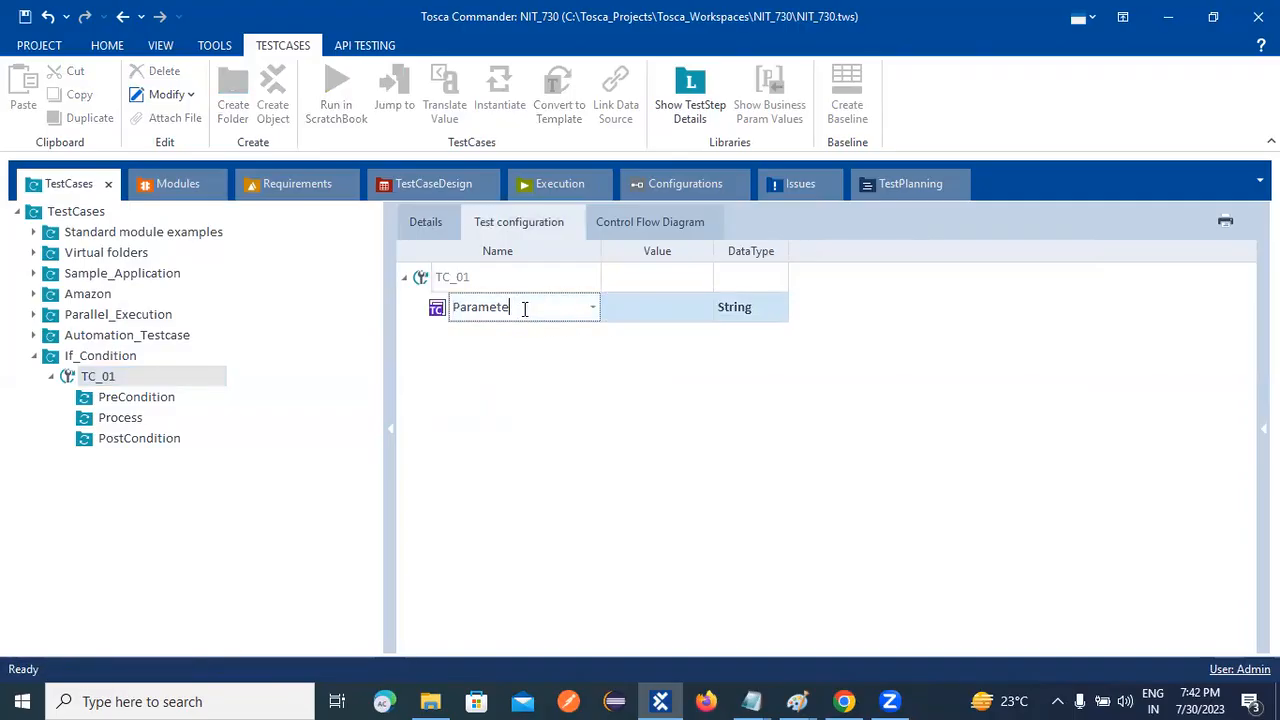
text(Browser)
click(640, 300)
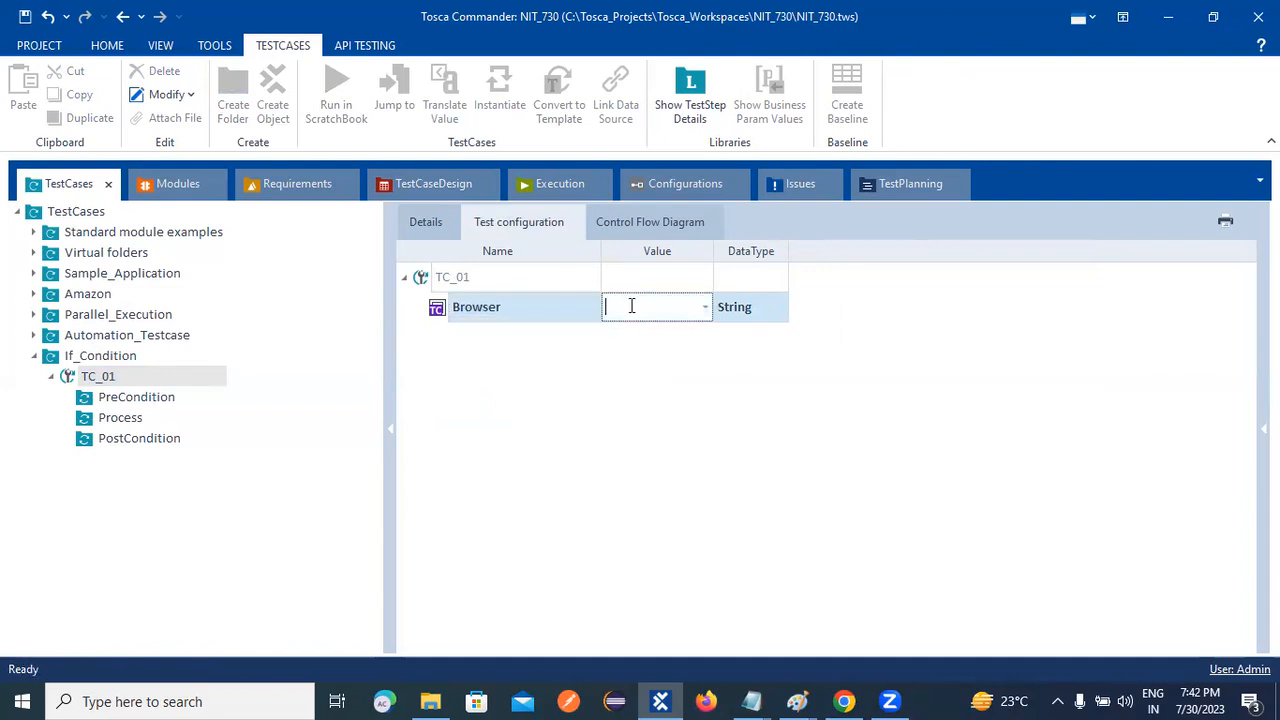
text(Chrome)
key(Return)
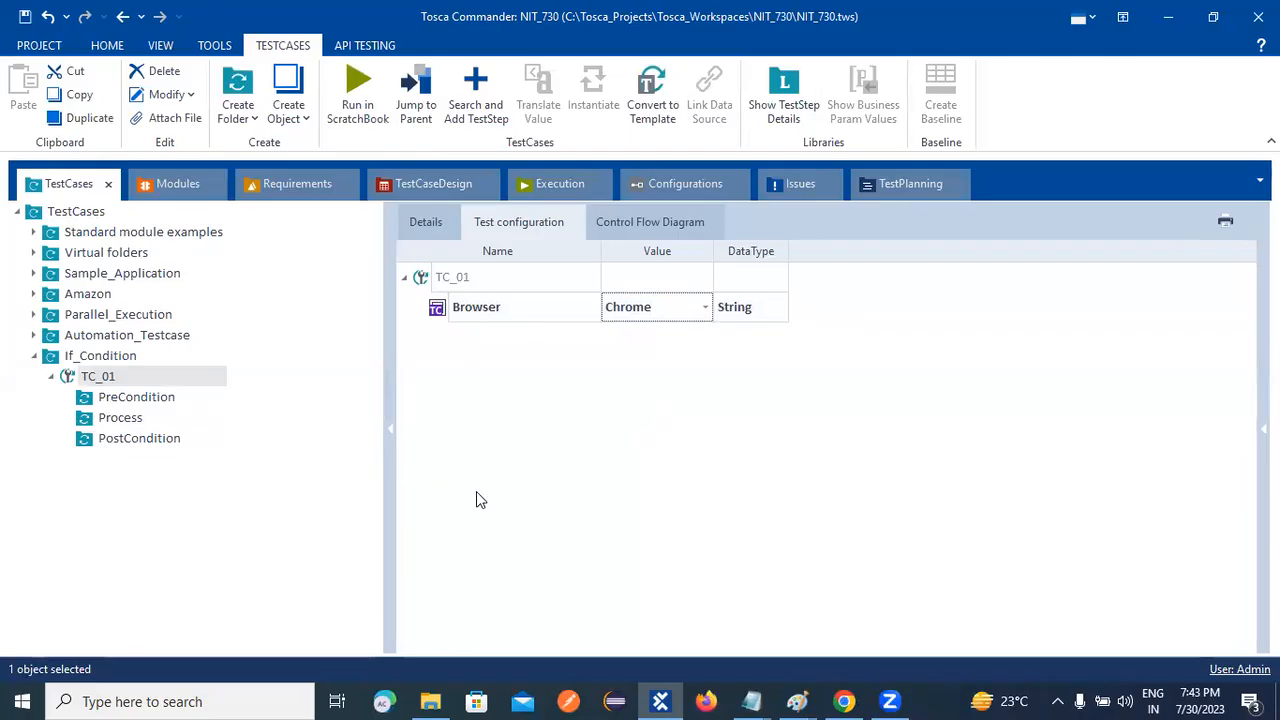
Step: Add an OpenUrl test step to the PreCondition folder of TC_01
right_click(118, 400)
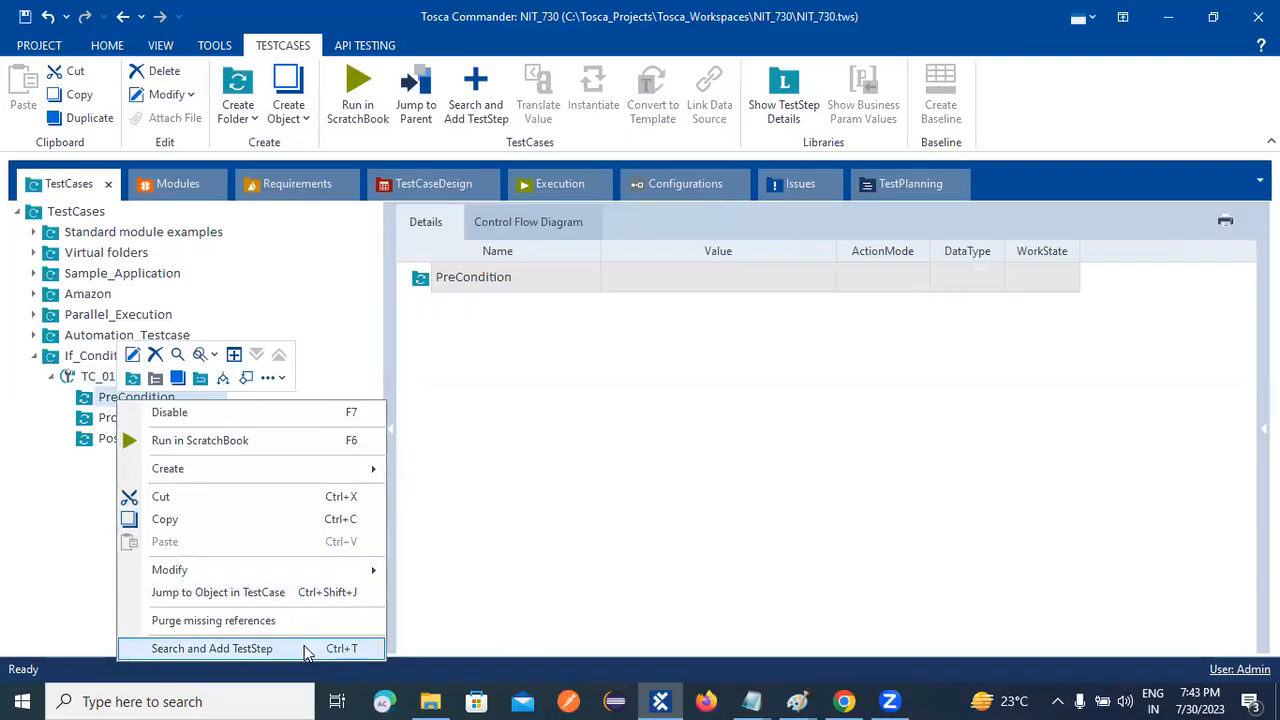
click(305, 649)
text(open)
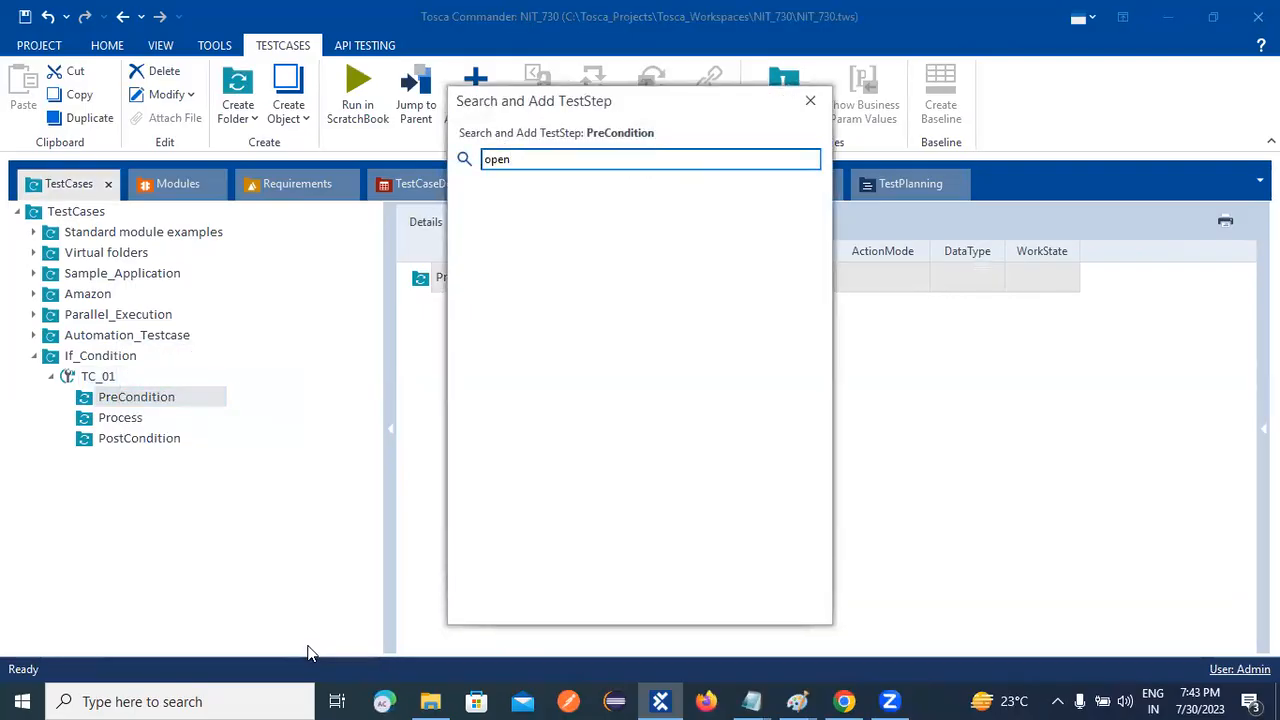
key(Escape)
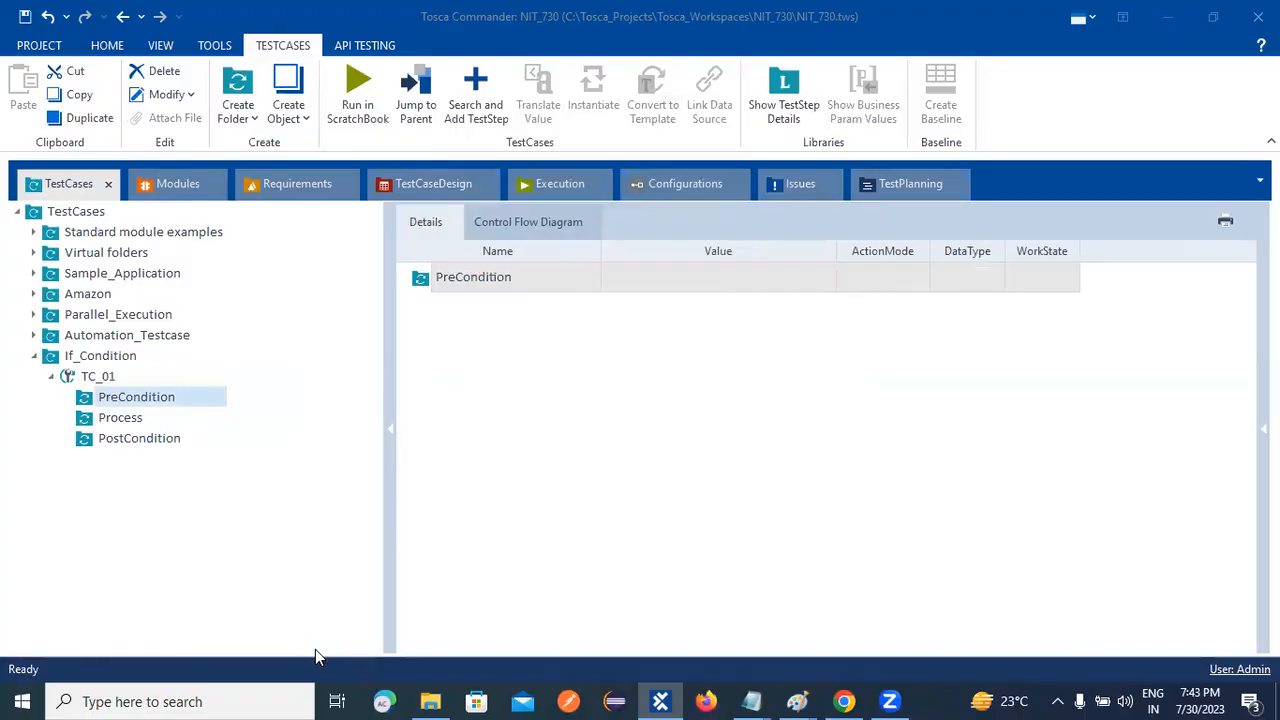
Step: Add a TBox Wait test step to the PreCondition folder and collapse both of its test steps
right_click(130, 400)
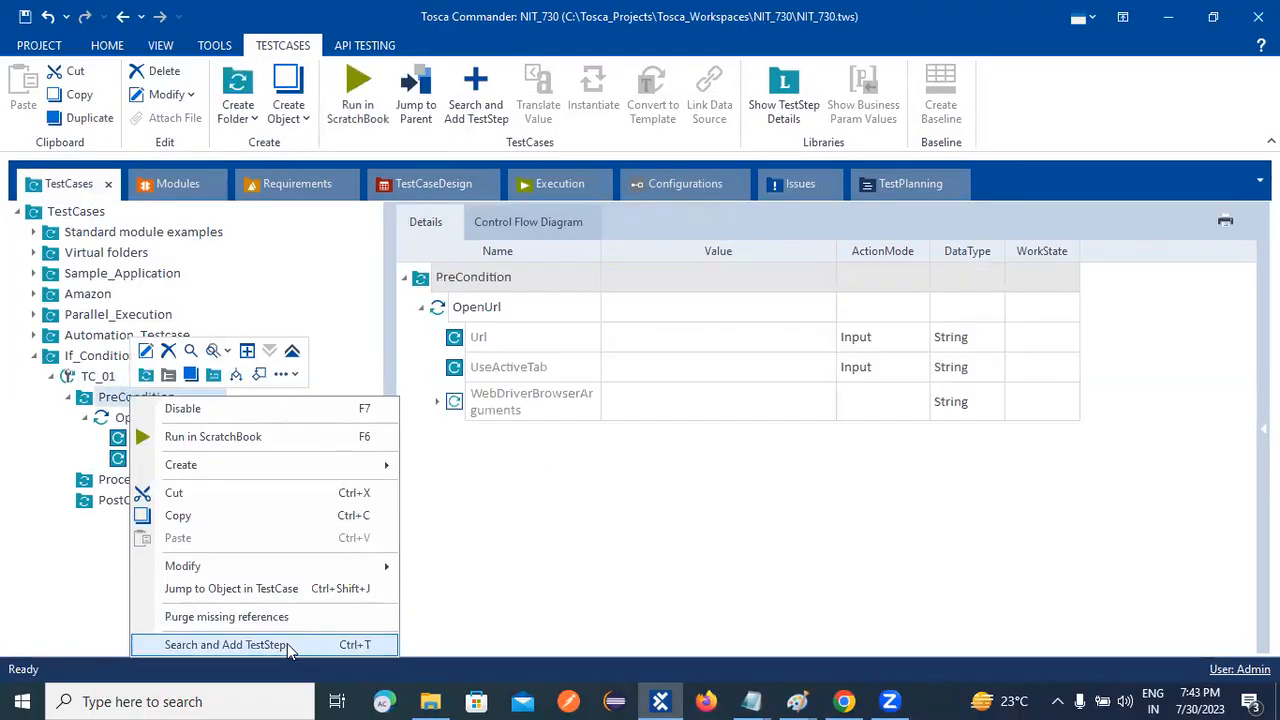
click(287, 645)
text(Tbox)
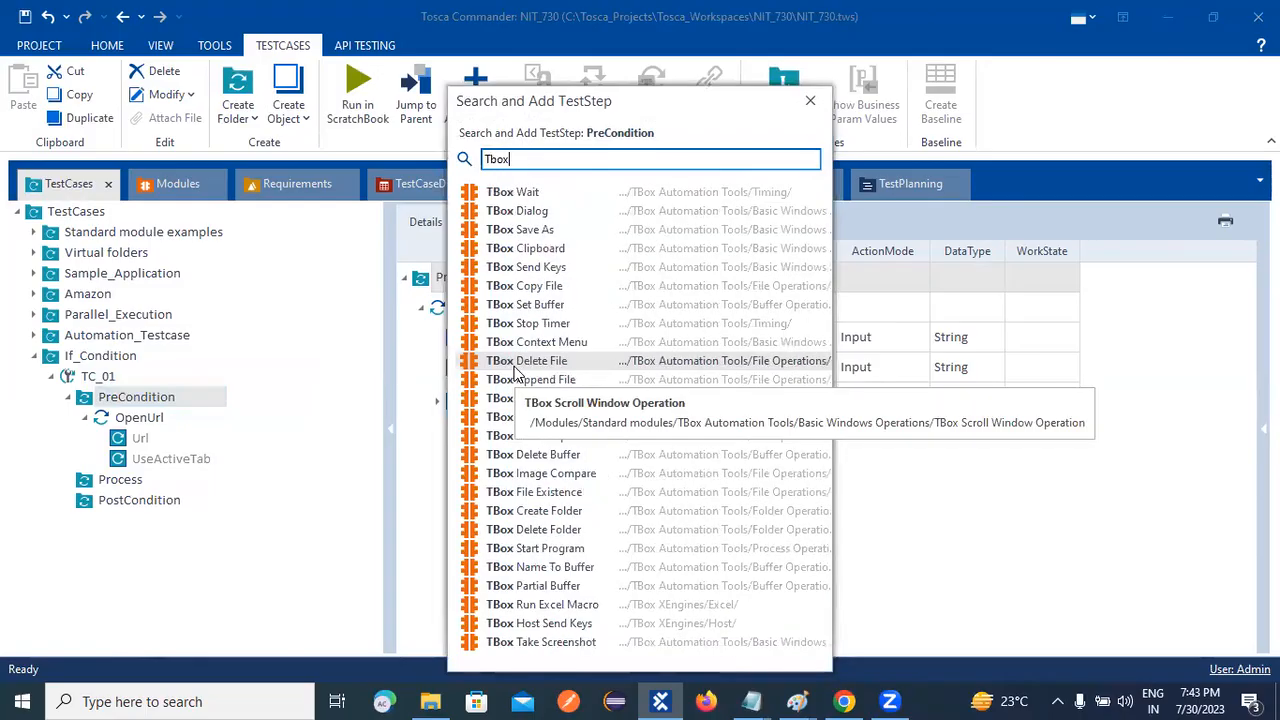
double_click(540, 194)
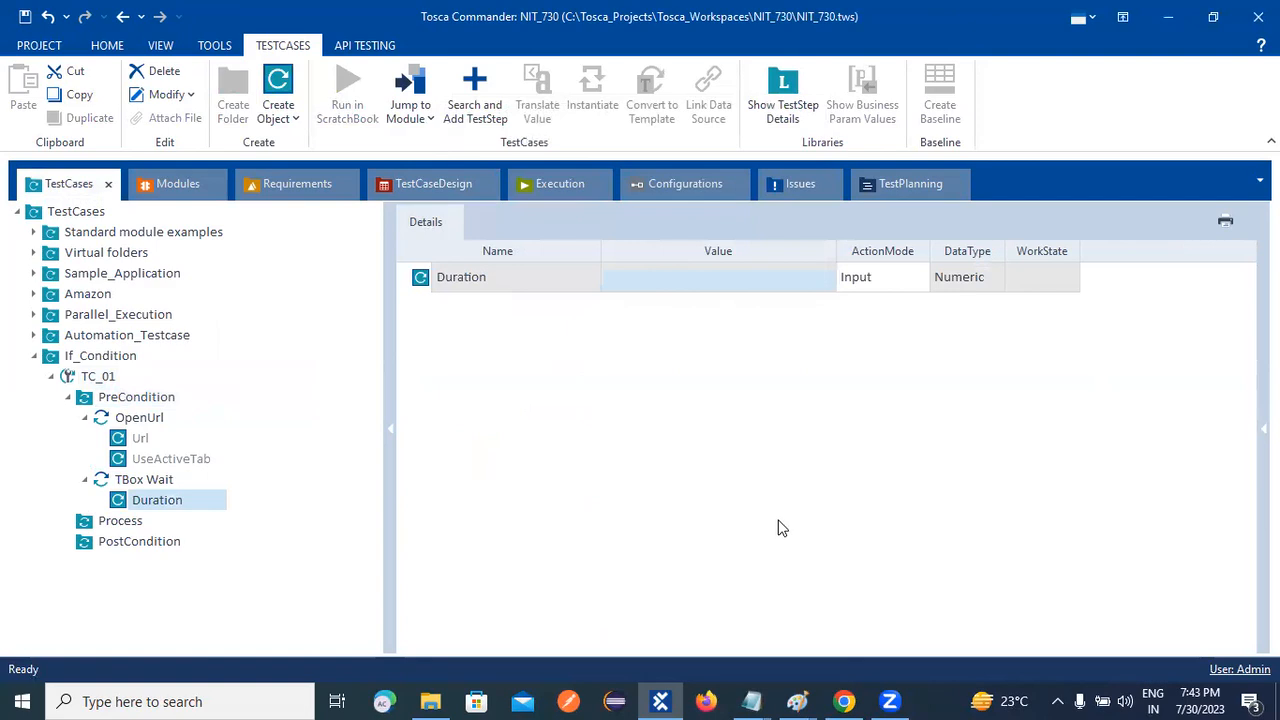
click(86, 481)
click(85, 418)
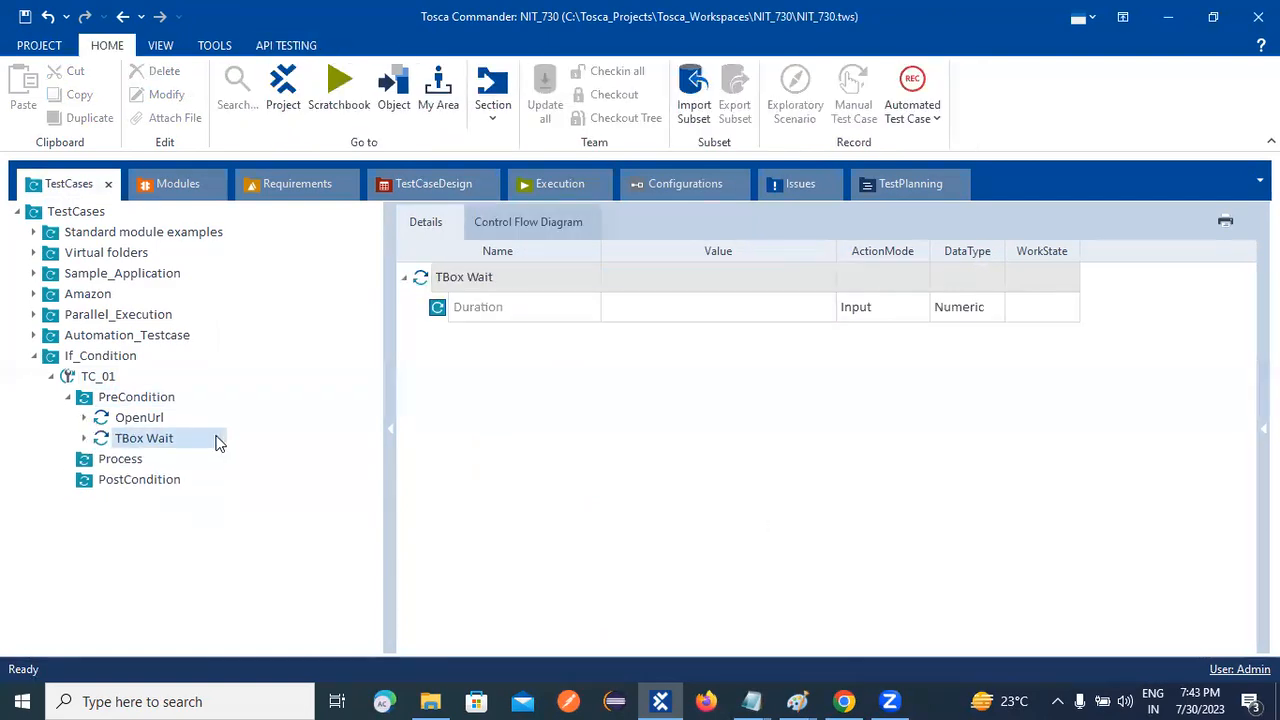
Step: Switch to Chrome, return to the Demo Web Shop home page and copy its address
click(160, 420)
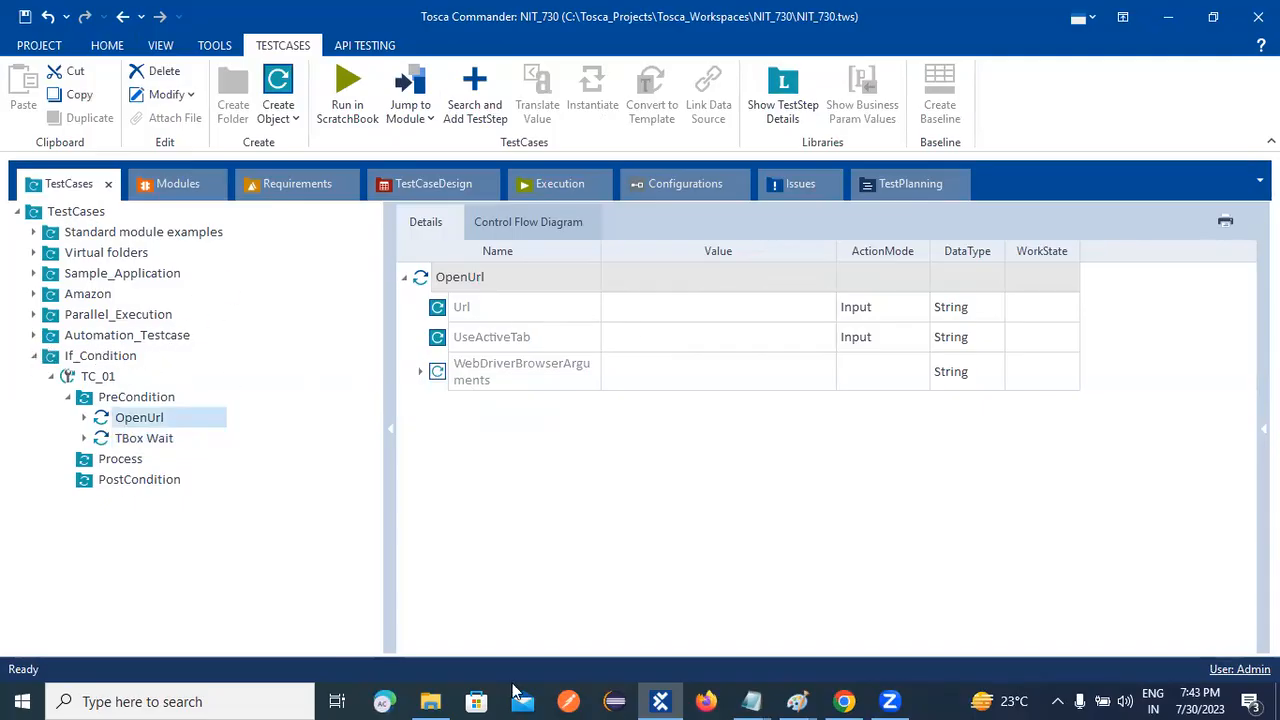
click(844, 701)
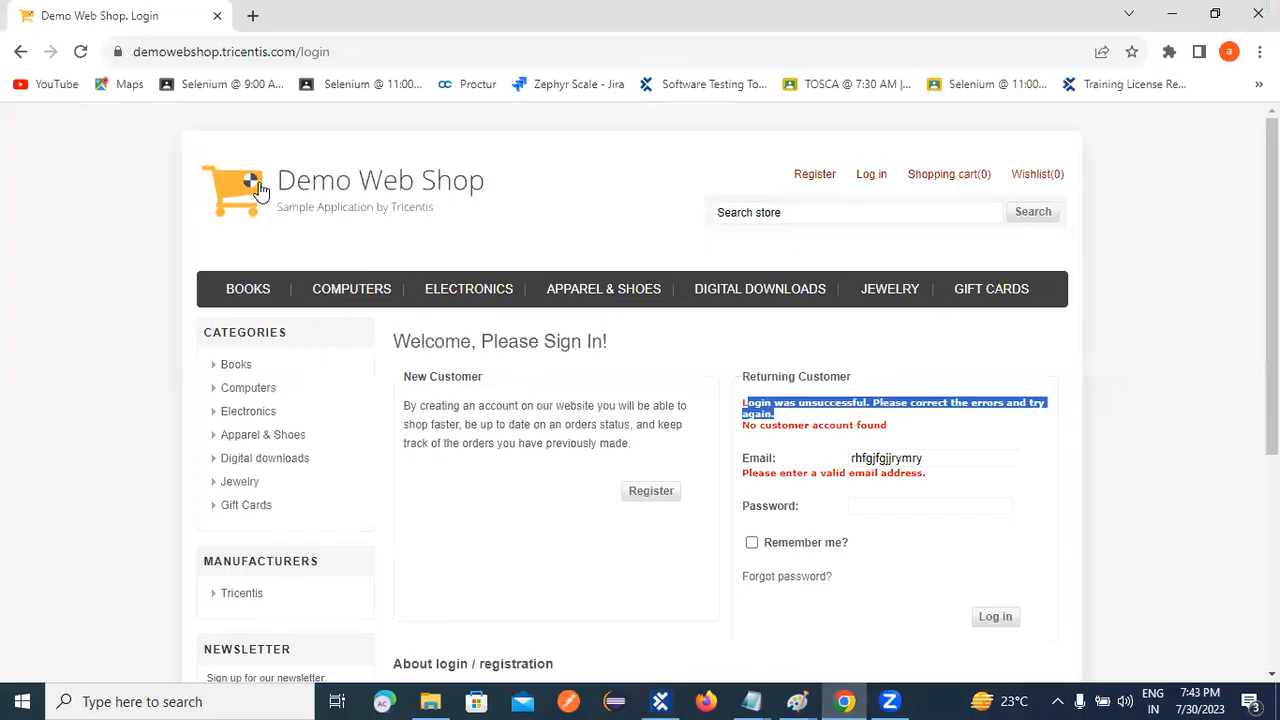
click(21, 51)
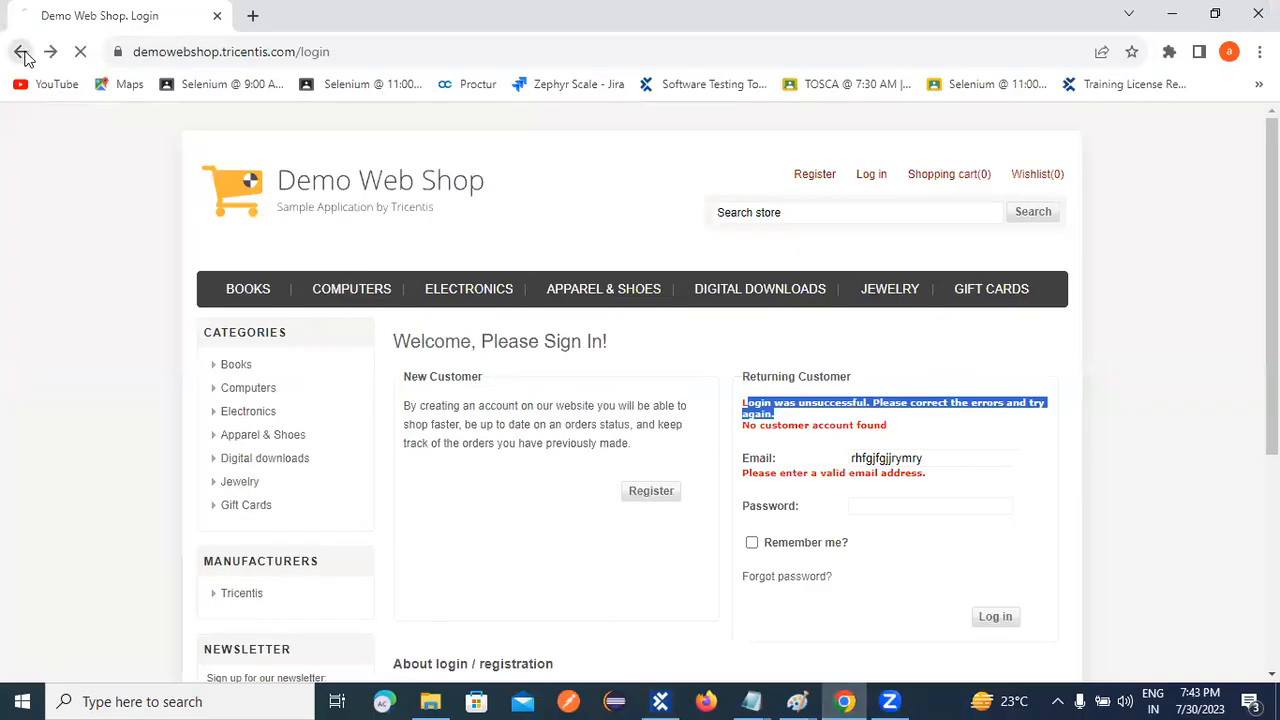
click(14, 58)
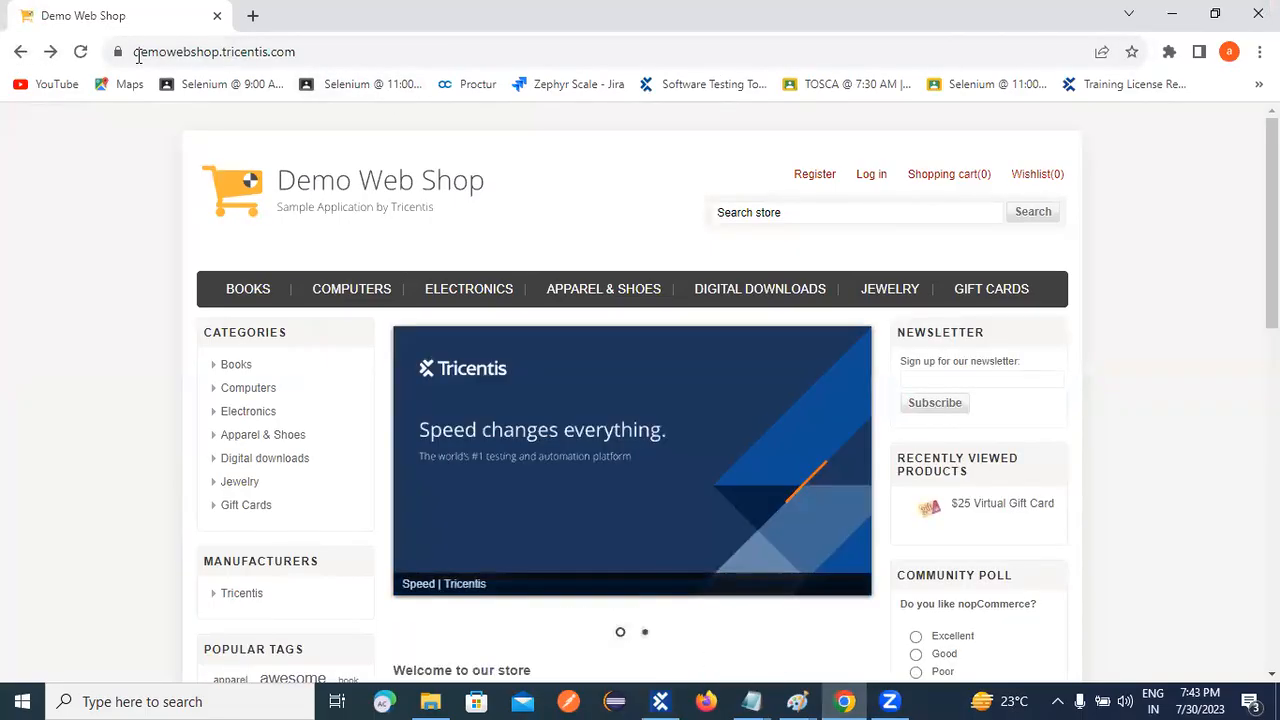
click(139, 55)
key(ctrl+c)
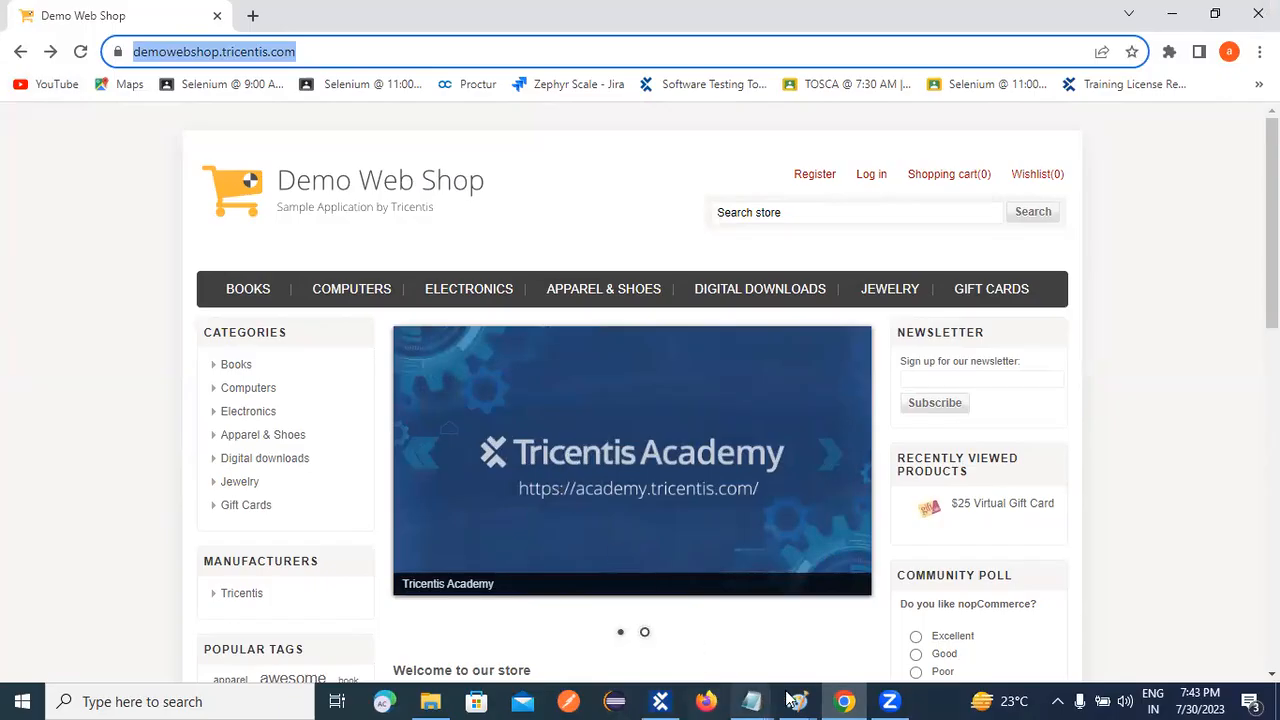
click(845, 701)
click(845, 701)
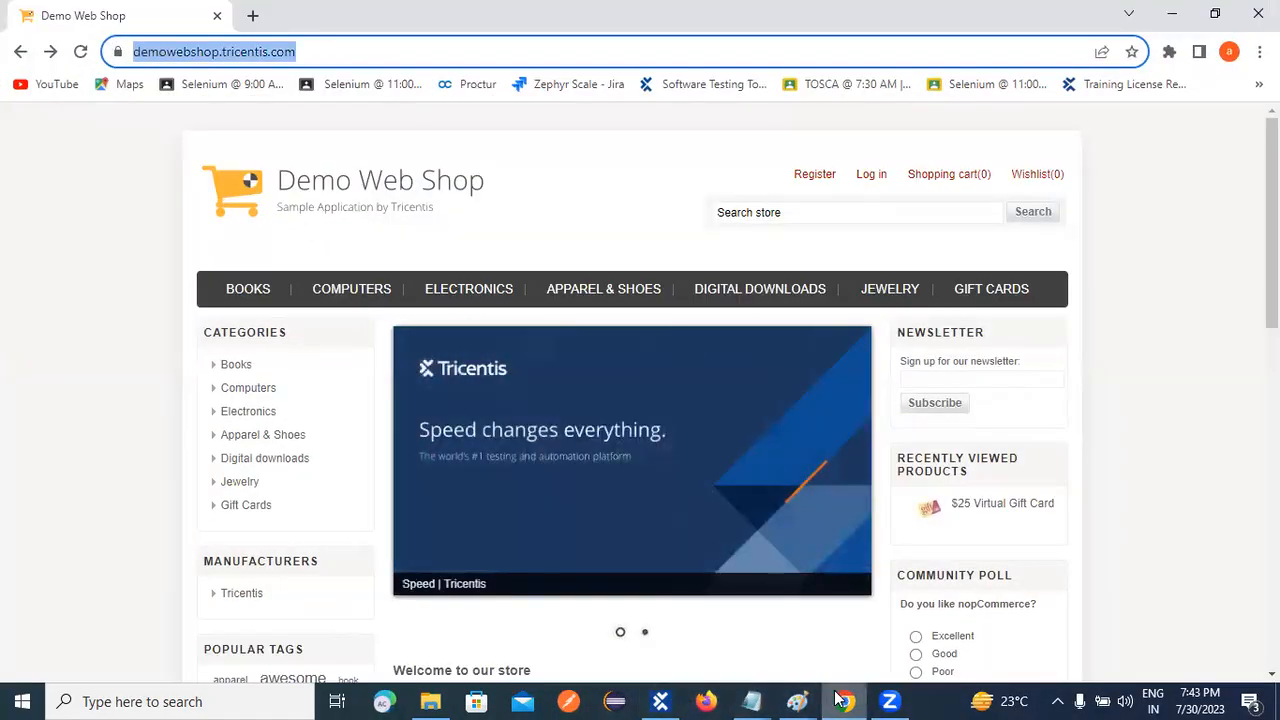
mouse_move(673, 700)
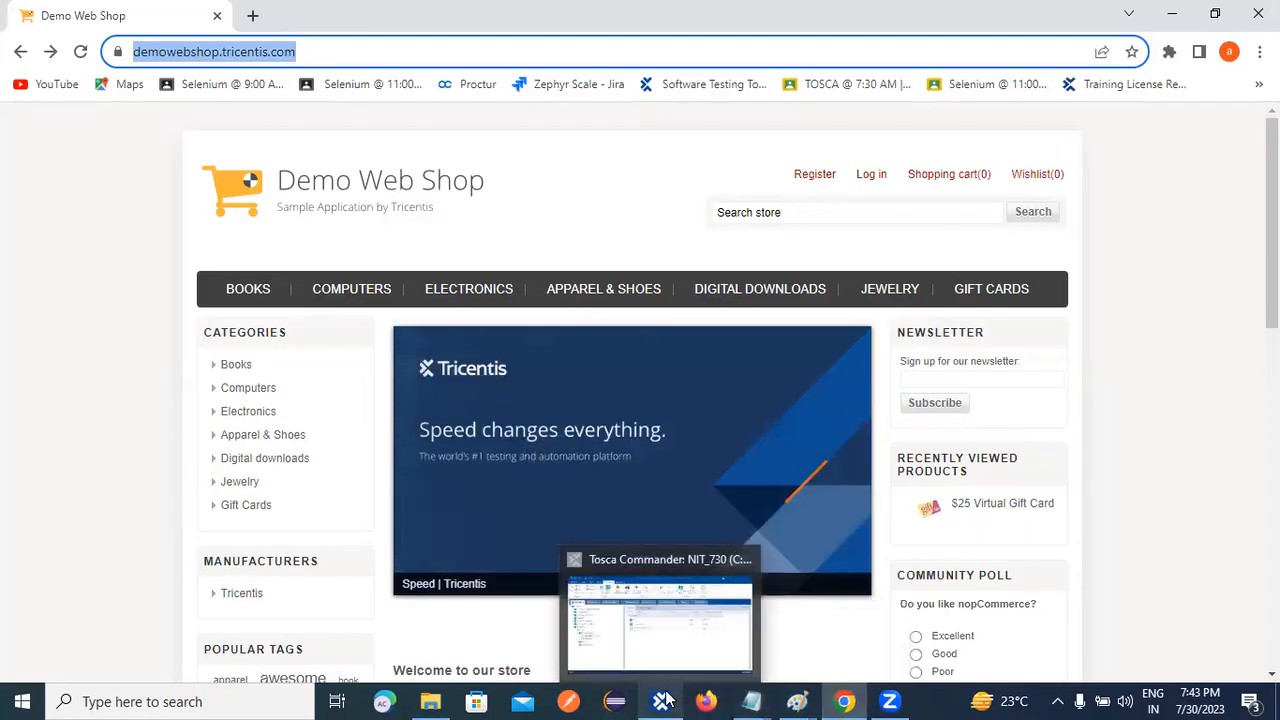
click(660, 620)
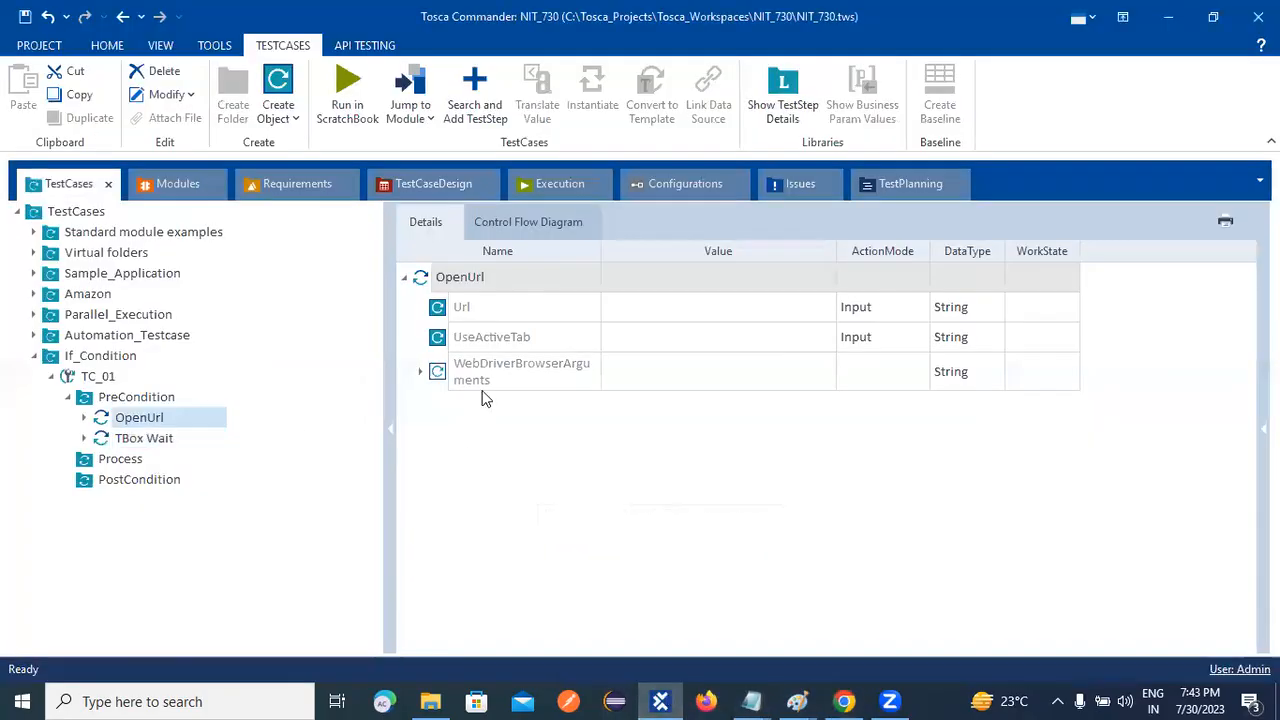
click(634, 308)
click(637, 302)
key(ctrl+v)
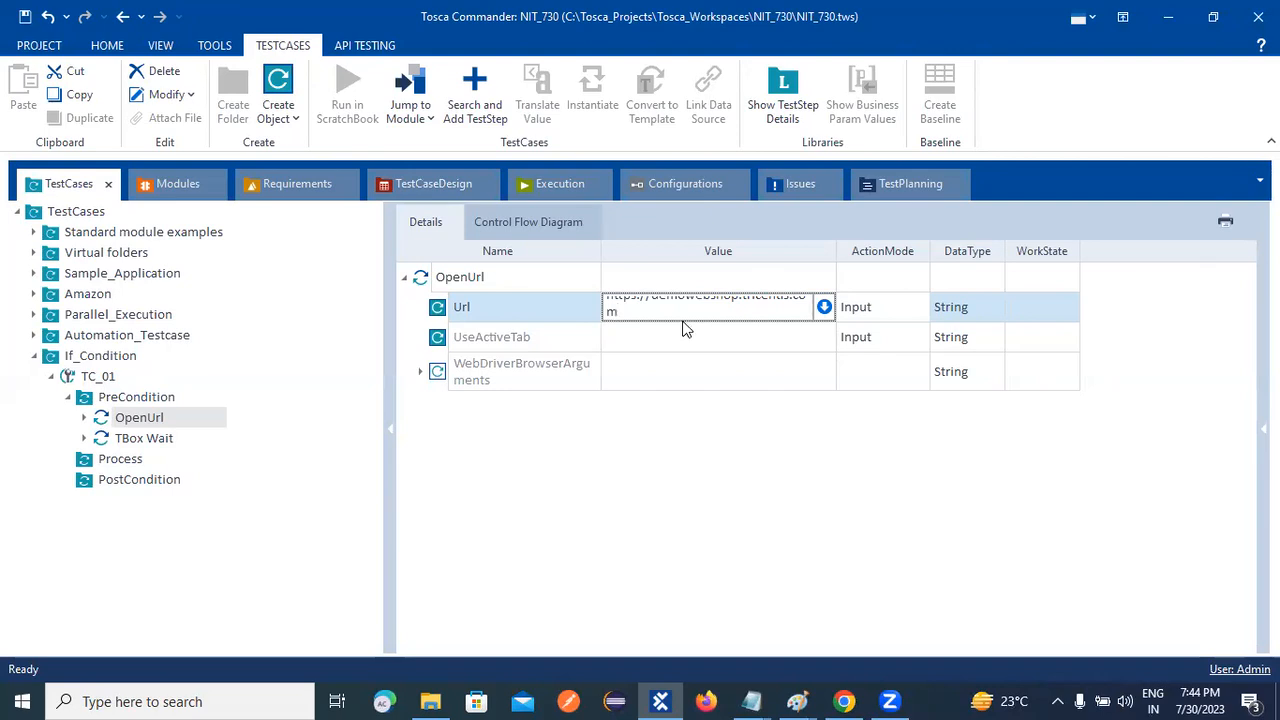
key(Return)
click(844, 701)
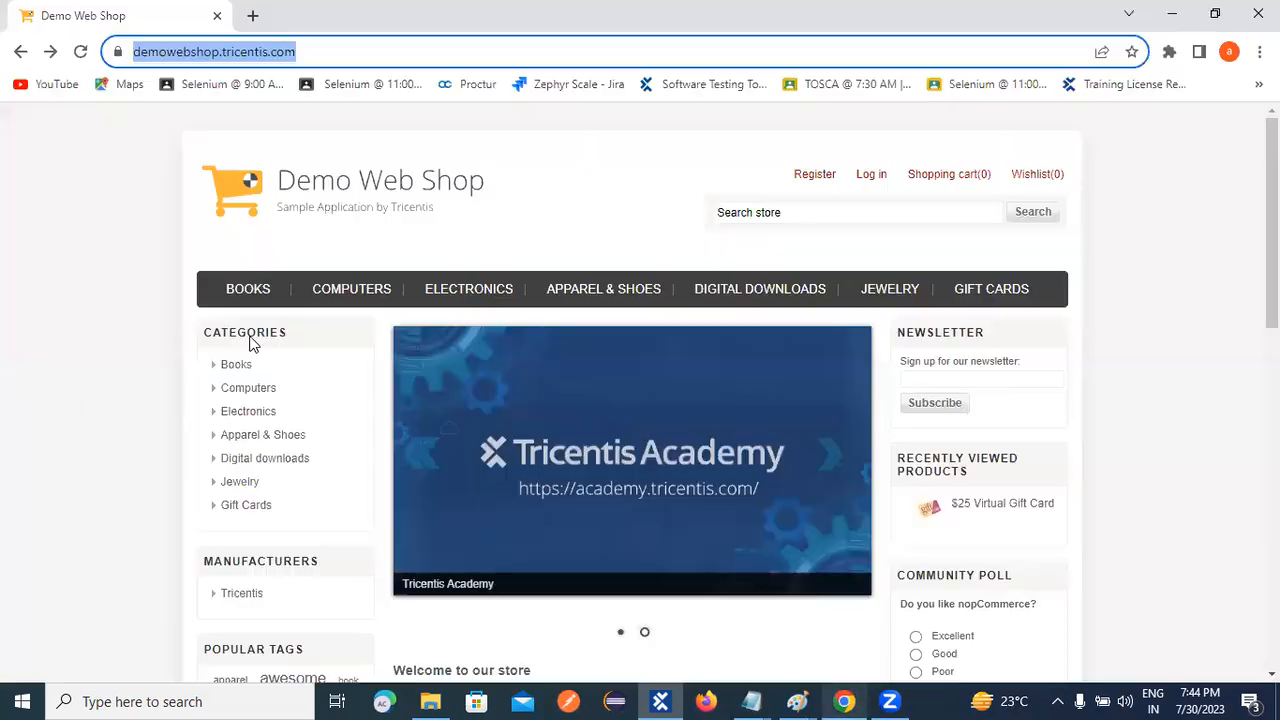
click(660, 701)
Step: Set the Duration of the TBox Wait test step to 8000
click(128, 455)
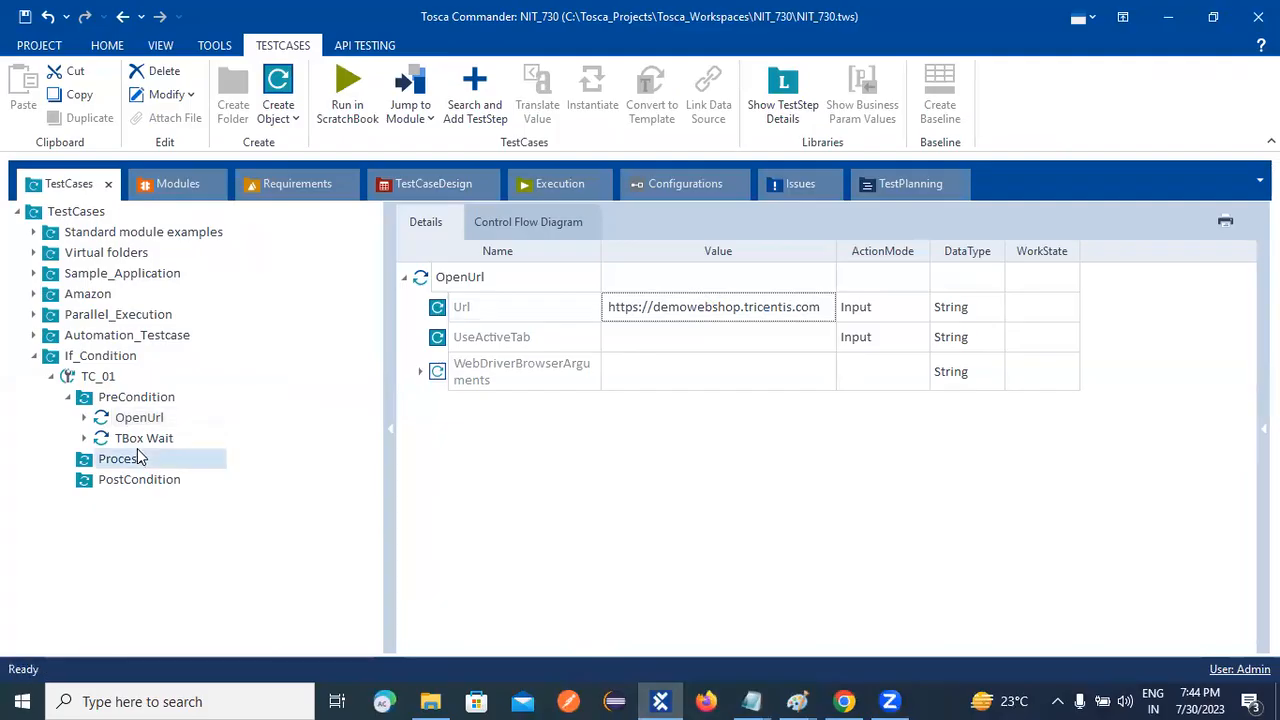
click(130, 440)
click(621, 312)
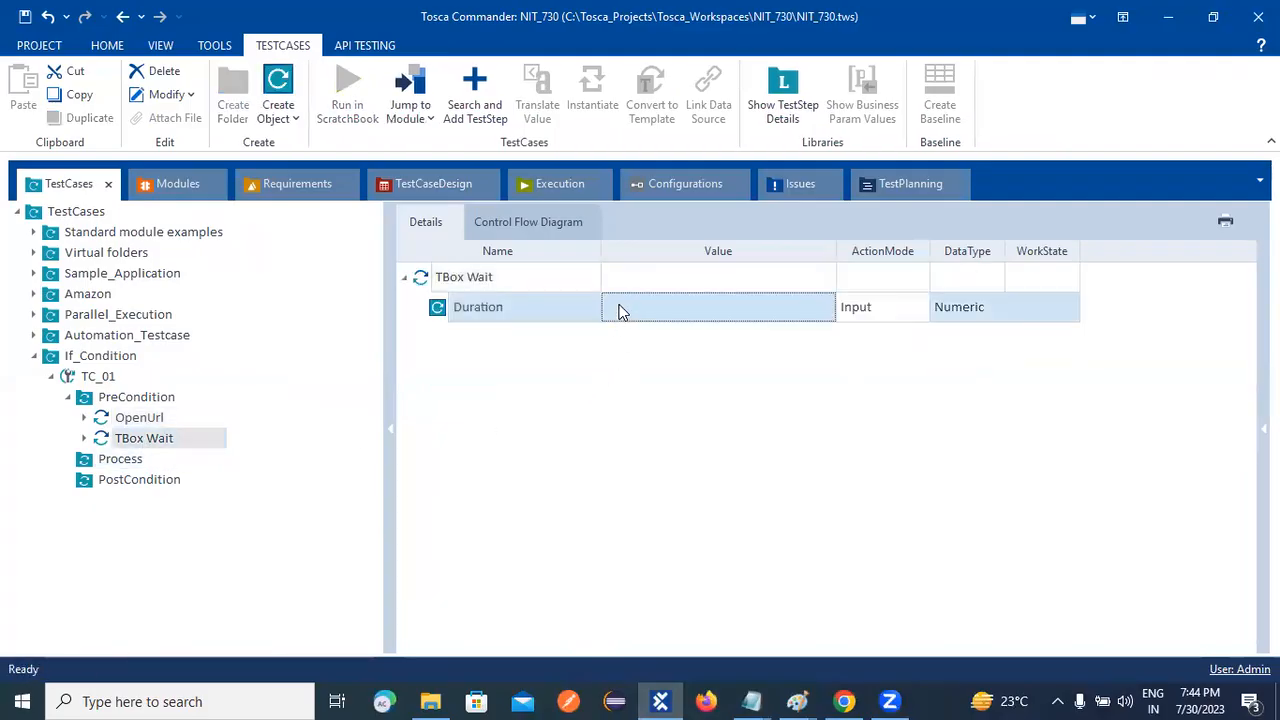
click(621, 312)
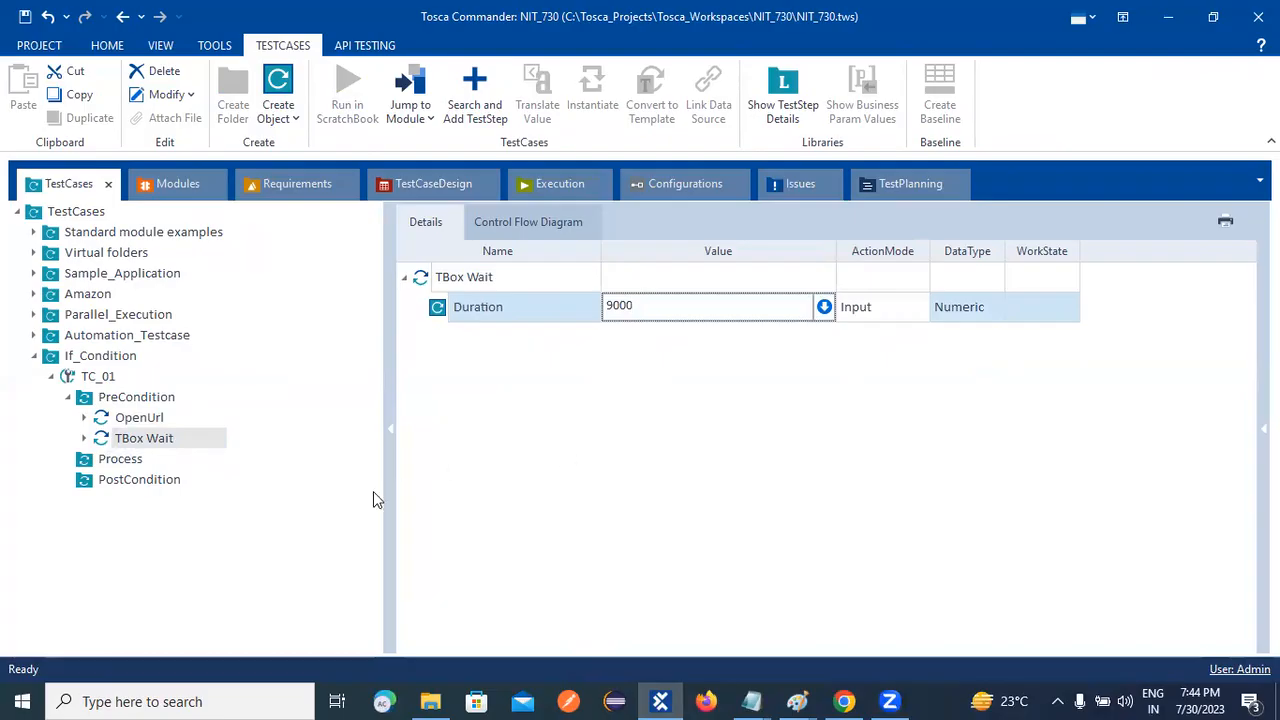
click(103, 408)
click(616, 312)
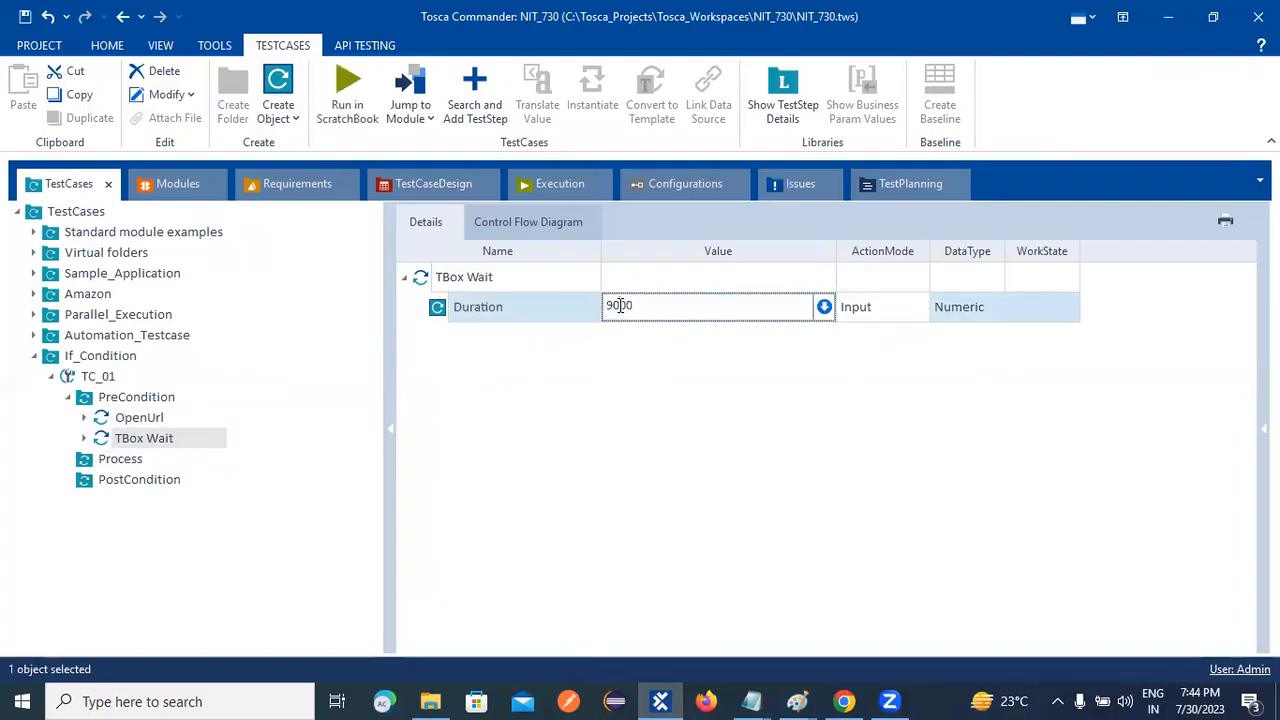
text(8)
click(399, 459)
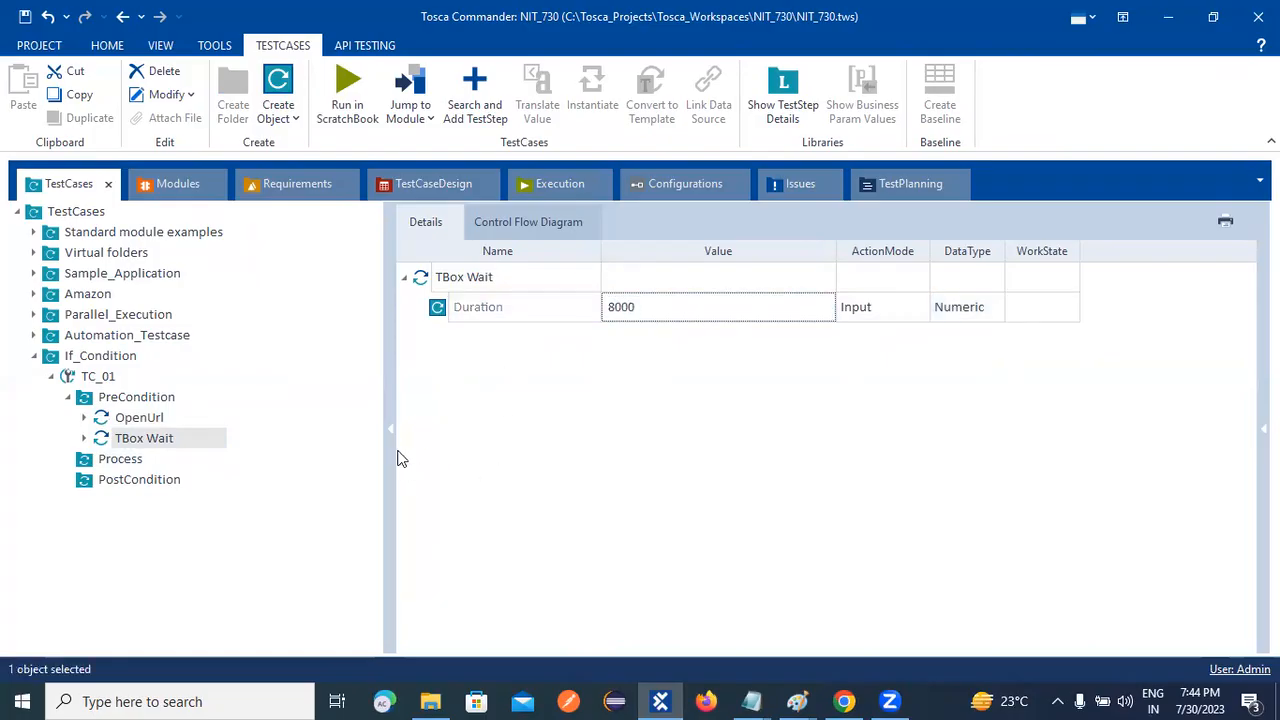
Step: Examine the scanned Demo Web Shop and Demo Web Shop. Login modules in the IfCondition module folder
click(96, 460)
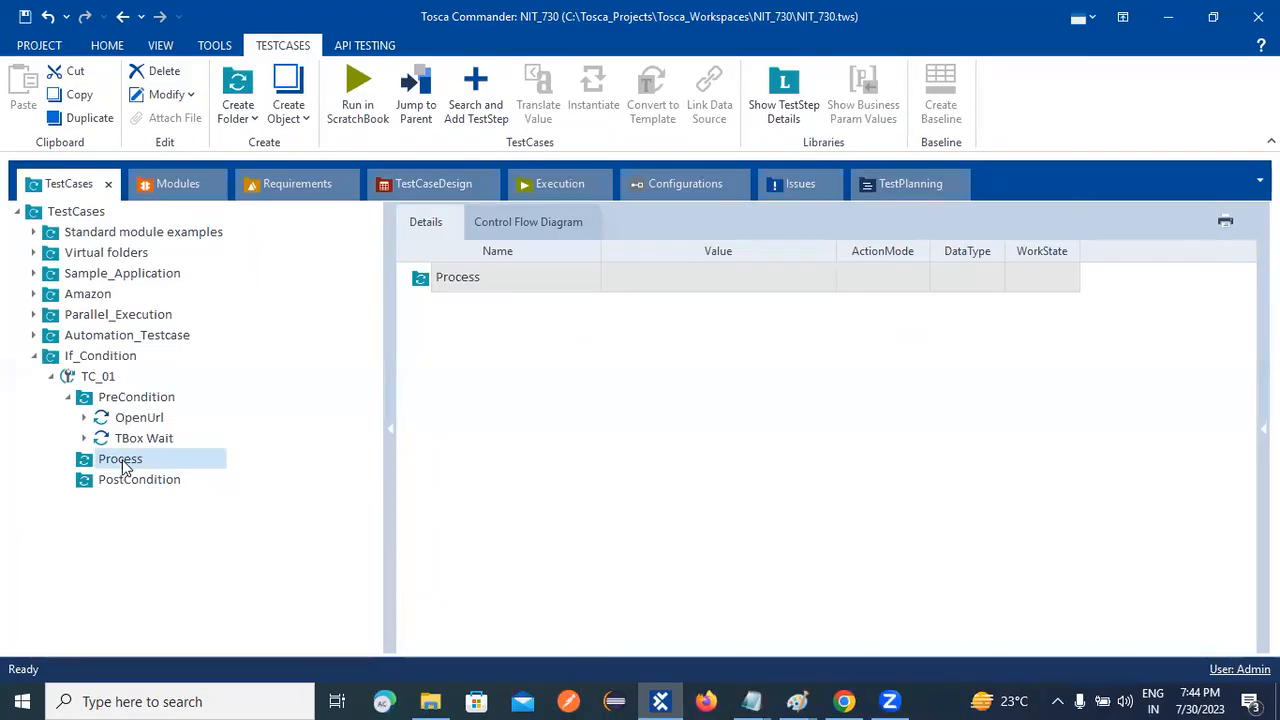
right_click(122, 466)
key(Escape)
click(186, 188)
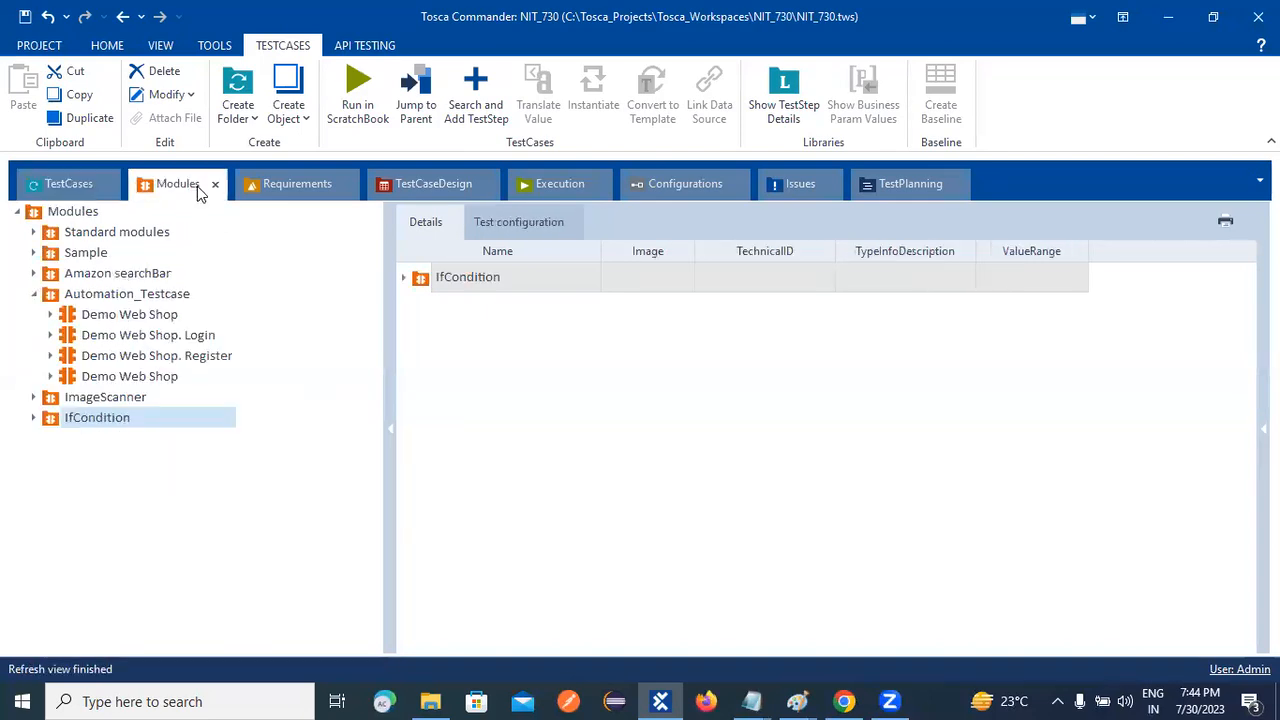
click(33, 419)
click(137, 443)
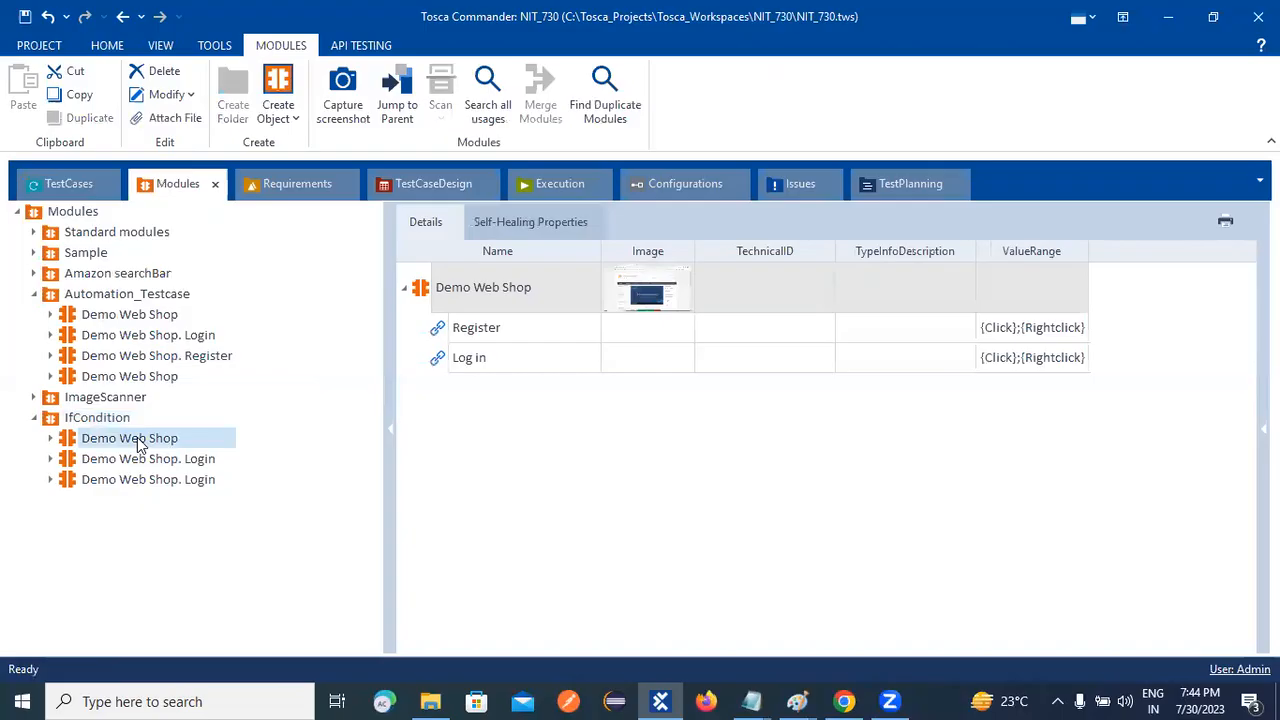
click(138, 466)
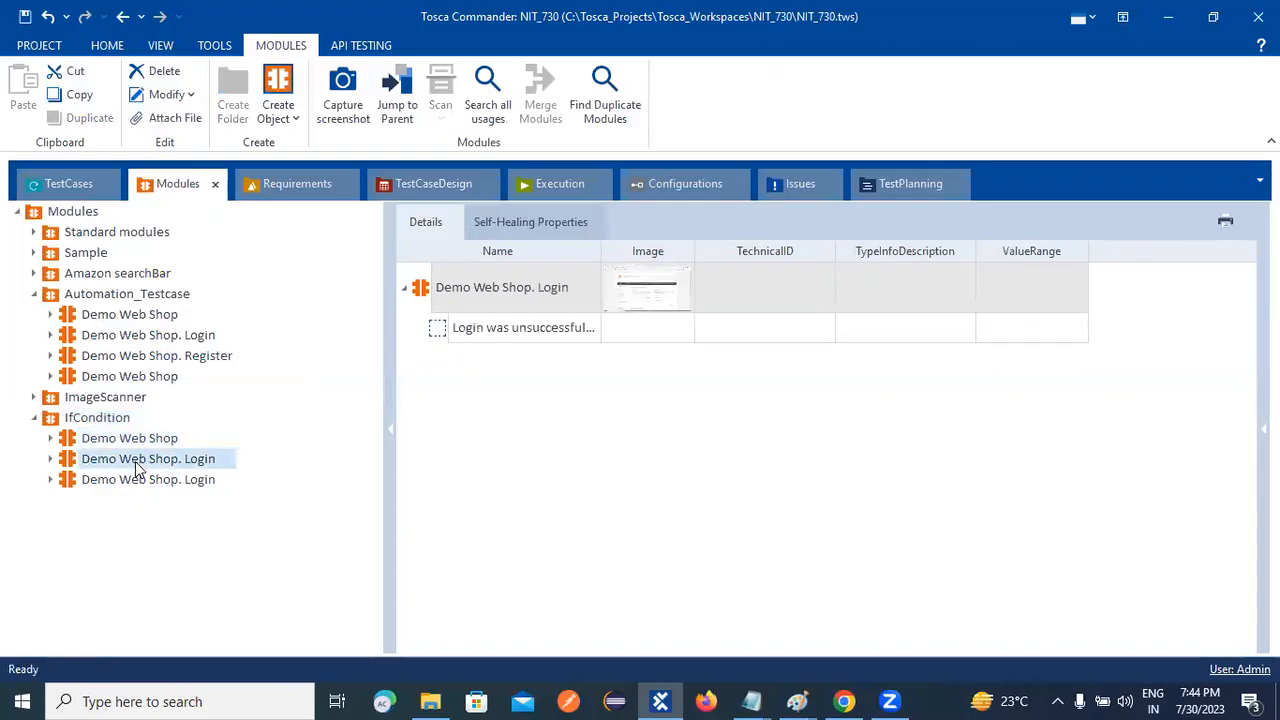
click(168, 482)
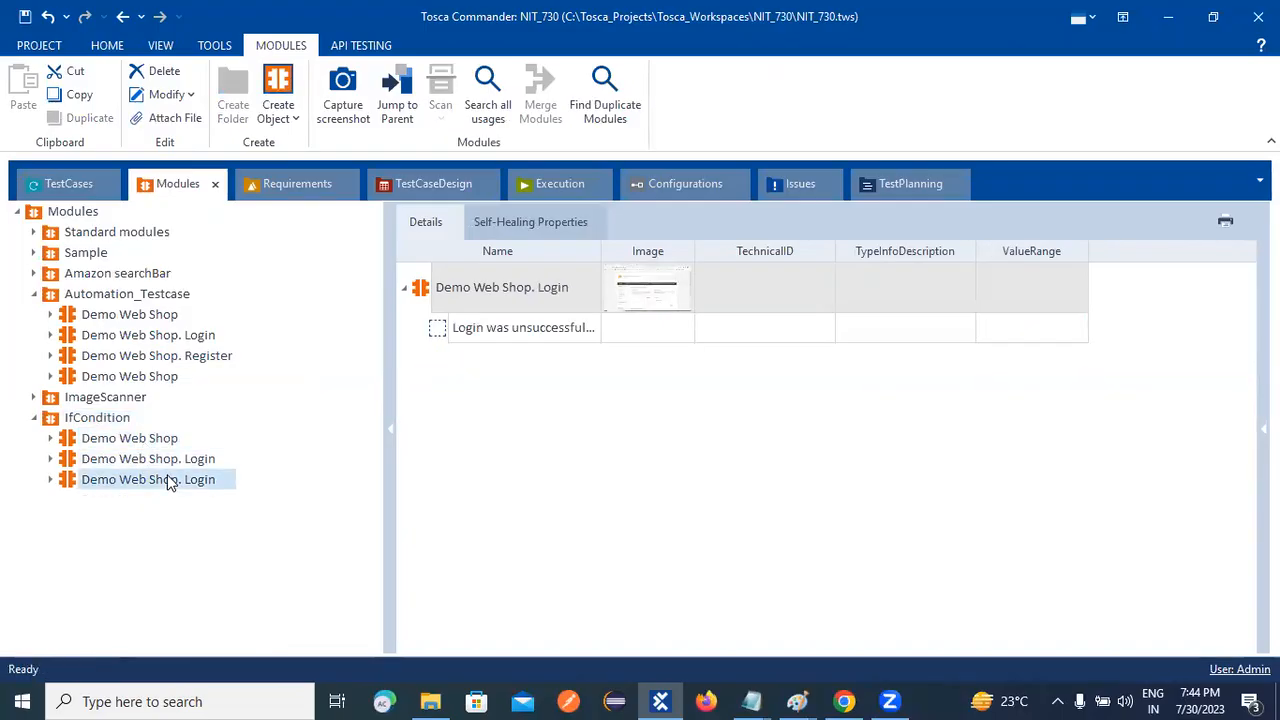
Step: Try to add the Demo Web Shop module from IfCondition to the test case's Process folder
click(152, 439)
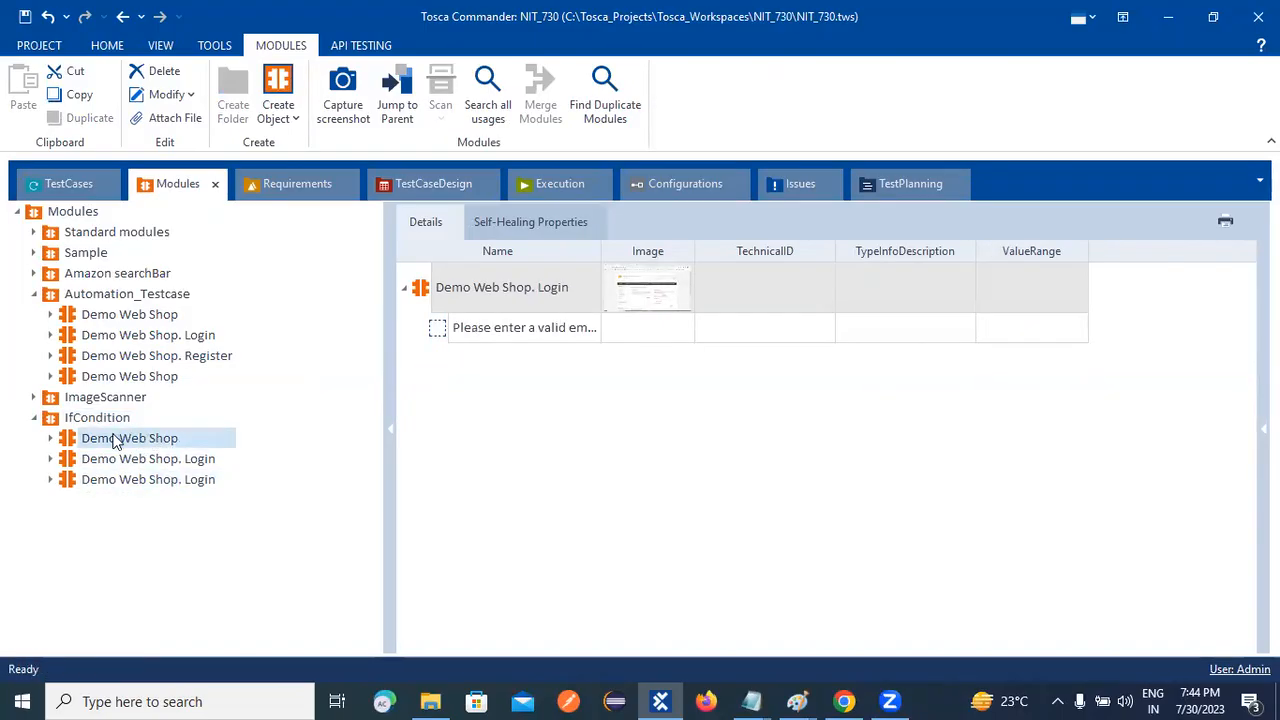
drag(170, 232, 80, 452)
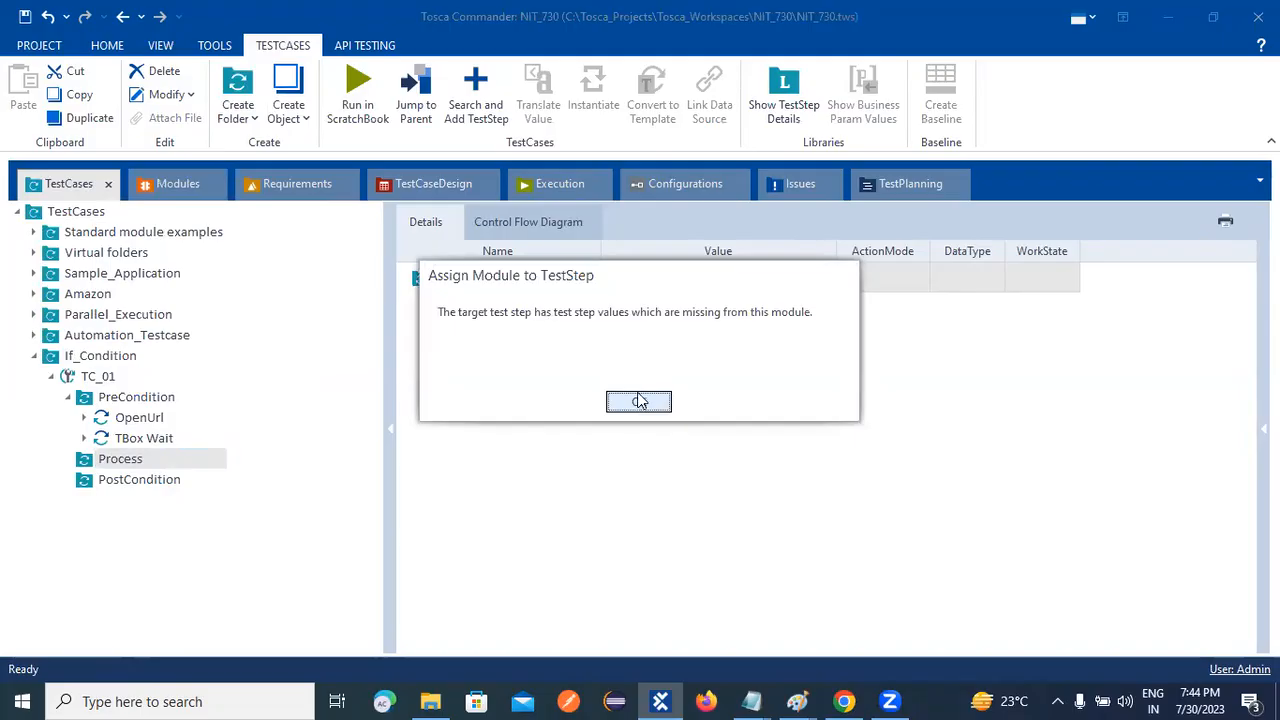
click(638, 402)
Step: Delete the Demo Web Shop module from the IfCondition module folder
click(196, 184)
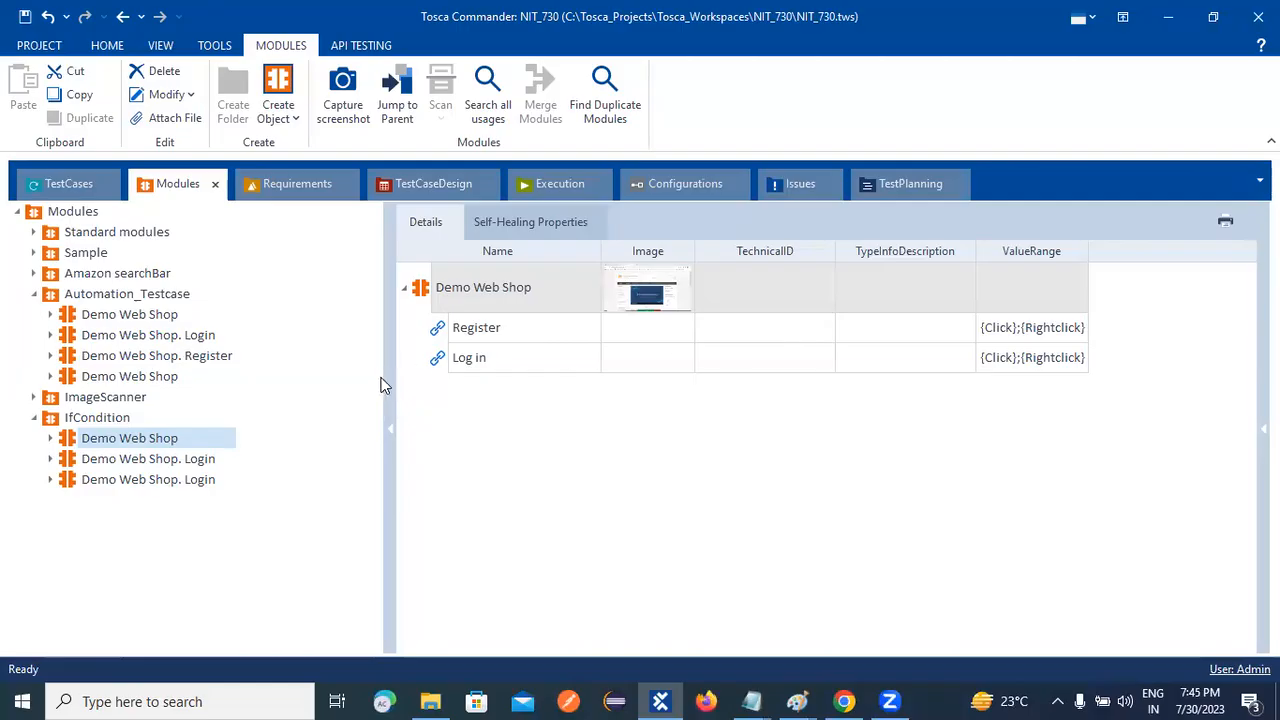
right_click(155, 438)
click(182, 340)
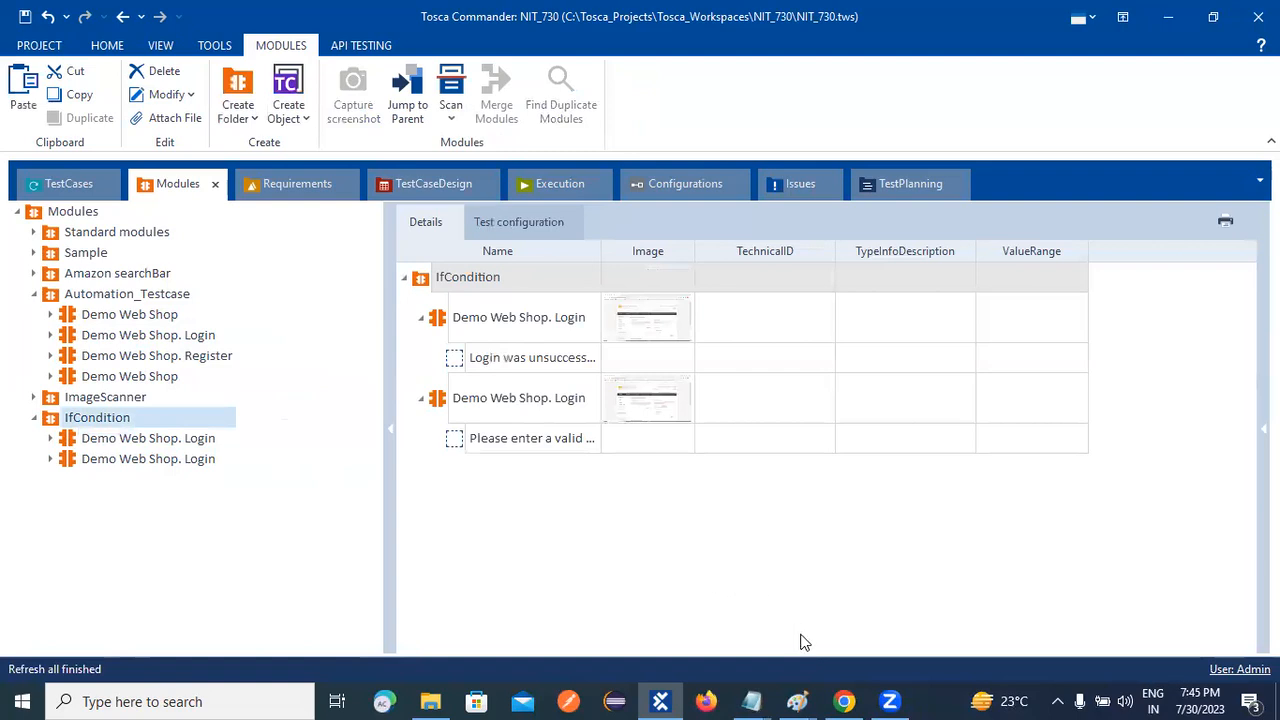
Step: Start an application scan of the Demo Web Shop browser window from the IfCondition module folder
click(844, 701)
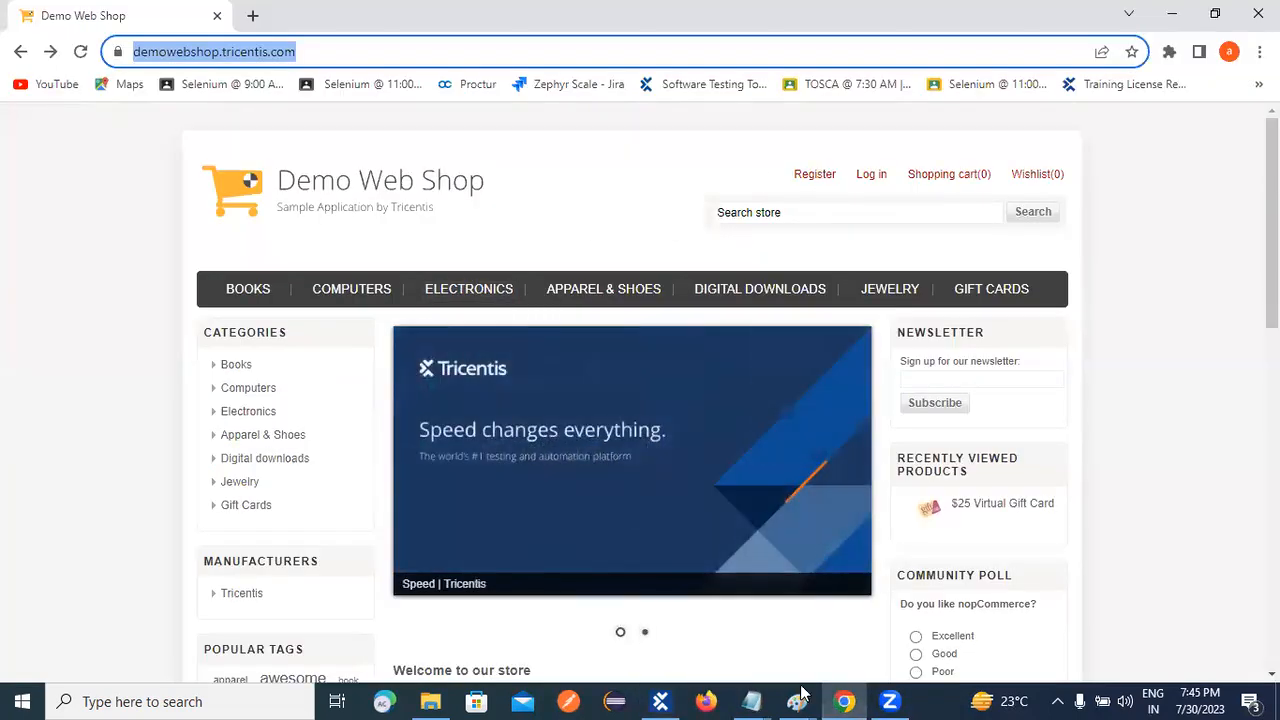
click(660, 701)
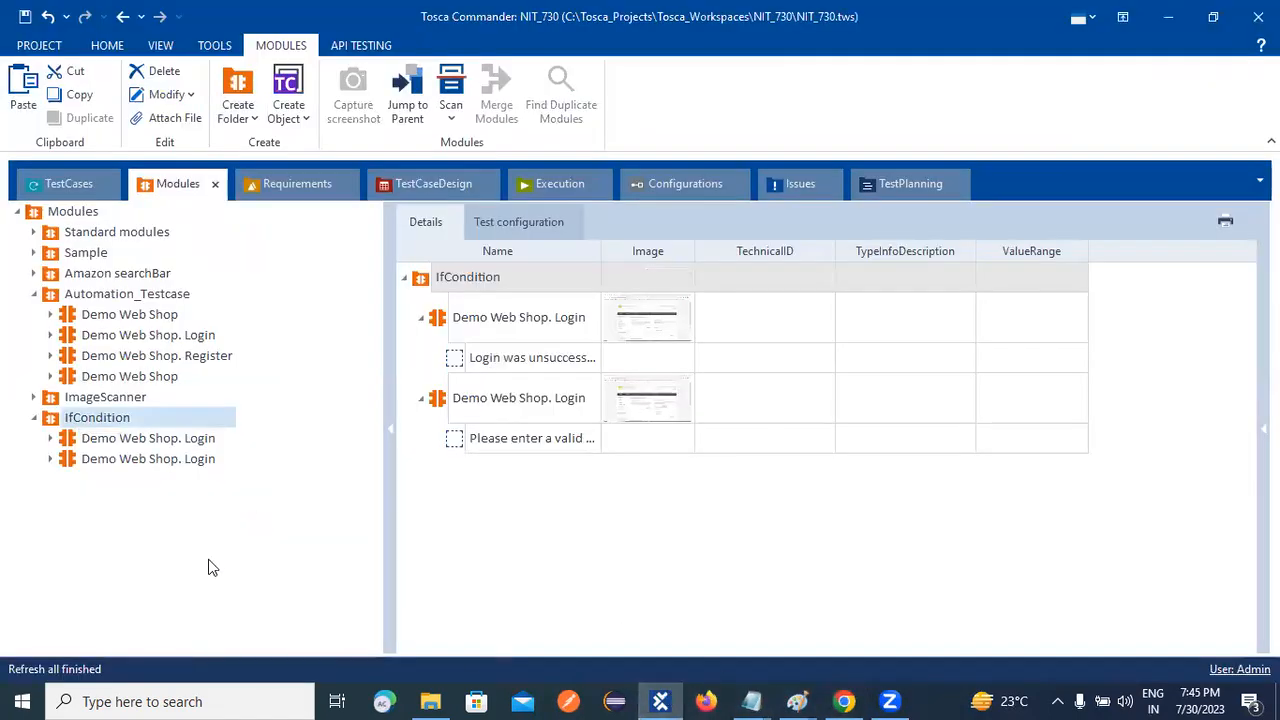
right_click(104, 419)
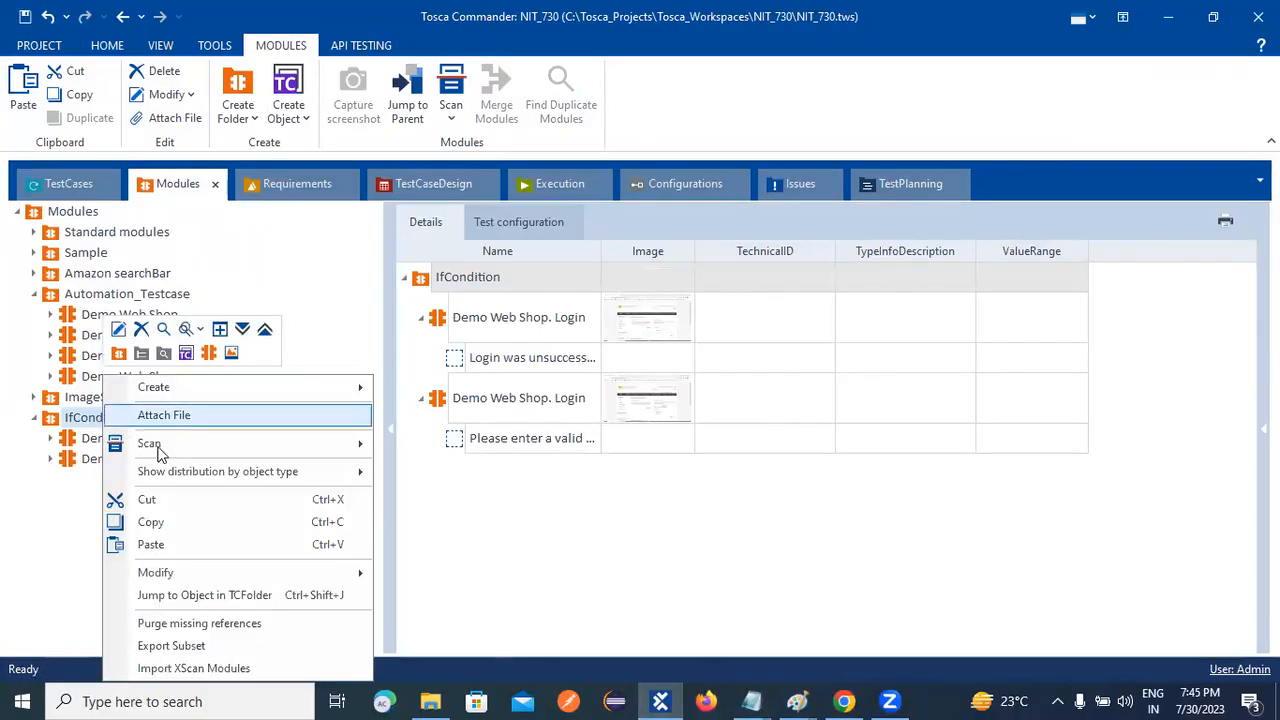
mouse_move(231, 446)
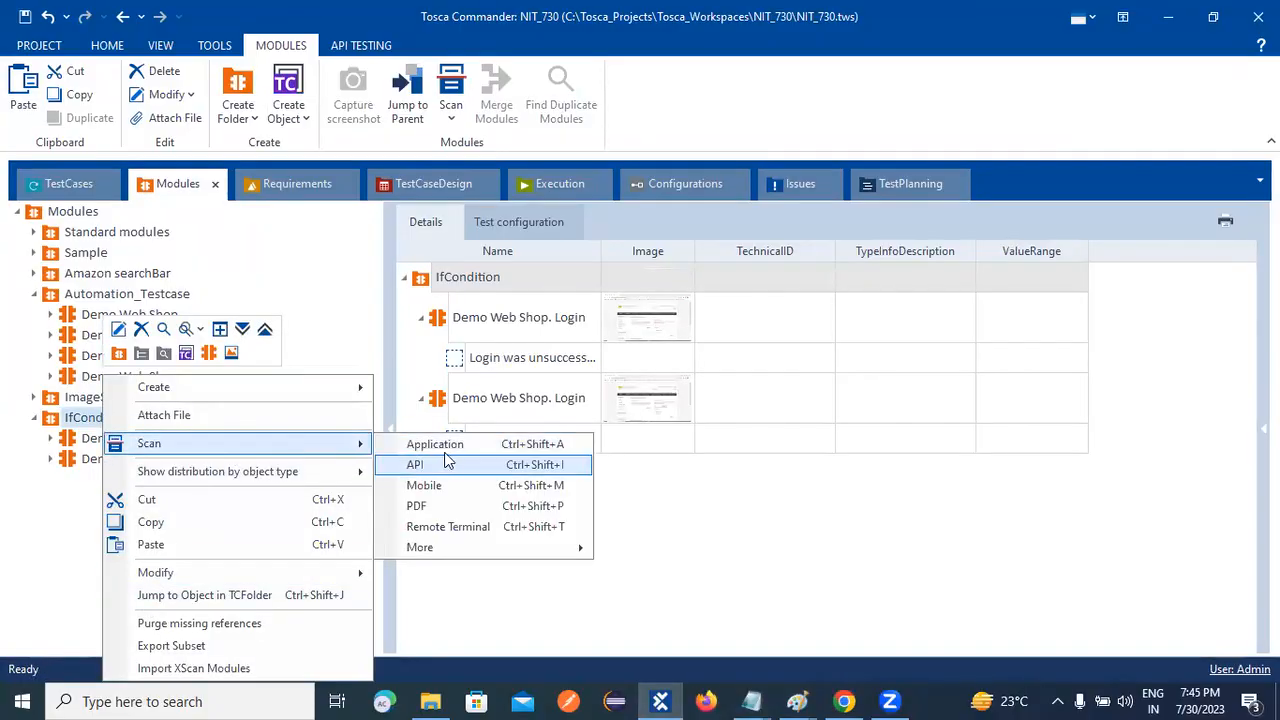
click(440, 446)
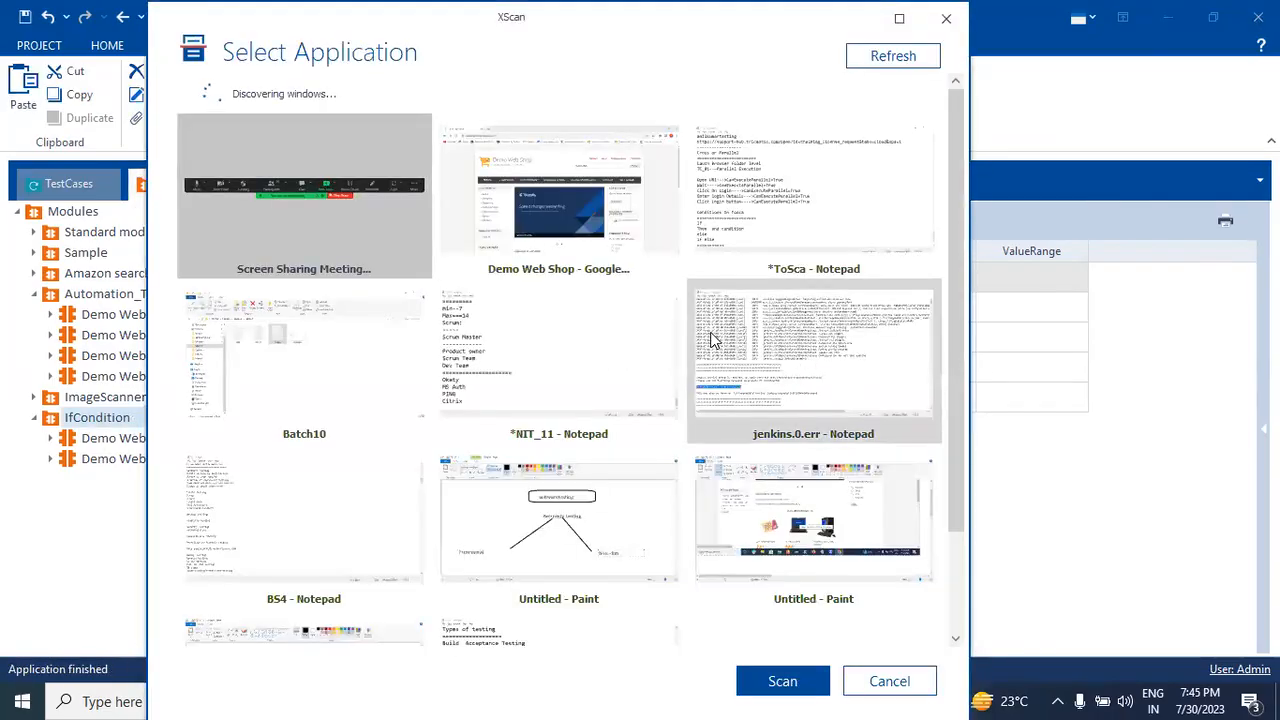
click(637, 220)
click(812, 684)
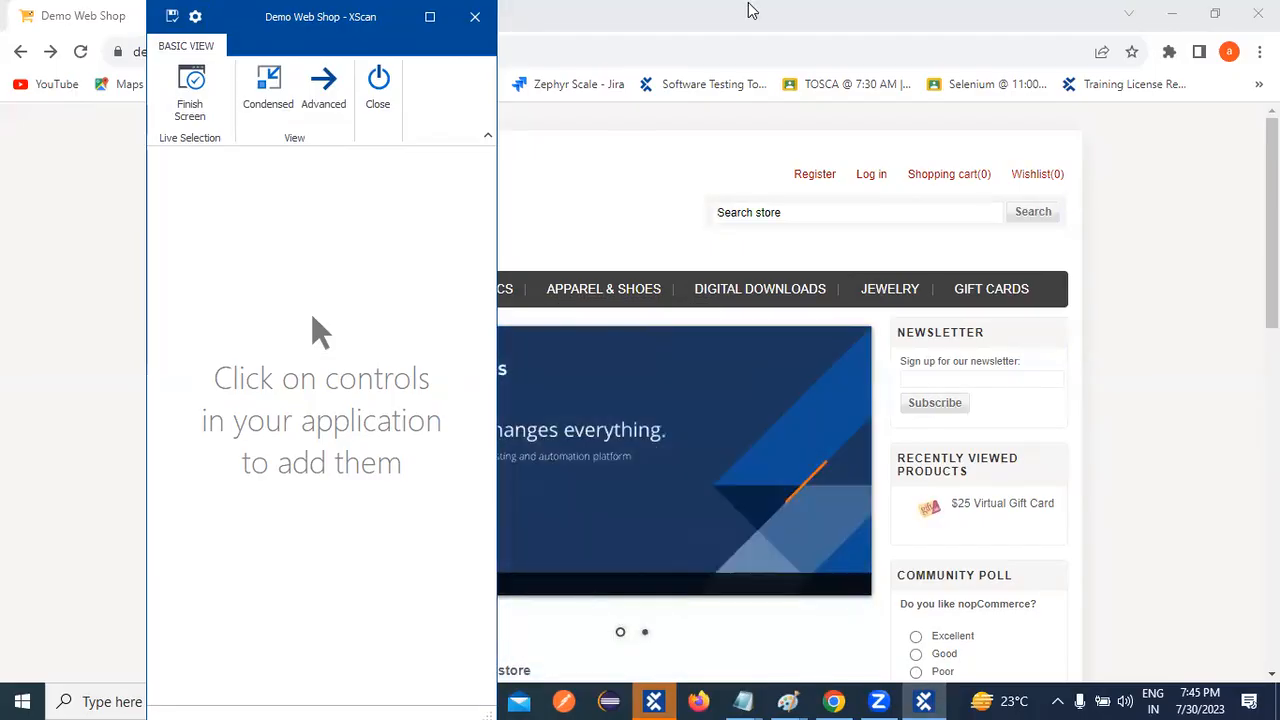
Step: Capture the Register and Log in links, save them as a module, and close the scan to return to Tosca Commander
click(845, 176)
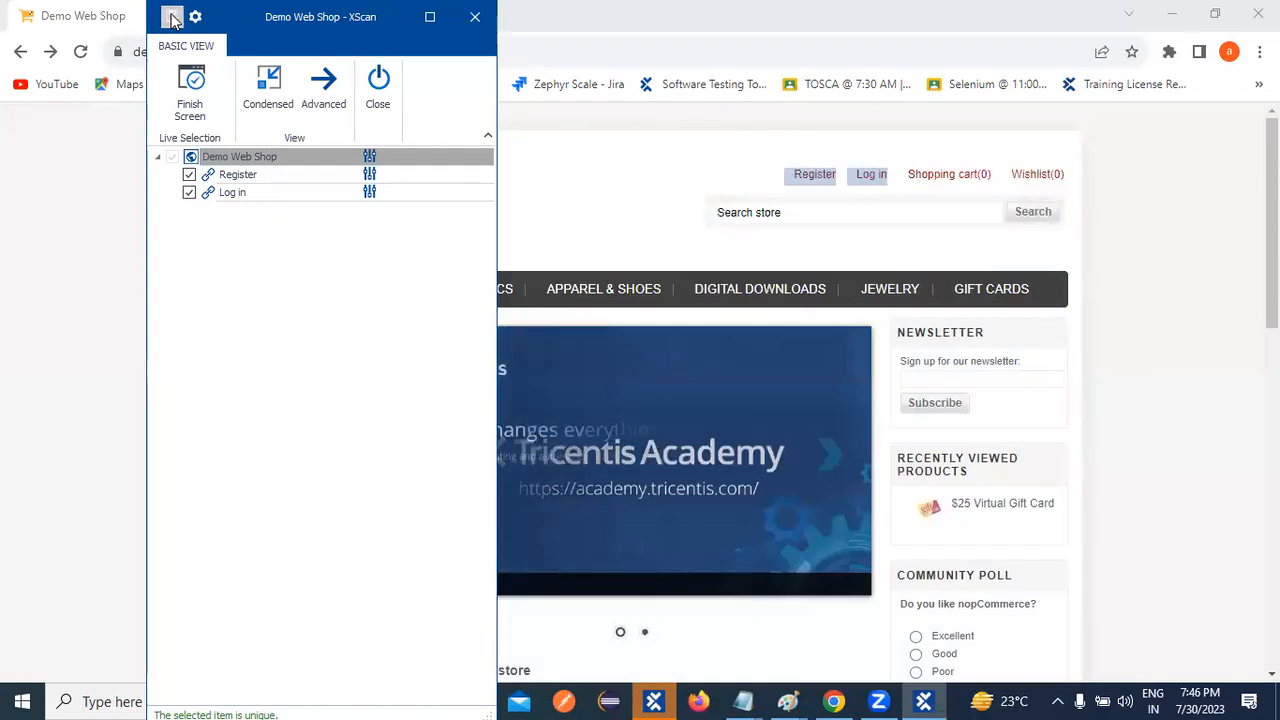
click(381, 88)
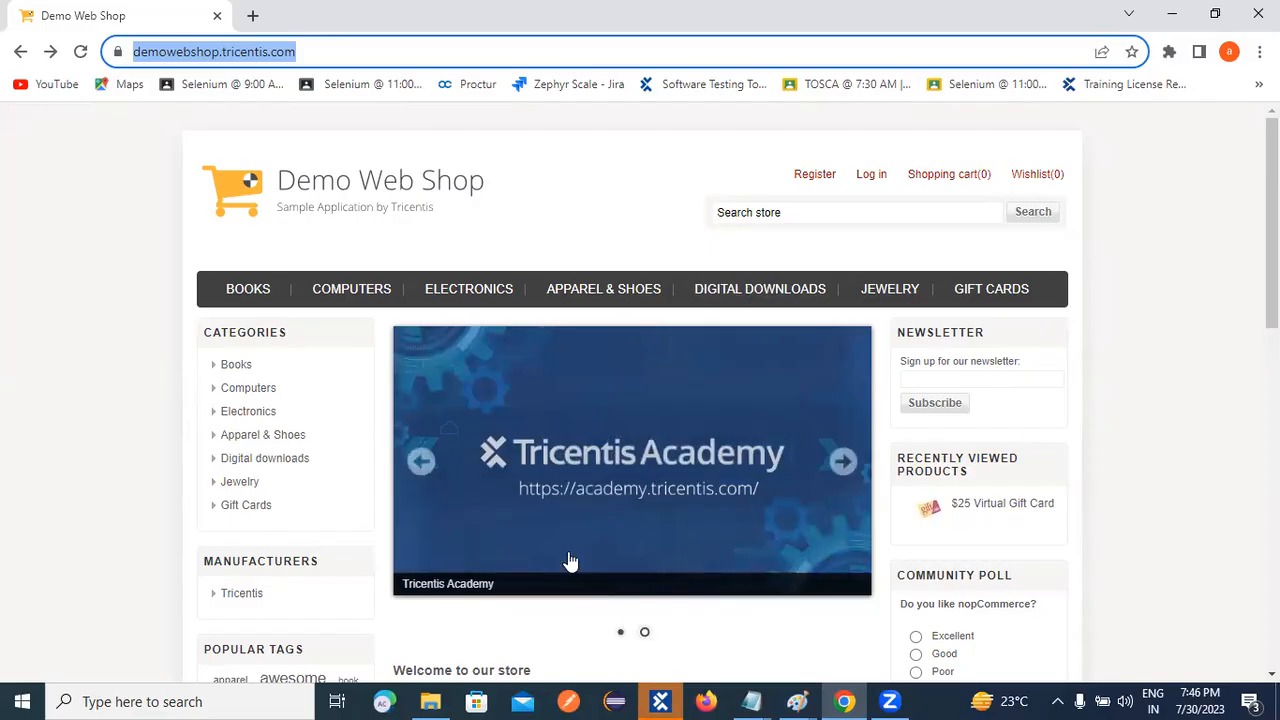
click(672, 701)
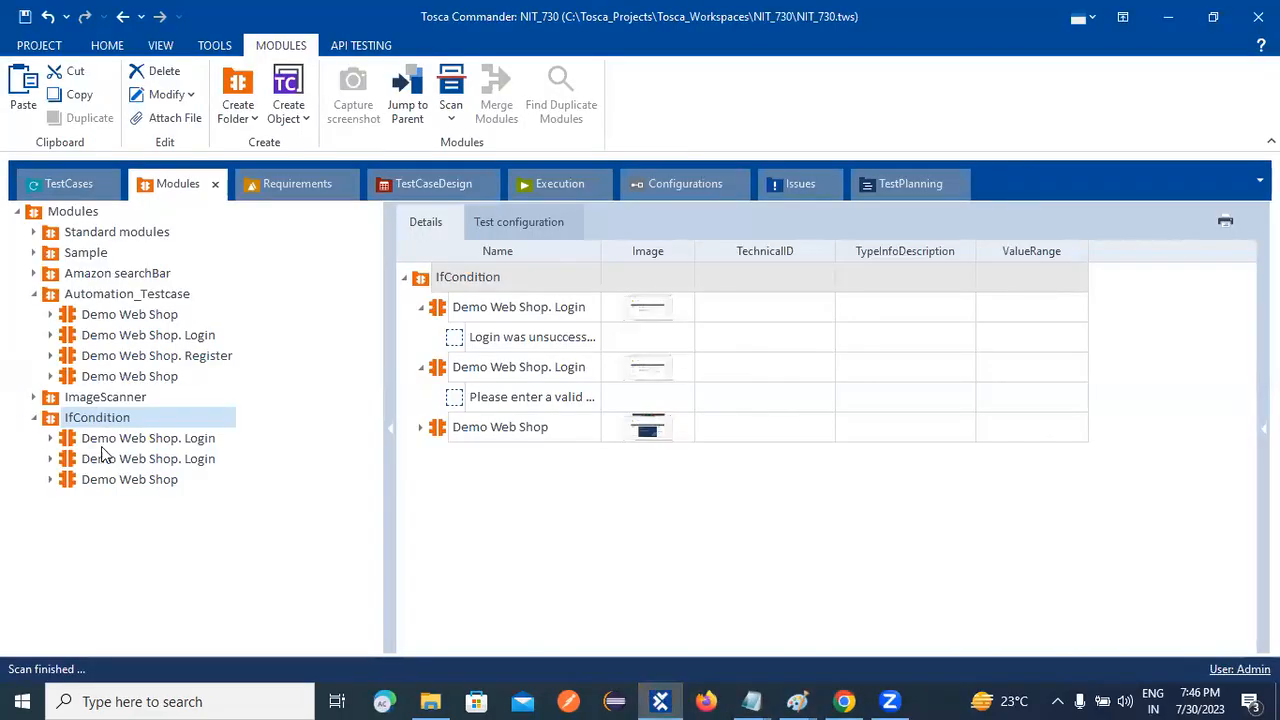
Step: Add the rescanned Demo Web Shop module from IfCondition to the Process folder of TC_01
click(165, 482)
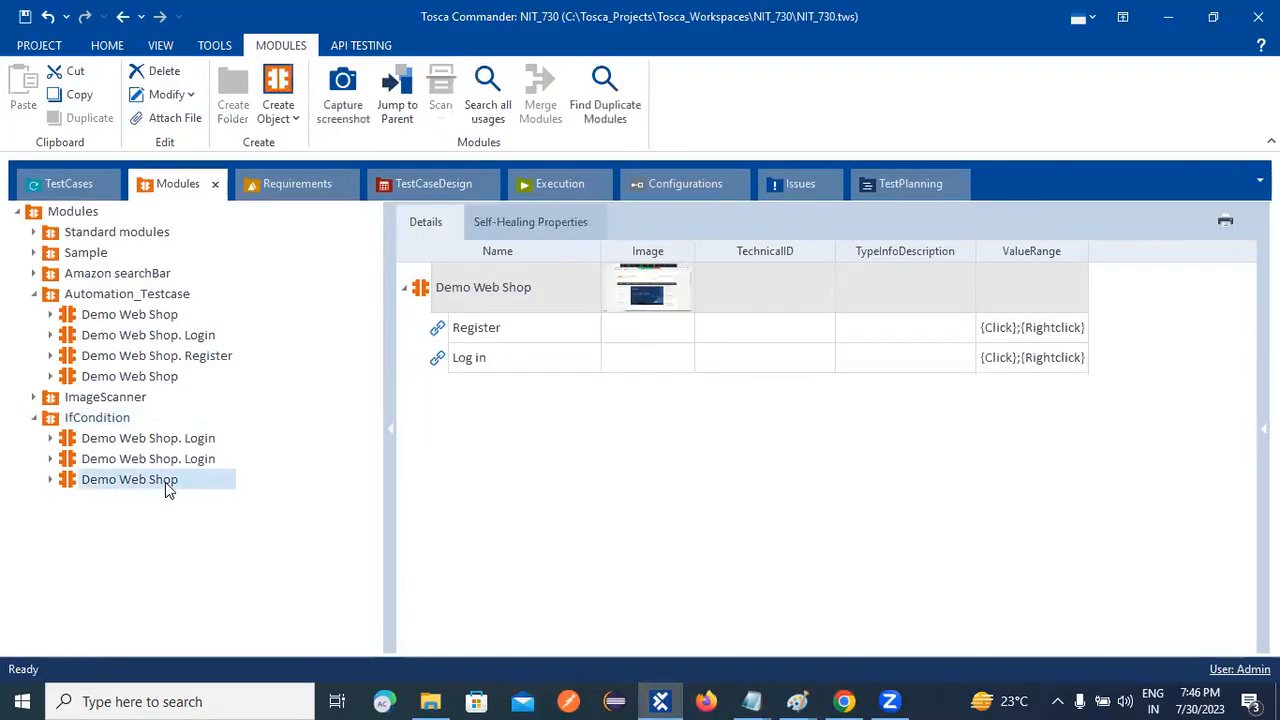
mouse_move(70, 485)
mouse_down()
mouse_move(170, 350)
mouse_move(40, 183)
mouse_move(112, 365)
mouse_move(112, 462)
mouse_move(78, 475)
mouse_up()
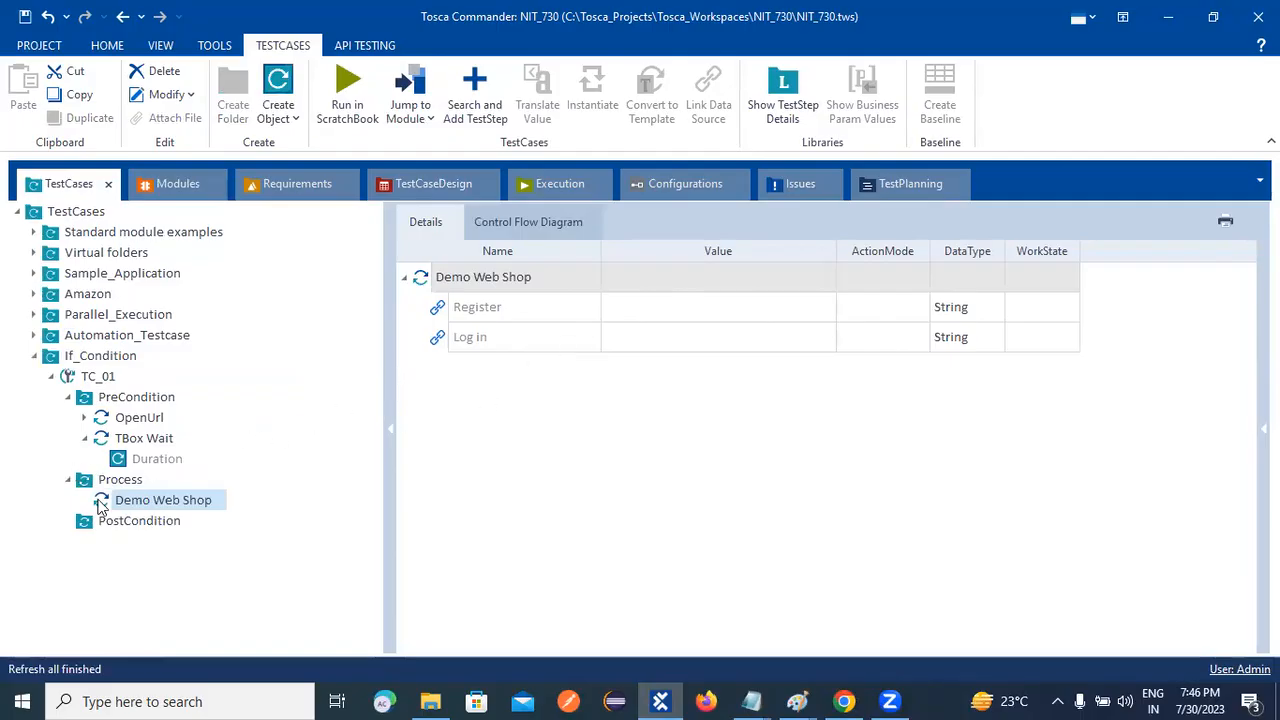
Step: Try to group the Register and Log in entries within the Demo Web Shop test step
click(490, 310)
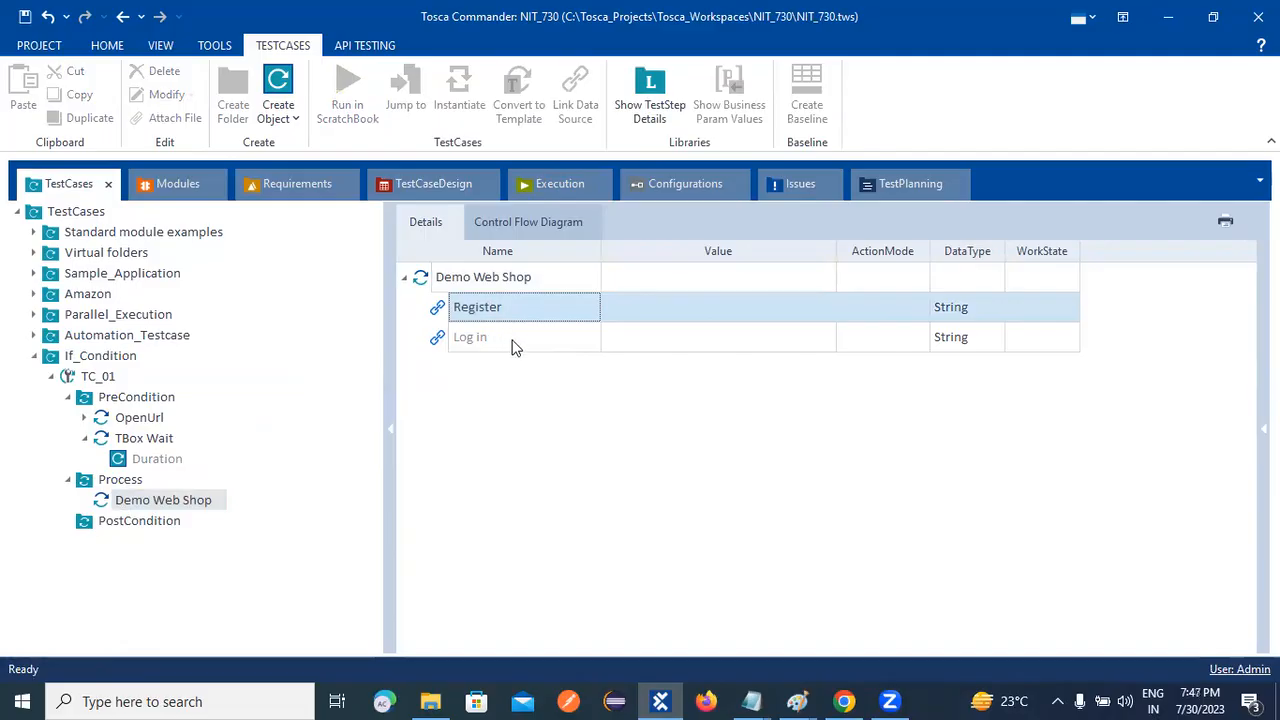
shift+click(508, 341)
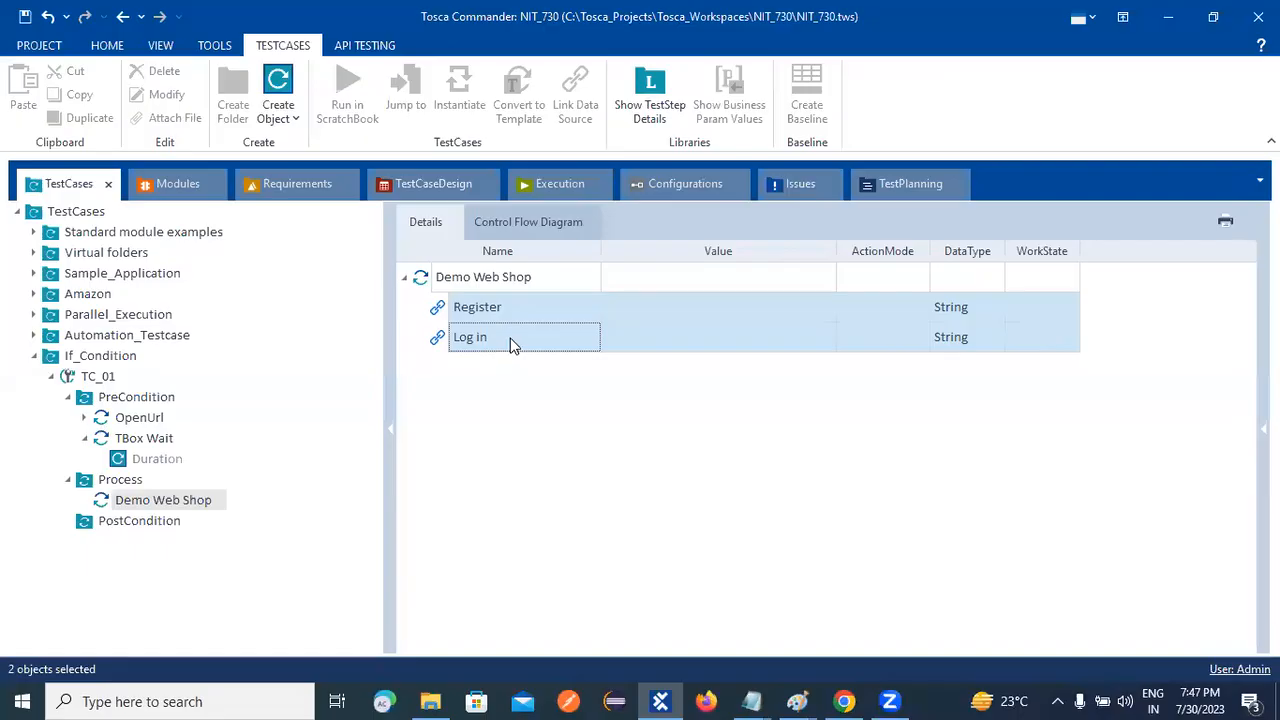
right_click(546, 311)
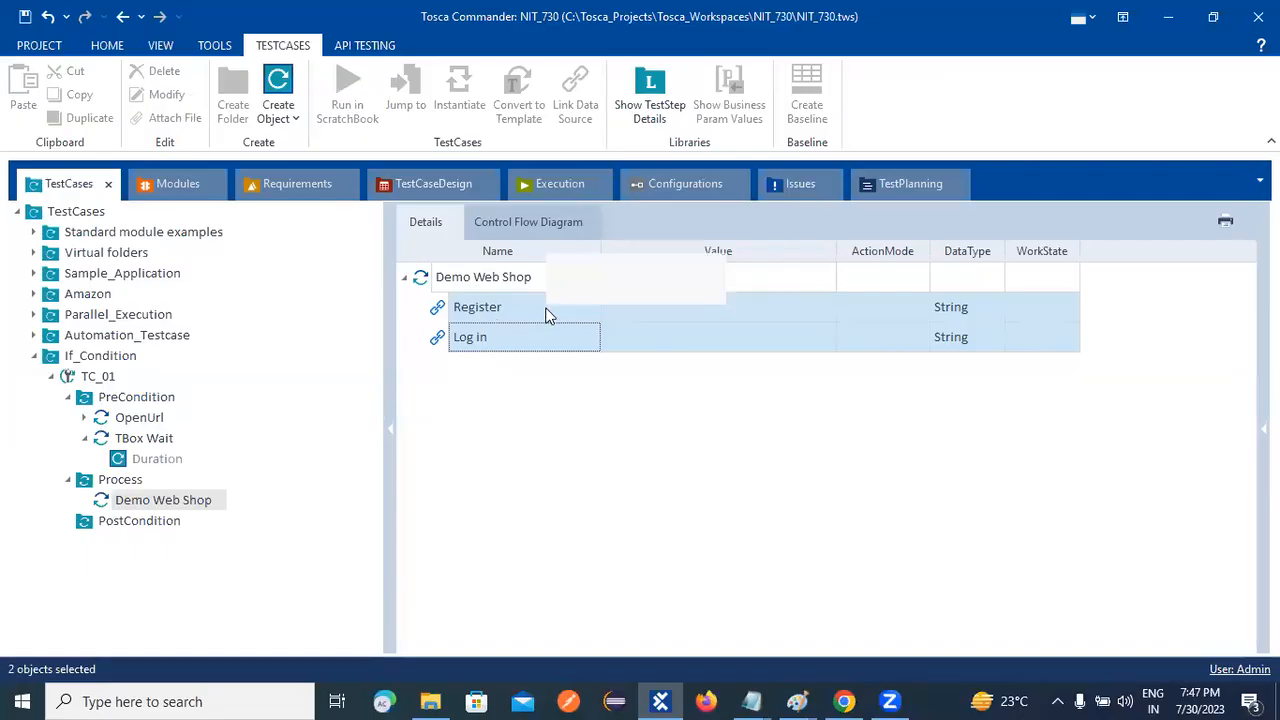
click(148, 505)
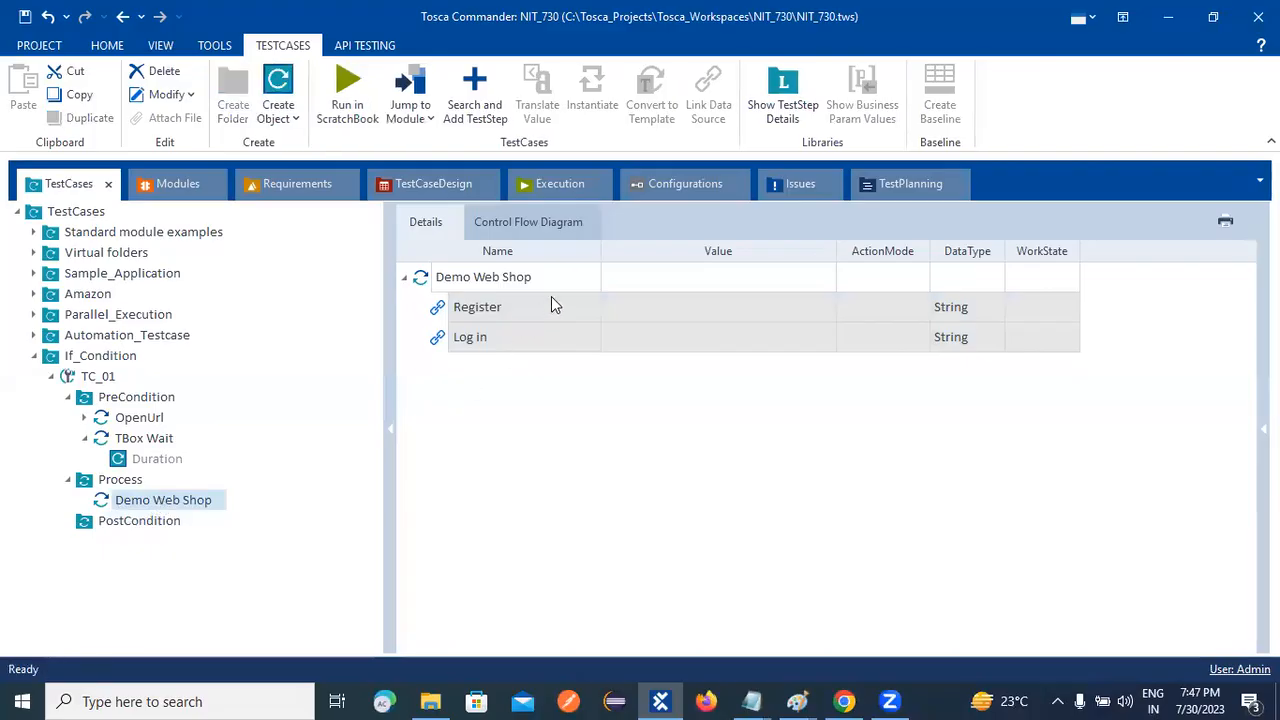
ctrl+click(460, 309)
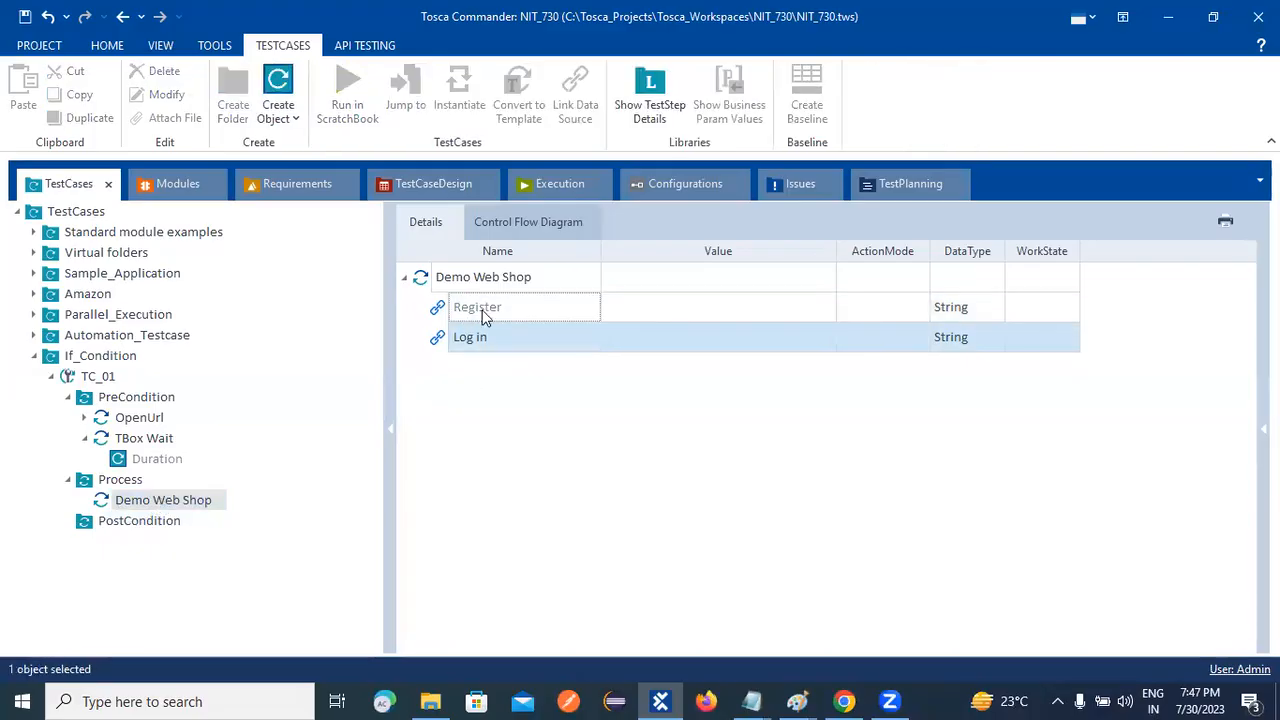
click(484, 312)
click(521, 349)
click(579, 467)
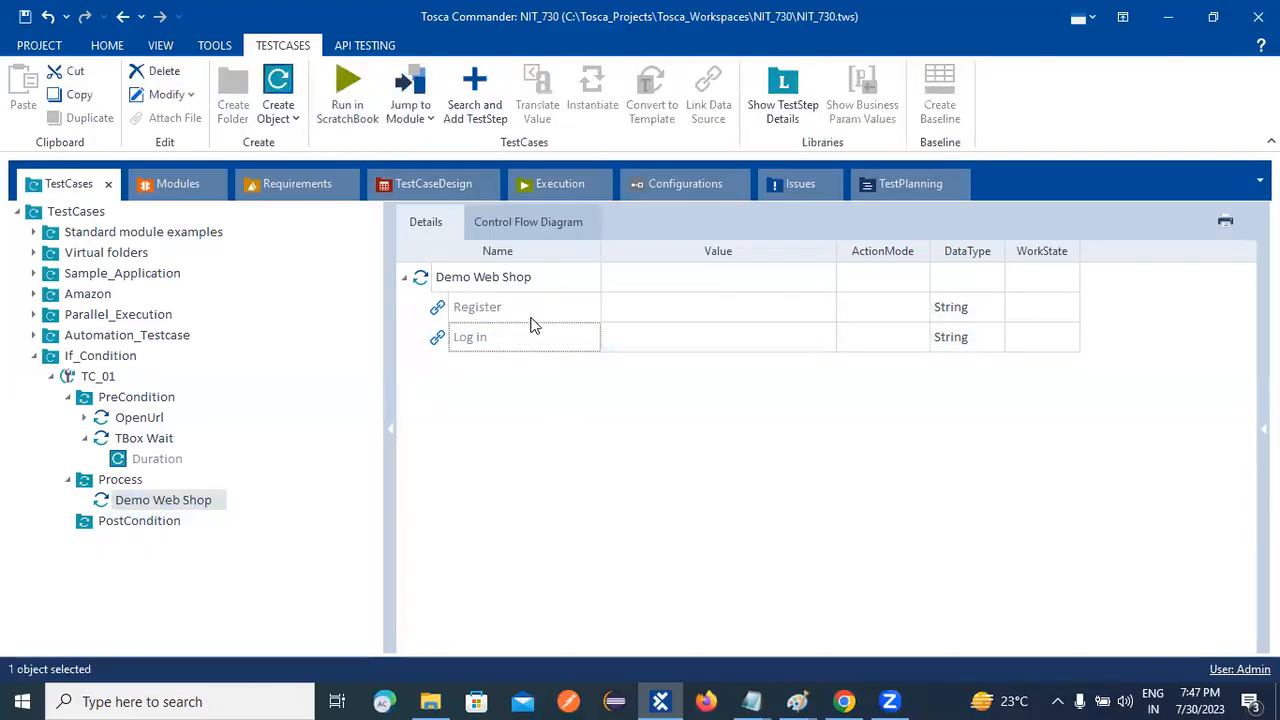
click(528, 309)
ctrl+click(537, 343)
right_click(537, 343)
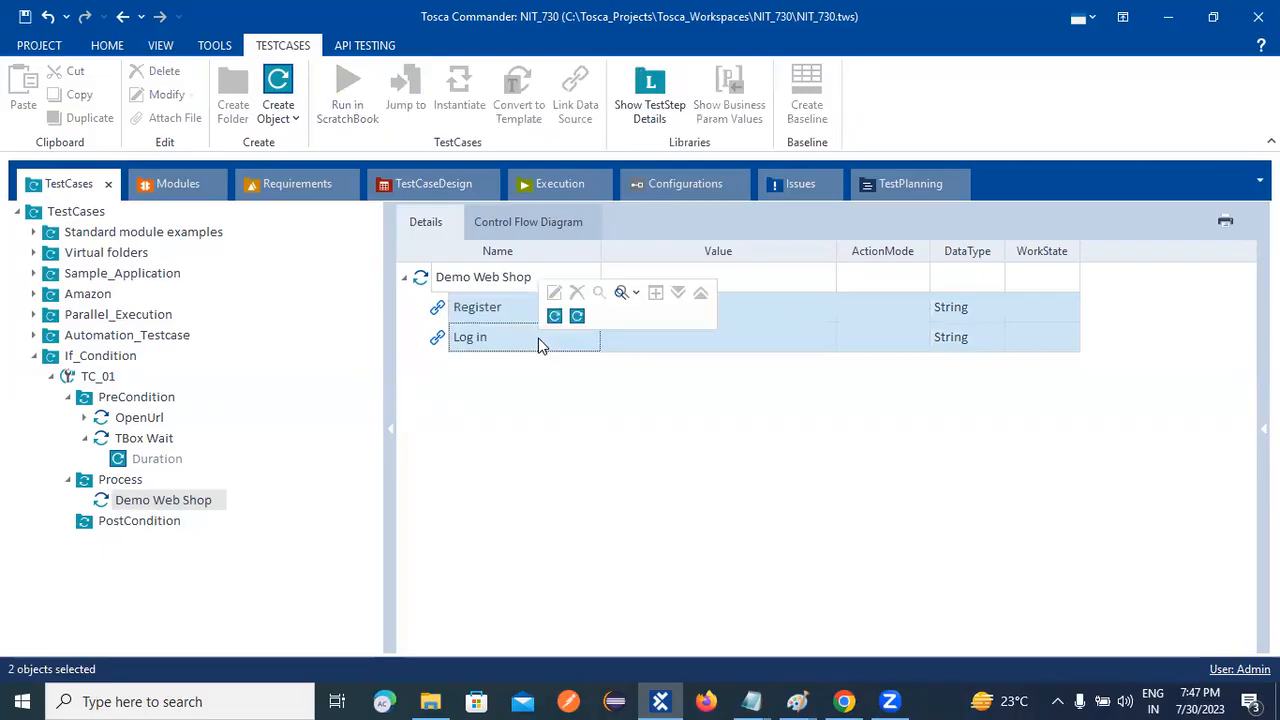
click(417, 429)
click(158, 189)
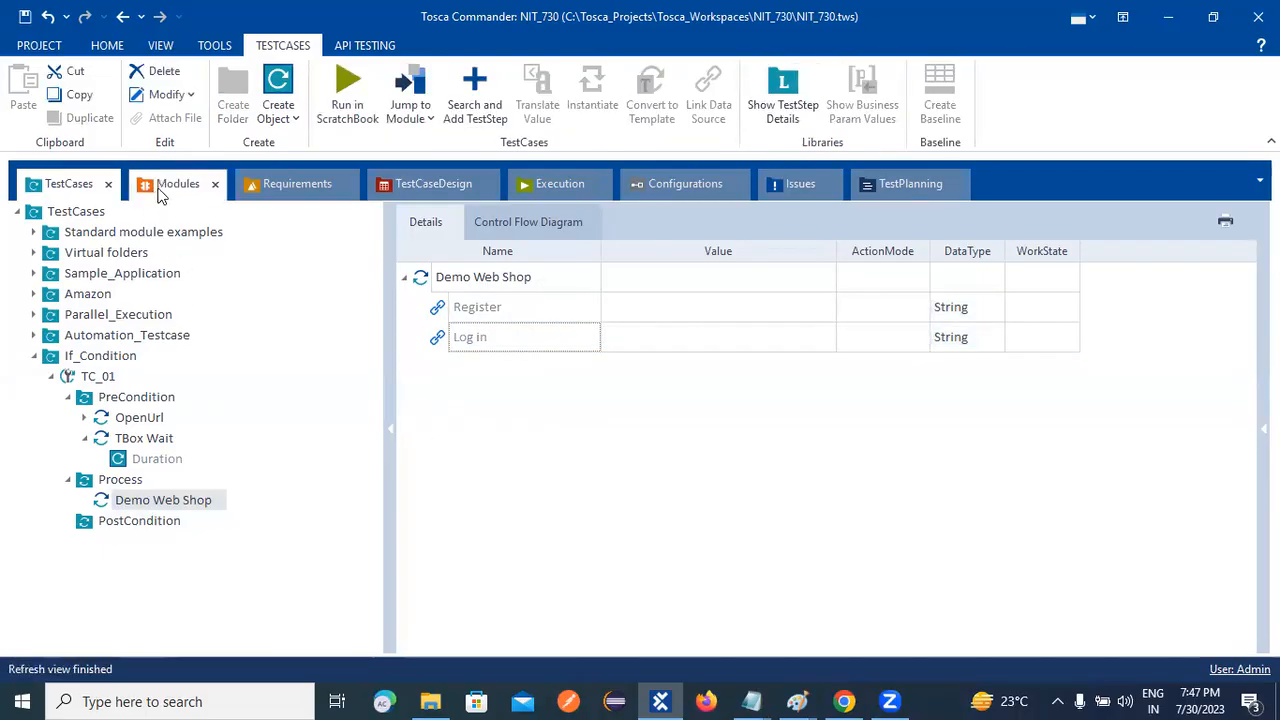
ctrl+click(484, 332)
ctrl+click(497, 358)
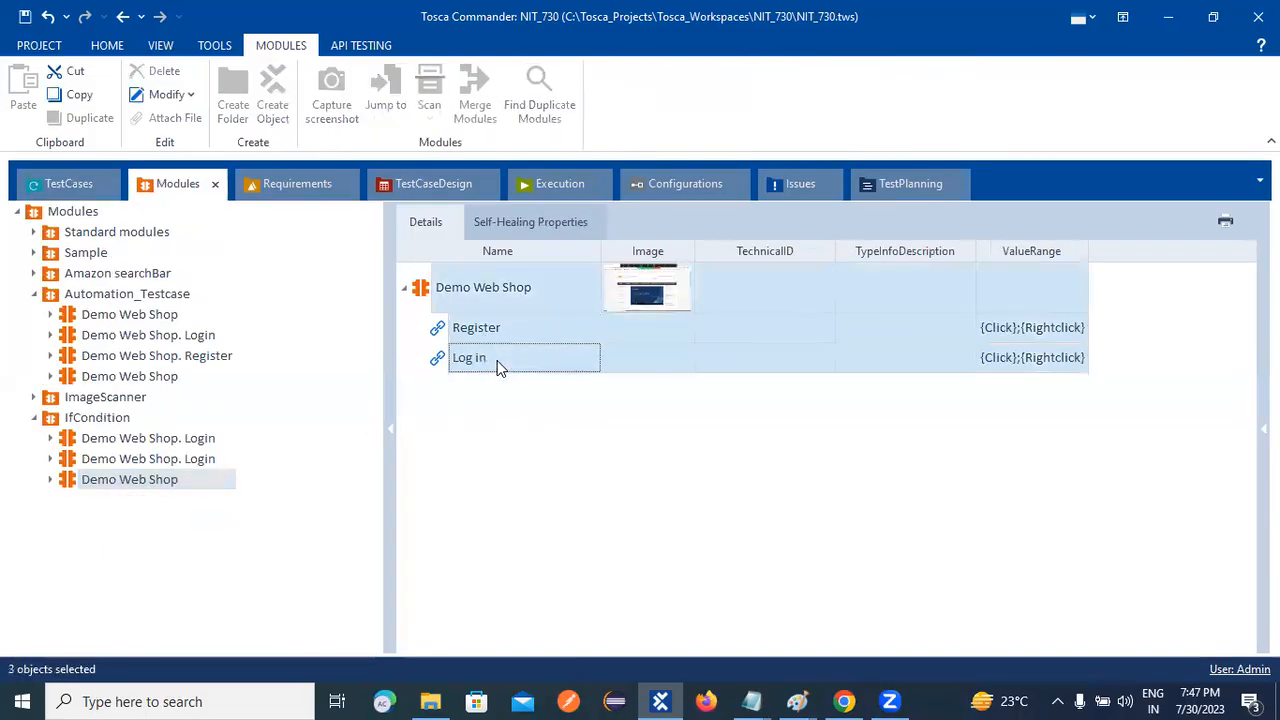
right_click(497, 360)
click(405, 422)
click(526, 464)
click(518, 330)
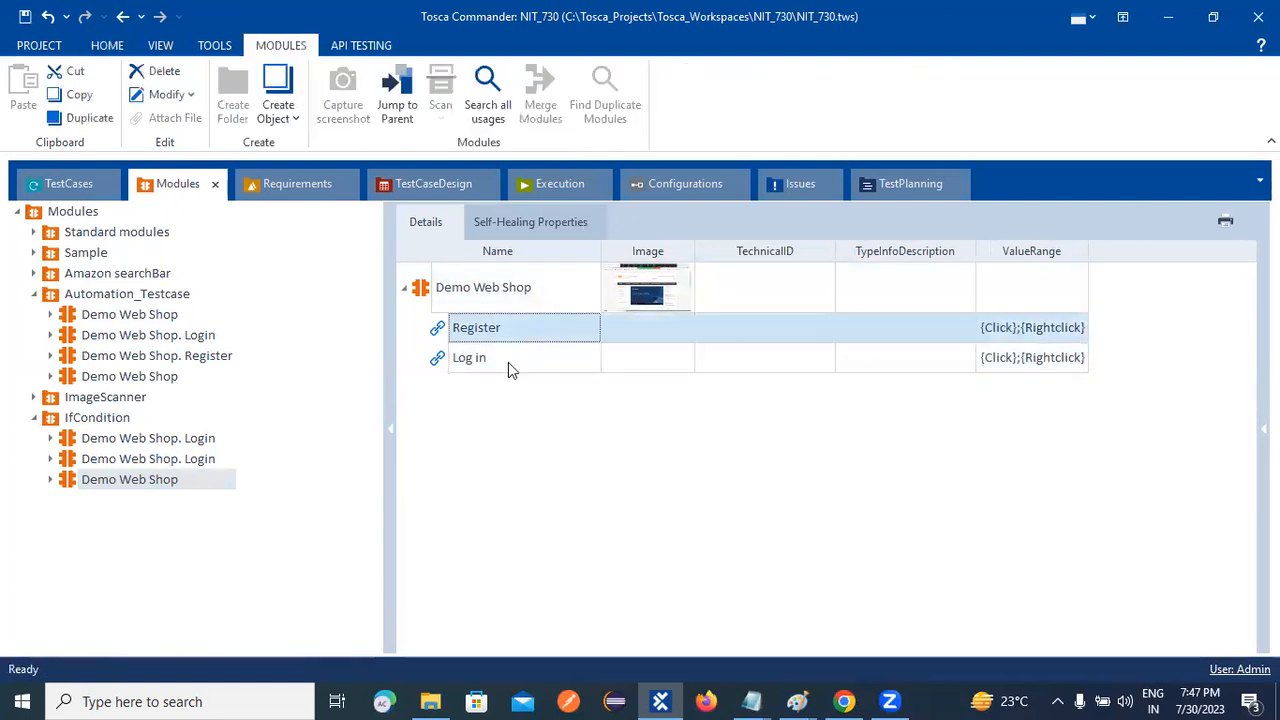
ctrl+click(512, 366)
right_click(517, 372)
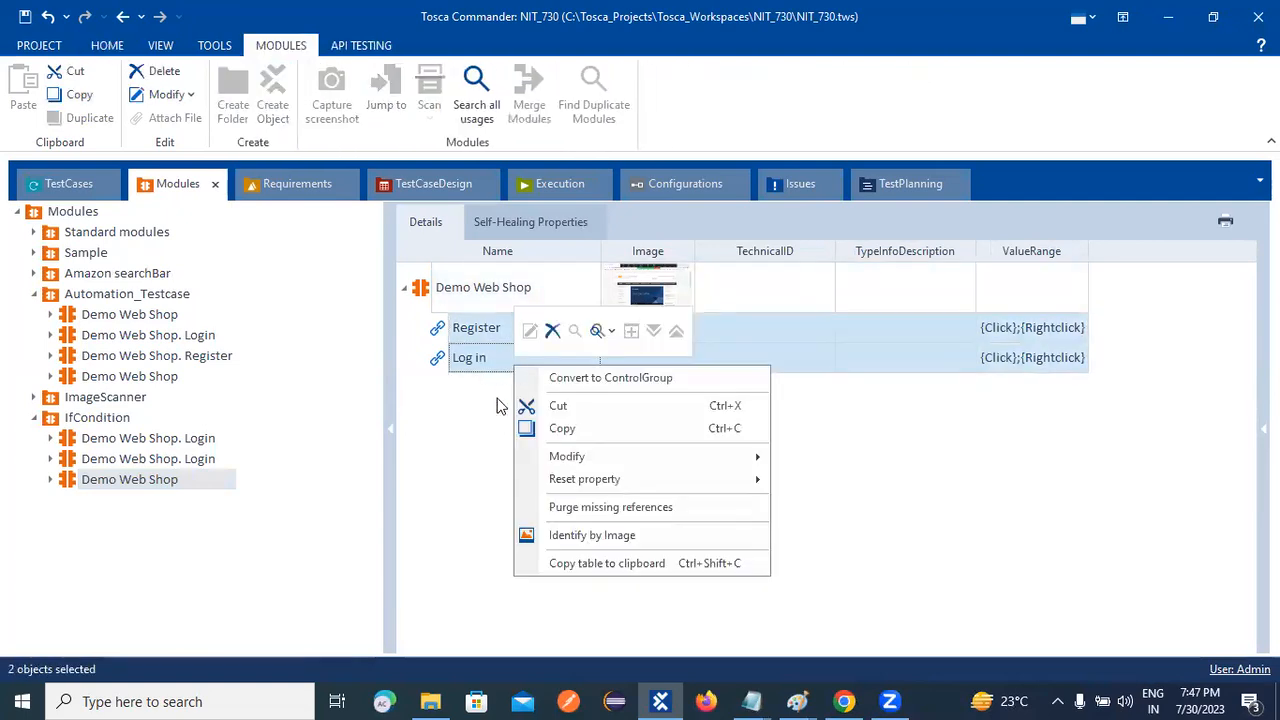
click(449, 466)
Step: Delete the Demo Web Shop test step from the Process folder of TC_01
click(62, 183)
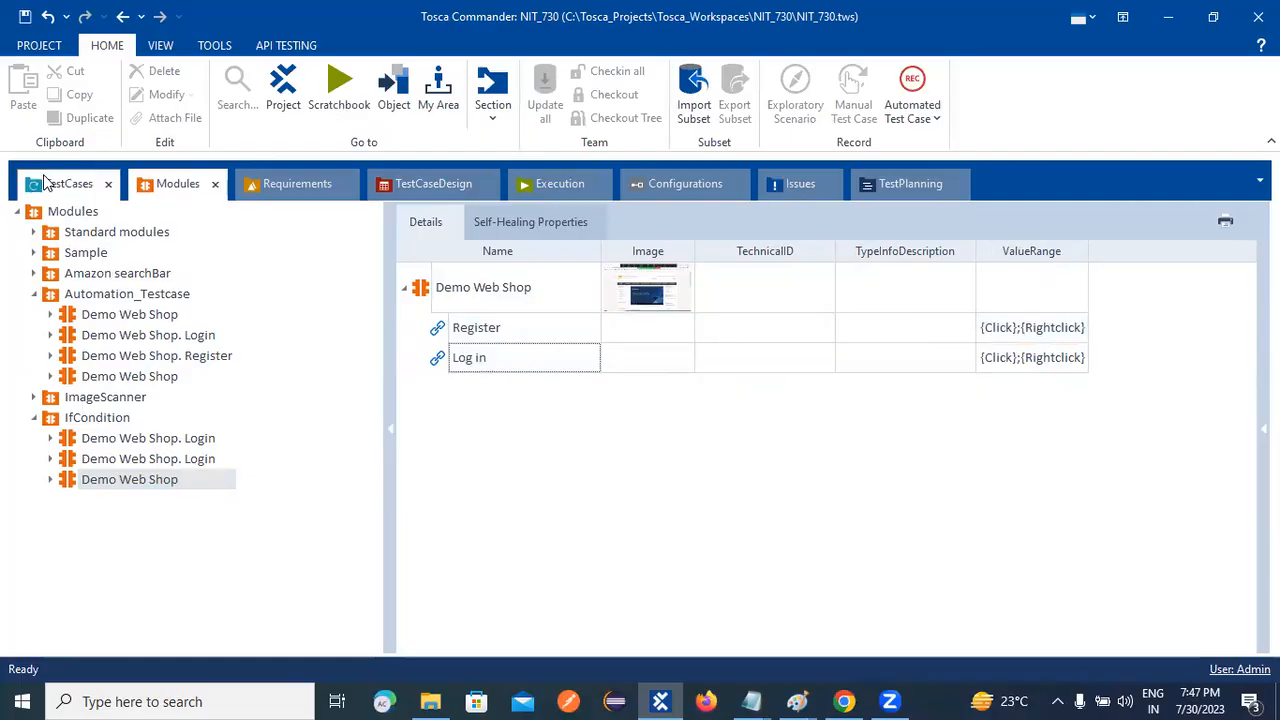
click(120, 503)
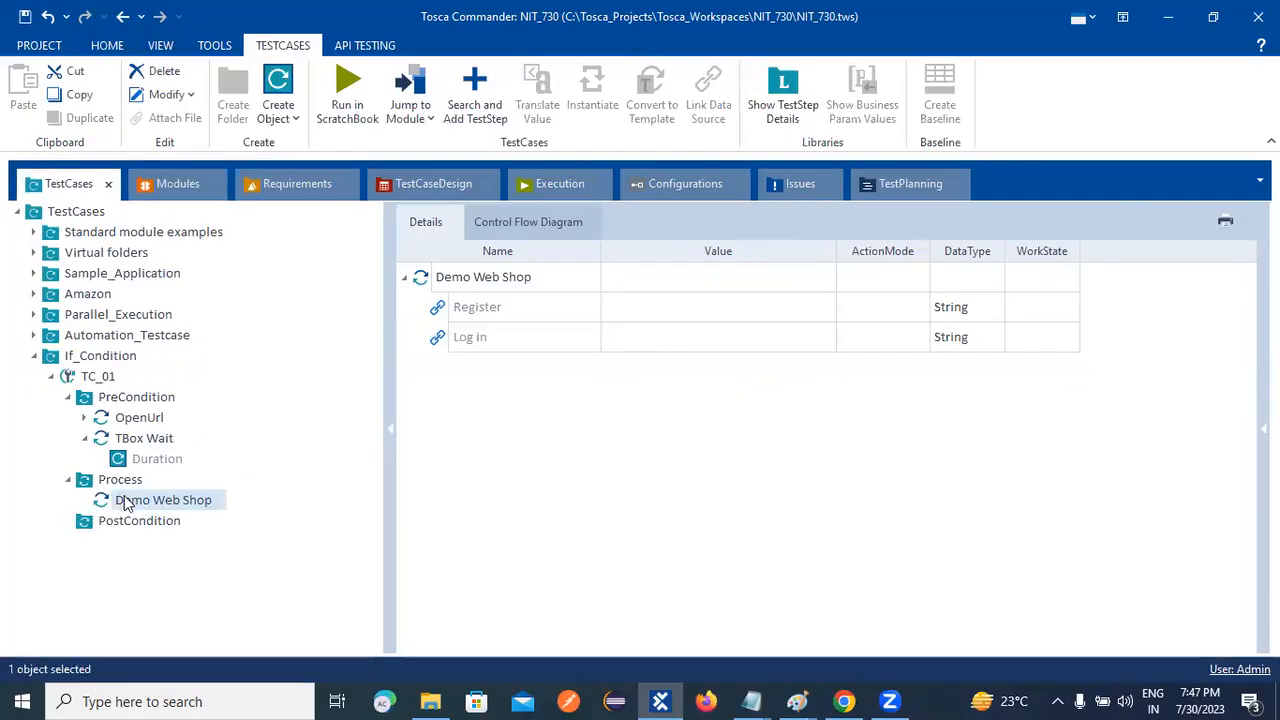
right_click(122, 502)
click(163, 330)
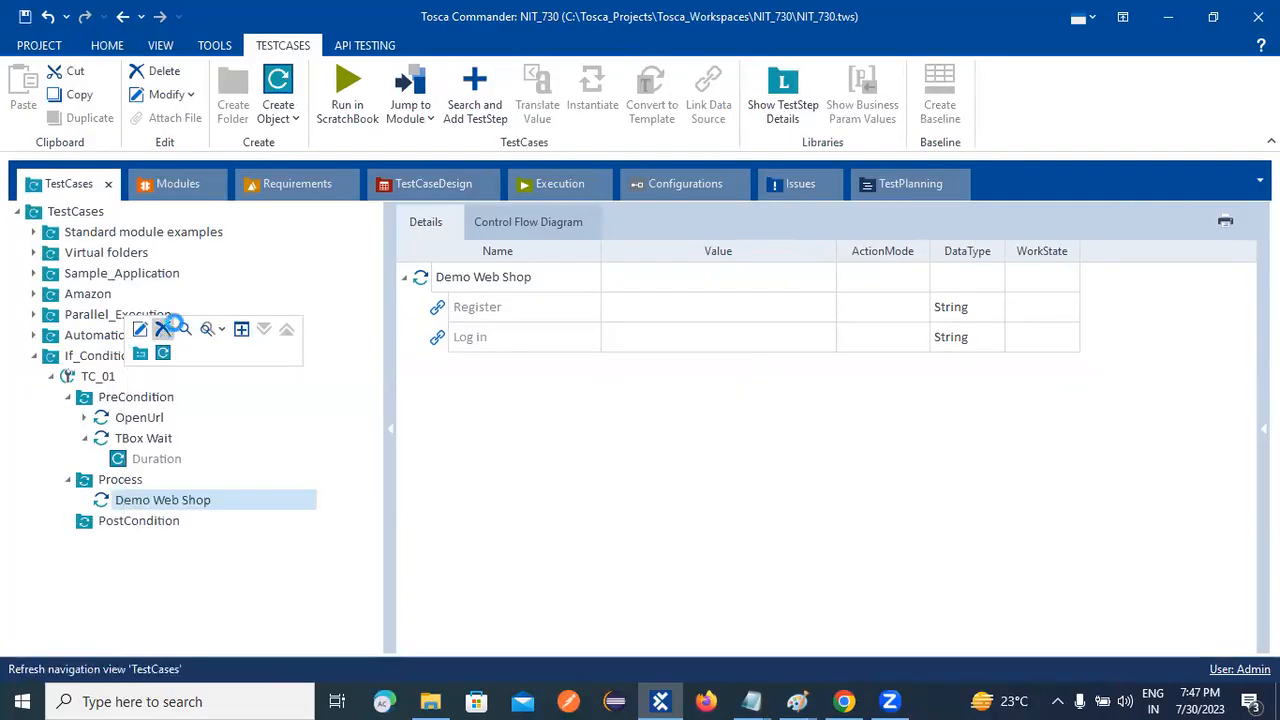
Step: Convert the Register and Log in links of the IfCondition Demo Web Shop module to a ControlGroup named Navigator
click(162, 182)
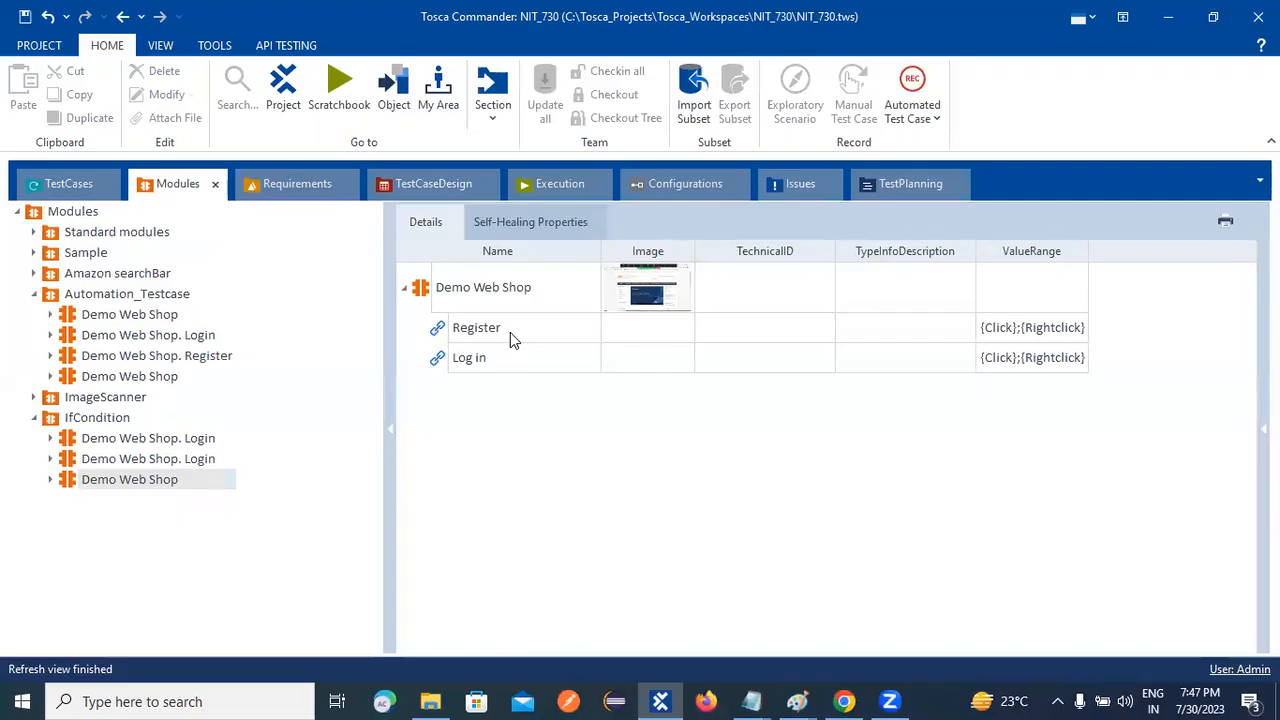
click(510, 334)
shift+click(510, 356)
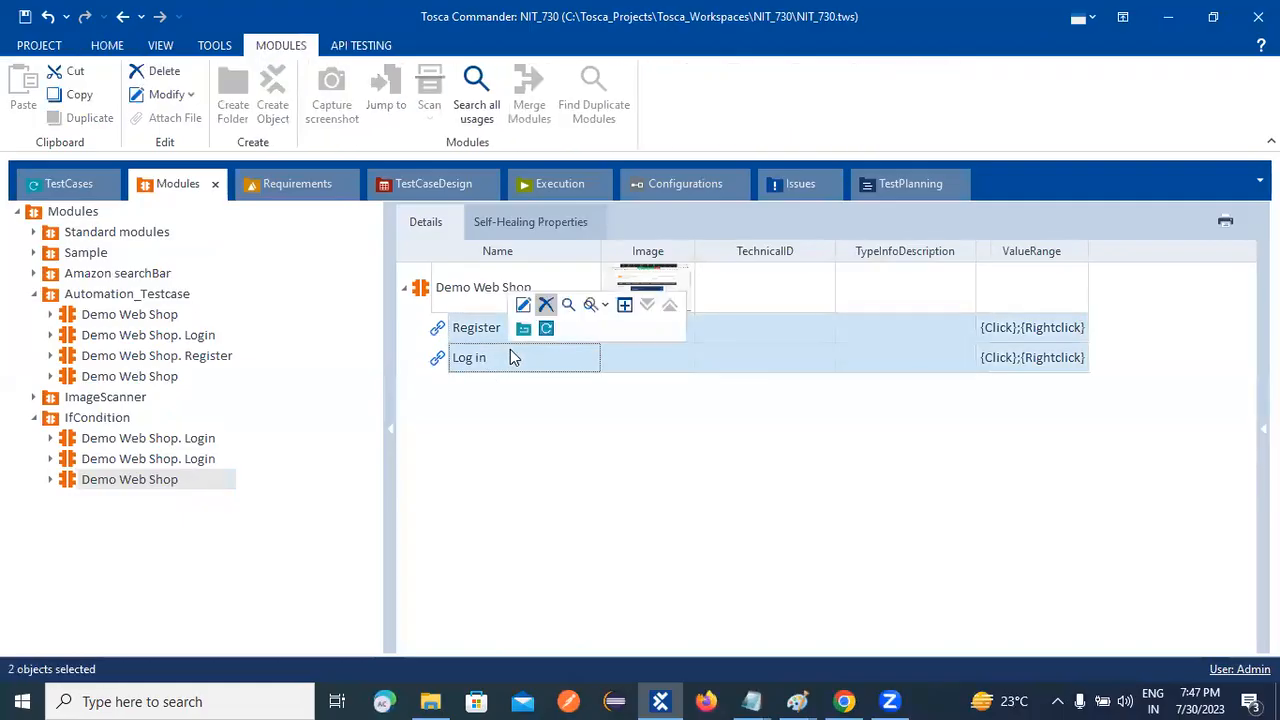
right_click(510, 351)
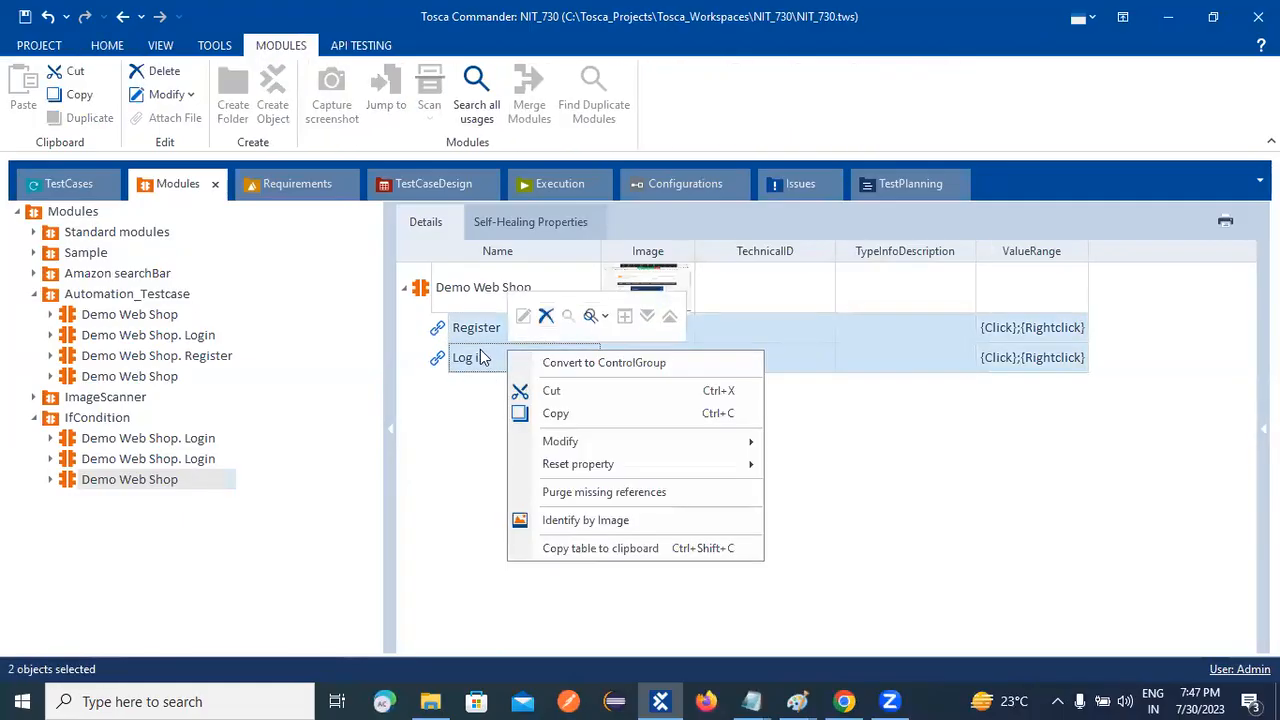
click(587, 364)
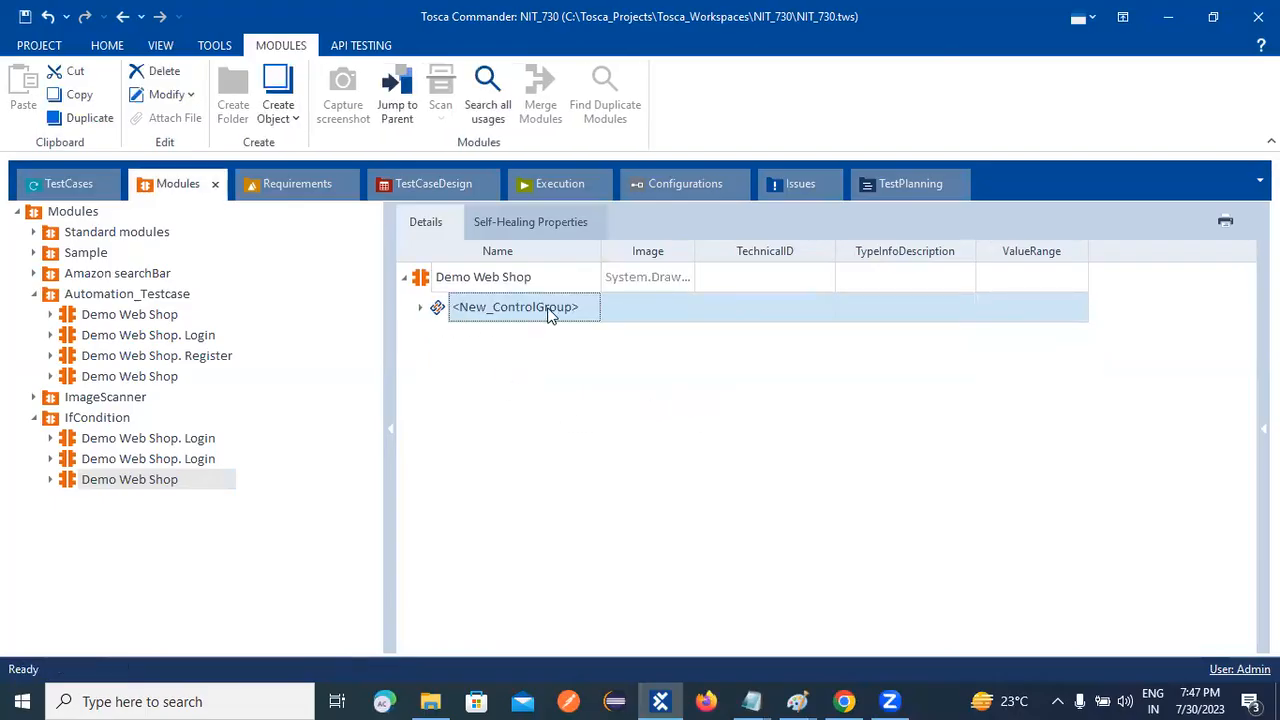
text(n)
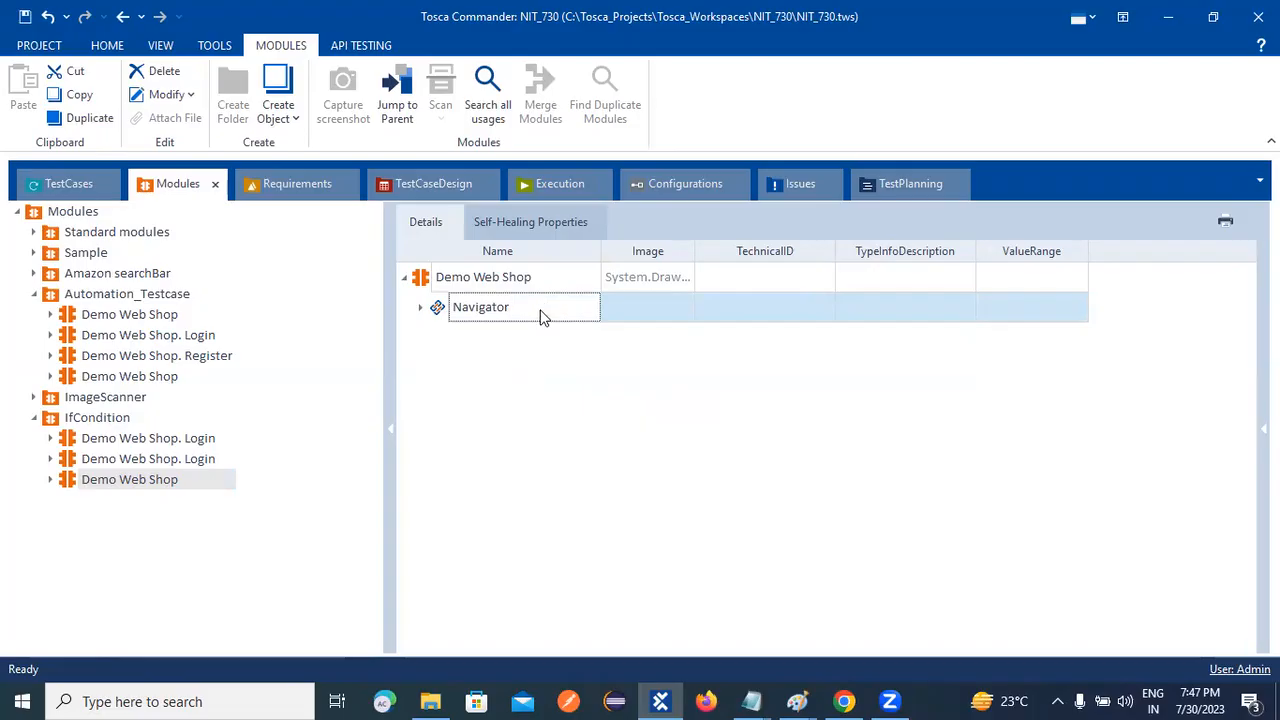
Step: Add the Demo Web Shop module with its Navigator group to TC_01's Process folder, and return to the modules
mouse_move(72, 485)
mouse_down()
mouse_move(89, 307)
mouse_move(16, 180)
mouse_move(40, 187)
mouse_move(124, 491)
mouse_move(96, 482)
mouse_up()
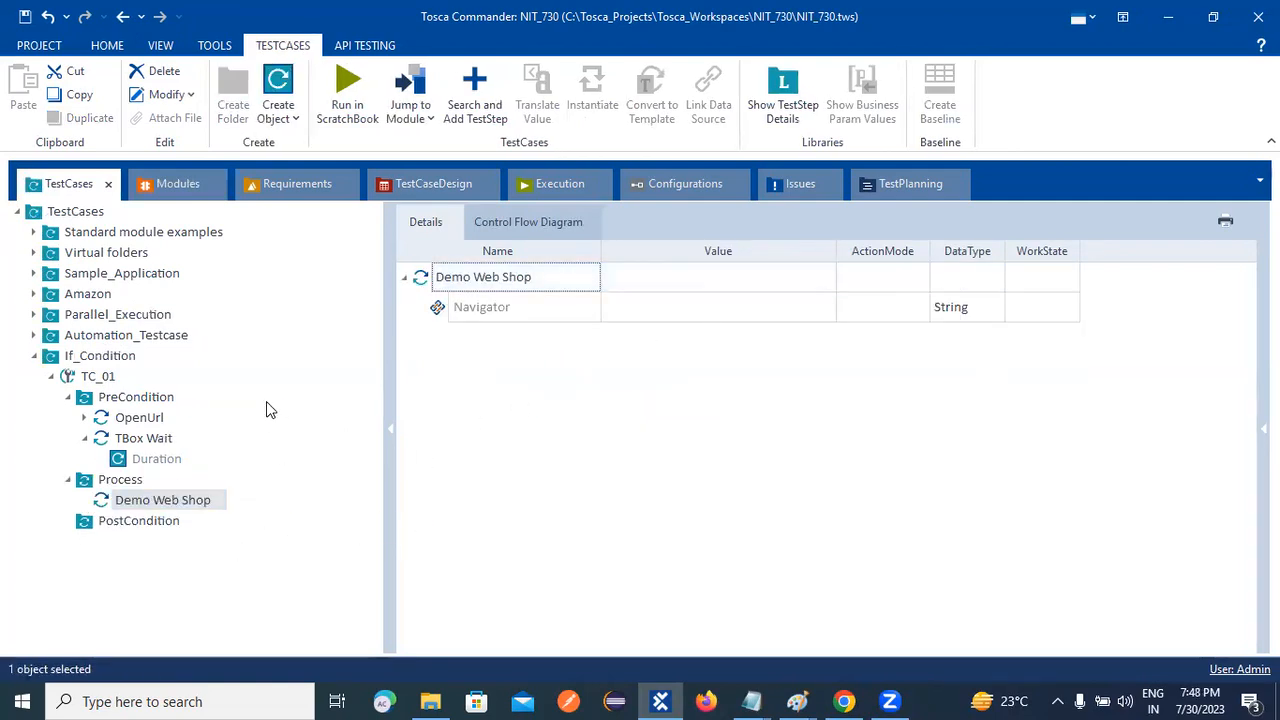
click(180, 184)
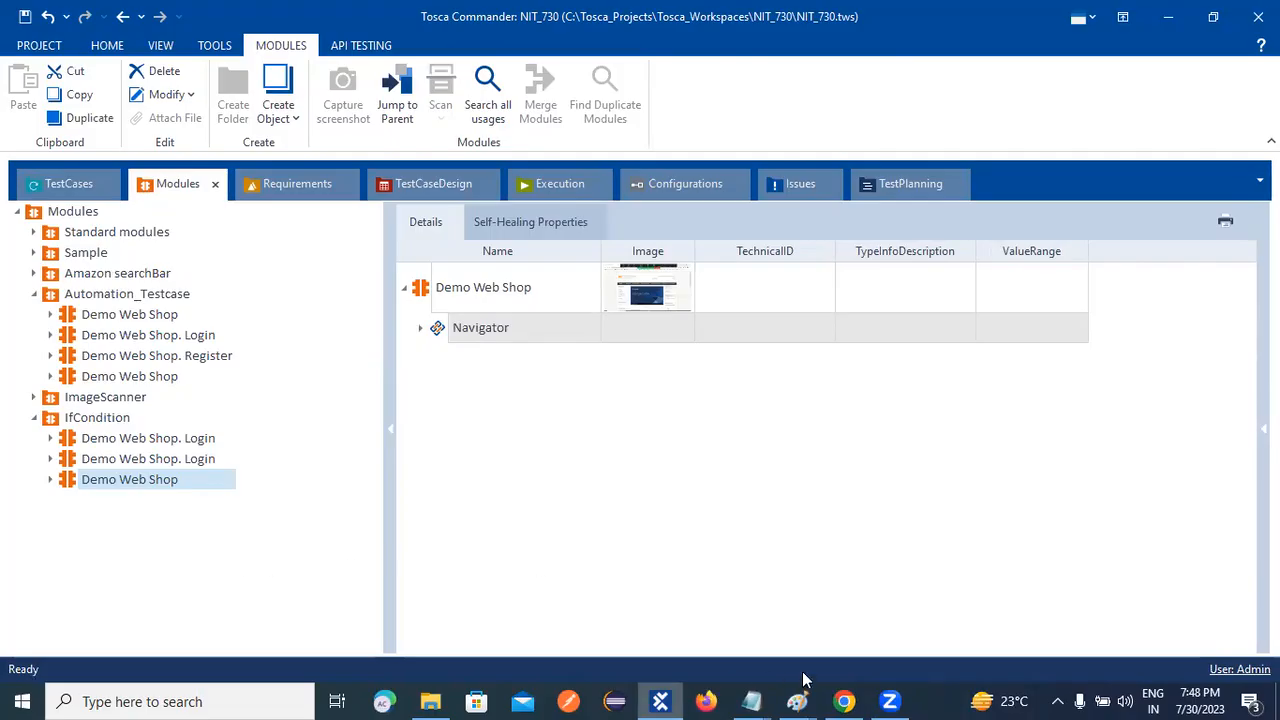
Step: Open the Demo Web Shop login page in Chrome, and switch back to Tosca Commander
click(859, 698)
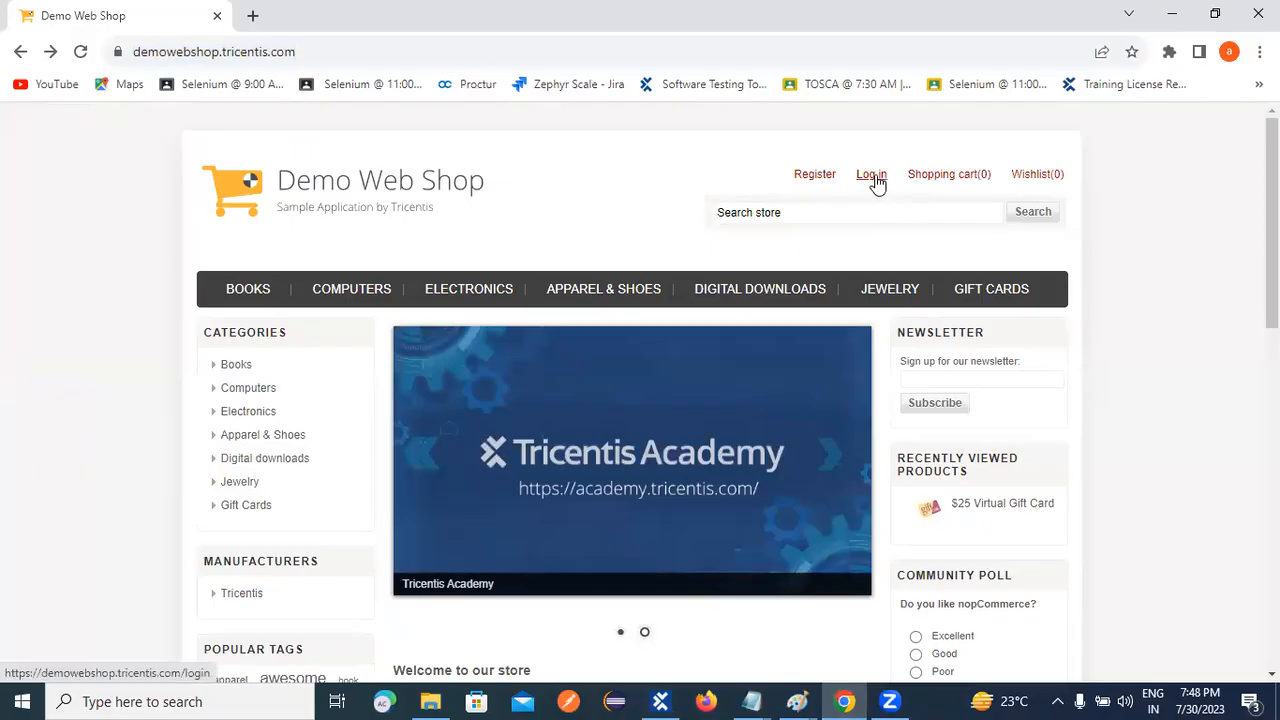
click(873, 176)
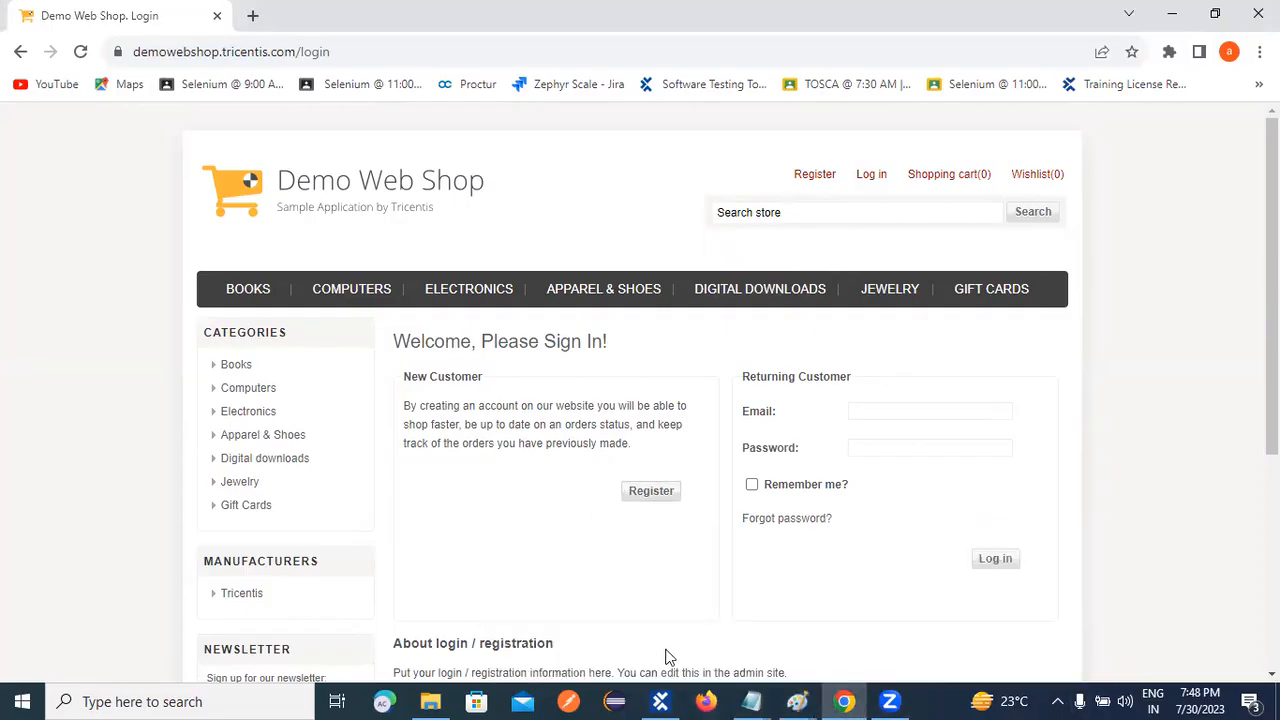
click(665, 700)
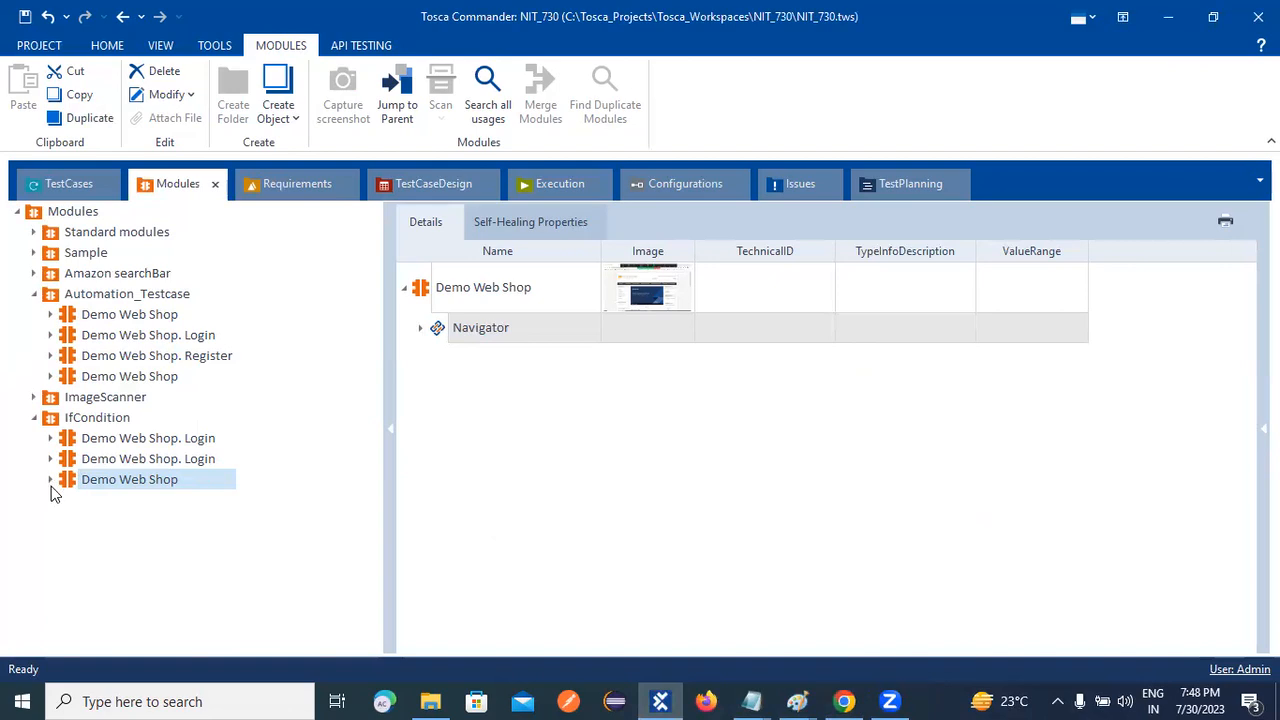
Step: Start an application scan of the open Demo Web Shop login page for the IfCondition modules folder
right_click(93, 421)
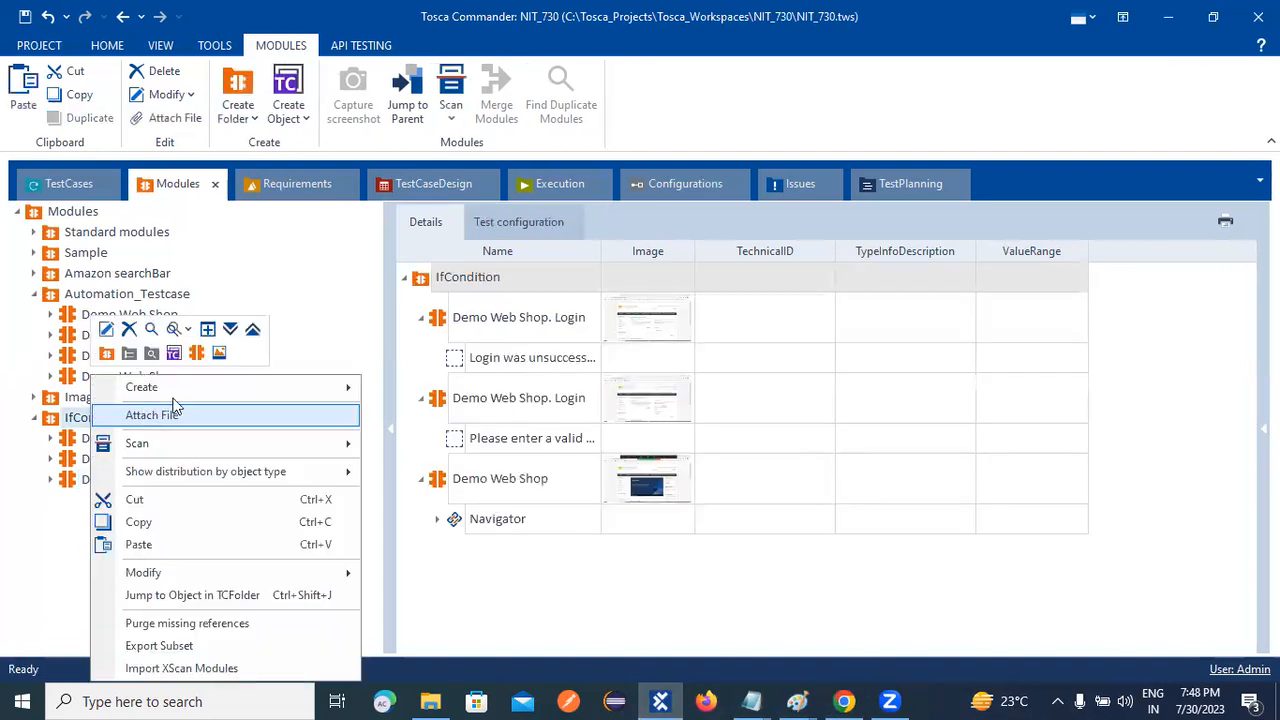
mouse_move(340, 443)
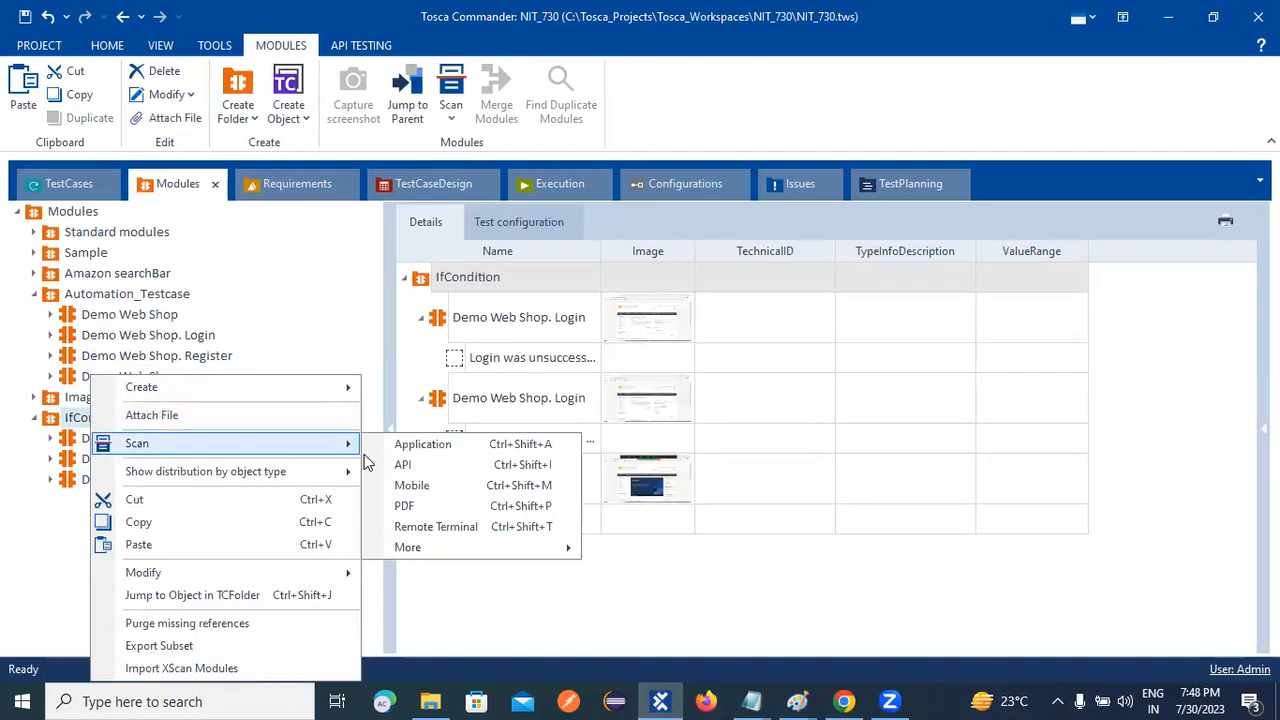
click(410, 443)
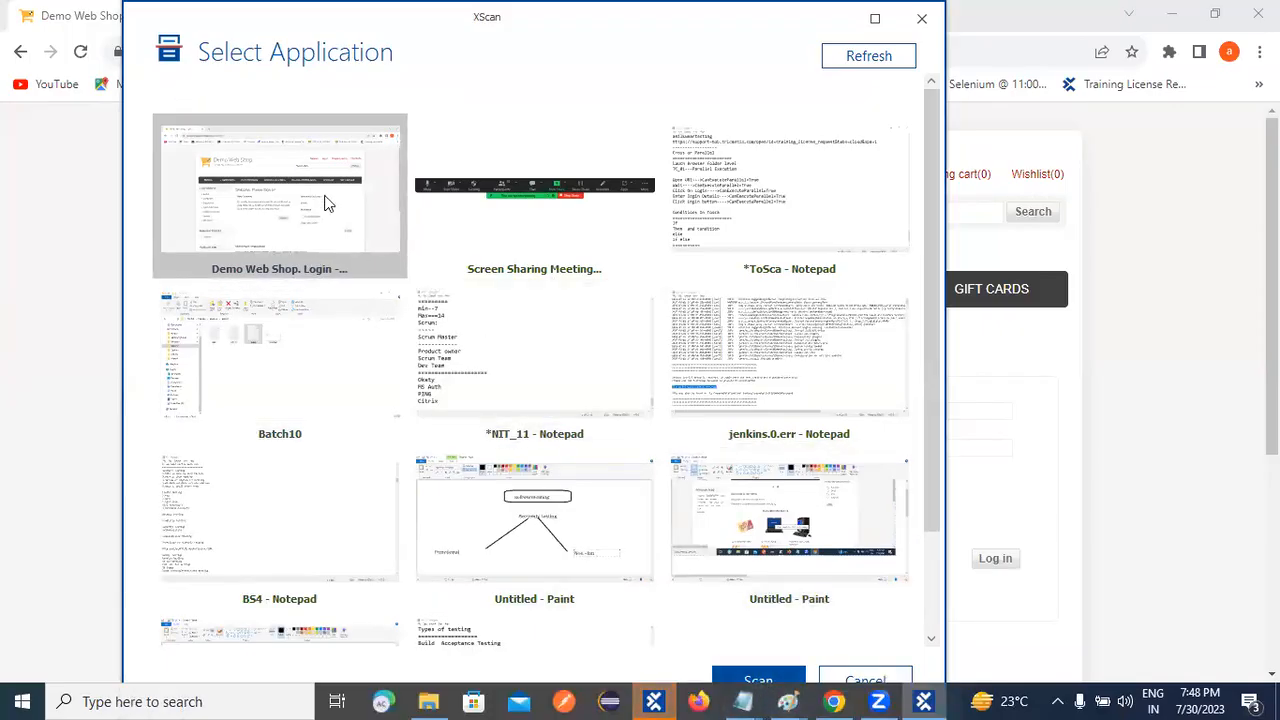
click(759, 677)
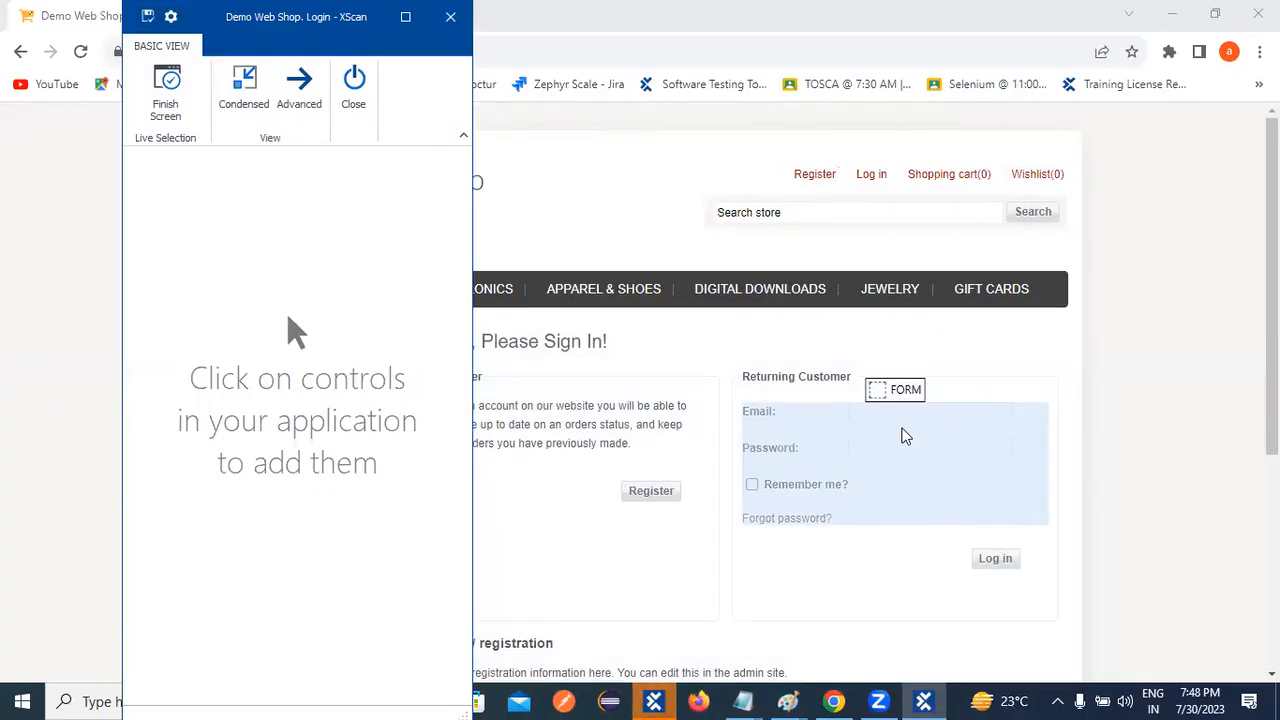
Step: Select the Email, Password, Remember me? and Log in controls of the Returning Customer form for the scanned module
click(968, 416)
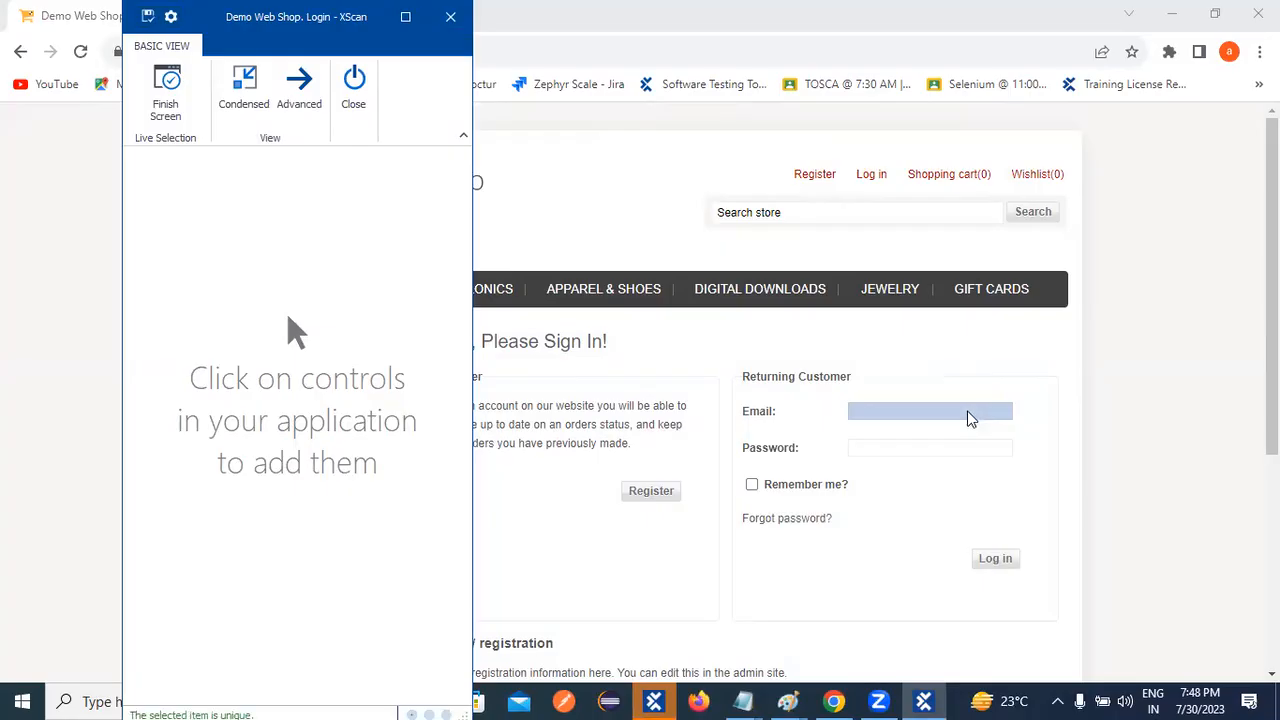
click(928, 452)
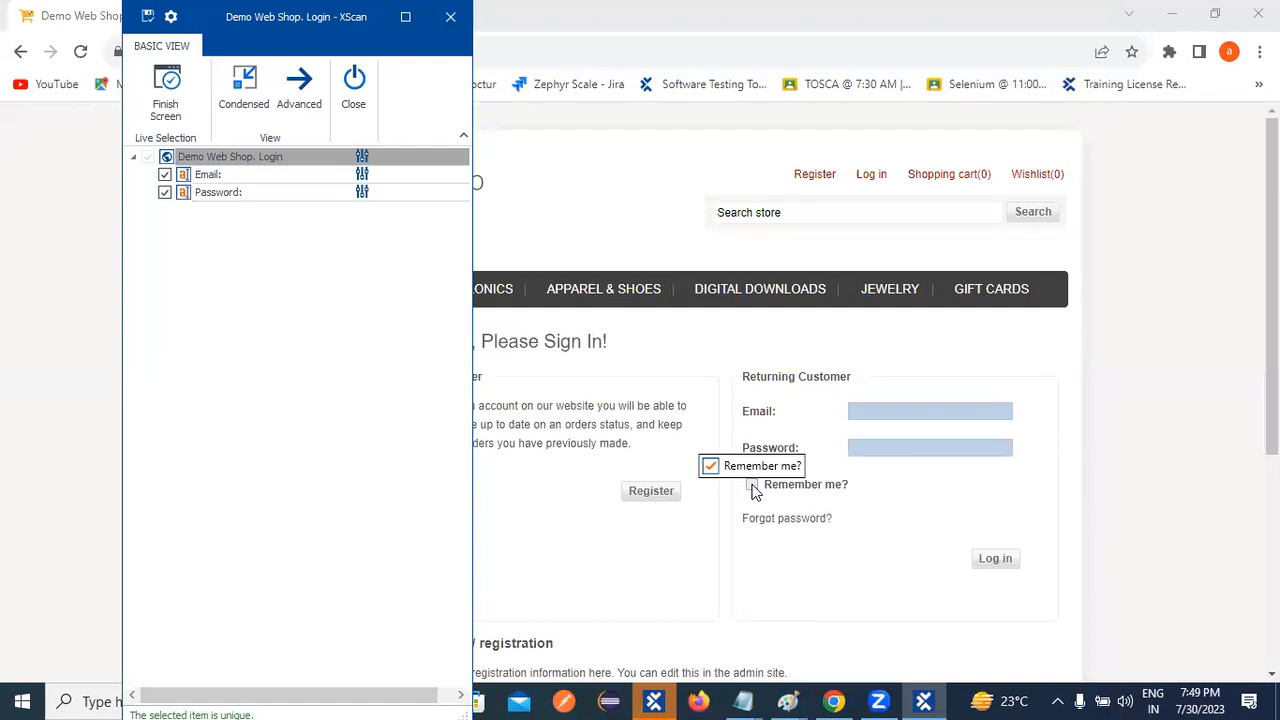
mouse_move(754, 488)
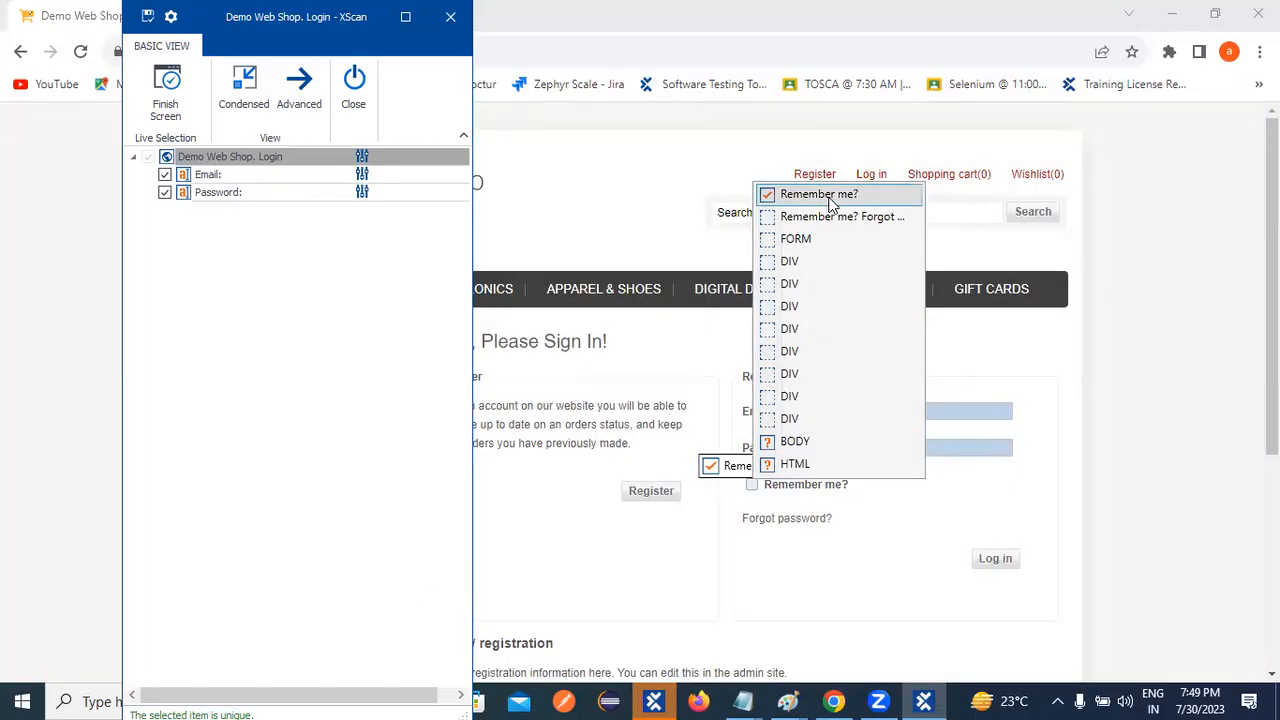
click(829, 199)
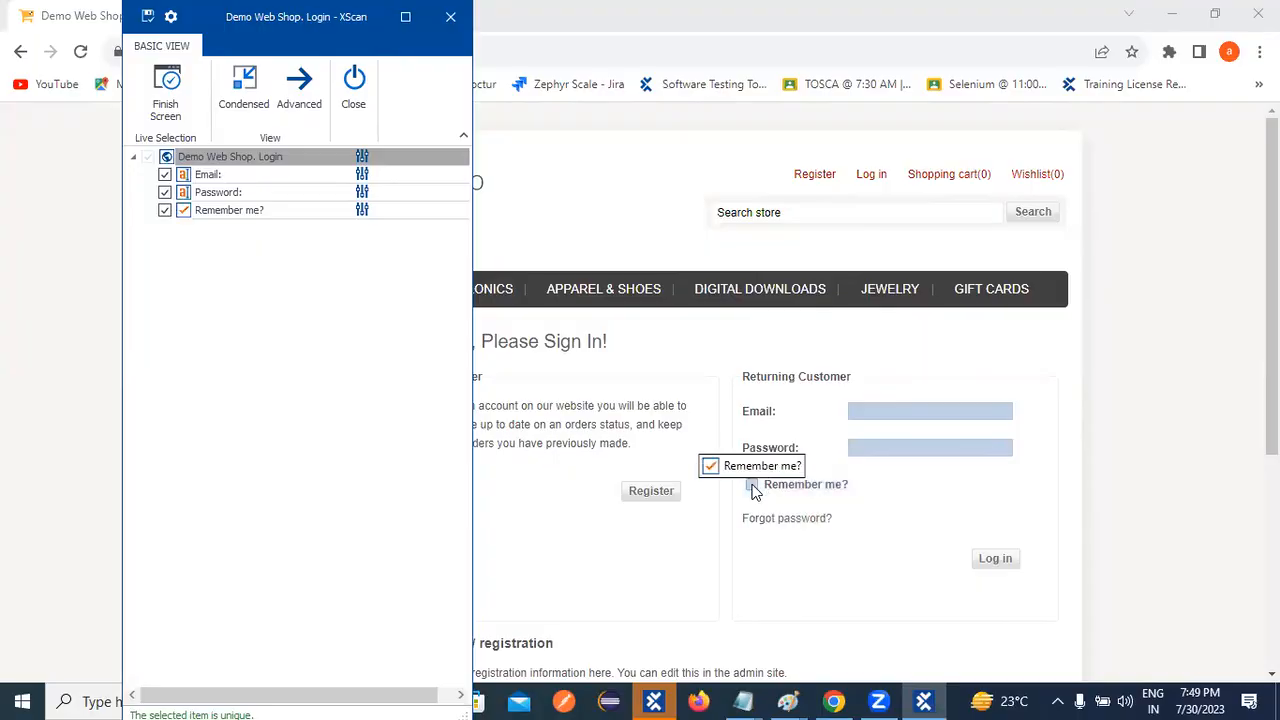
click(755, 487)
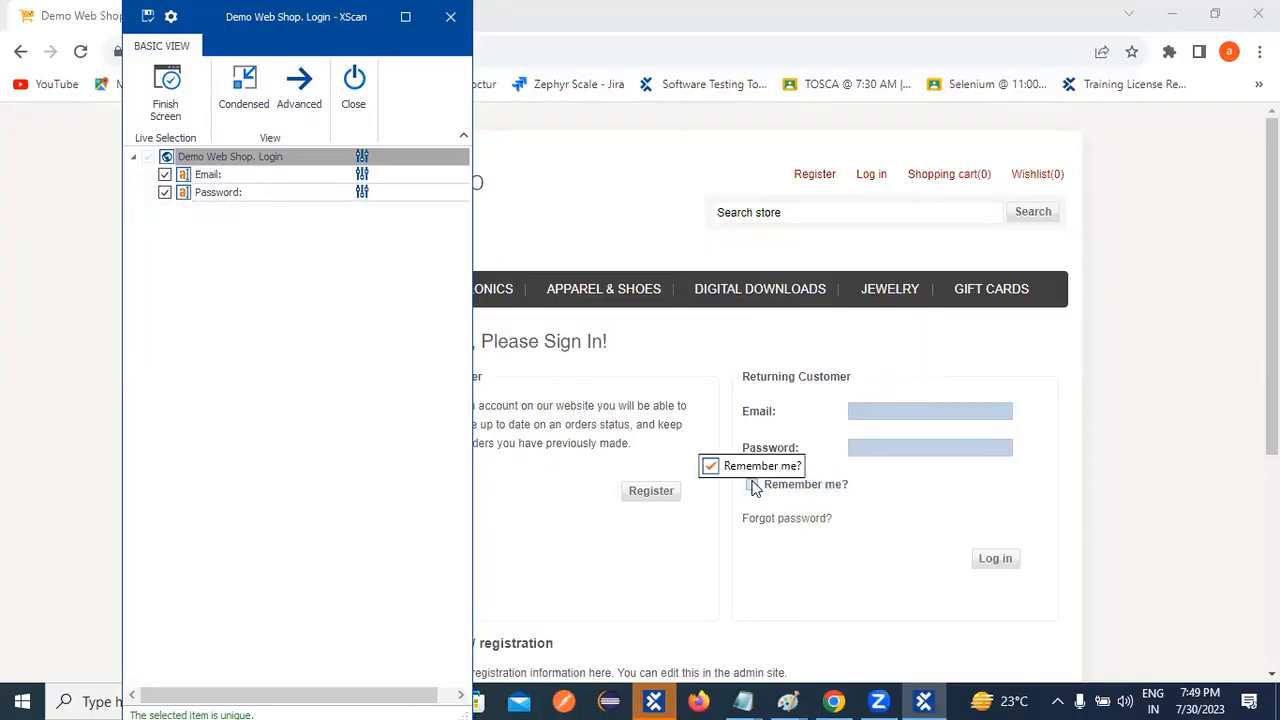
click(755, 487)
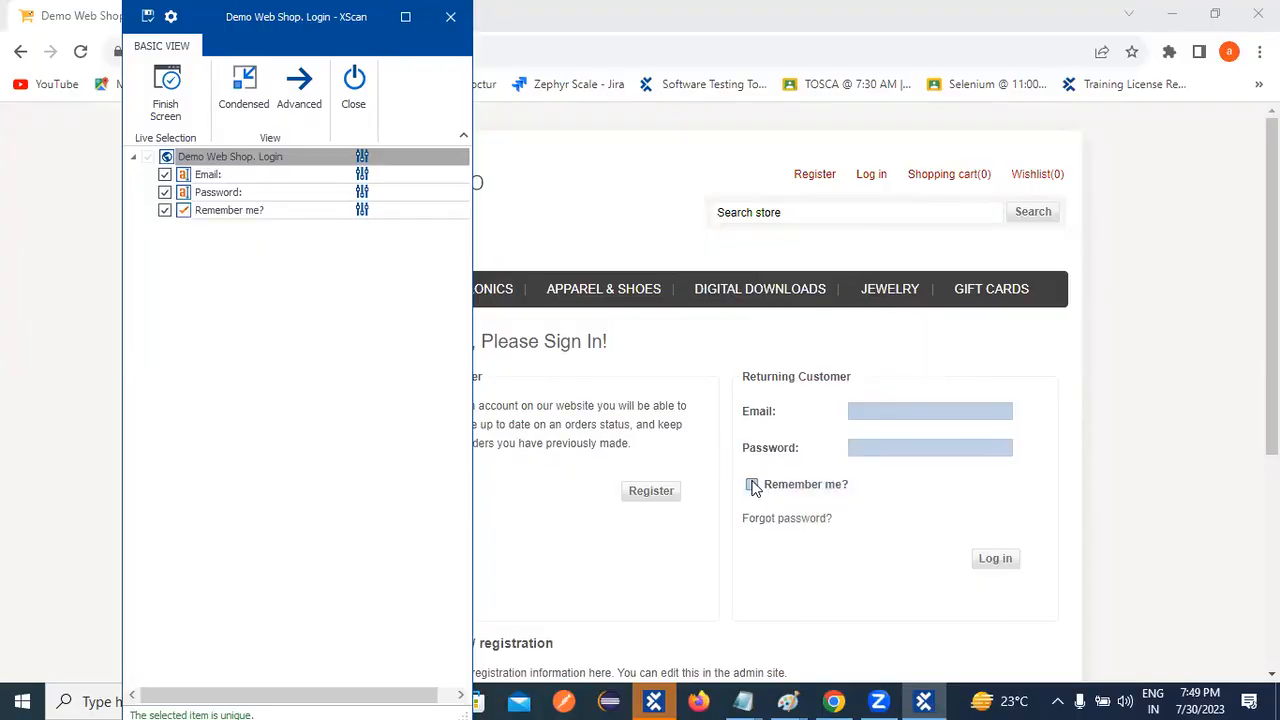
click(755, 487)
click(755, 487)
click(995, 560)
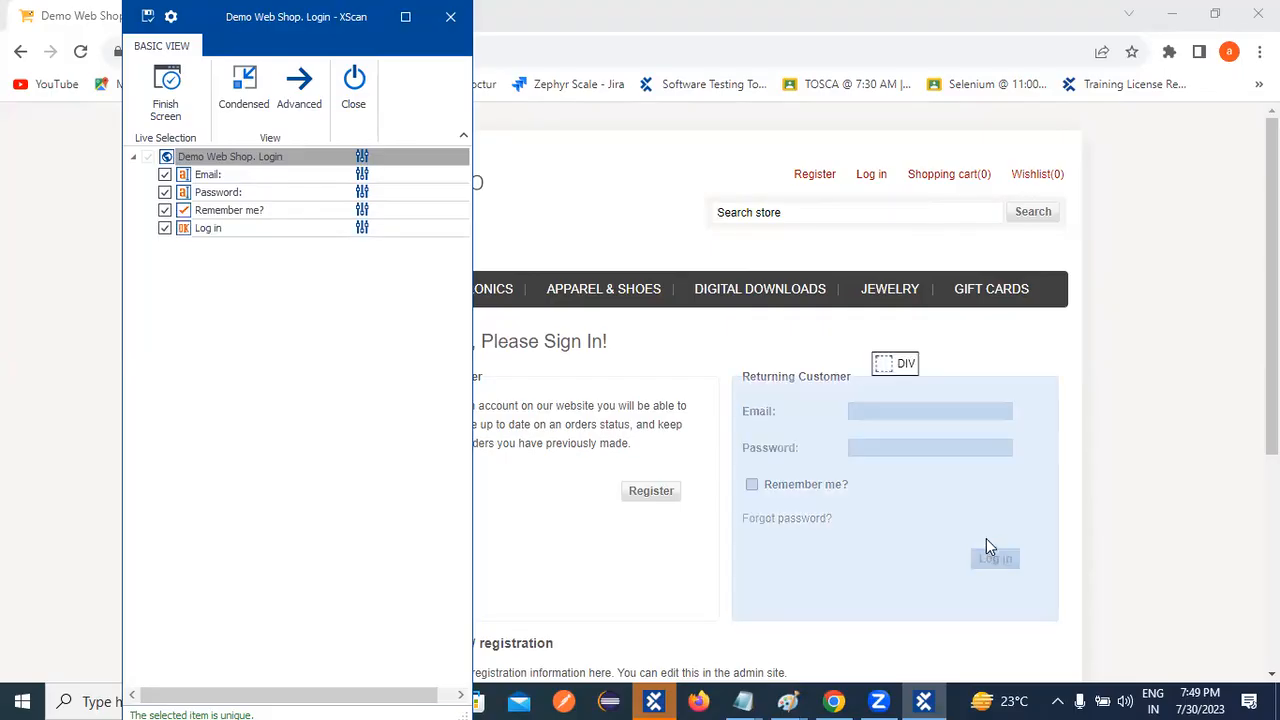
Step: Save the scanned login module, close XScan and switch back to Tosca Commander
click(147, 19)
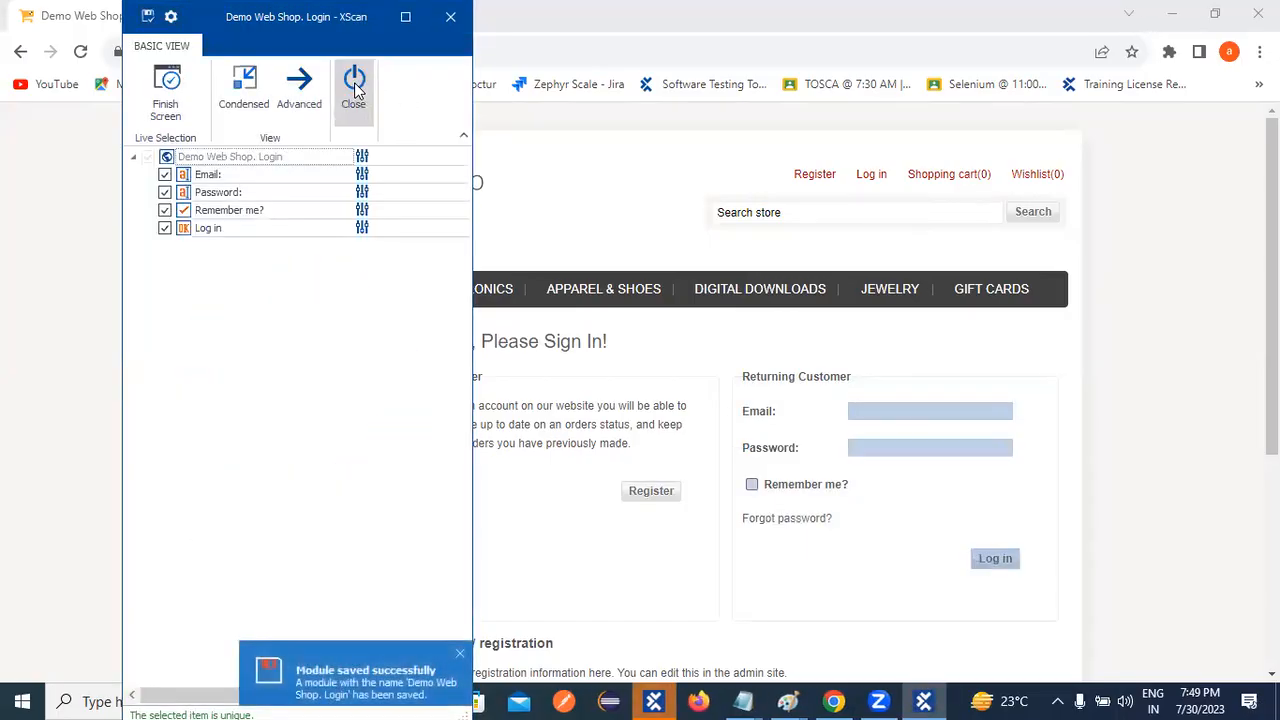
click(355, 85)
click(660, 701)
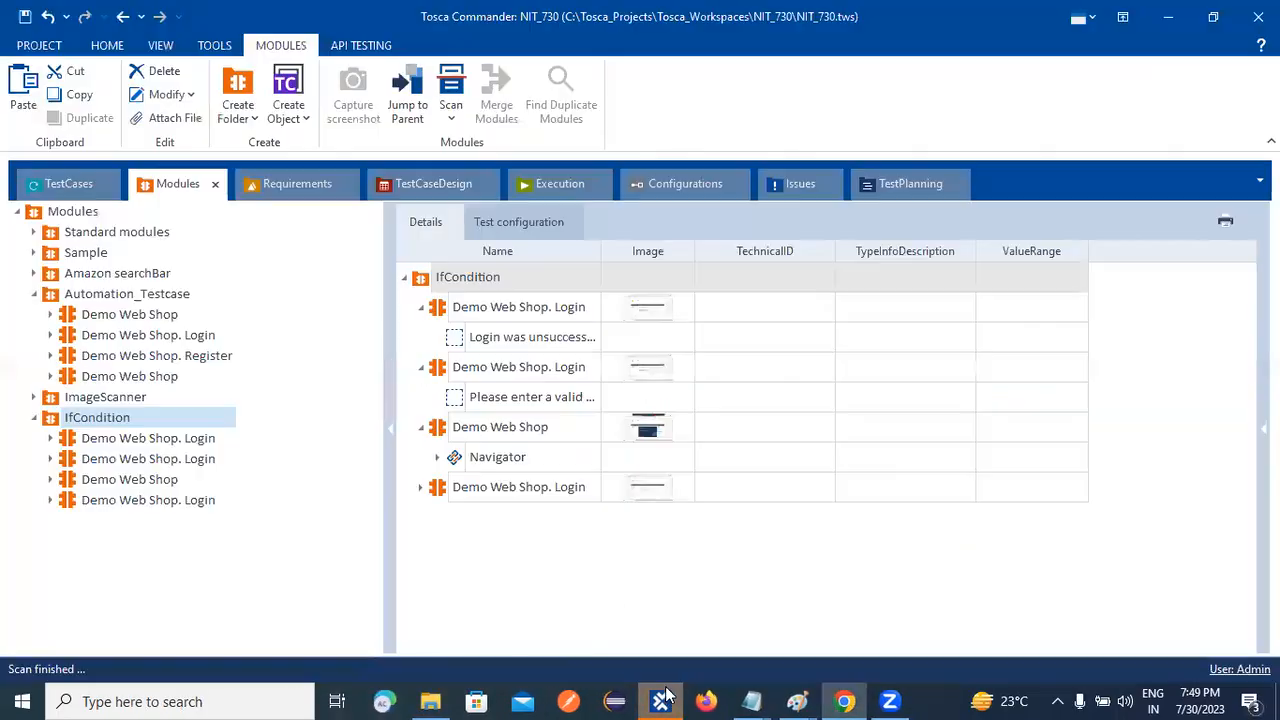
Step: Add the newly scanned Demo Web Shop. Login module to TC_01's Process folder and show its test step values
click(51, 500)
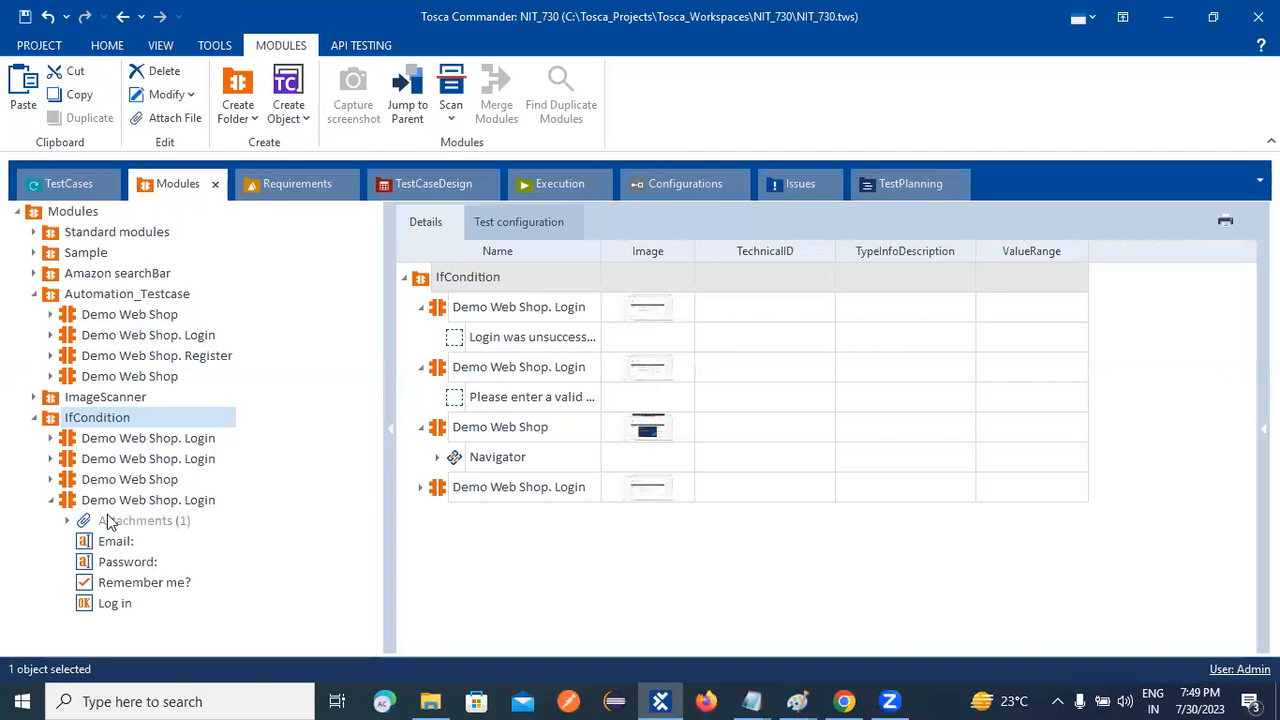
drag(75, 503, 76, 466)
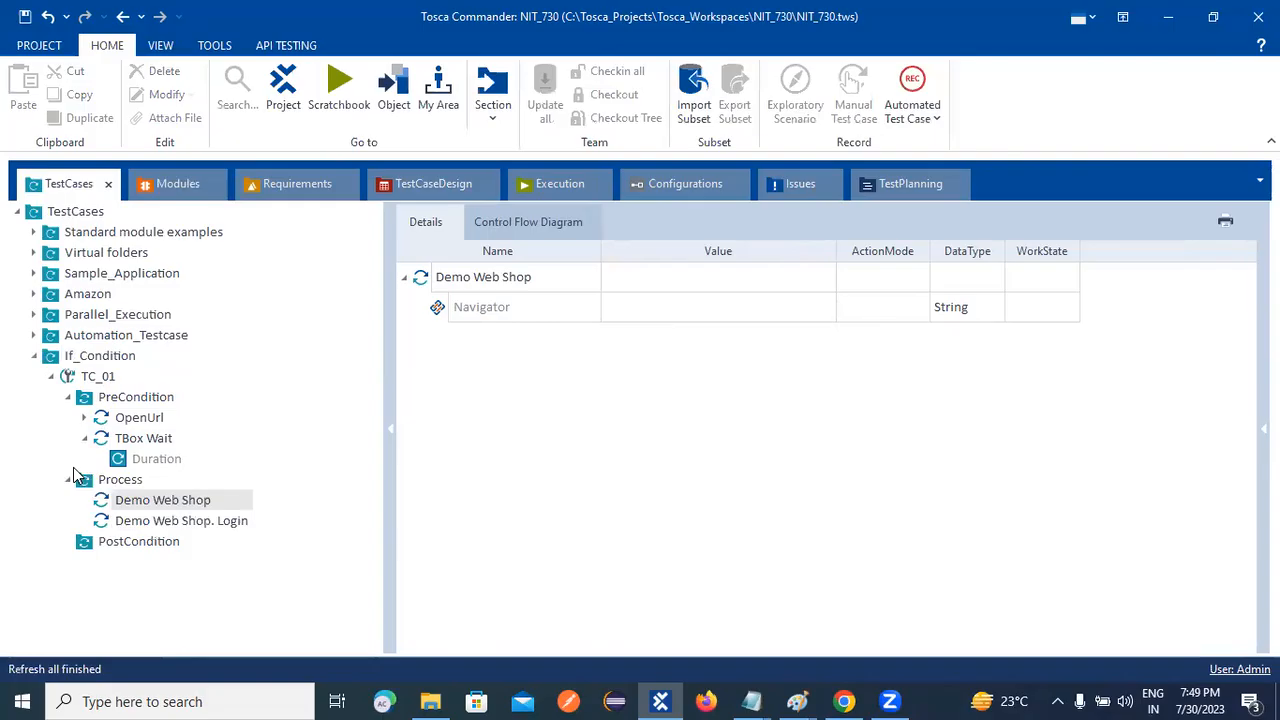
click(180, 522)
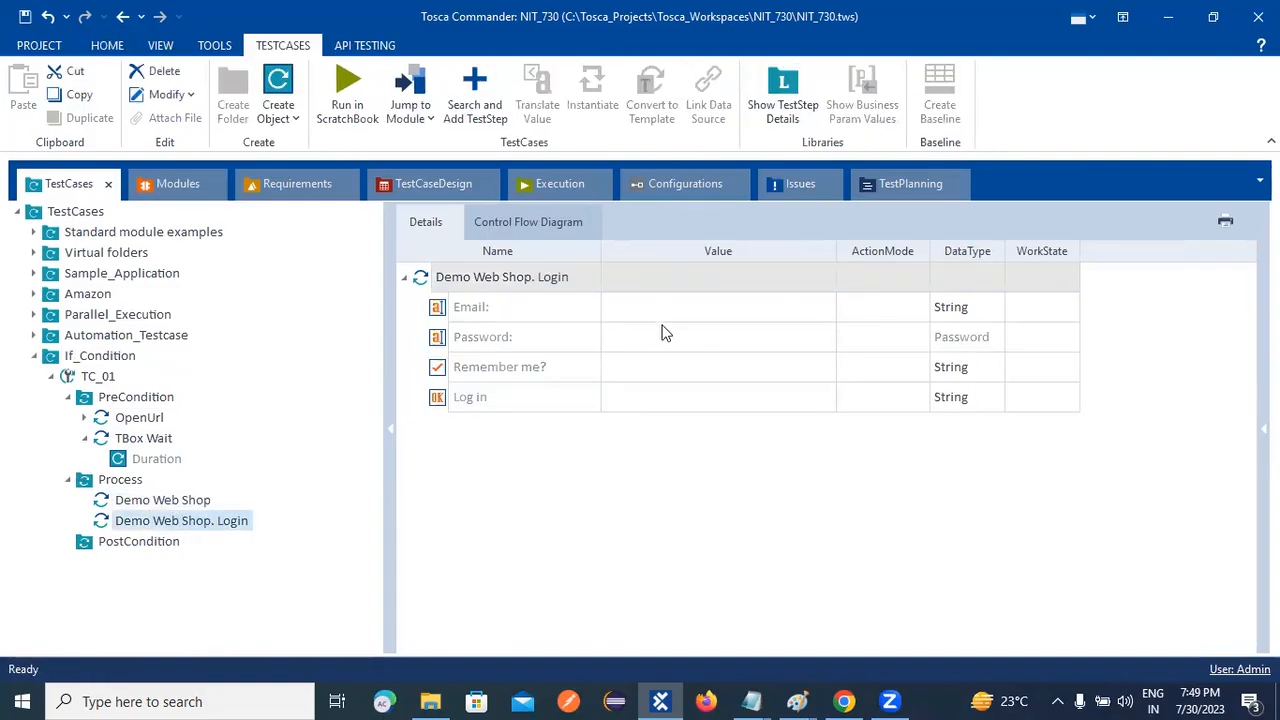
Step: Add a CloseBrowser test step to the PostCondition folder and set its Title to Demo*
right_click(120, 543)
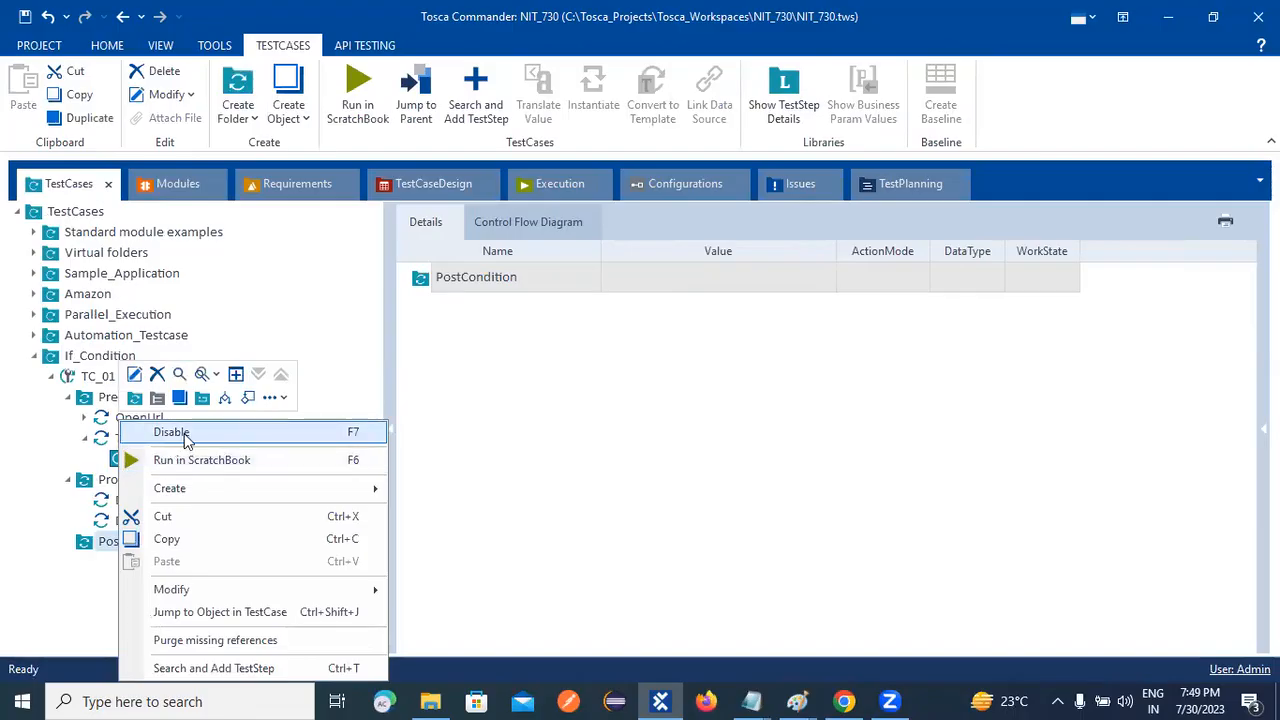
click(229, 667)
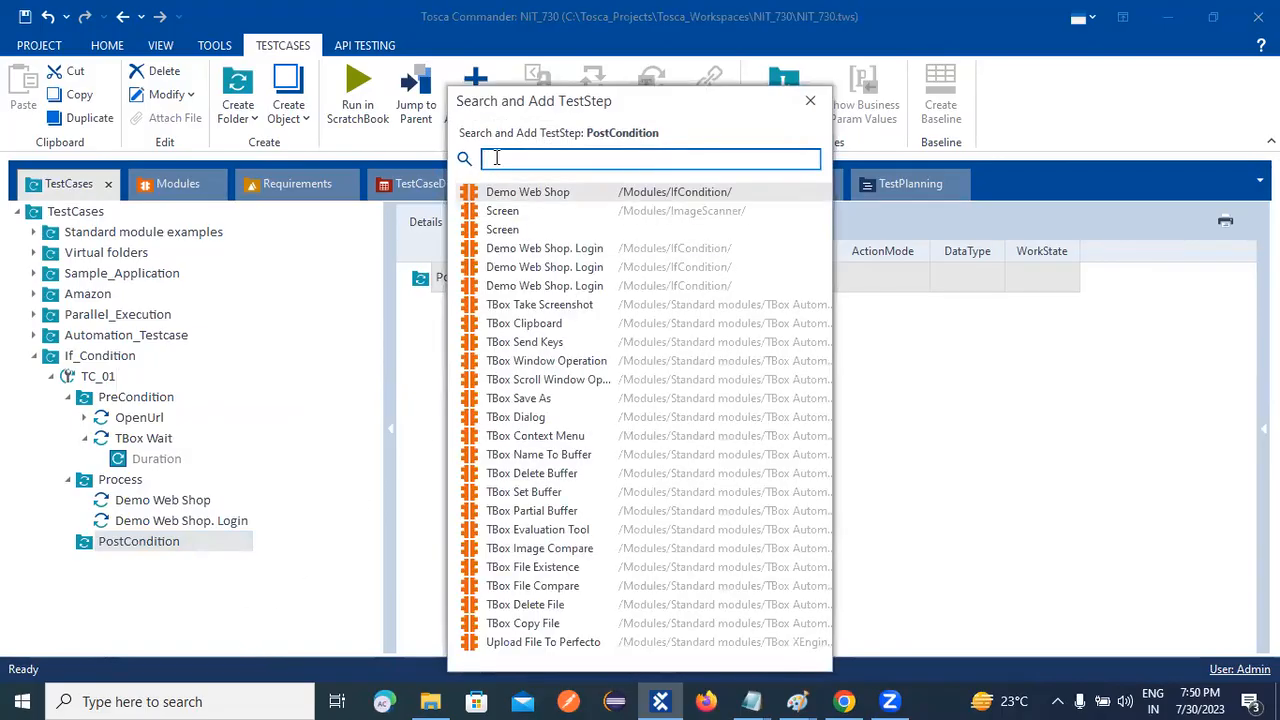
text(clo)
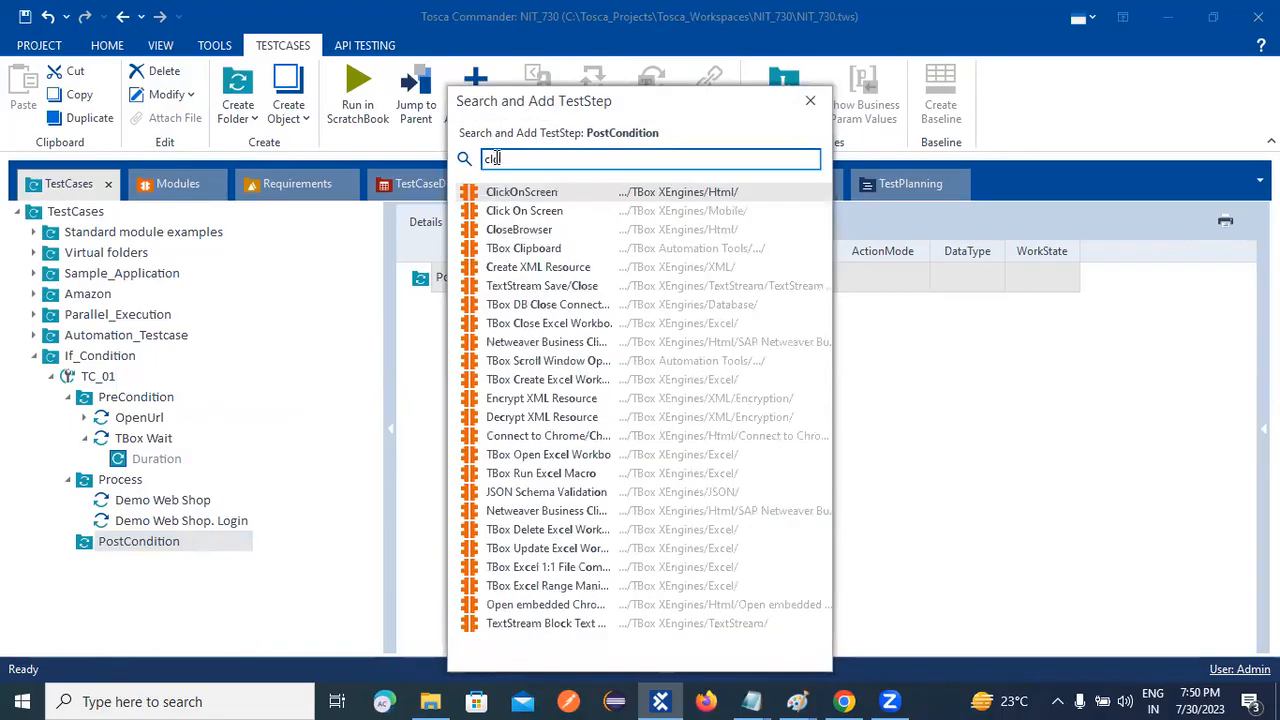
double_click(538, 230)
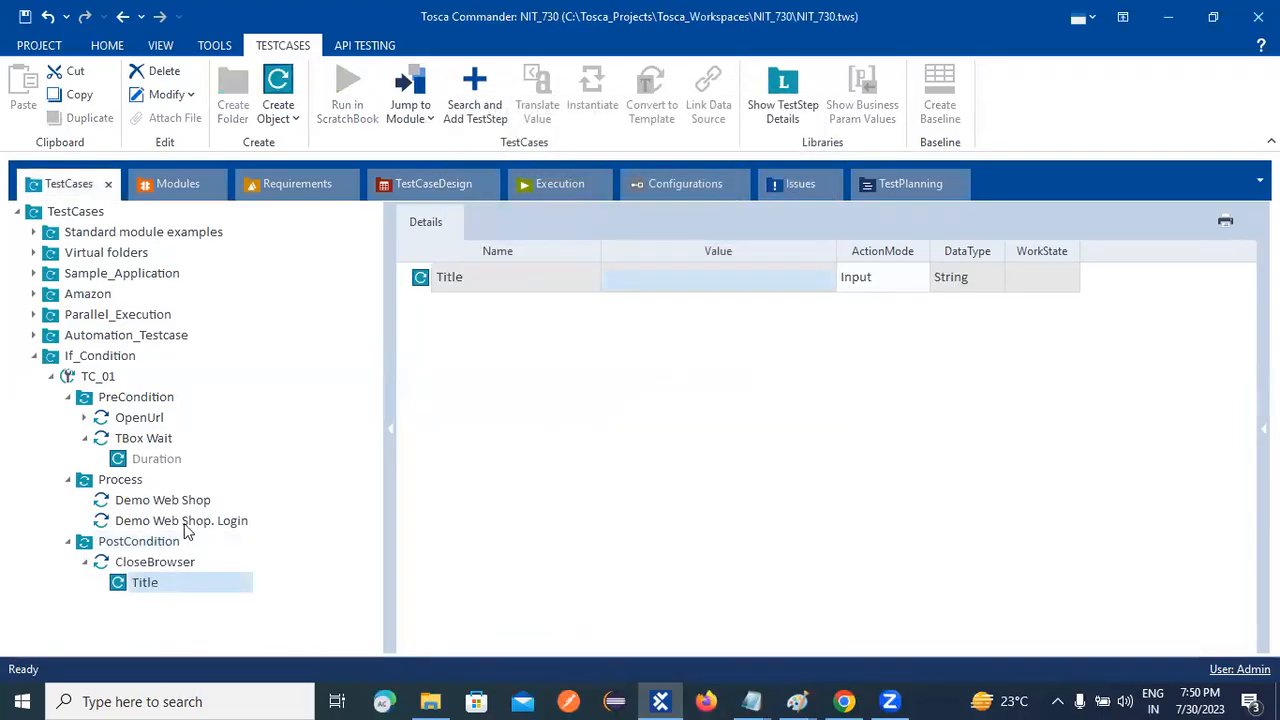
click(628, 276)
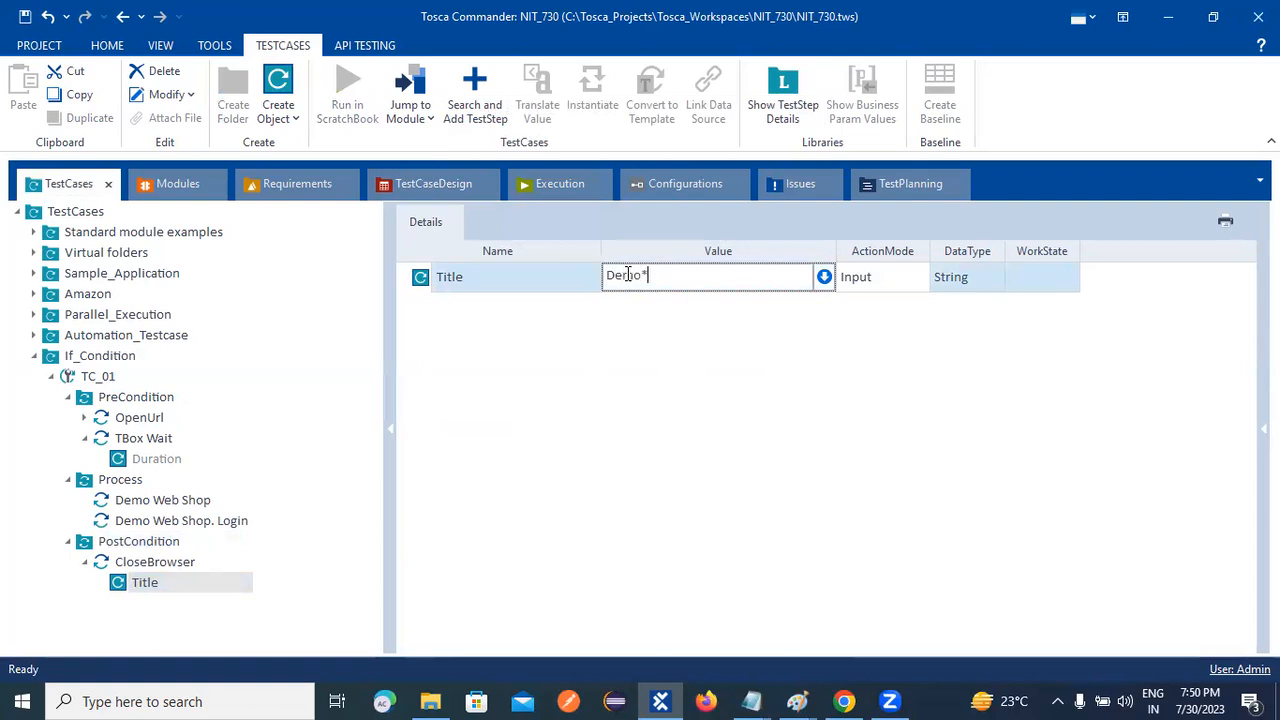
click(626, 371)
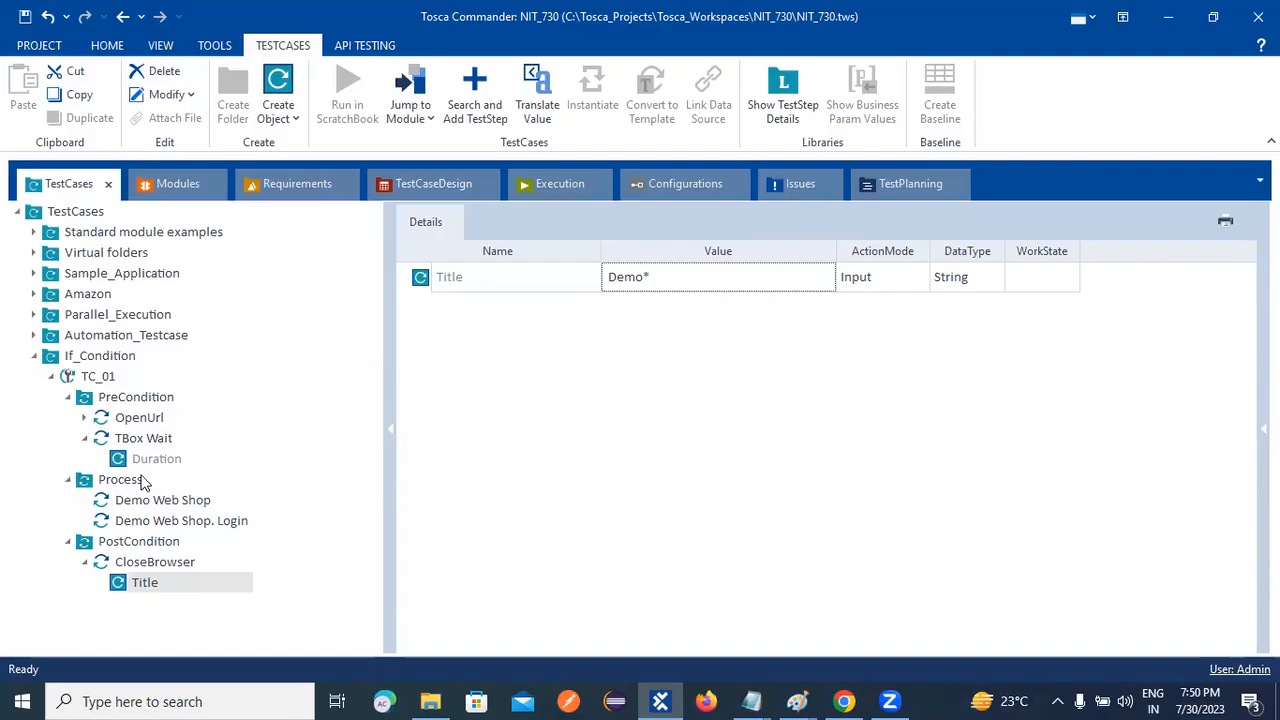
right_click(79, 480)
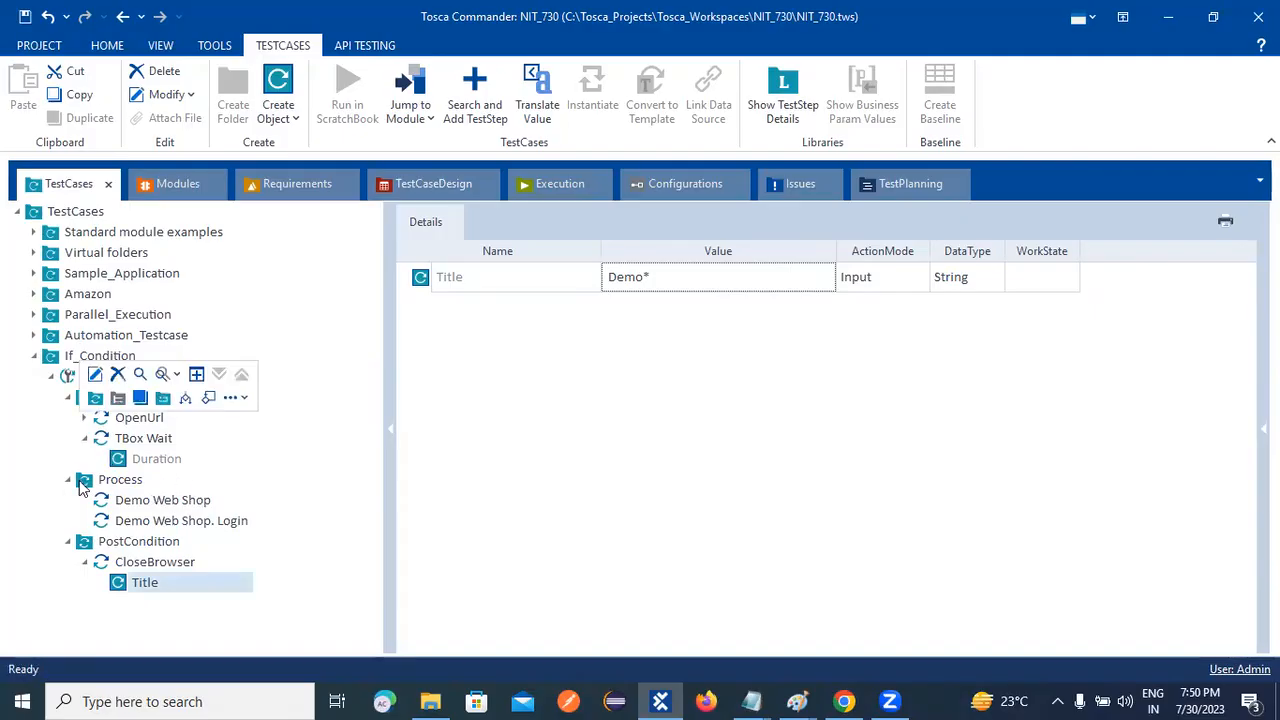
click(95, 401)
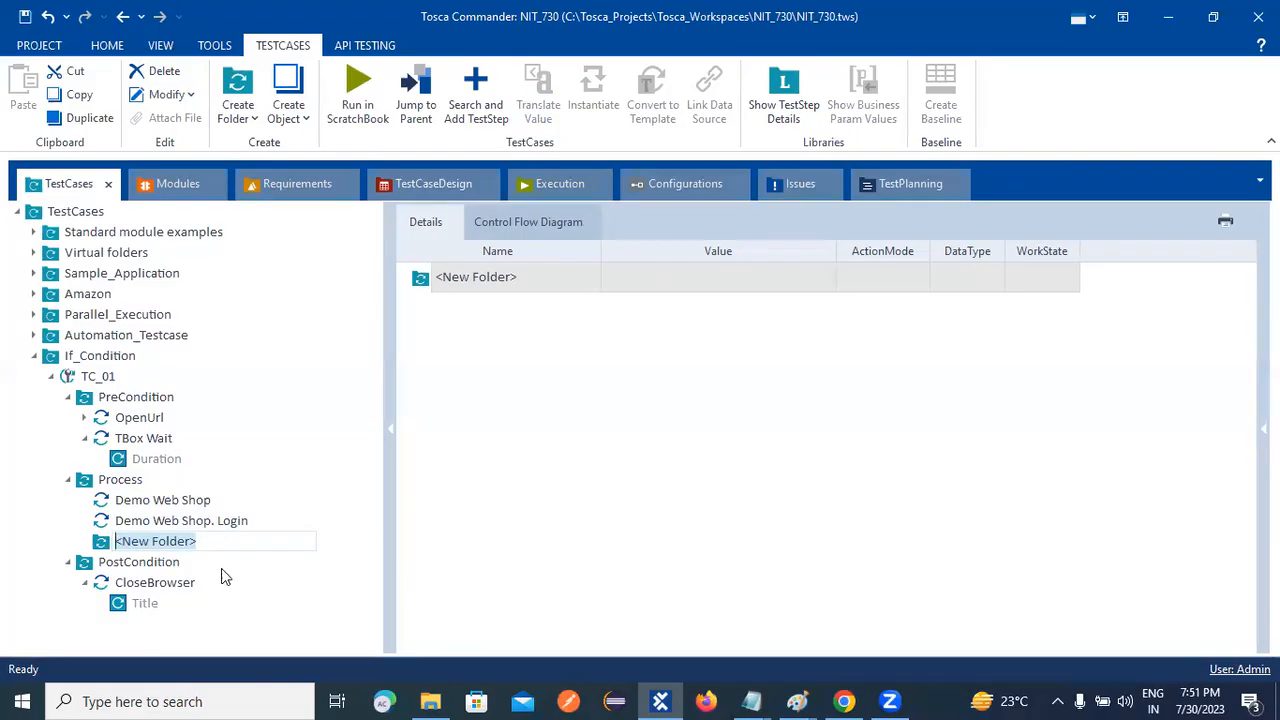
right_click(100, 550)
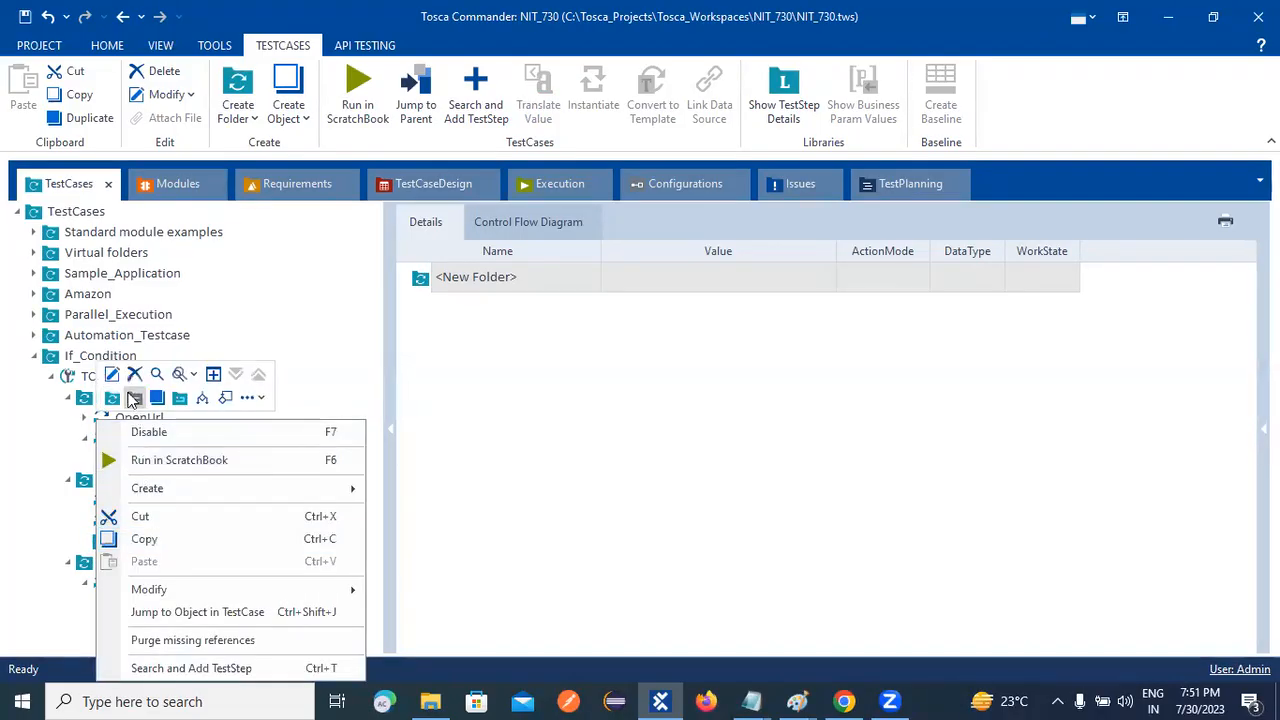
click(134, 375)
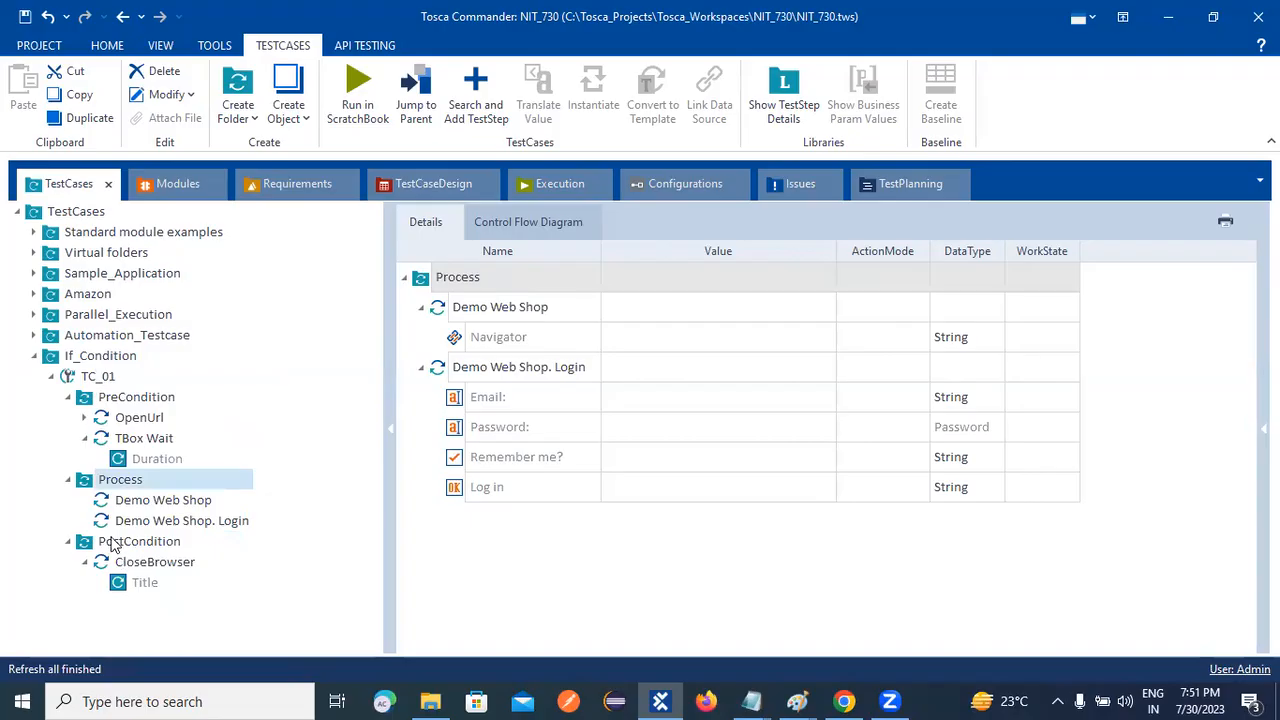
Step: Delete the PostCondition folder from TC_01 and create two new folders directly under the test case
right_click(112, 541)
click(150, 375)
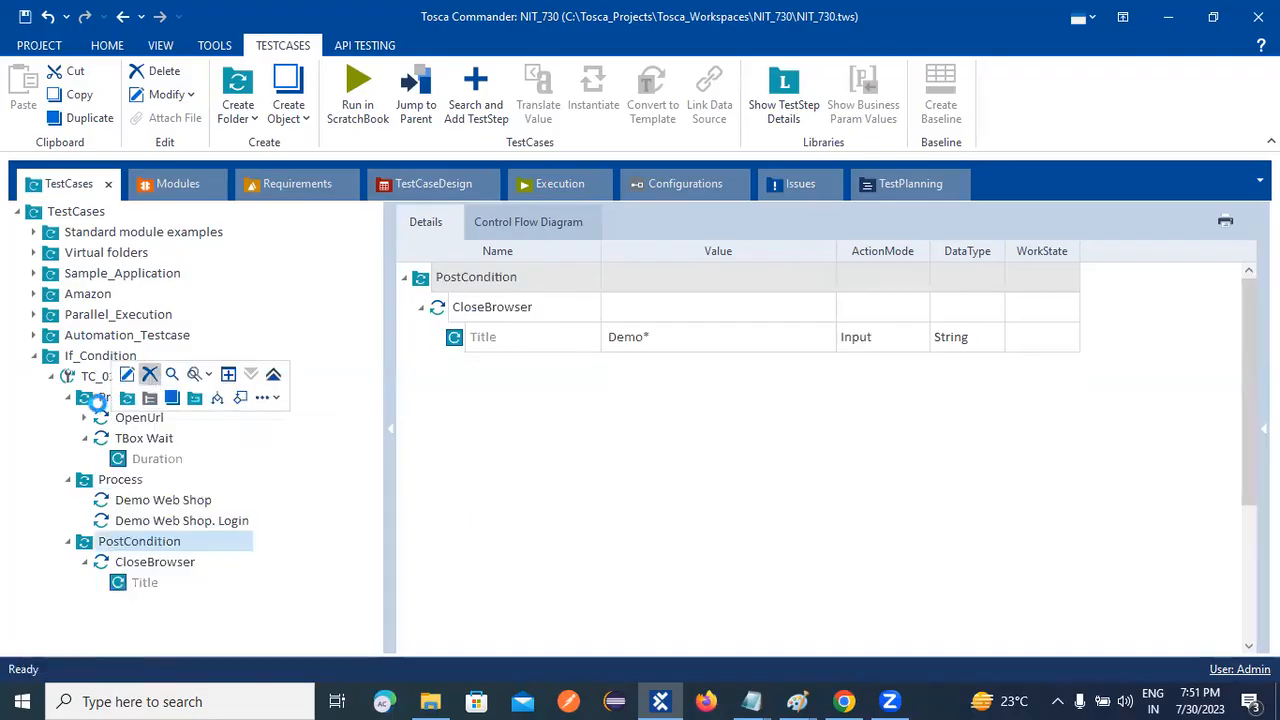
click(95, 375)
right_click(95, 375)
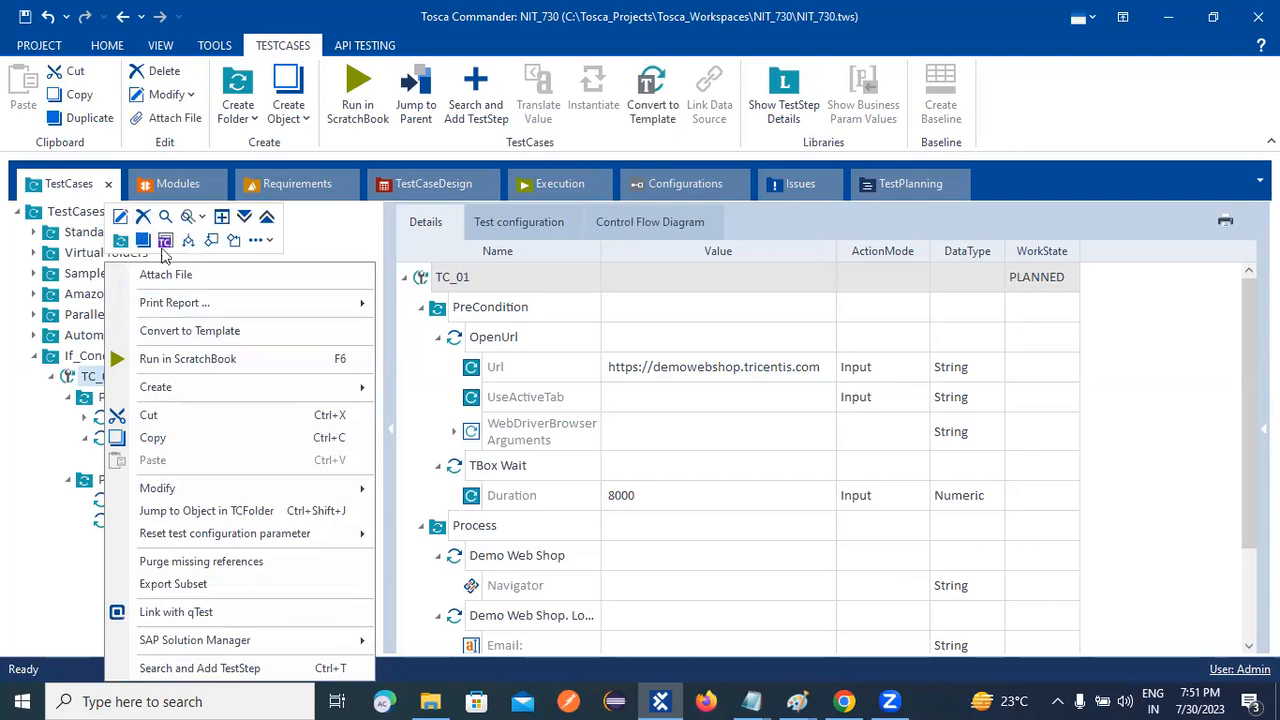
click(143, 241)
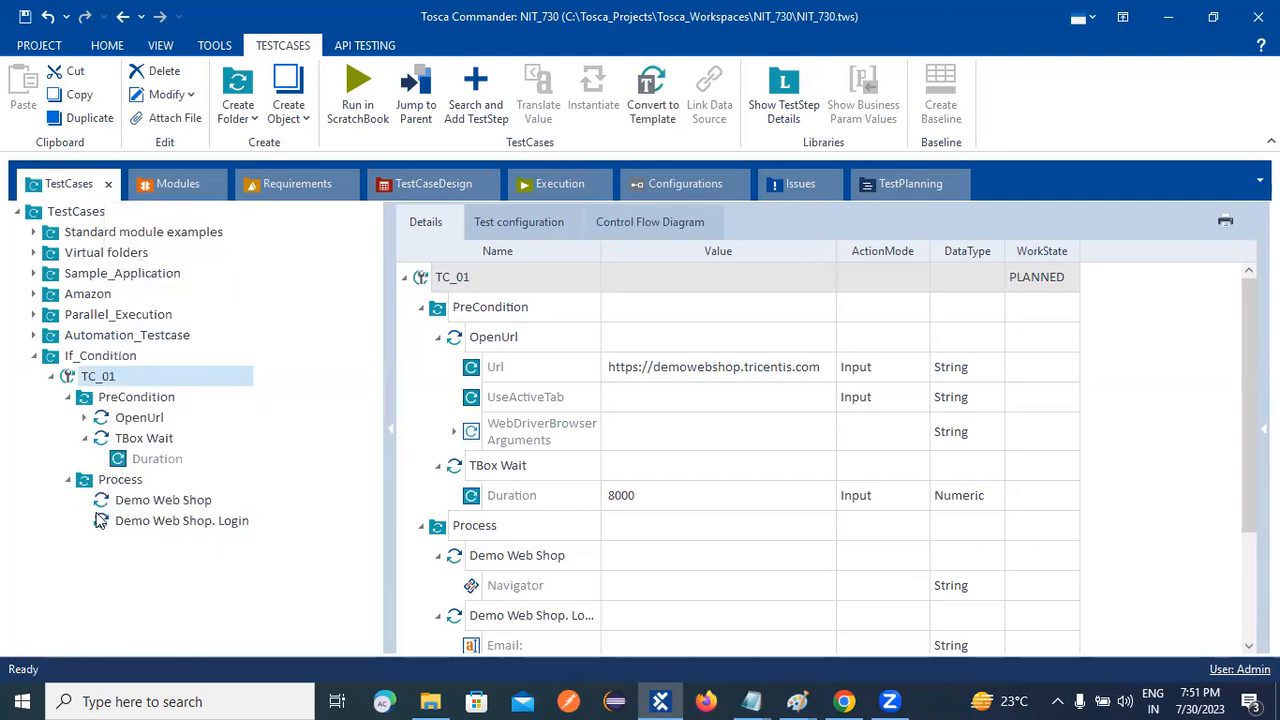
right_click(95, 376)
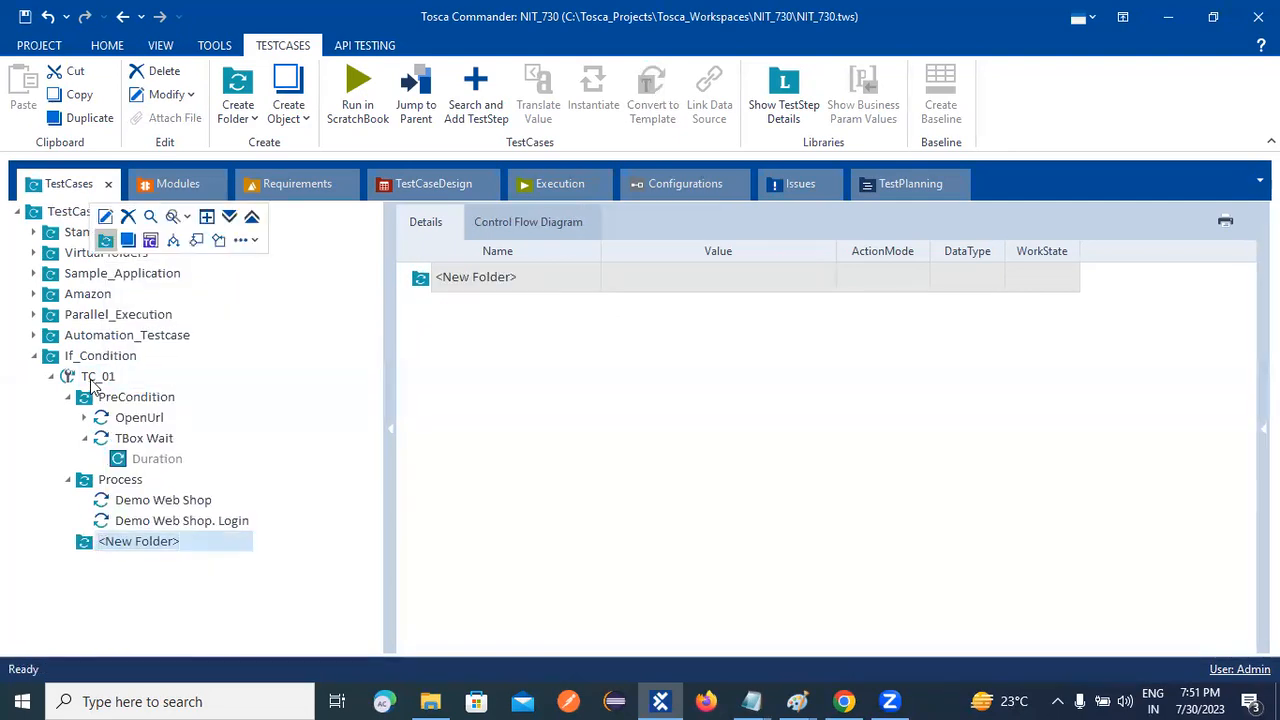
click(105, 240)
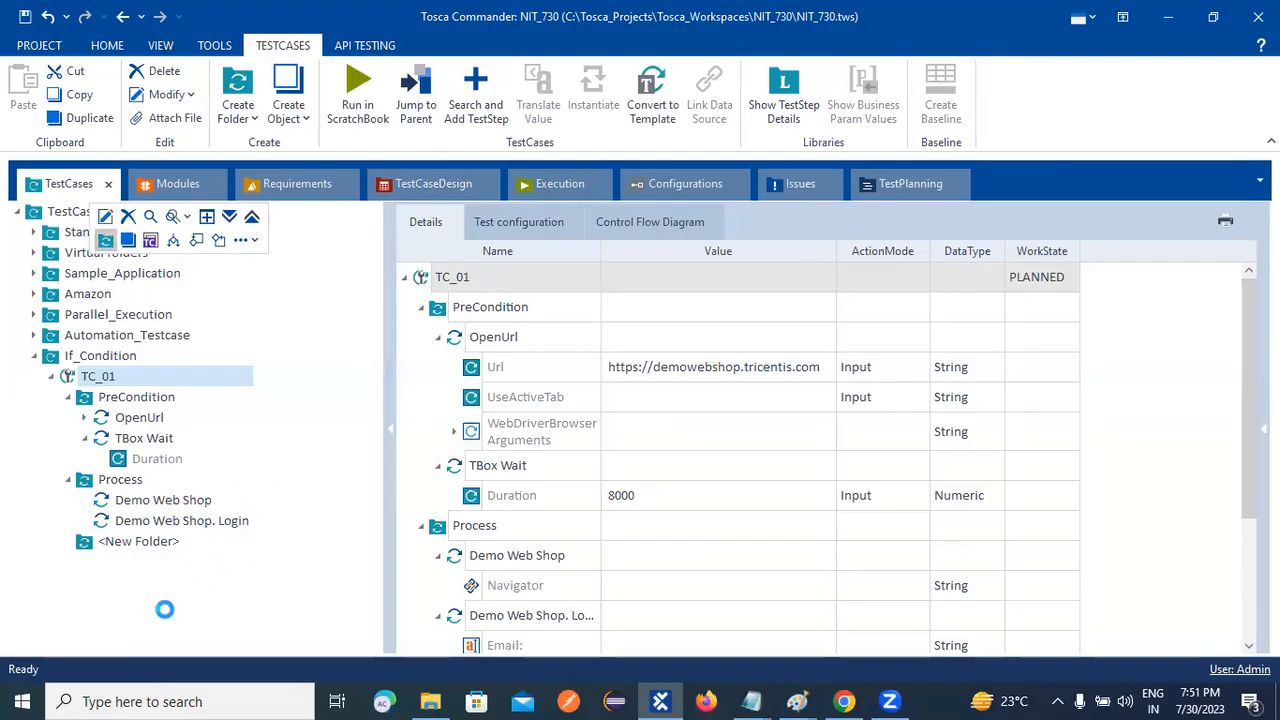
Step: Rename the first new folder under TC_01 as Verify
right_click(143, 549)
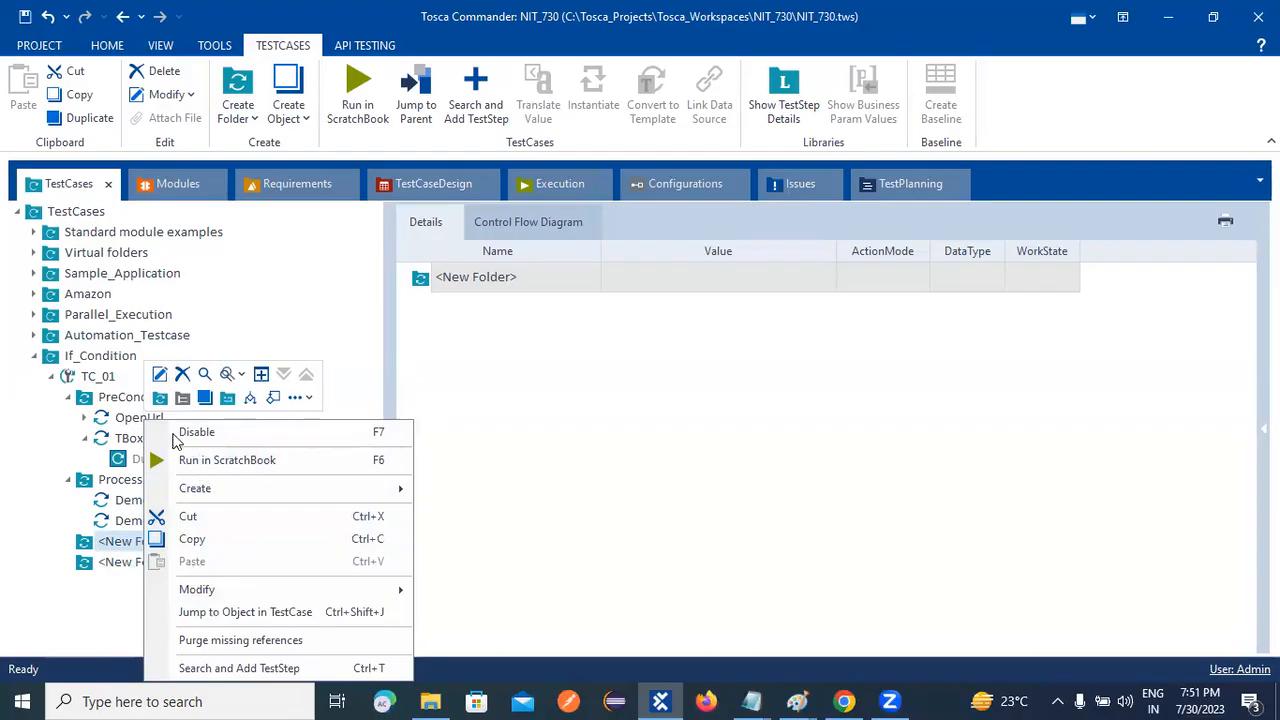
click(160, 376)
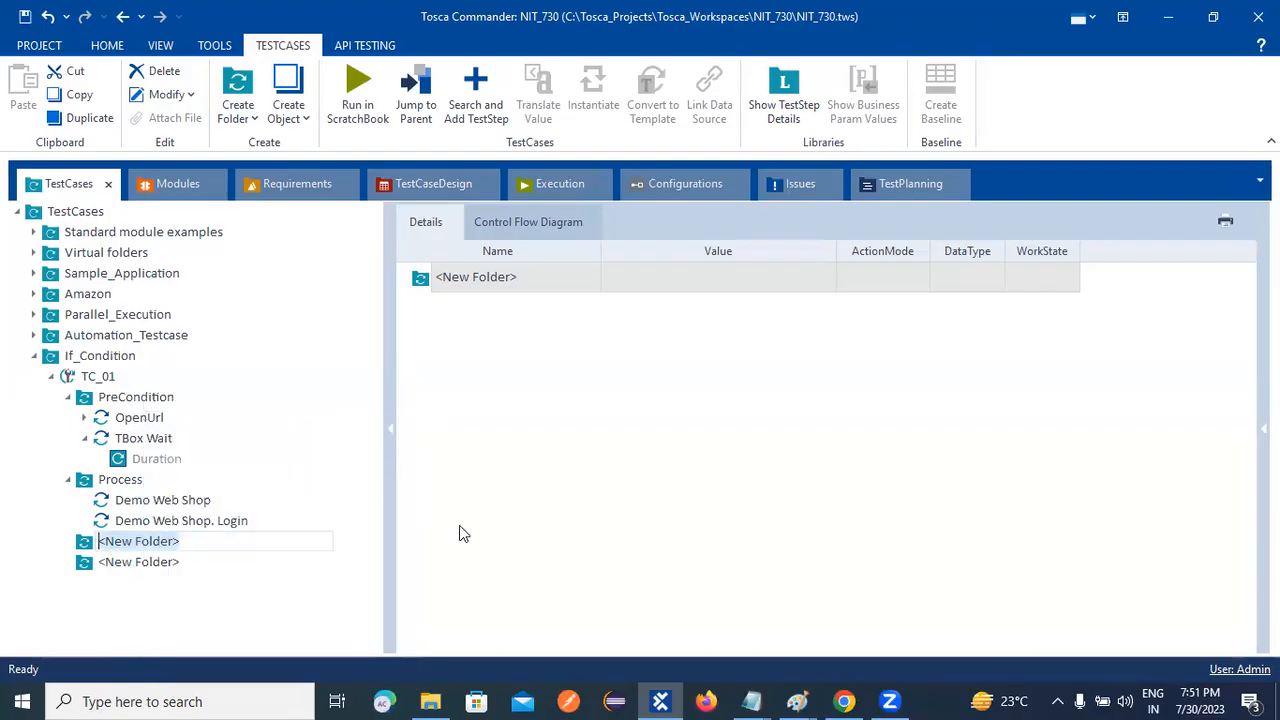
text(Verify)
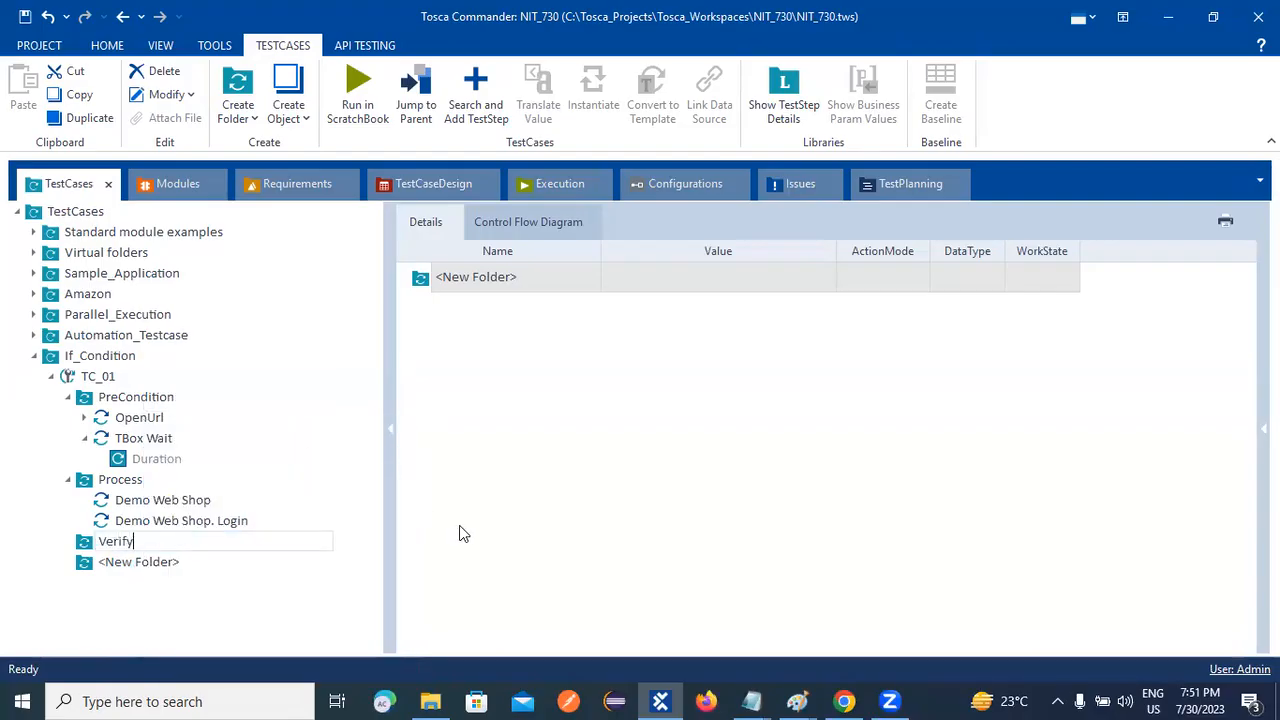
Step: Rename the remaining new folder under TC_01 as PostCondition and collapse the PreCondition and Process folders
right_click(117, 566)
right_click(119, 565)
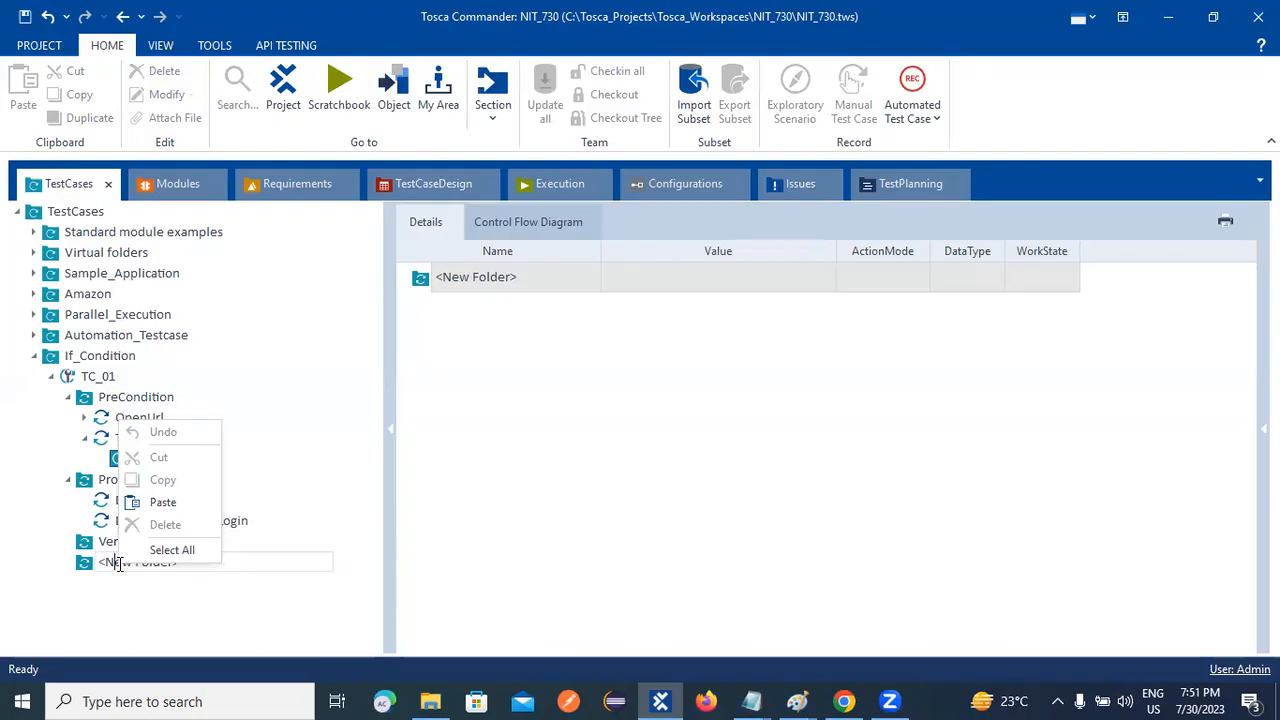
click(327, 566)
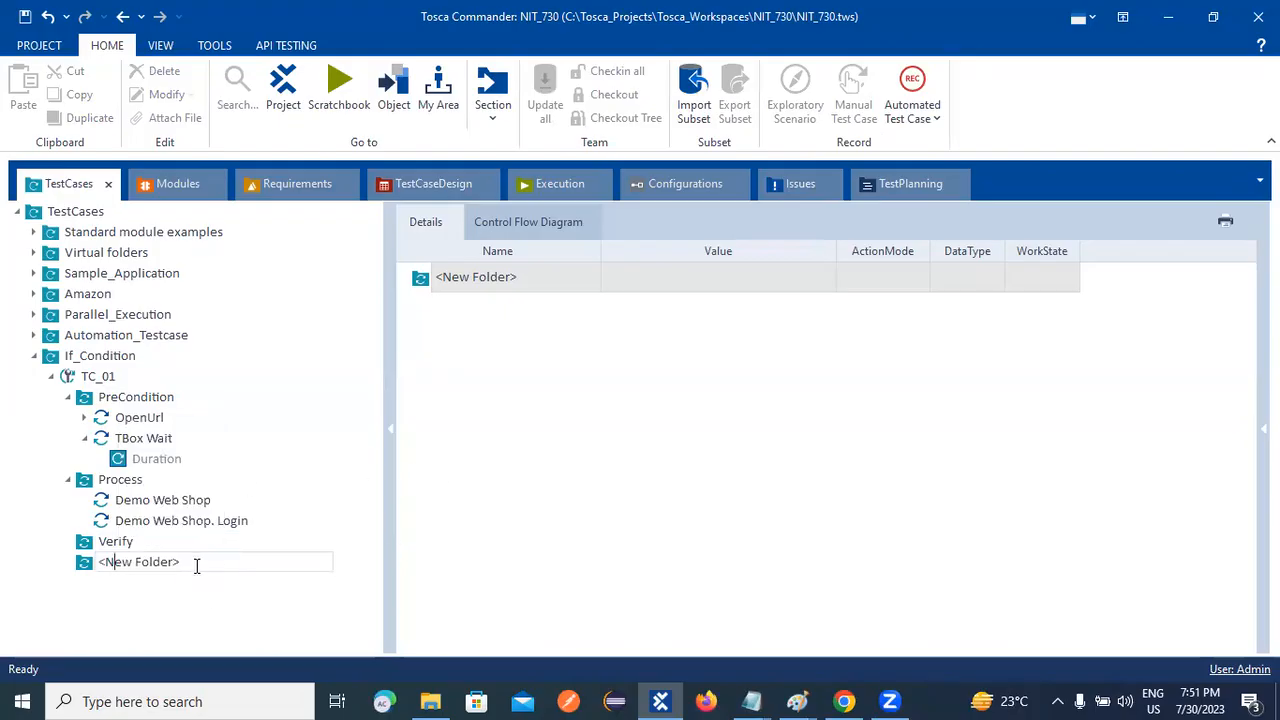
key(BackSpace)
key(BackSpace)
key(BackSpace)
key(BackSpace)
key(BackSpace)
key(BackSpace)
key(BackSpace)
key(BackSpace)
key(BackSpace)
key(BackSpace)
key(BackSpace)
text(PostCondition)
key(Return)
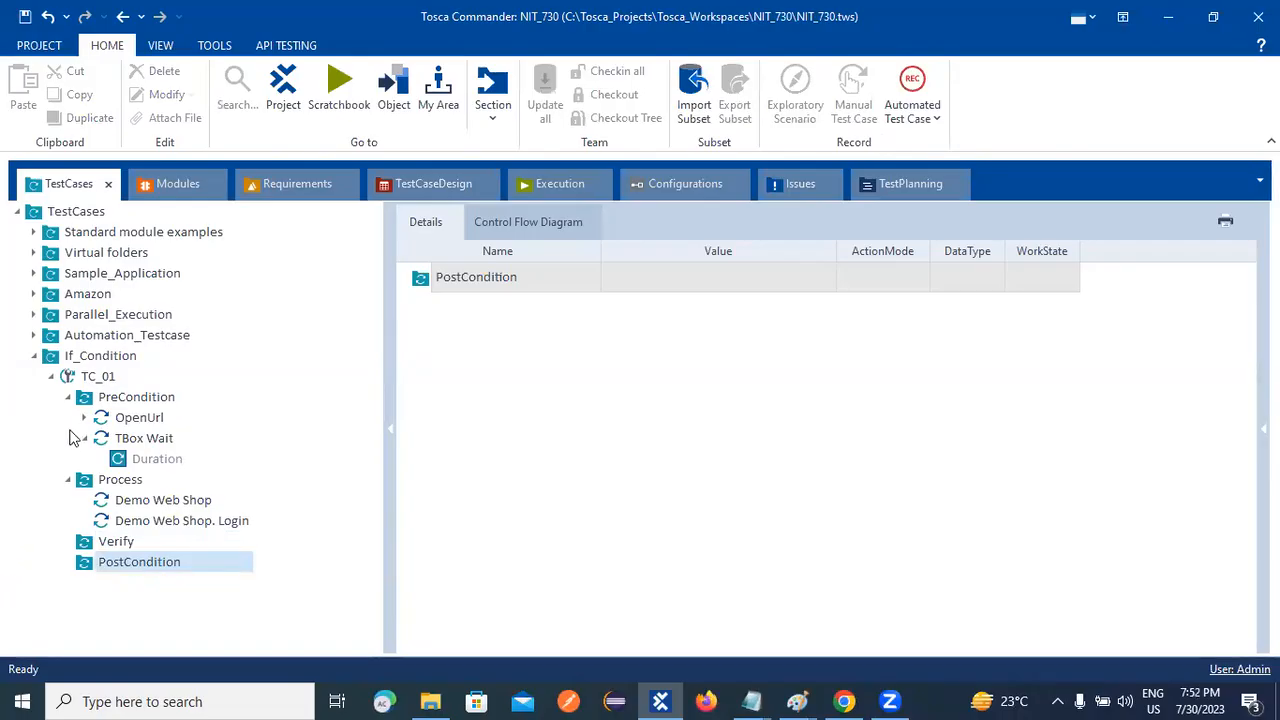
click(68, 397)
click(67, 417)
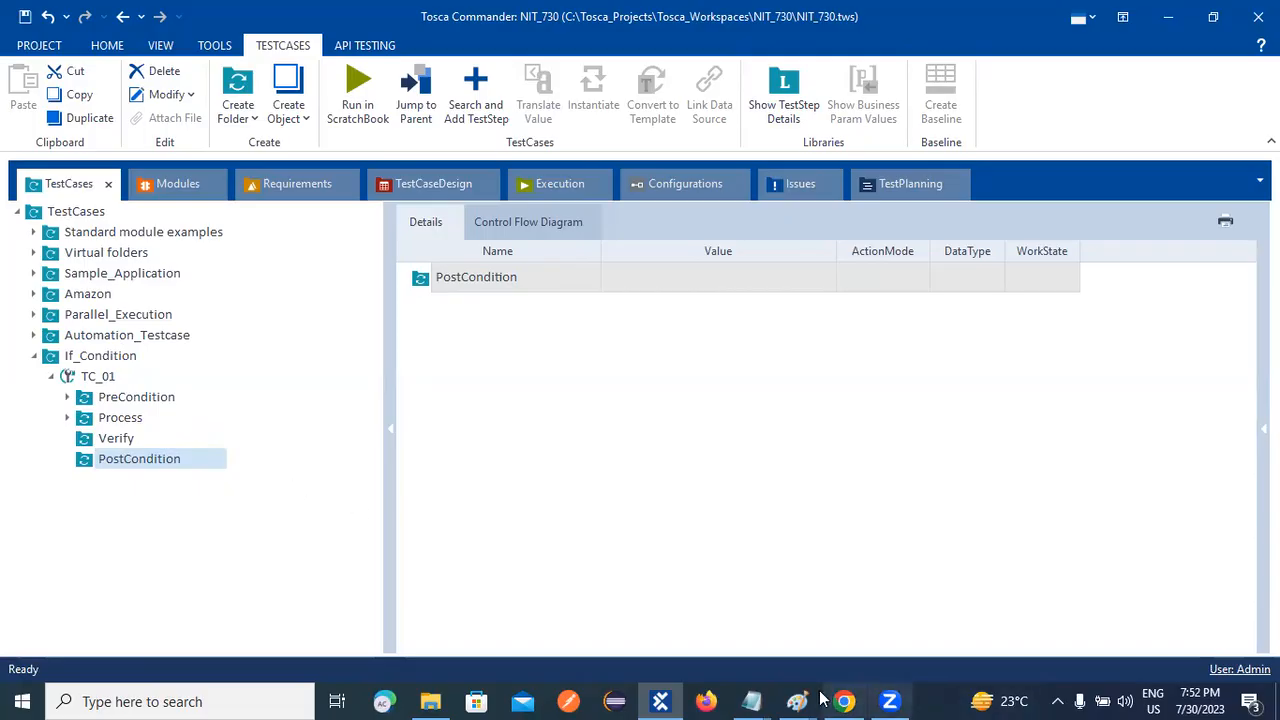
Step: Switch to the Paint window with the softwaretesting diagram and erase the whole diagram
click(790, 700)
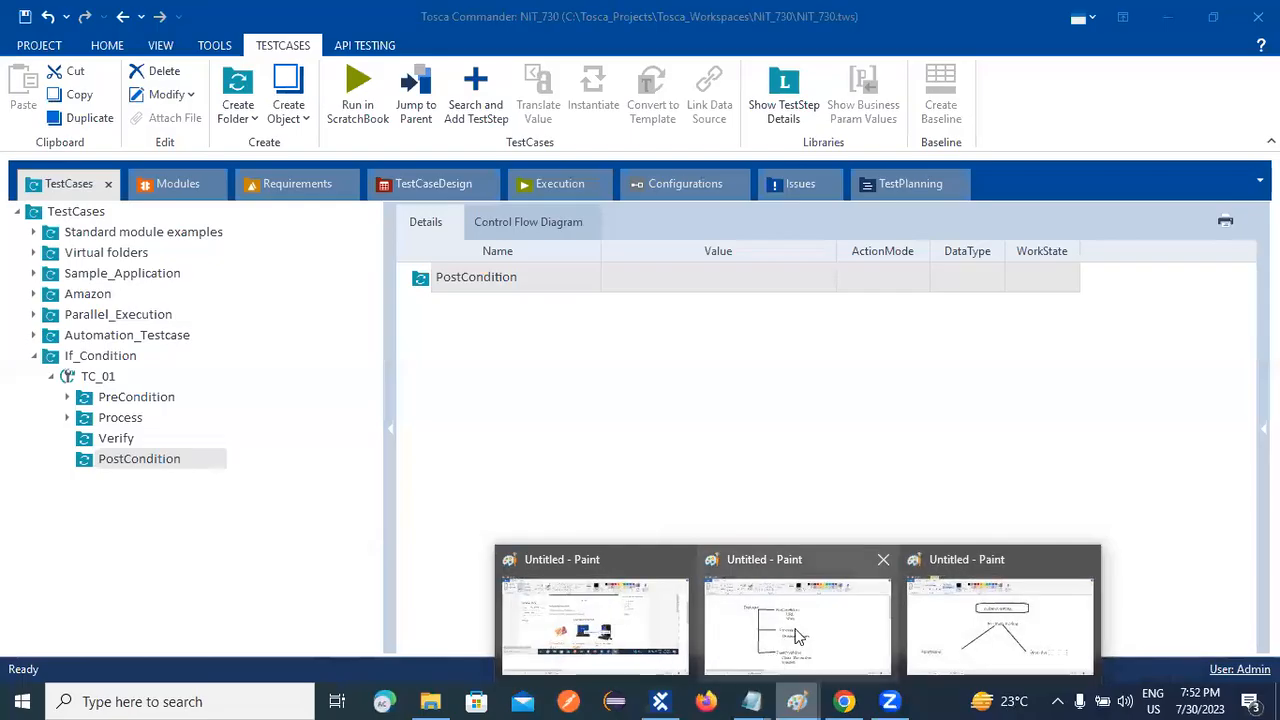
click(990, 643)
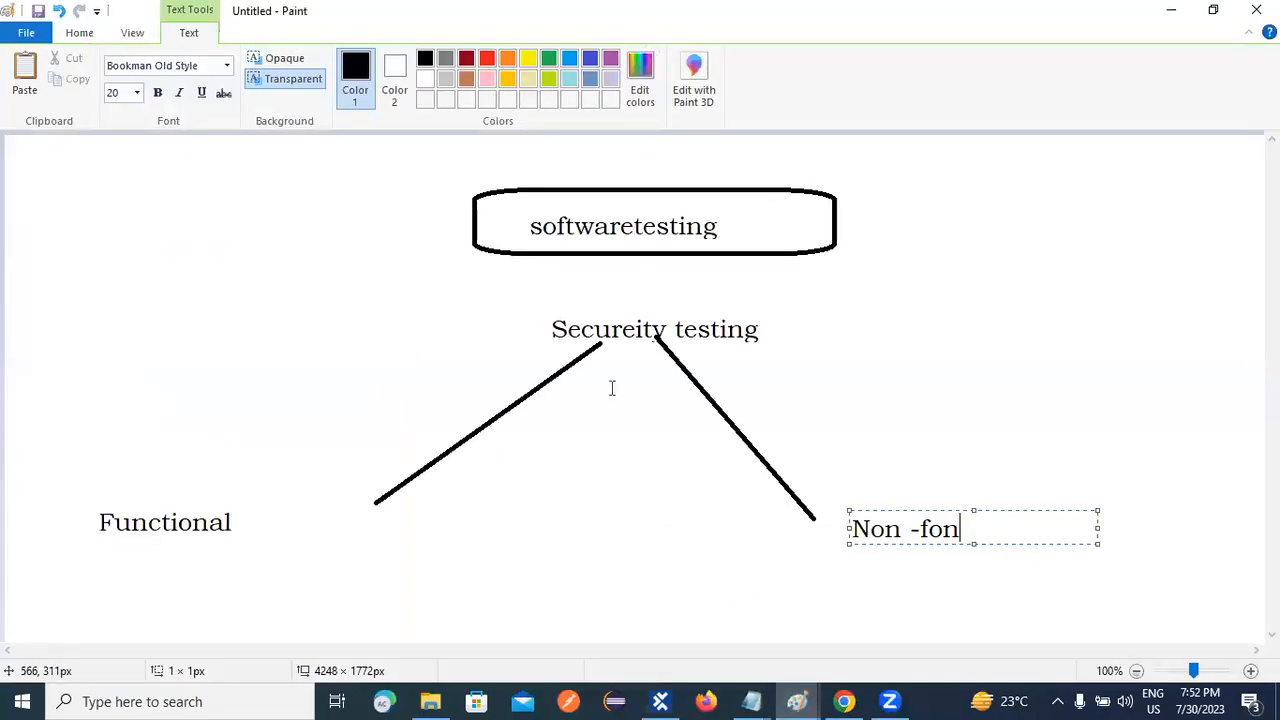
click(80, 35)
click(123, 68)
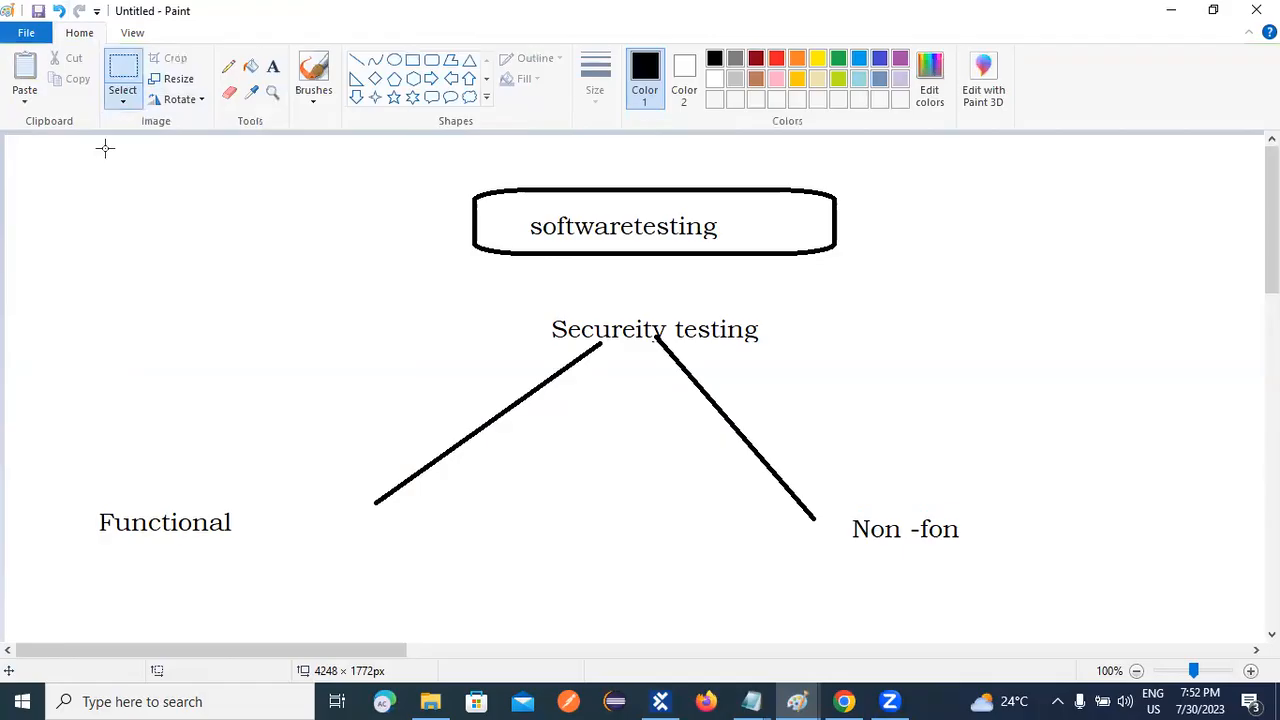
drag(28, 148, 993, 567)
key(Delete)
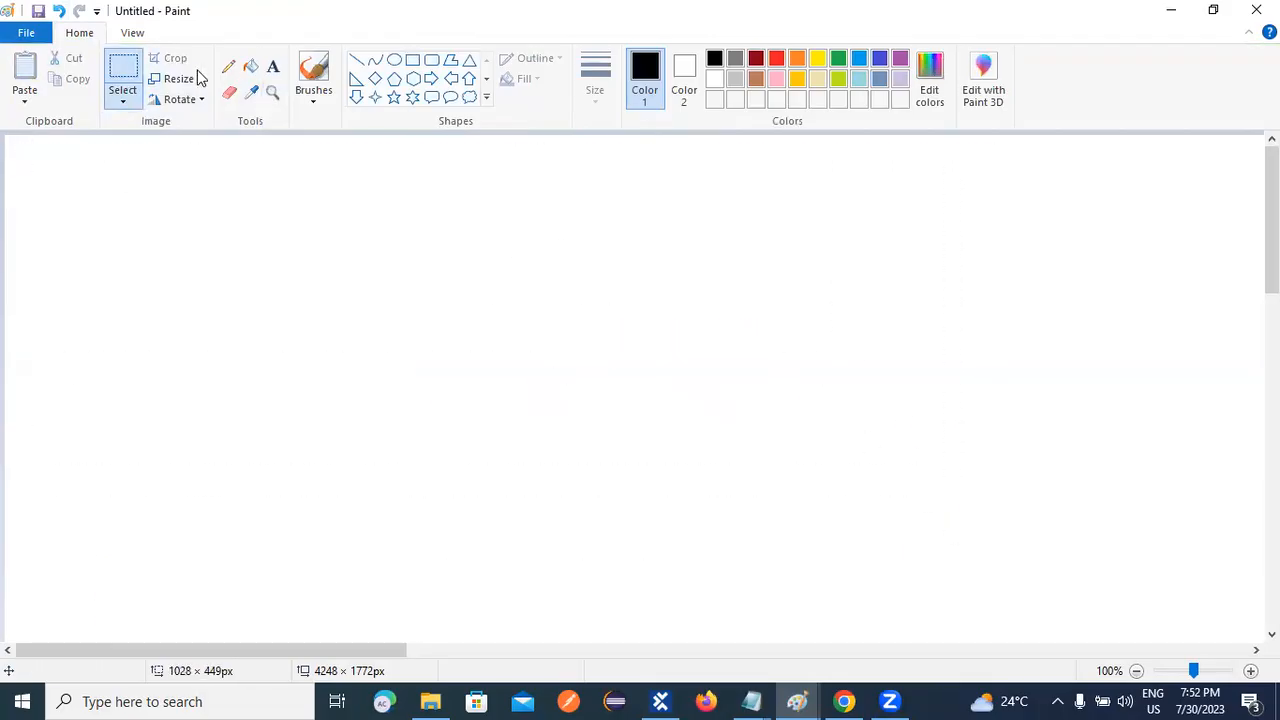
Step: Add a text box on the blank canvas with the lines "if" and "Condition===>True", separated by blank lines
click(273, 67)
click(270, 166)
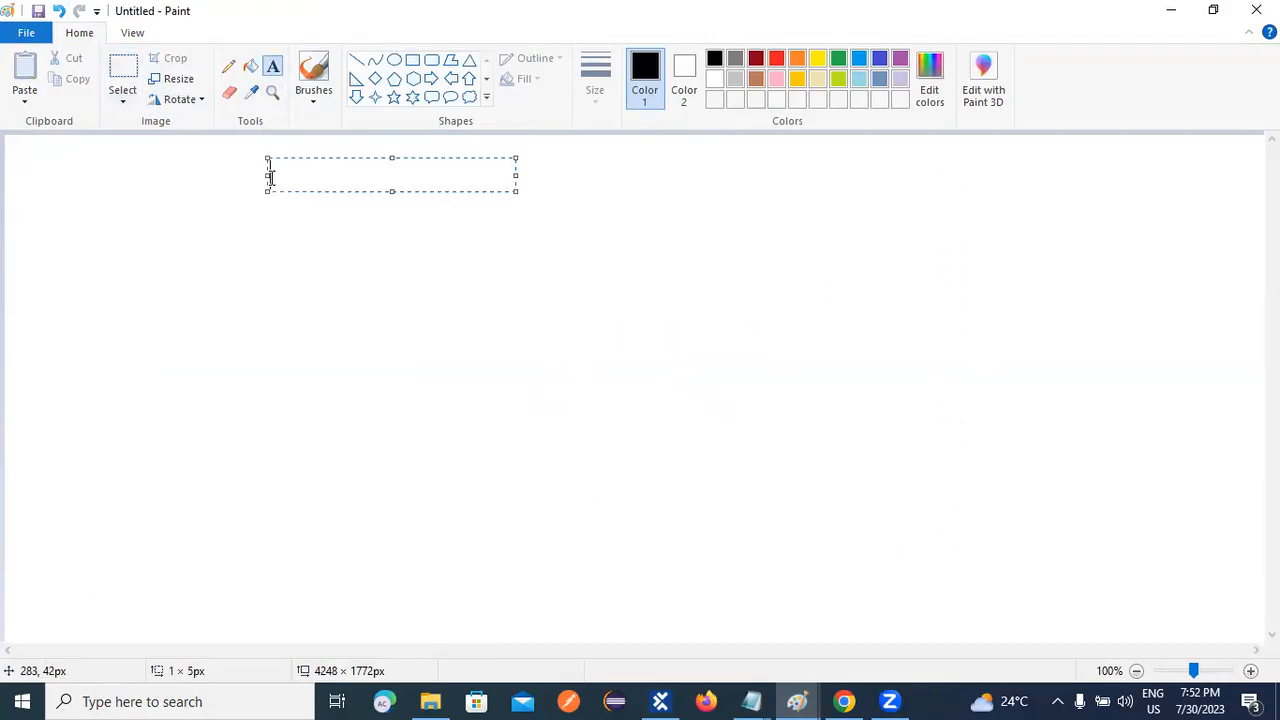
text(if)
key(Return)
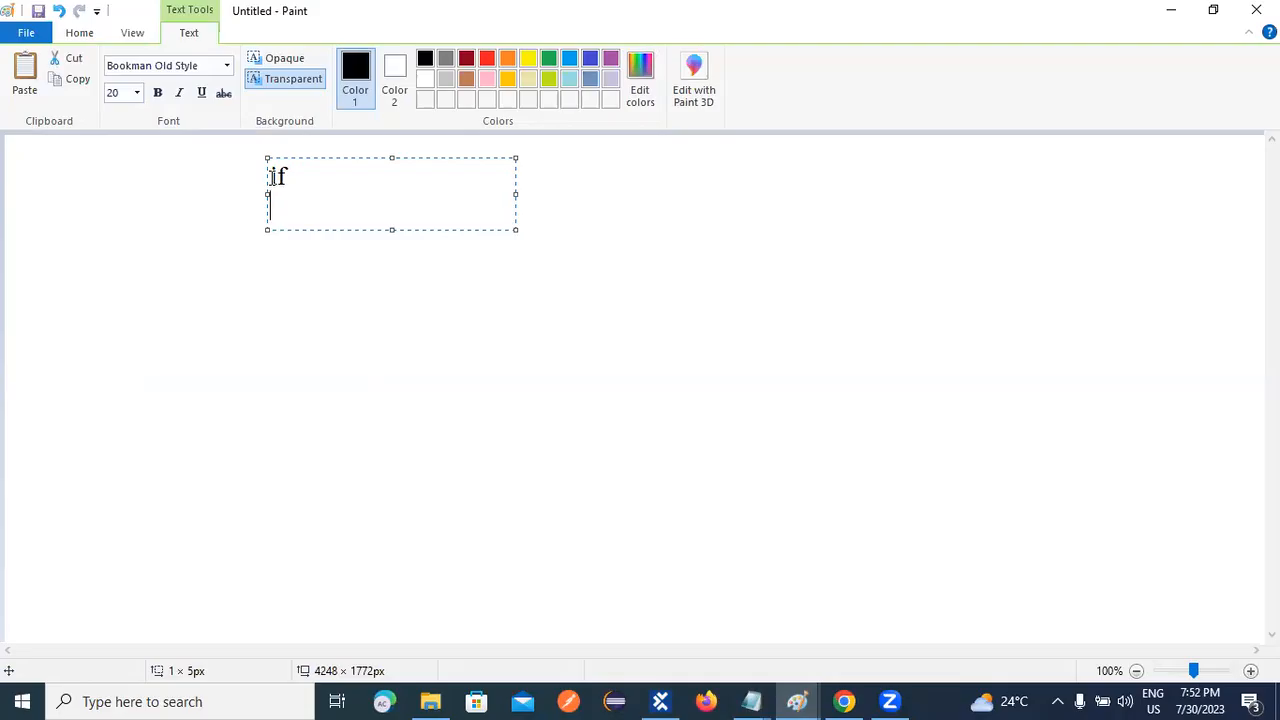
key(Return)
text(Condition)
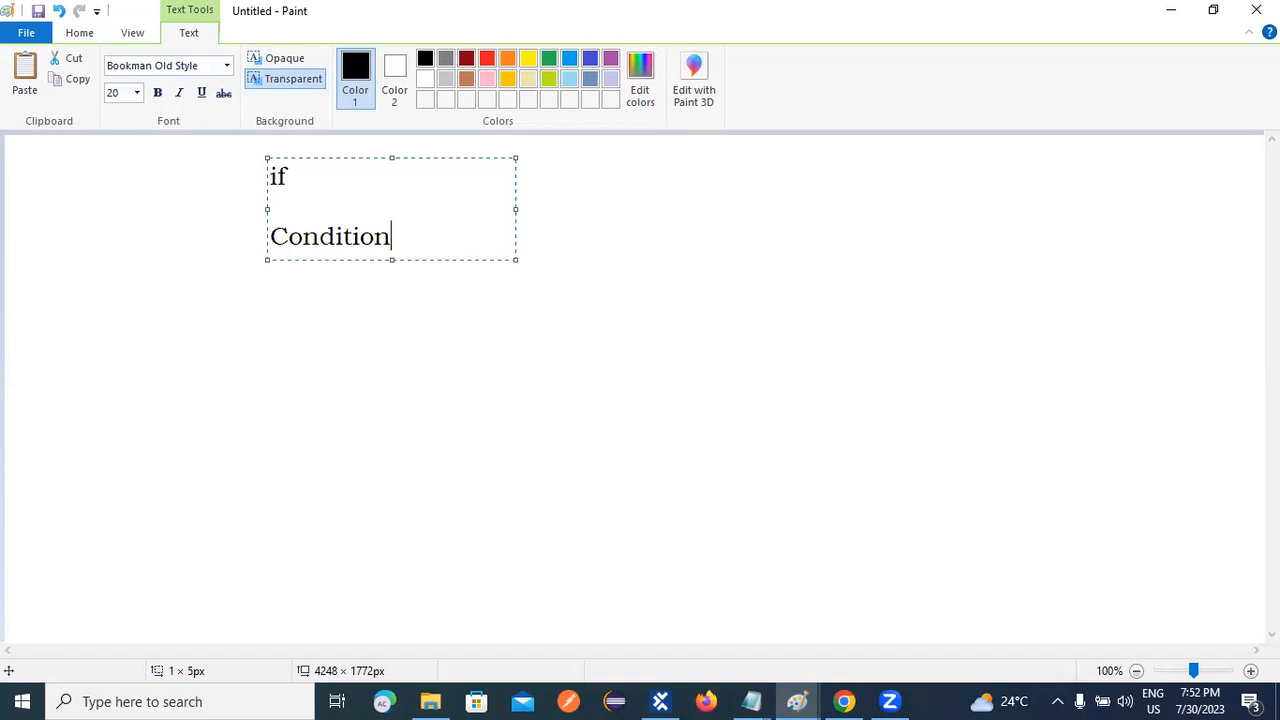
key(Return)
key(Return)
click(410, 238)
text(===>True)
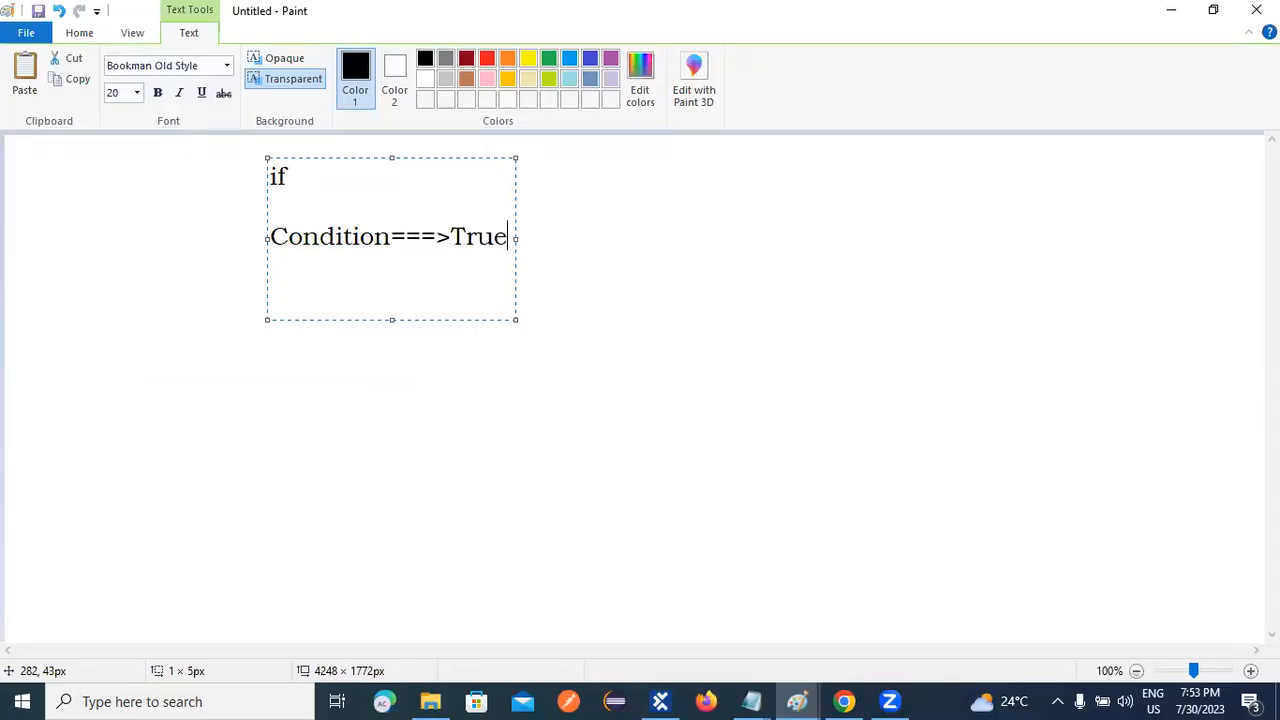
Step: Add the line "Then --->will execute" below the condition and widen the text box so it fits on one line
click(294, 290)
text(Then --->will exec)
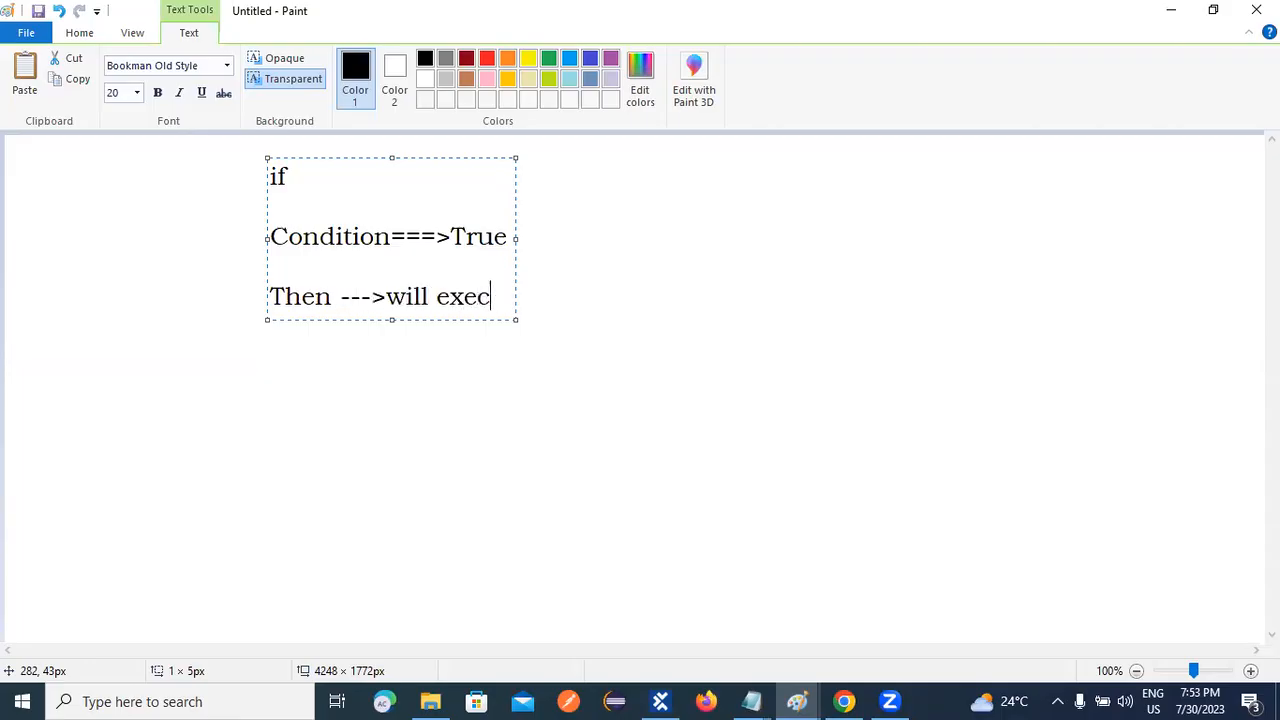
text(ute)
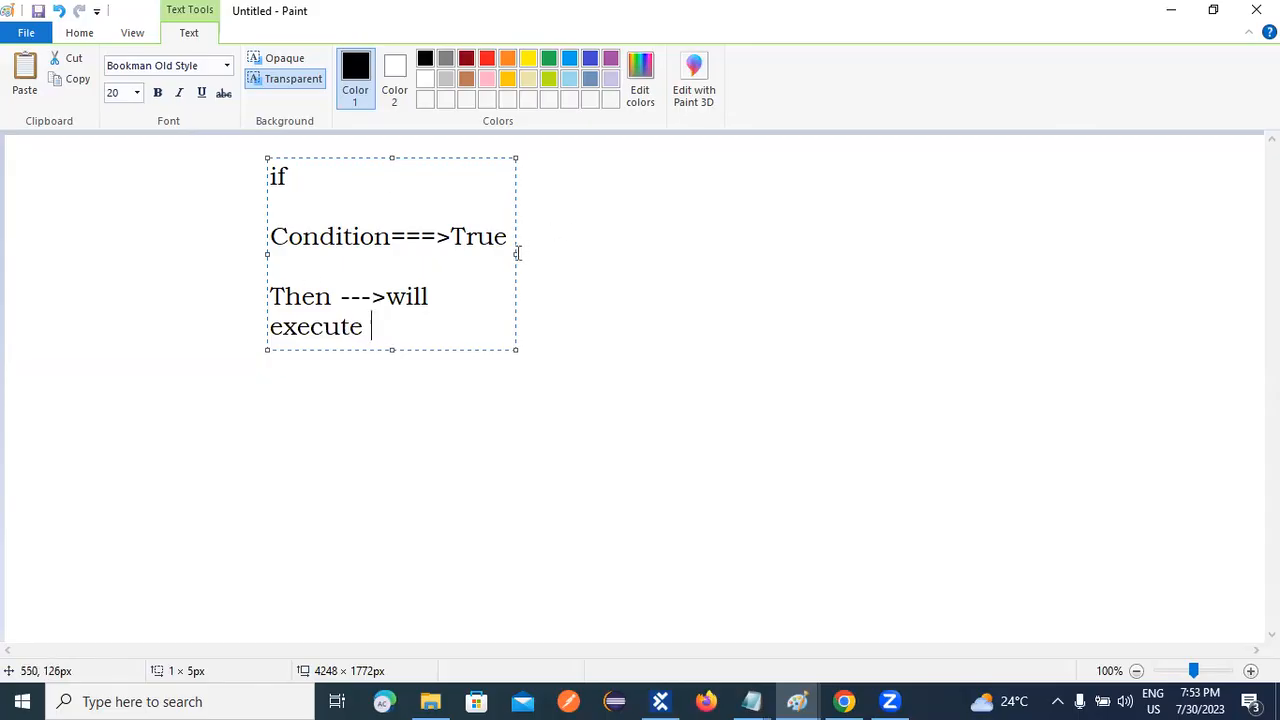
drag(516, 254, 745, 254)
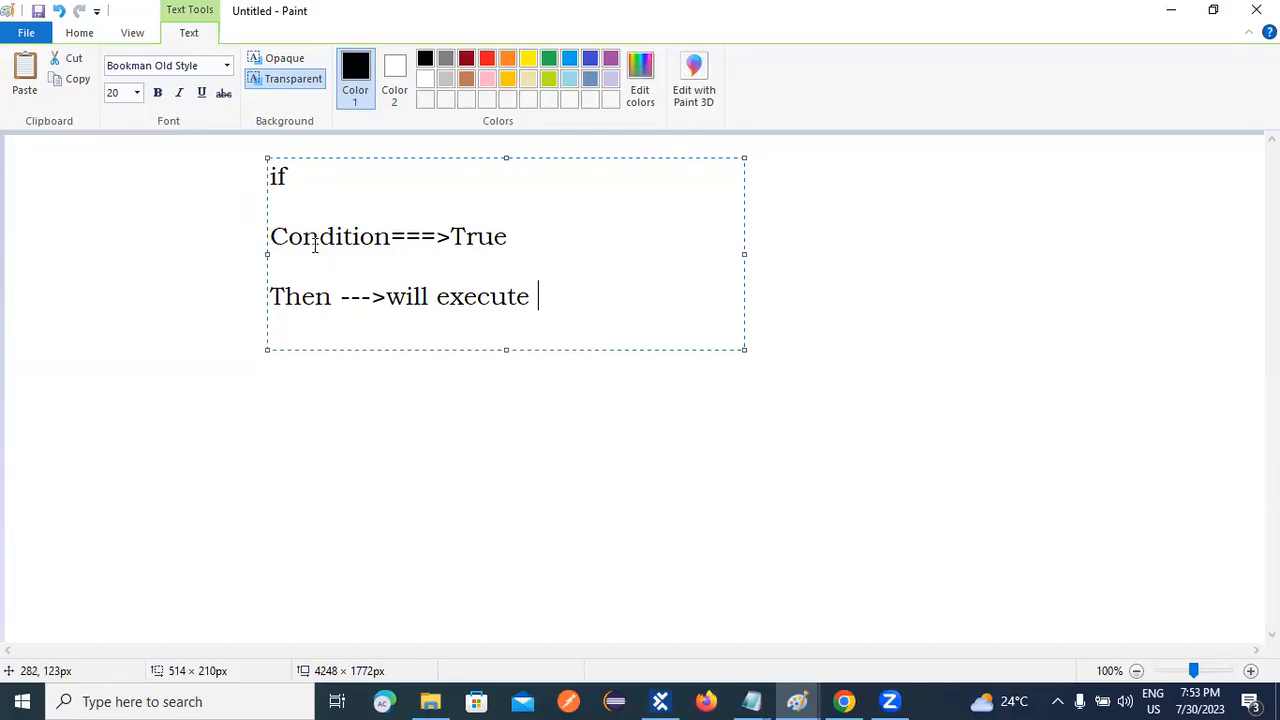
Step: Extend the condition line in the text box to read "Condition===>Tru or False"
drag(272, 236, 408, 239)
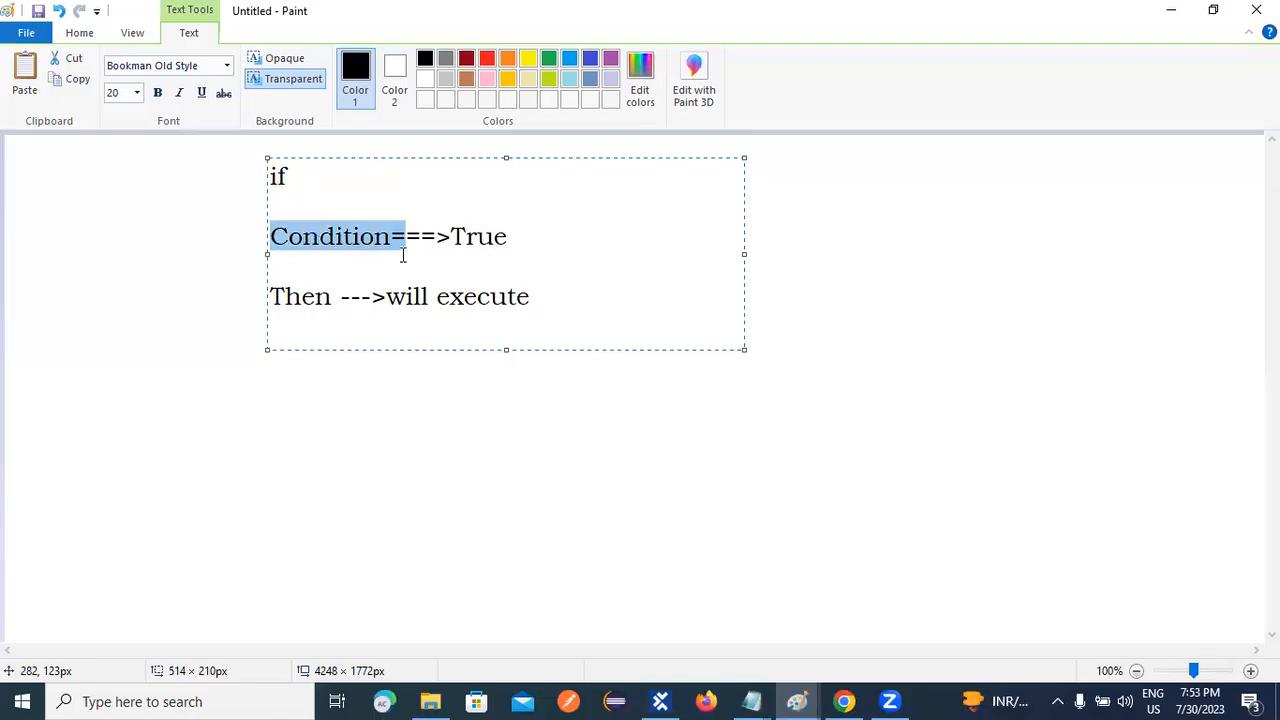
click(551, 254)
text(--)
key(BackSpace)
key(BackSpace)
key(BackSpace)
text(or  False)
Step: Add the line "else---Execute" below the Then line, leaving a blank line between them
click(613, 303)
key(Return)
key(Return)
text(else)
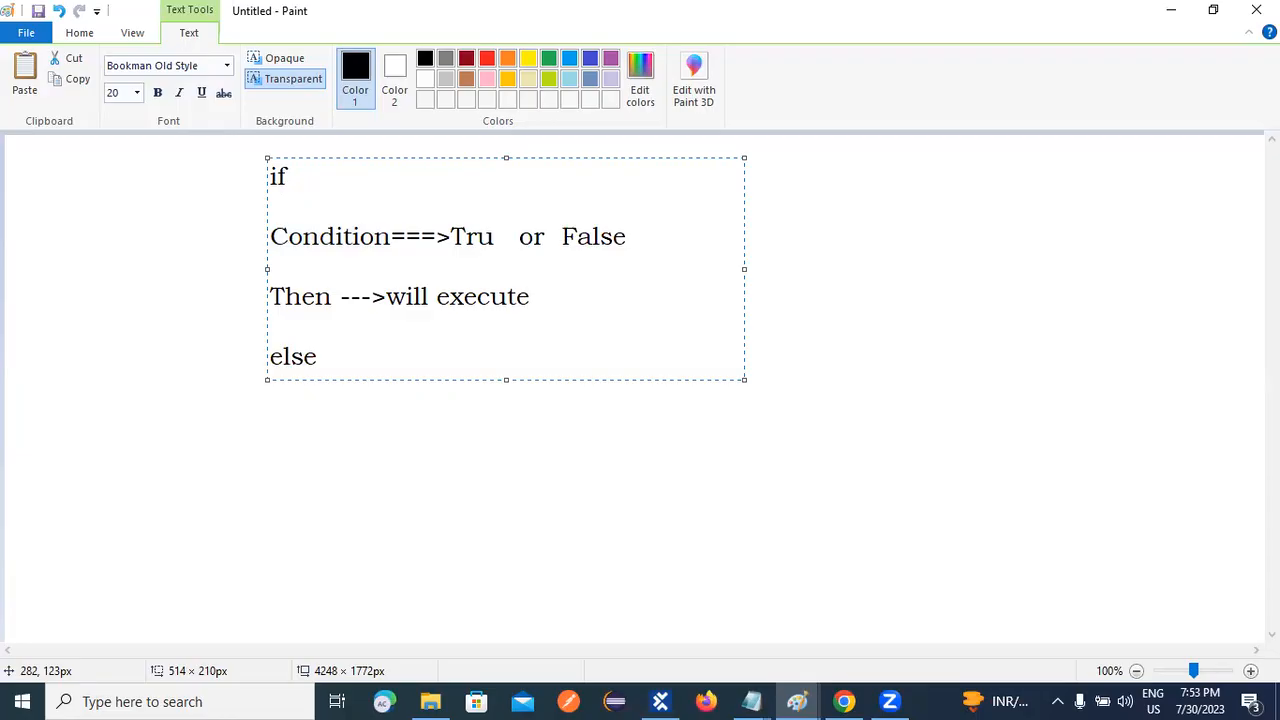
text(---w)
key(BackSpace)
text(Execute)
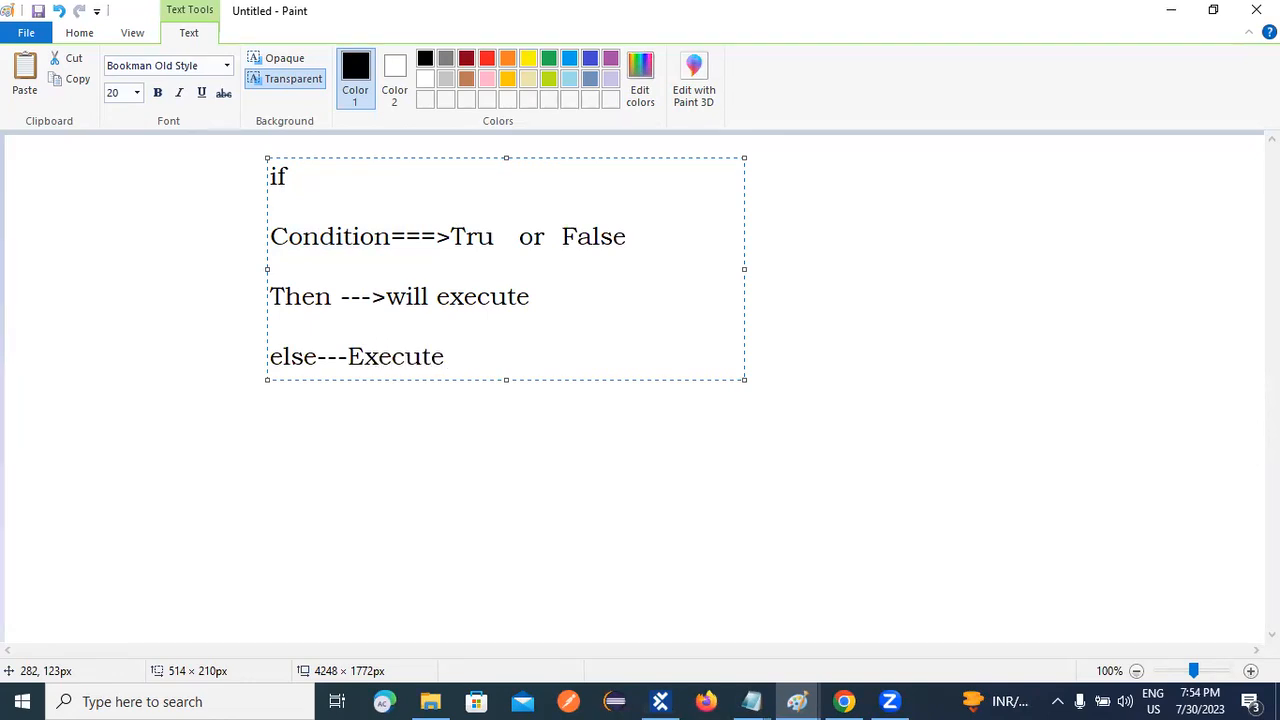
Step: Insert the word "will" before "Execute" in the else line
key(Left)
key(Left)
key(Left)
key(Left)
key(Left)
key(Left)
key(Left)
key(Left)
text(will)
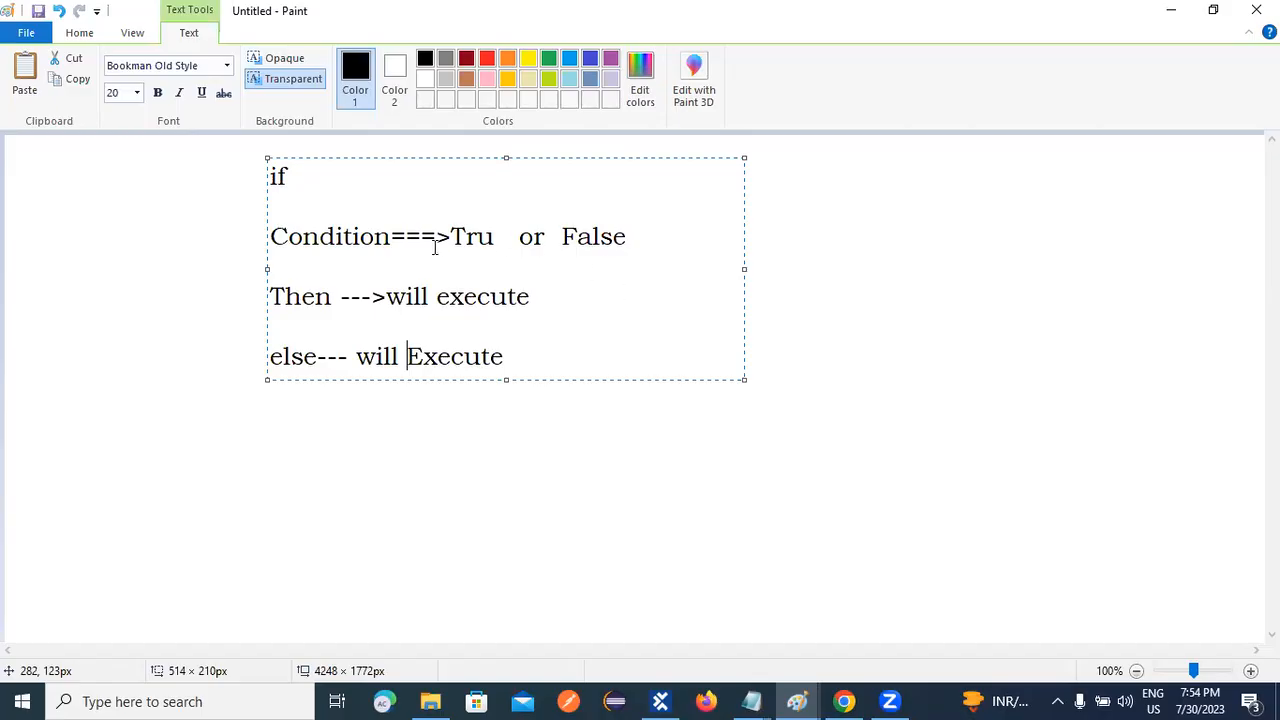
Step: Highlight the words Condition, Then and else in the note and bring up the Demo Web Shop login page in Chrome
drag(272, 236, 390, 242)
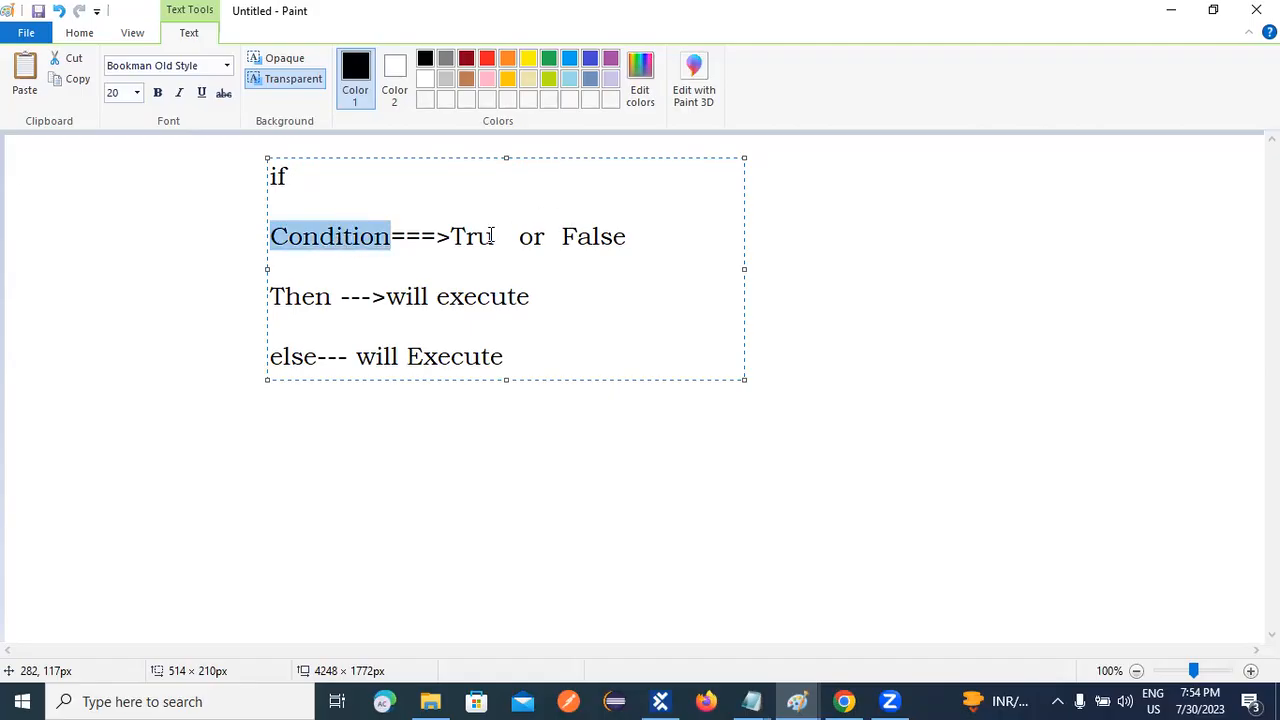
drag(271, 296, 336, 297)
drag(271, 234, 401, 238)
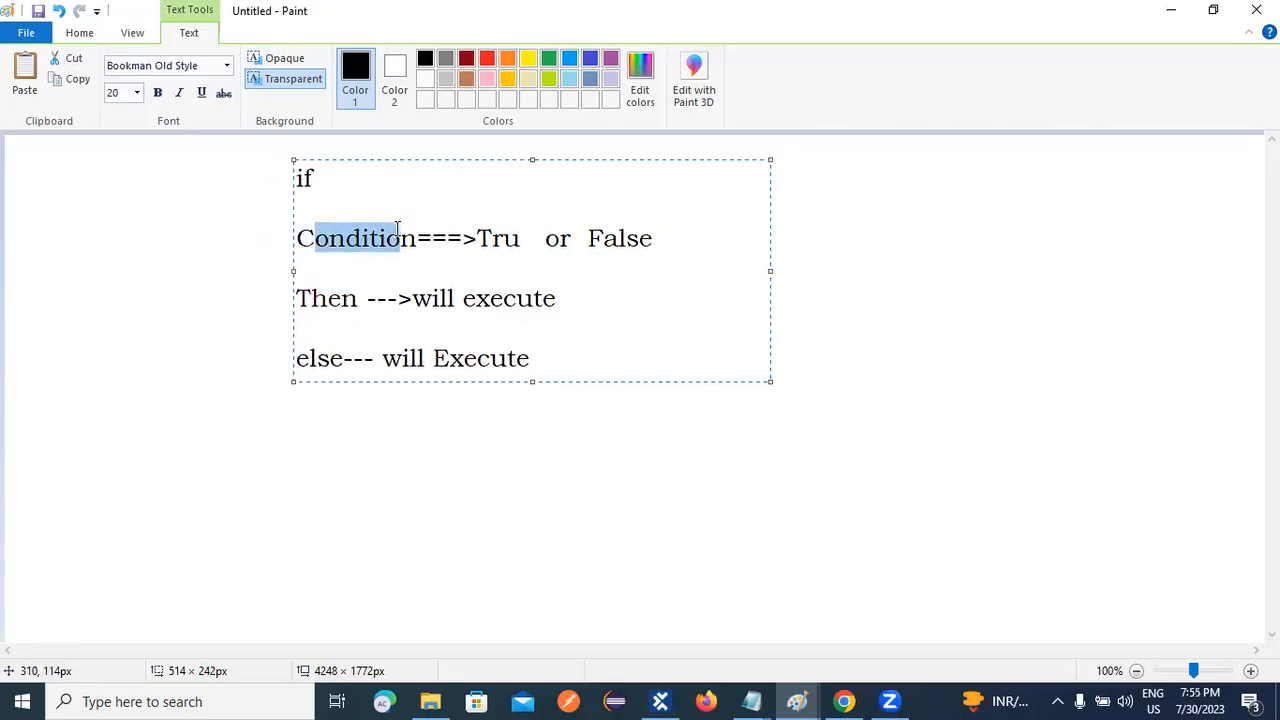
drag(294, 358, 340, 358)
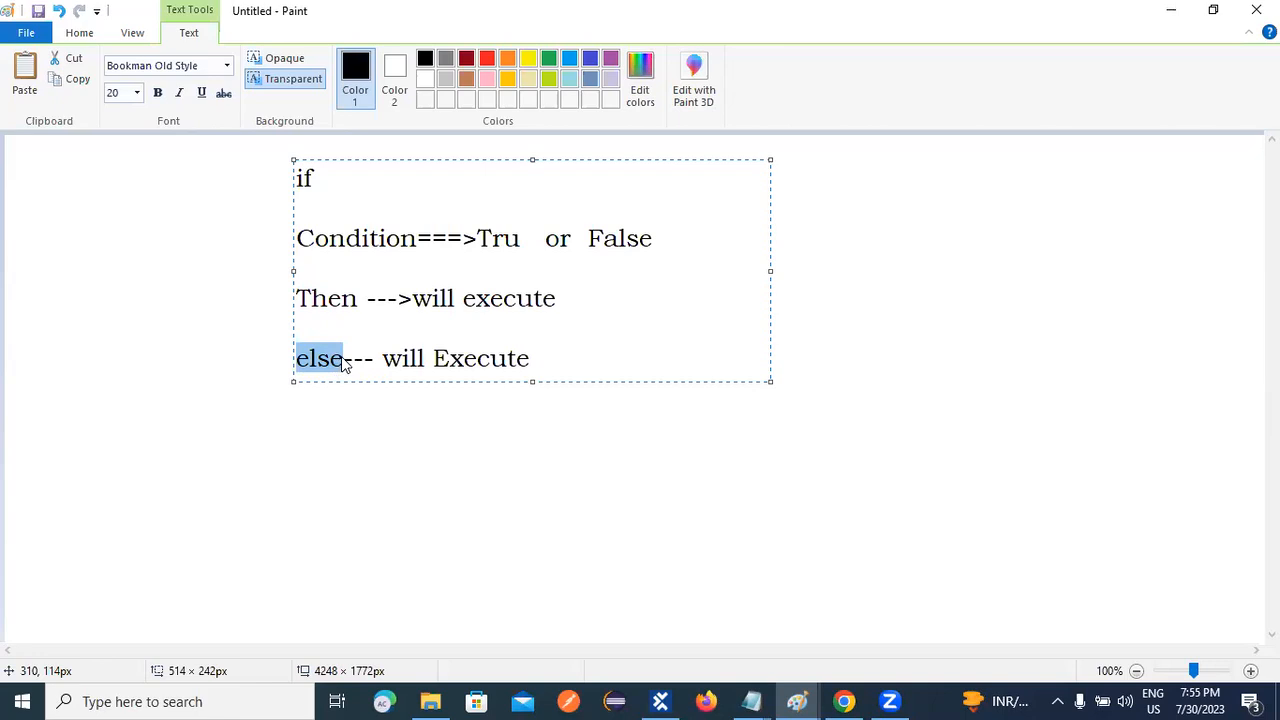
click(660, 701)
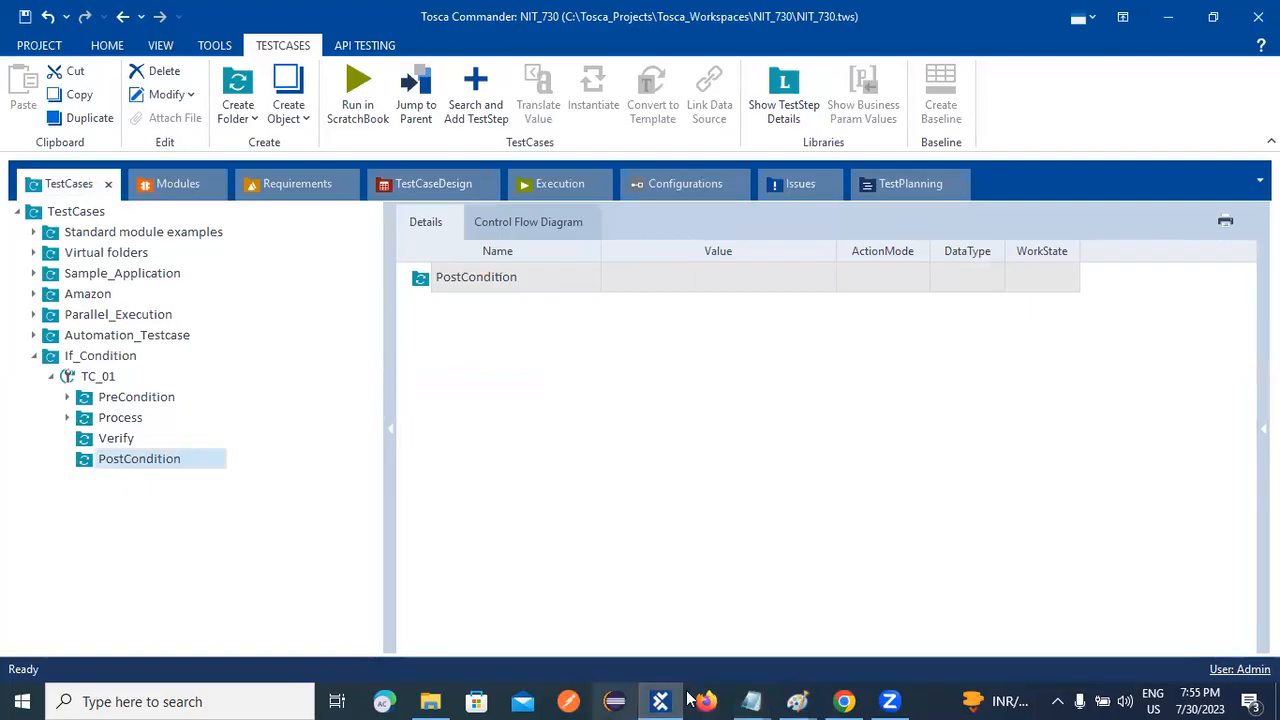
click(842, 700)
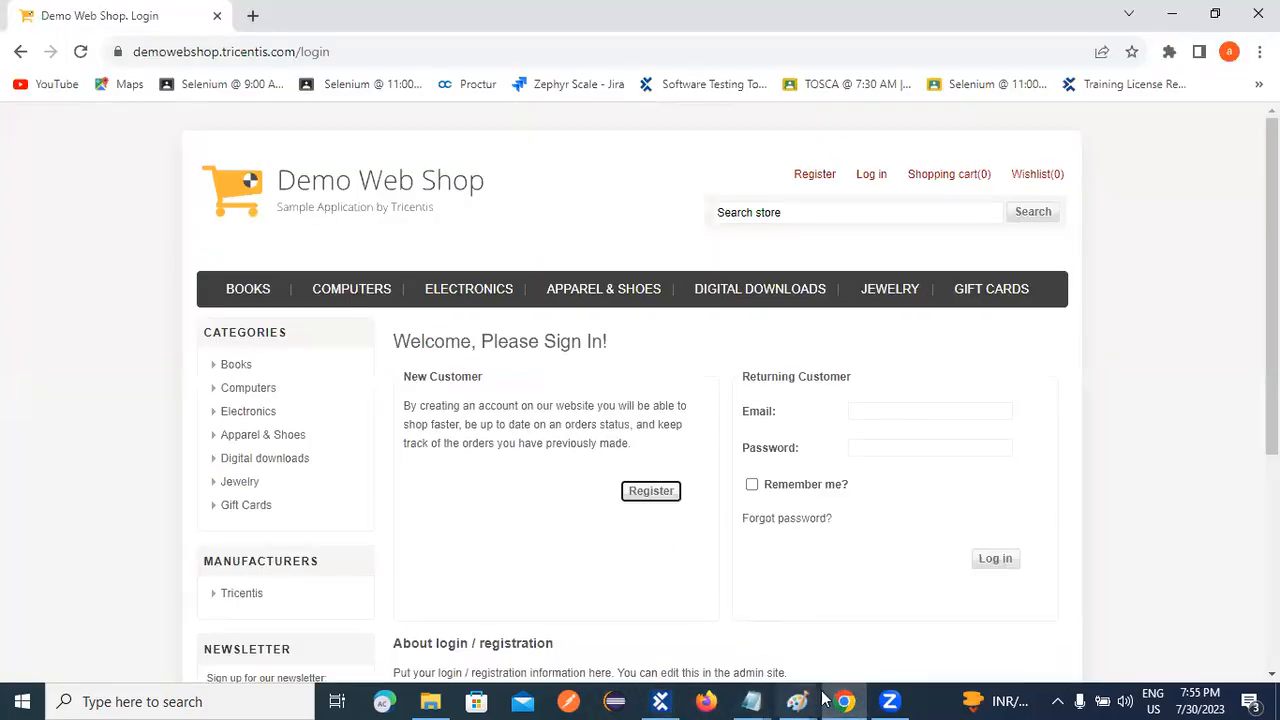
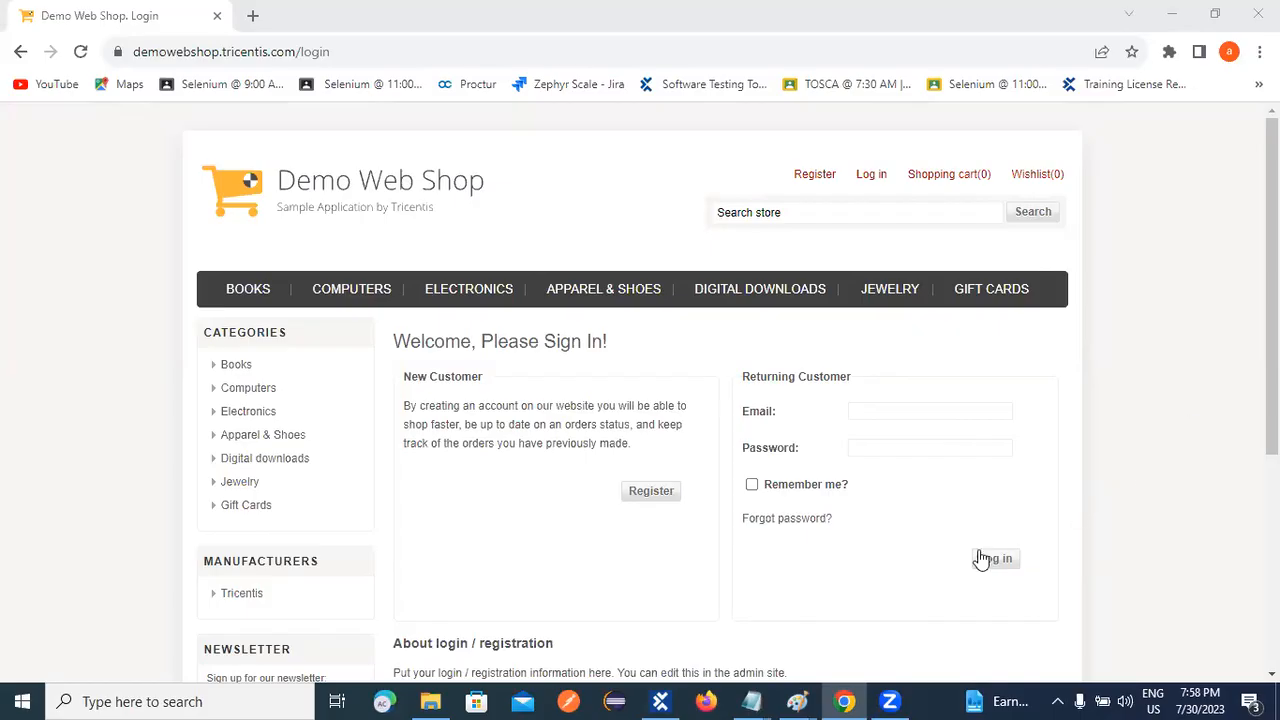
Step: Switch to the ToSca notes in Notepad and add "Create Folder-->In testcase tab" below the "Then and condition" line
mouse_move(752, 701)
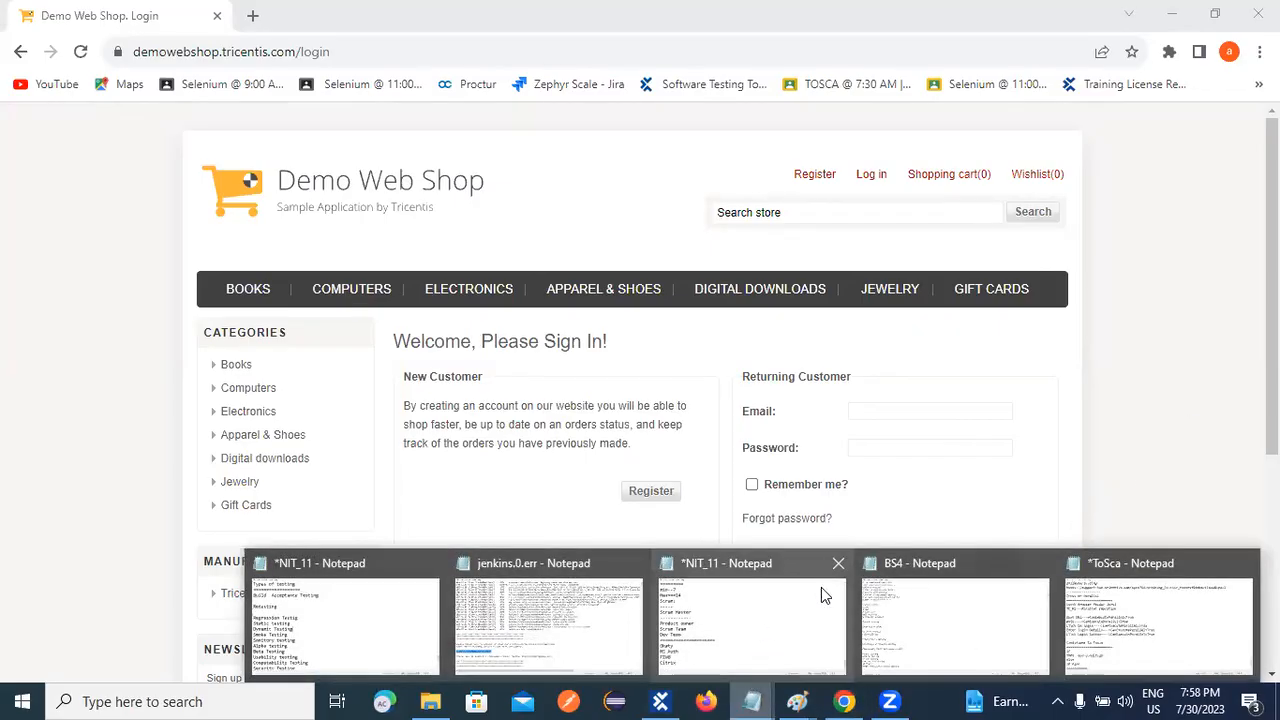
click(1090, 605)
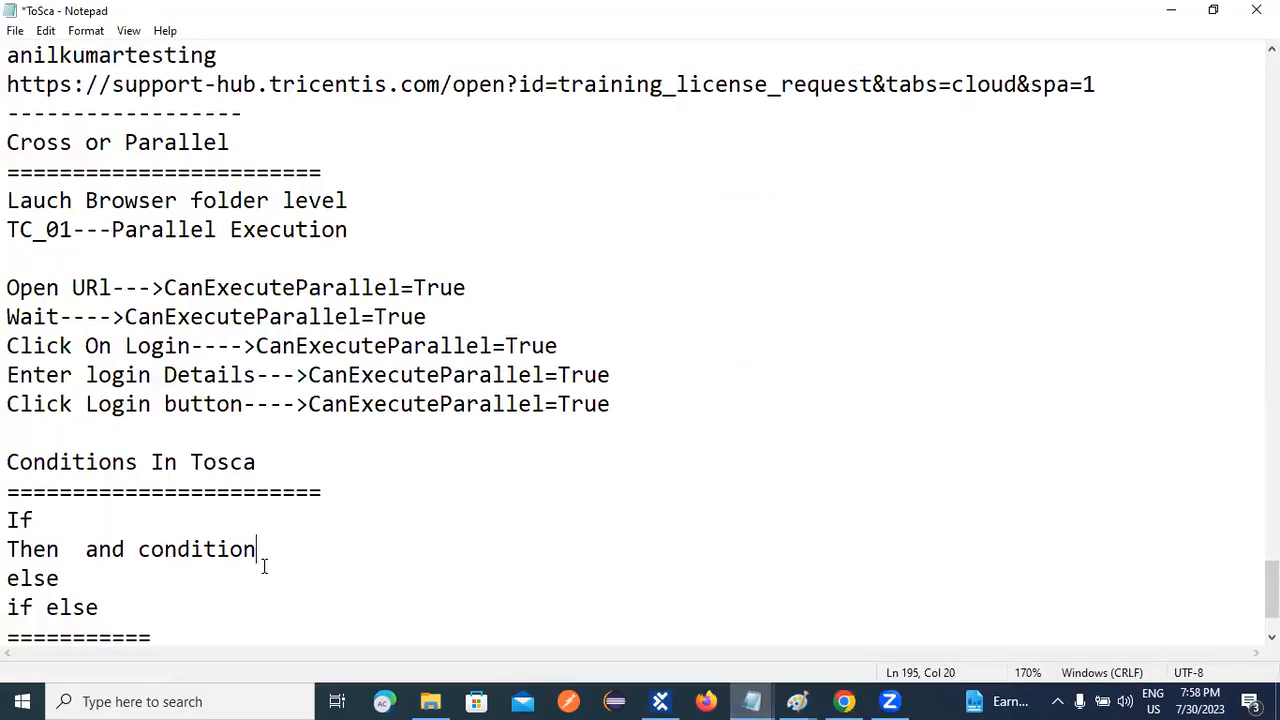
key(Return)
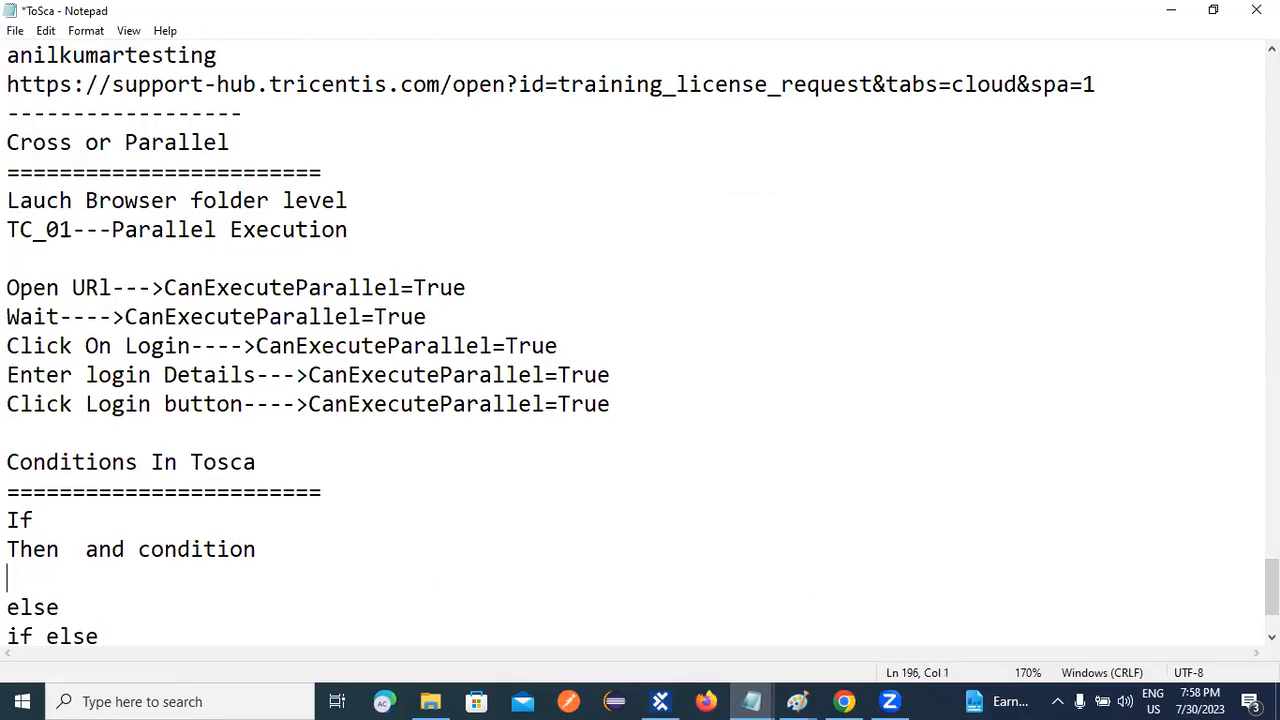
text(Create Folder)
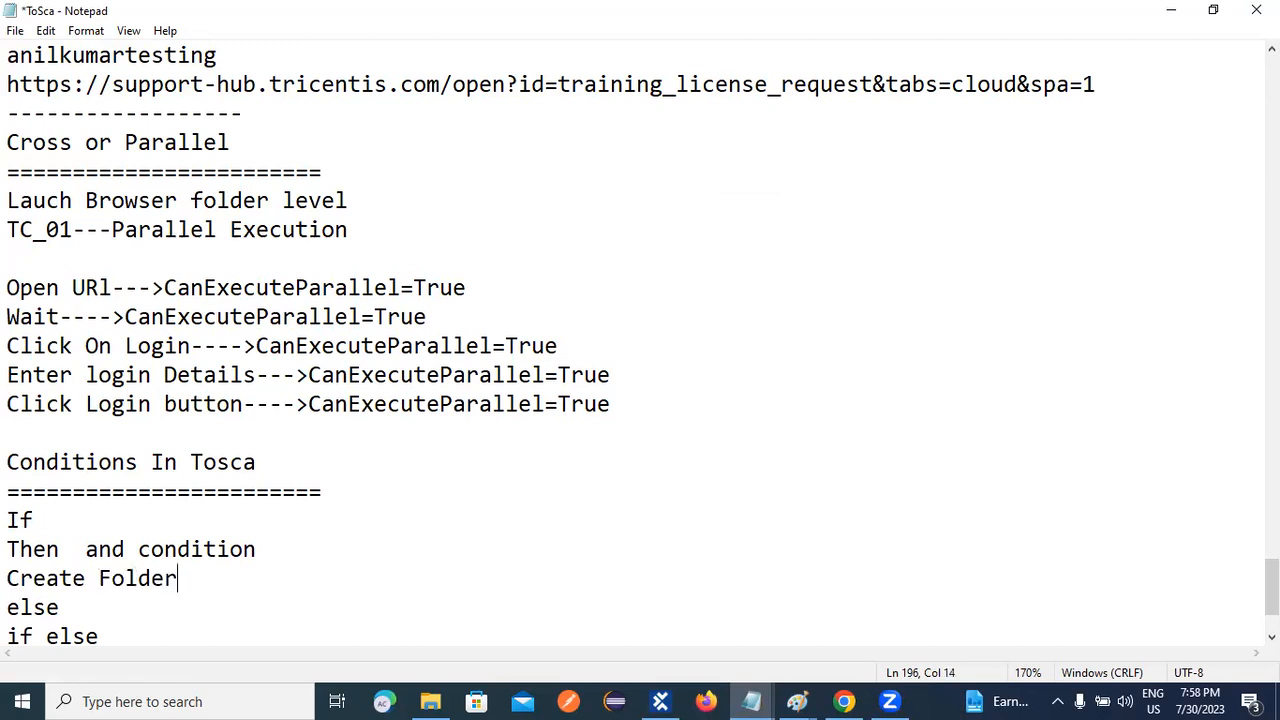
key(Return)
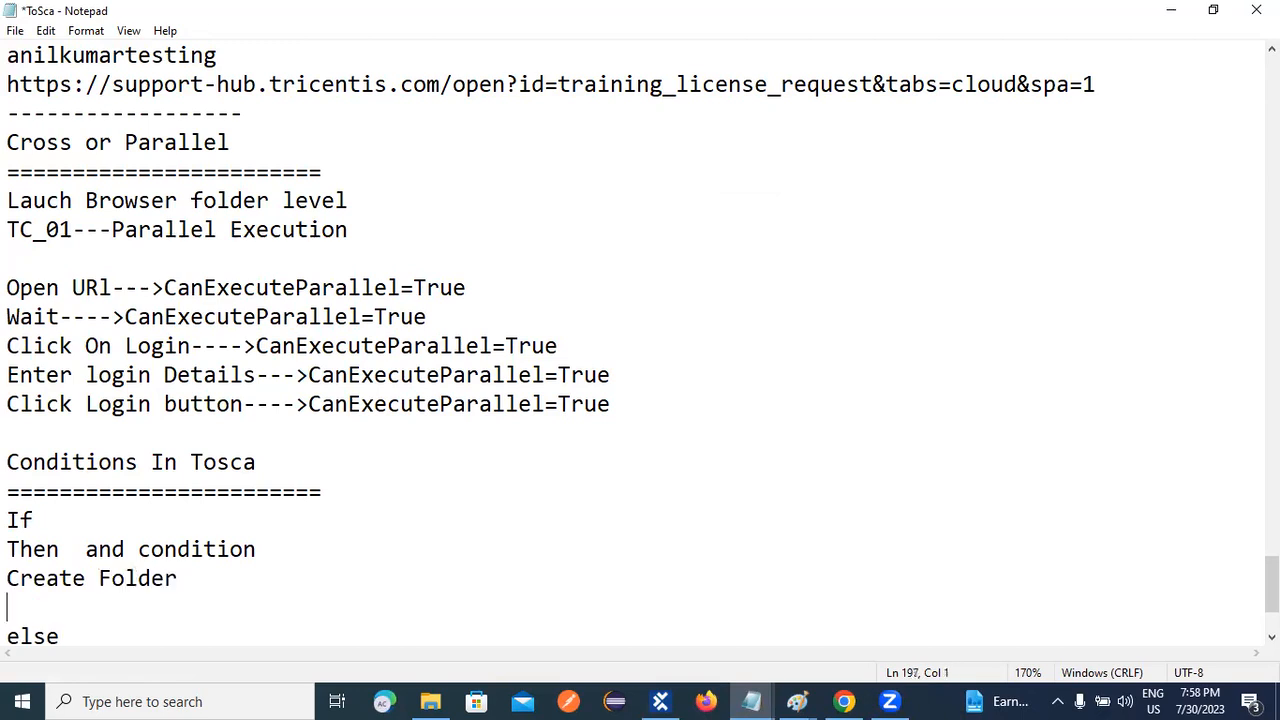
click(210, 577)
text(-->In test)
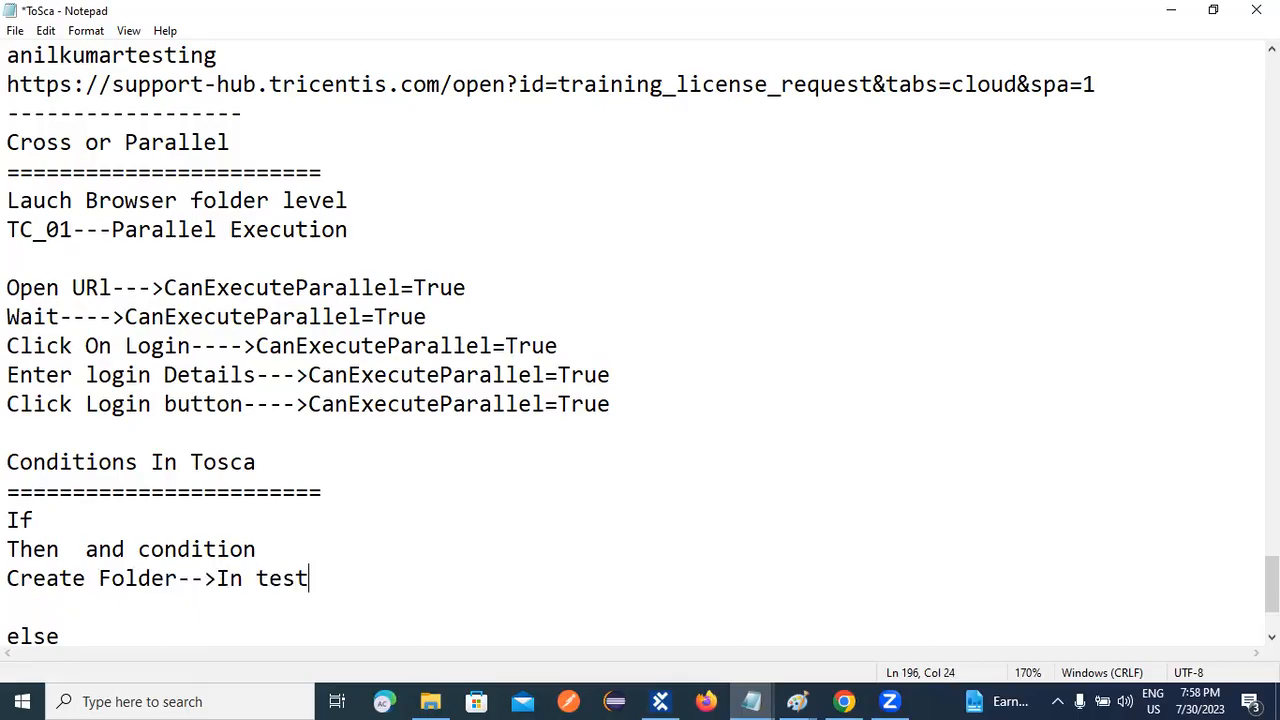
text(a)
key(BackSpace)
key(BackSpace)
text(tcase tab)
key(Return)
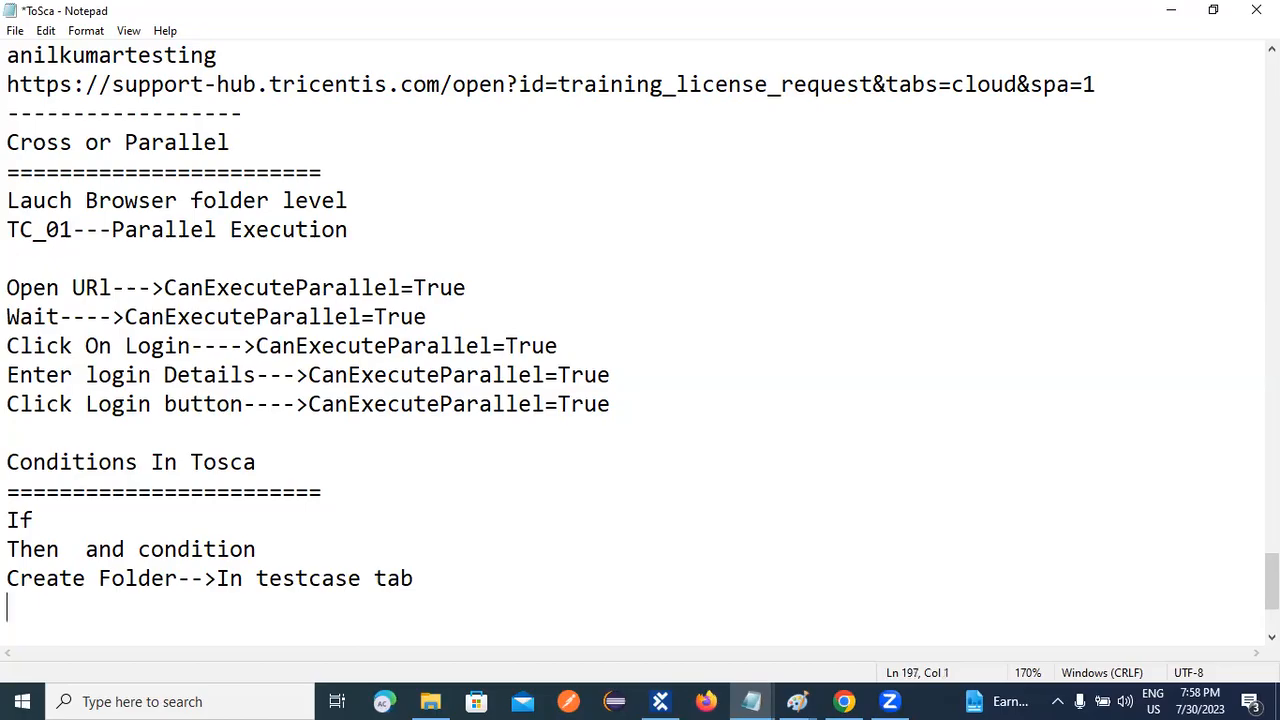
Step: Add the line "Create the Testcase" to the Conditions In Tosca notes and start a new line
text(Create )
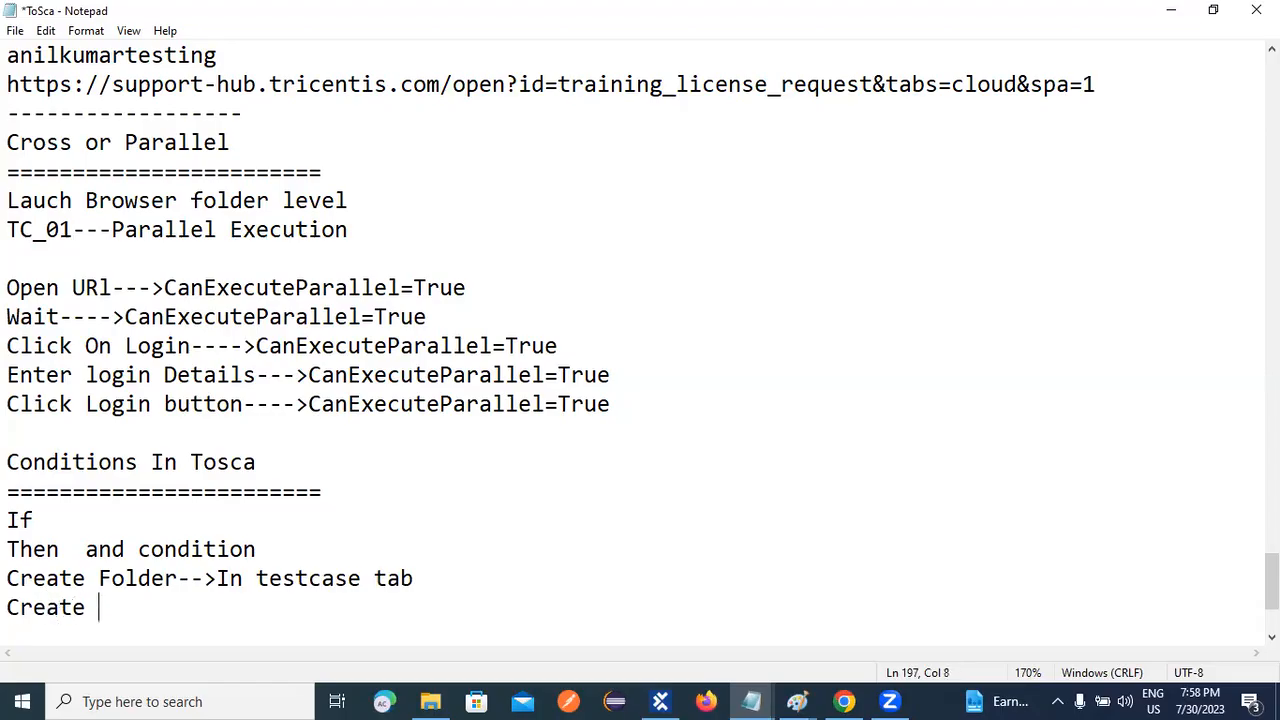
text(the Tes)
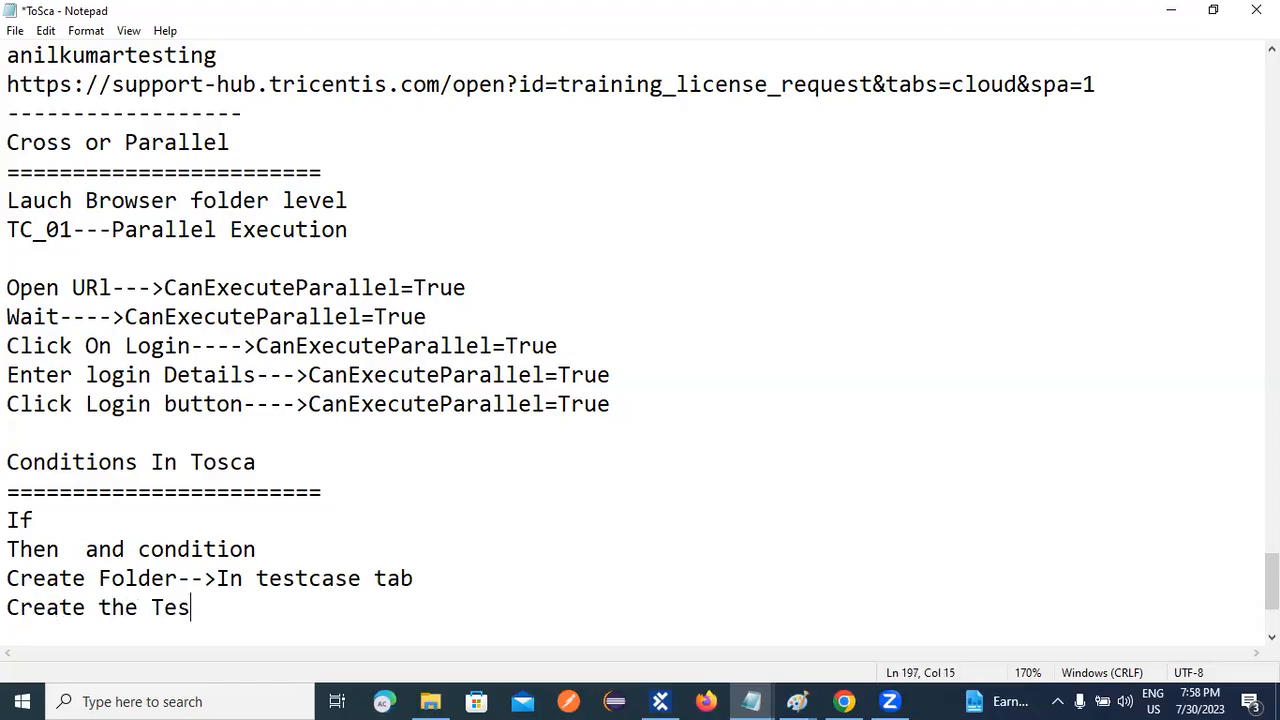
text(tcase)
key(Return)
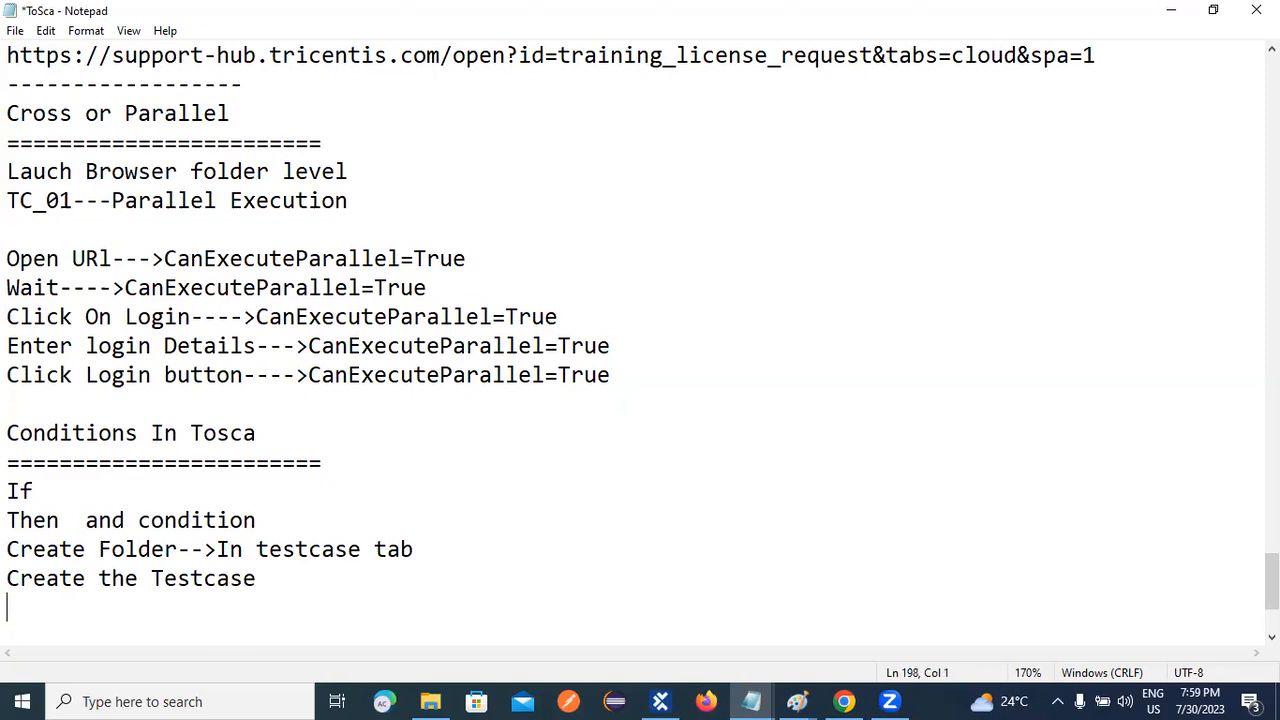
Step: Add the lines "Precondition", "Process" and "PostCondition" below "Create the Testcase" in the notes
text(Precond)
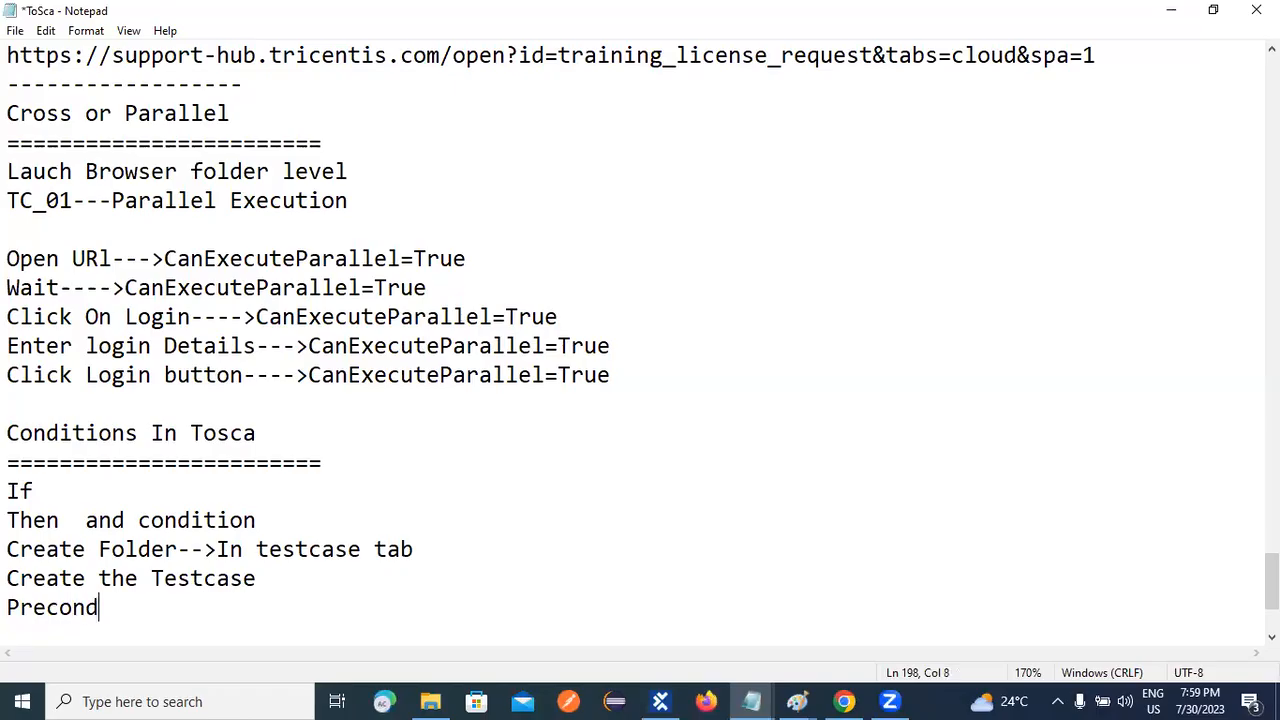
text(ition)
key(Return)
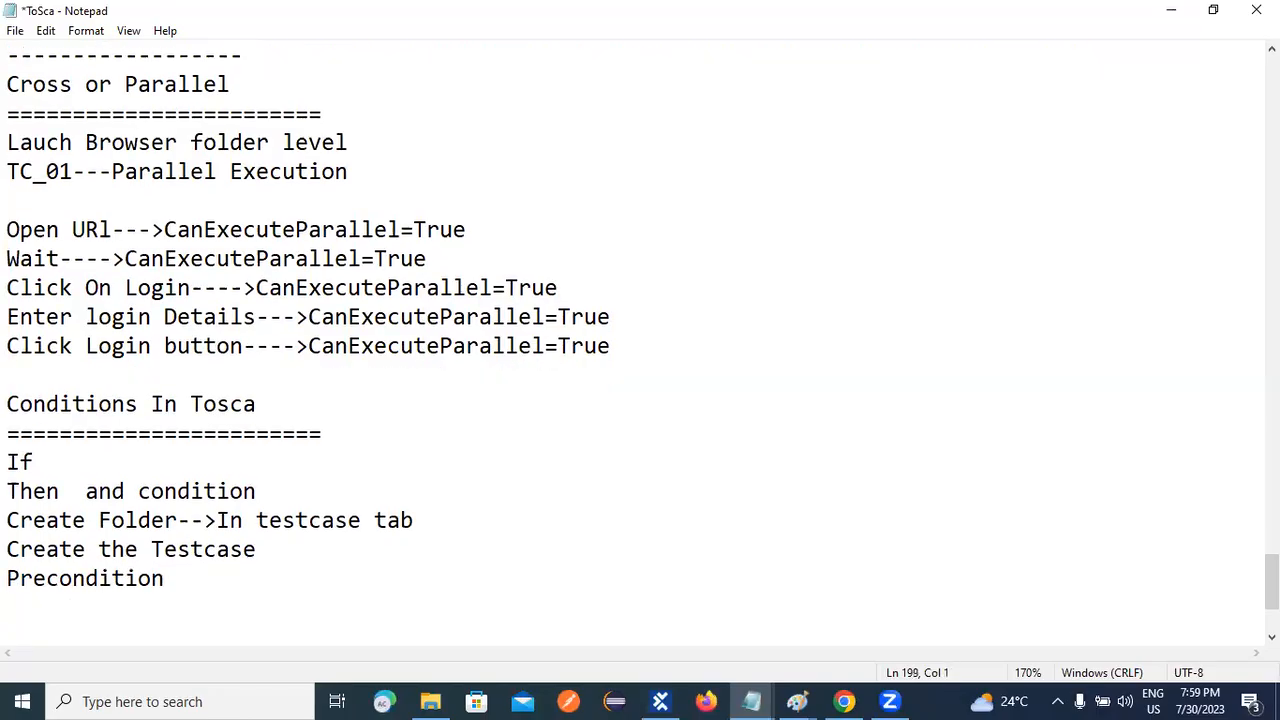
text(Process)
key(Return)
text(P)
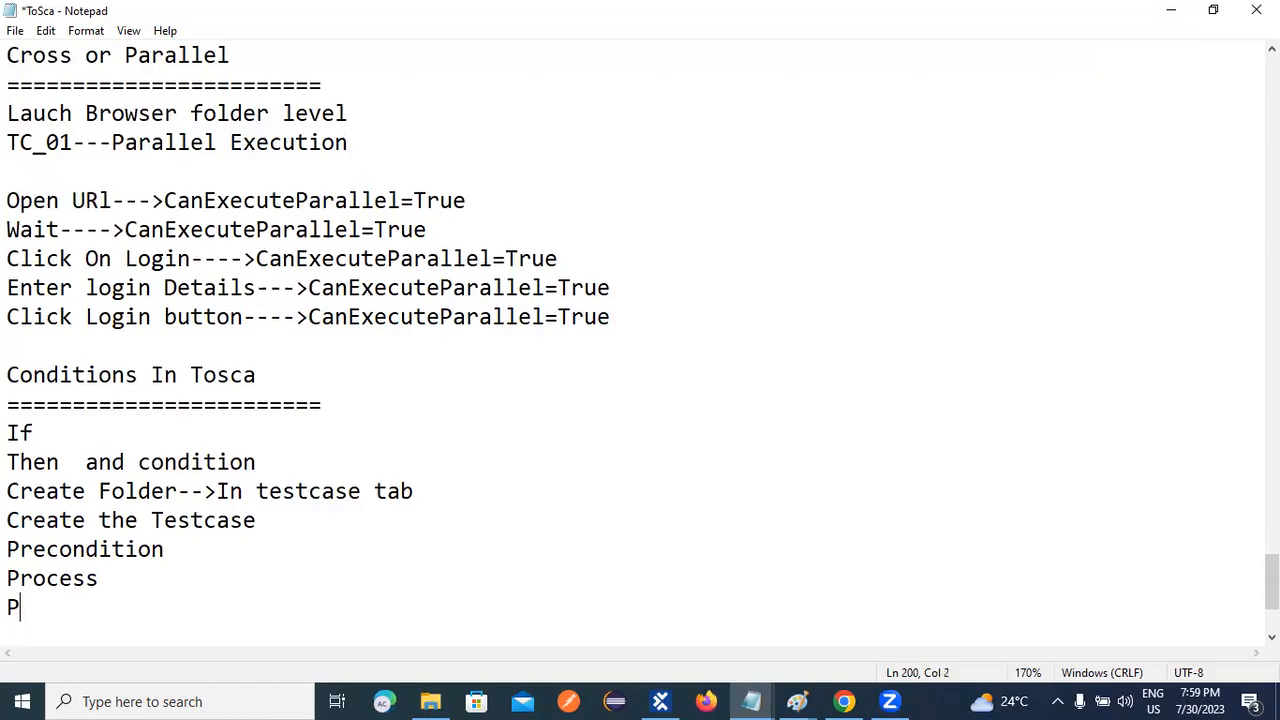
text(ostCondition)
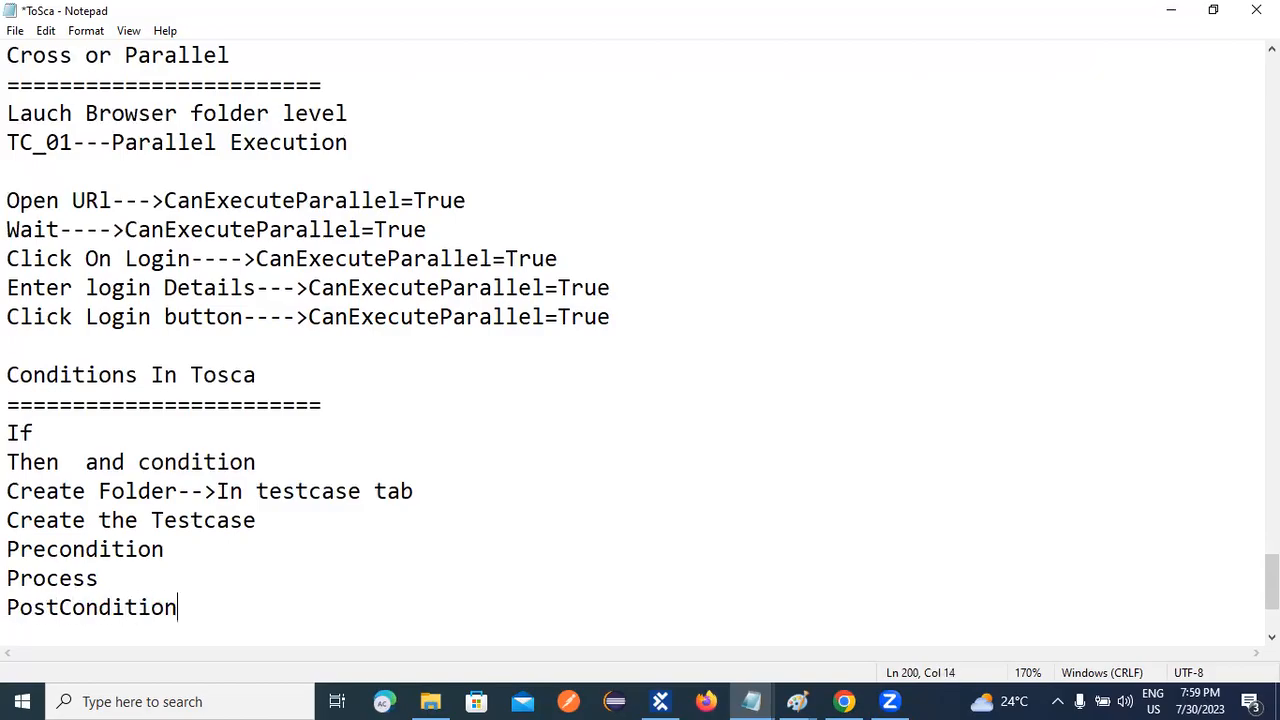
key(Return)
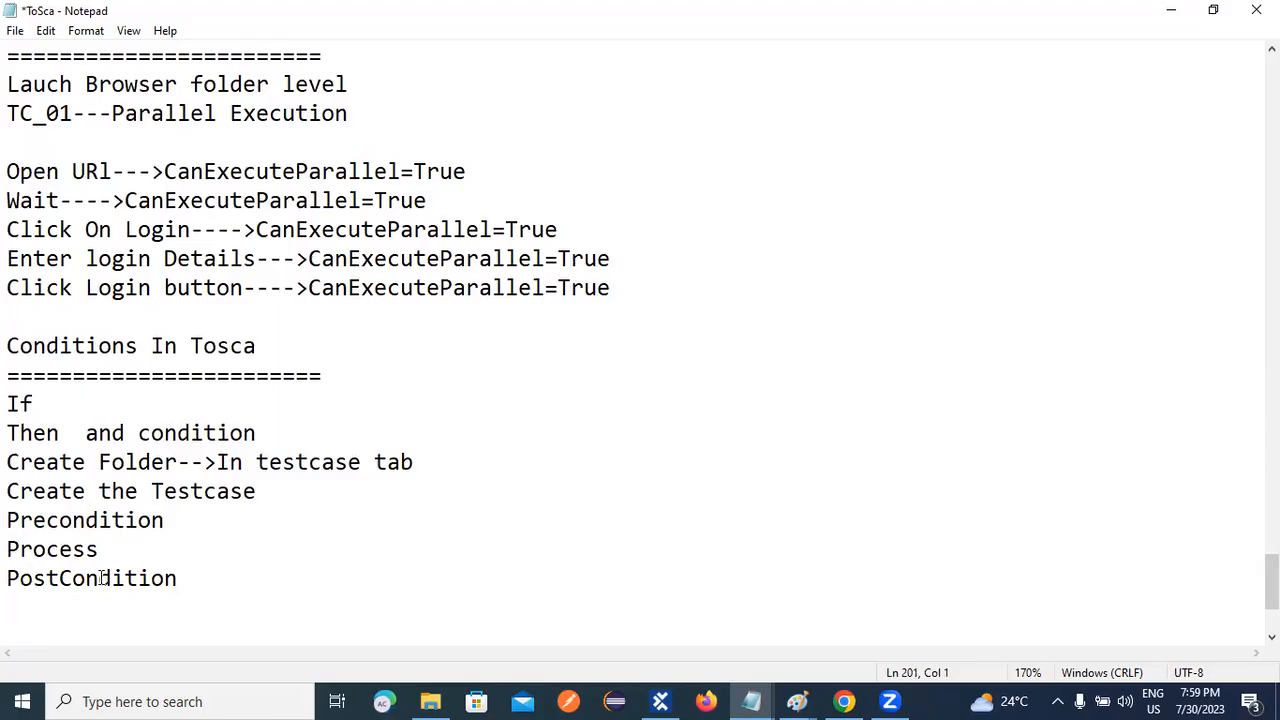
Step: Insert a "Verify" line between "Process" and "PostCondition"
click(132, 552)
key(Return)
text(Verify)
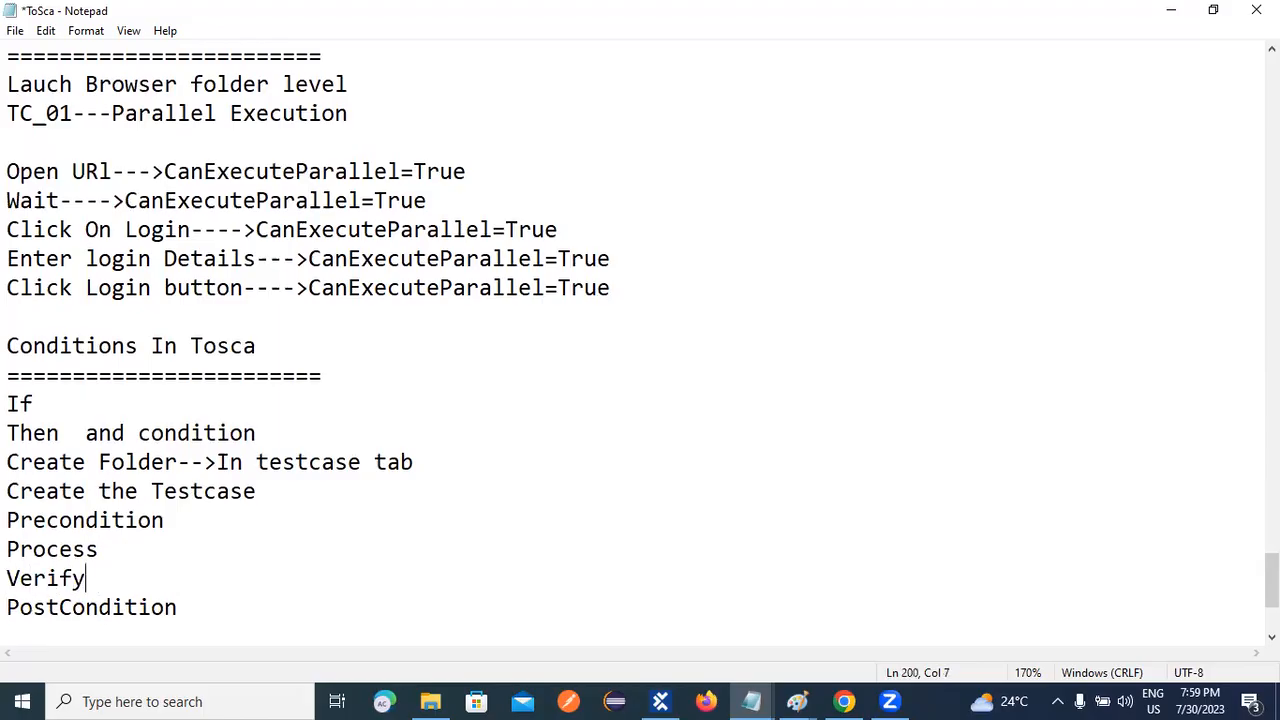
key(Return)
key(BackSpace)
Step: Extend the "Create the Testcase" line with "under TC provide below folders"
click(286, 491)
text(under TC provide below )
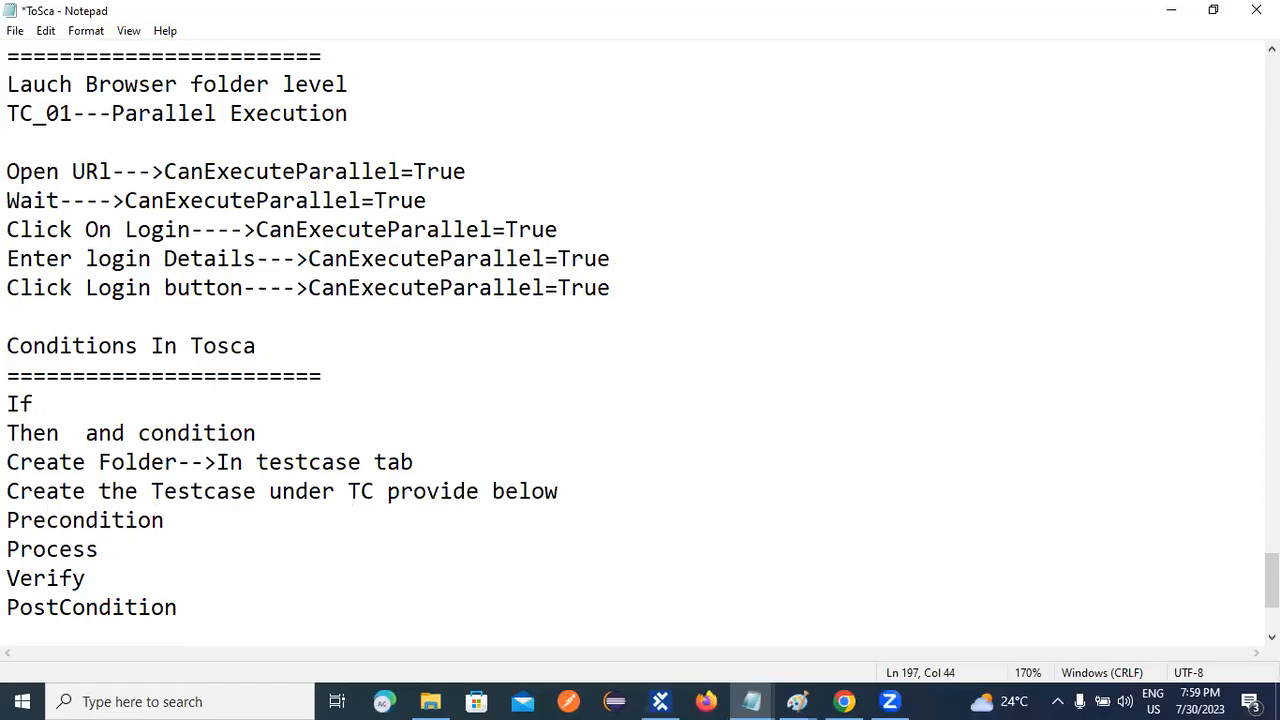
text(folders)
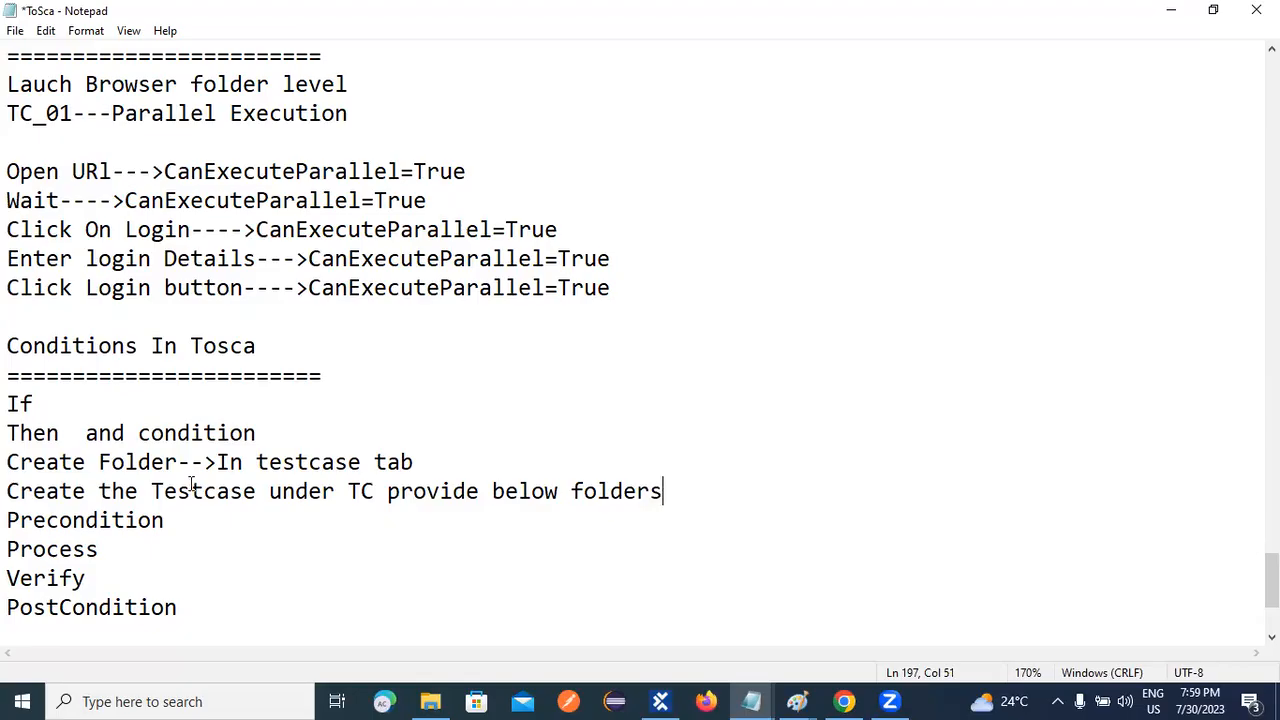
Step: Highlight the Precondition, Process and Verify folder names in turn and append "--->If Condition" to the Verify line
drag(8, 520, 189, 520)
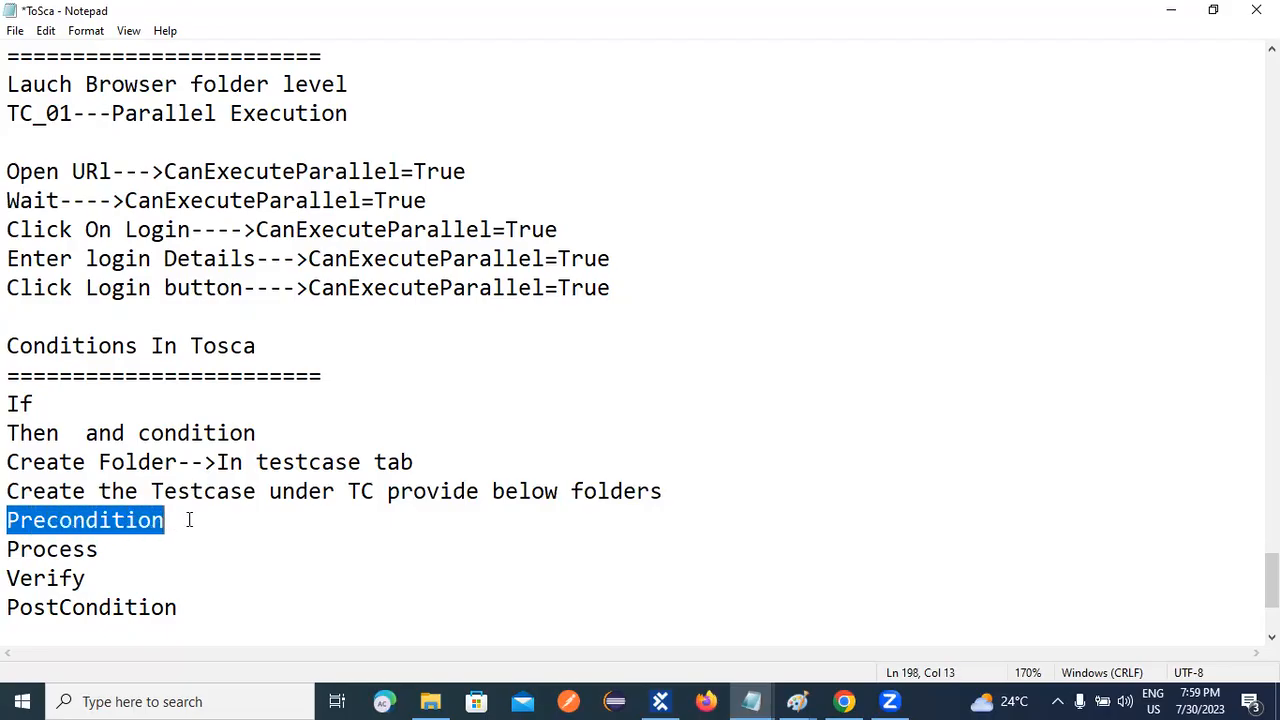
click(189, 520)
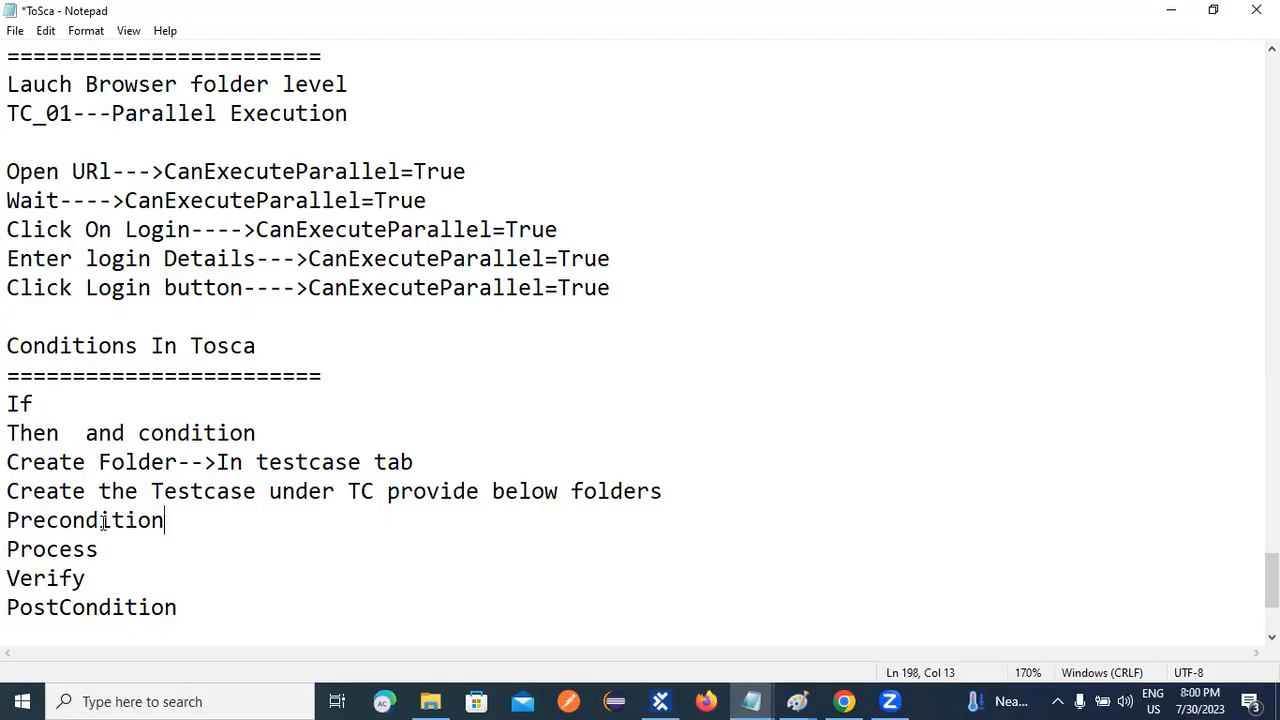
drag(8, 549, 120, 538)
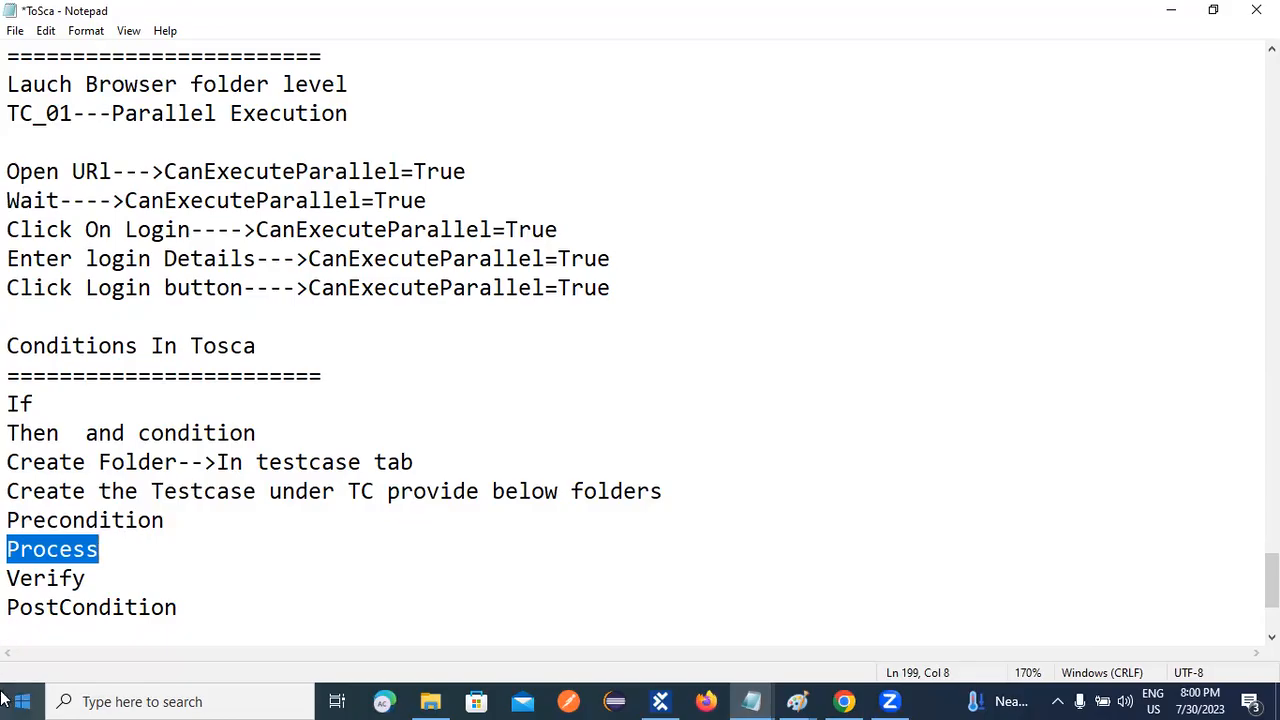
drag(8, 578, 94, 578)
click(152, 578)
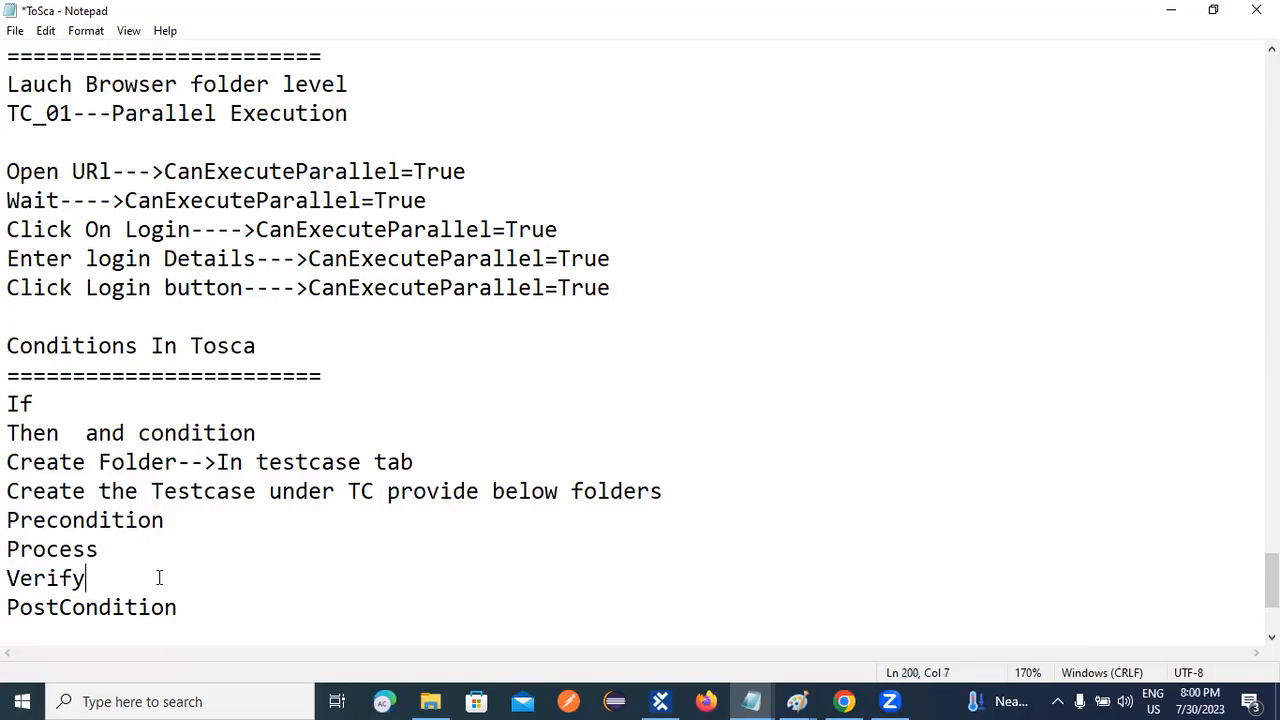
text(--->If Condition)
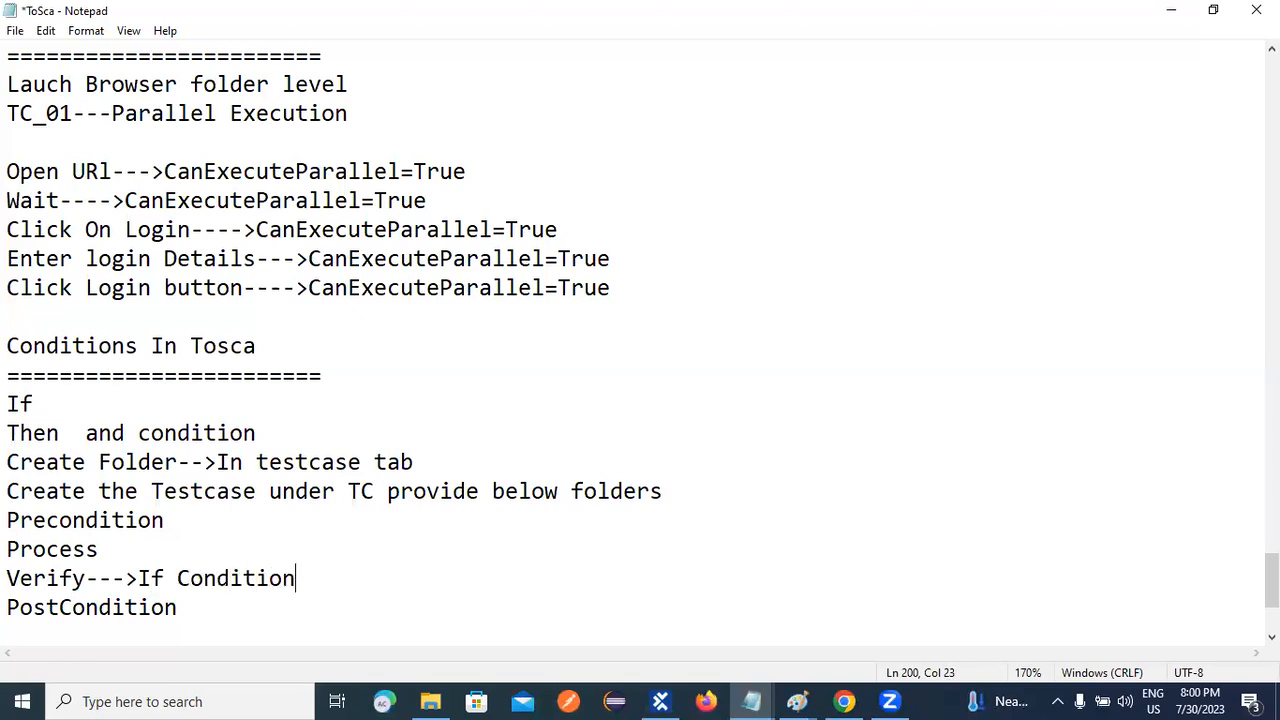
Step: Below the Verify line, add "if", "Condition", "Then" and "else" on separate lines with blank lines between them
key(Return)
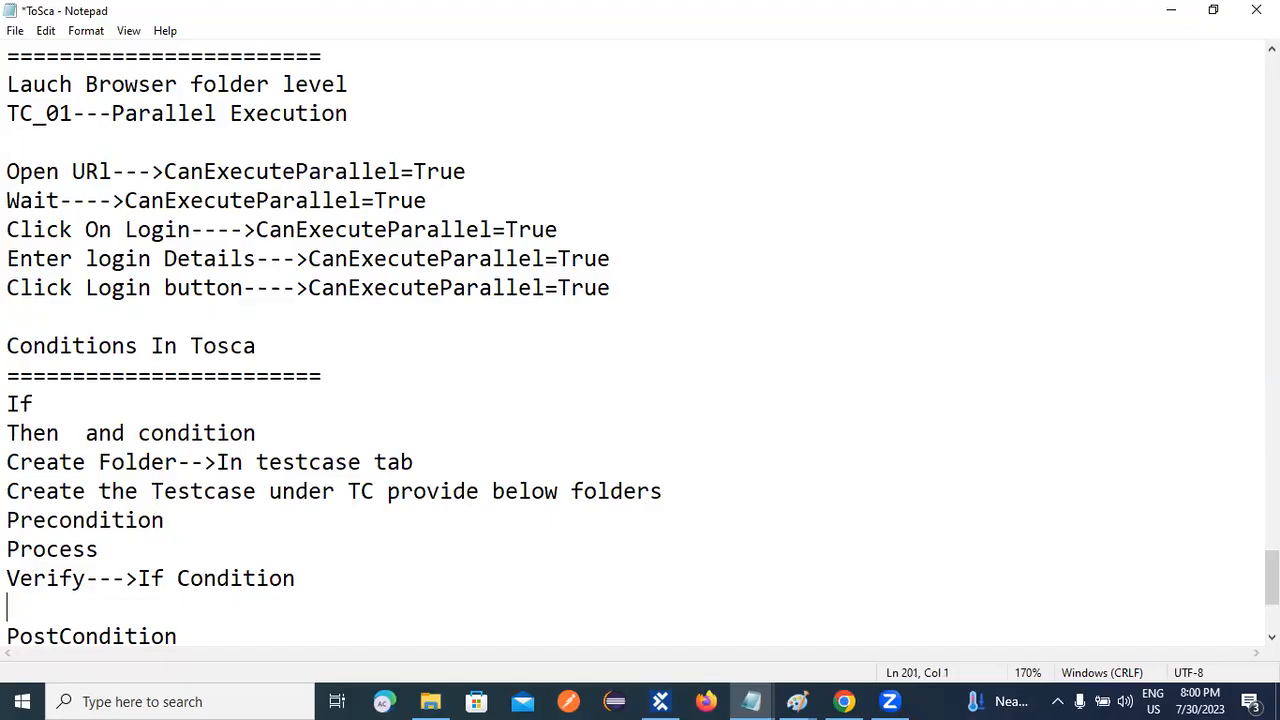
text(if)
key(Return)
key(Return)
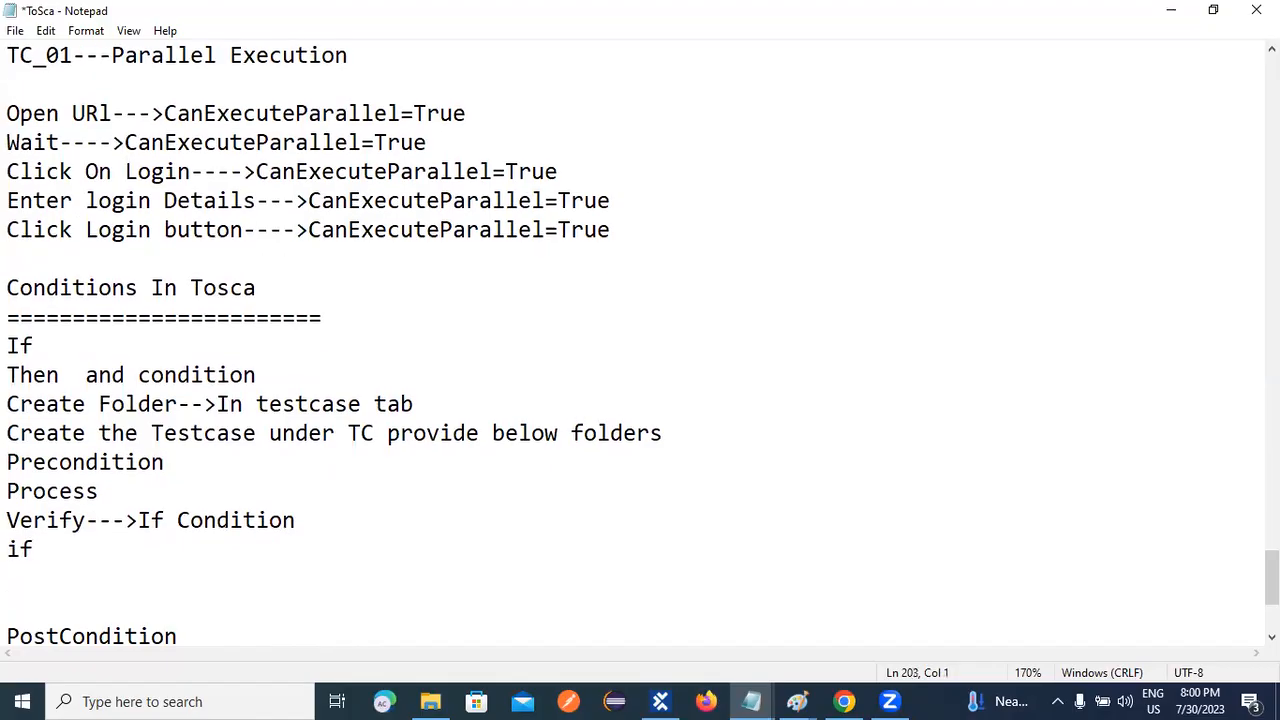
text(Conditi)
key(Return)
key(Return)
key(Return)
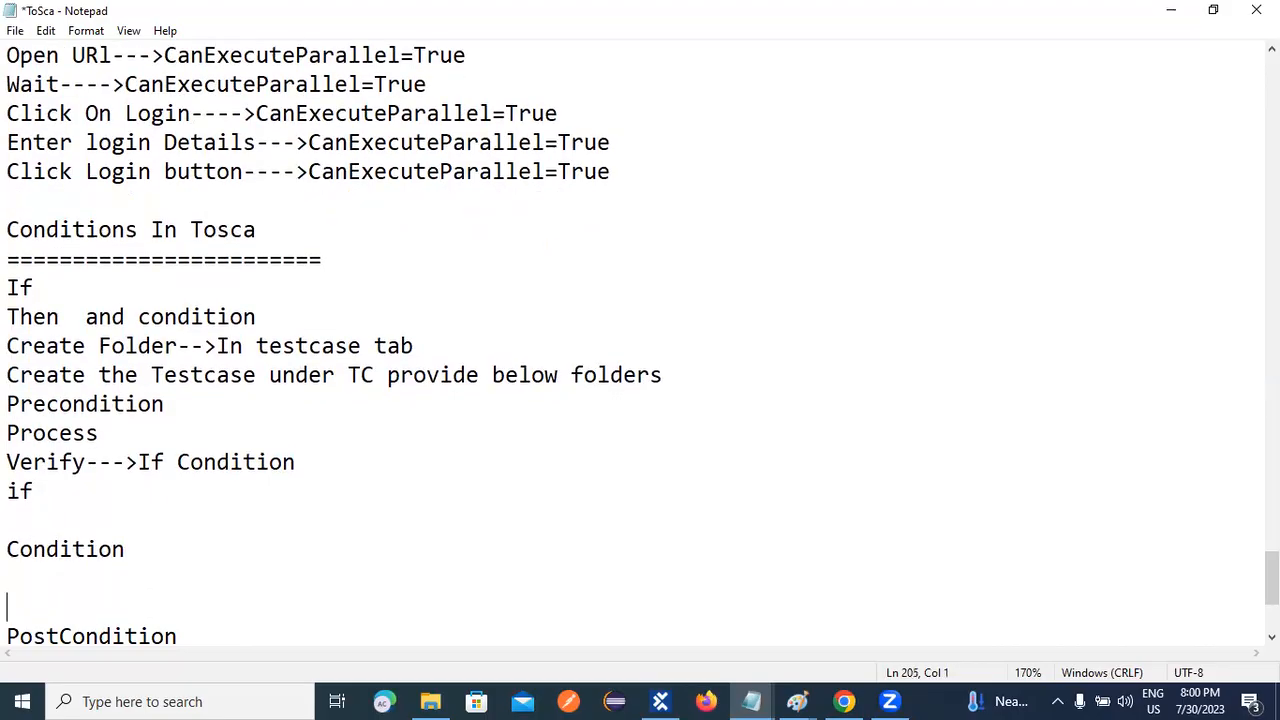
text(Then)
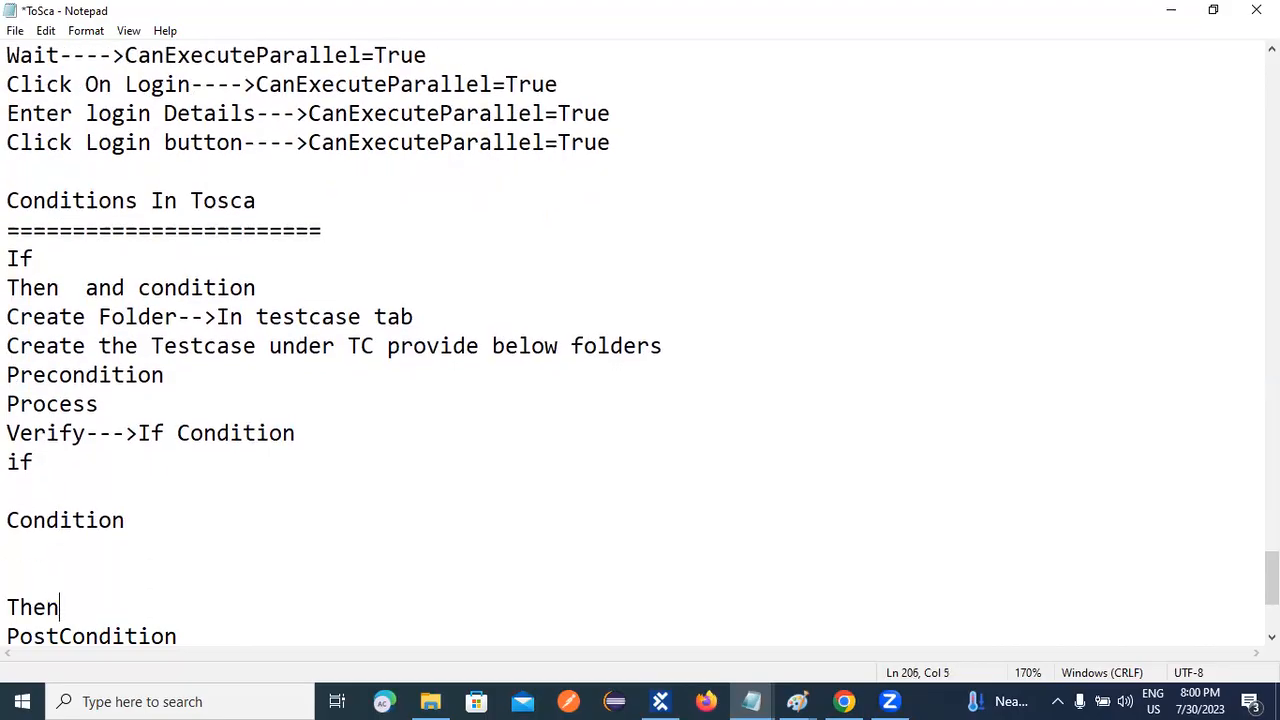
key(Return)
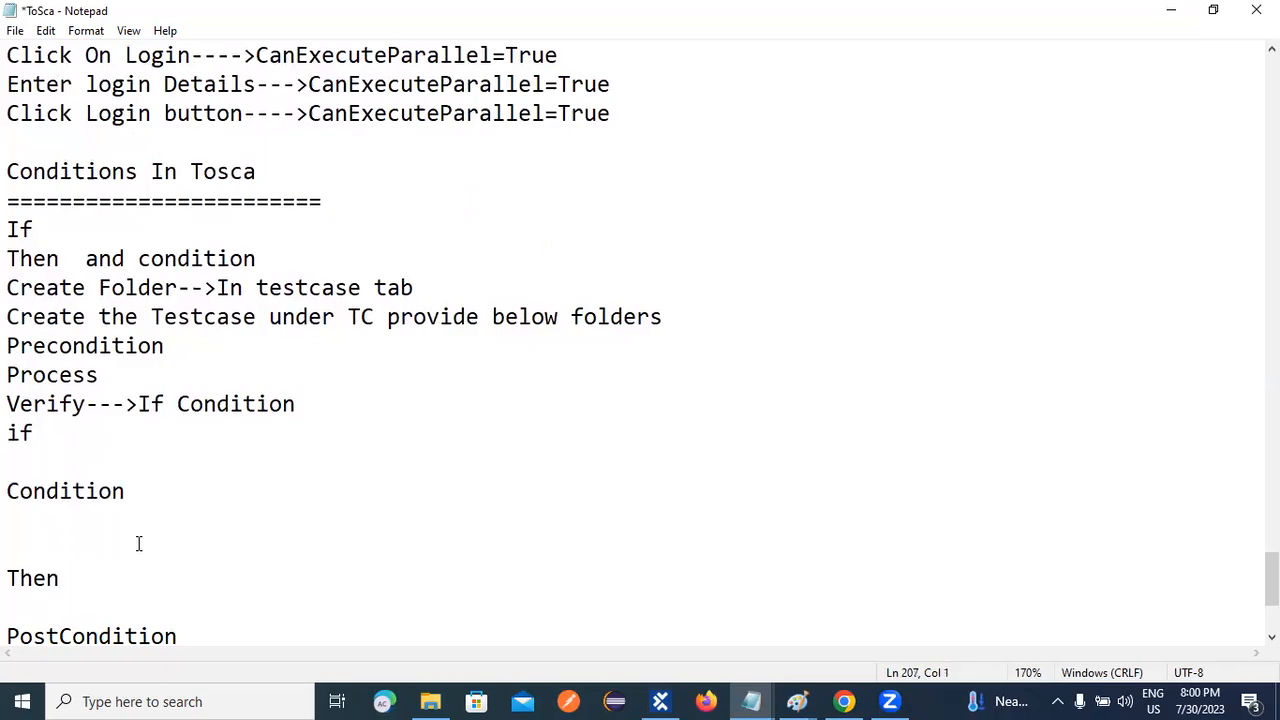
key(Return)
text(else)
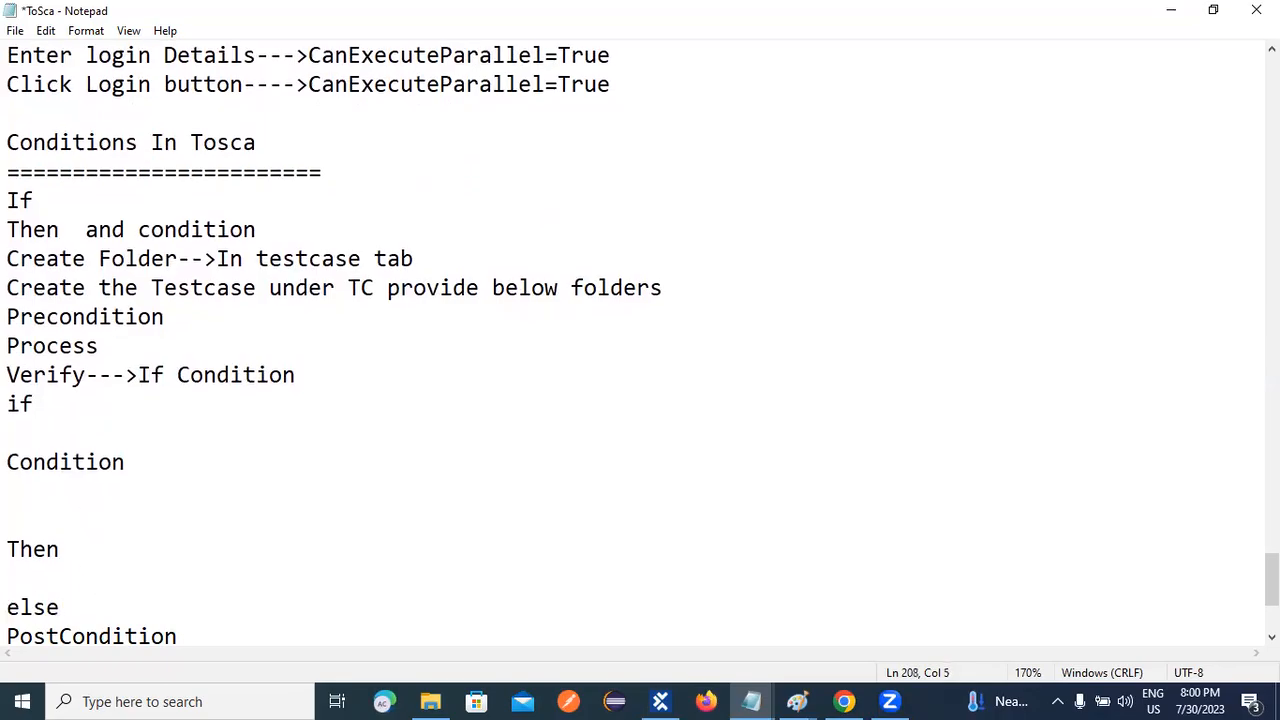
key(Return)
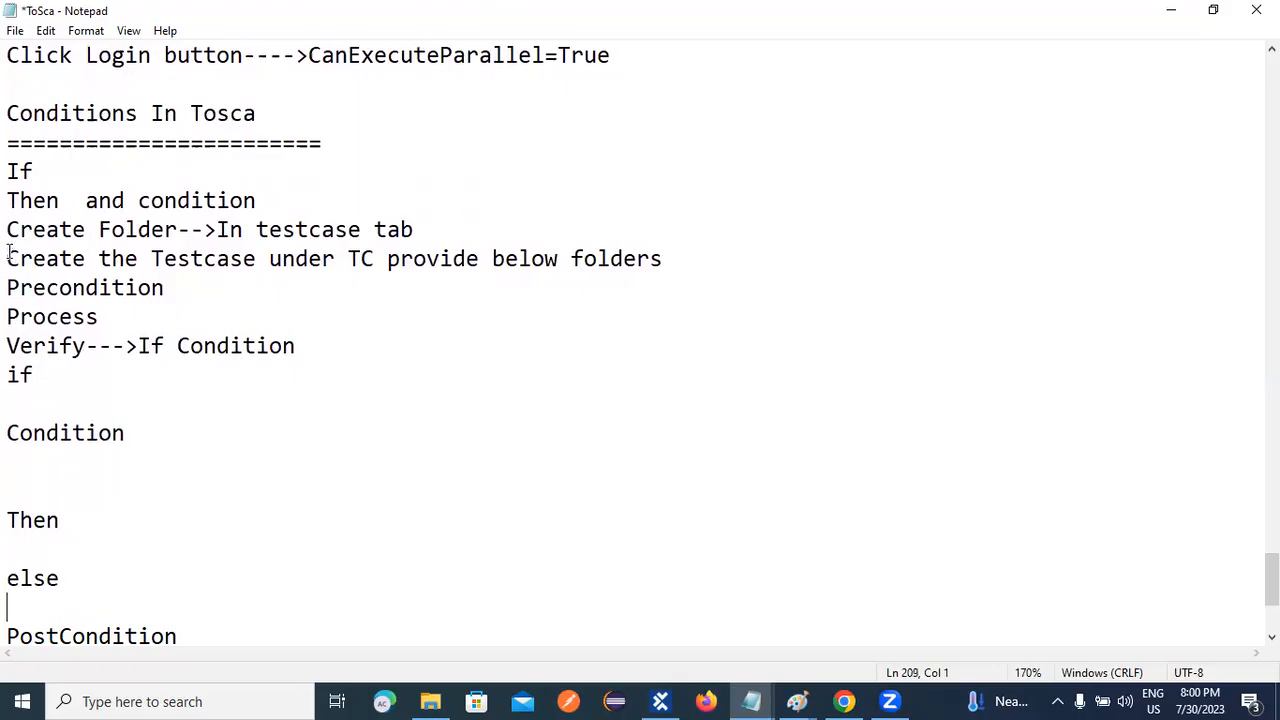
Step: Highlight the "if" and "Condition" lines under Verify one after the other
drag(10, 372, 50, 367)
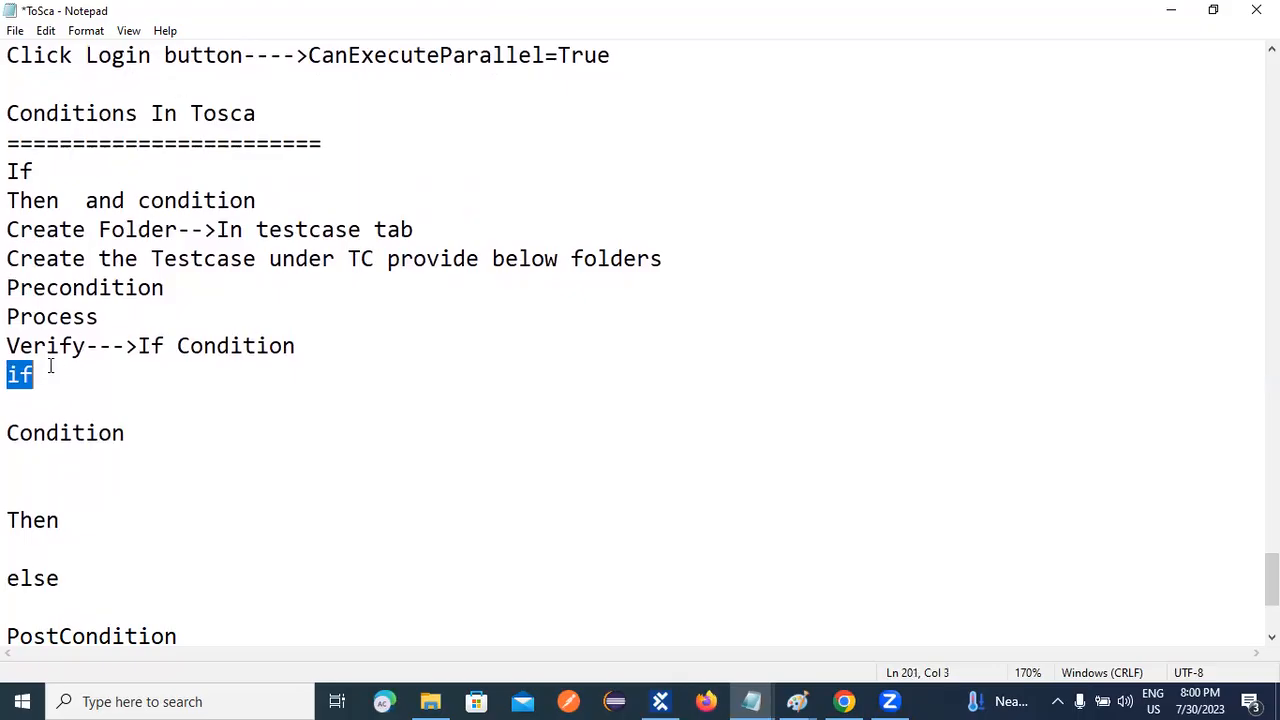
click(9, 405)
drag(8, 430, 125, 455)
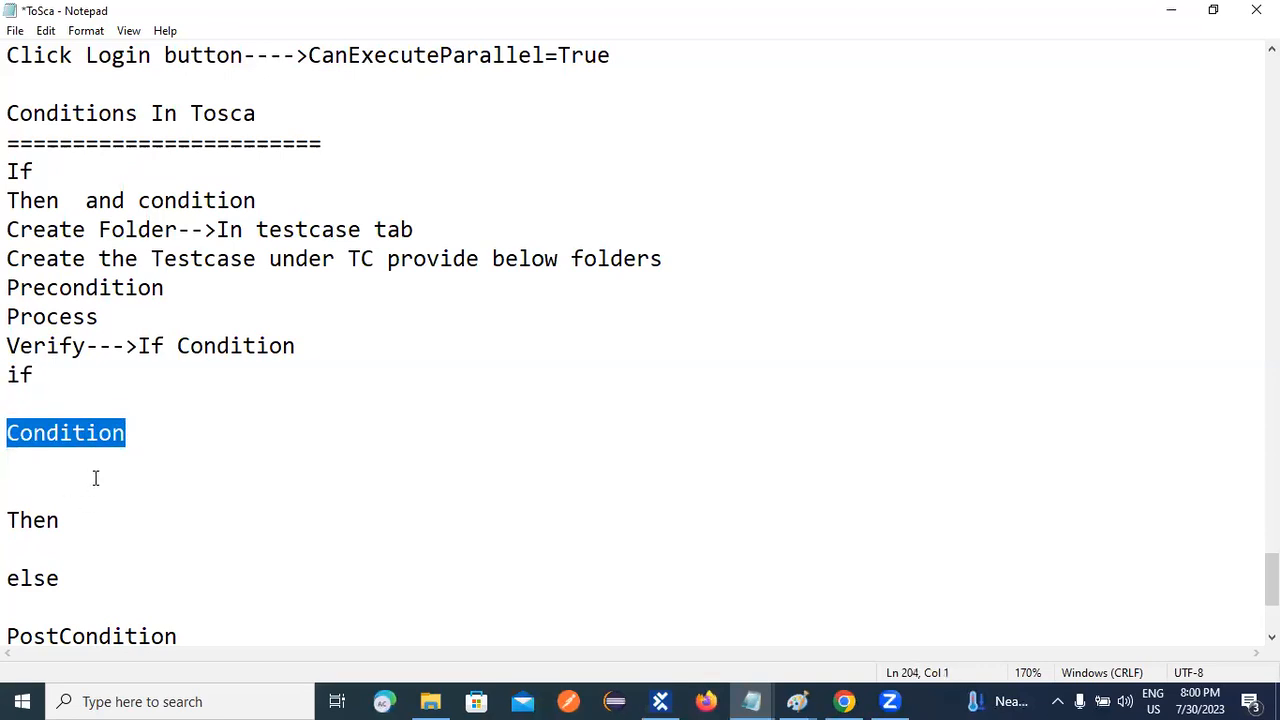
click(157, 470)
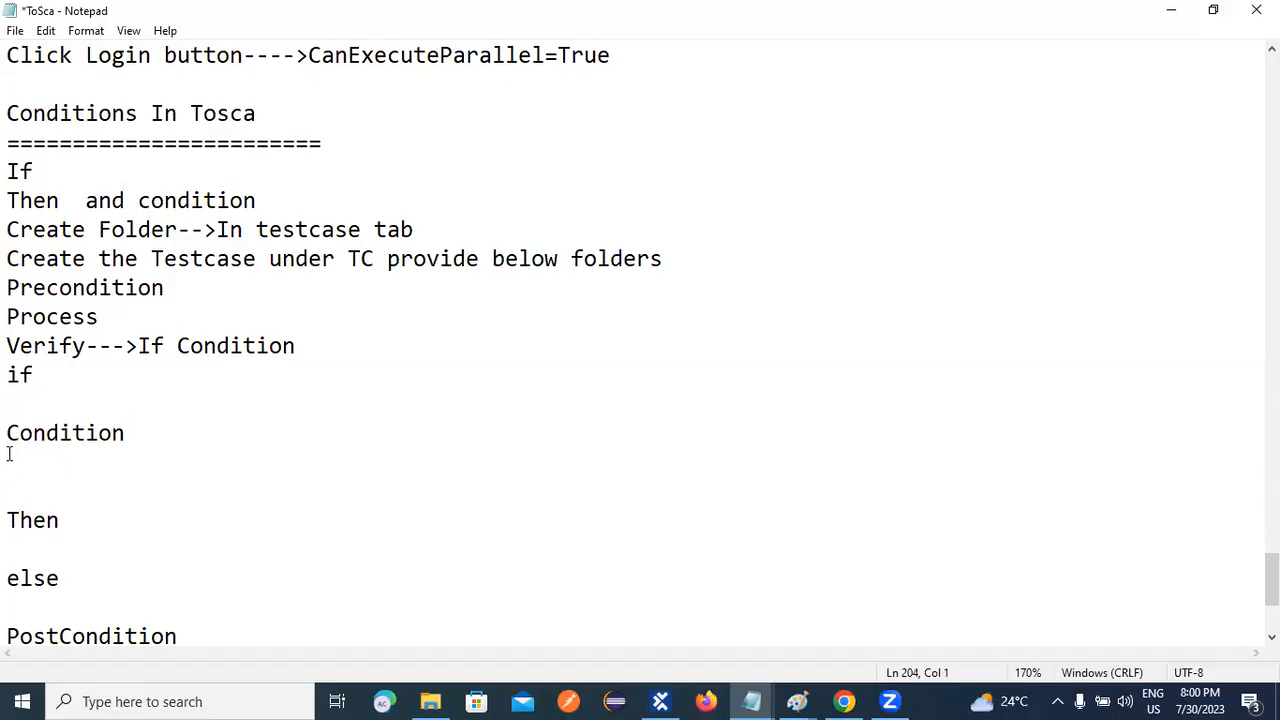
Step: Complete the Condition line with "--->True or False" and the Then line with "---->will be Execute"
click(138, 430)
text(--->True)
click(97, 520)
text(----)
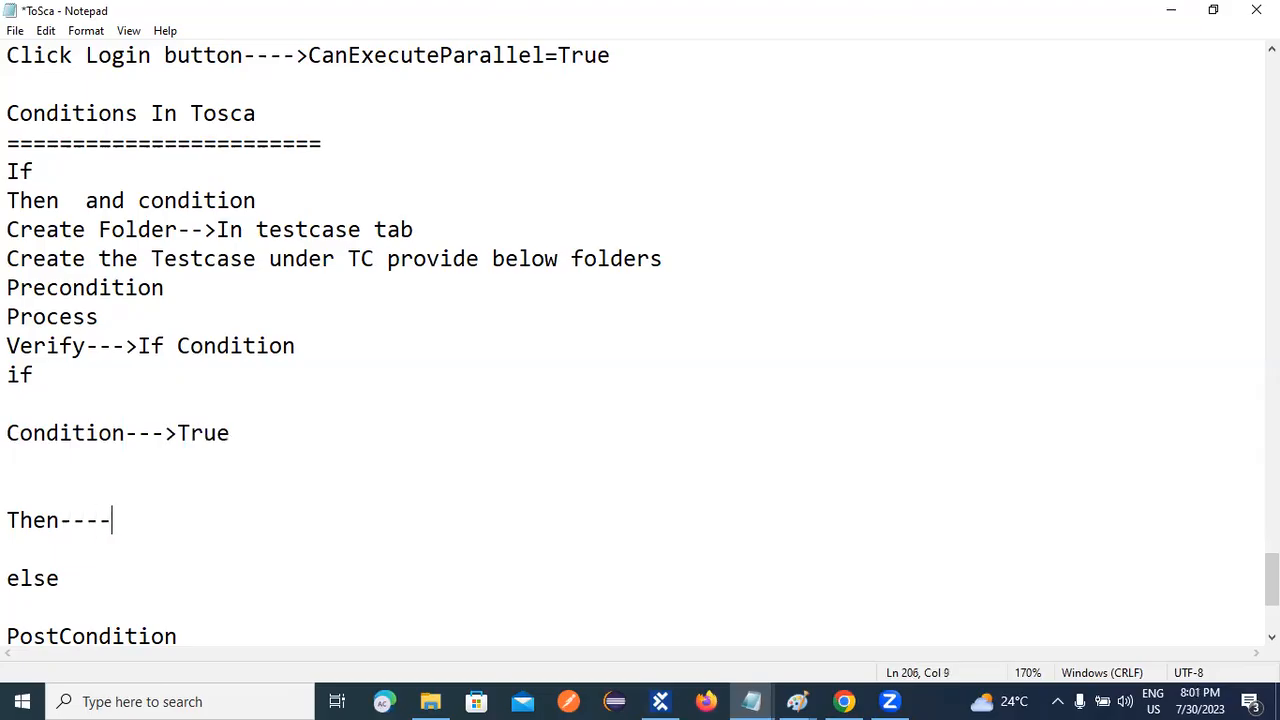
text(>will be E)
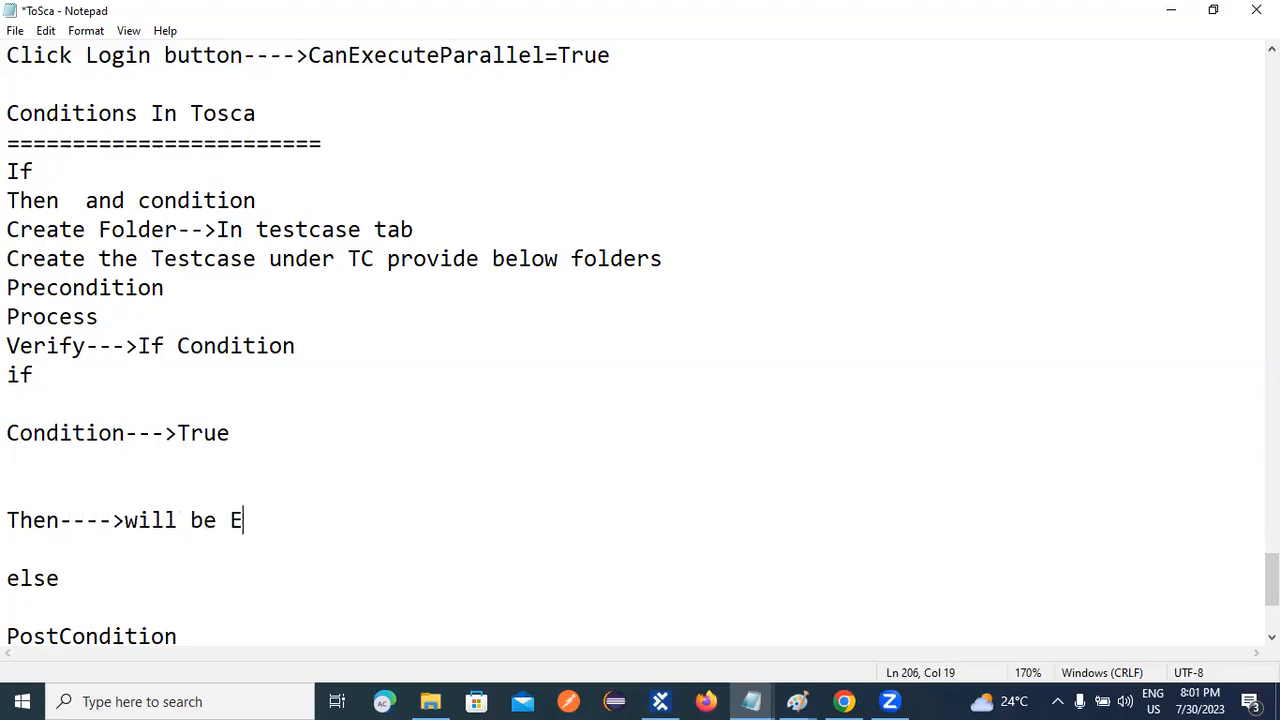
text(xecute)
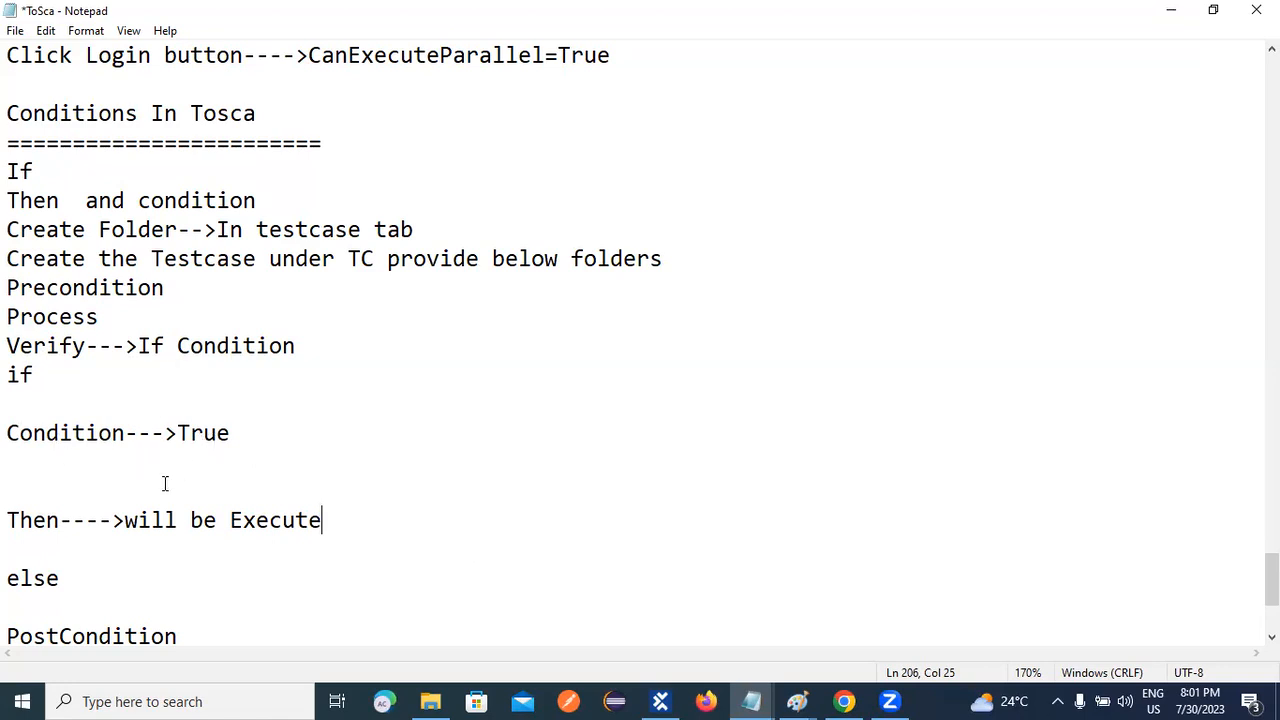
click(247, 440)
text(or False)
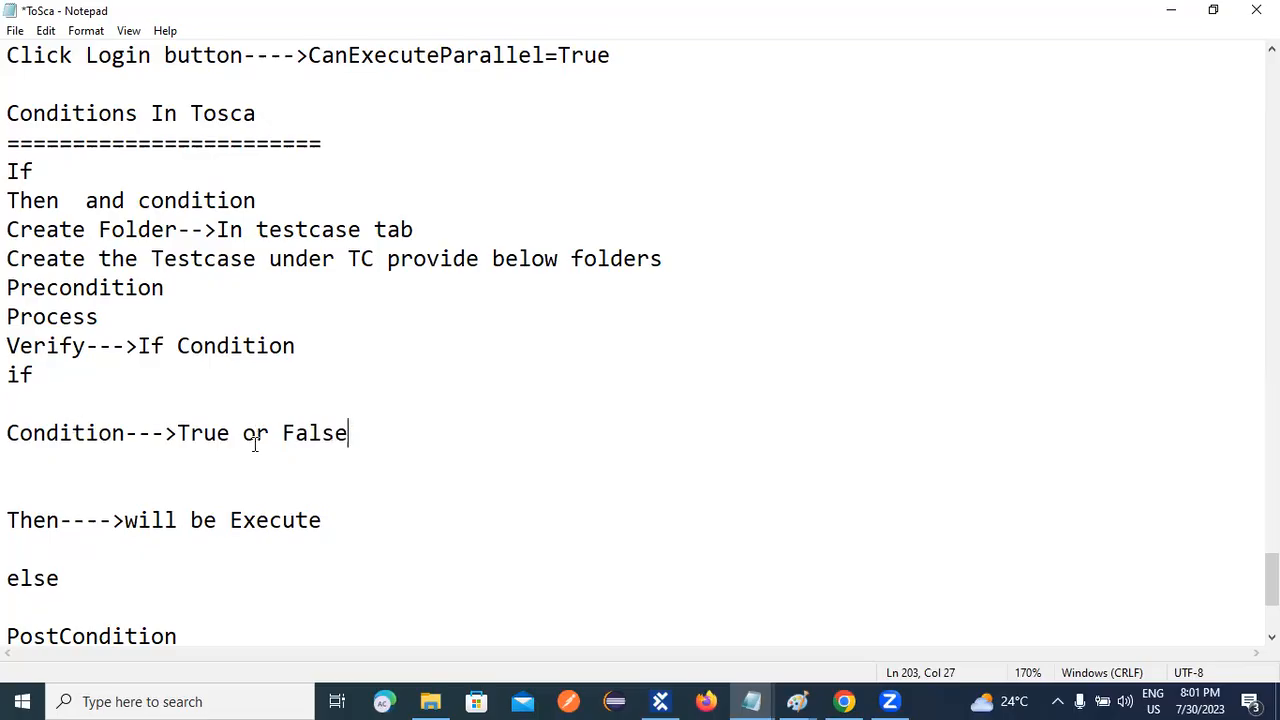
Step: Append "---->will be Execute" to the else line
click(93, 574)
text(---->Else)
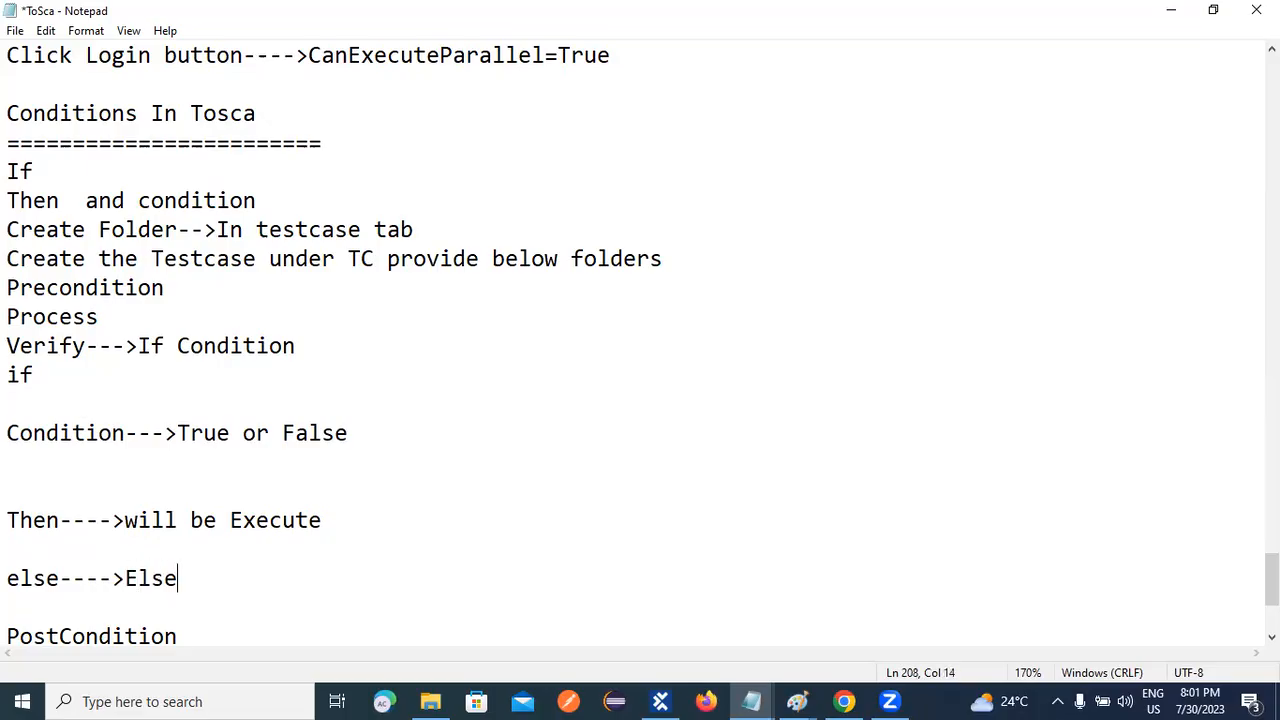
key(BackSpace)
key(BackSpace)
key(BackSpace)
key(BackSpace)
text(woi)
key(BackSpace)
key(BackSpace)
text(ill be Ex)
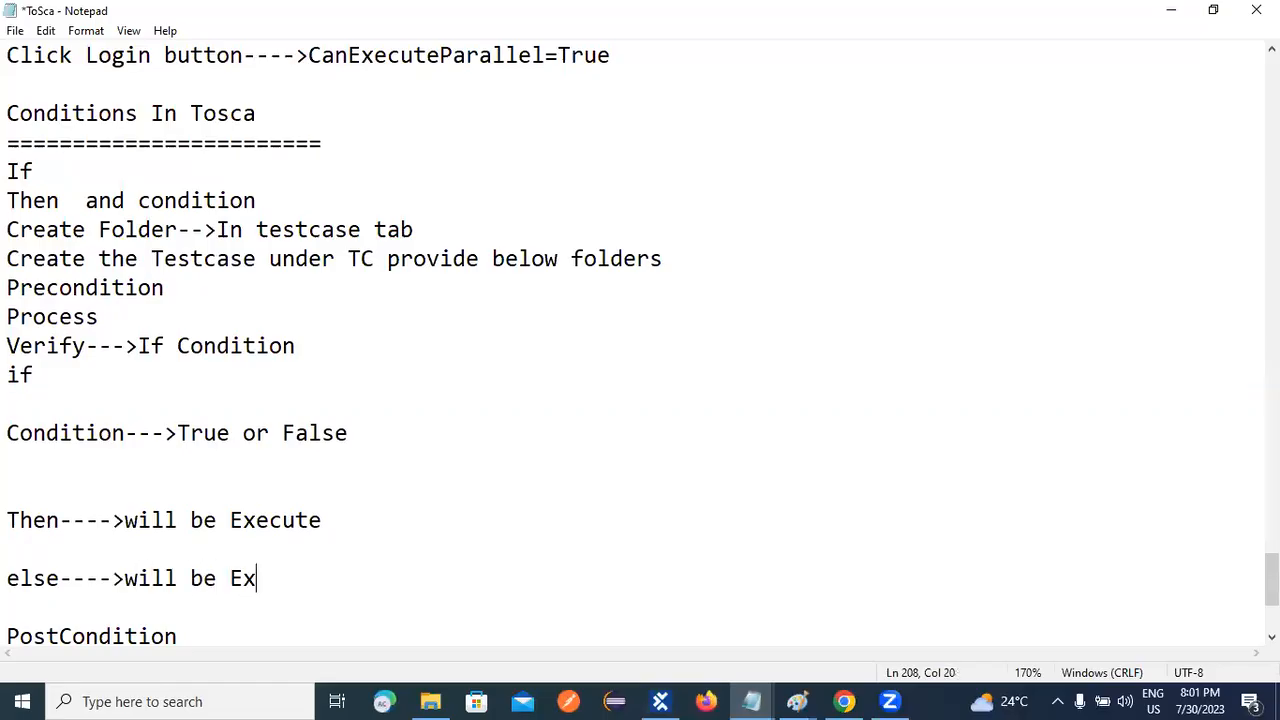
text(ecute)
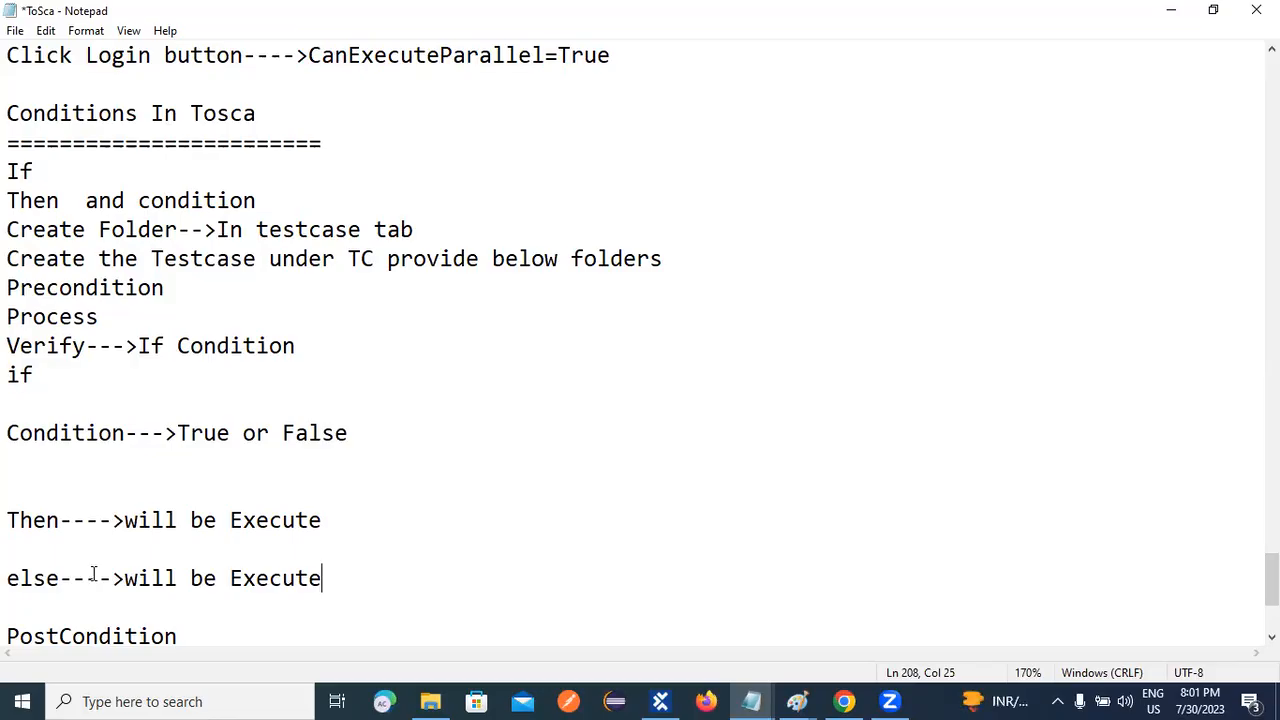
Step: Highlight the Then line and the "Verify--->If Condition" line in the notes, and switch to Tosca Commander
drag(8, 520, 350, 507)
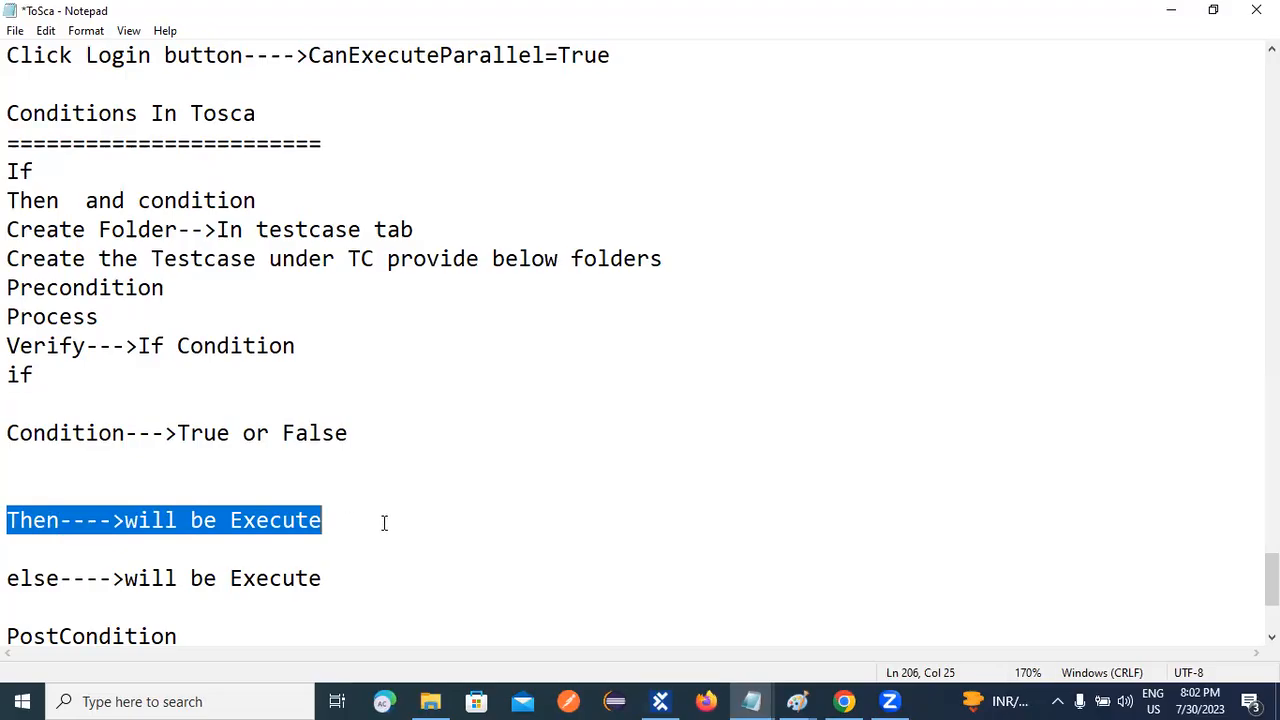
click(660, 700)
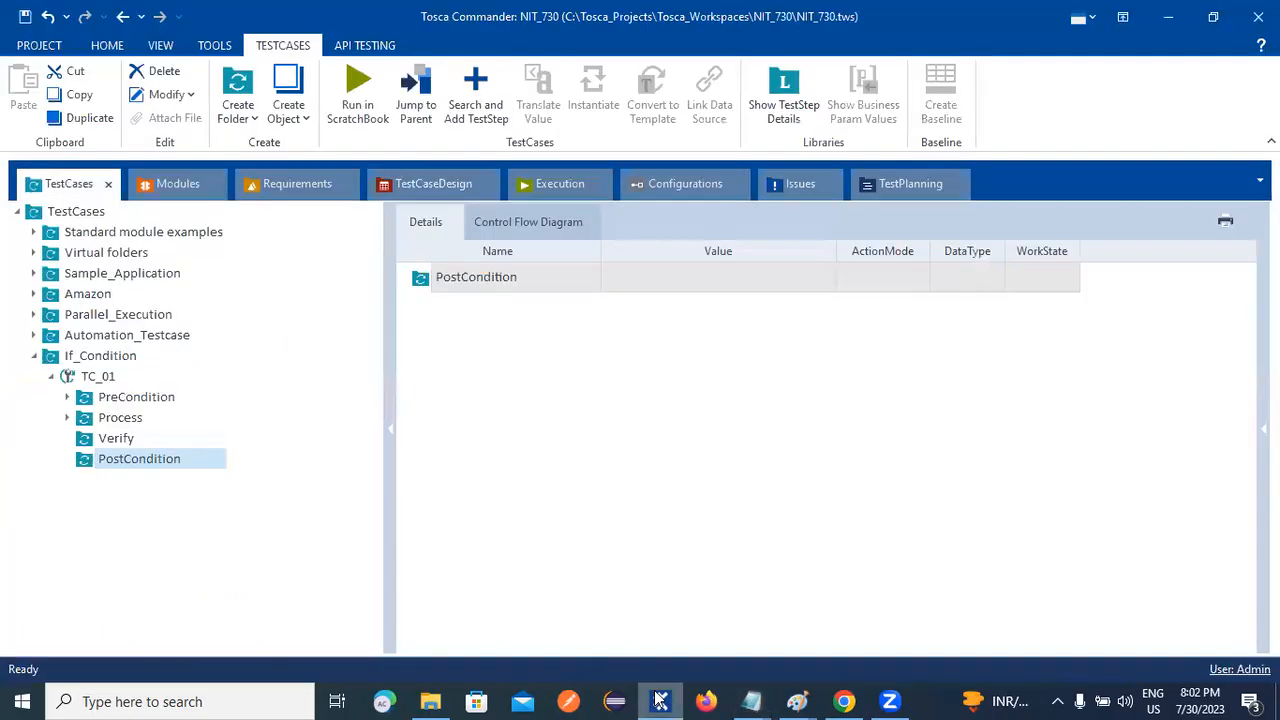
click(655, 700)
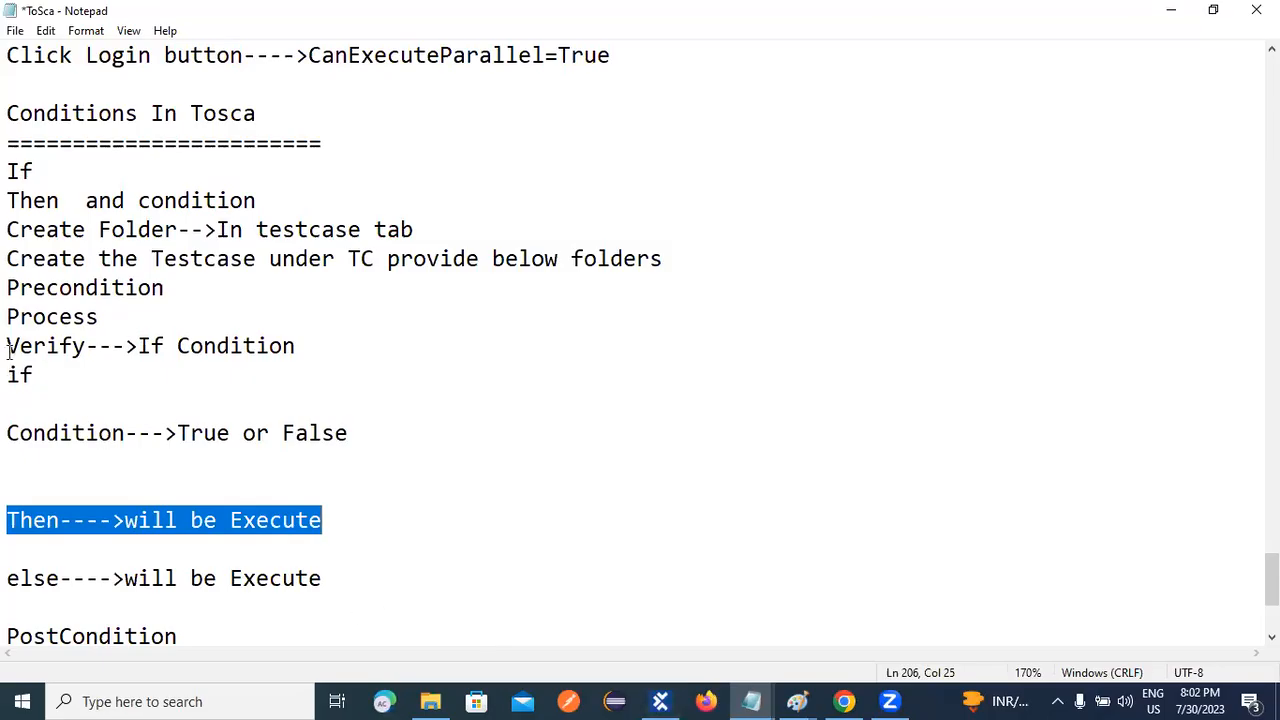
drag(8, 346, 320, 351)
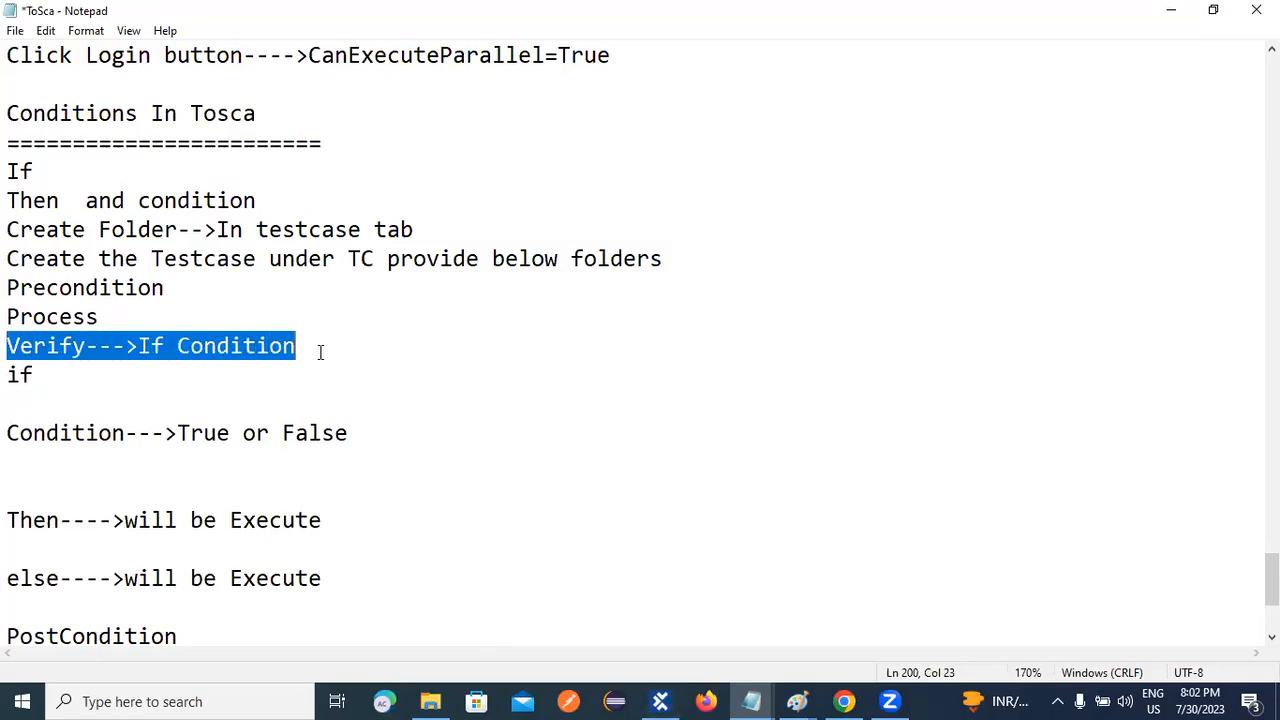
click(660, 701)
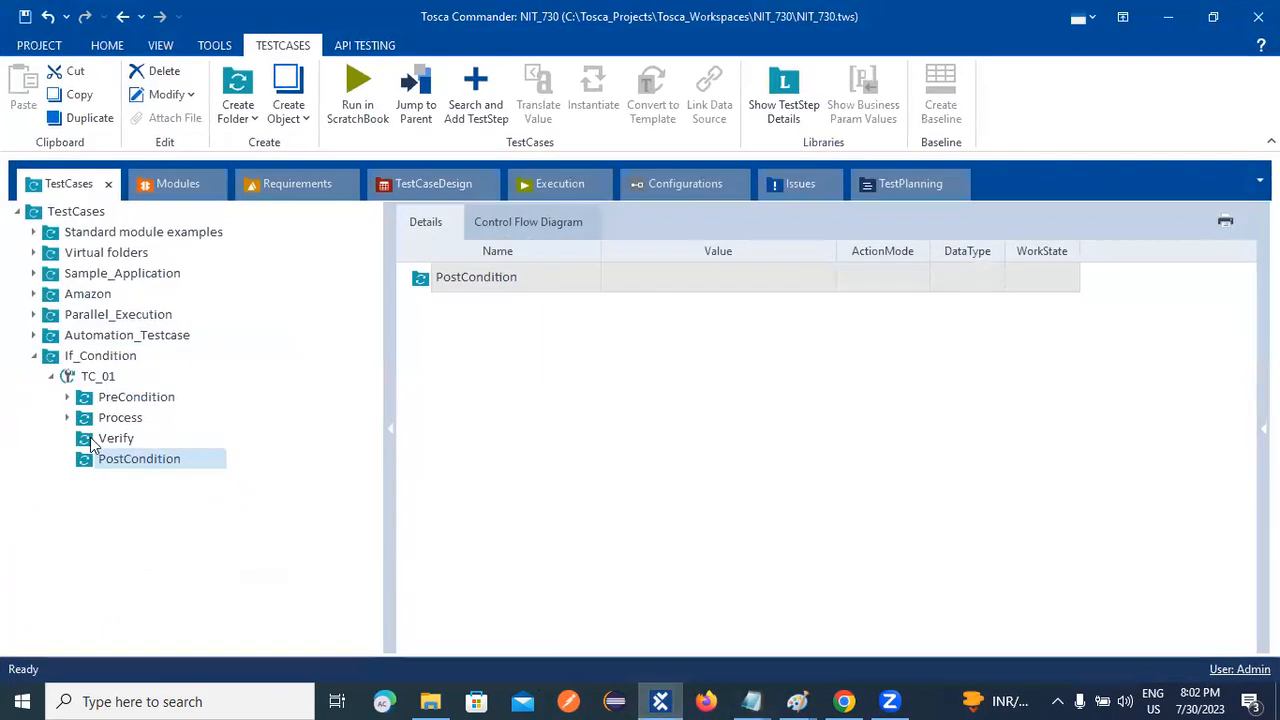
Step: Create an If statement in the Verify folder of TC_01 and point out its Then and Condition rows
right_click(87, 443)
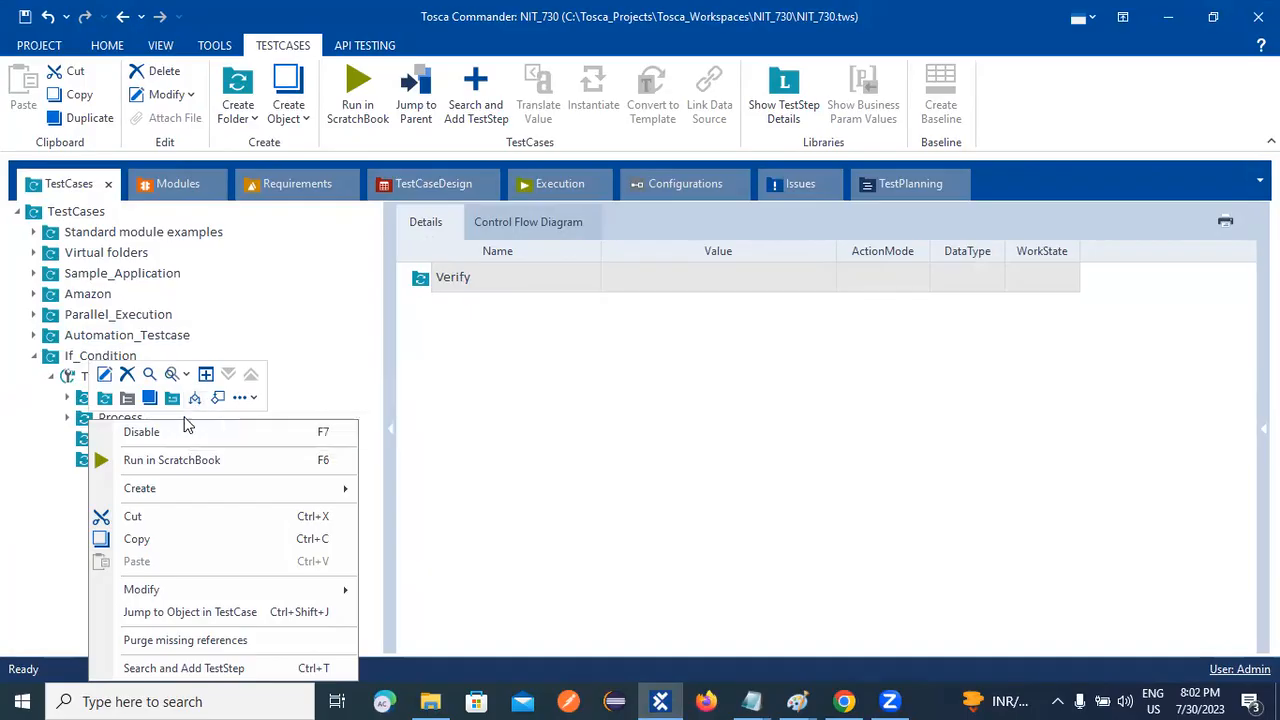
click(44, 432)
right_click(137, 437)
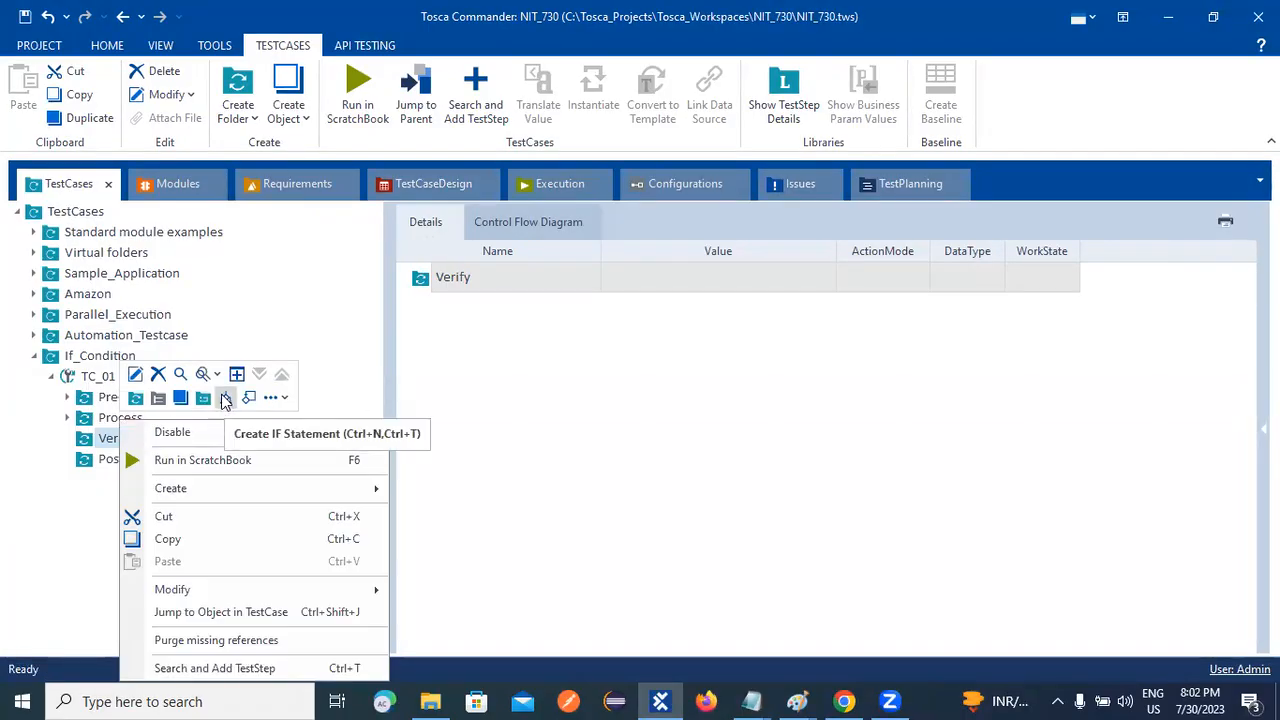
click(225, 399)
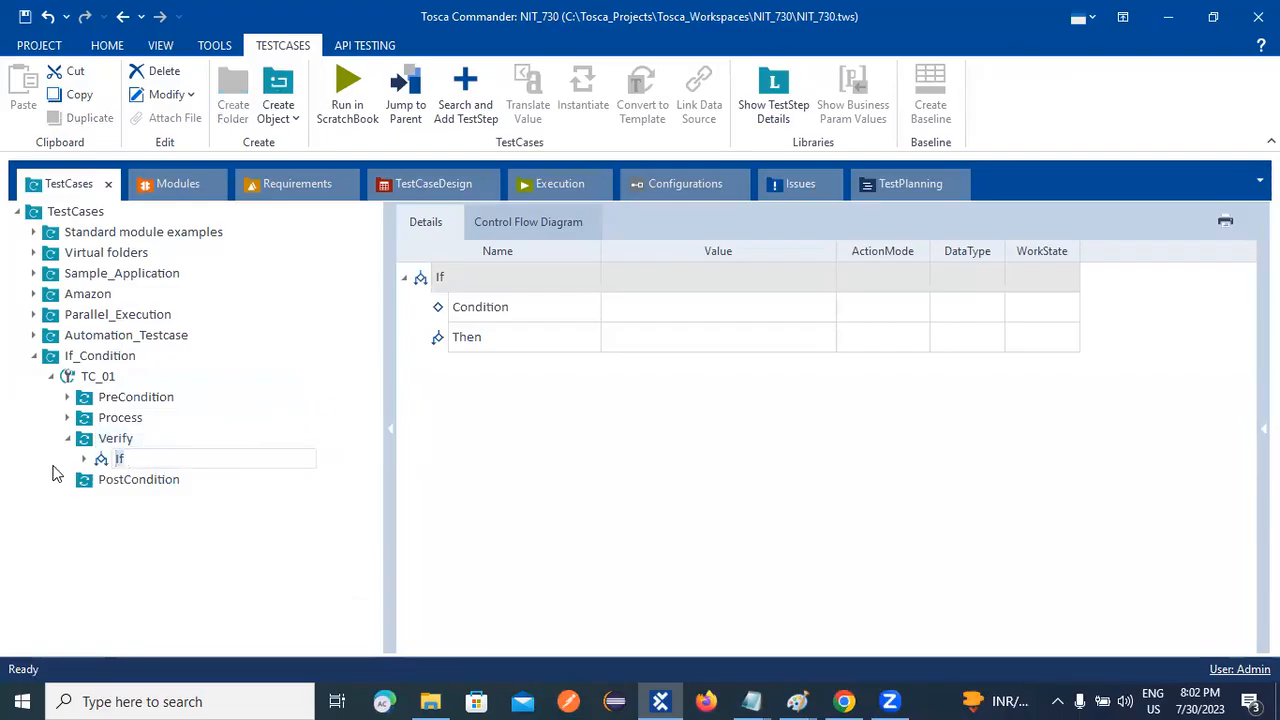
click(468, 316)
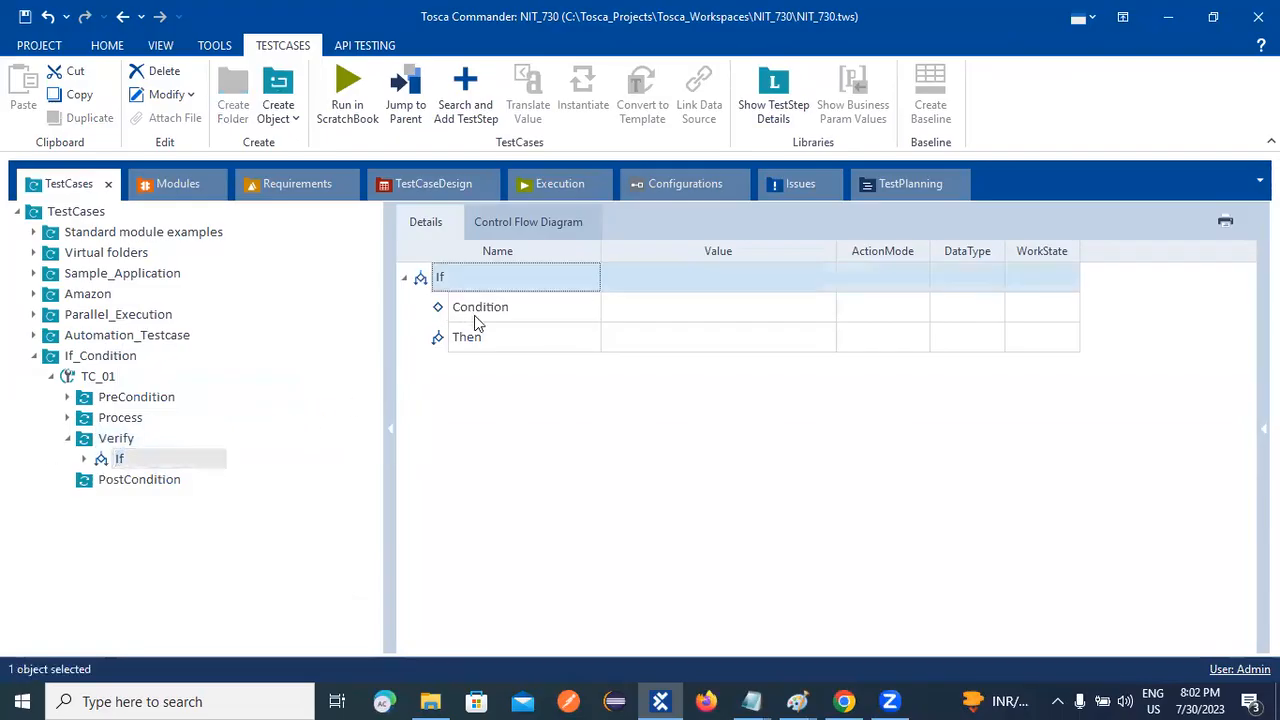
click(474, 337)
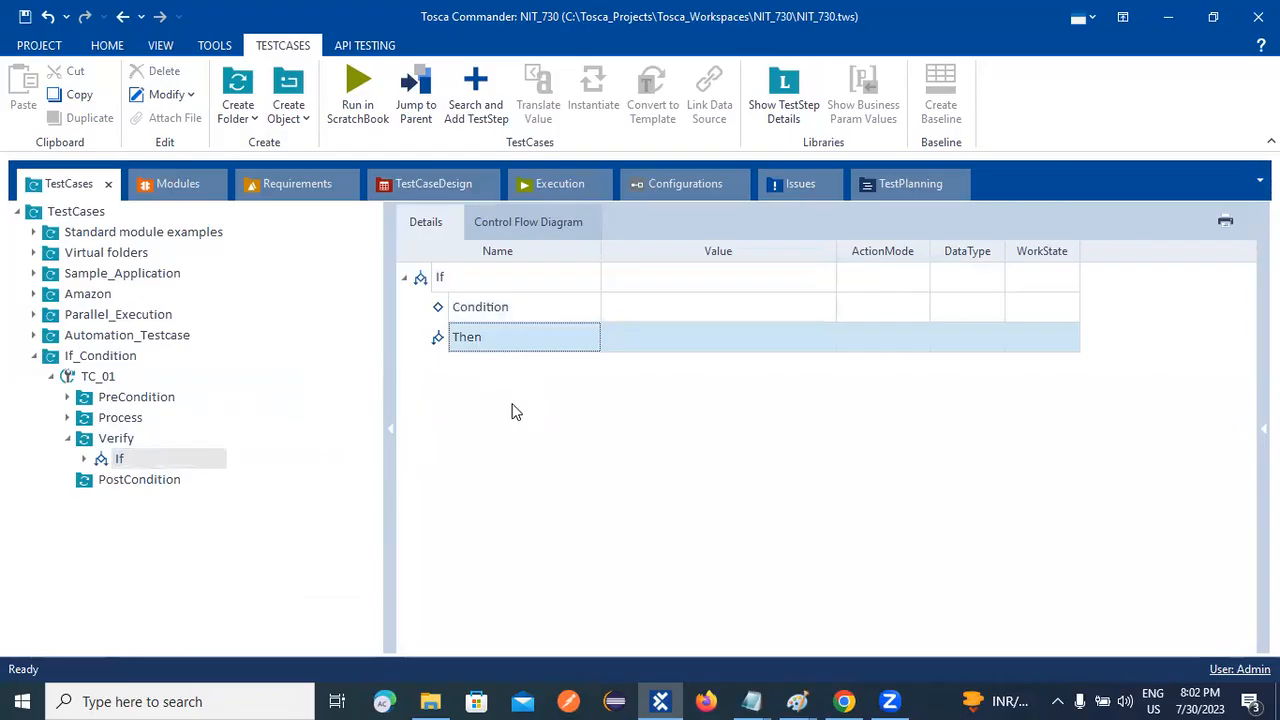
click(507, 316)
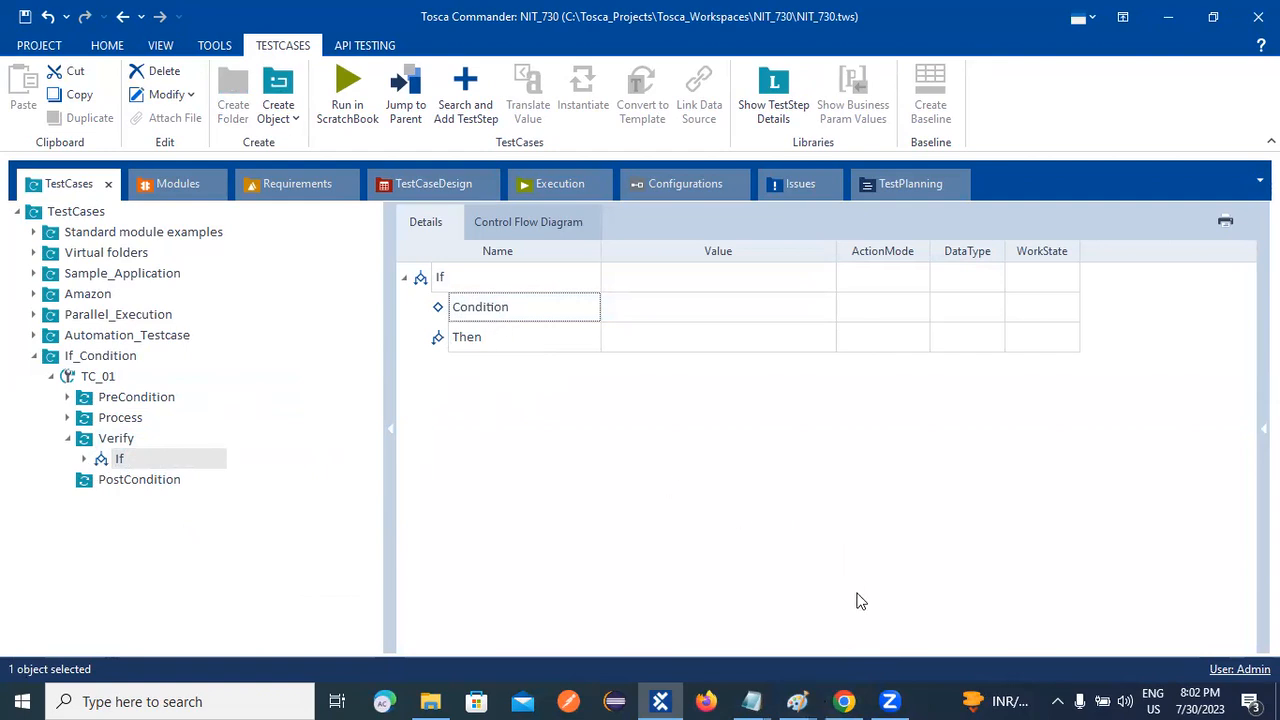
Step: Switch to the ToSca notes in Notepad and highlight the "Condition--->True or False" line followed by the Then line
click(752, 701)
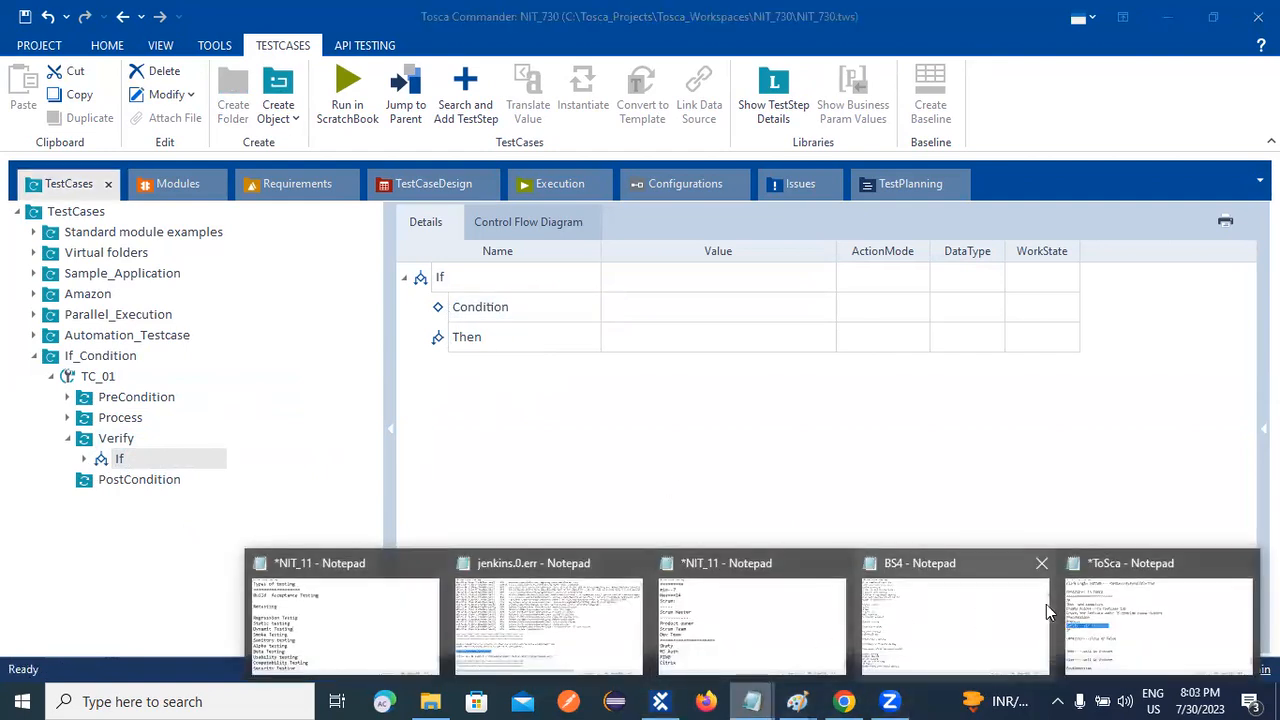
click(1150, 625)
drag(8, 437, 198, 470)
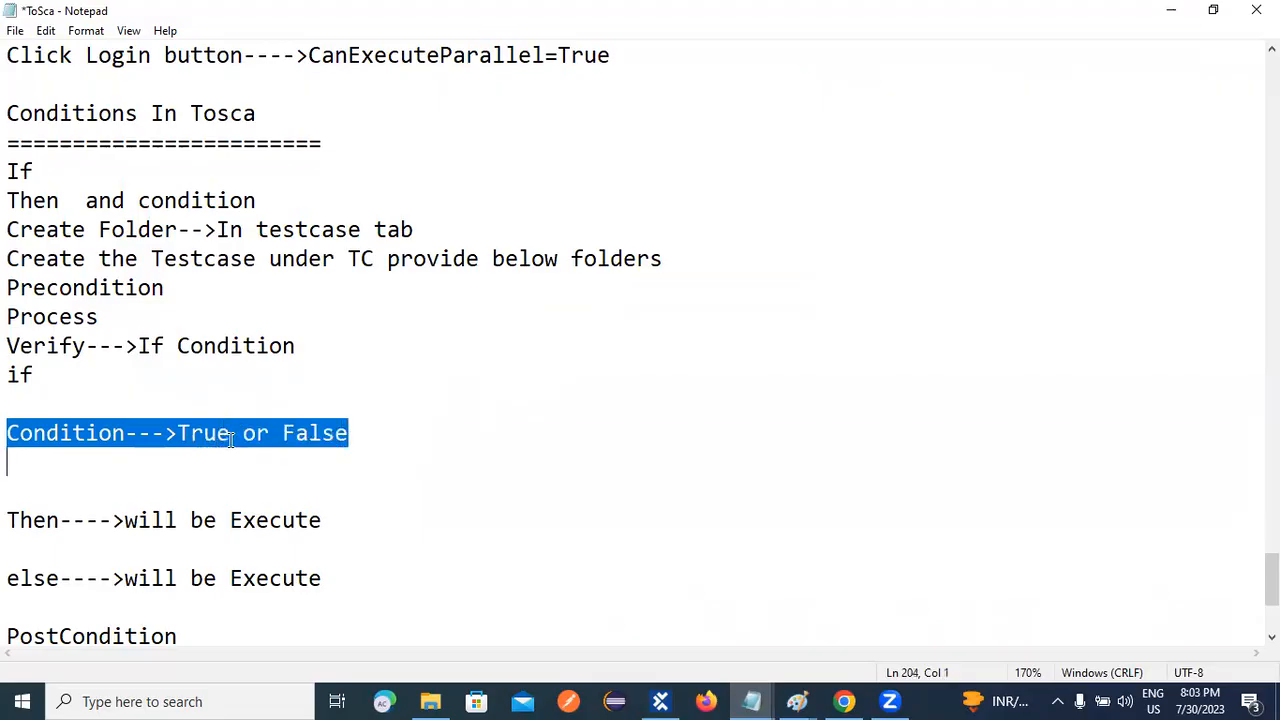
drag(10, 514, 290, 507)
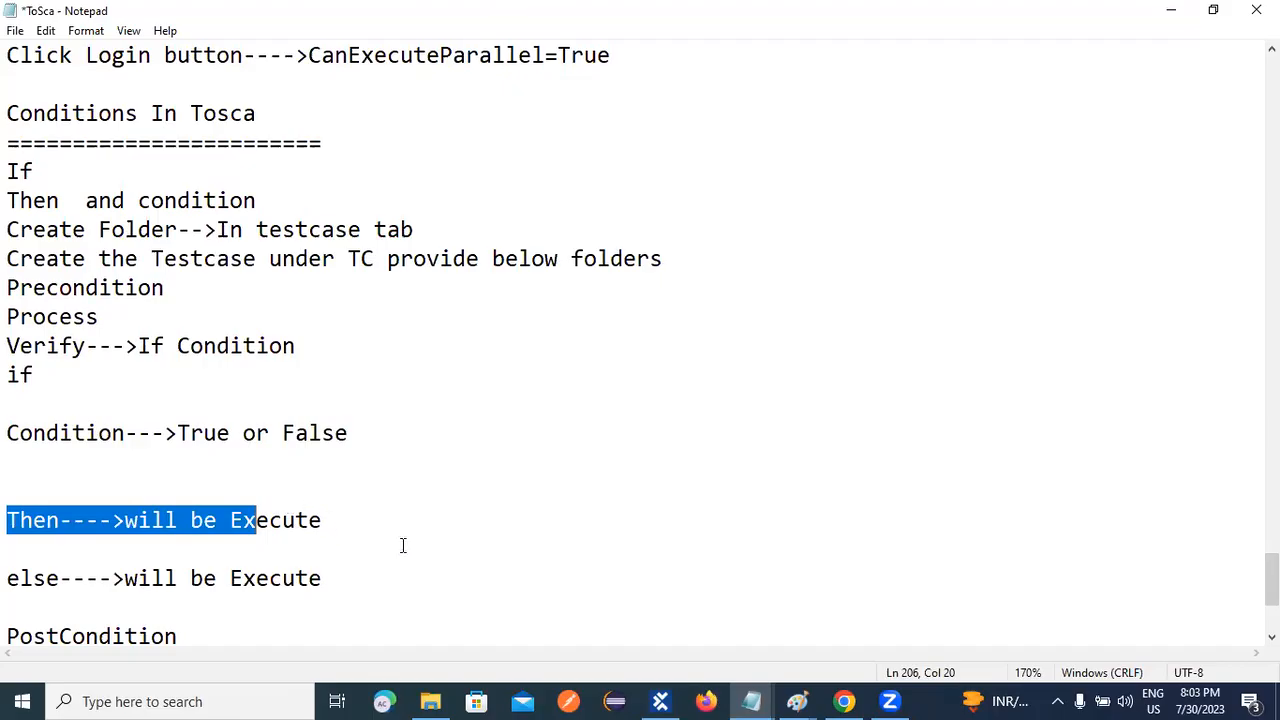
Step: Switch to Tosca Commander, open the Condition row's value for editing, and expand the If statement under the Verify folder
click(660, 701)
click(680, 303)
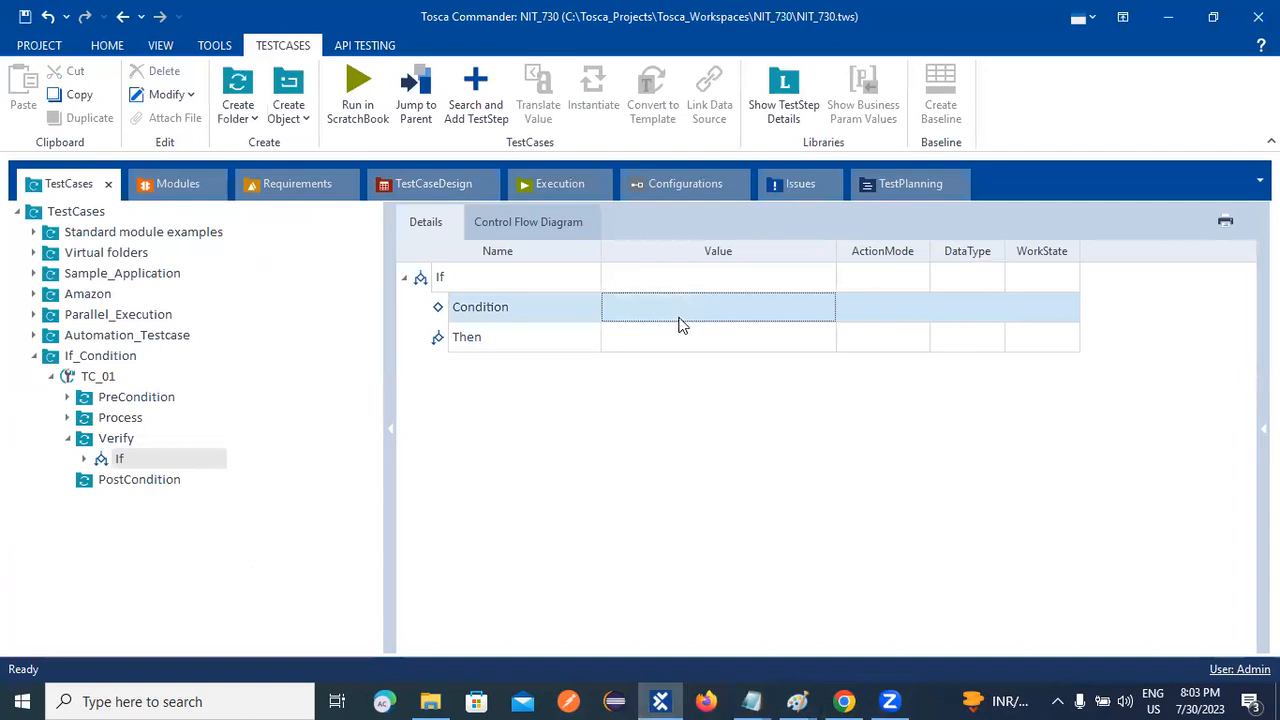
click(680, 316)
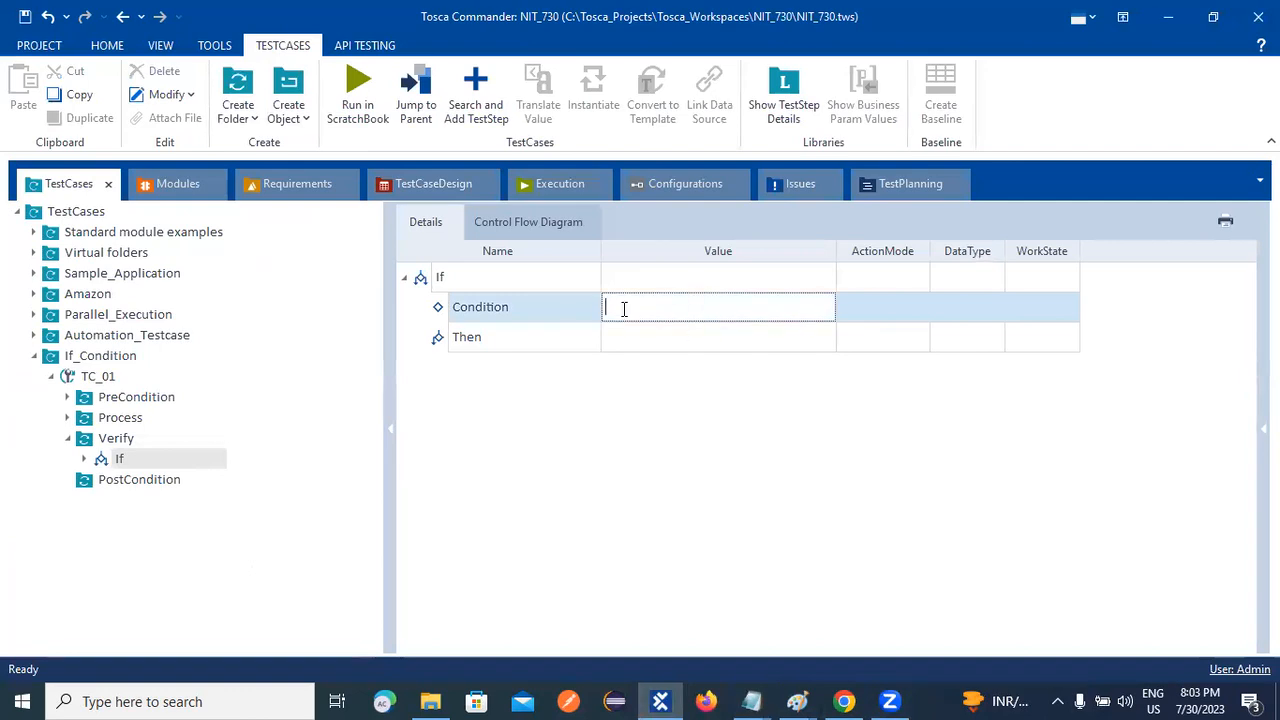
click(585, 411)
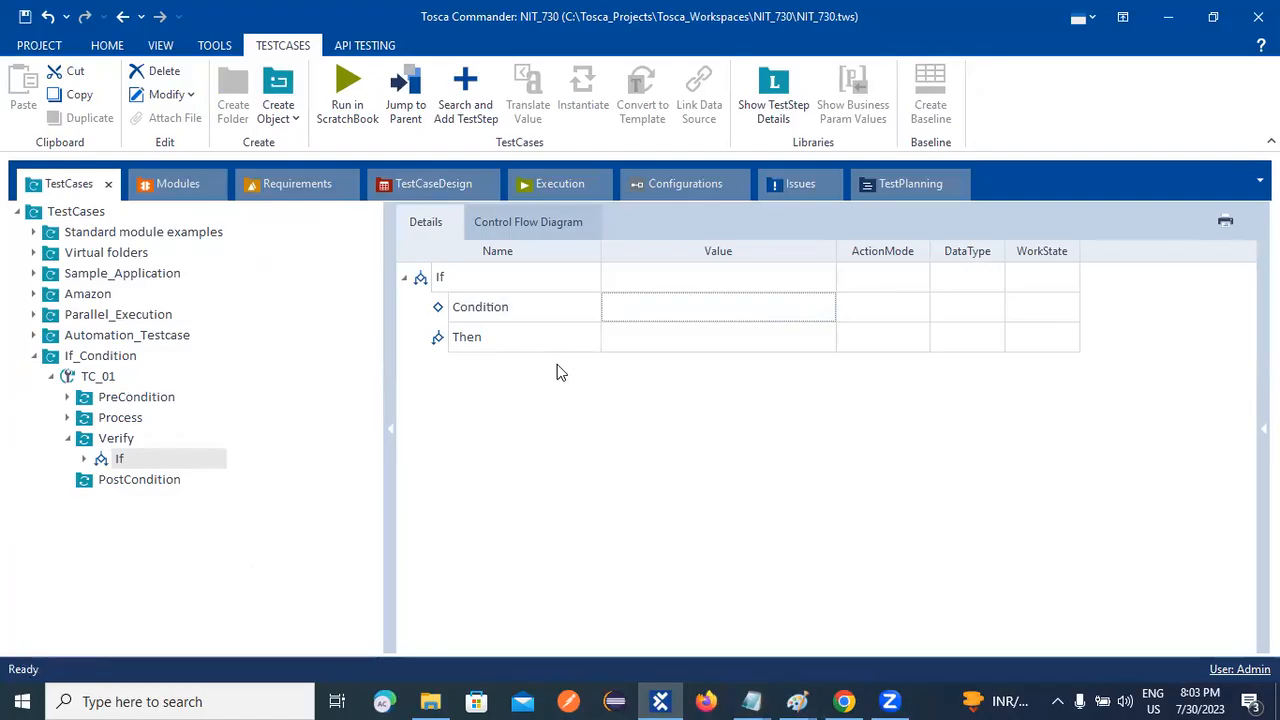
click(635, 310)
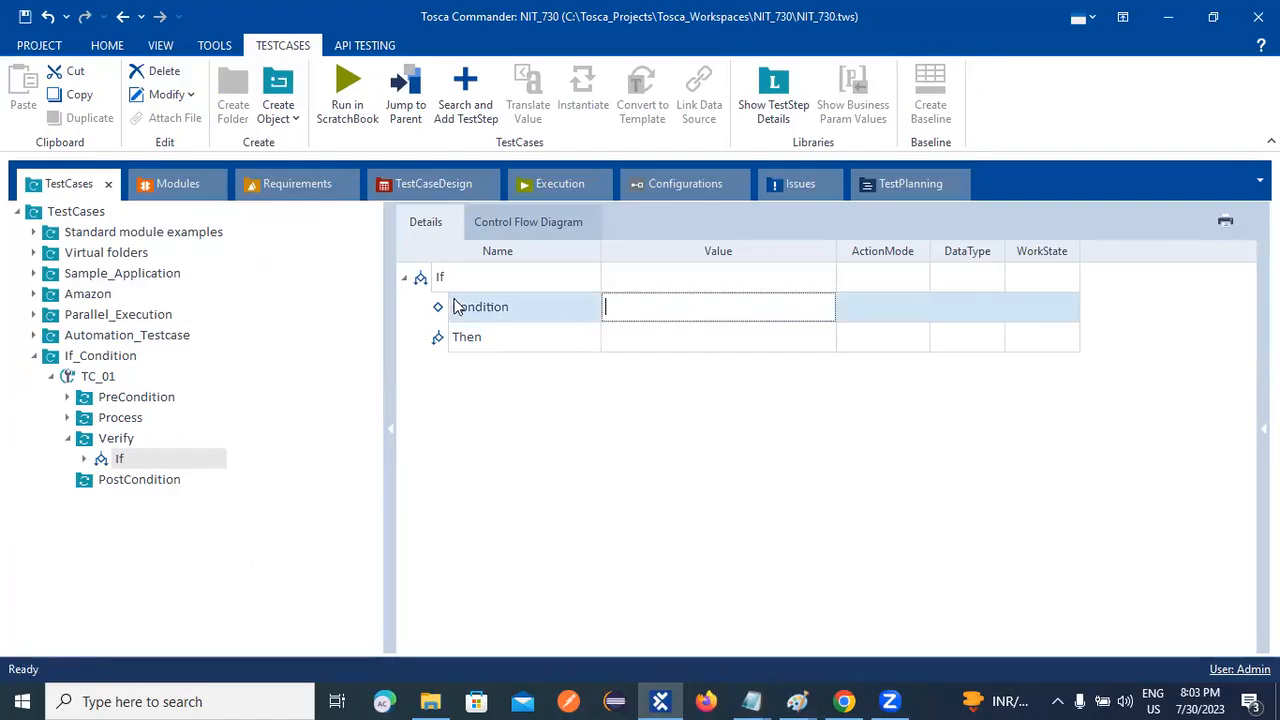
click(117, 458)
click(84, 459)
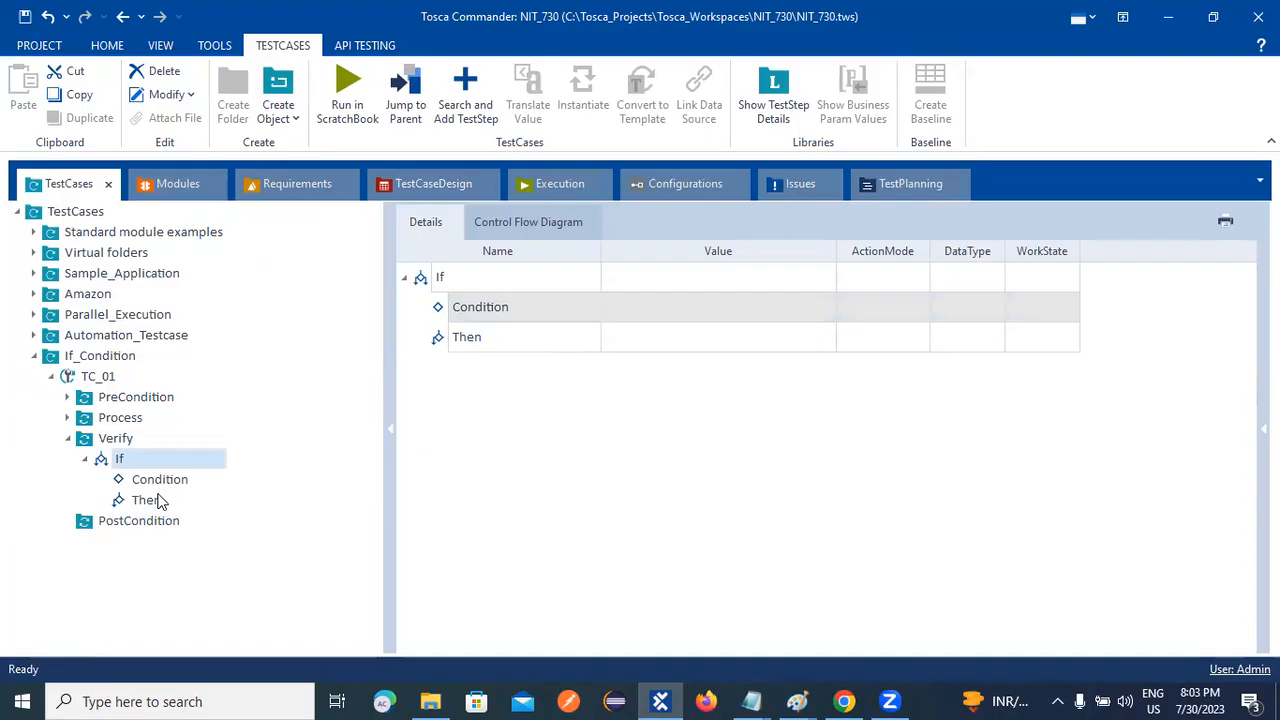
Step: Open the value of the Condition in the Verify folder's If statement for editing
click(150, 479)
click(759, 272)
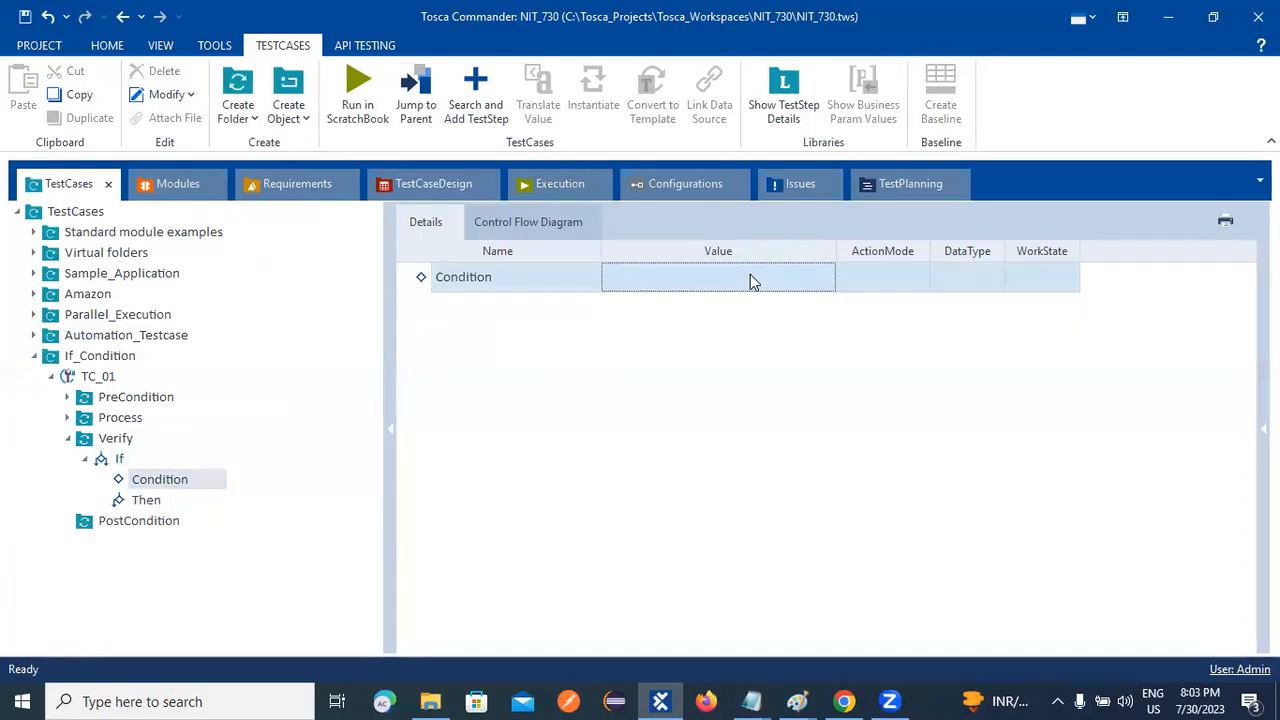
click(750, 278)
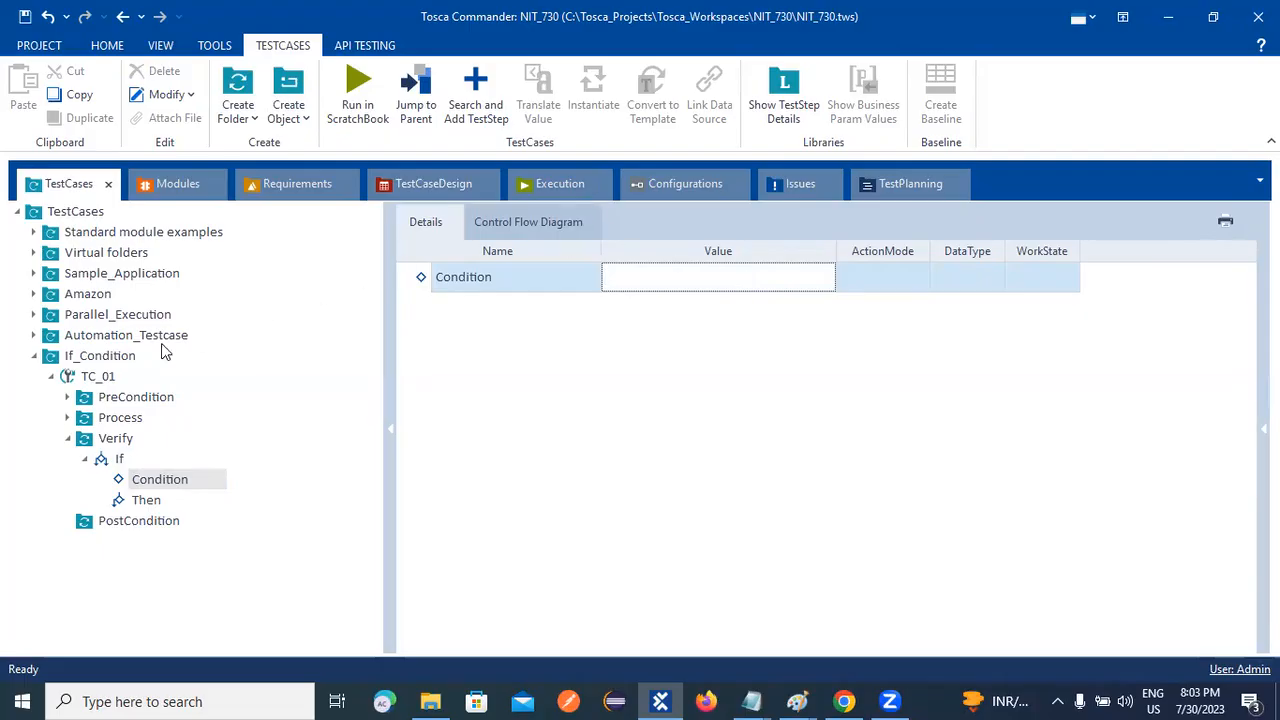
Step: Look up the unsuccessful-login message attribute in the IfCondition modules and return to the test cases
click(165, 196)
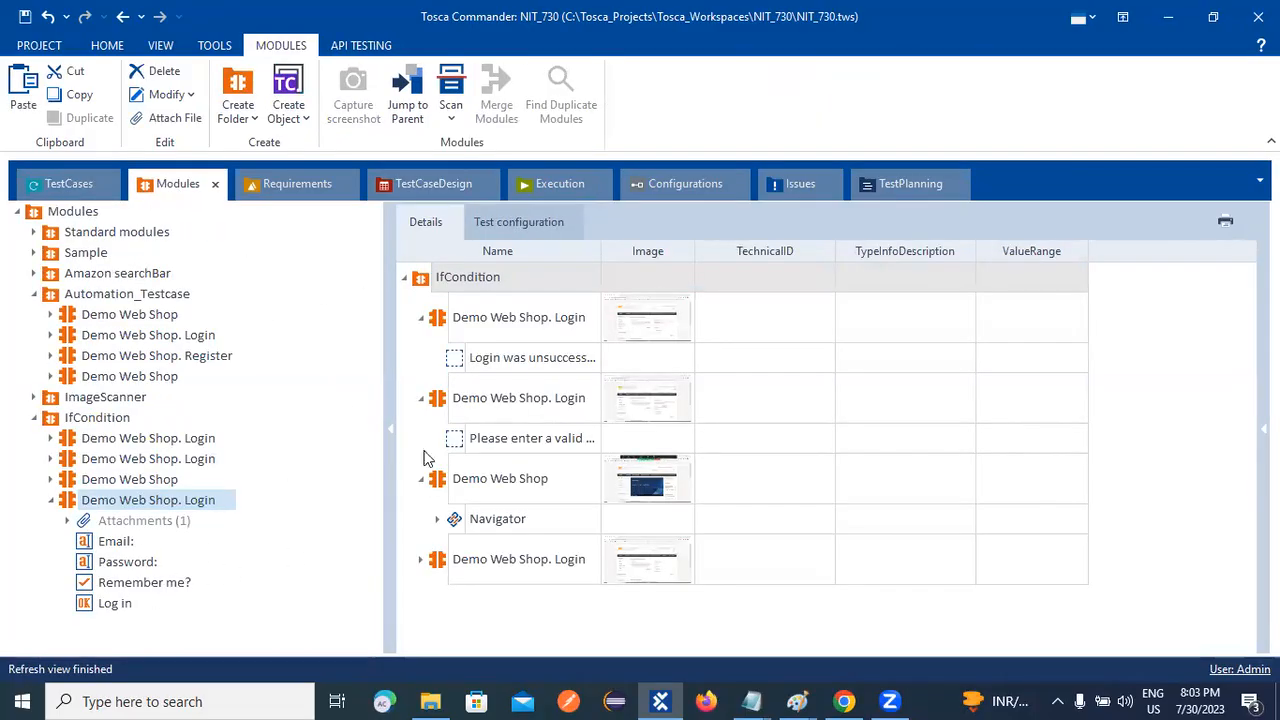
click(521, 358)
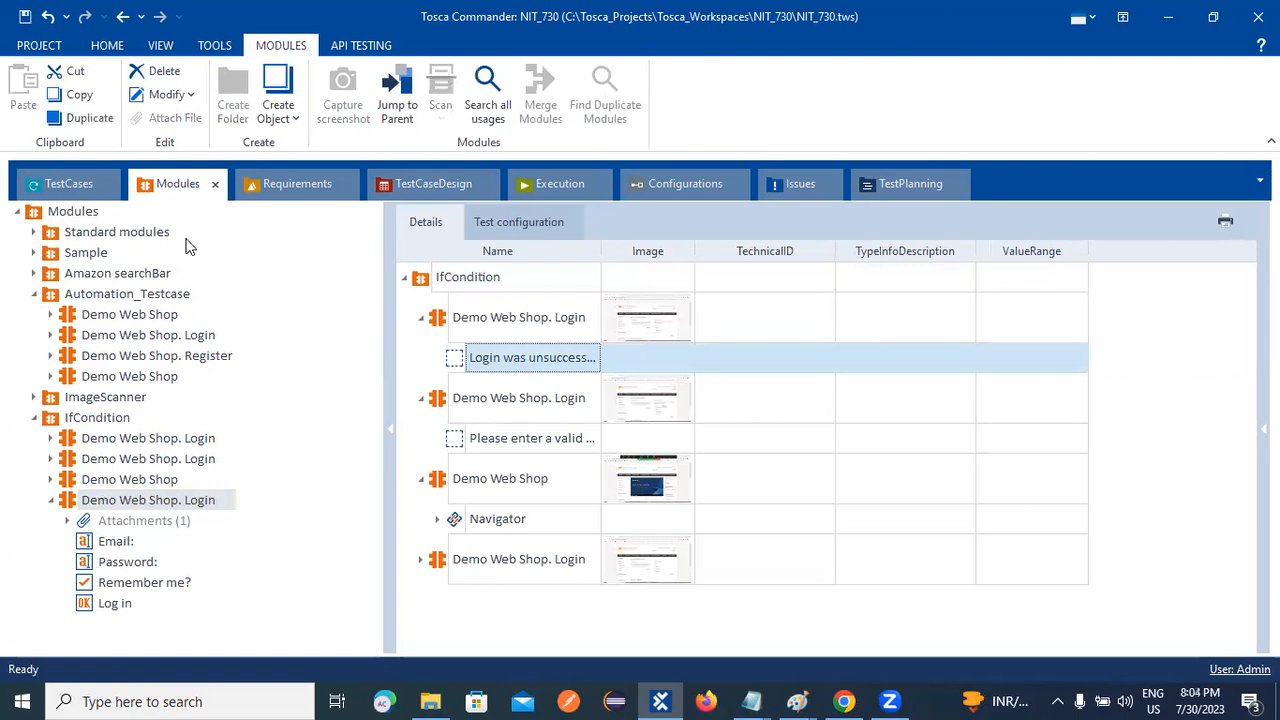
click(68, 183)
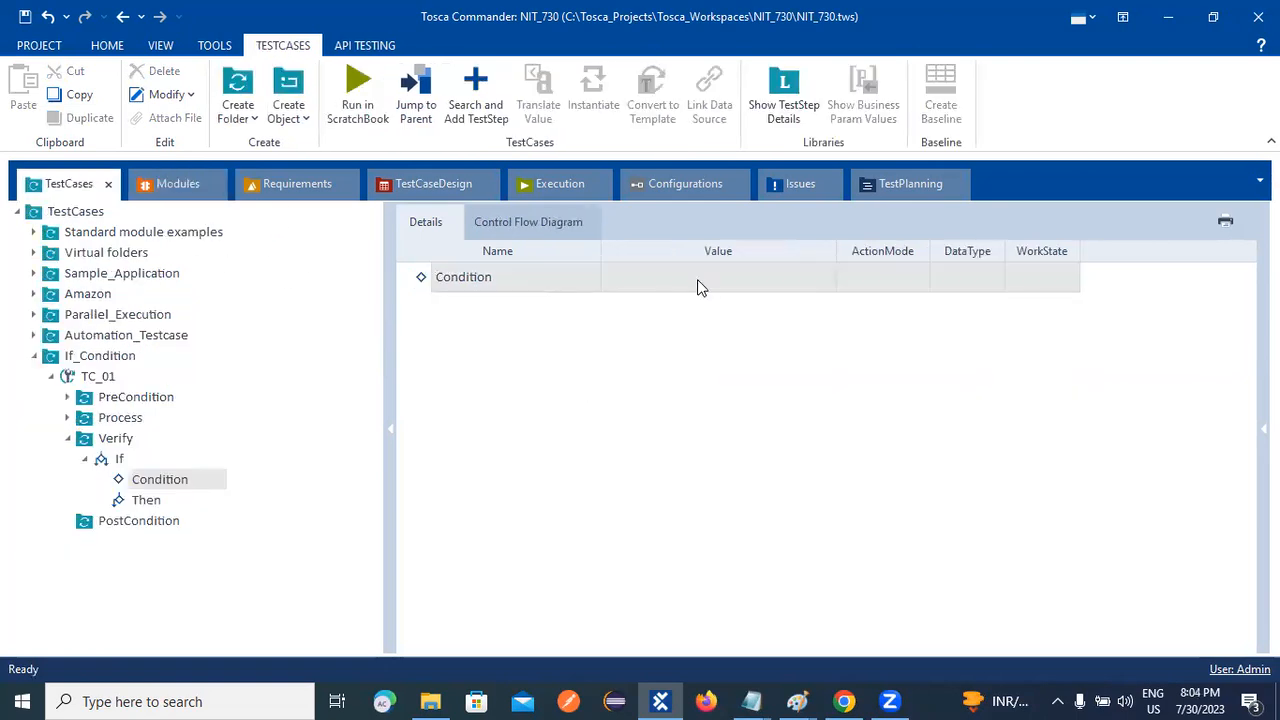
Step: Check the value cells of the If statement's Condition and Then branches
click(699, 279)
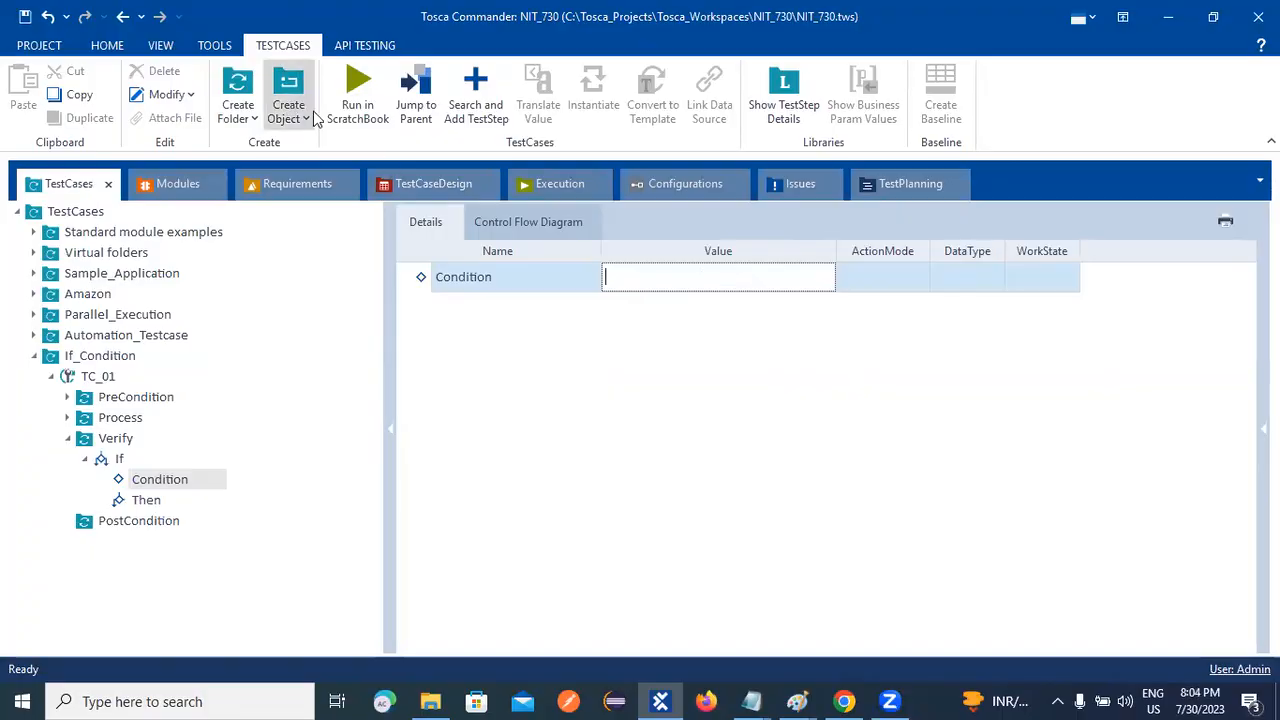
click(424, 283)
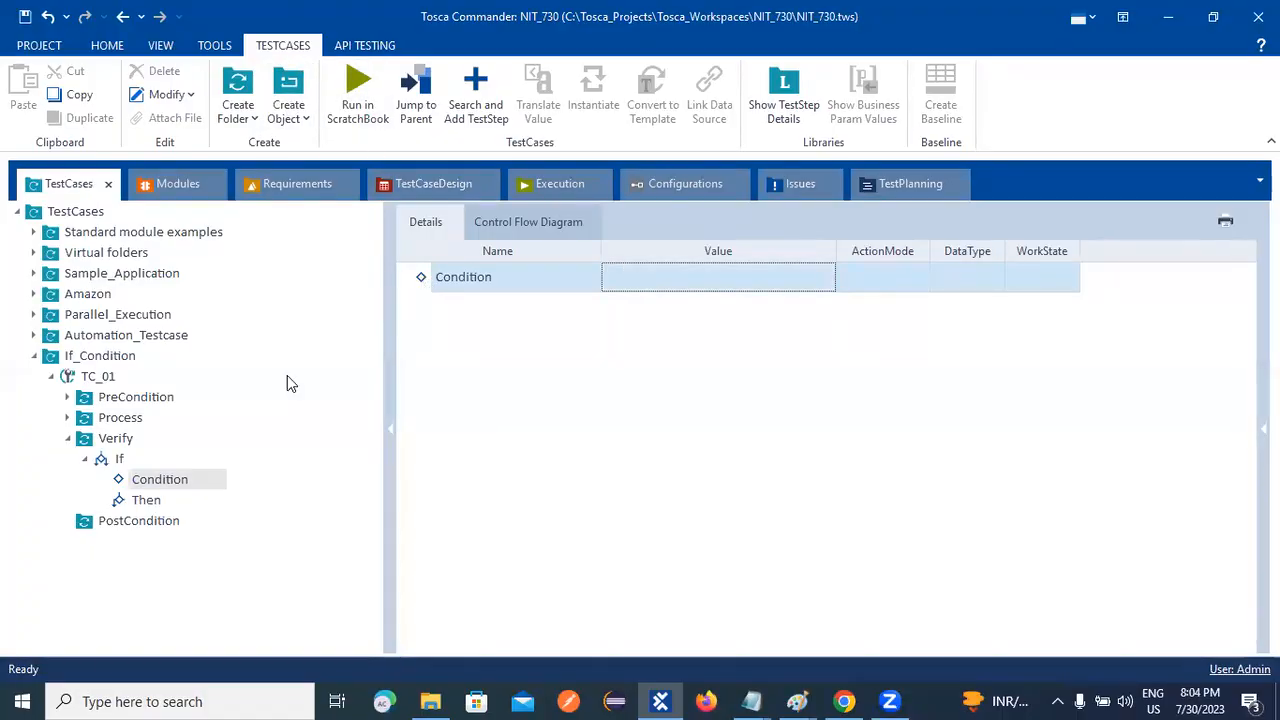
click(140, 479)
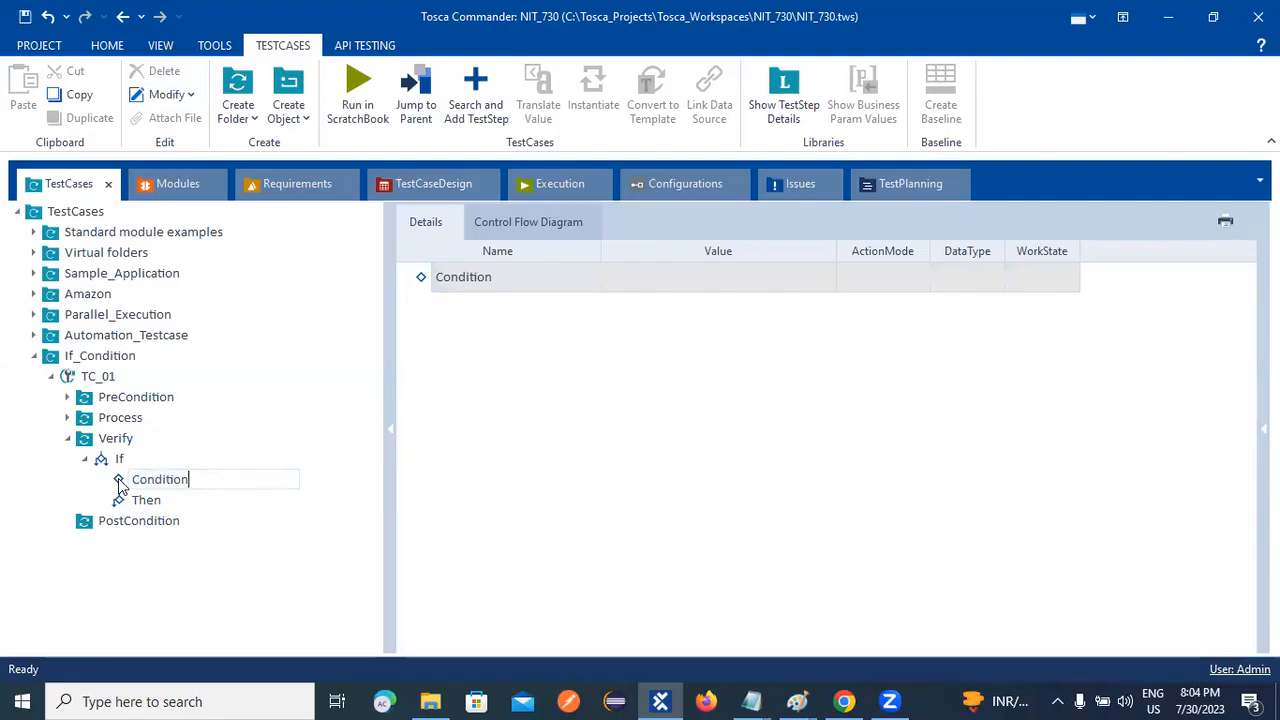
click(160, 506)
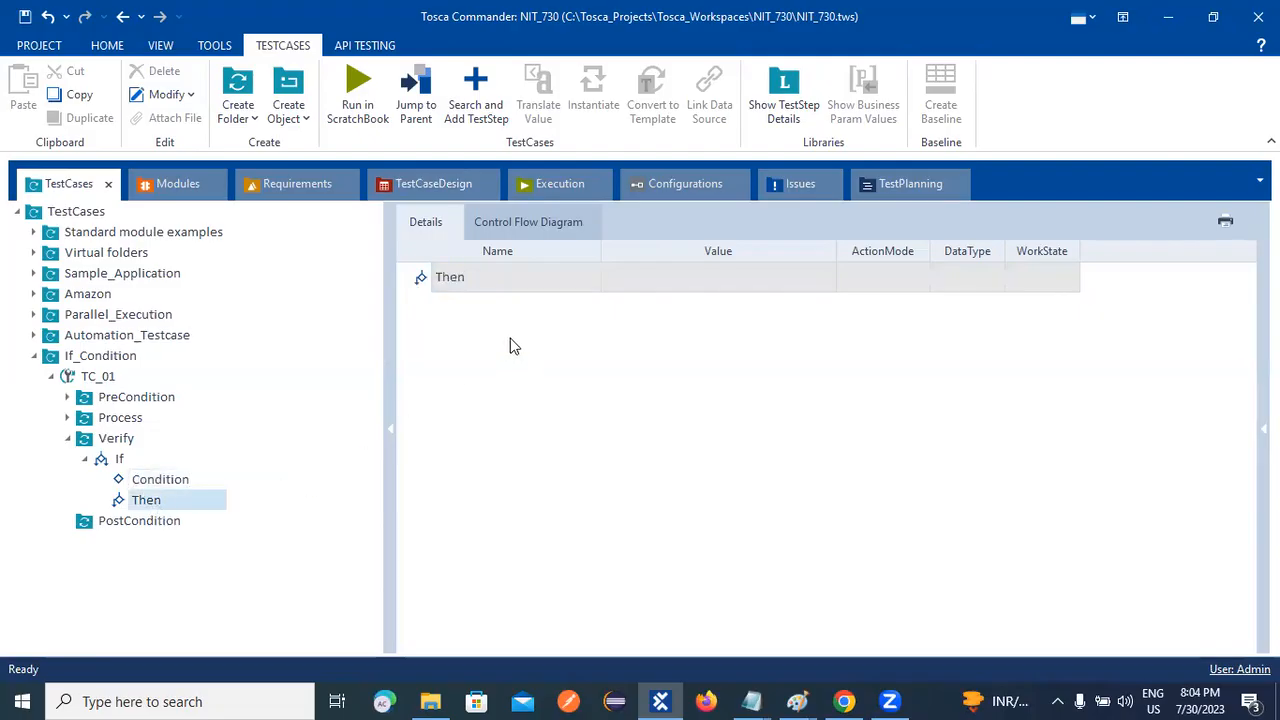
click(673, 281)
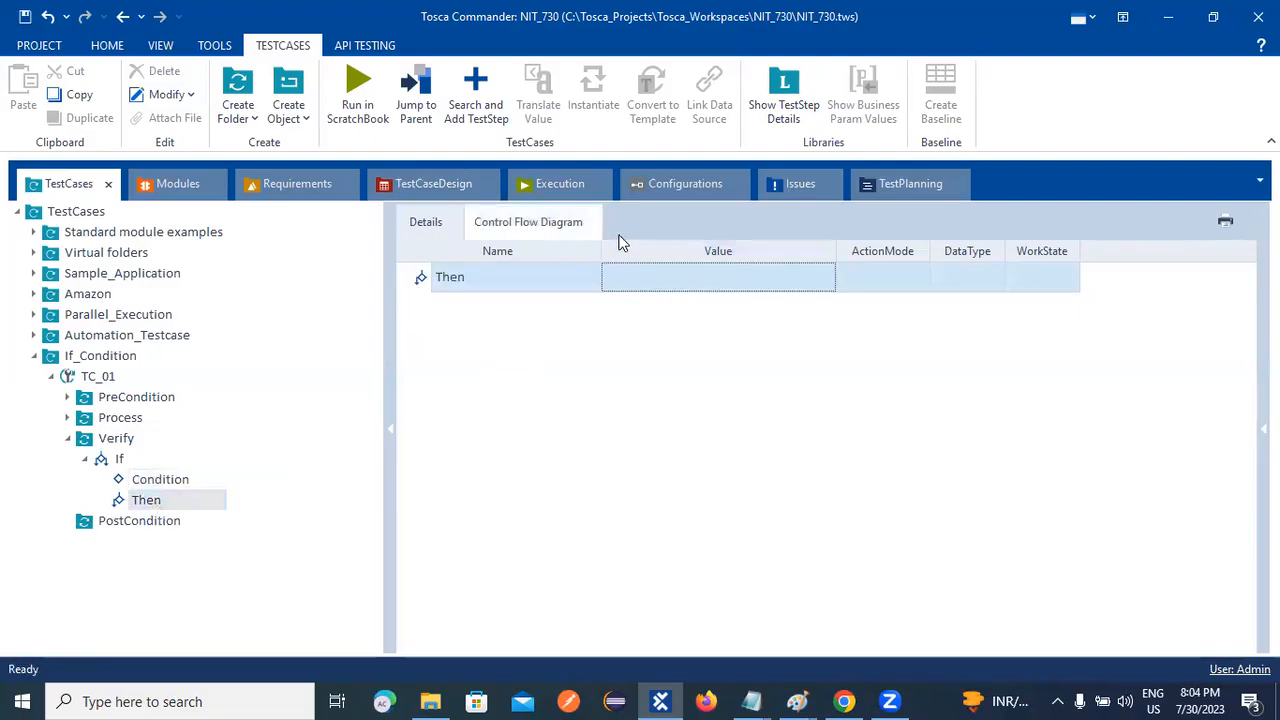
Step: View the Then branch in the control flow diagram and return to its details
click(425, 225)
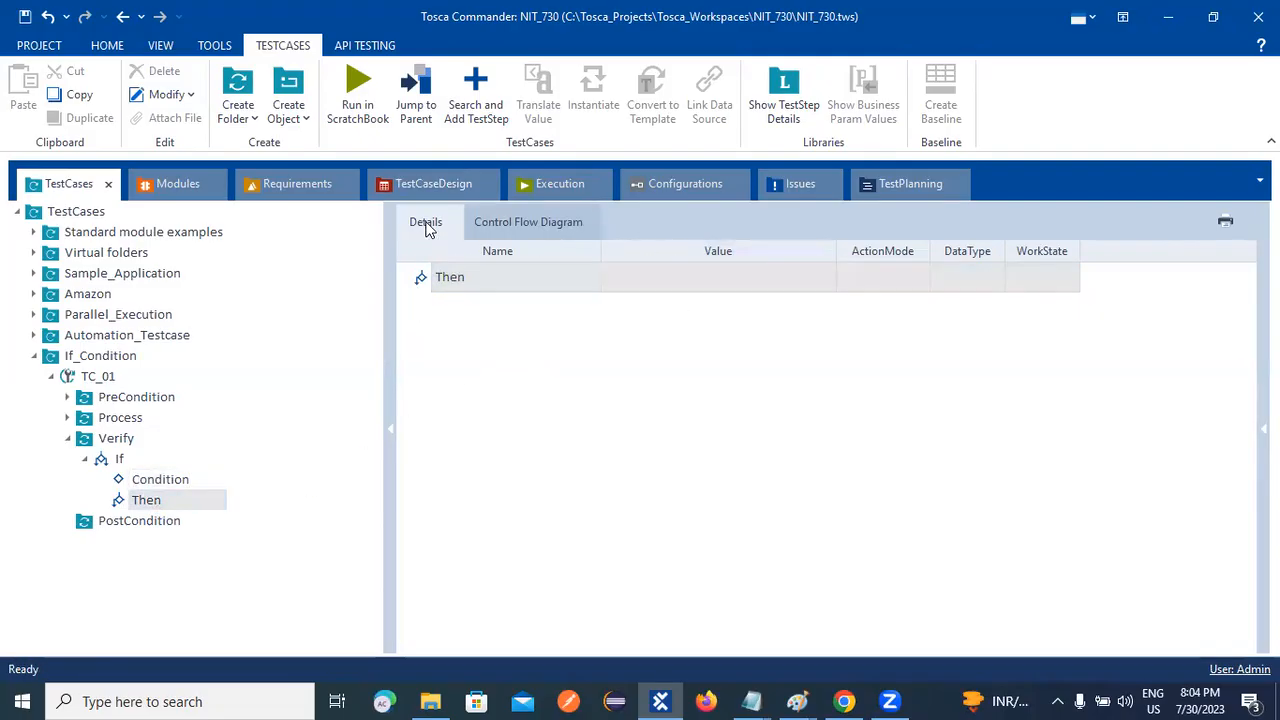
click(510, 223)
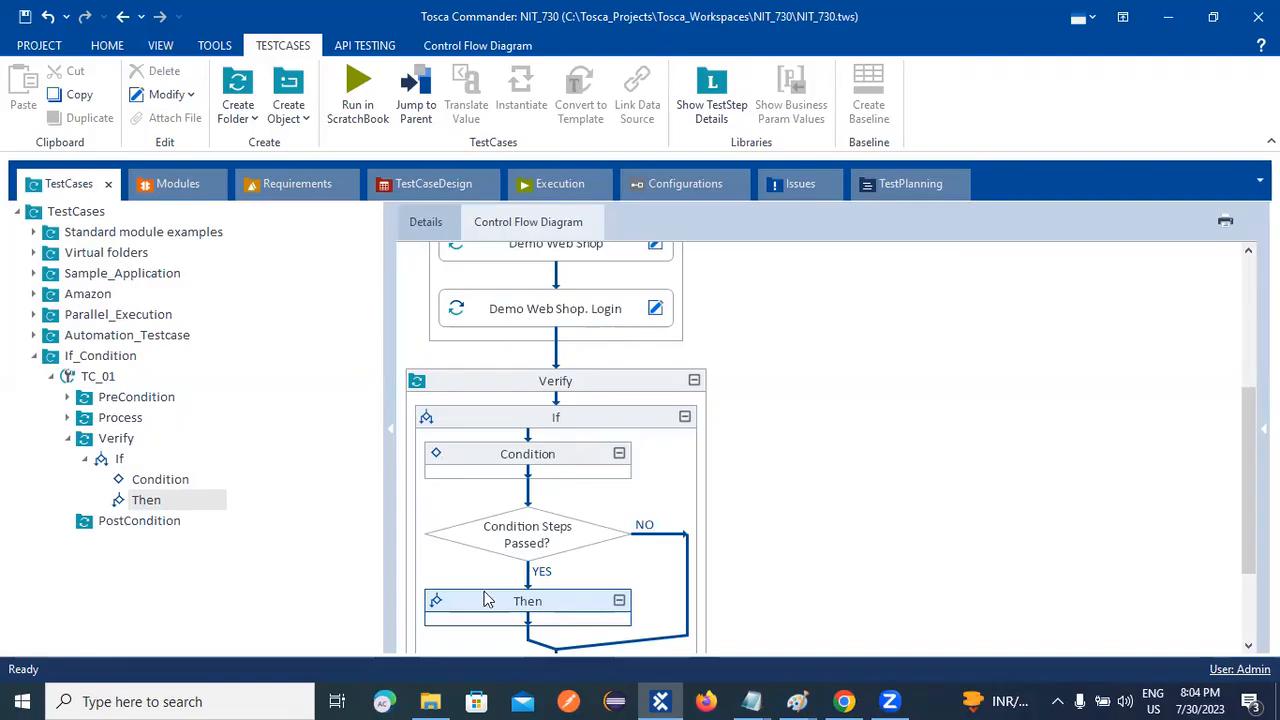
click(425, 222)
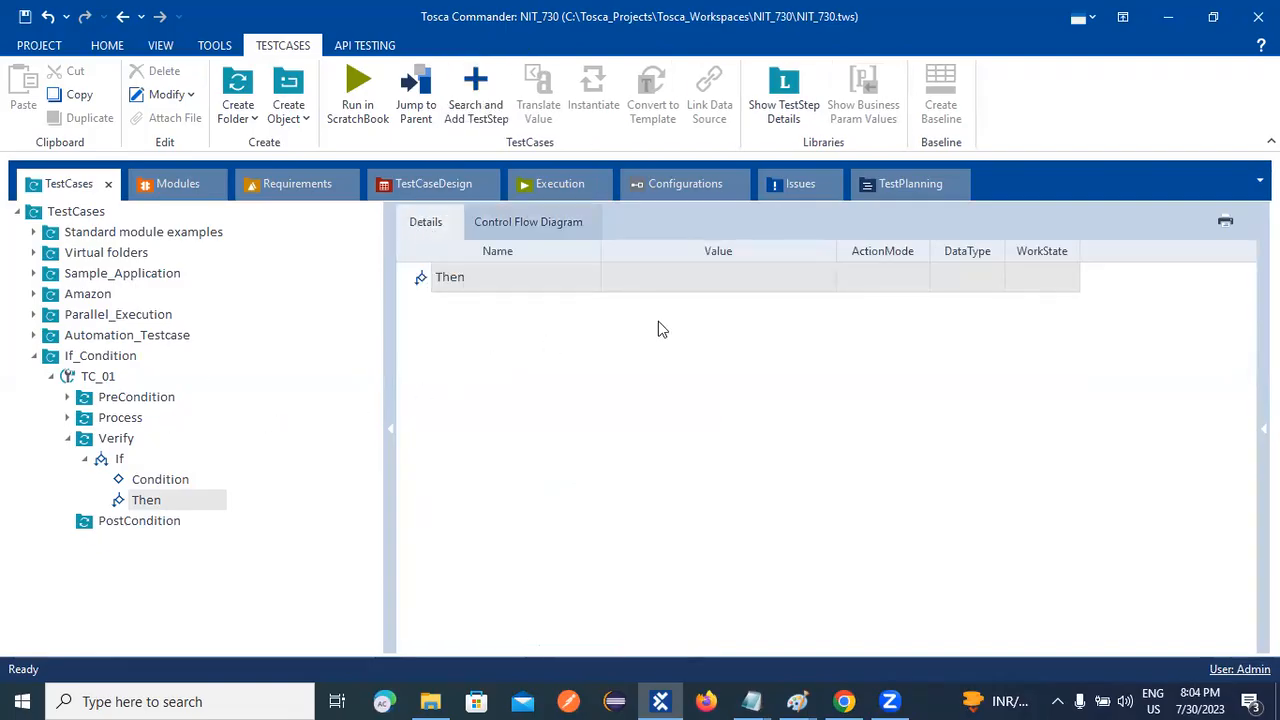
click(153, 484)
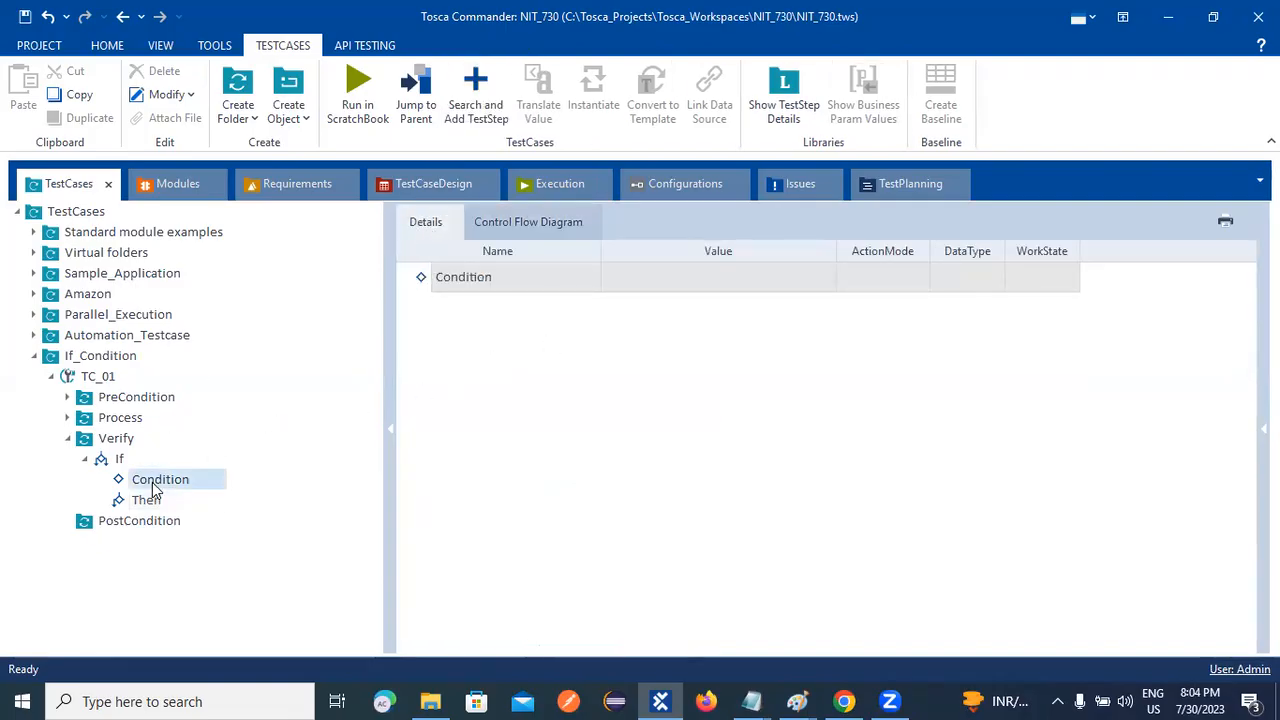
click(738, 292)
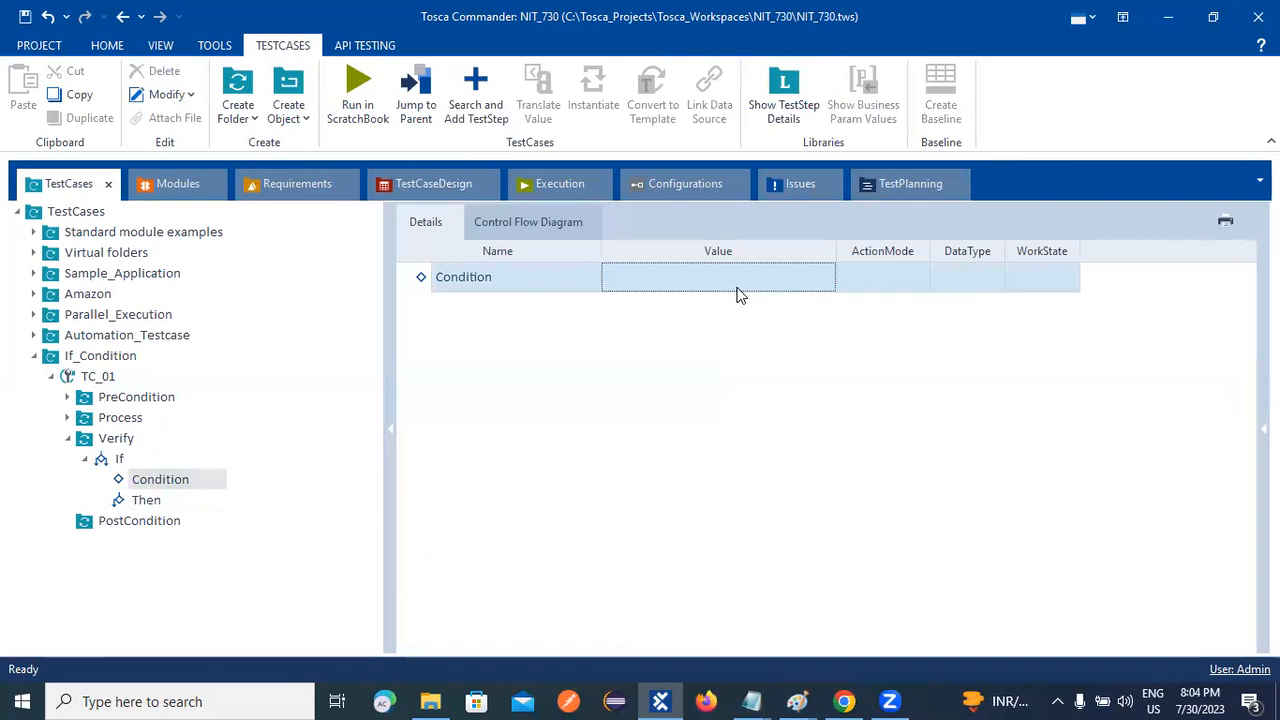
click(742, 277)
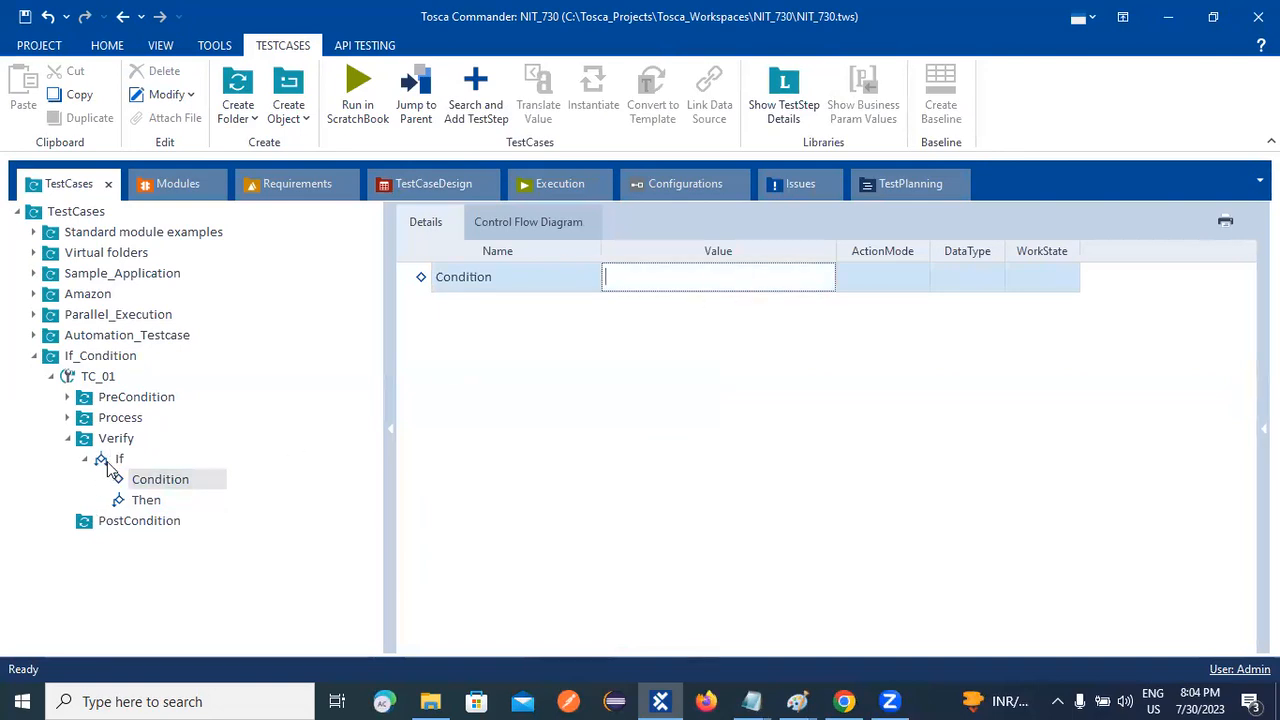
click(150, 500)
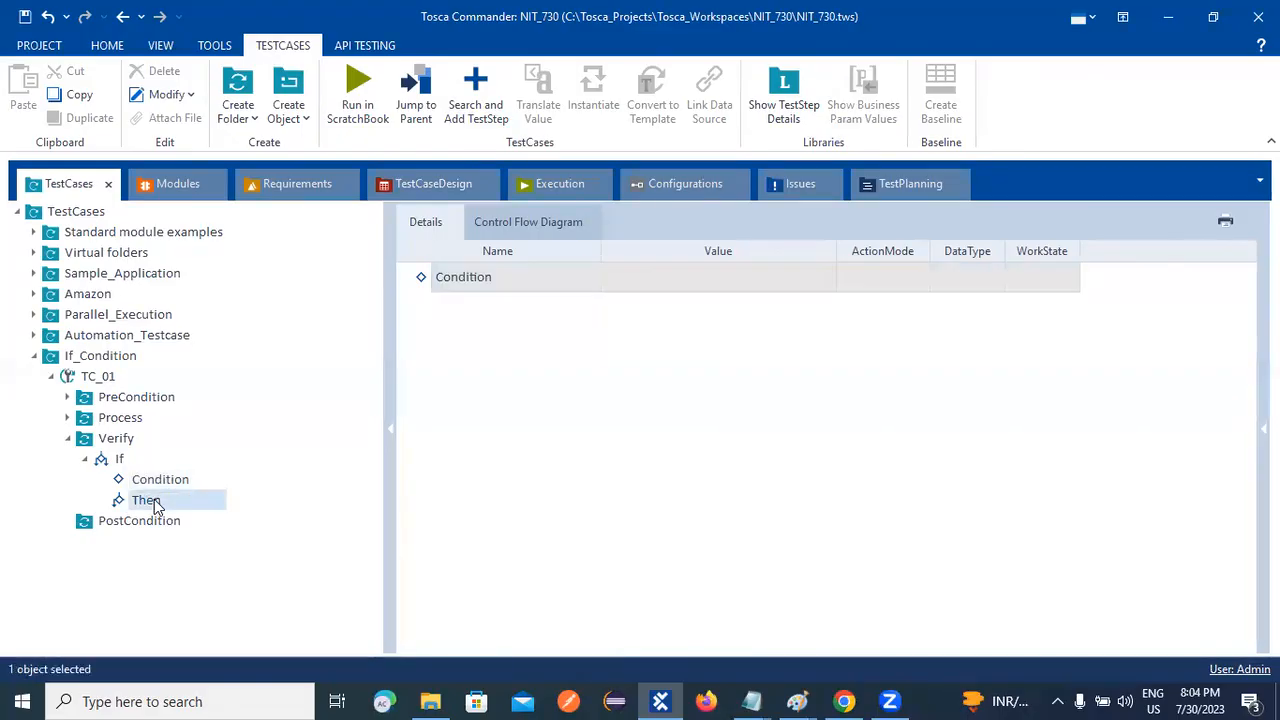
right_click(421, 281)
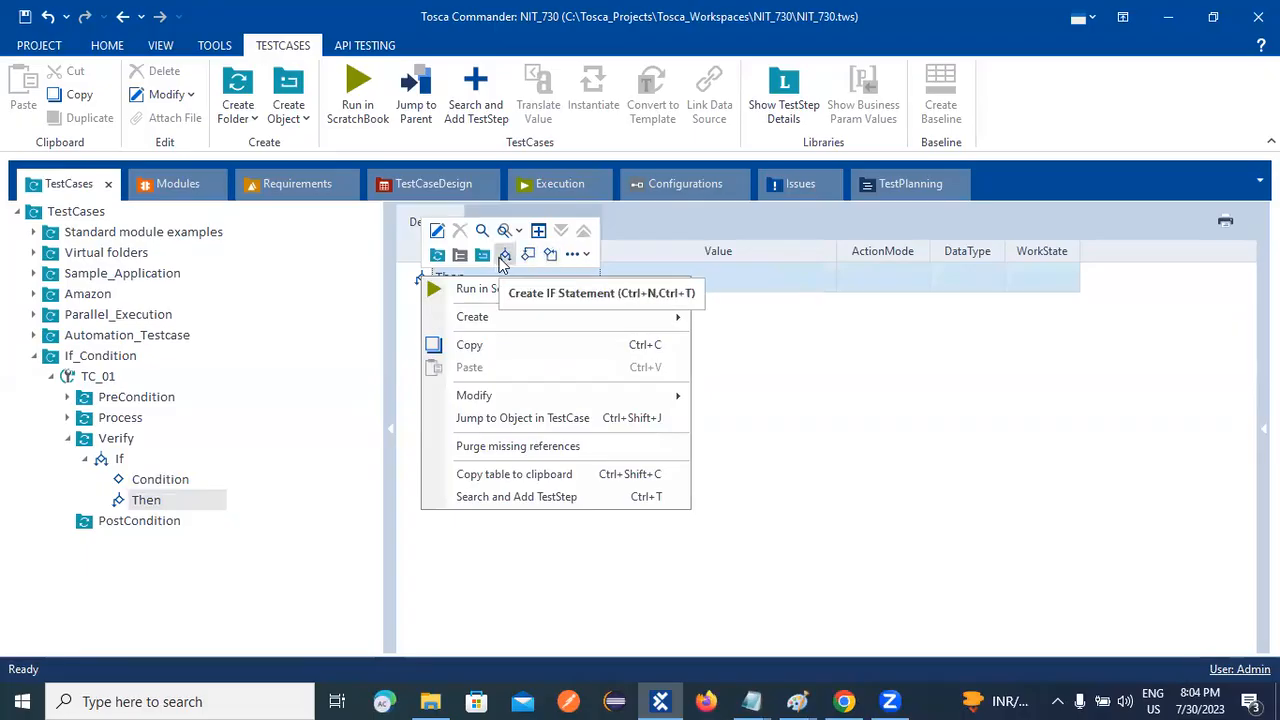
click(574, 257)
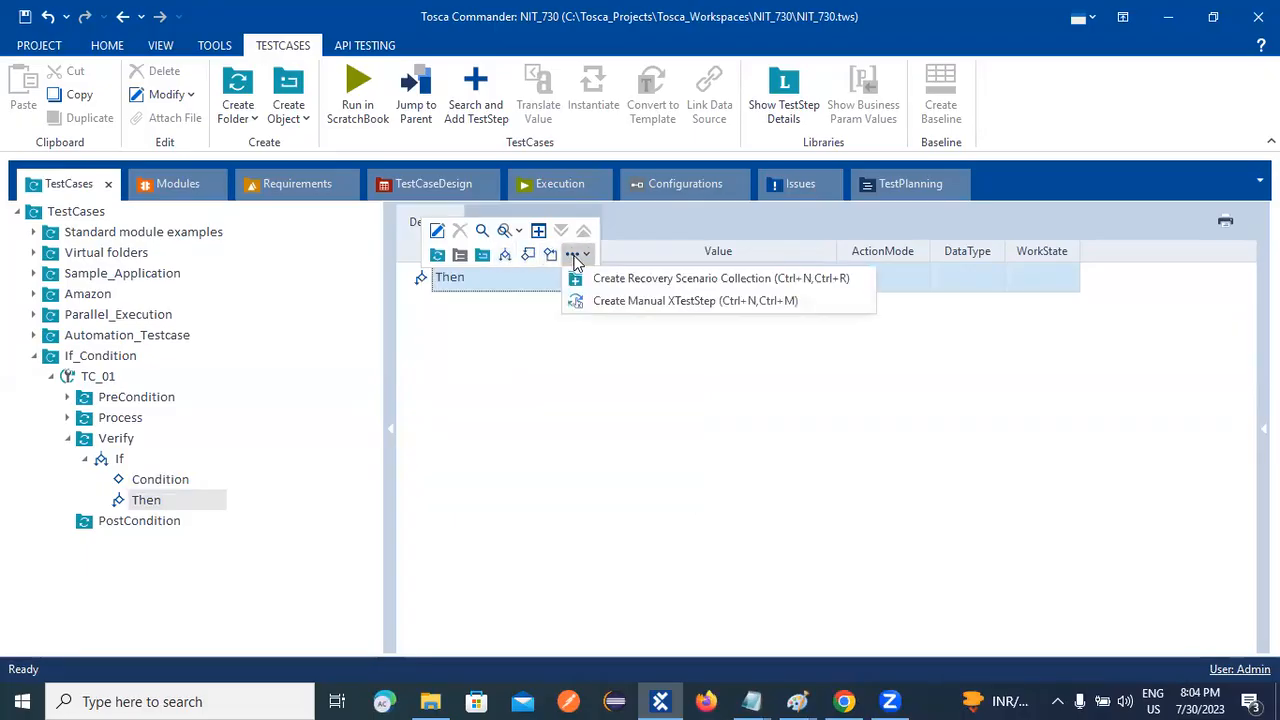
click(466, 378)
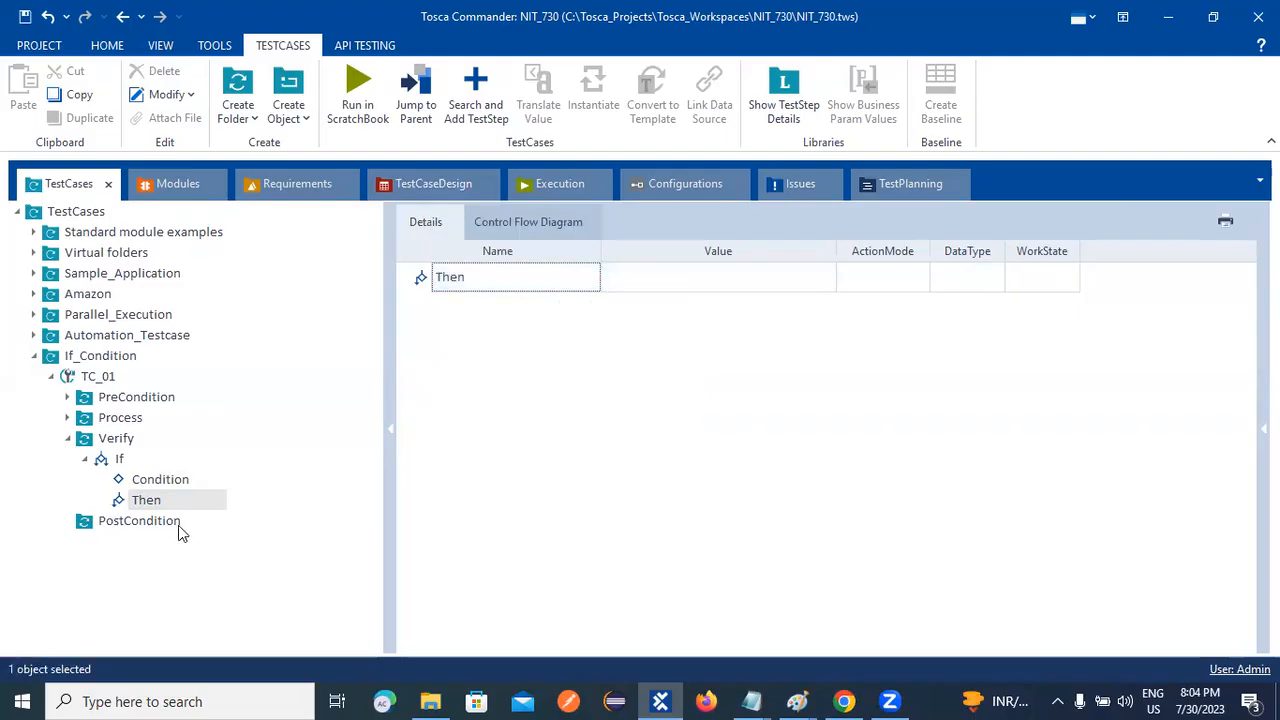
Step: Add an Else branch to the If statement in TC_01's Verify folder
right_click(104, 466)
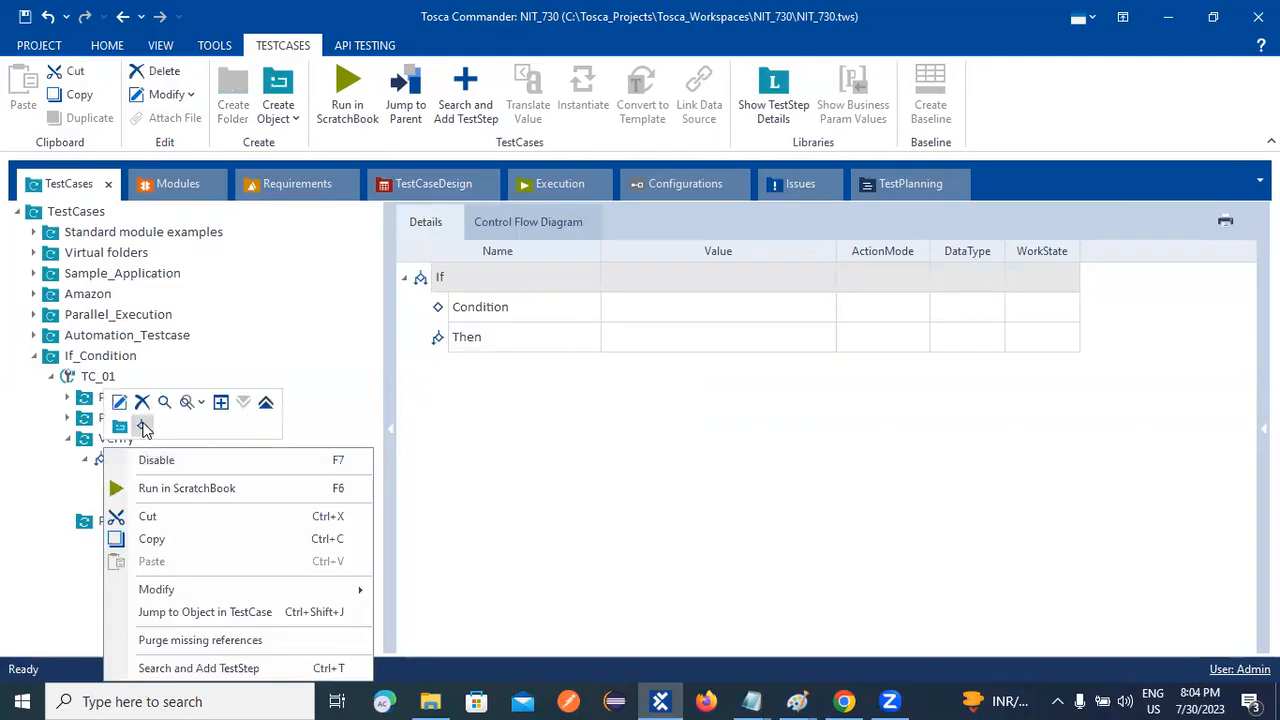
click(143, 427)
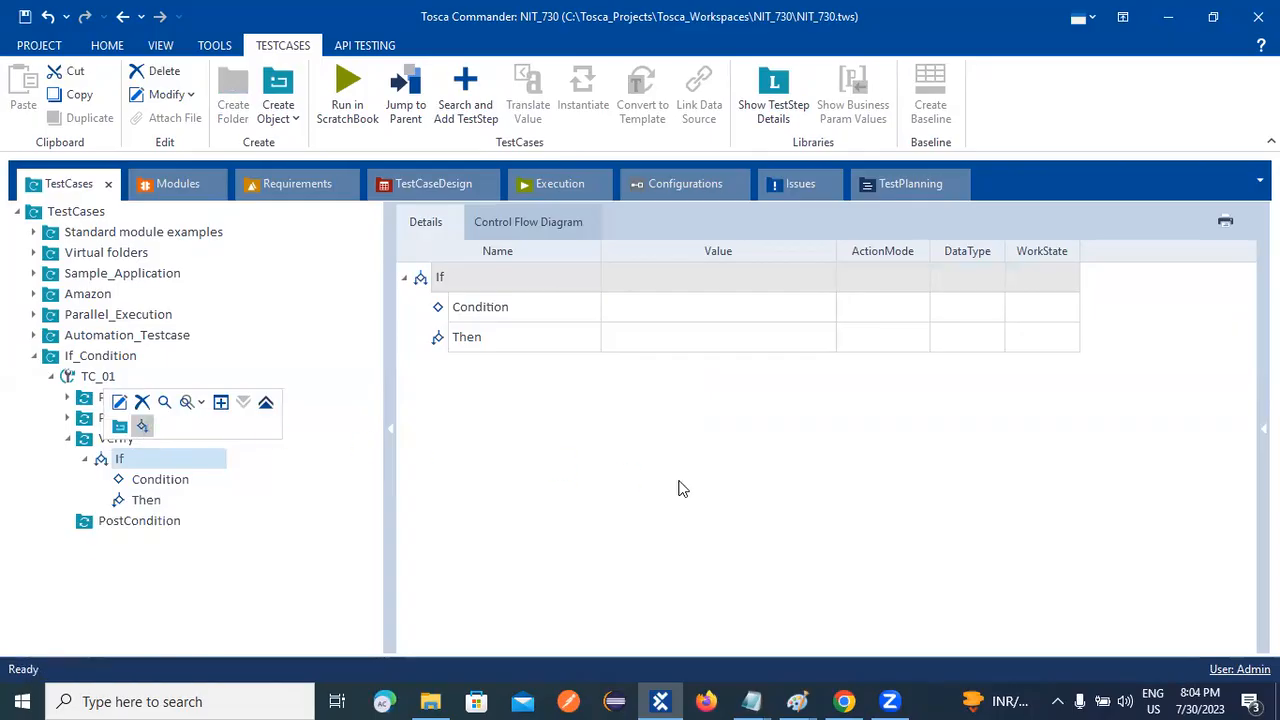
click(140, 500)
Step: Select the If statement's Condition and try to edit its value
click(163, 482)
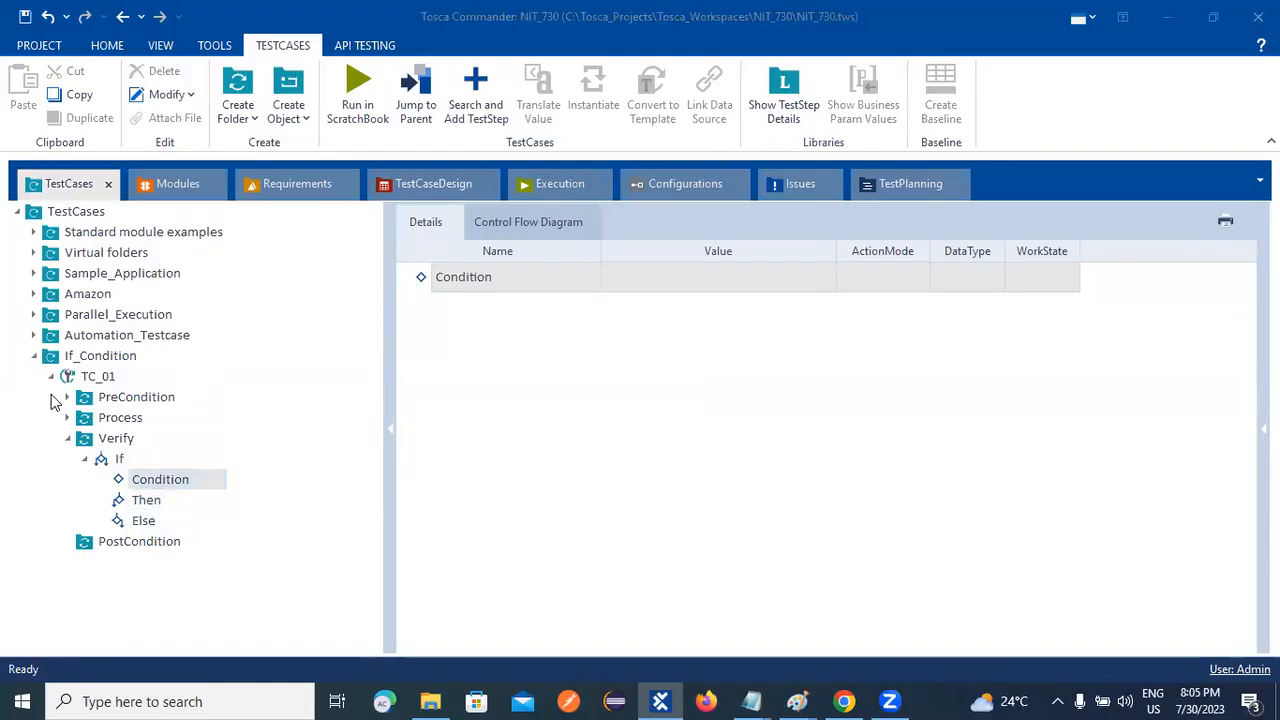
click(650, 279)
click(652, 278)
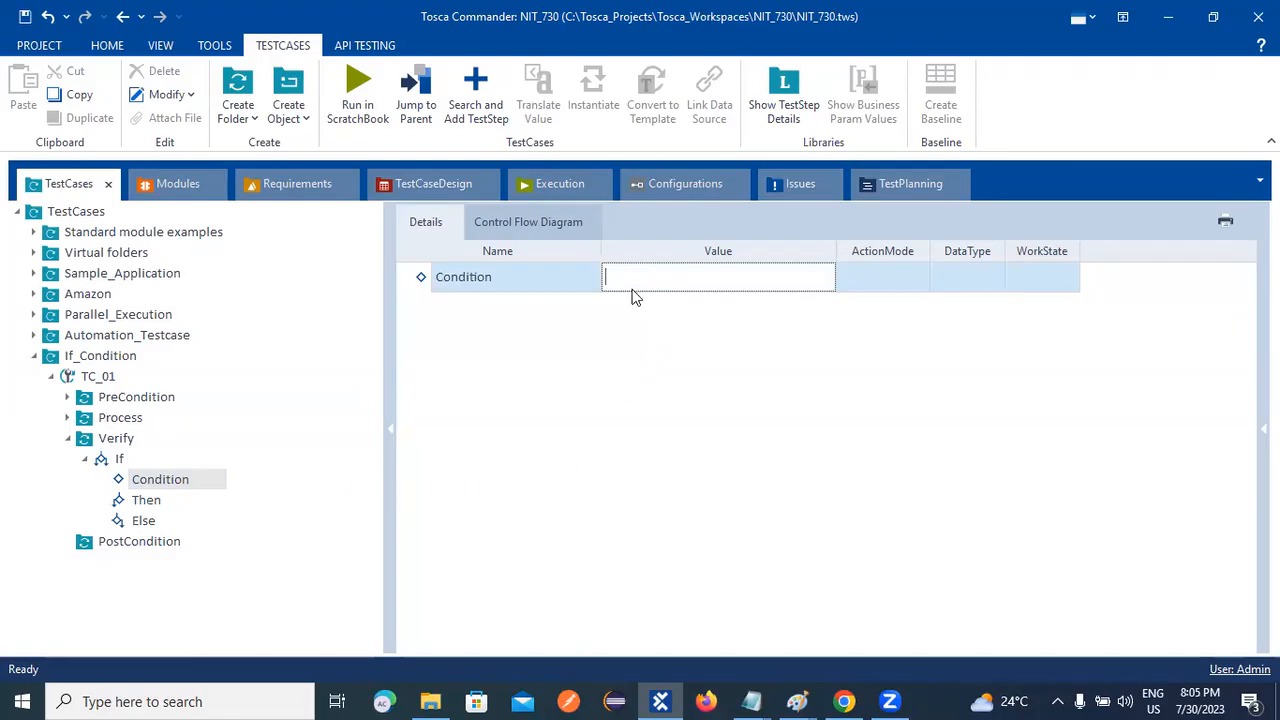
click(691, 374)
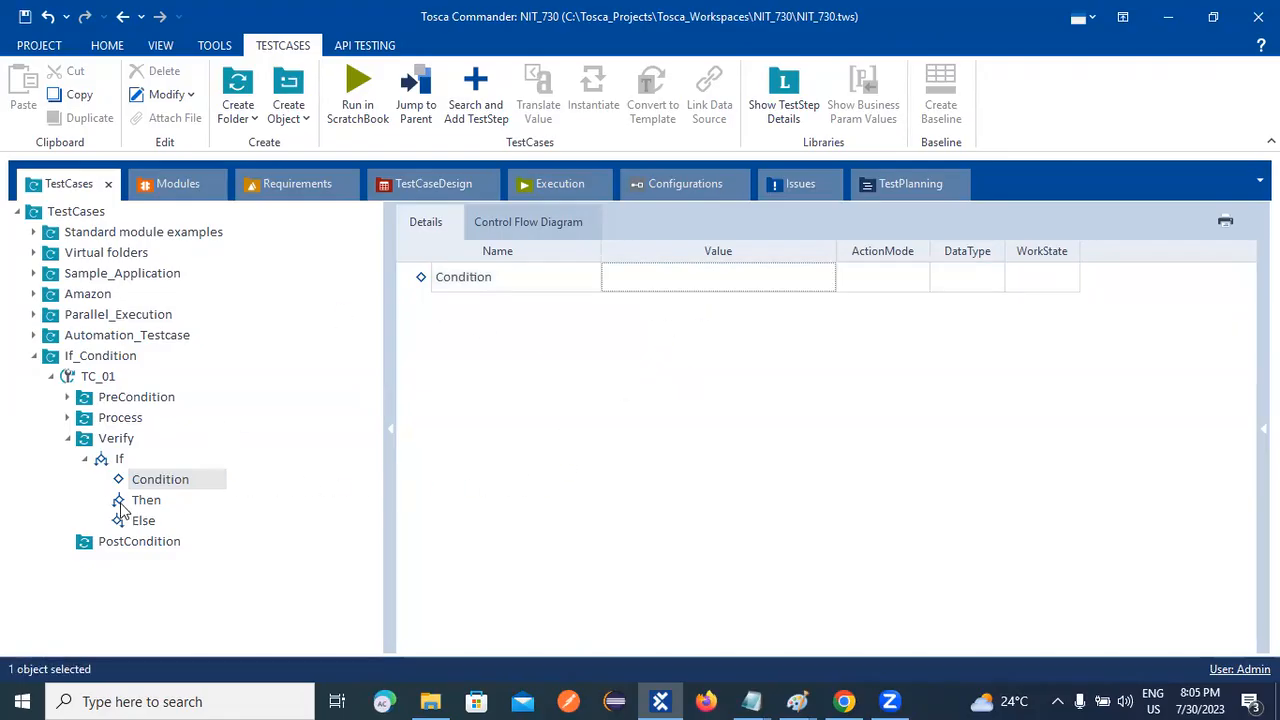
Step: Collapse the If statement, show the Verify folder's details and check the value and action mode cells of its rows
click(84, 459)
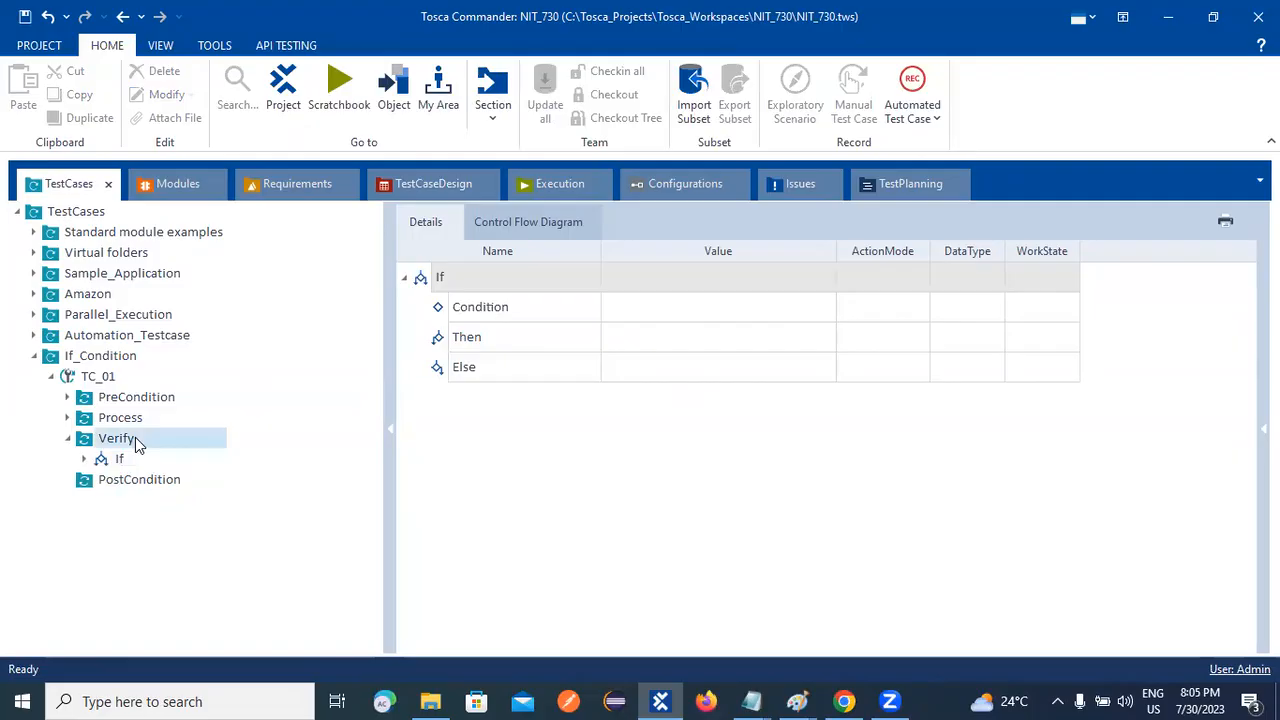
click(135, 437)
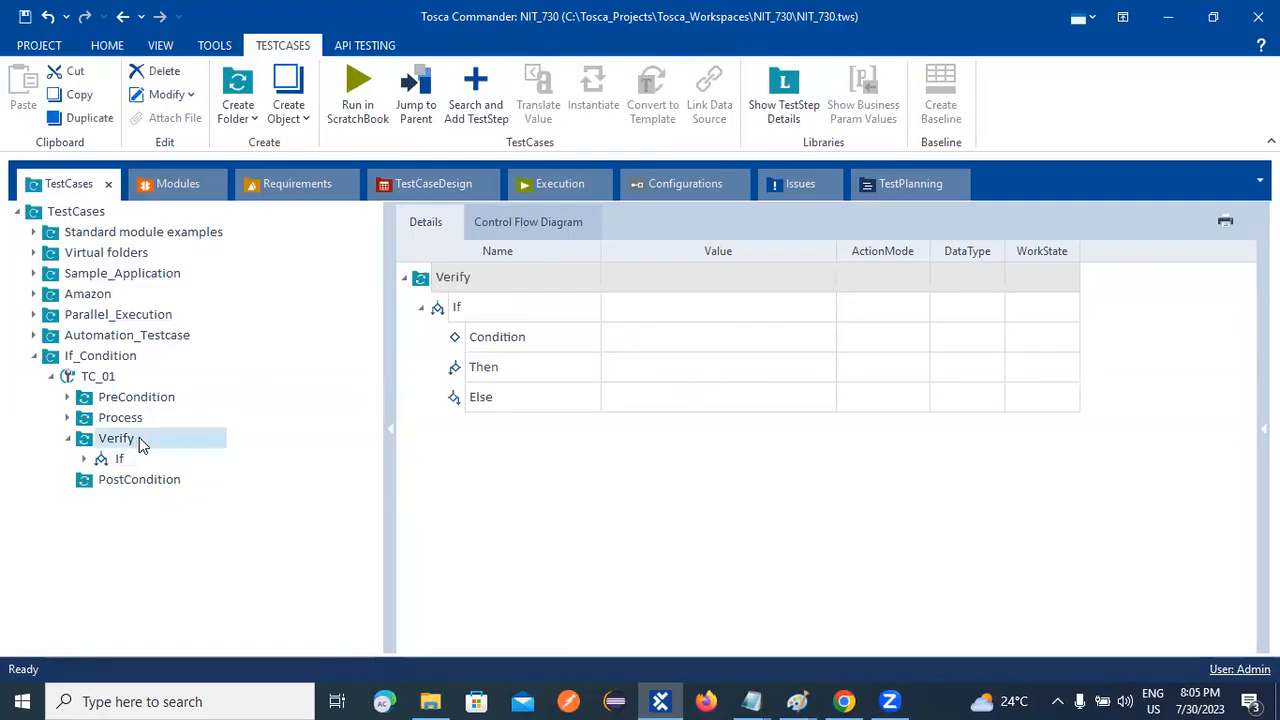
click(708, 344)
click(708, 344)
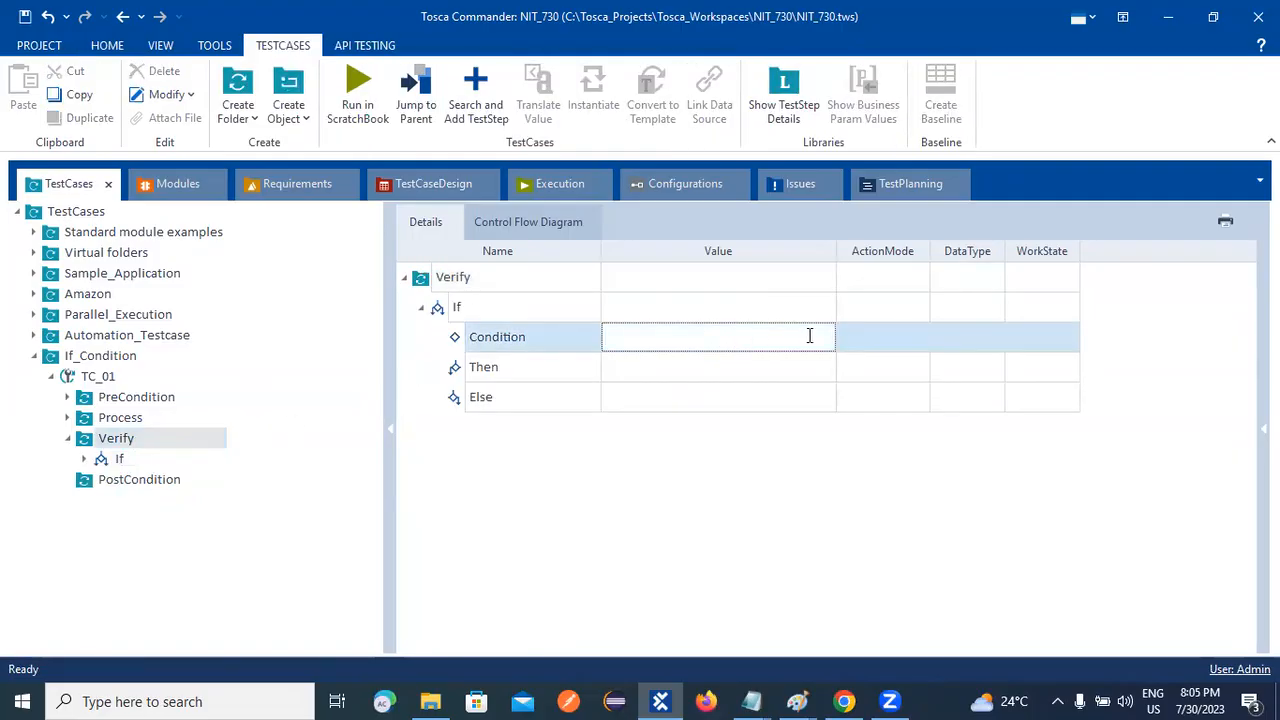
click(651, 365)
click(651, 365)
click(632, 338)
click(632, 338)
click(858, 283)
click(894, 319)
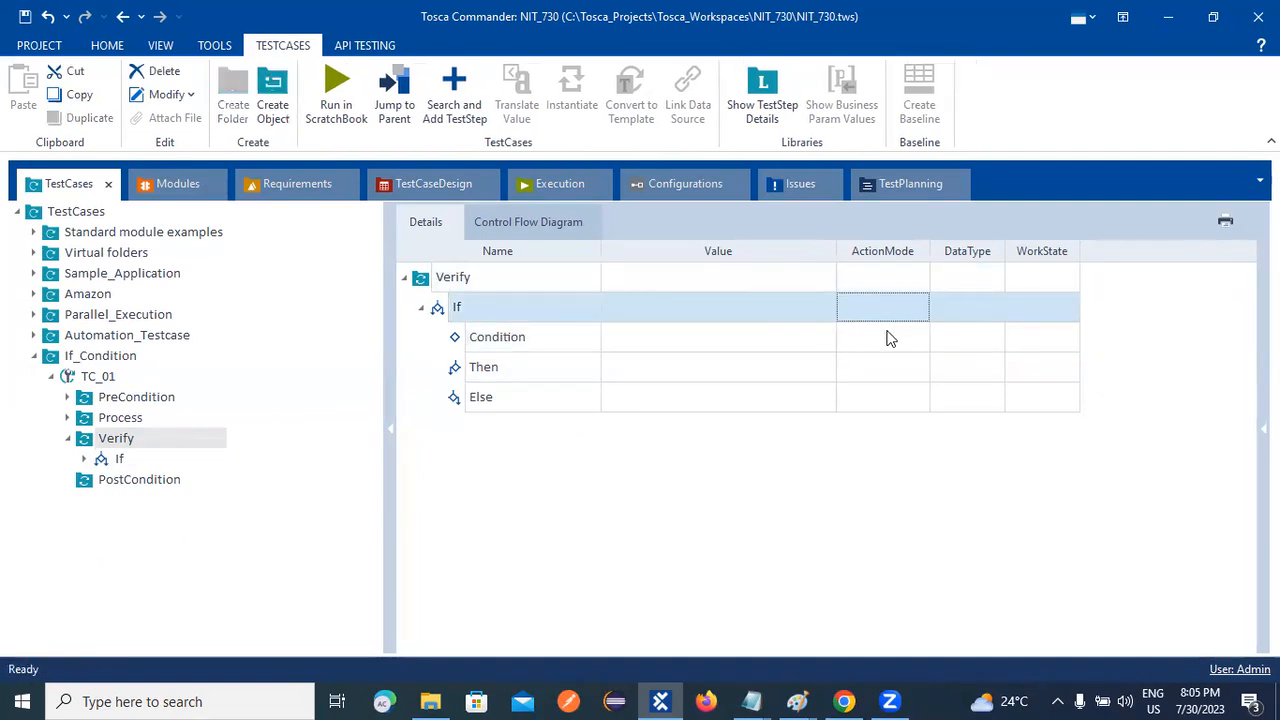
click(817, 347)
click(720, 358)
click(697, 341)
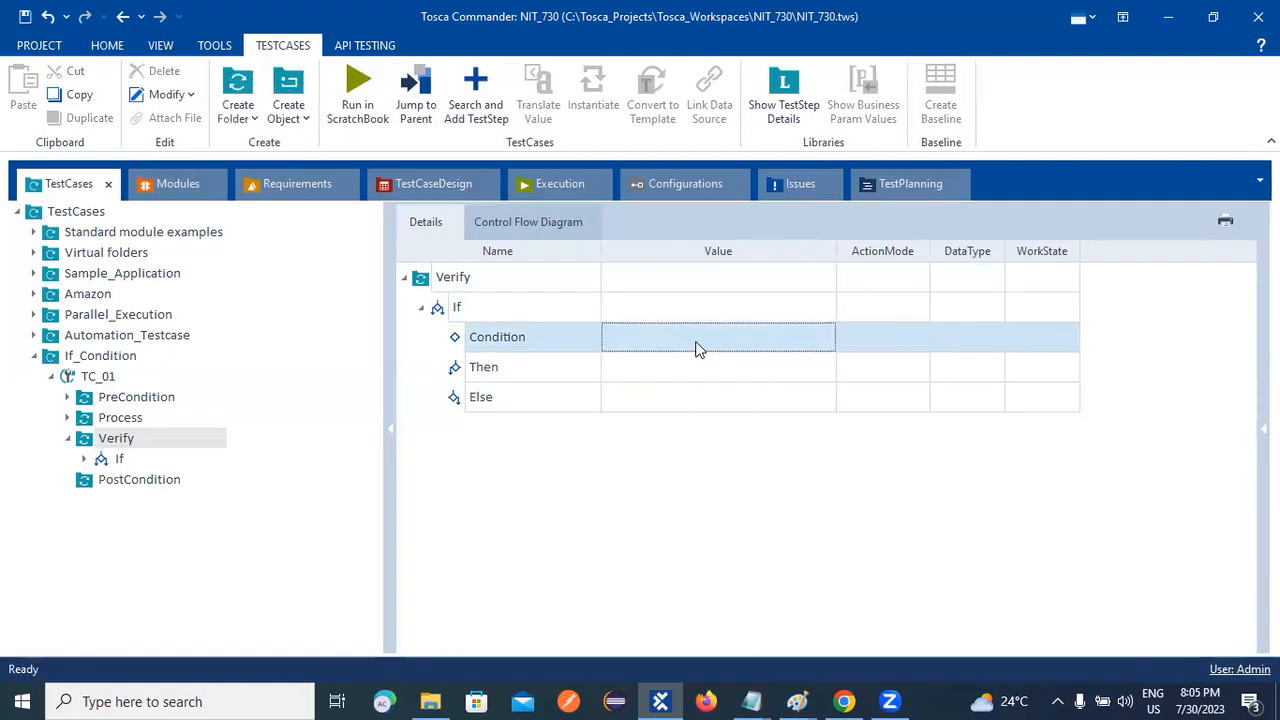
click(695, 341)
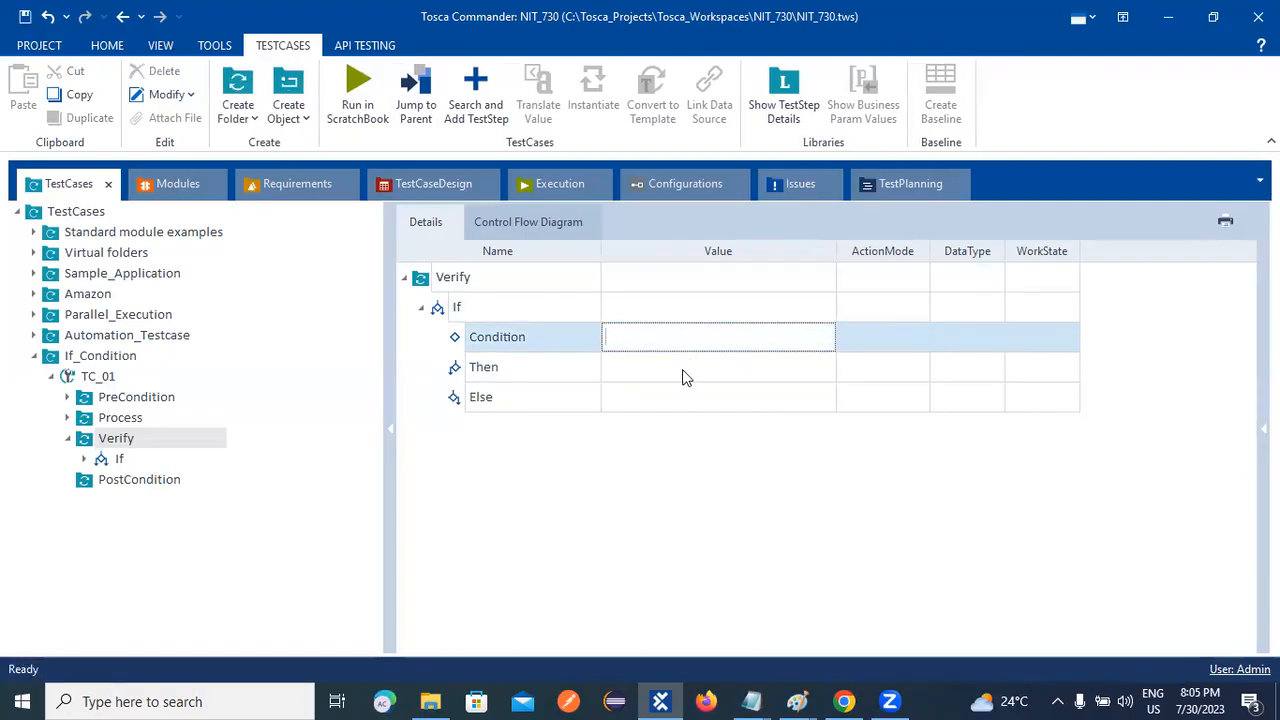
click(626, 304)
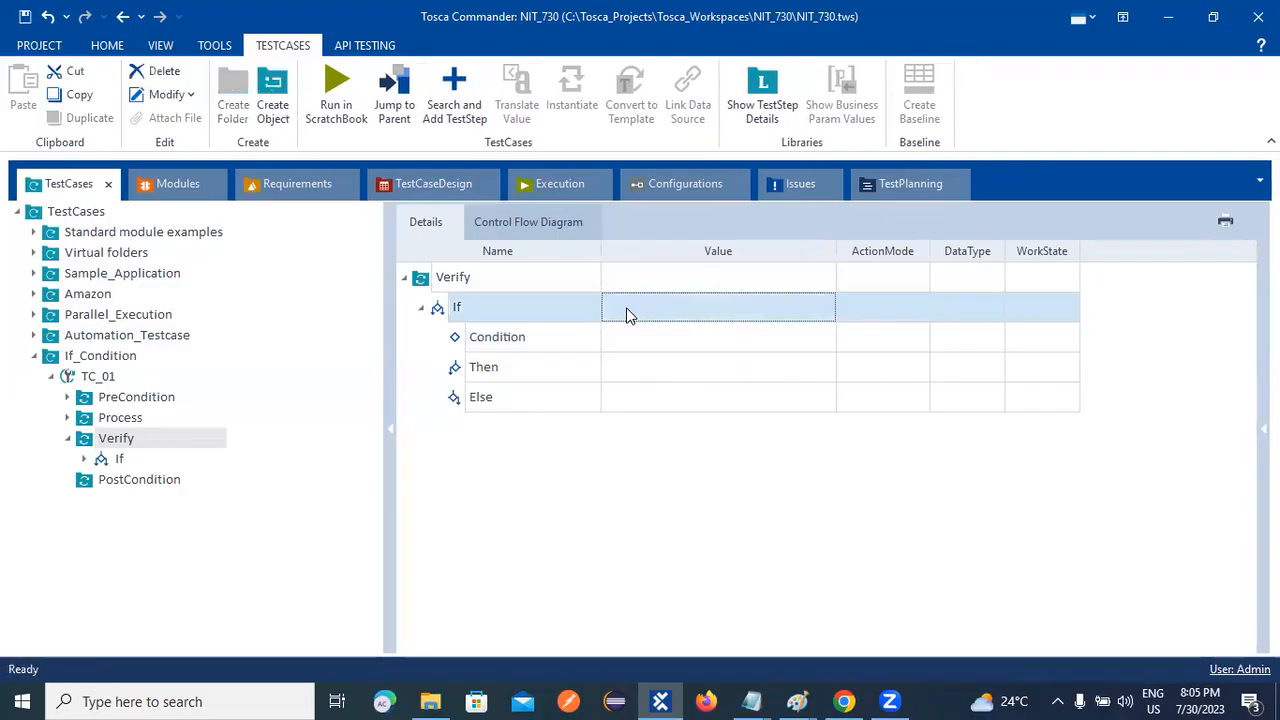
click(627, 309)
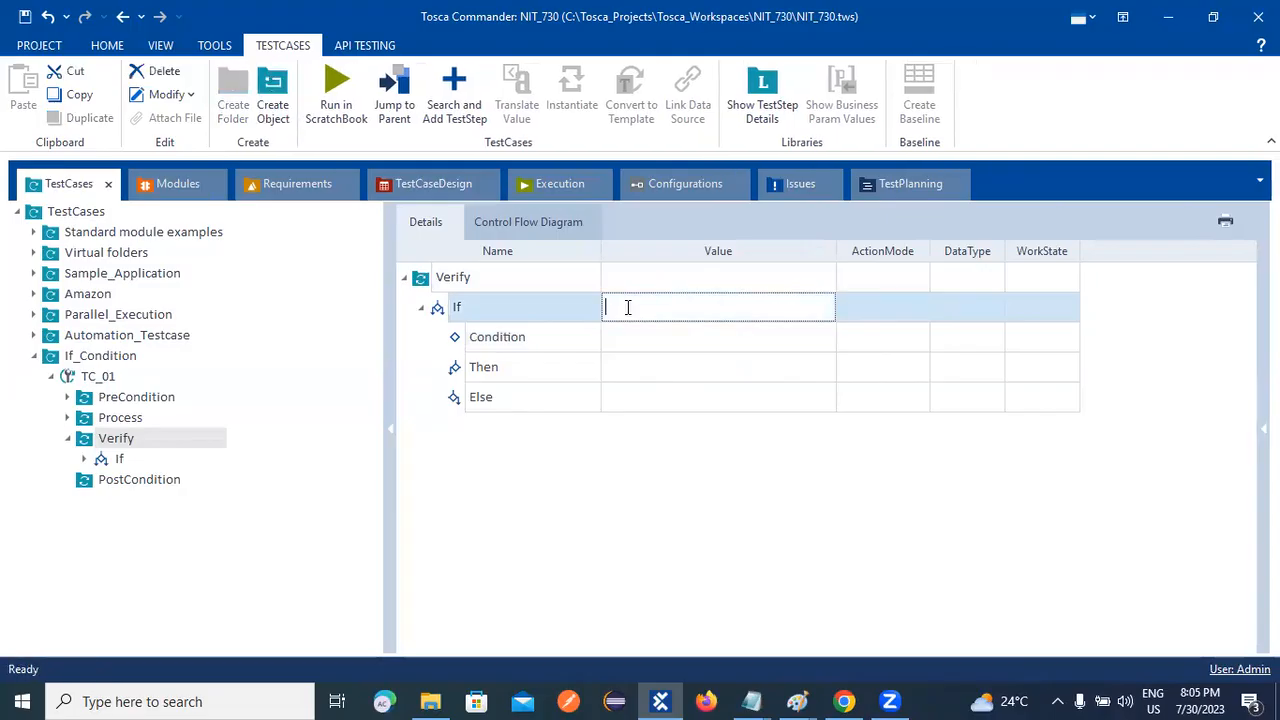
Step: Try entering "ddd" as the Email value of the Demo Web Shop. Login step in the Process folder
click(84, 422)
click(688, 397)
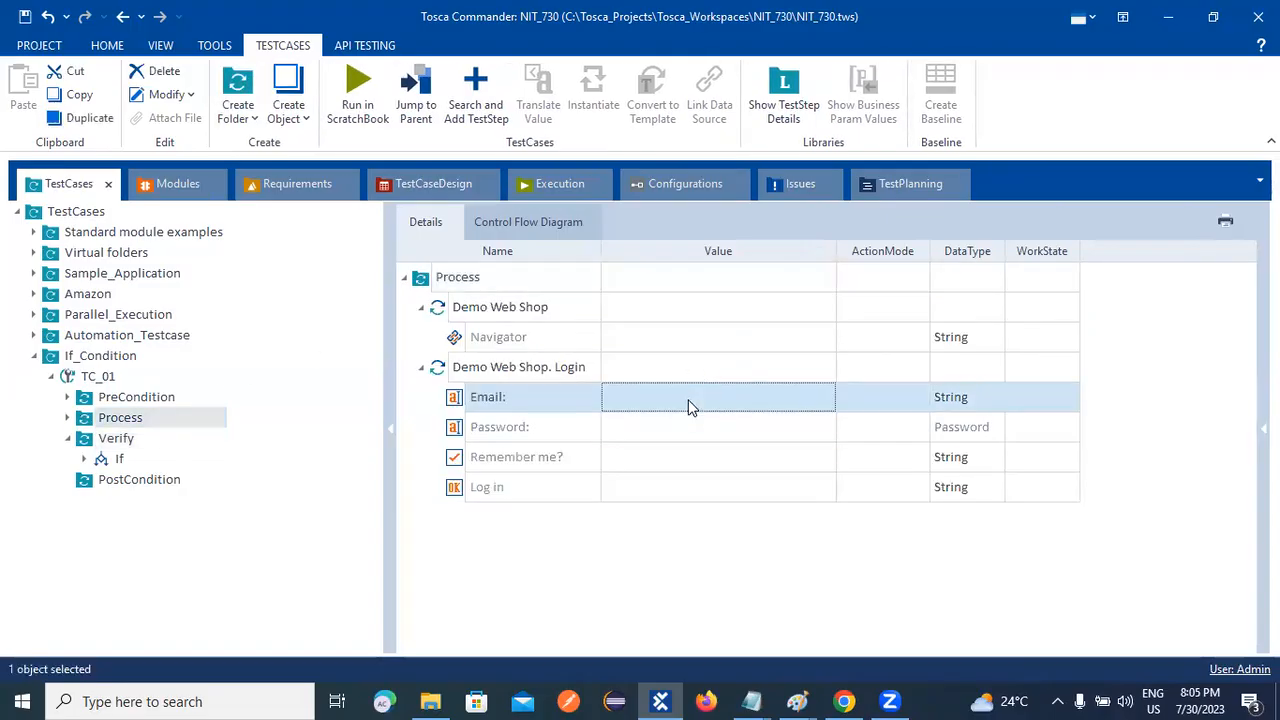
text(ddd)
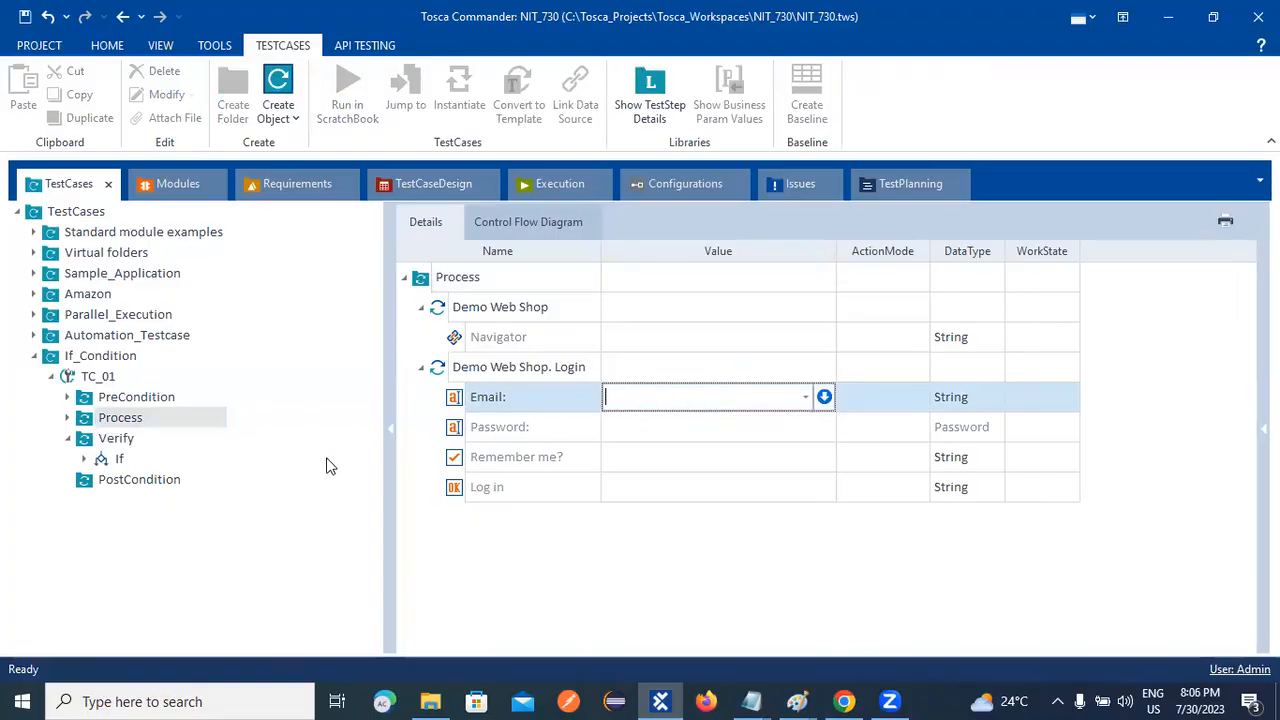
Step: Expand the If statement in TC_01's Verify folder and inspect the details of its Condition, Then and Else branches
click(280, 558)
click(84, 458)
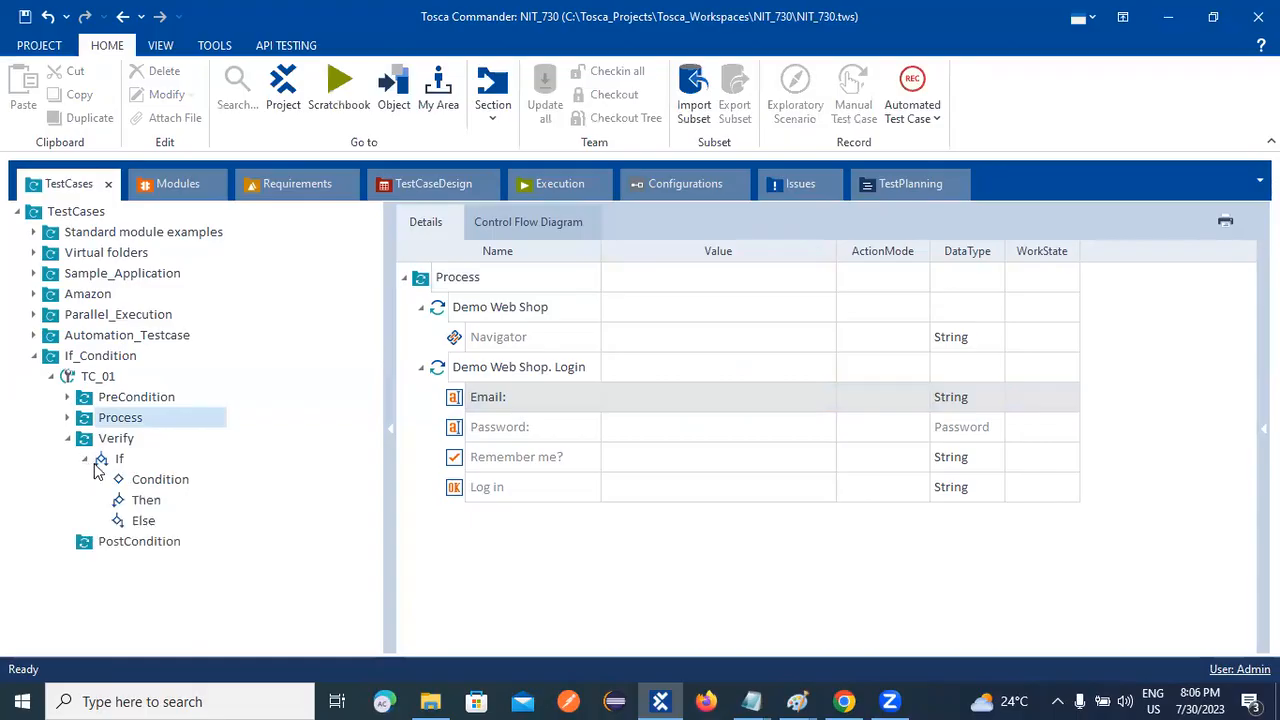
click(150, 487)
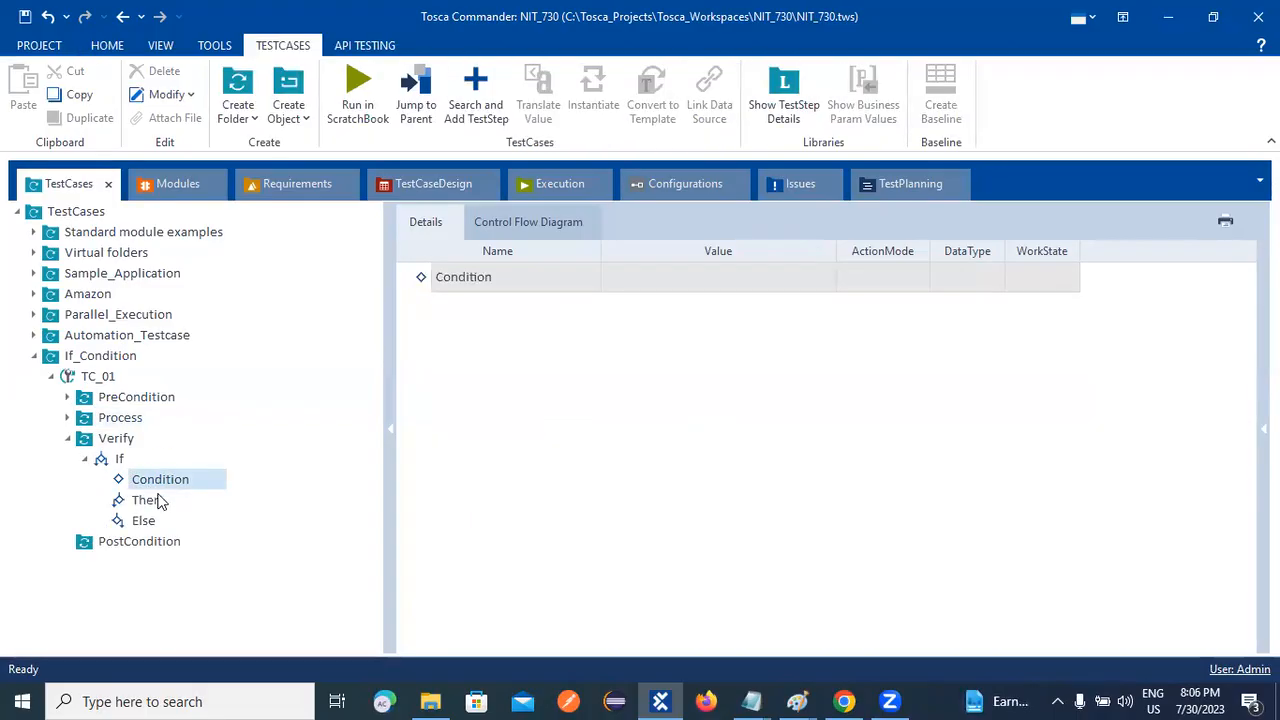
click(155, 500)
click(138, 512)
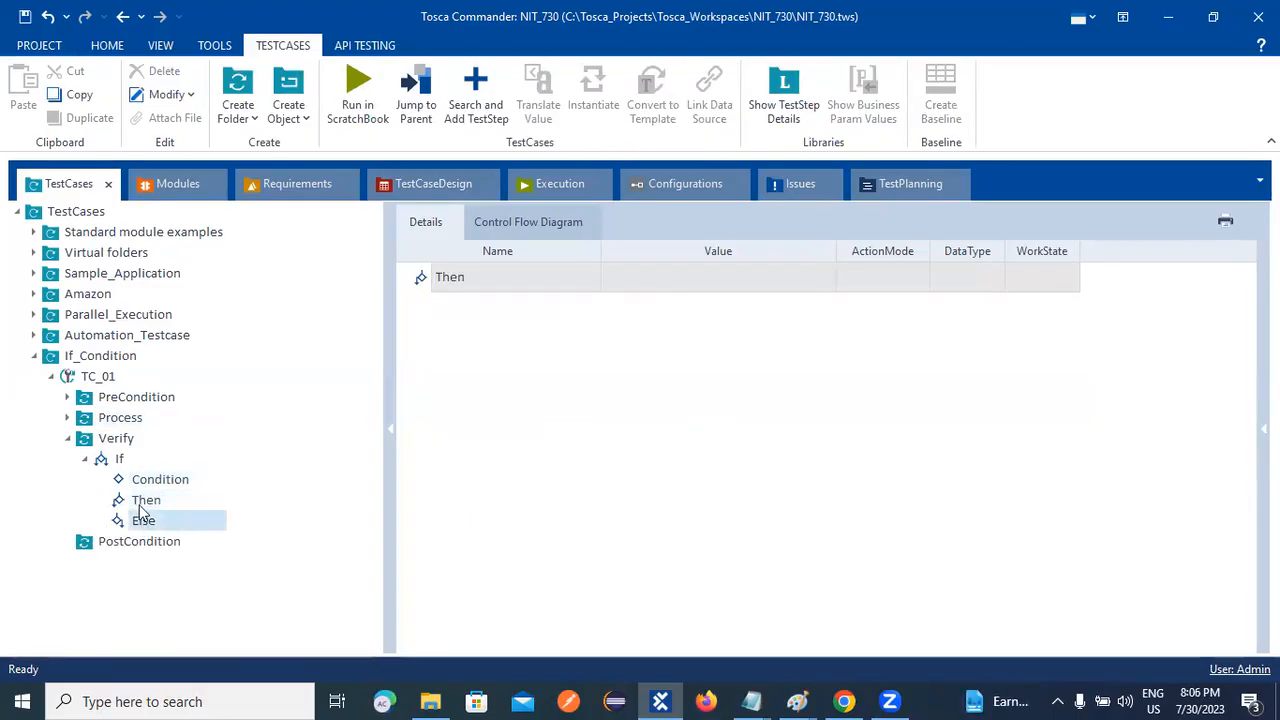
click(124, 478)
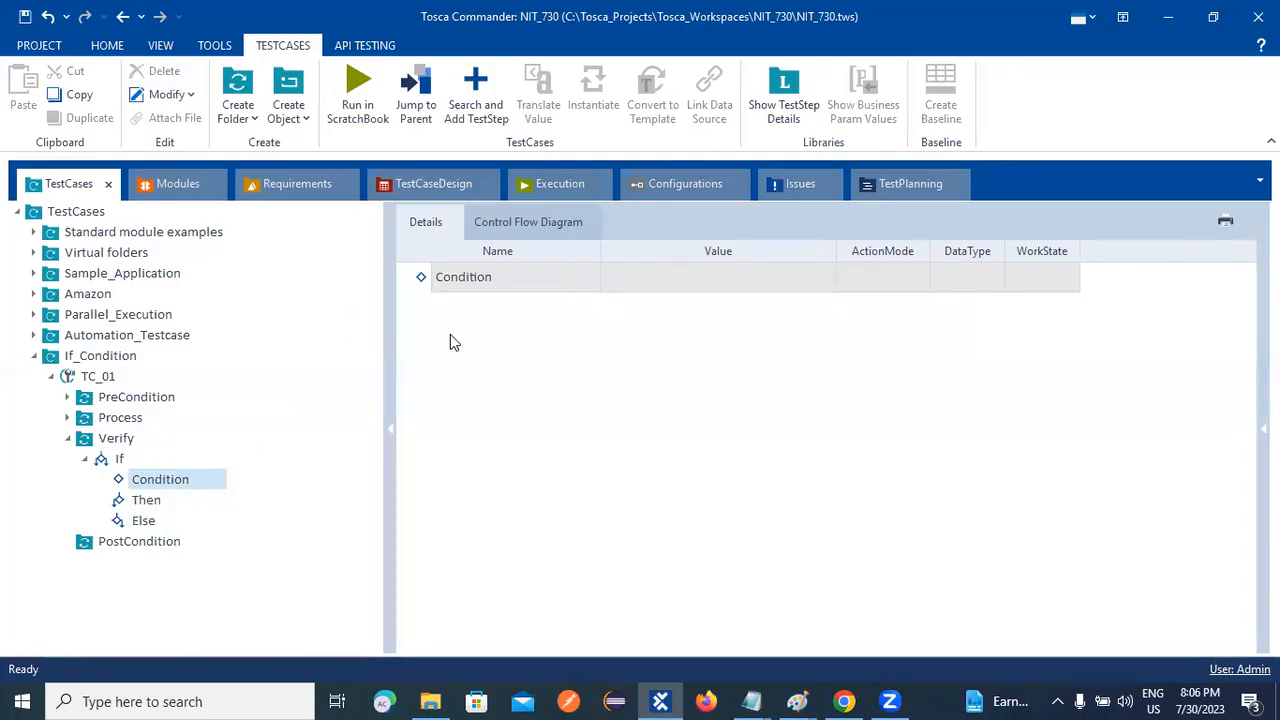
click(500, 284)
Step: Show the Verify folder's details and try to edit the Condition row's value and action mode
click(136, 444)
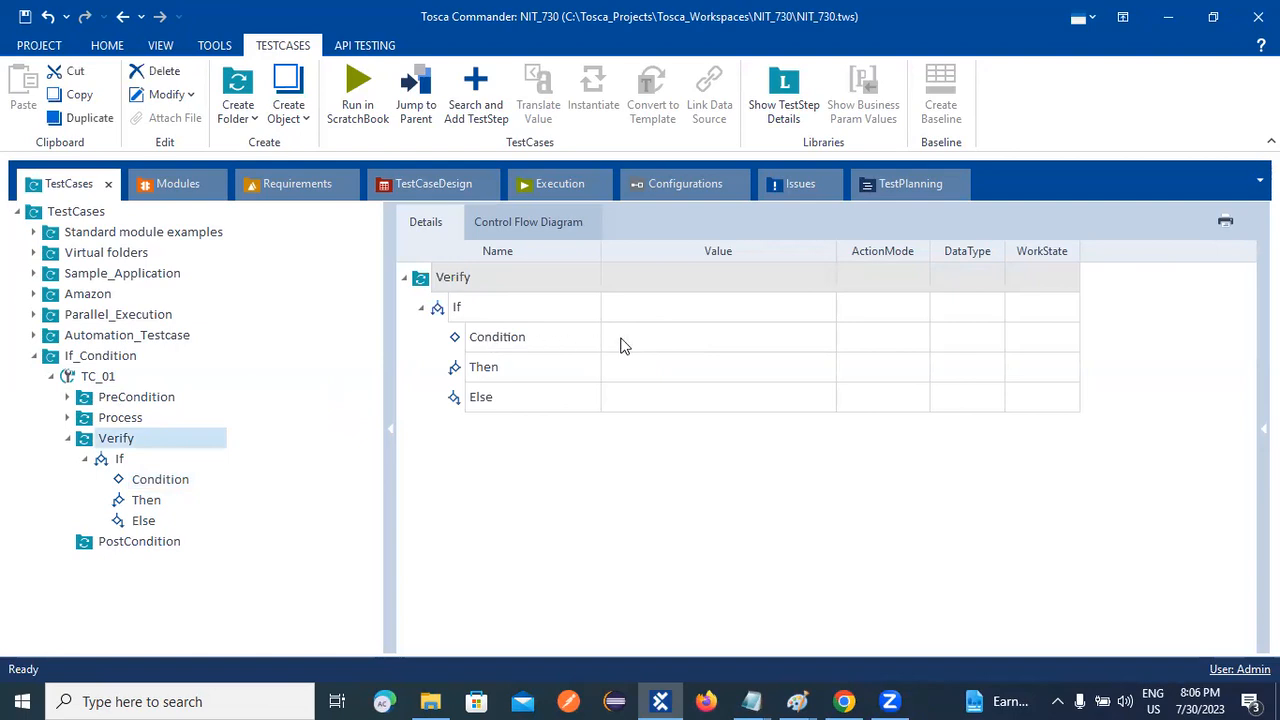
click(728, 342)
click(727, 336)
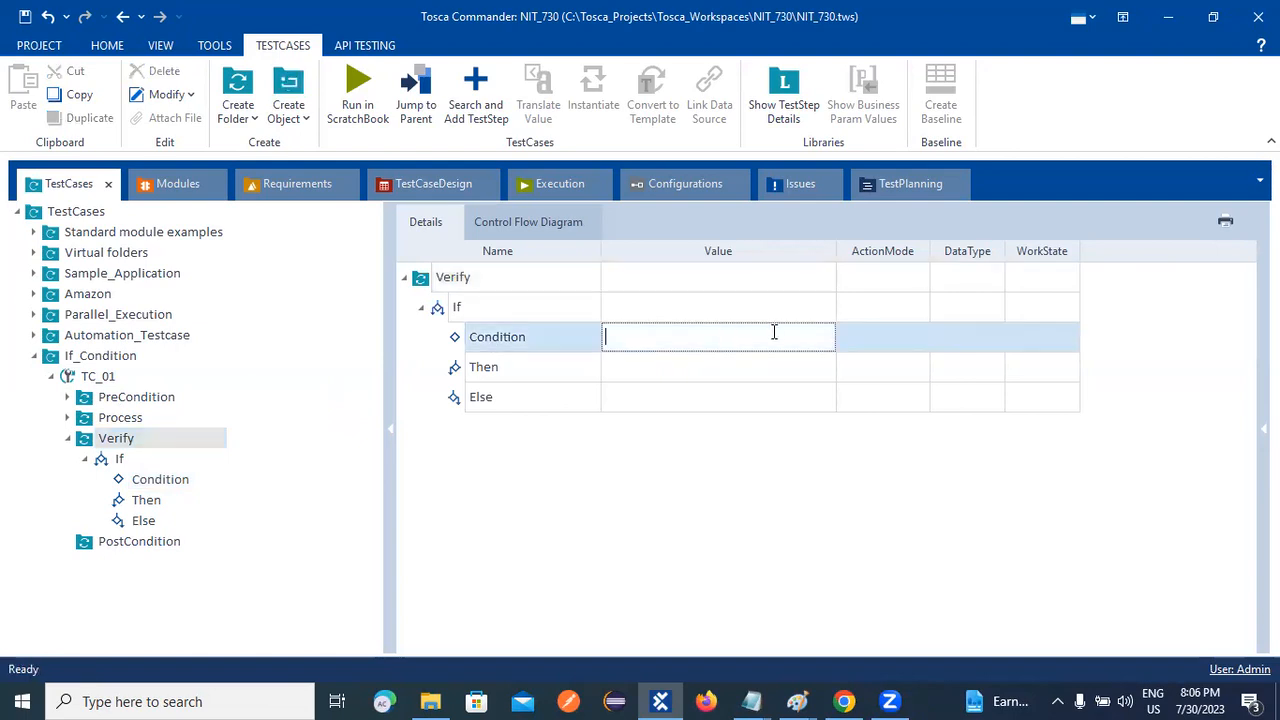
click(912, 329)
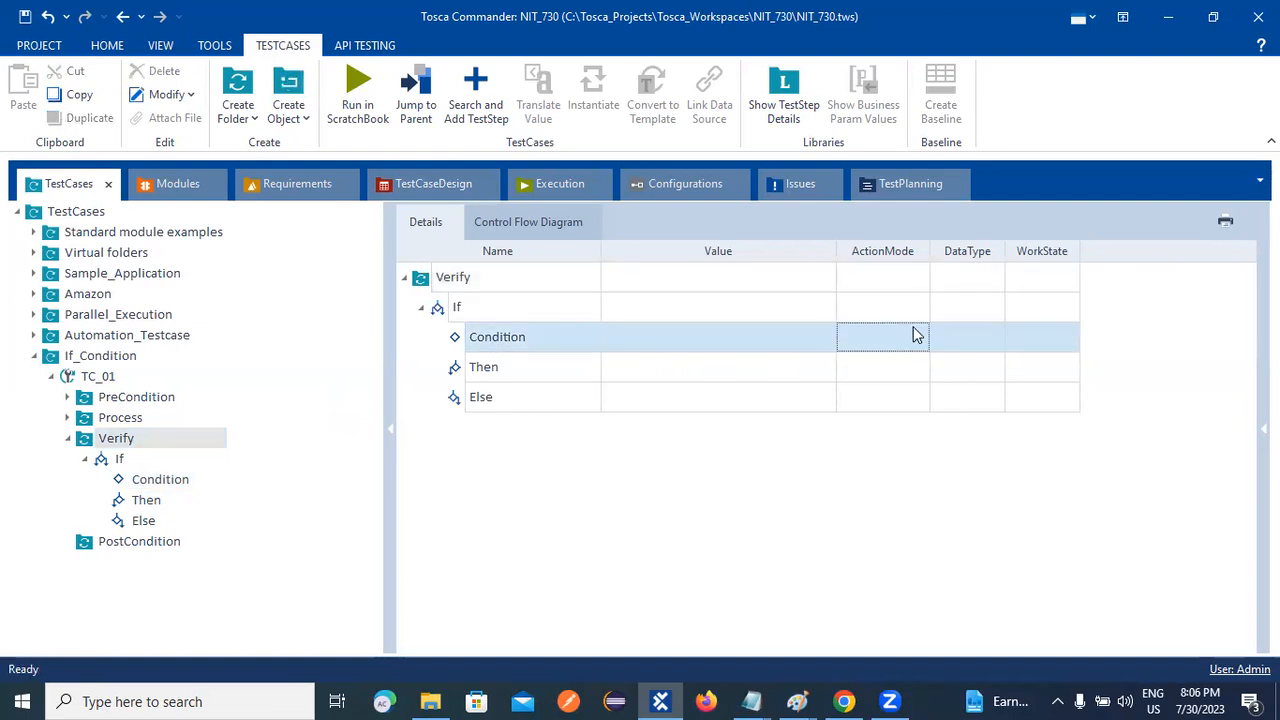
click(912, 329)
click(780, 343)
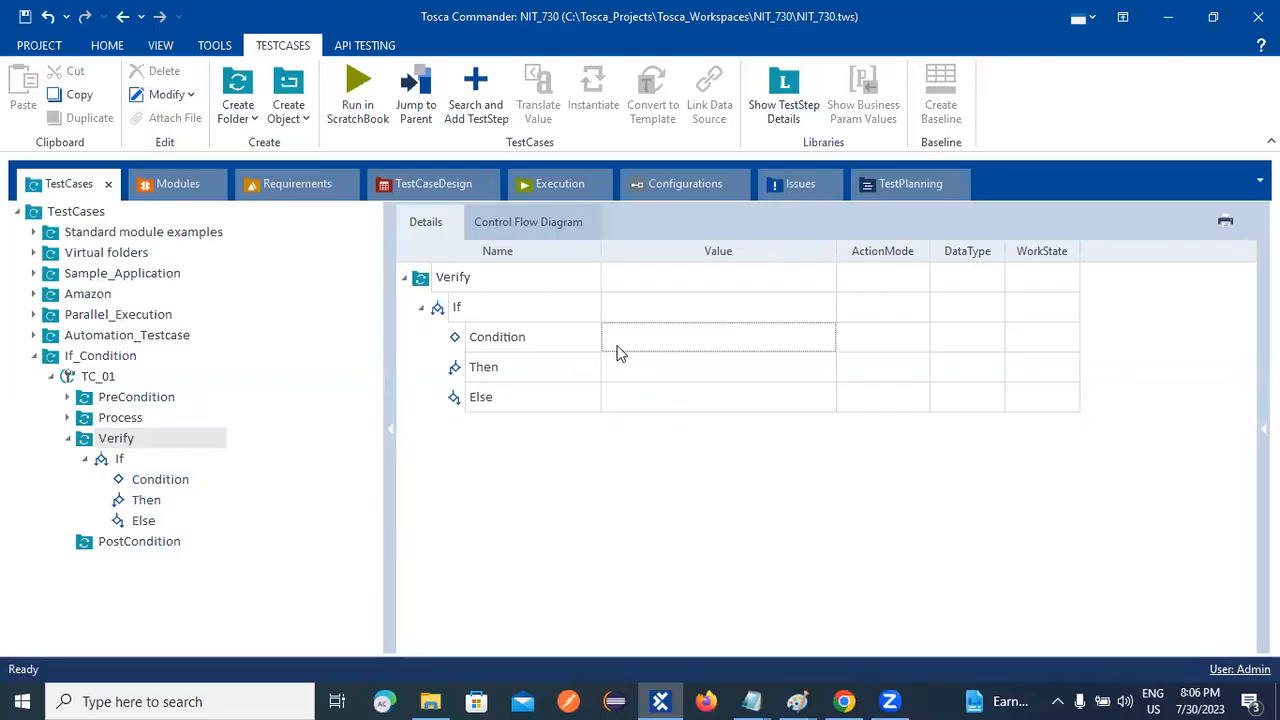
Step: Check which objects can be created under the Condition and retry editing its value
right_click(461, 338)
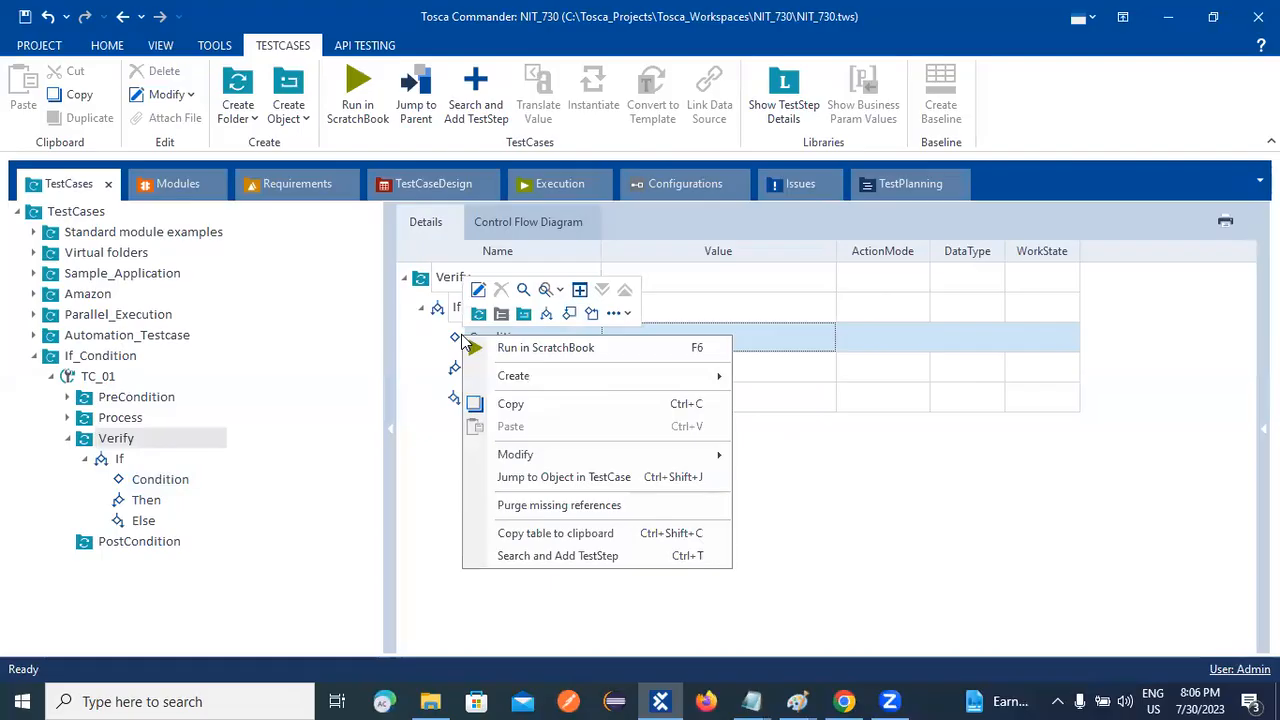
click(621, 316)
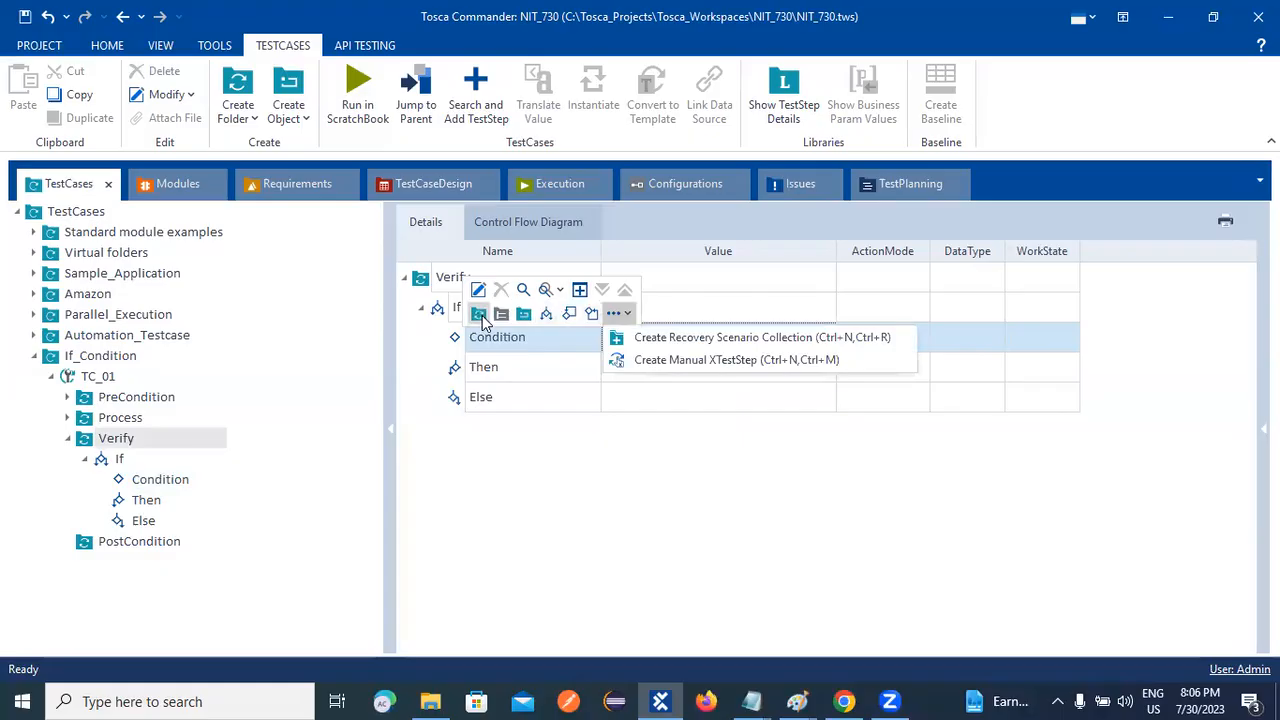
click(458, 342)
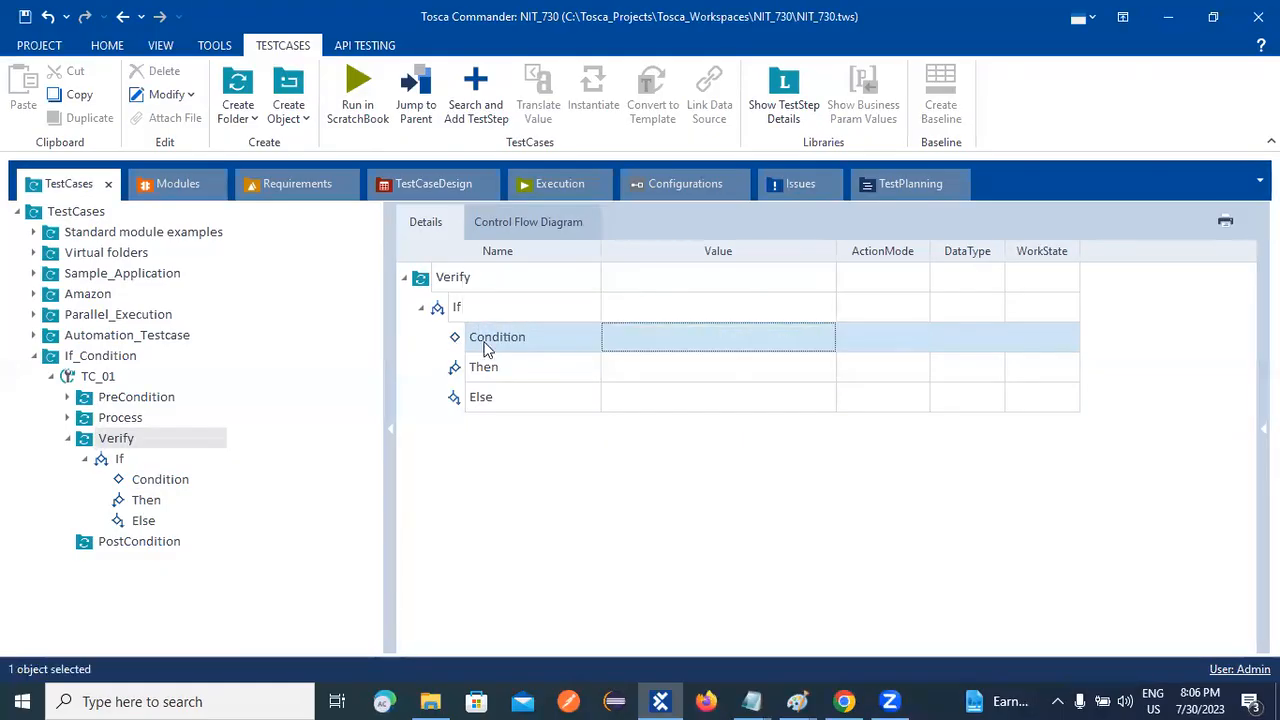
click(695, 336)
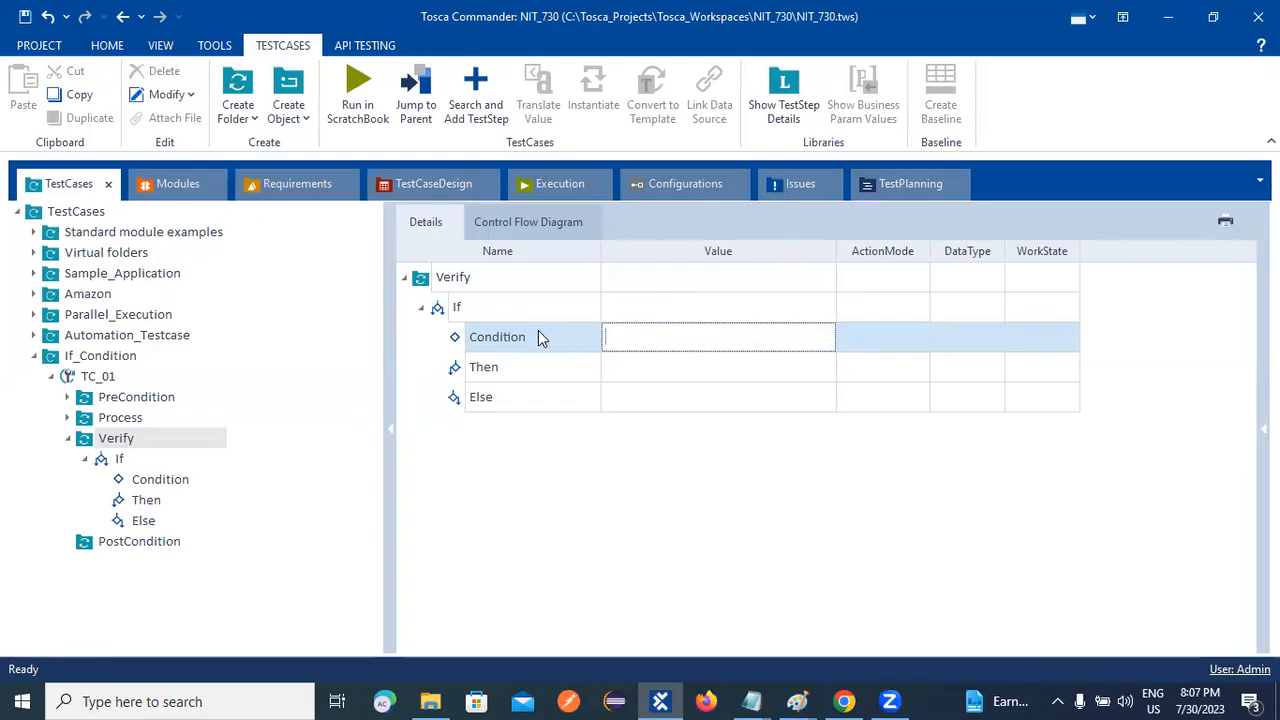
click(684, 322)
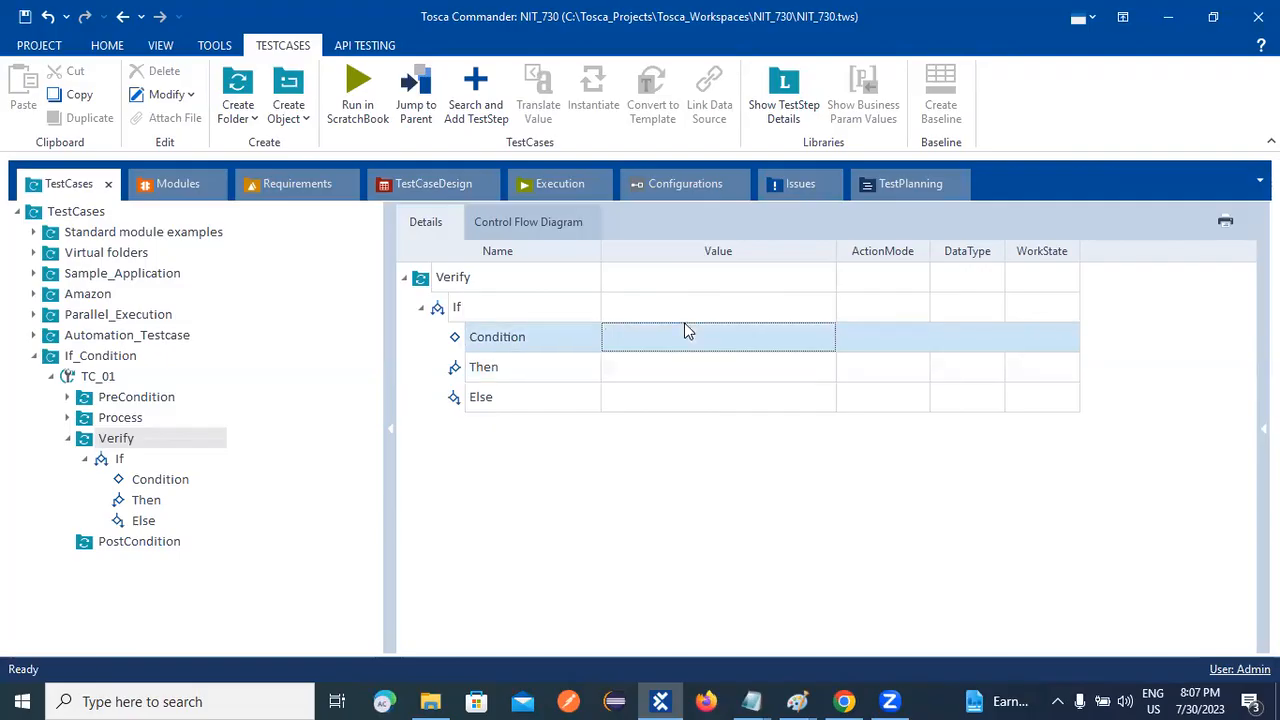
click(773, 341)
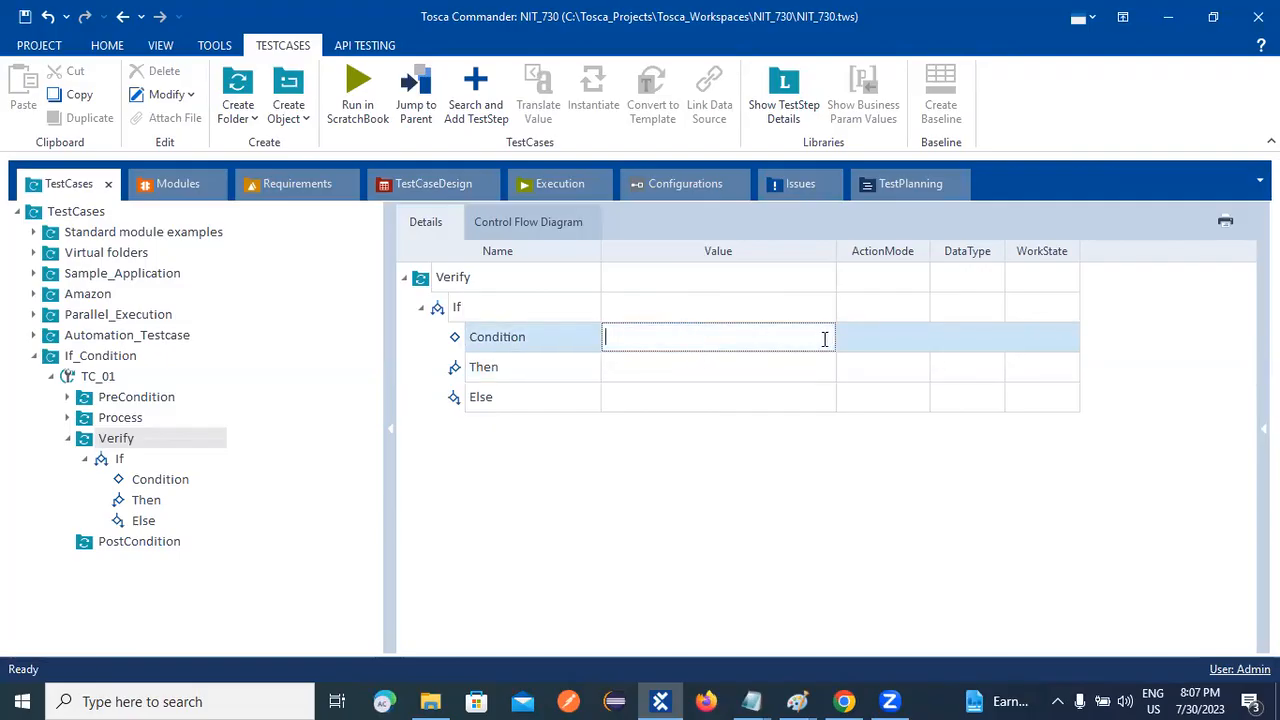
Step: Examine the action and property options offered for the Email value of the Demo Web Shop. Login step in the Process folder
click(110, 418)
click(808, 398)
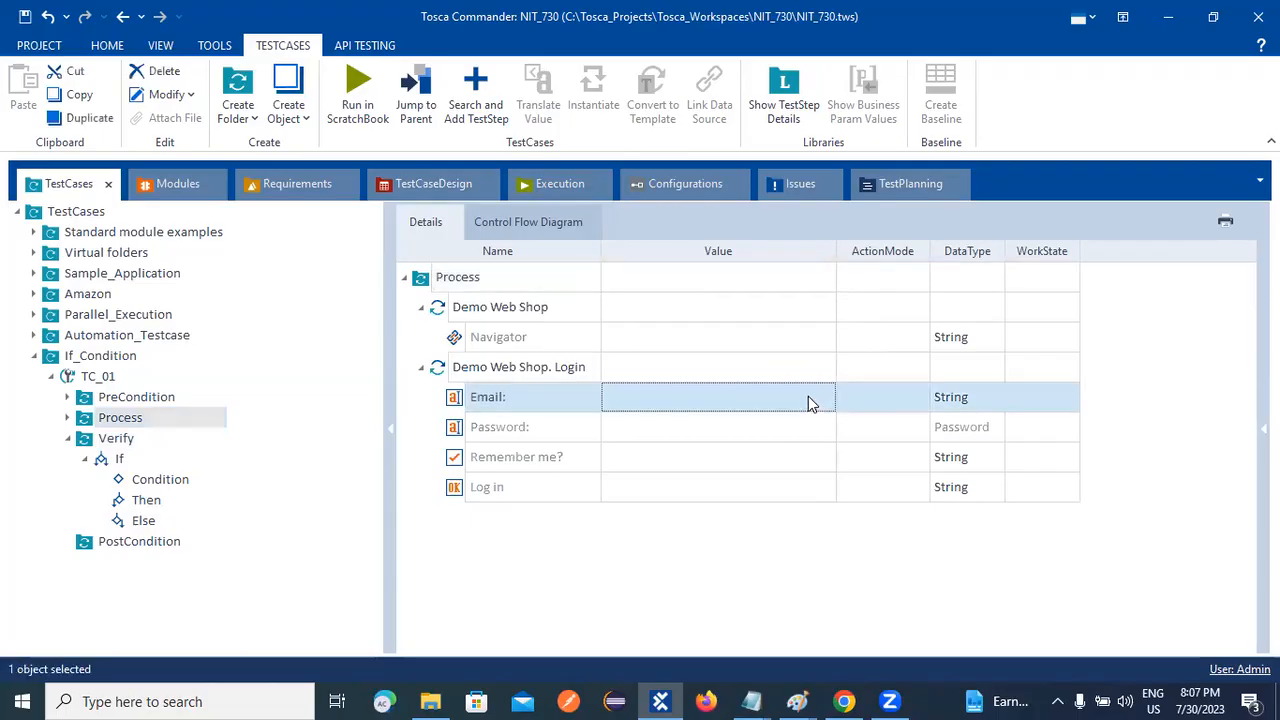
click(804, 398)
click(815, 398)
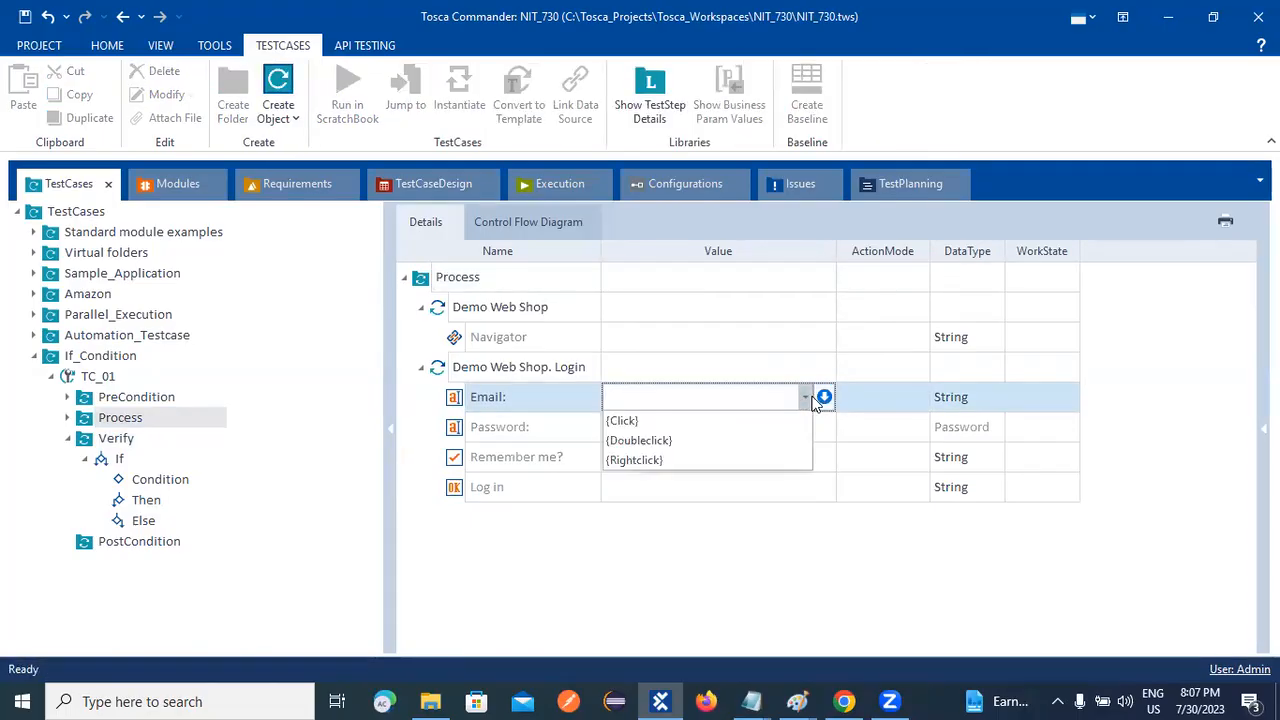
click(812, 398)
click(812, 398)
click(824, 397)
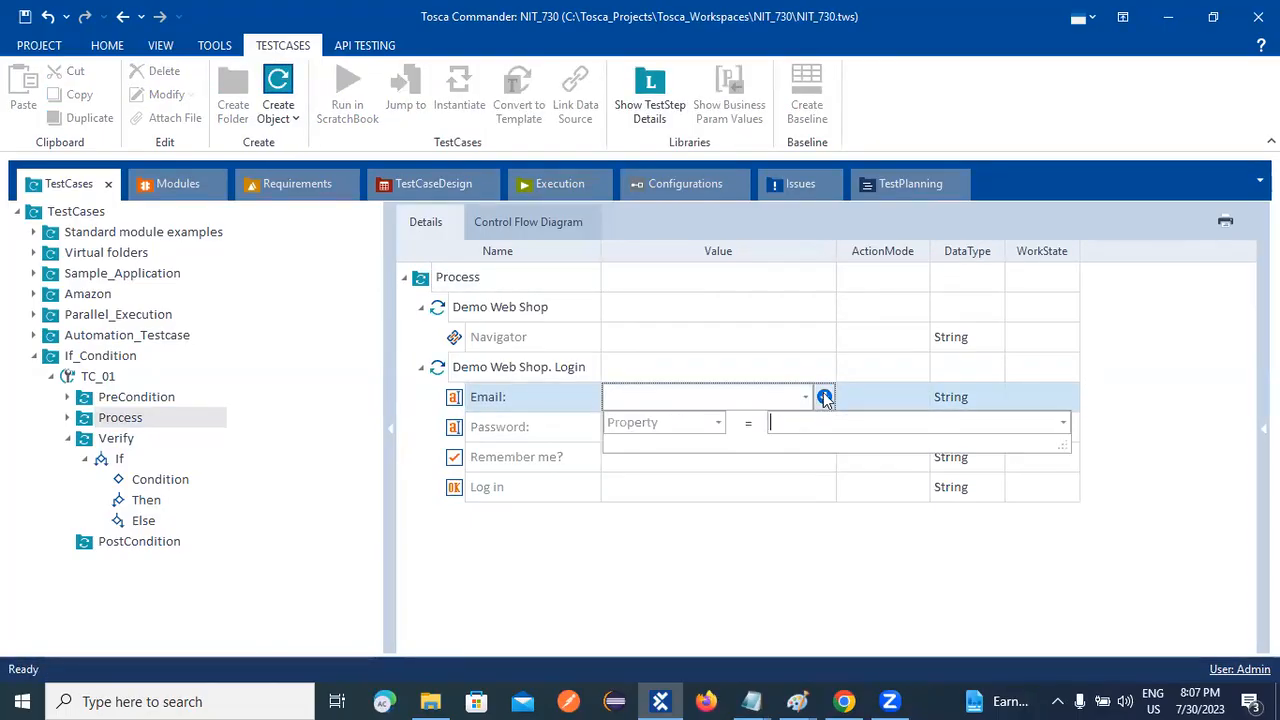
click(720, 423)
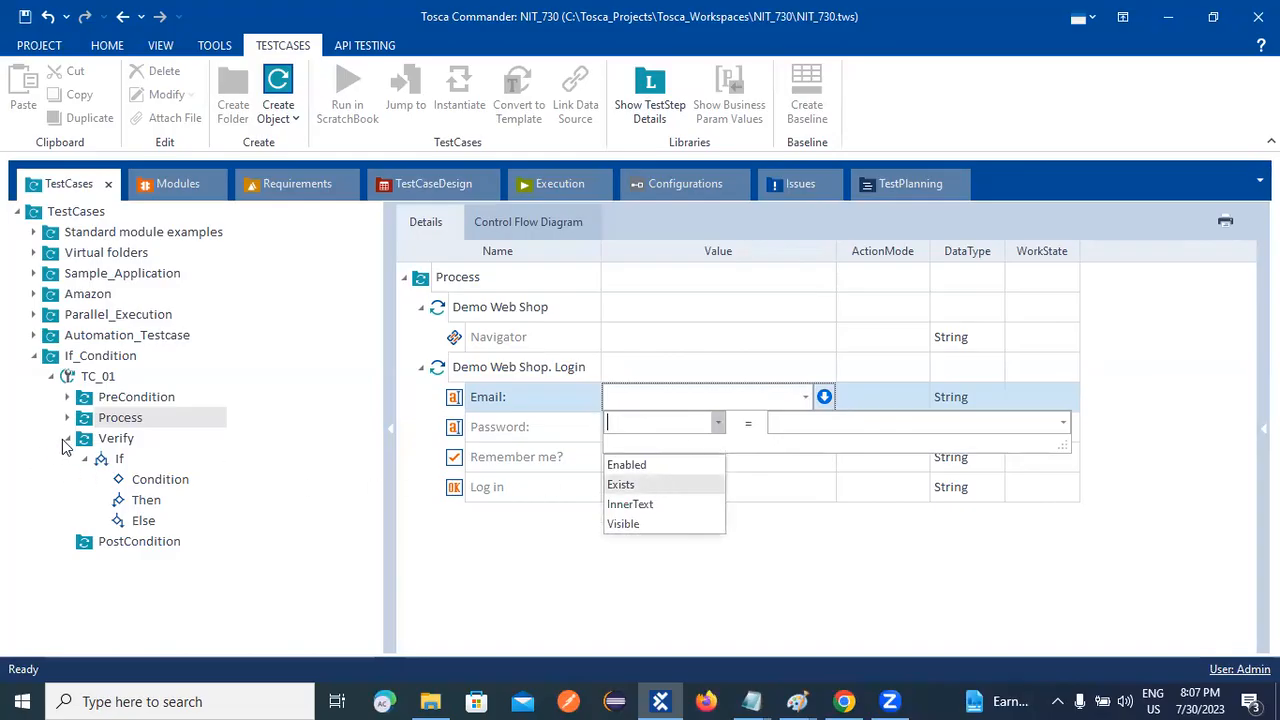
click(280, 449)
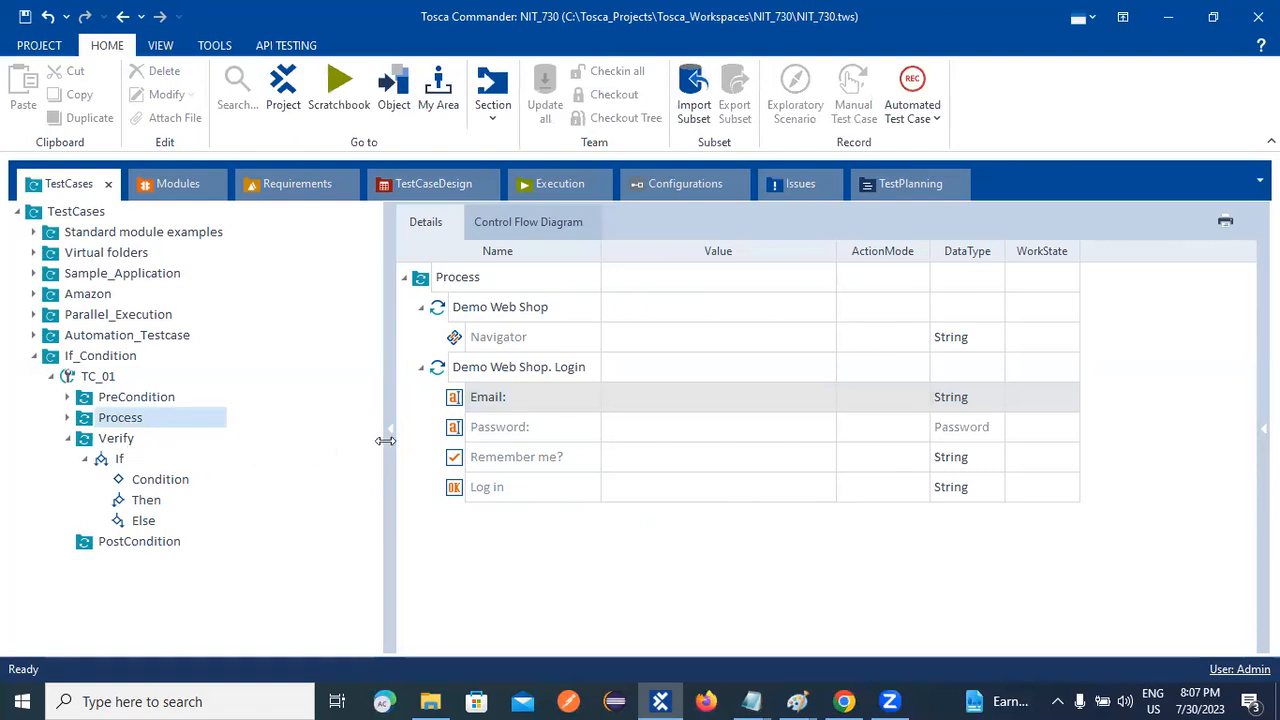
Step: Review the Verify folder's If statement alongside the modules in the IfCondition folder
click(122, 443)
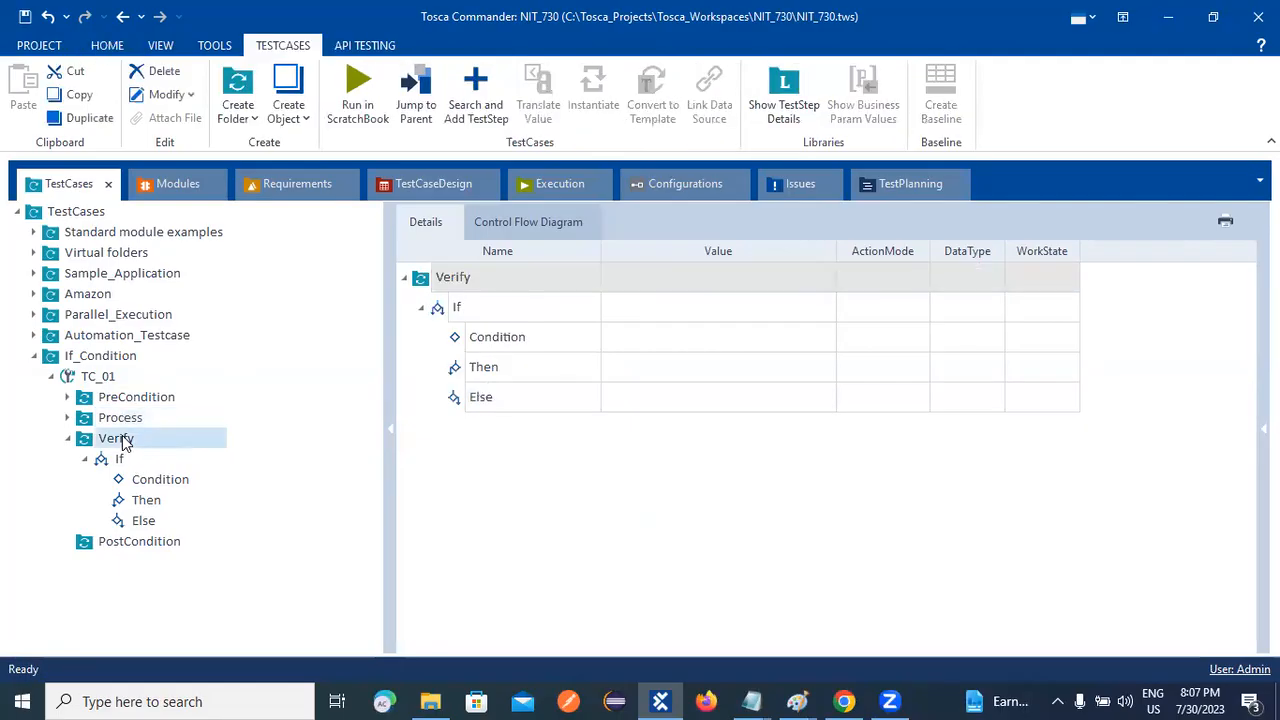
click(177, 185)
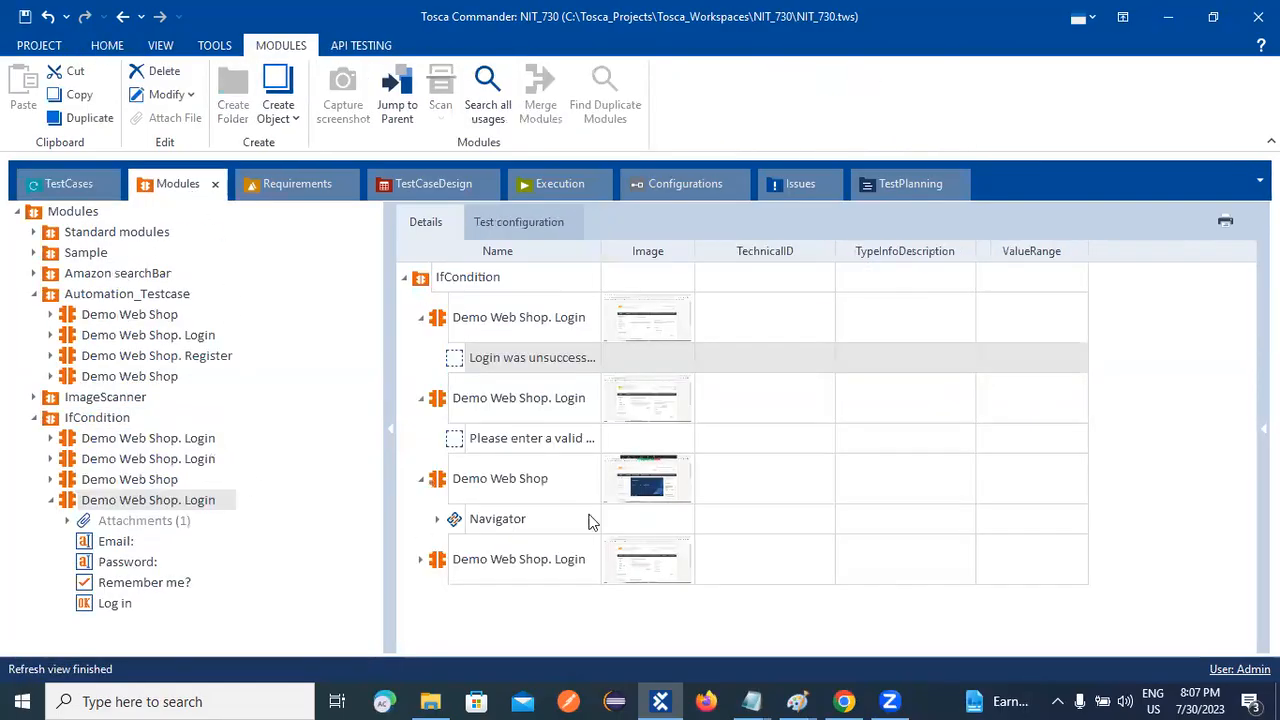
click(114, 191)
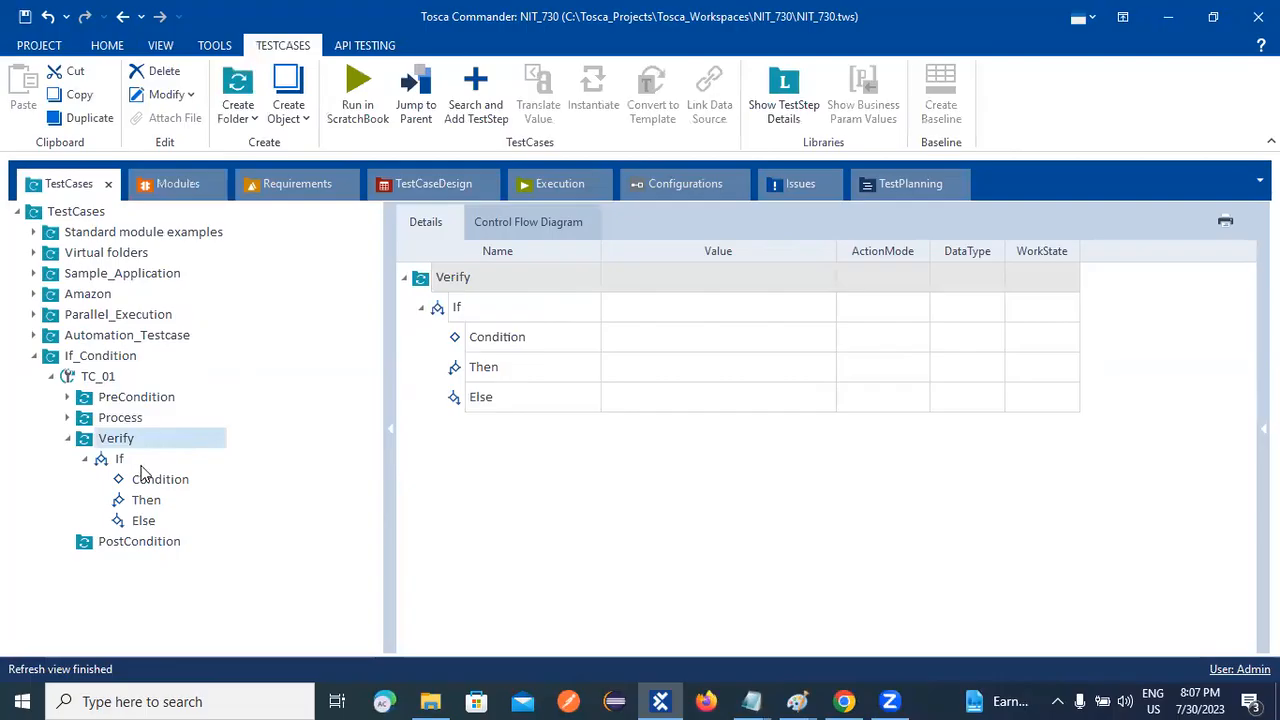
click(67, 439)
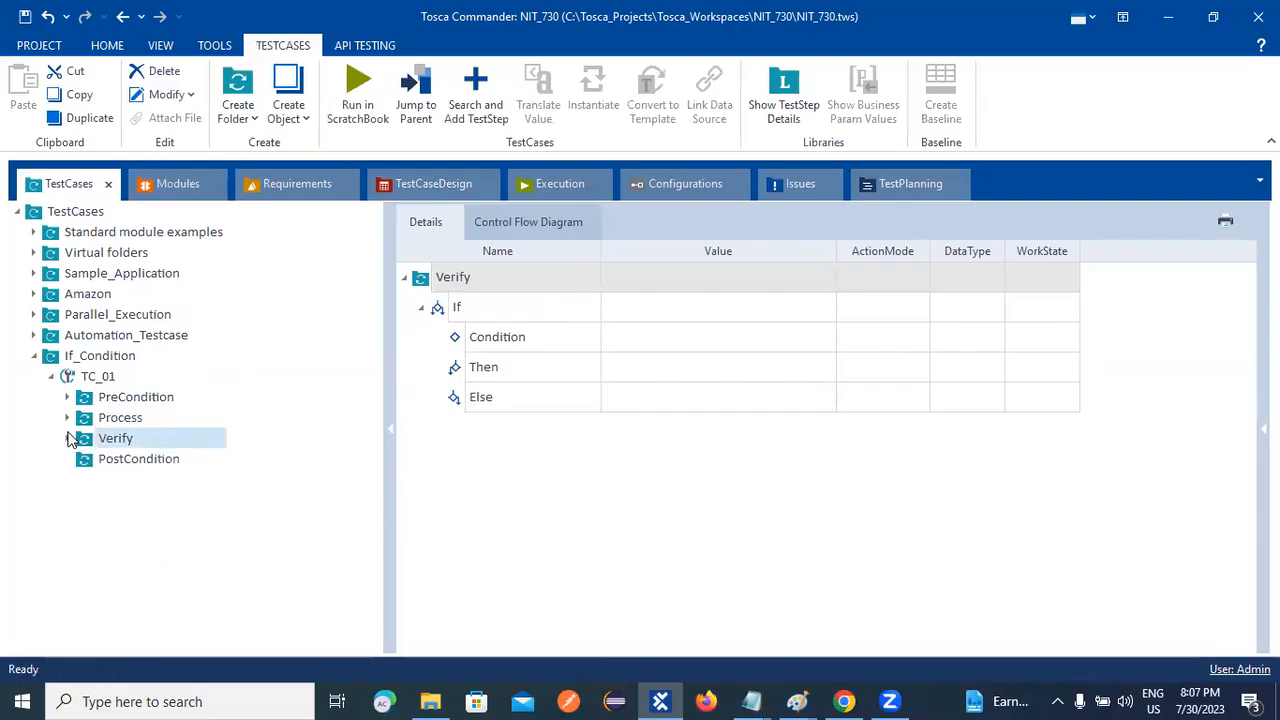
click(67, 418)
click(67, 418)
click(68, 438)
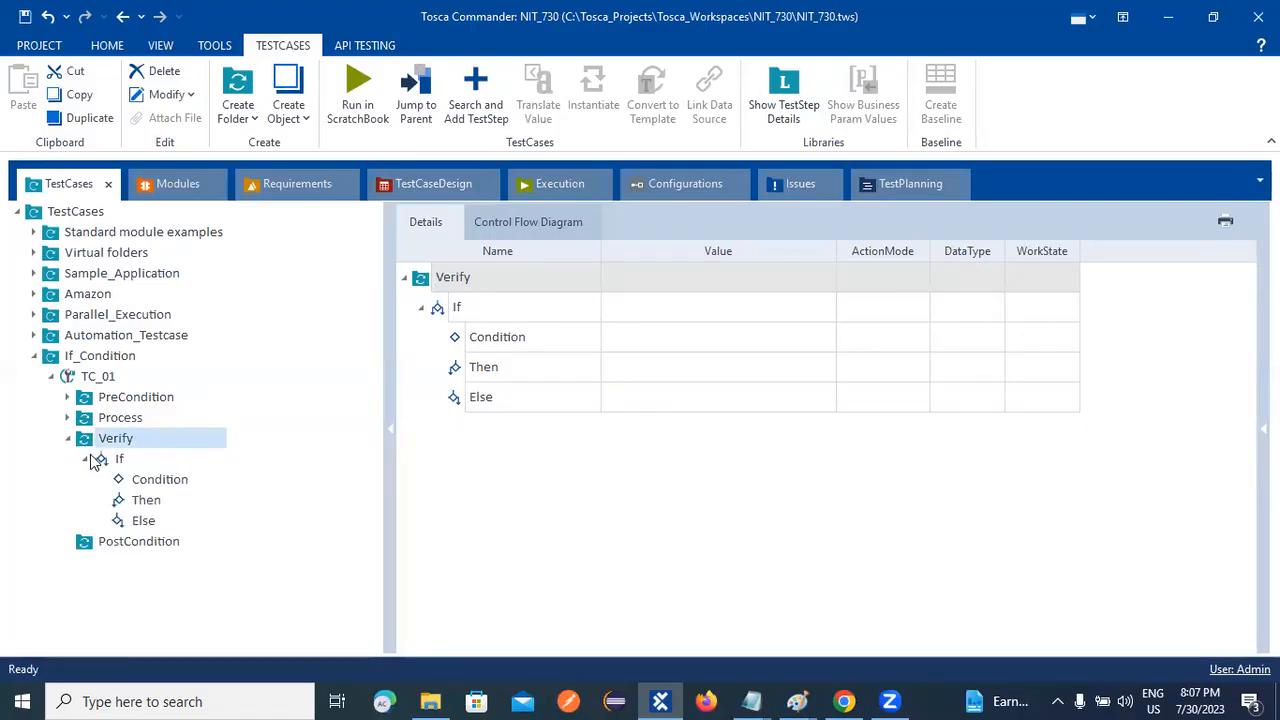
Step: Expand the Process folder and set the Navigator value of its Demo Web Shop step to Log in
click(67, 418)
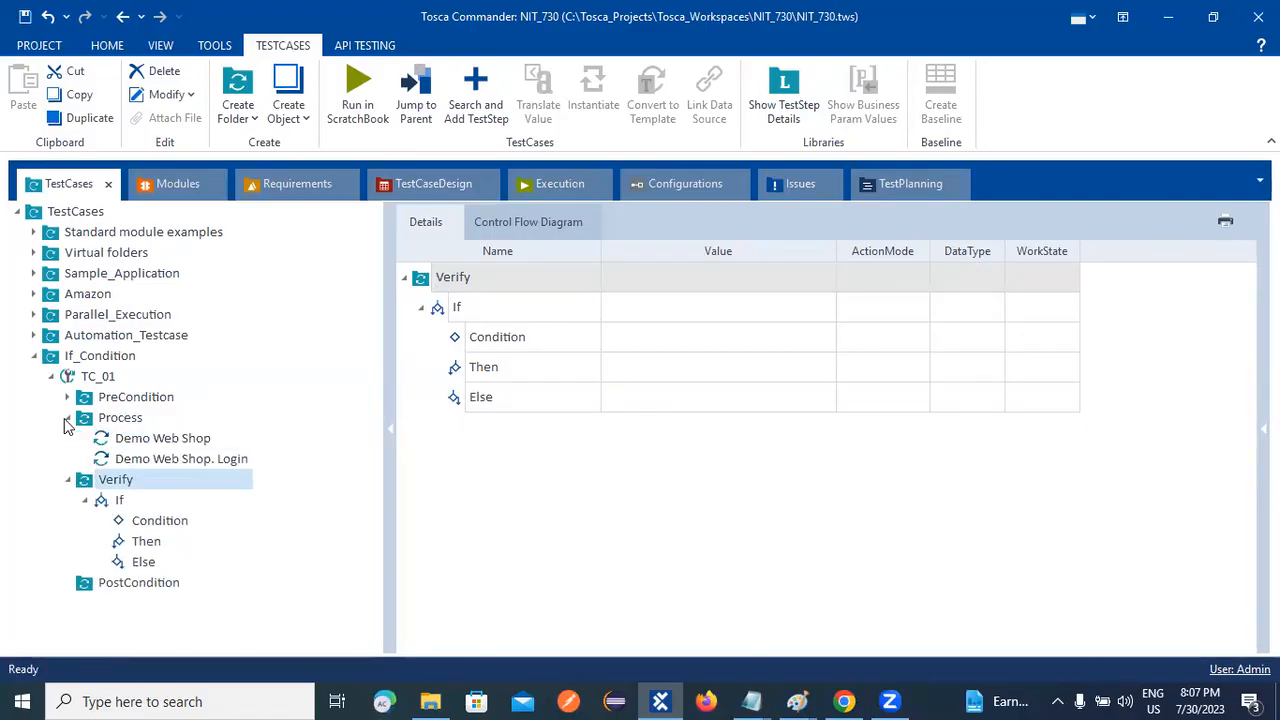
click(150, 442)
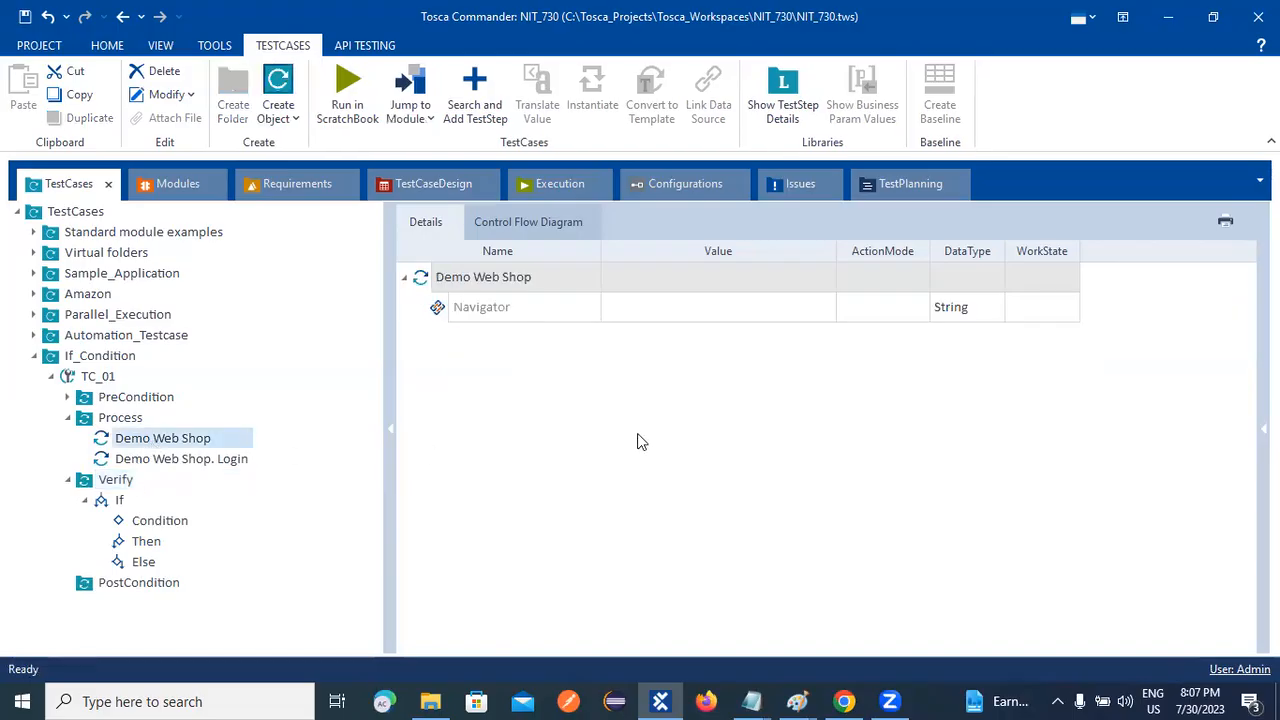
click(789, 310)
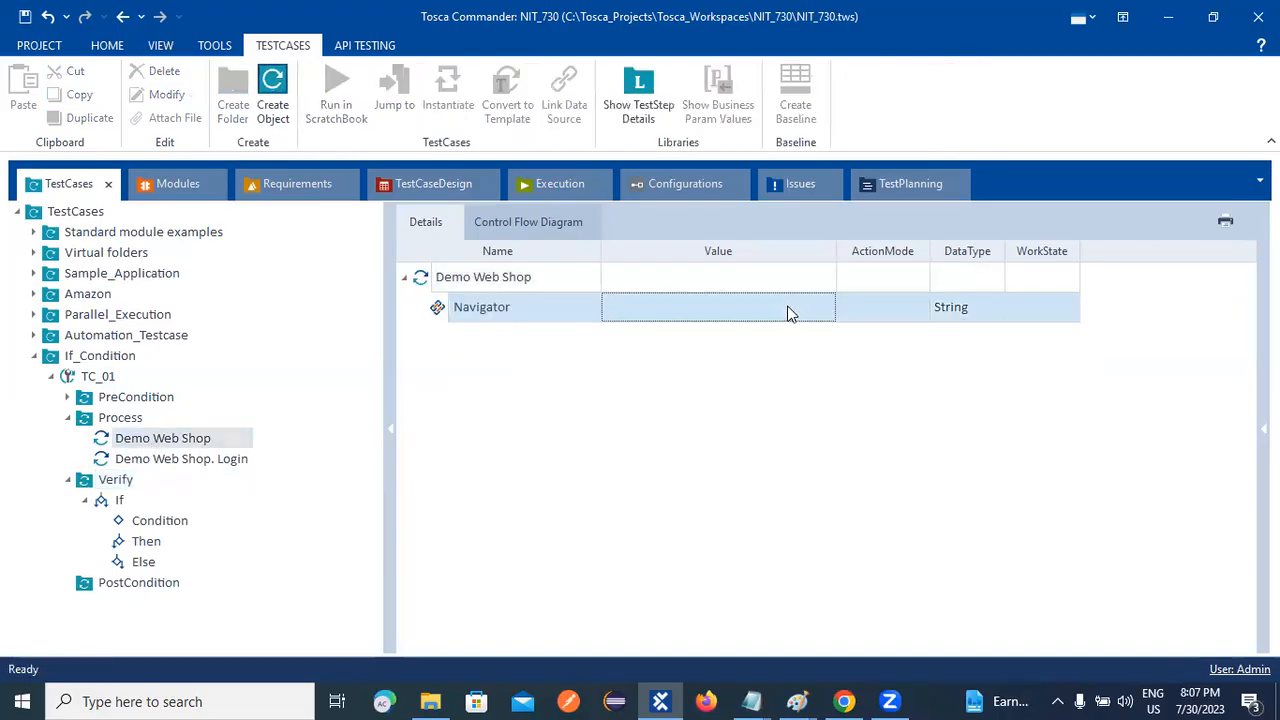
click(787, 310)
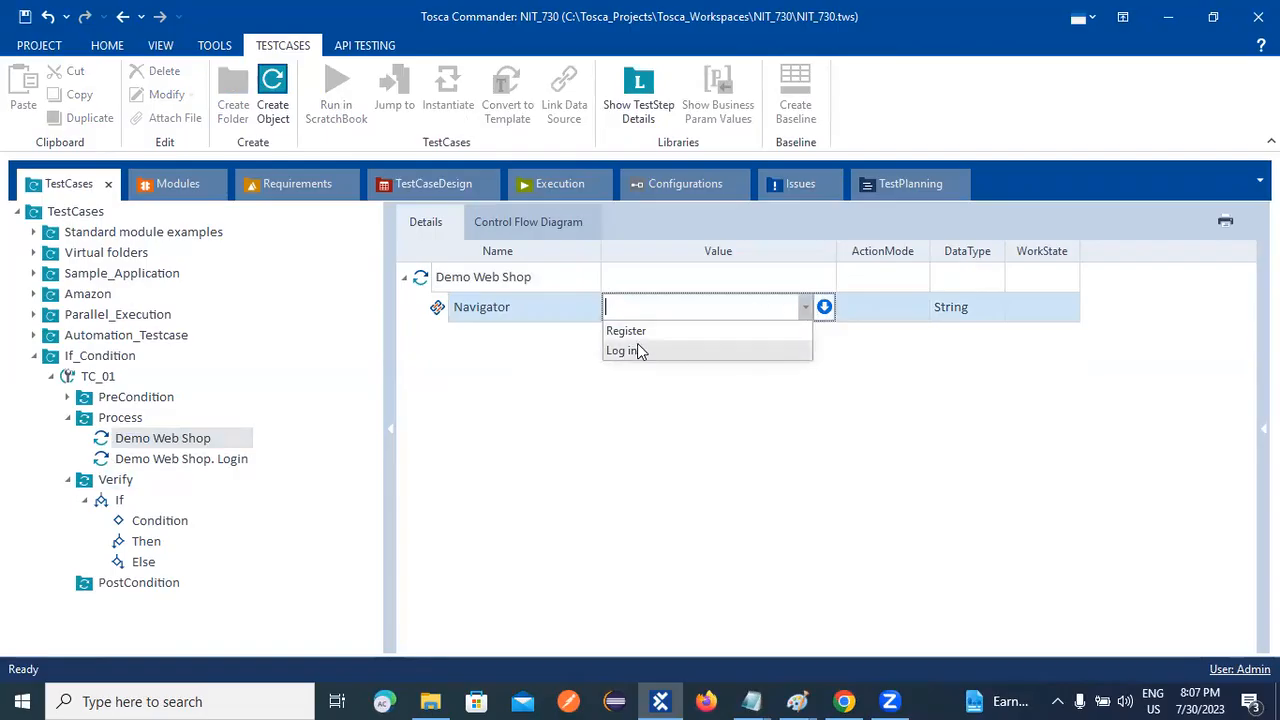
click(620, 351)
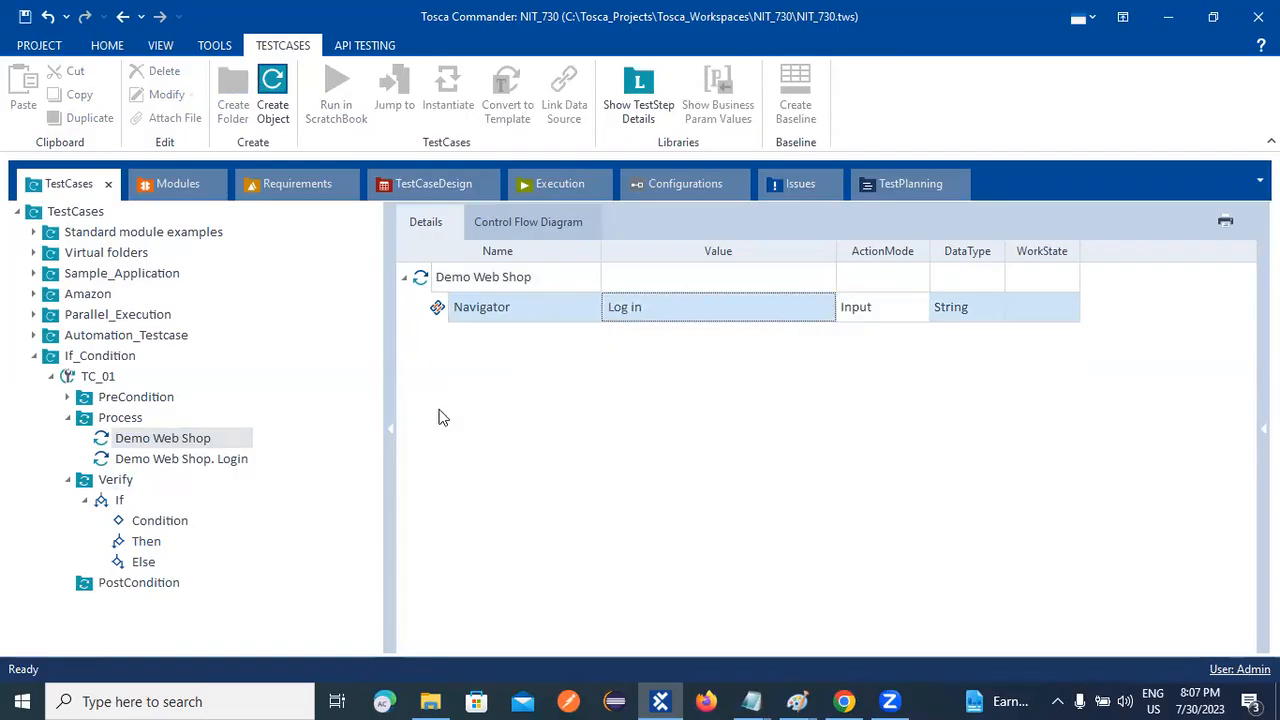
Step: Open the Demo Web Shop. Login step in the Process folder and select its Email value
click(210, 450)
click(229, 462)
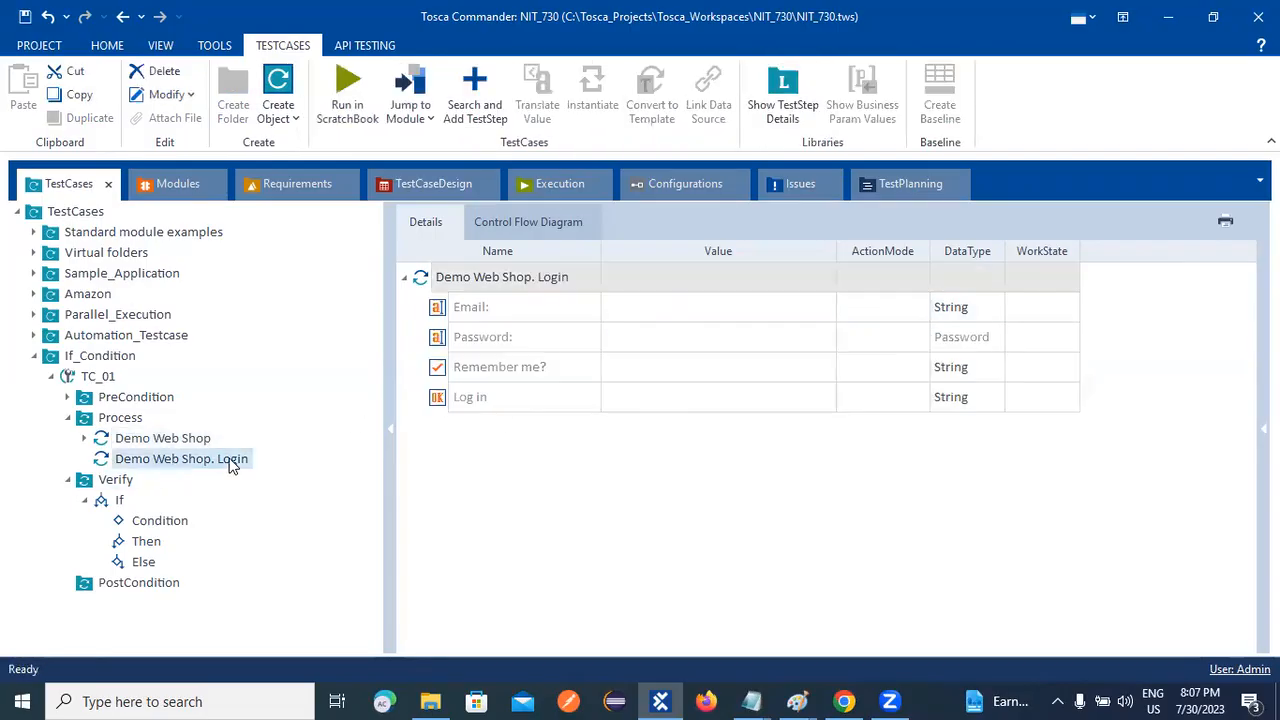
click(660, 306)
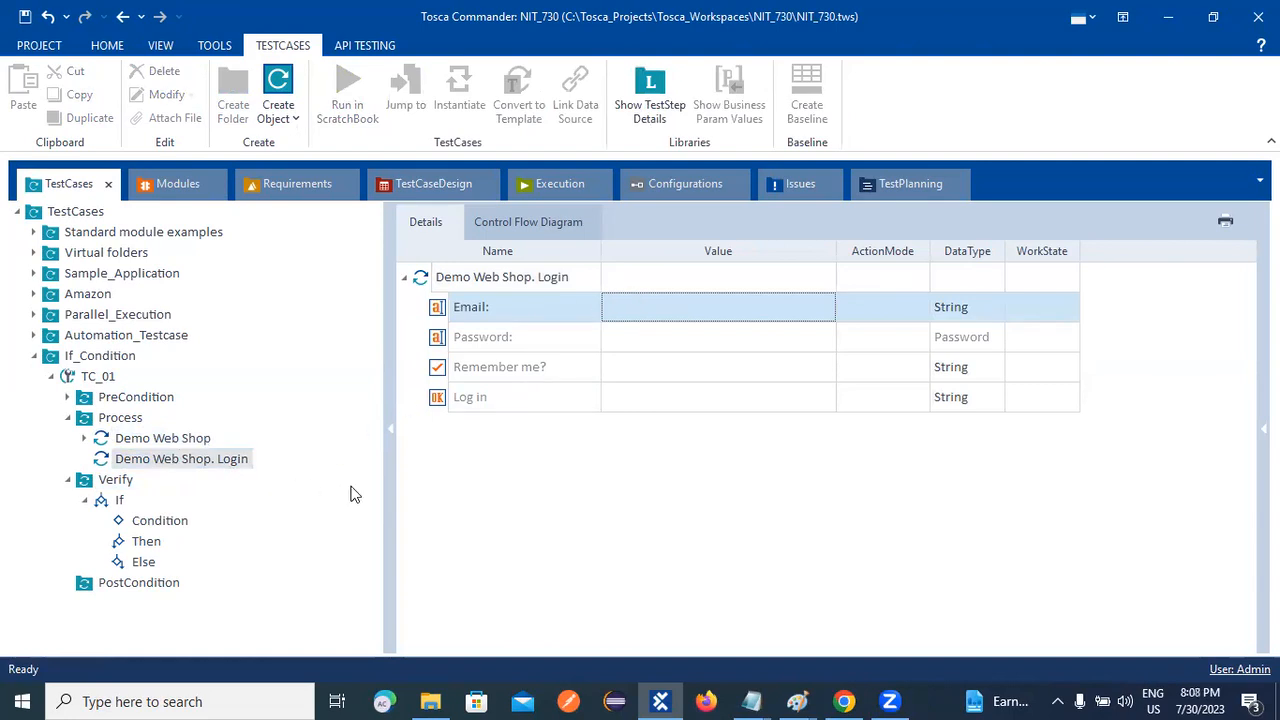
Step: Examine the IfCondition folder's login error message modules against TC_01's Verify folder
click(150, 183)
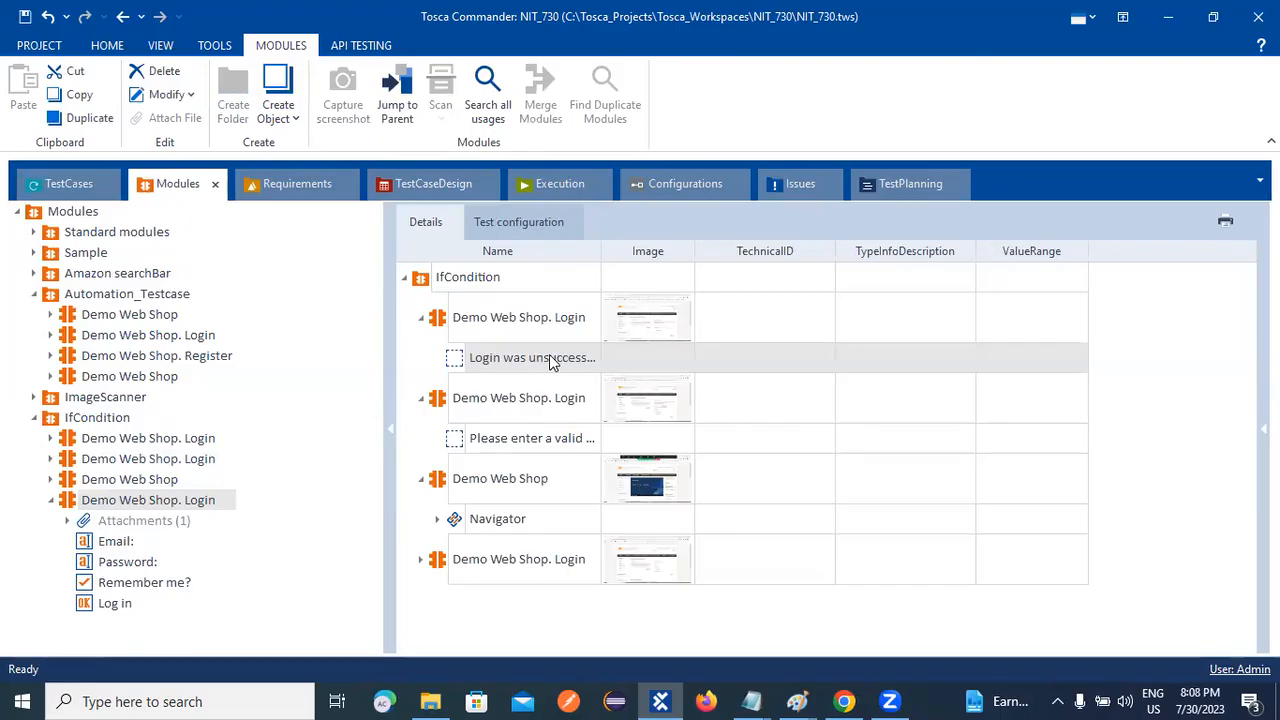
click(437, 318)
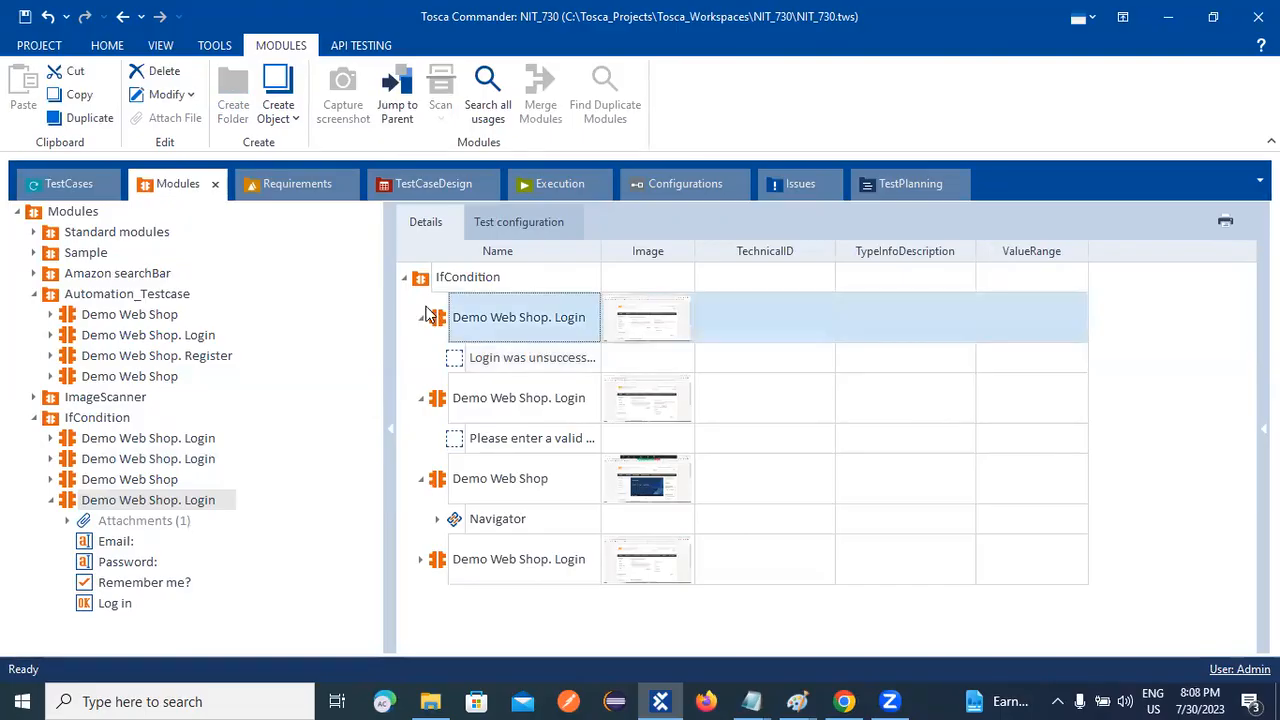
click(55, 183)
drag(140, 458, 80, 482)
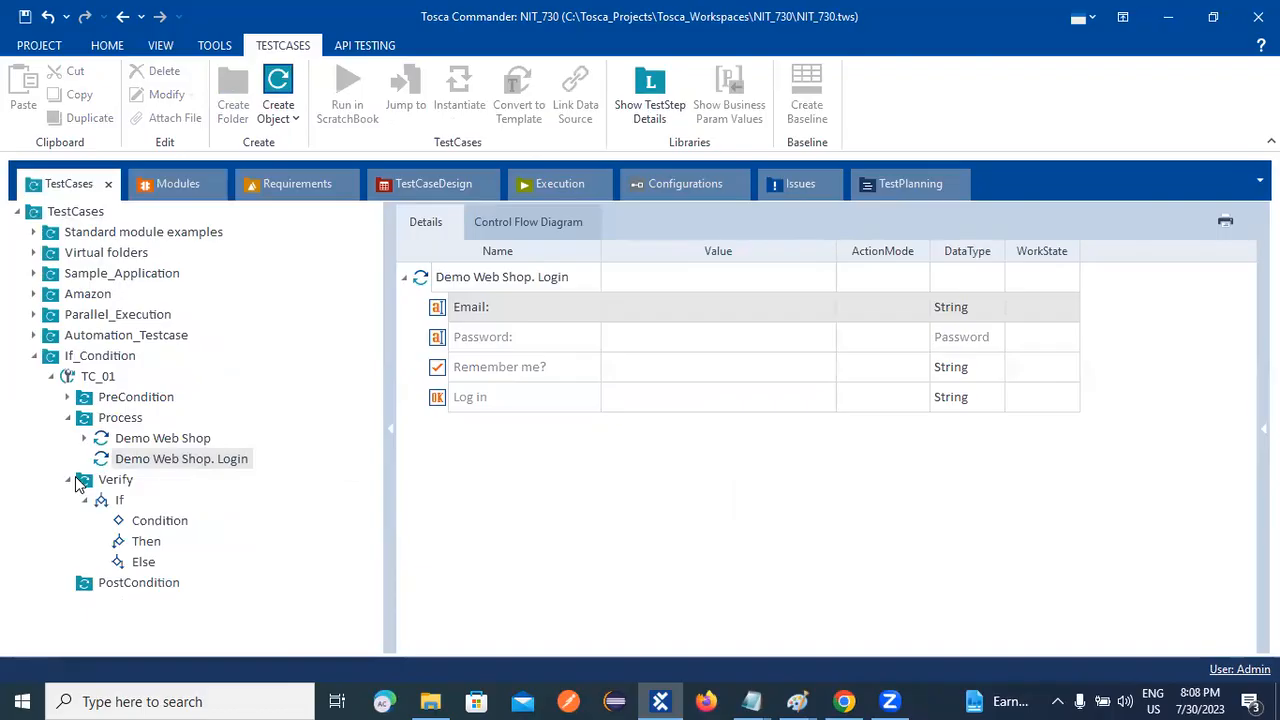
click(204, 184)
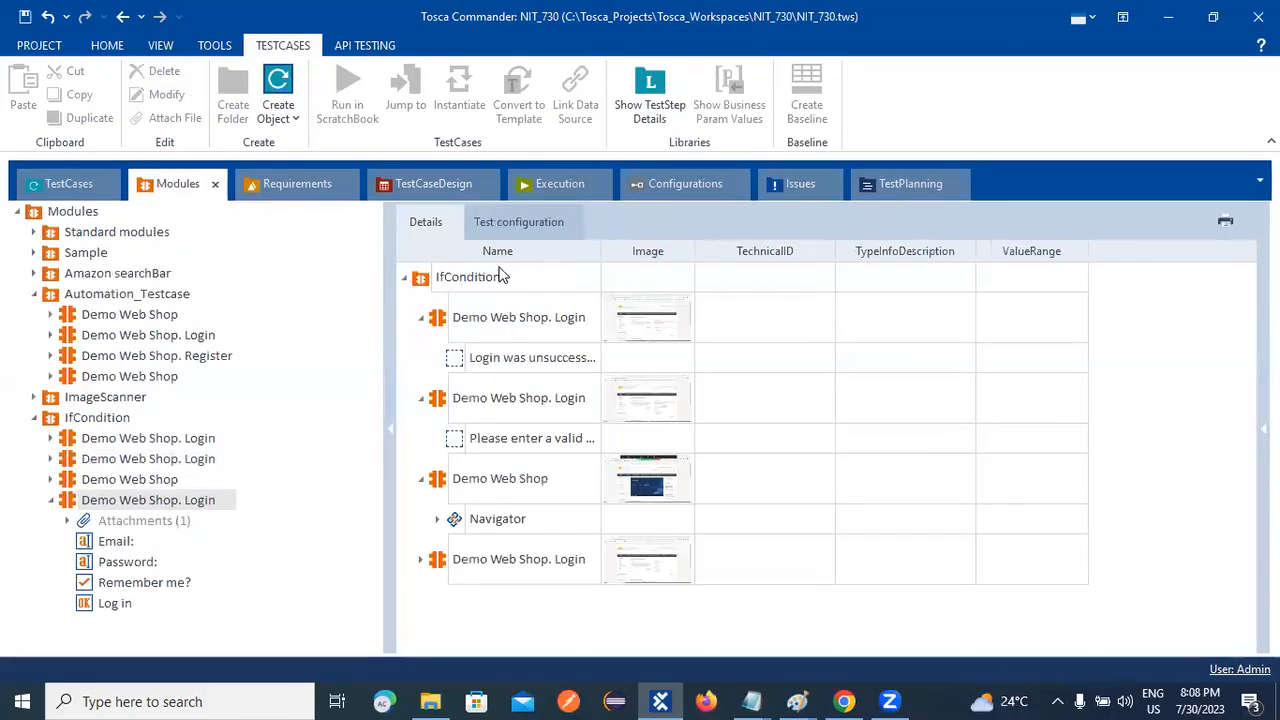
Step: Try to carry the first IfCondition Login module into TC_01, and review the Condition, Then and Else nodes under Verify
drag(437, 320, 74, 452)
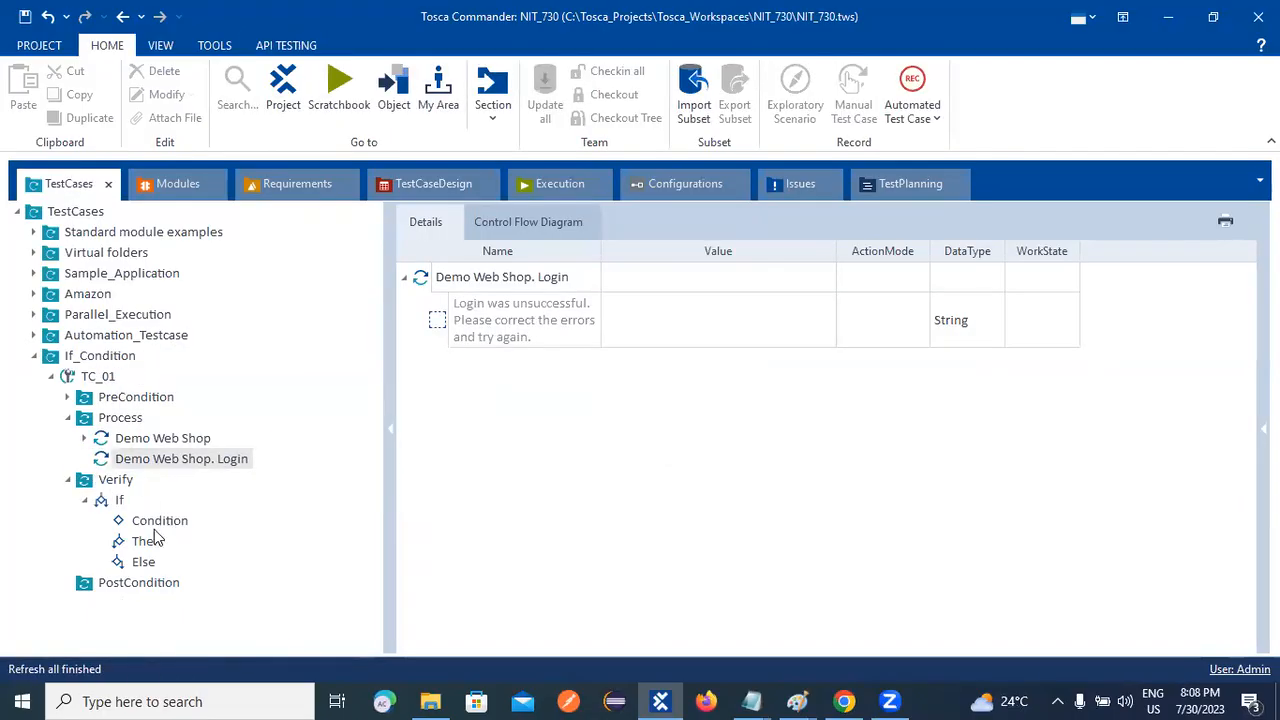
click(85, 500)
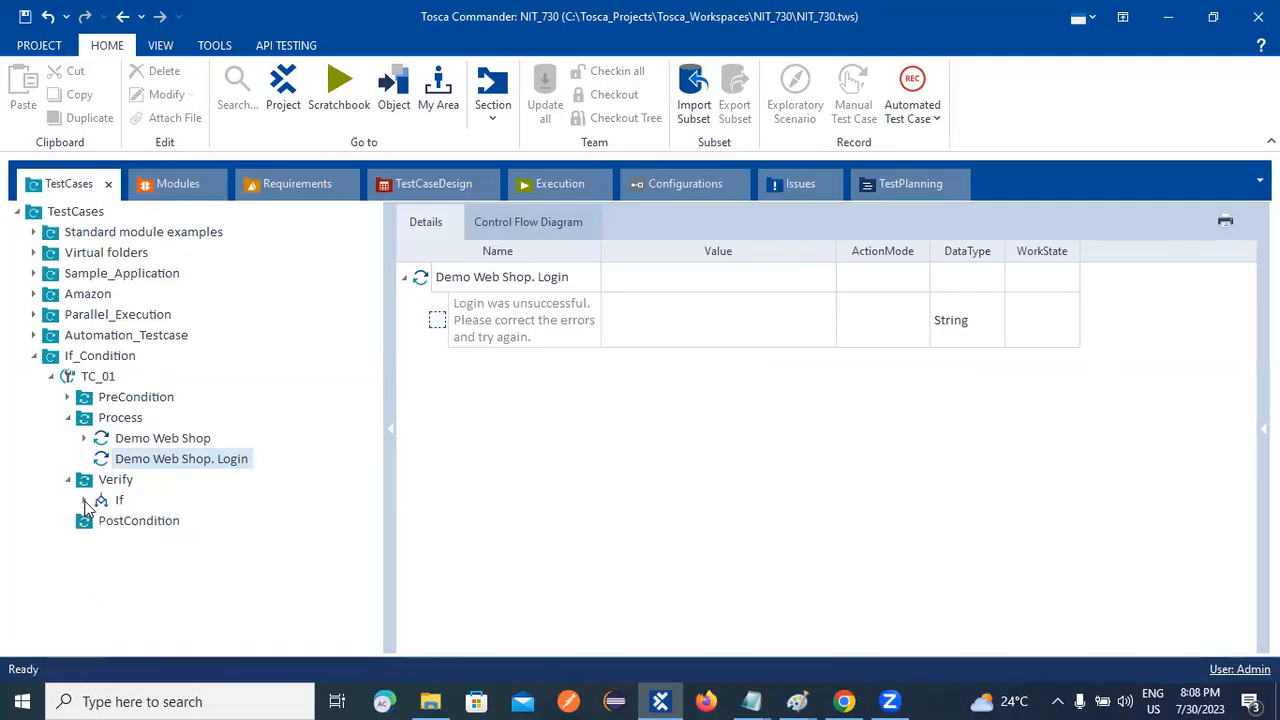
click(86, 502)
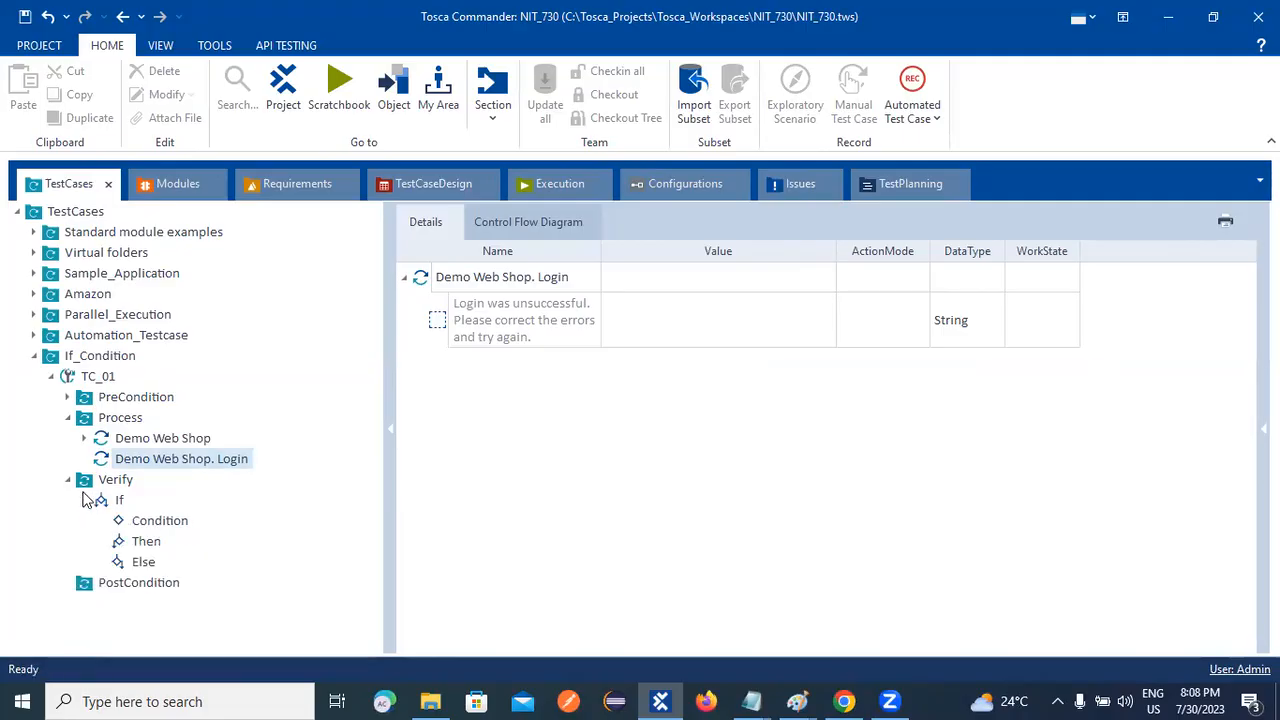
click(157, 528)
click(150, 542)
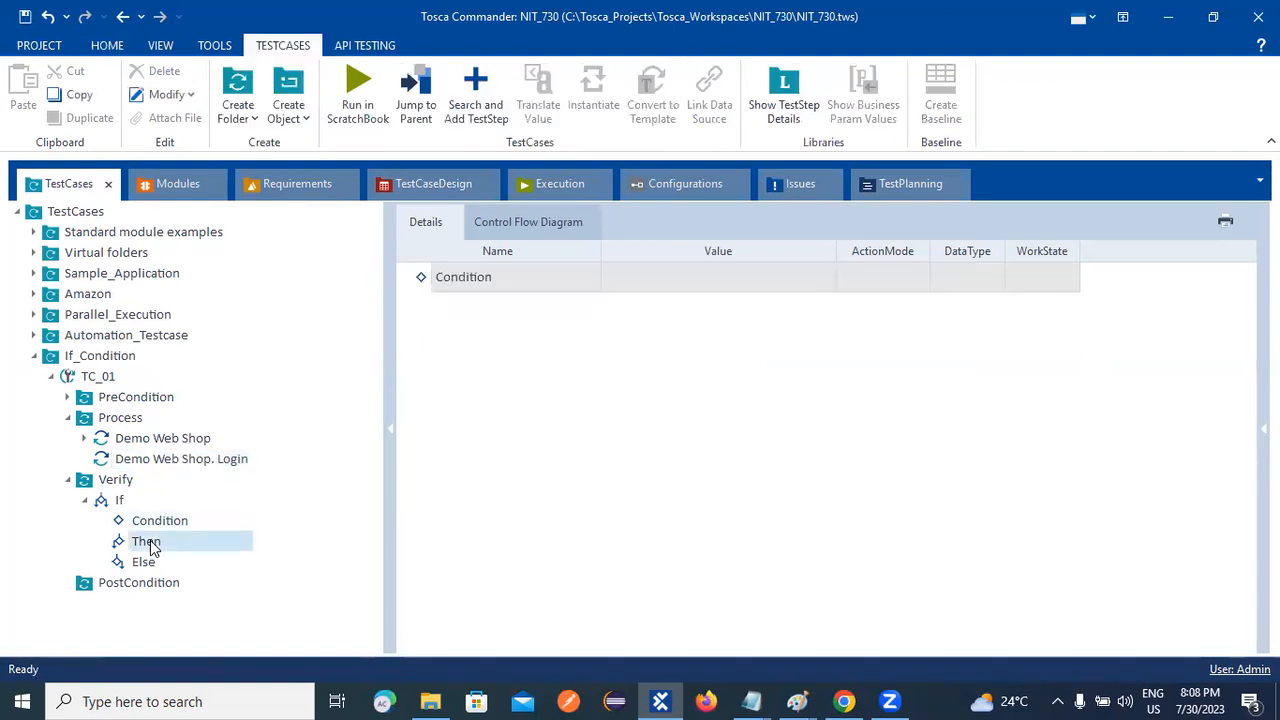
click(160, 561)
click(155, 521)
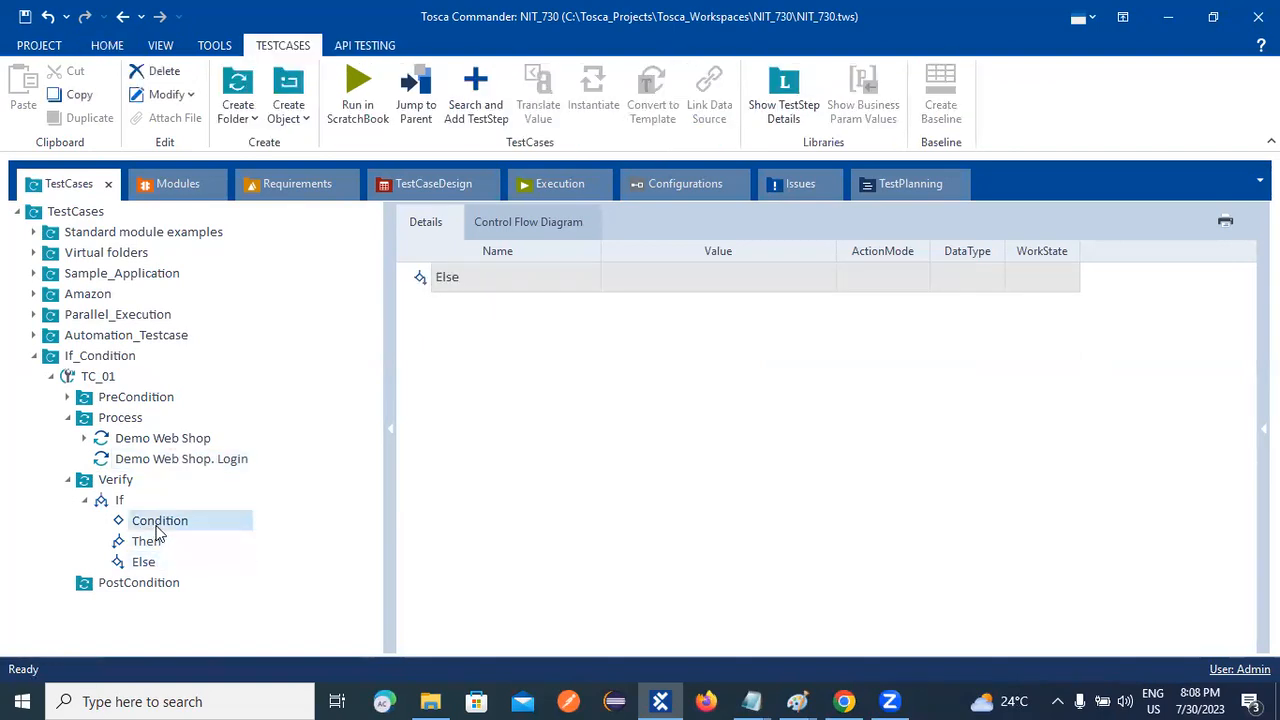
click(722, 276)
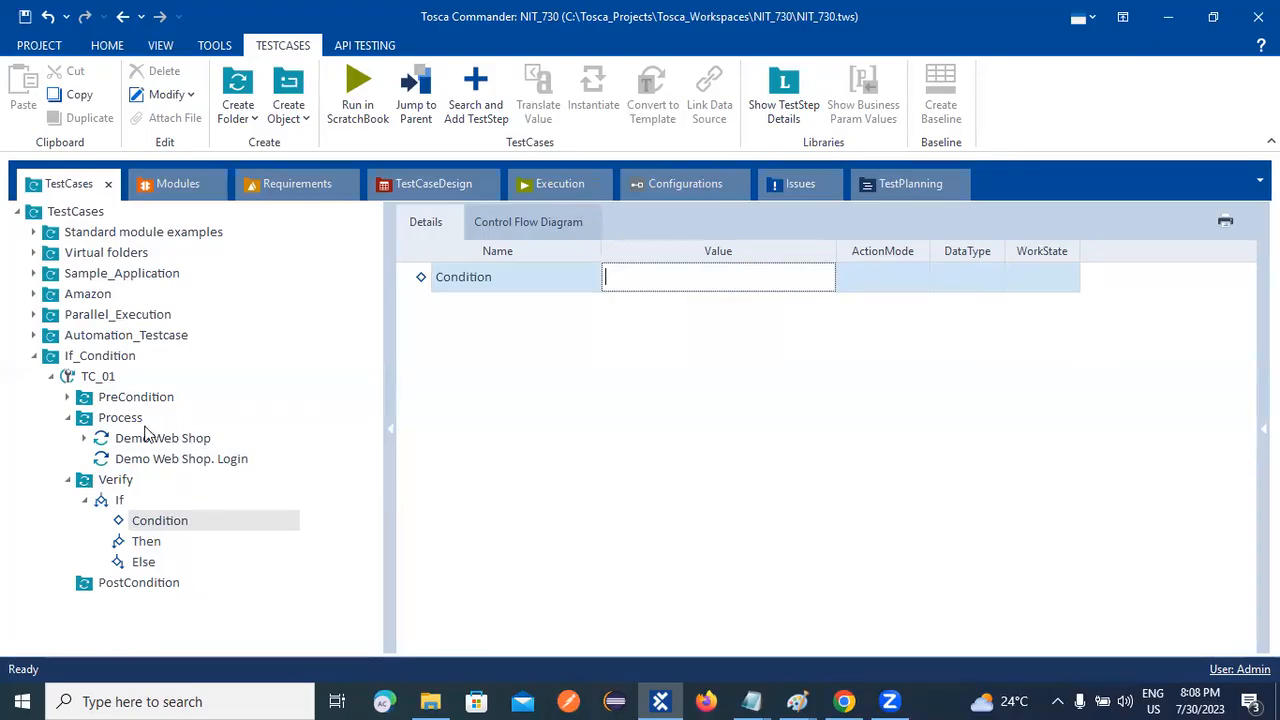
click(142, 542)
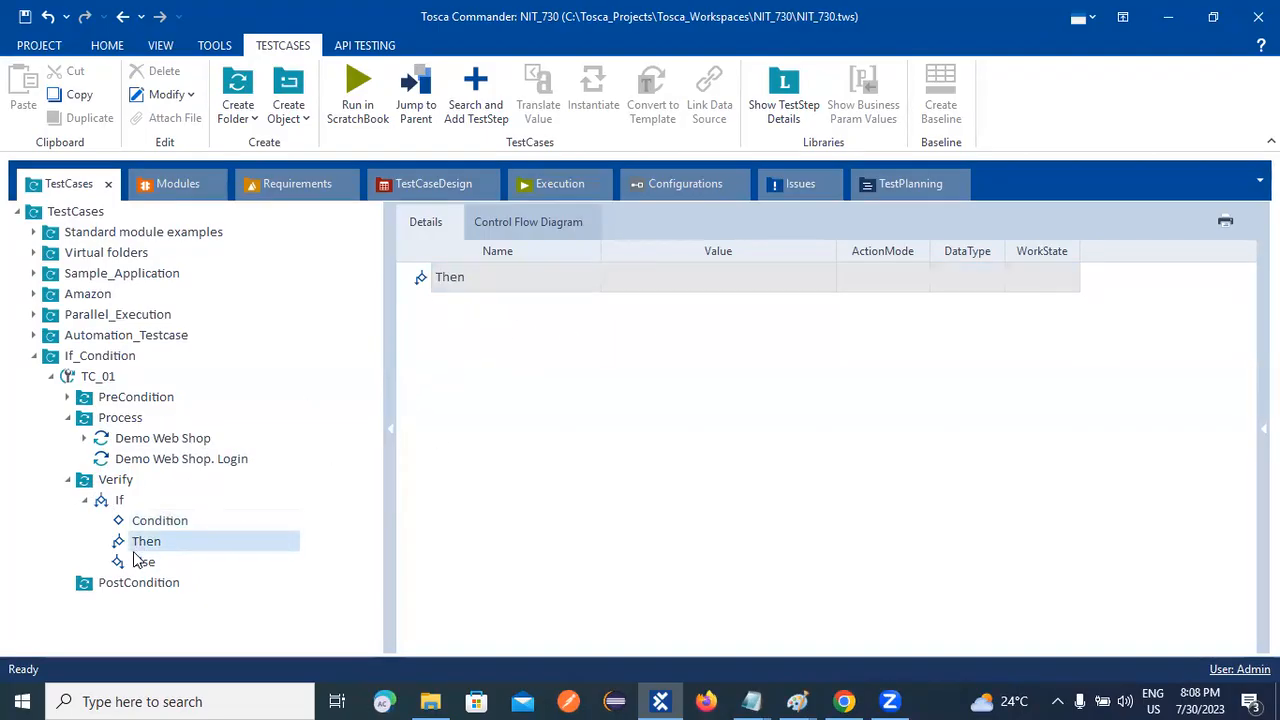
click(140, 563)
click(140, 522)
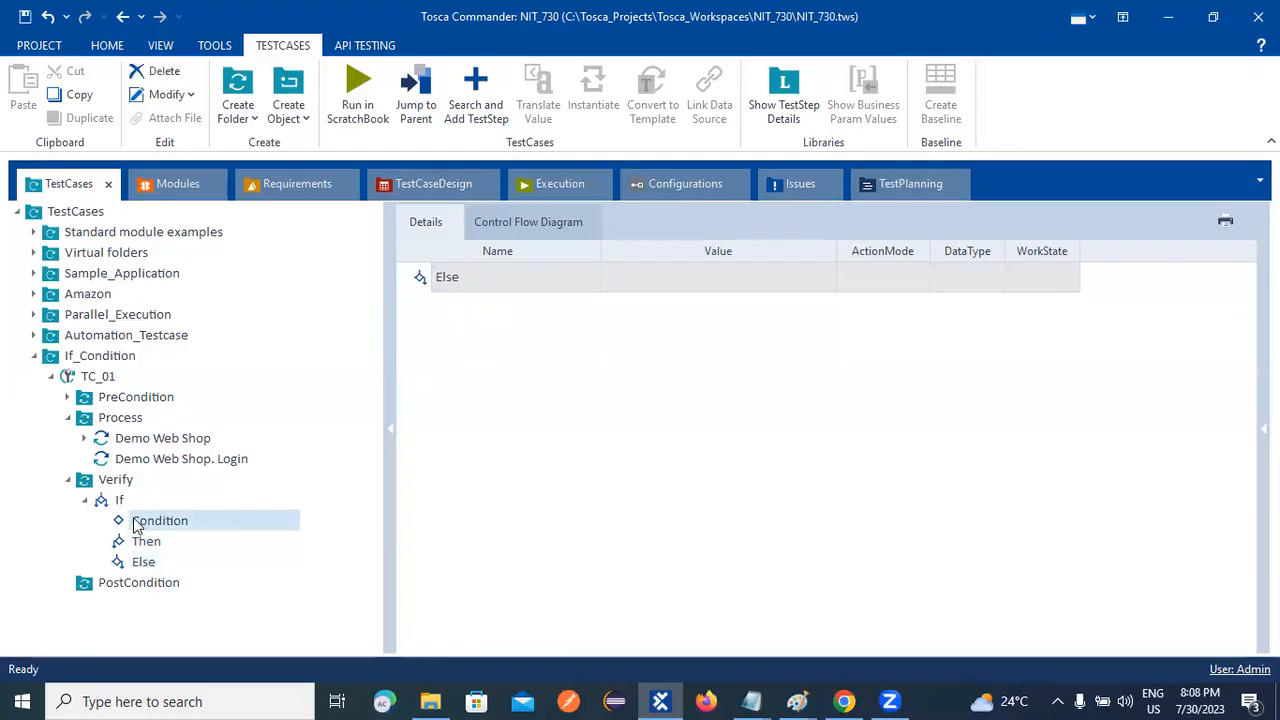
Step: Examine the value cells of the Condition, Then and Else entries in the Verify folder's If statement
click(107, 505)
click(641, 304)
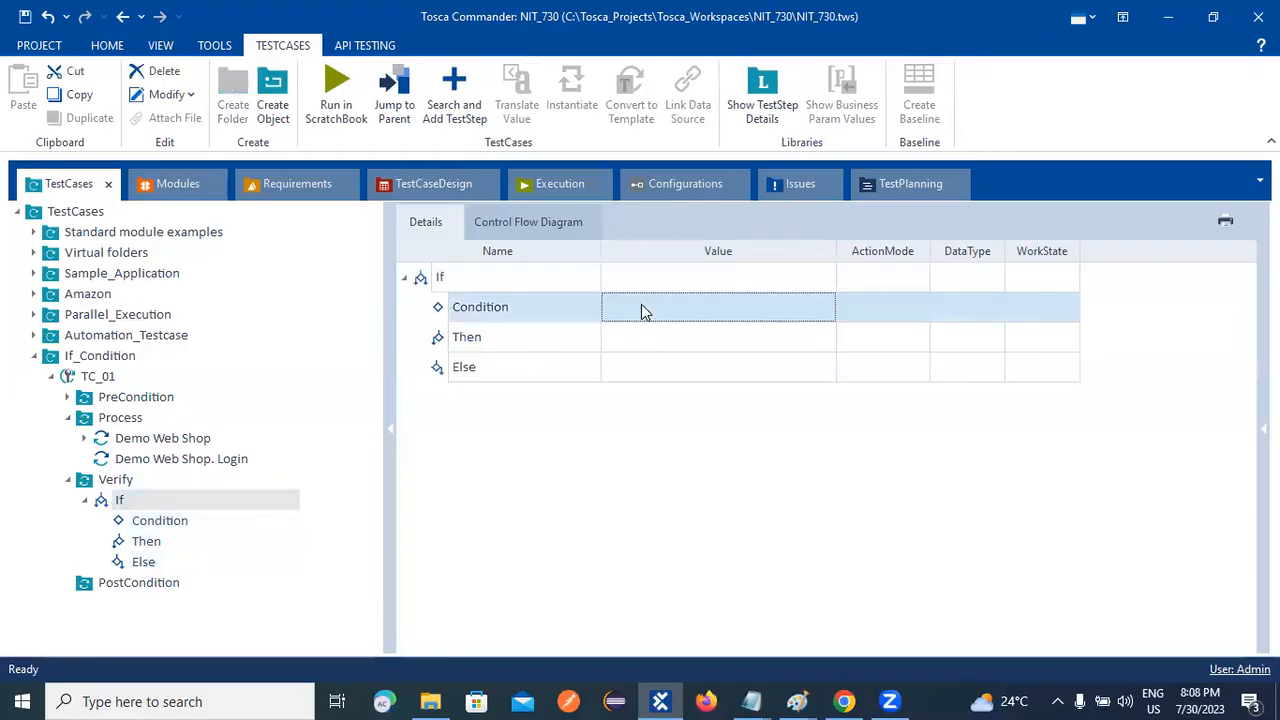
click(643, 304)
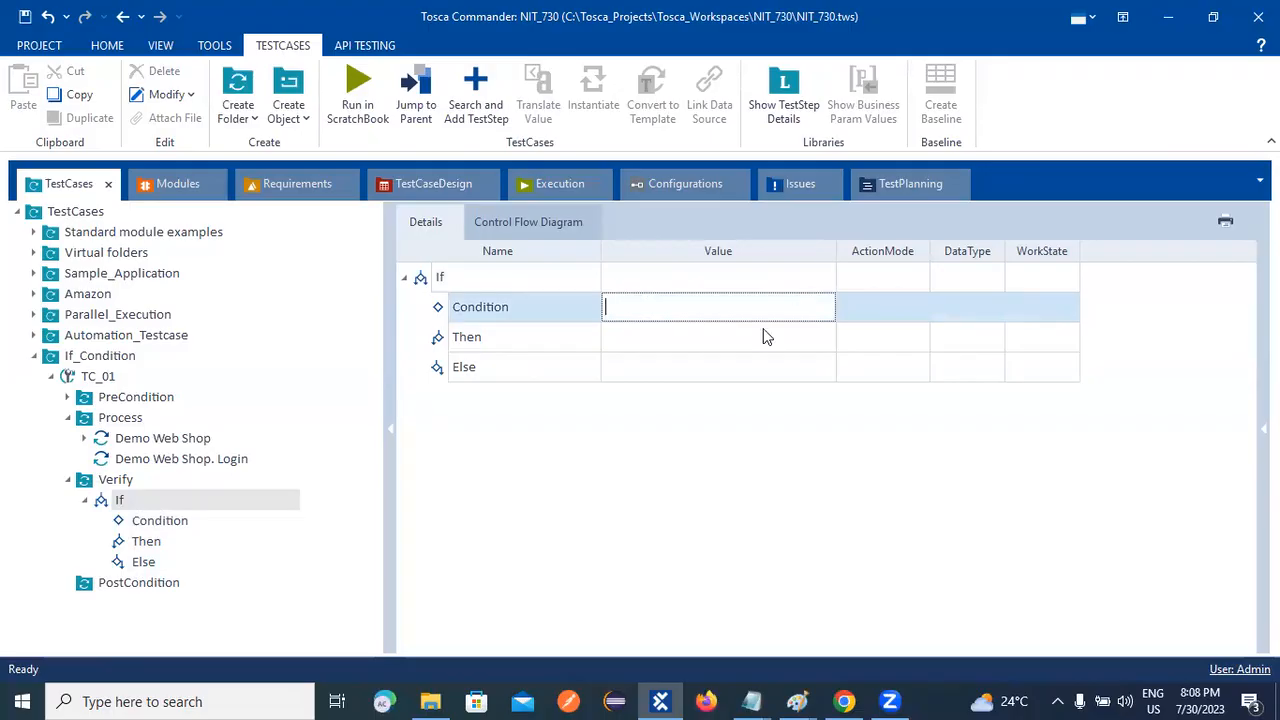
click(656, 334)
click(660, 334)
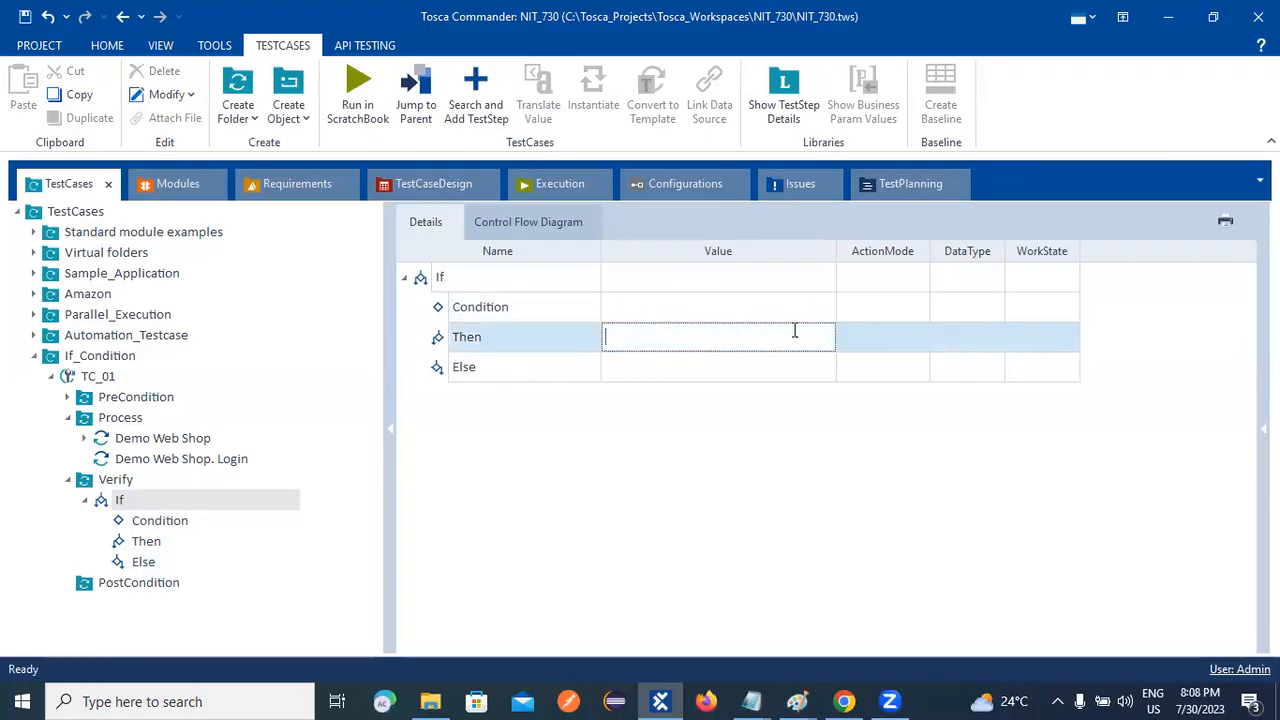
click(640, 362)
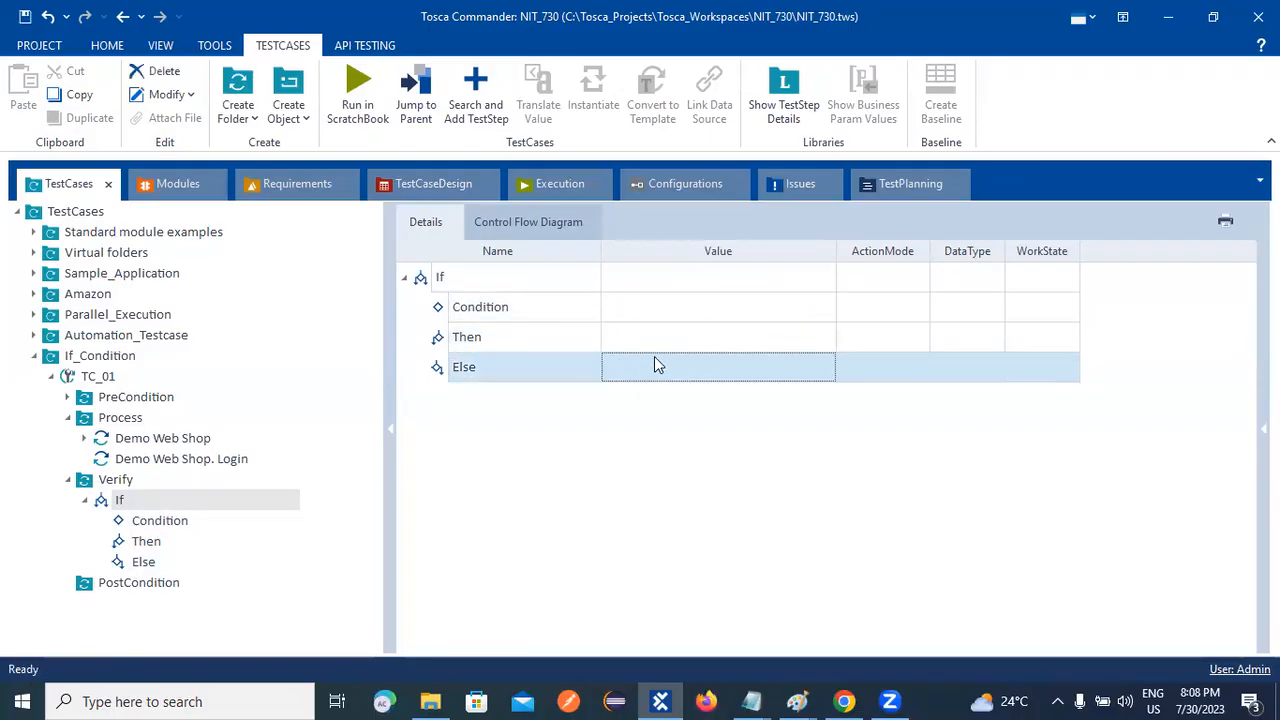
click(654, 358)
click(681, 316)
click(682, 311)
click(680, 332)
click(671, 319)
click(672, 330)
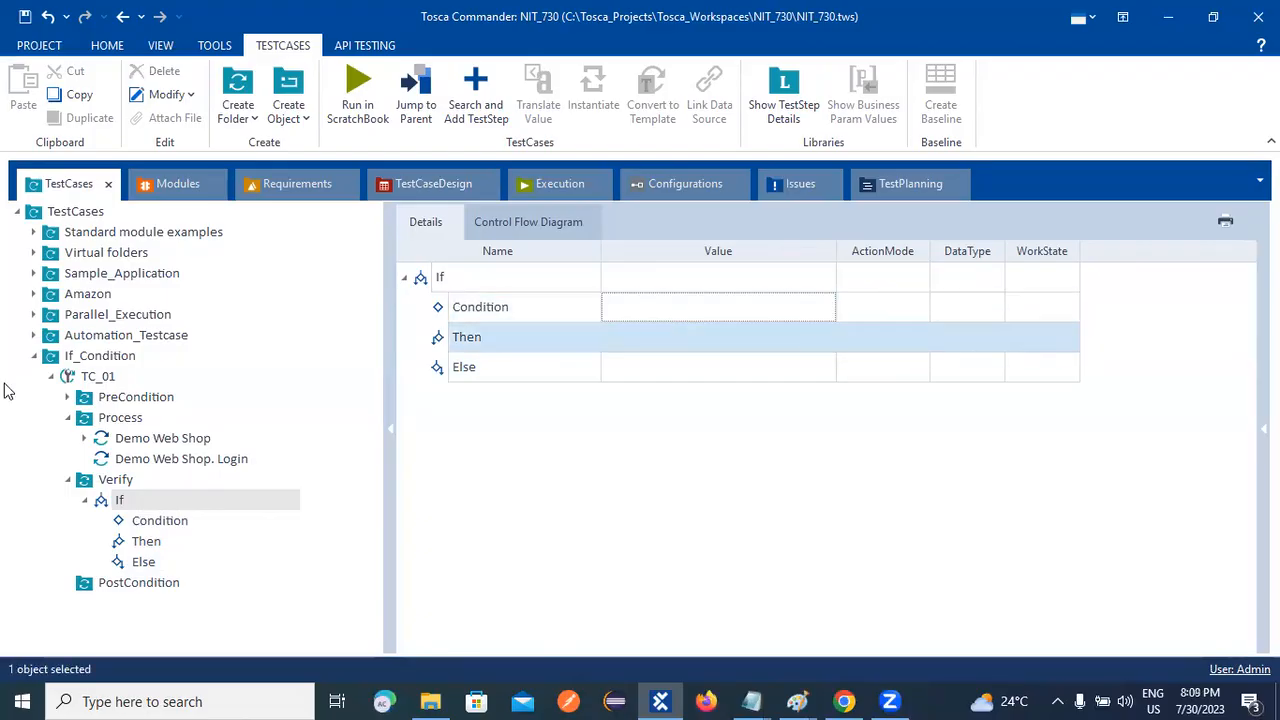
Step: Try to add the IfCondition folder and its valid-email error Login module to TC_01
click(68, 480)
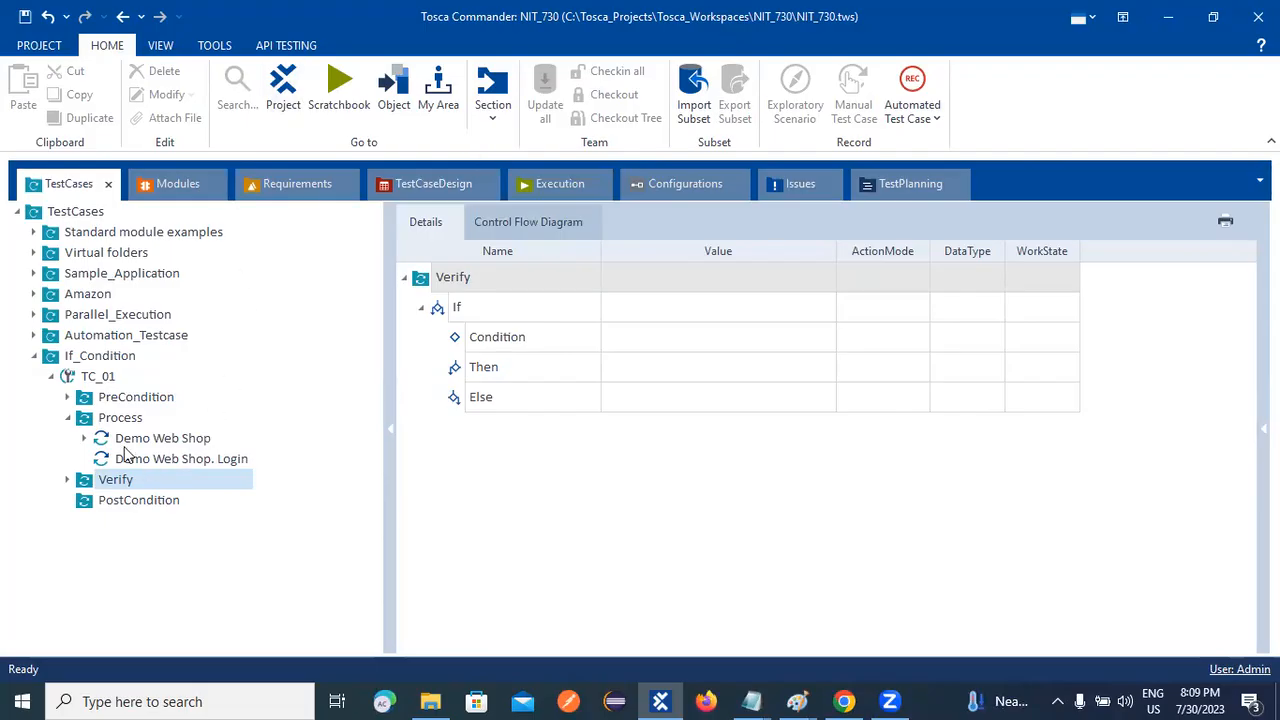
click(210, 188)
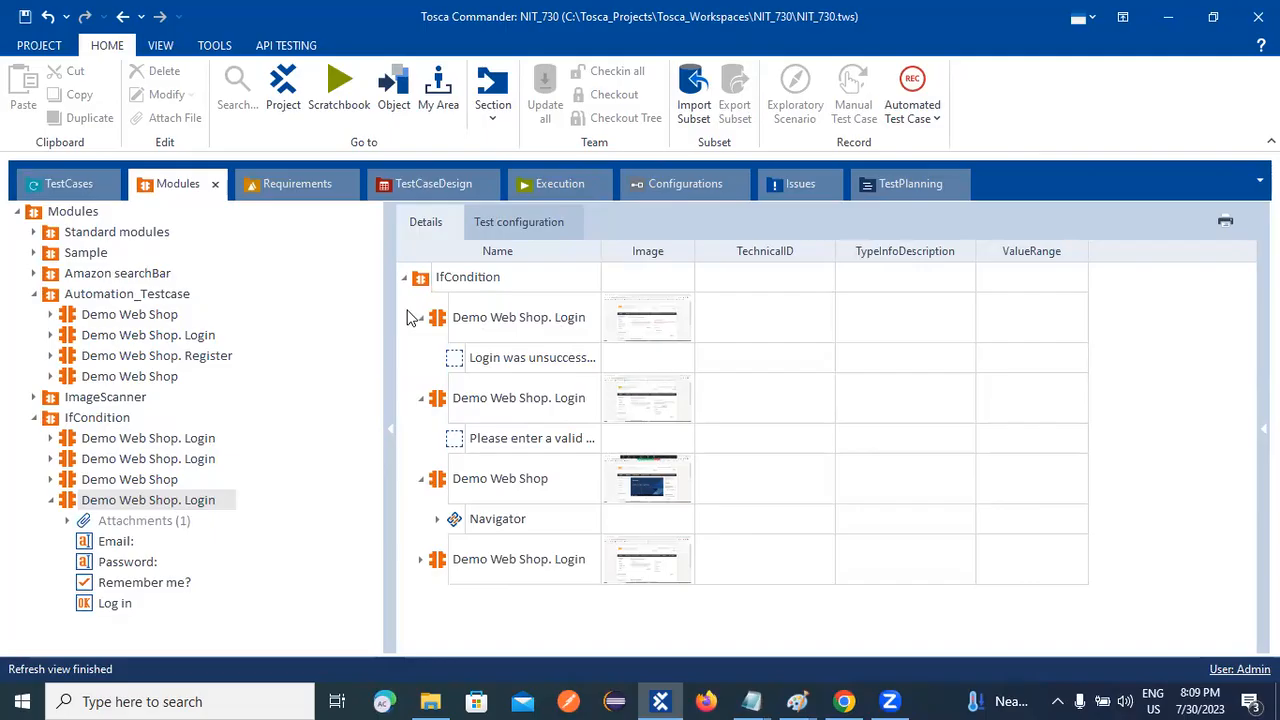
click(437, 320)
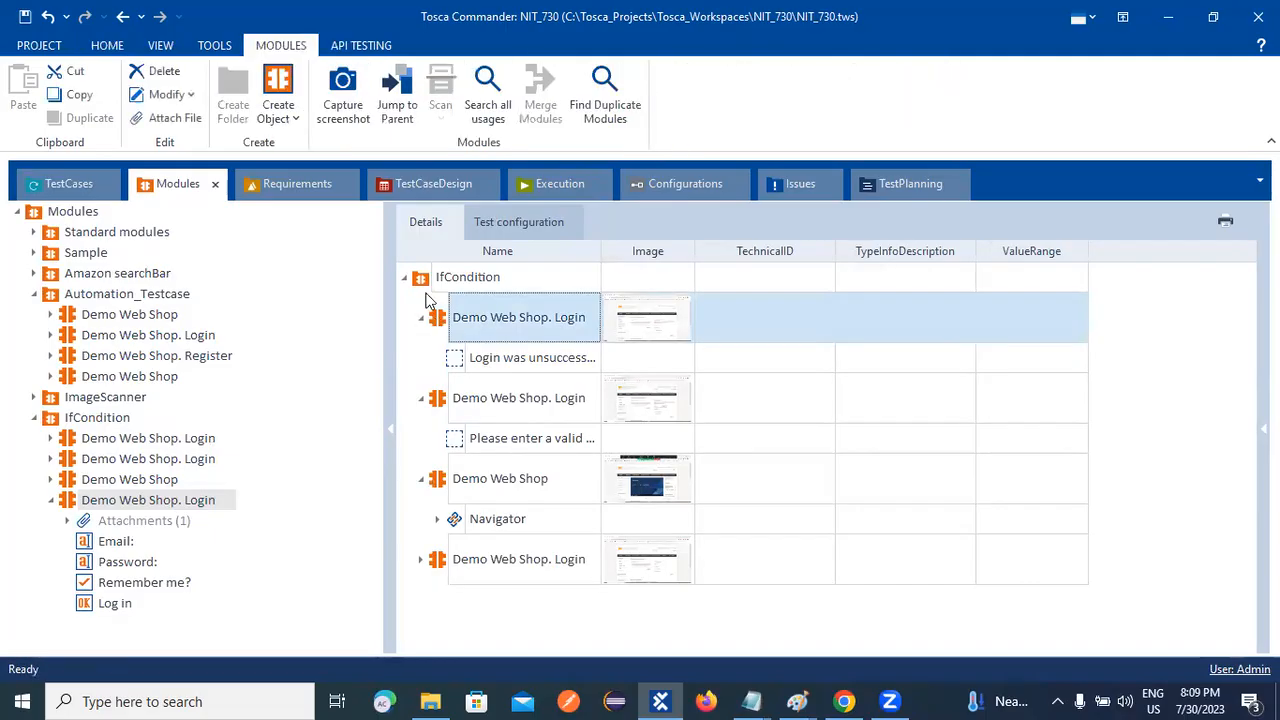
click(421, 320)
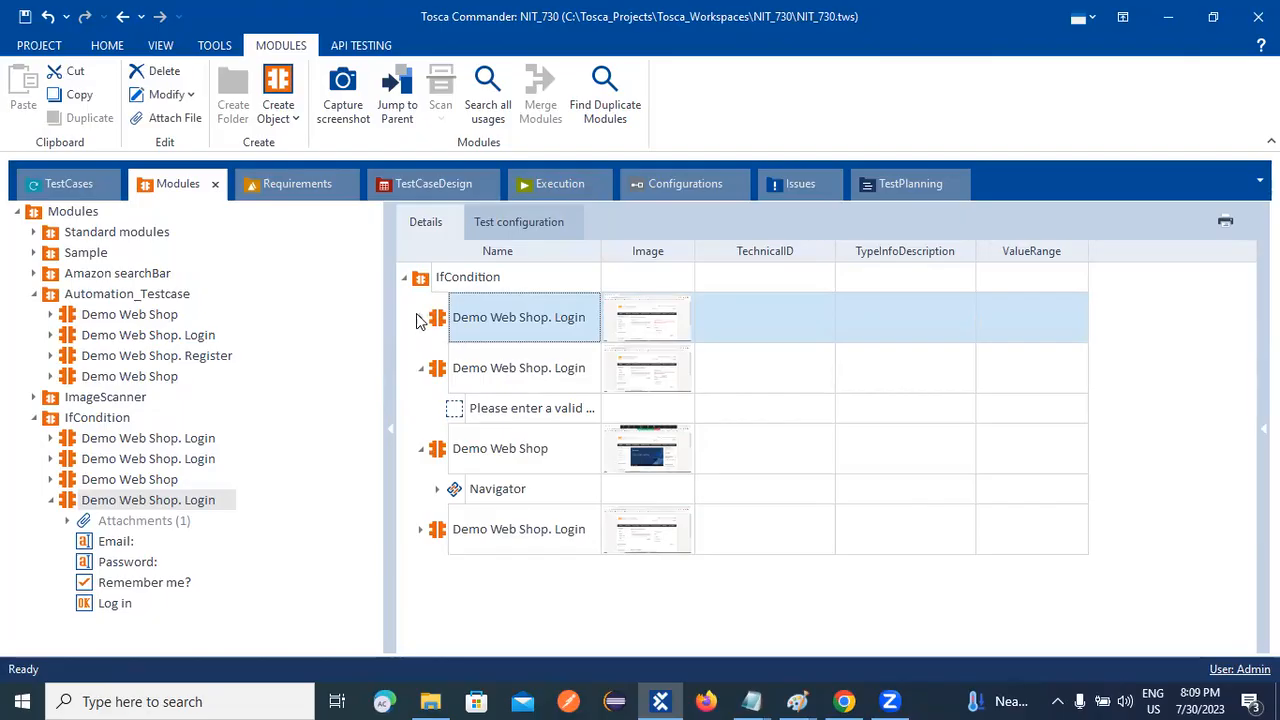
click(408, 280)
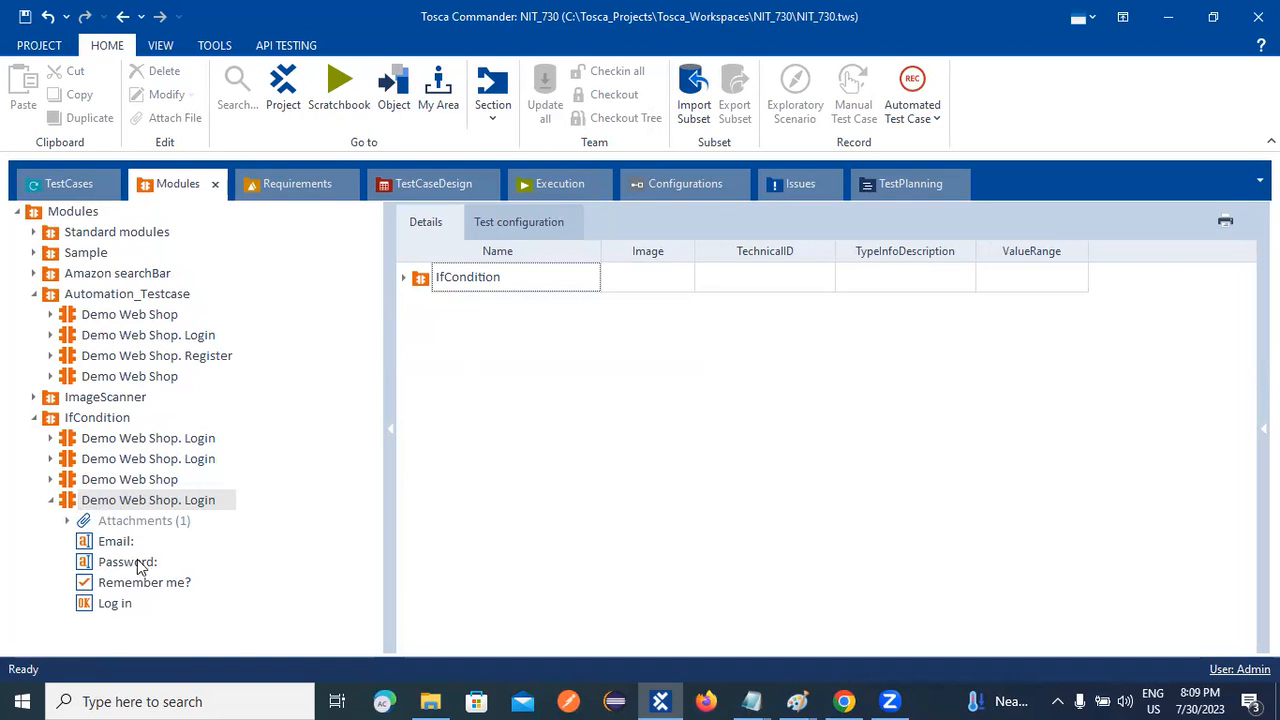
click(420, 283)
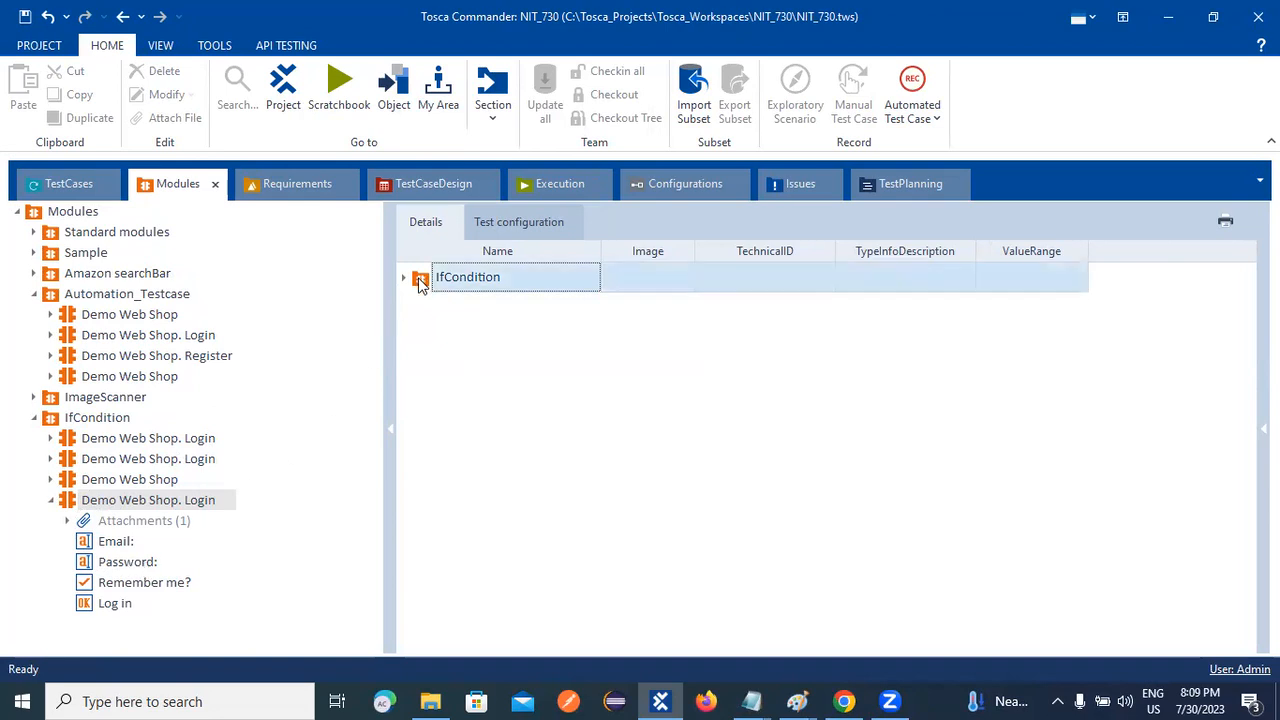
drag(420, 283, 75, 470)
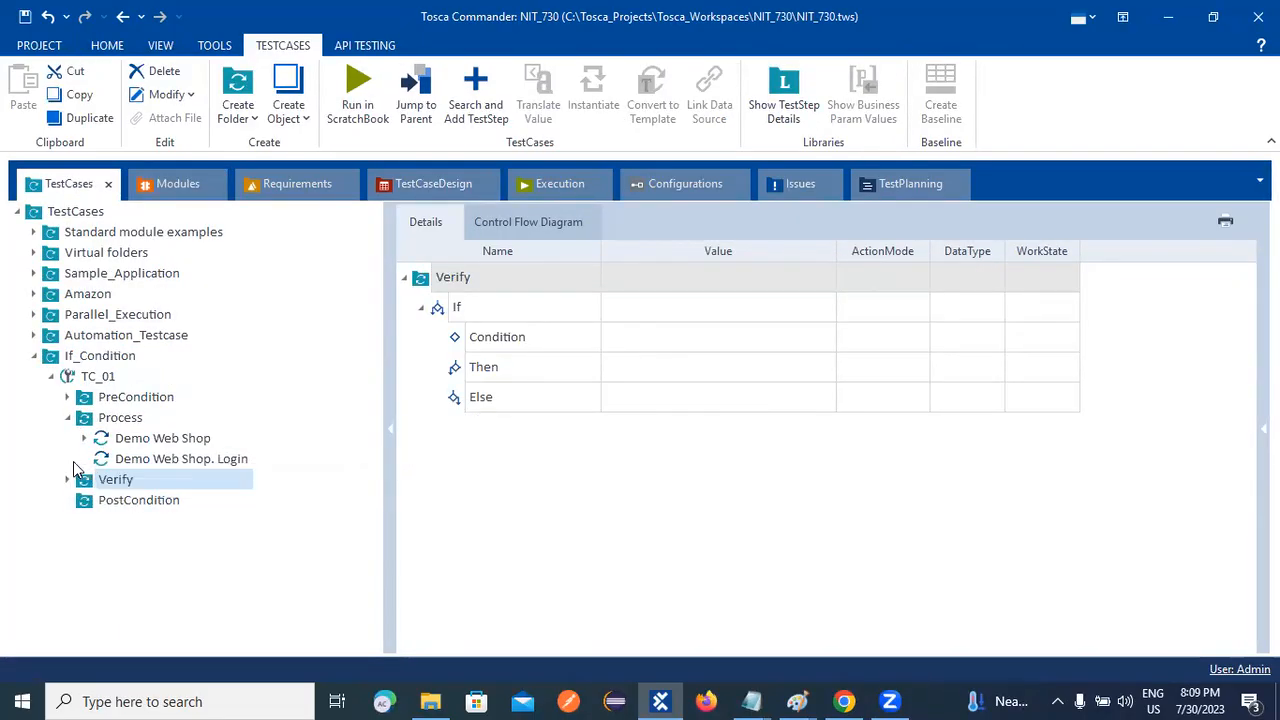
click(178, 186)
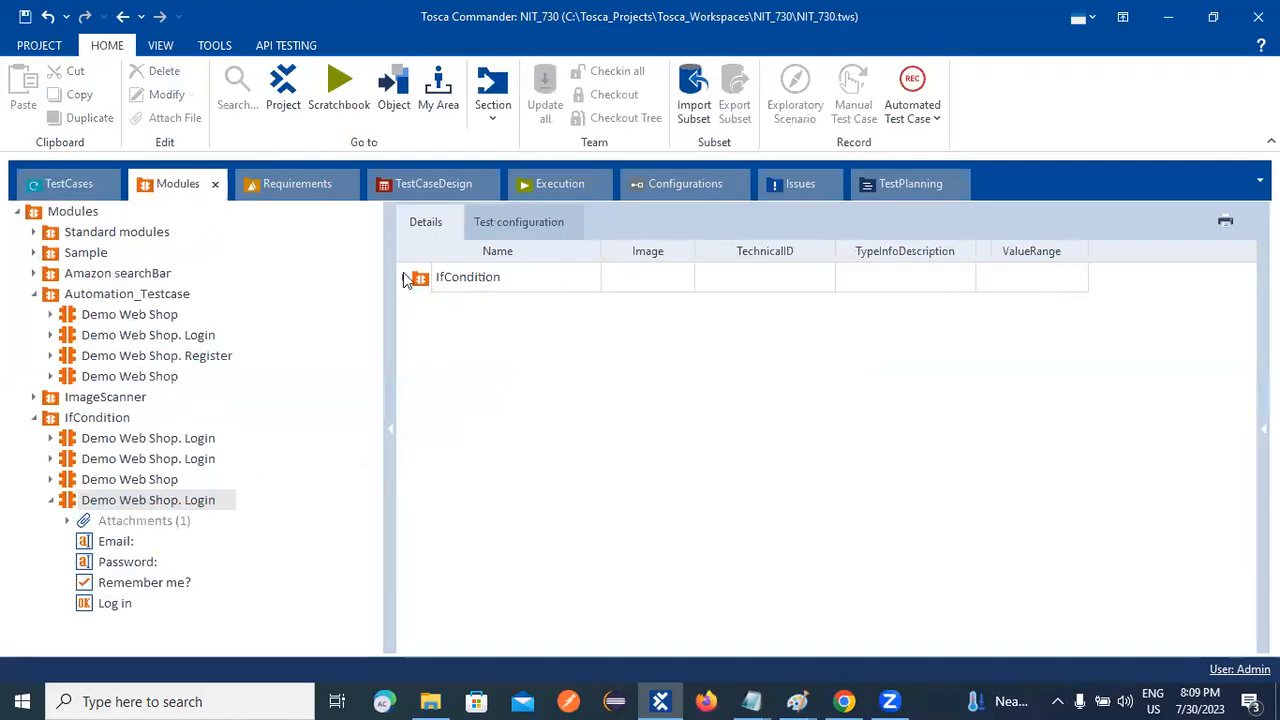
click(403, 278)
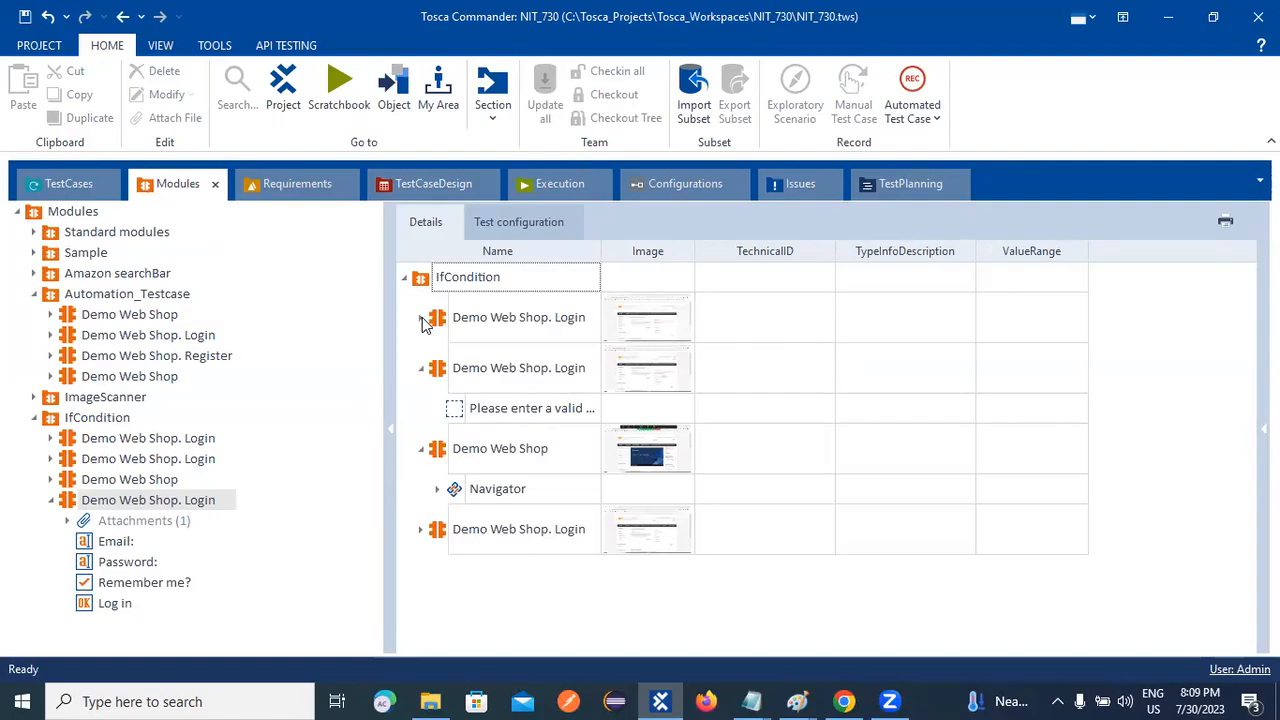
drag(437, 371, 75, 458)
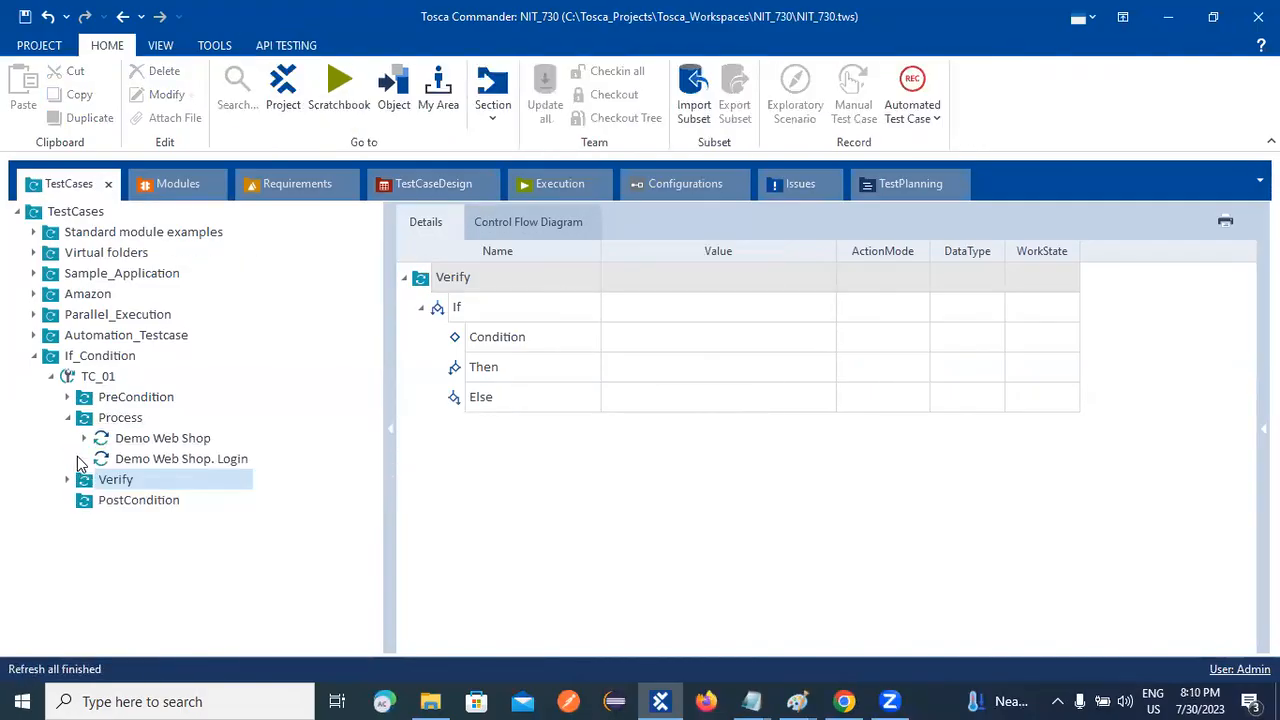
Step: Add the Demo Web Shop. Login module containing "Please enter a valid email address." to TC_01's Verify folder
click(68, 480)
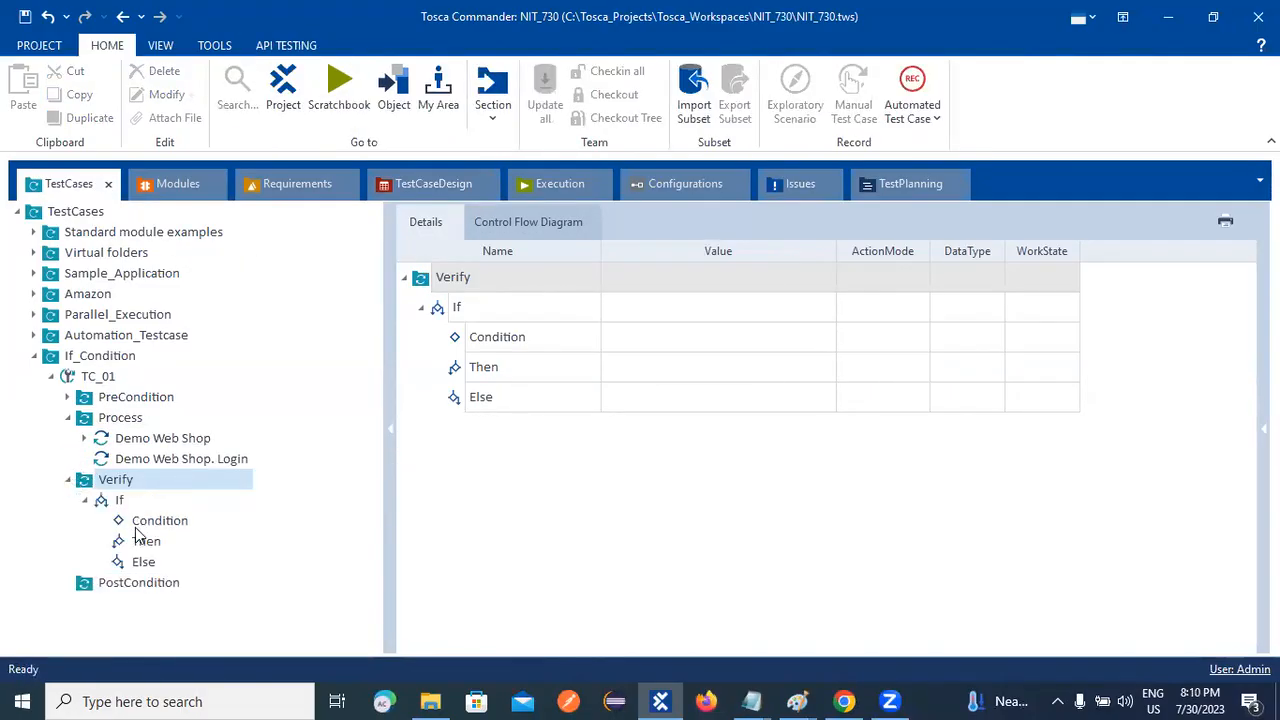
click(86, 500)
click(87, 502)
click(87, 501)
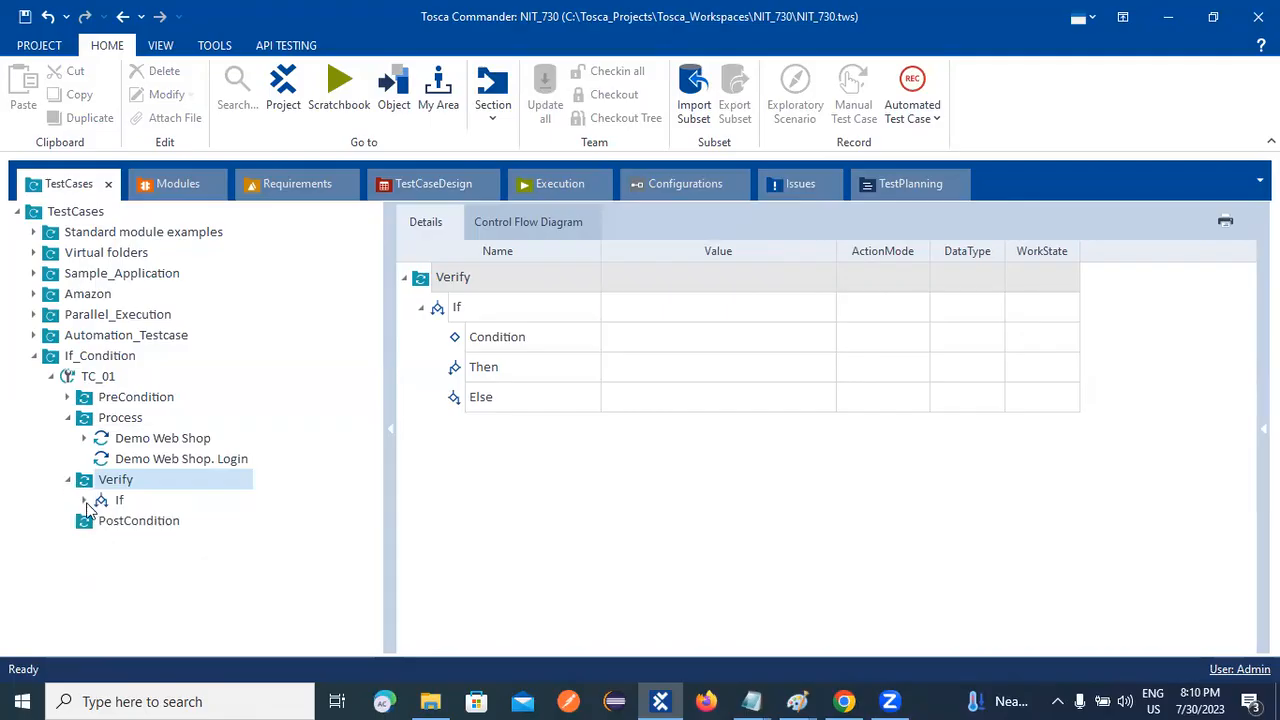
click(86, 501)
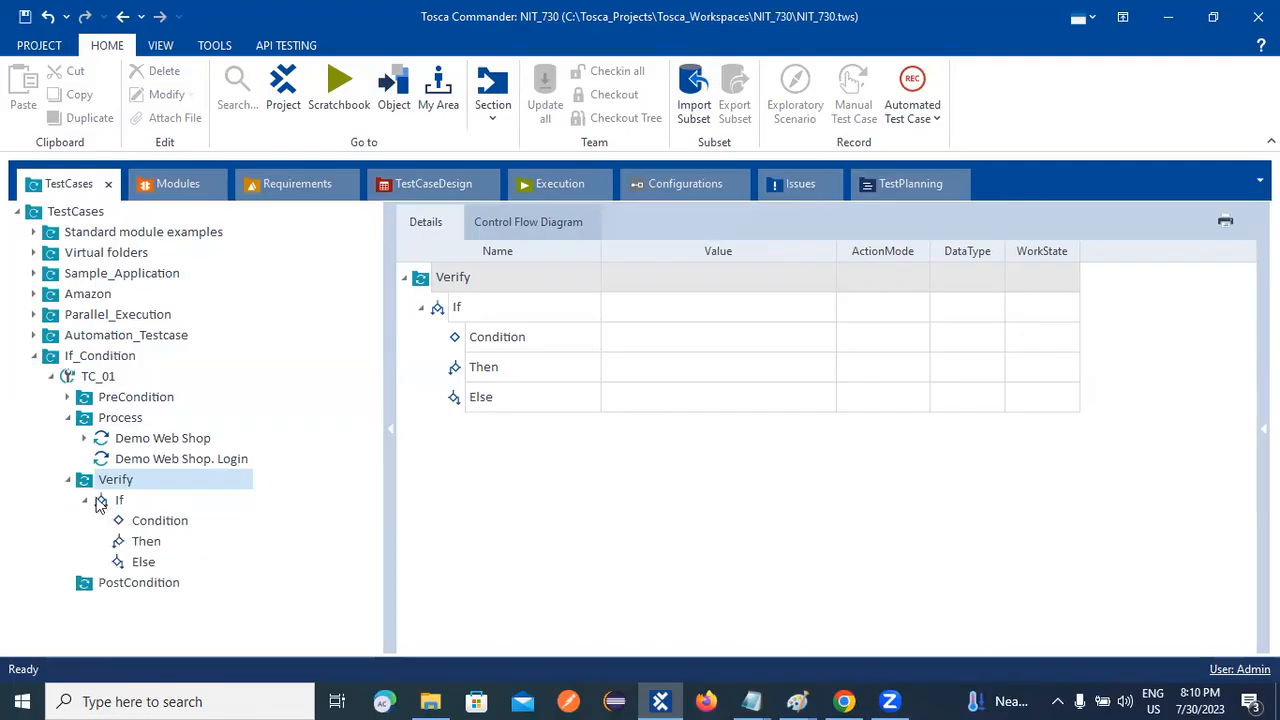
click(87, 501)
click(87, 501)
click(182, 186)
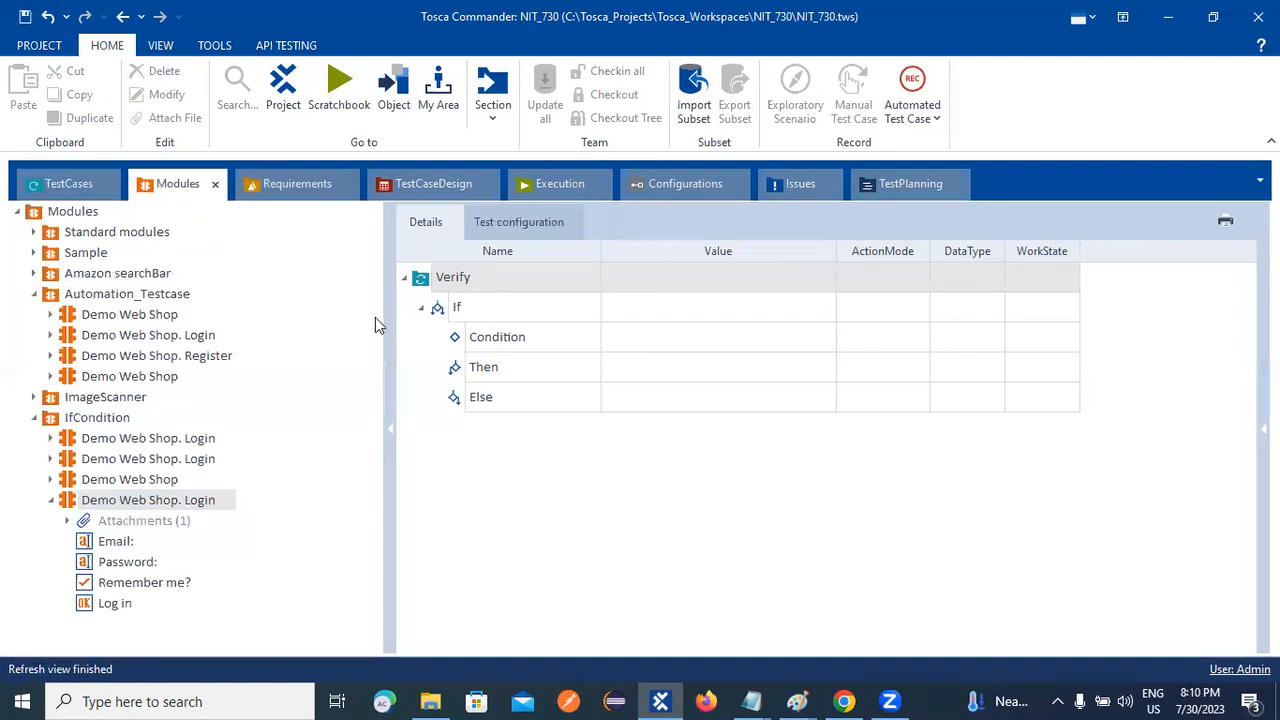
click(436, 325)
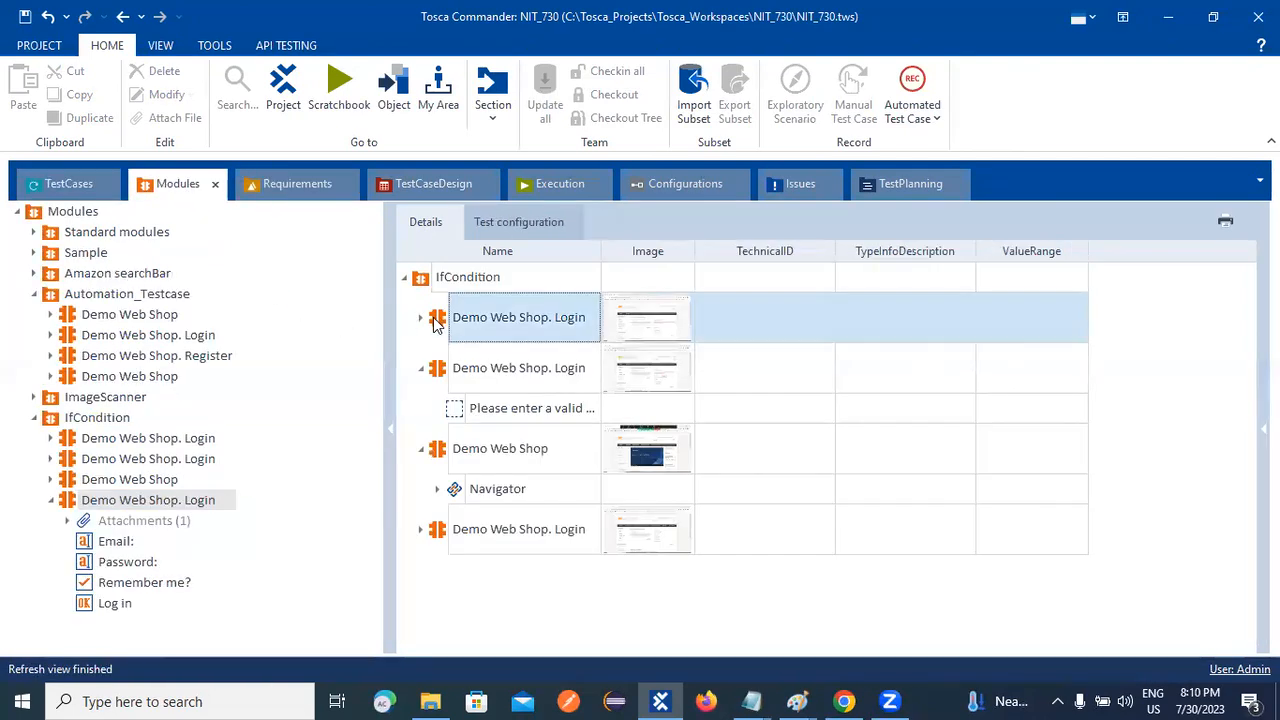
drag(436, 320, 417, 296)
drag(436, 375, 73, 480)
drag(70, 470, 71, 466)
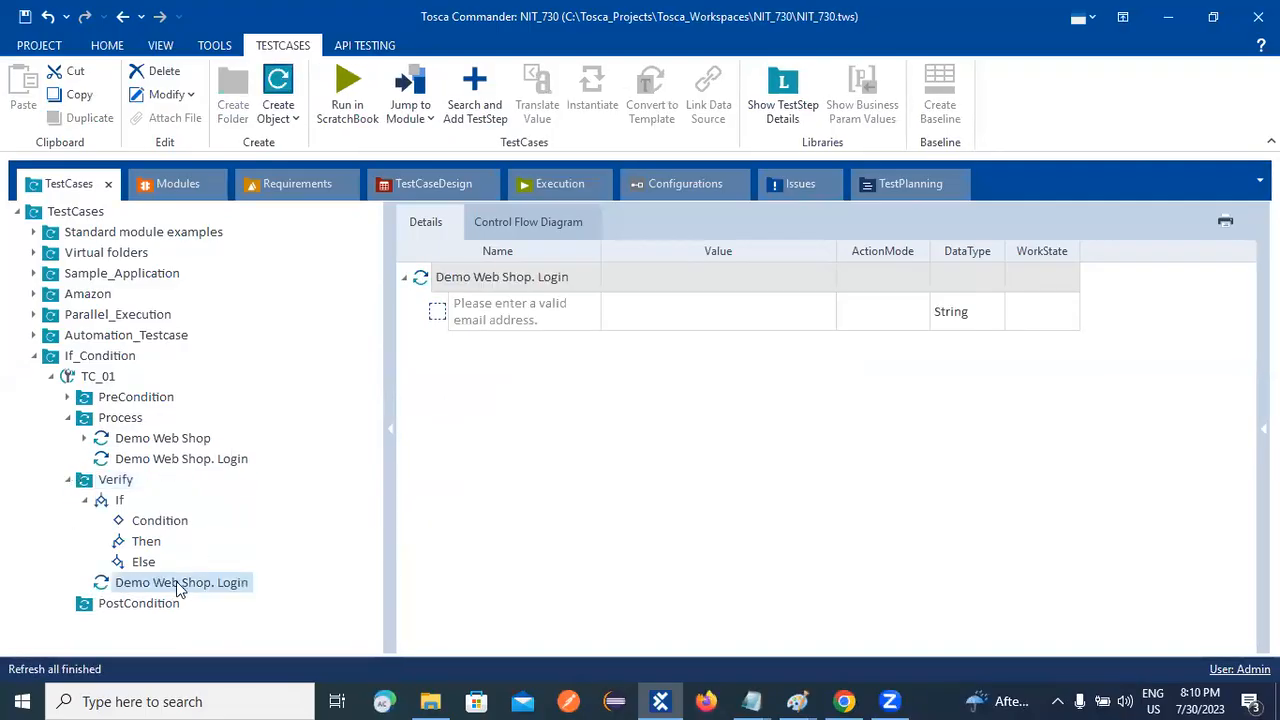
Step: Try to choose InnerText as the value property of the "Please enter a valid email address." attribute
click(550, 318)
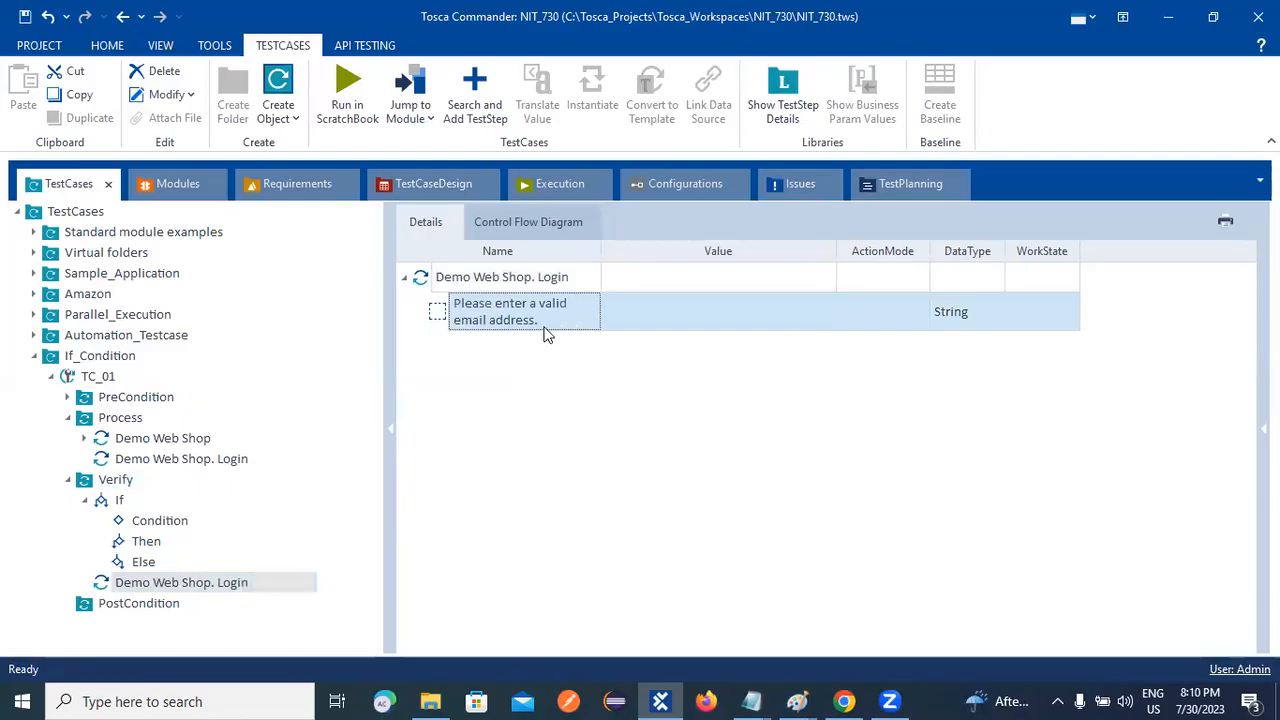
click(731, 297)
click(824, 311)
click(718, 341)
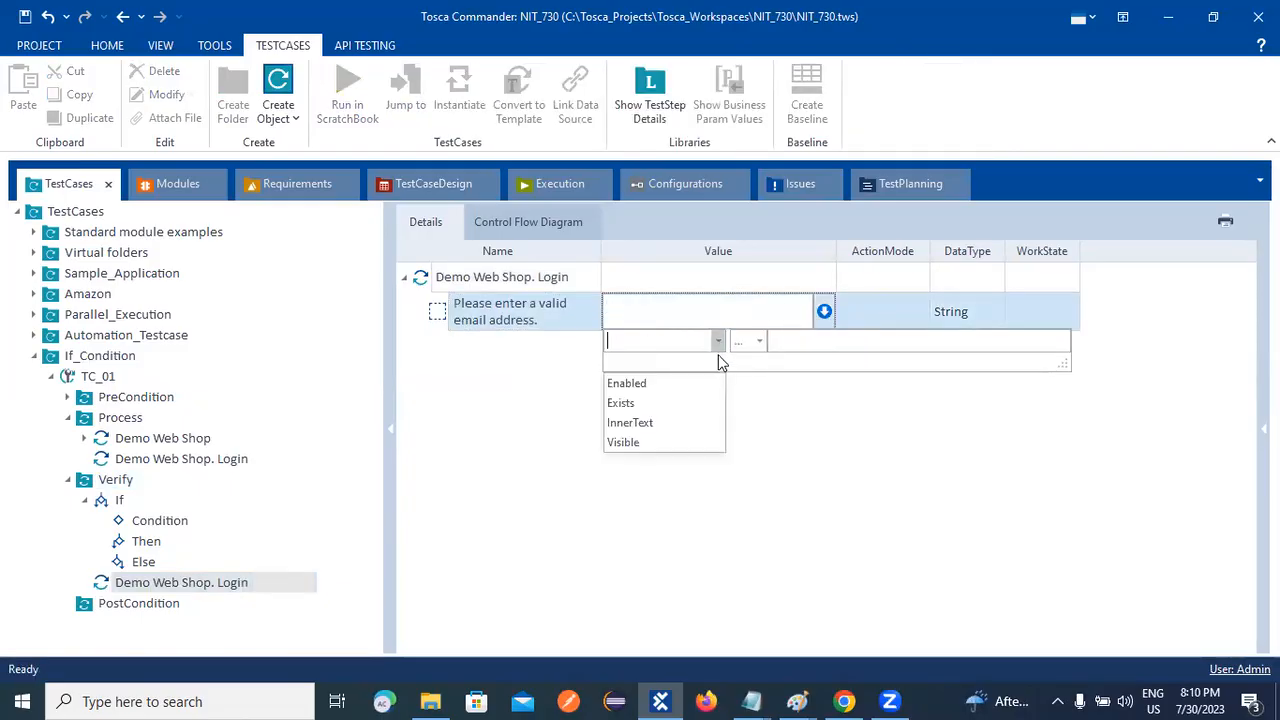
click(703, 423)
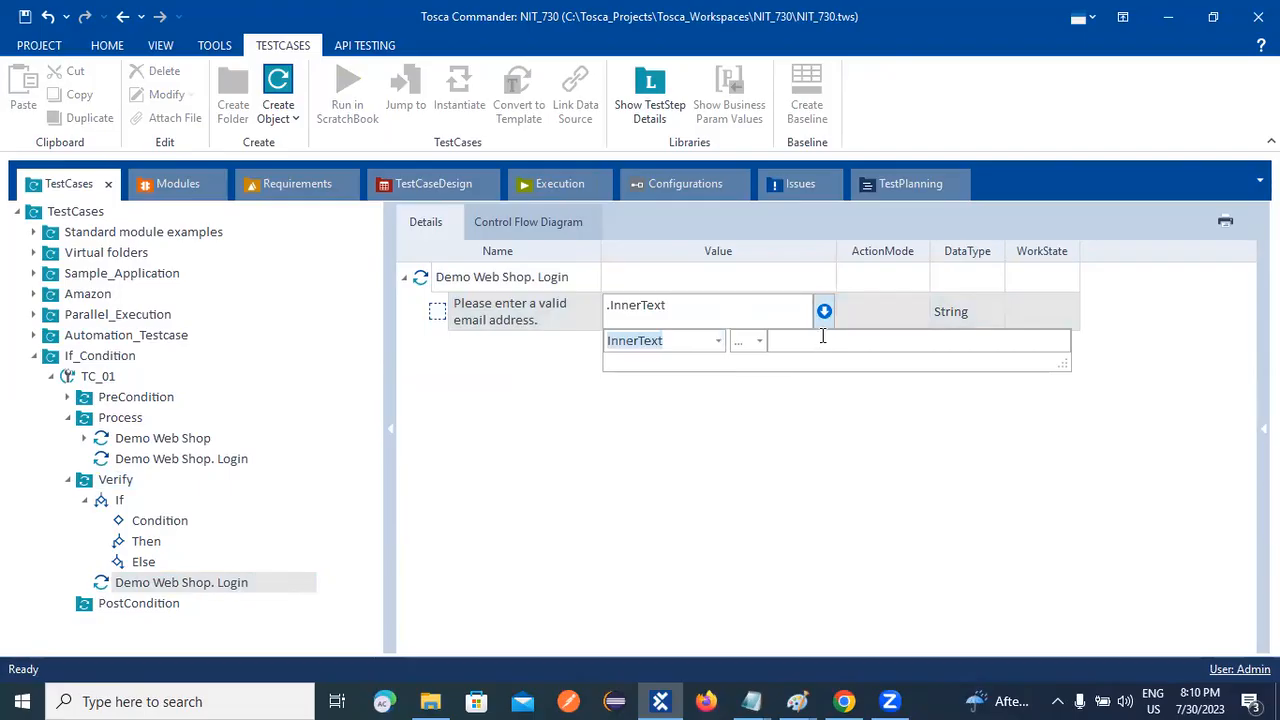
Step: Copy the name text "Please enter a valid email address." from the new Login step's attribute
click(563, 311)
drag(551, 314, 441, 291)
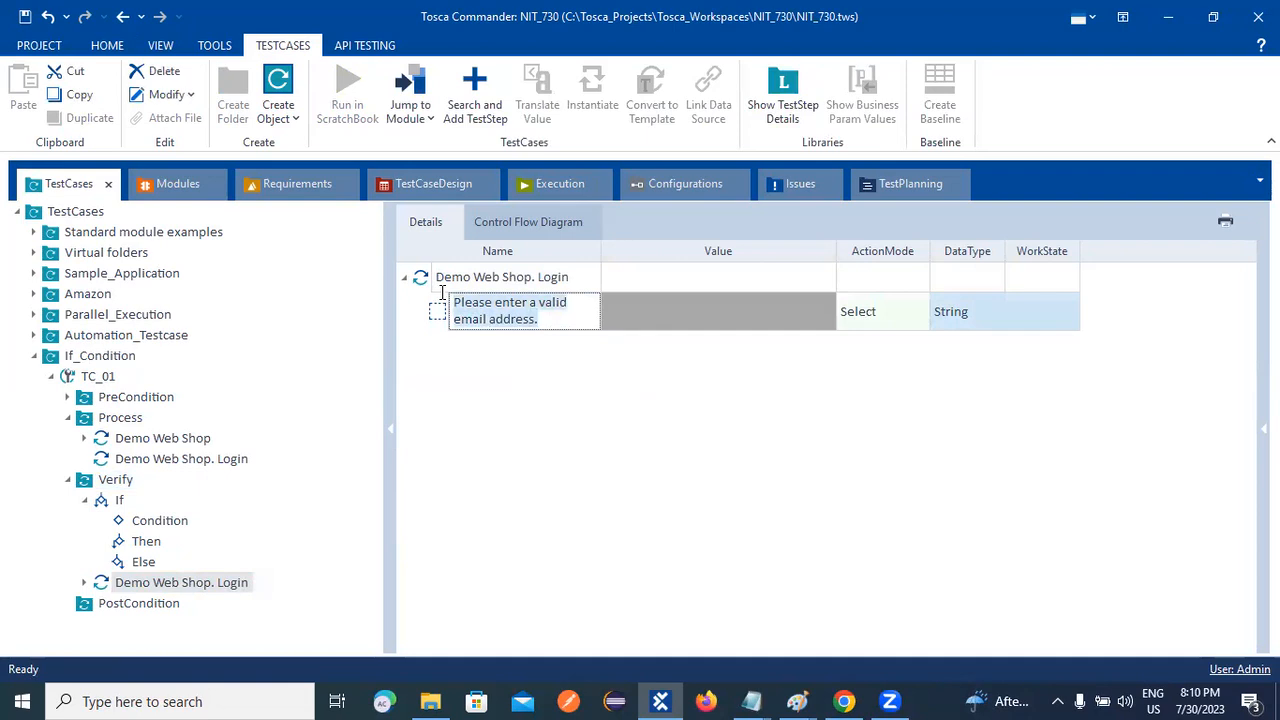
right_click(463, 302)
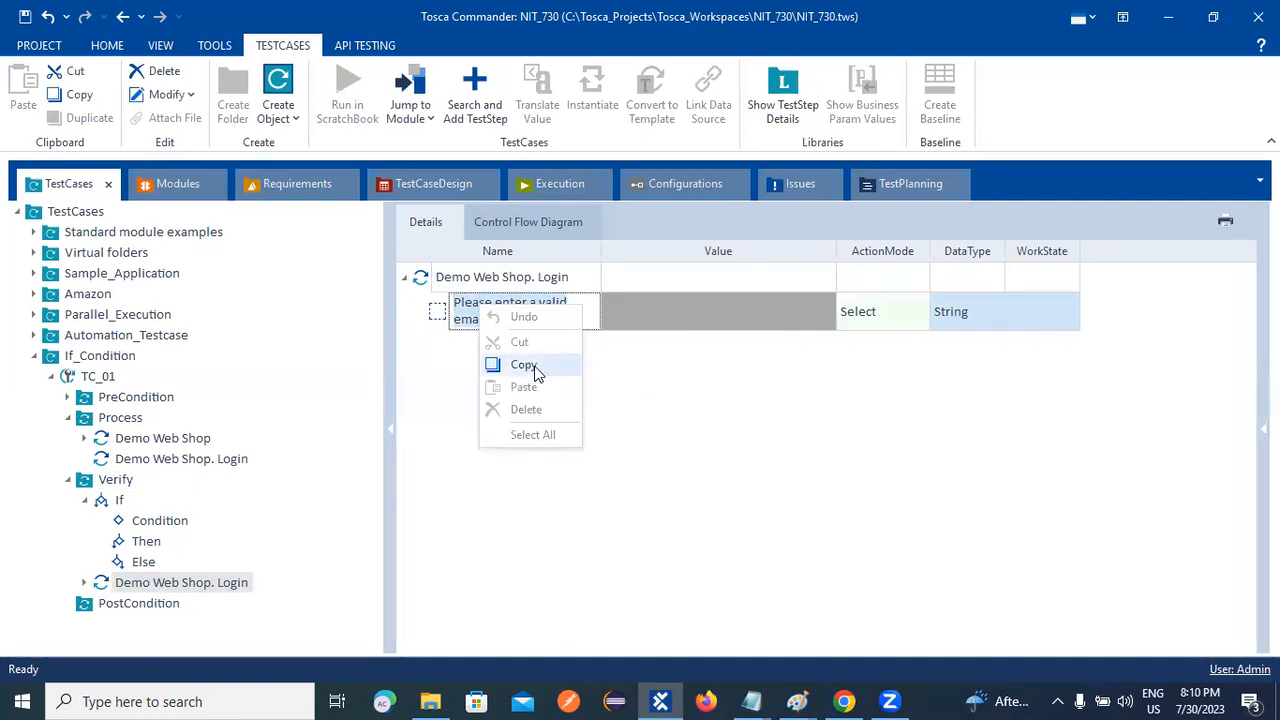
click(535, 364)
Step: Set the value of the Login step's error message attribute to the InnerText property with "Please enter a valid email address."
click(733, 321)
click(742, 313)
click(825, 312)
click(718, 341)
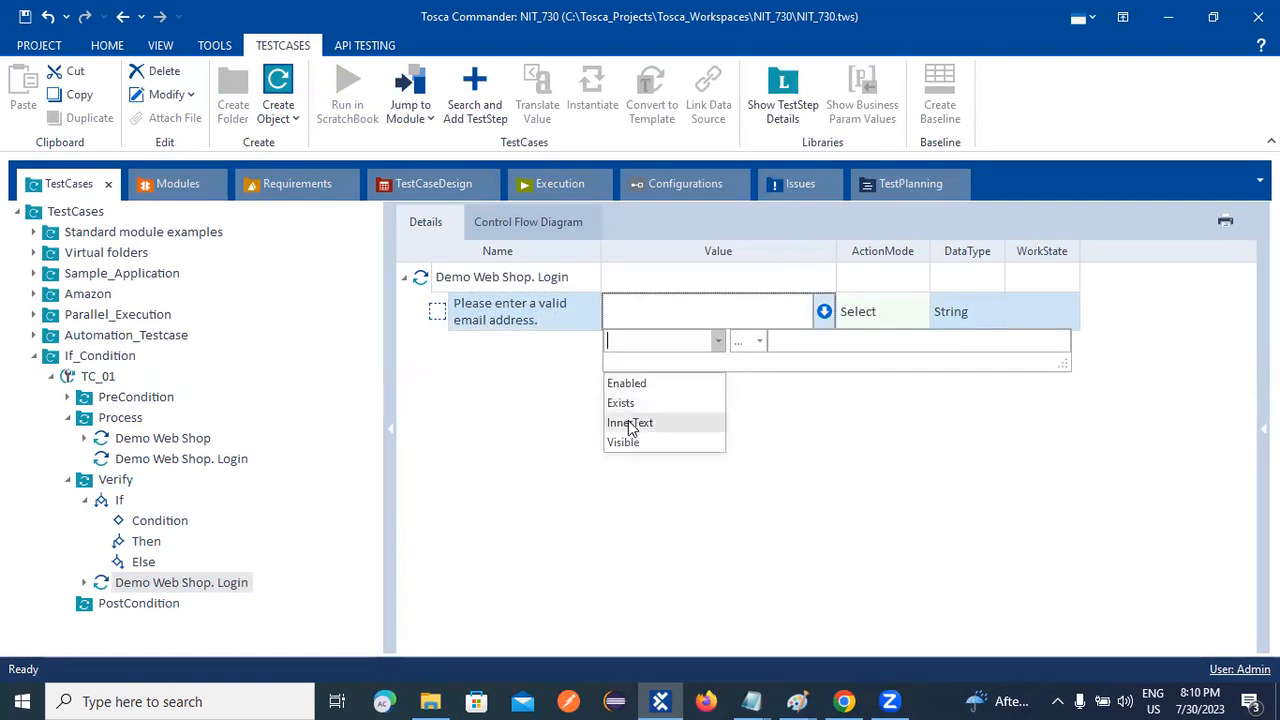
click(645, 423)
click(826, 340)
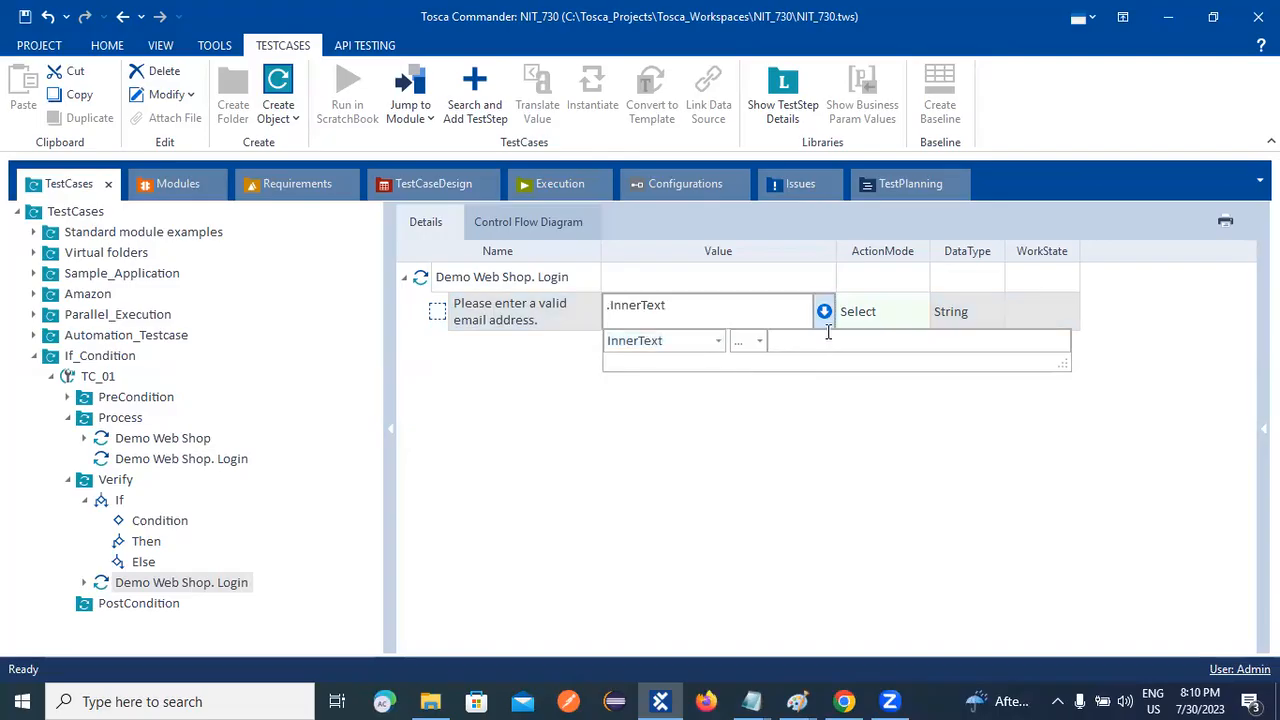
key(ctrl+v)
click(873, 479)
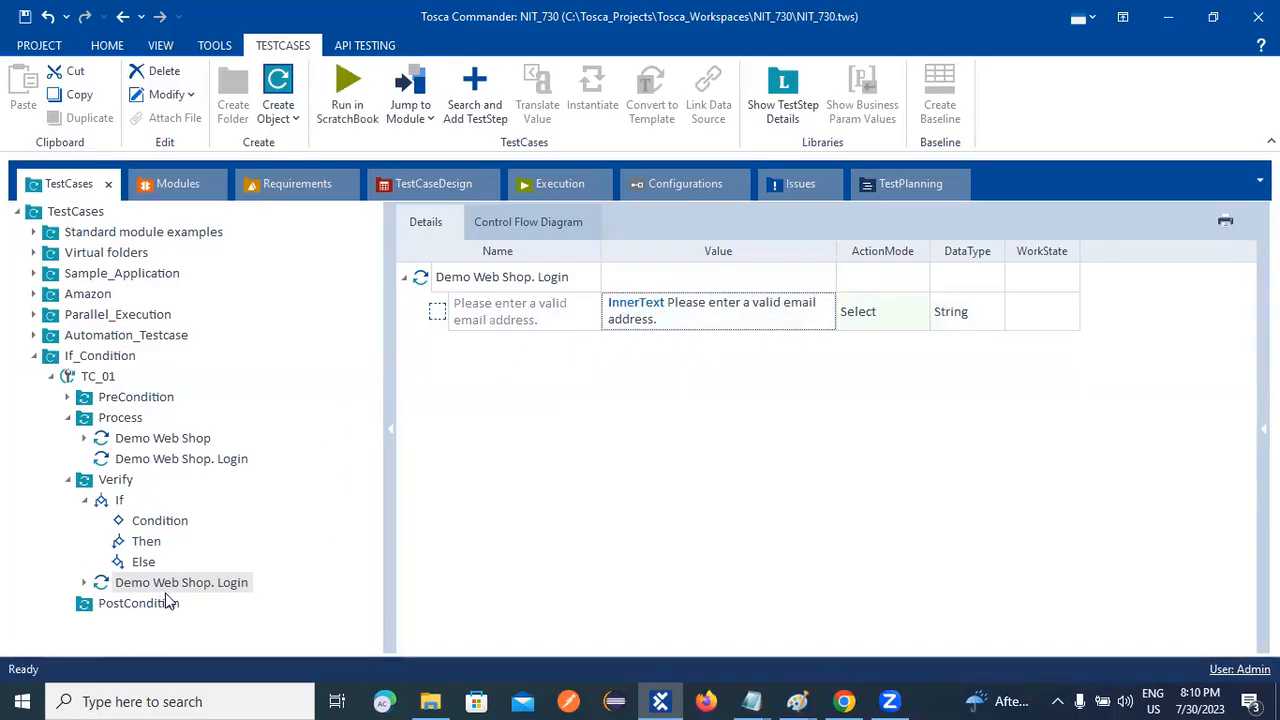
click(85, 582)
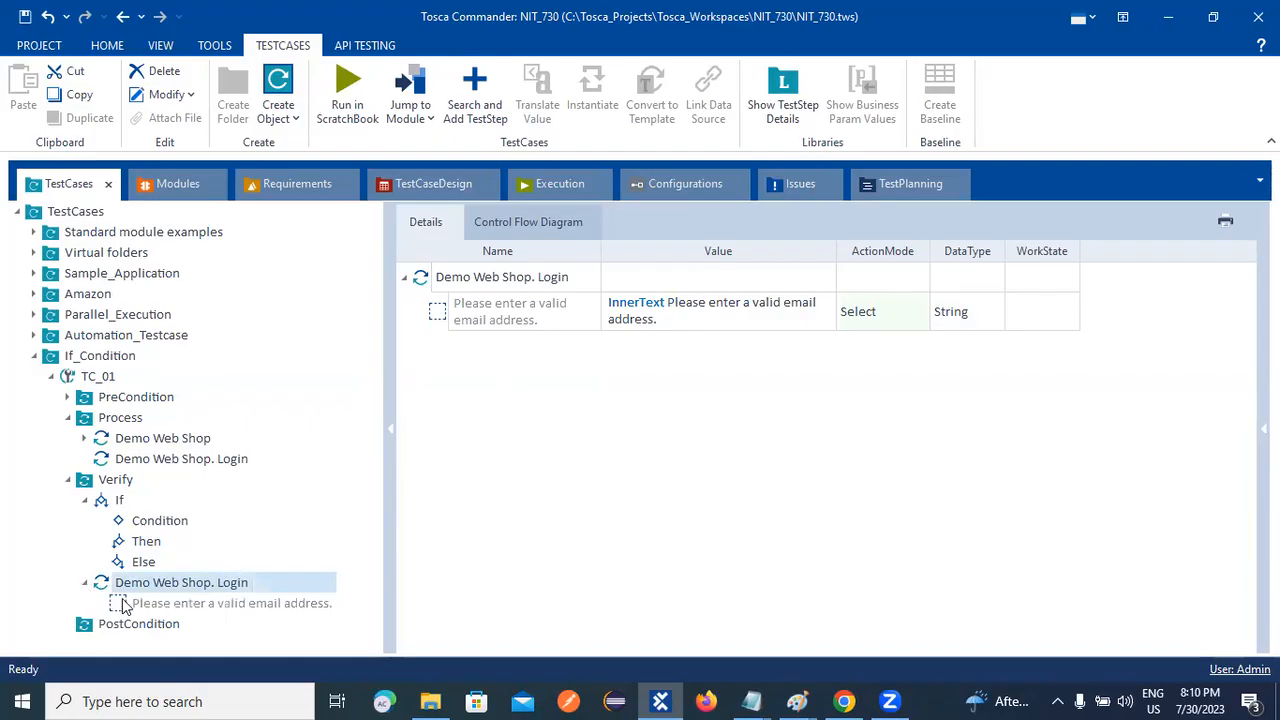
click(165, 605)
click(727, 286)
click(667, 279)
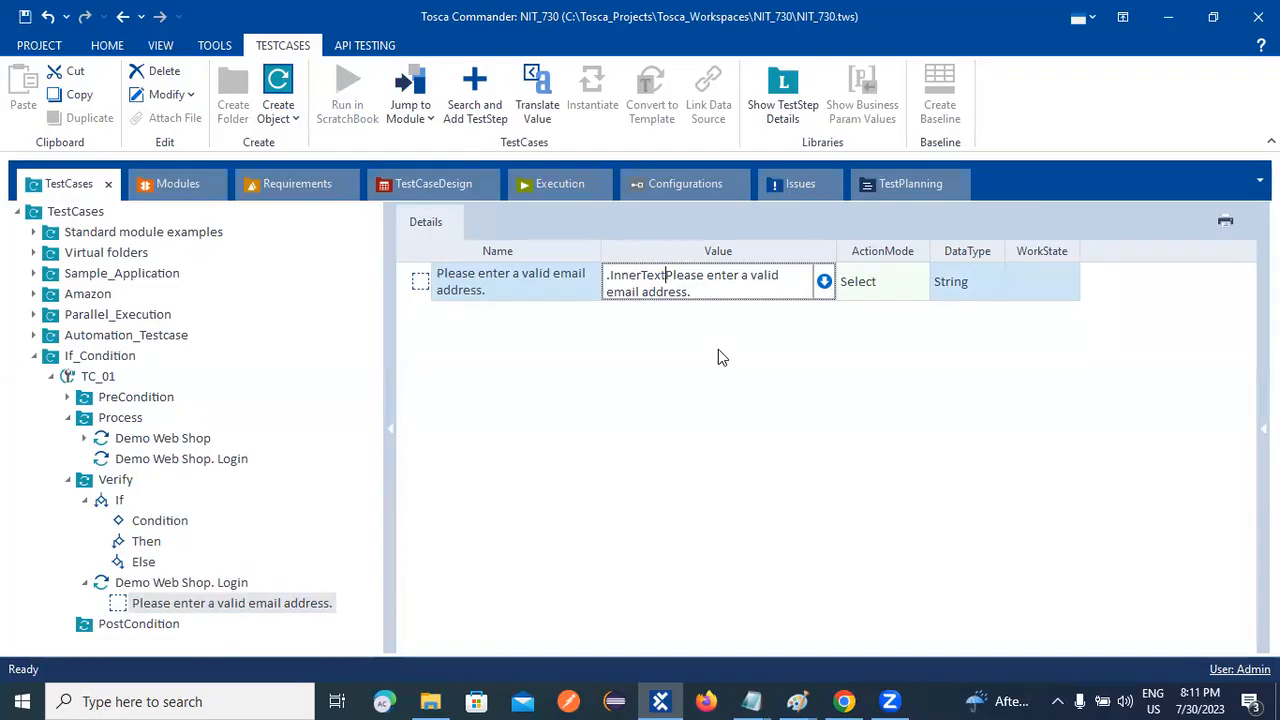
Step: Delete the existing If statement from TC_01's Verify folder
click(118, 501)
right_click(118, 503)
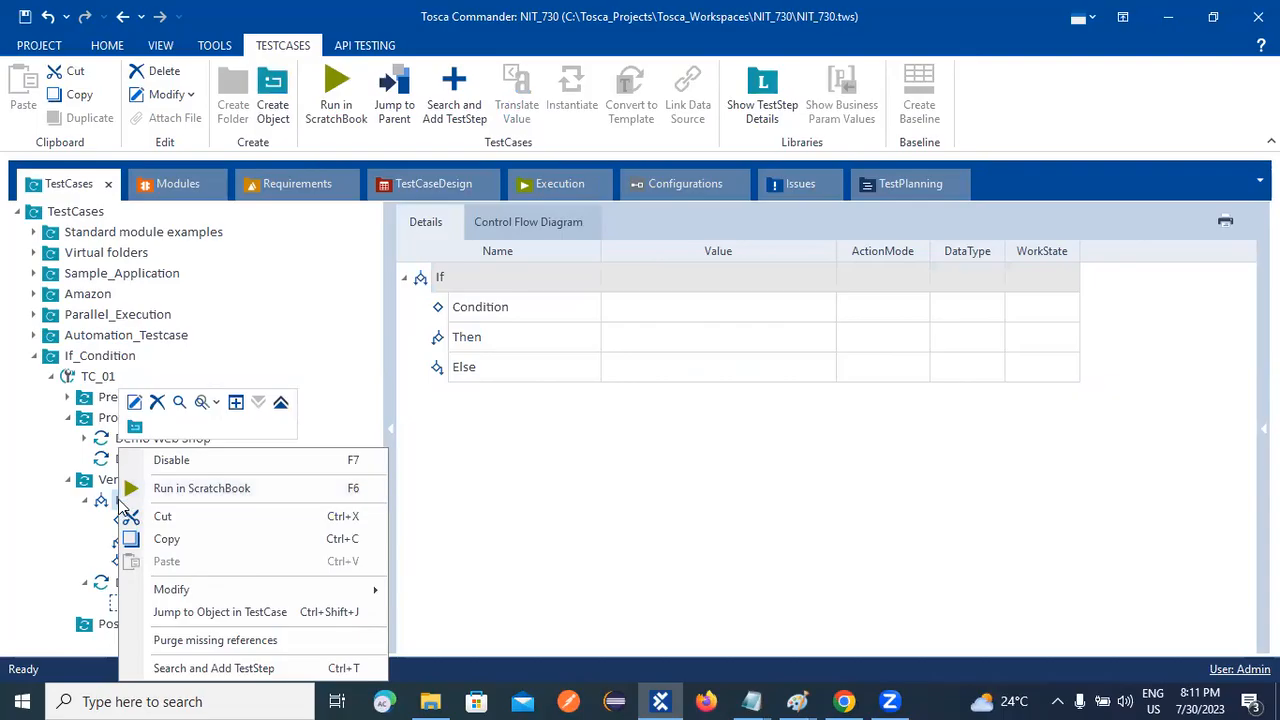
click(521, 473)
right_click(121, 503)
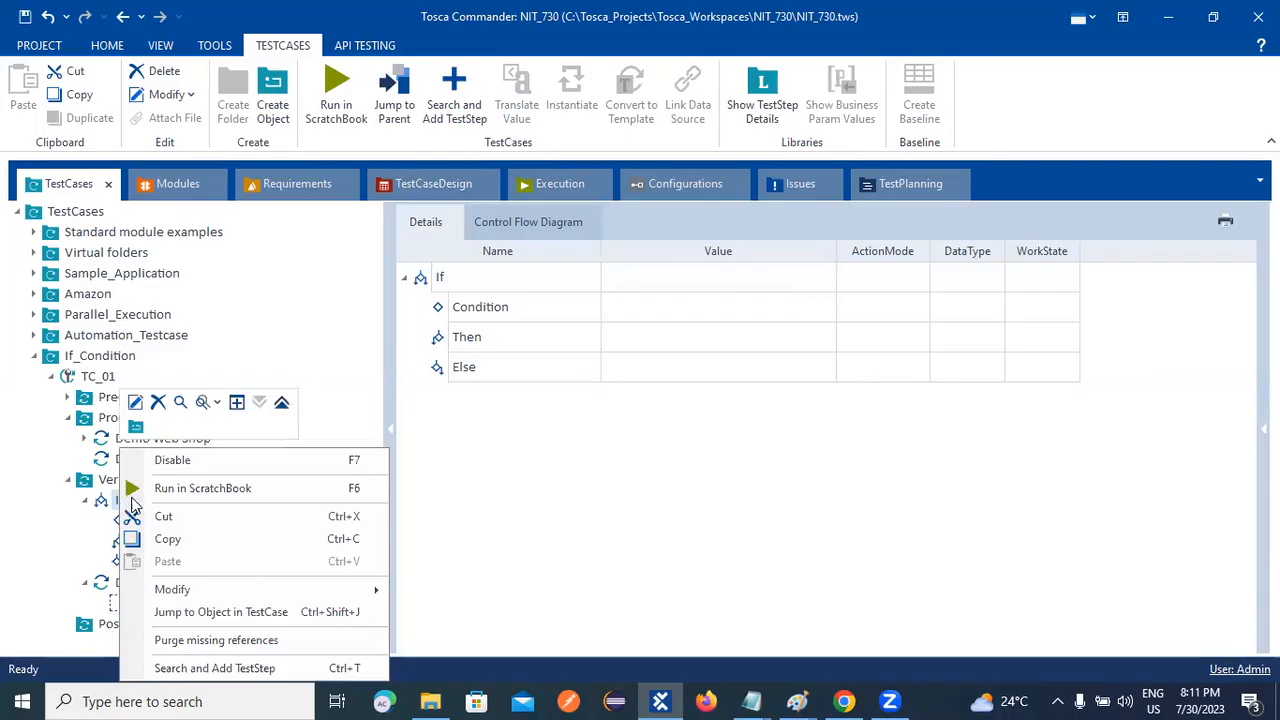
click(517, 471)
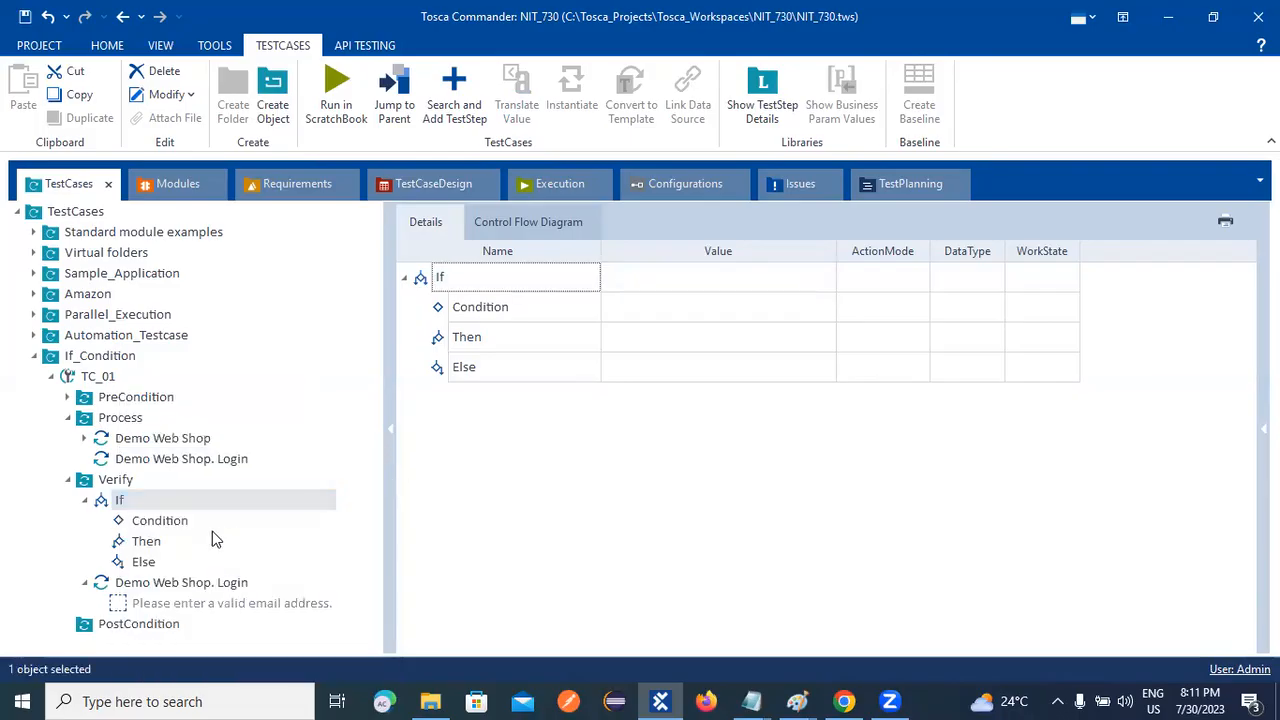
right_click(117, 506)
click(154, 401)
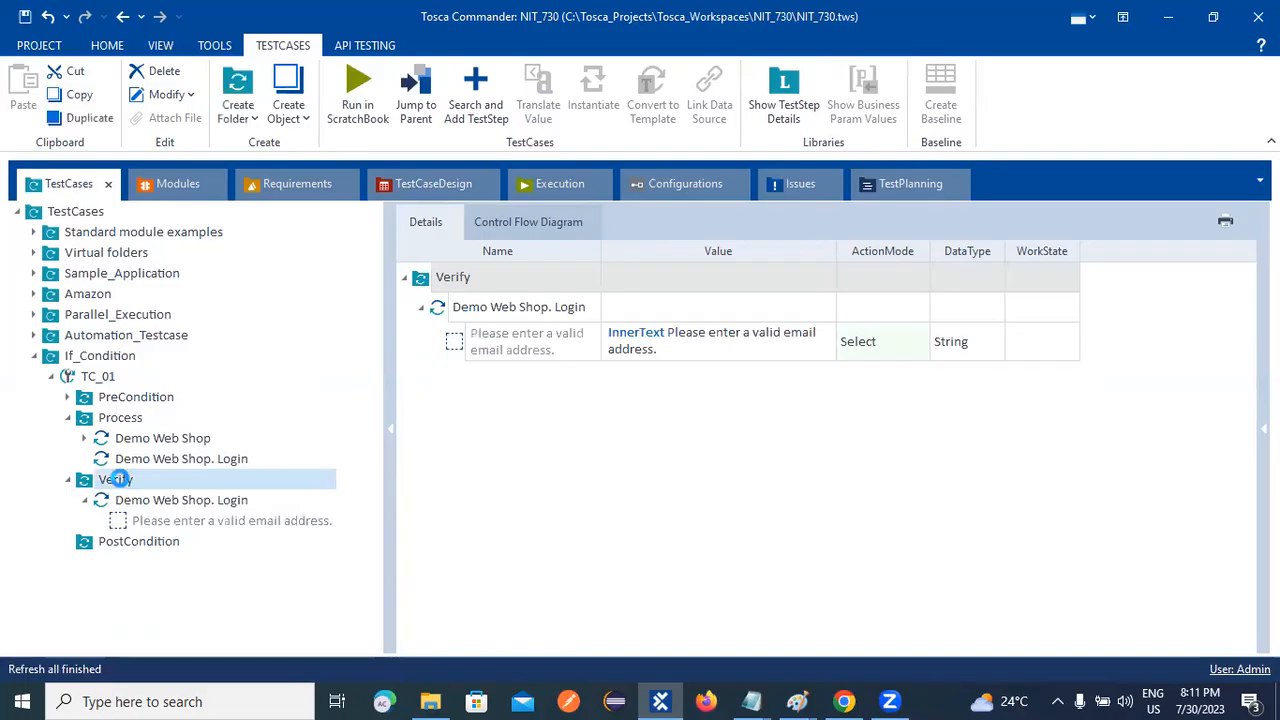
Step: Create a new If statement in the Verify folder, placed after the Demo Web Shop. Login step
right_click(118, 480)
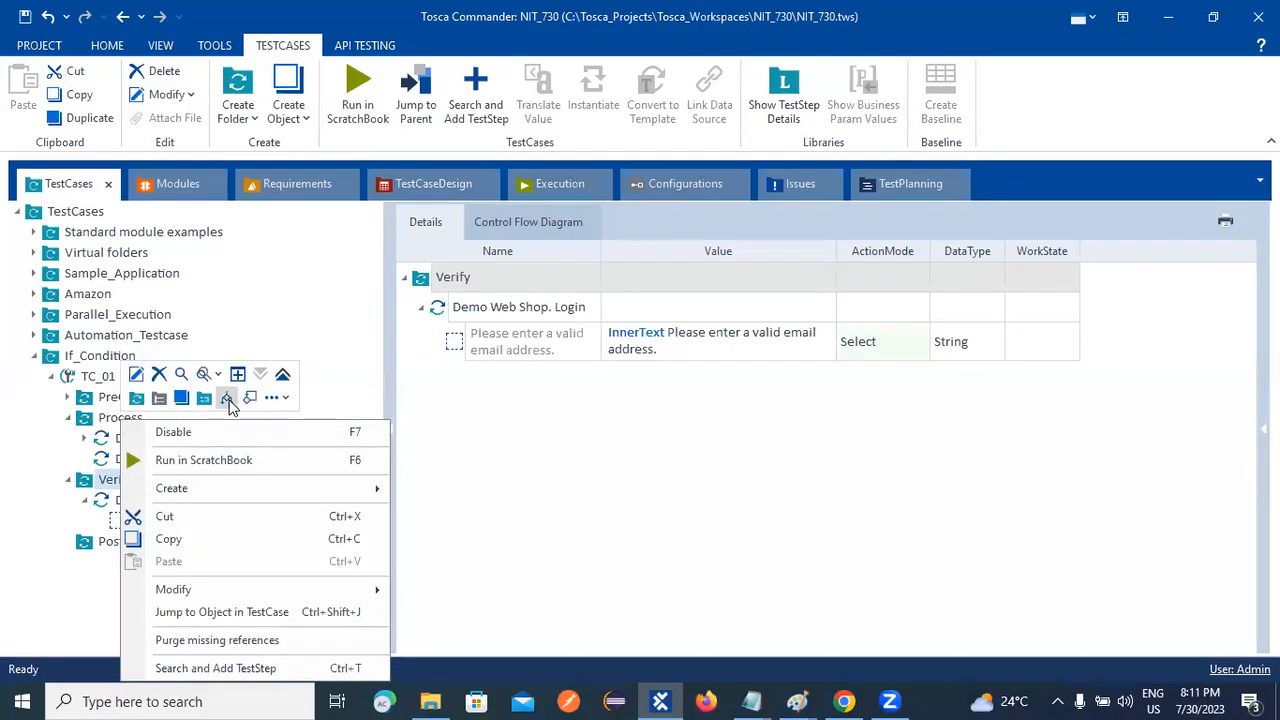
click(284, 399)
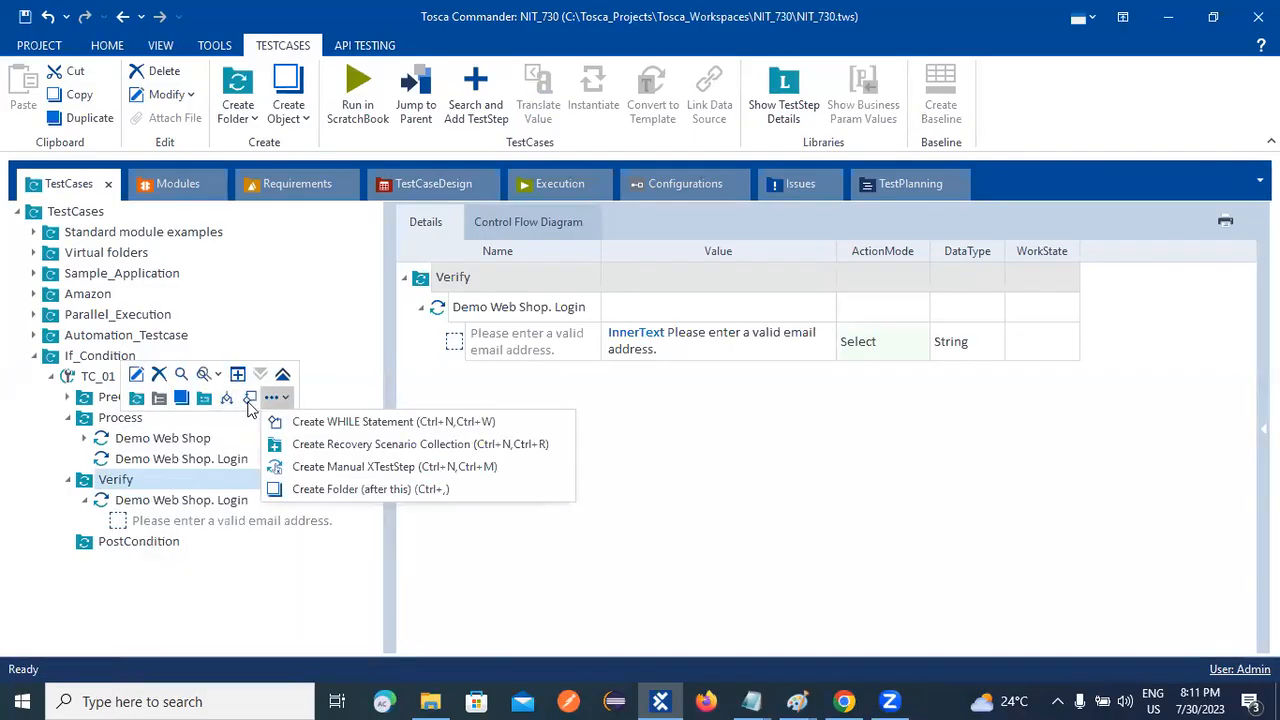
click(226, 397)
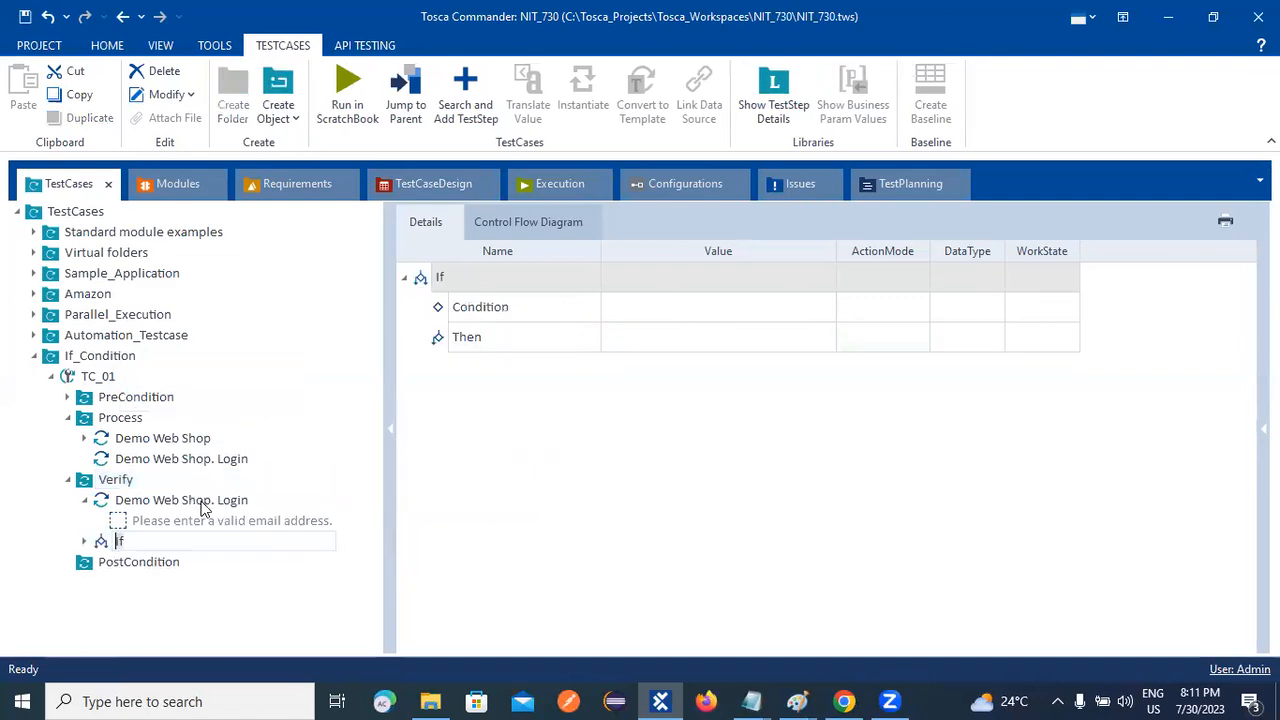
click(272, 606)
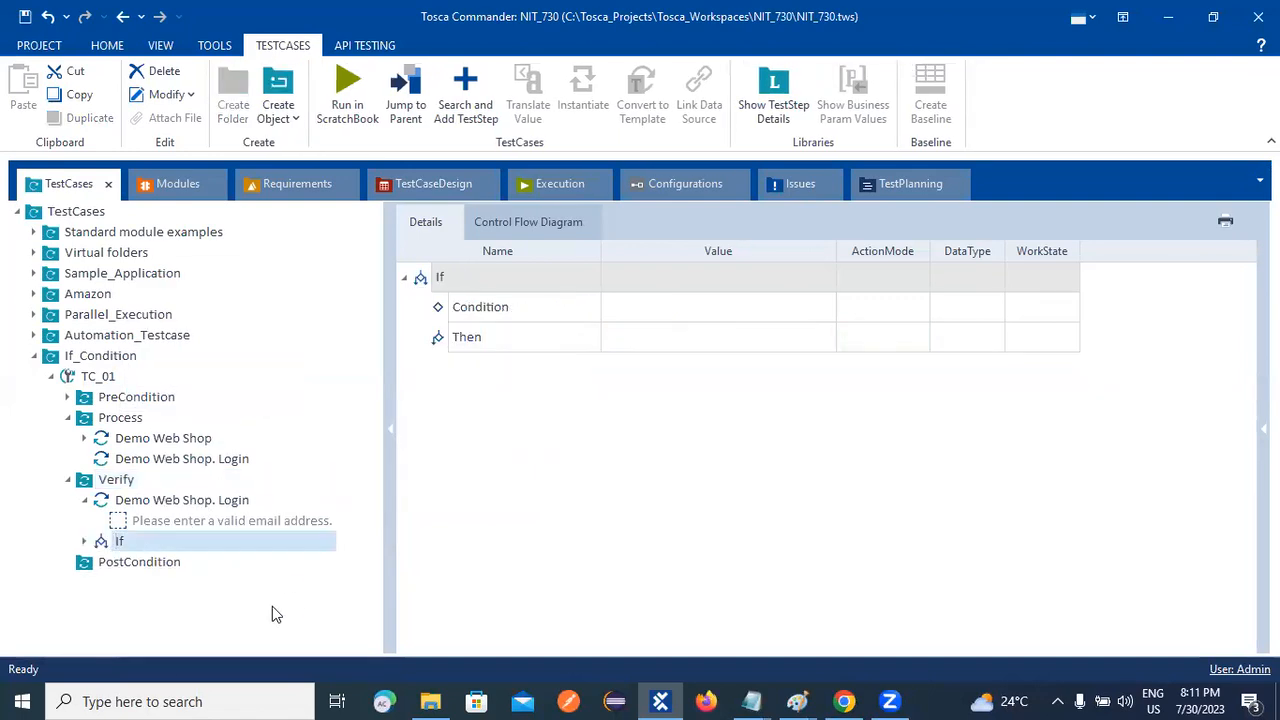
Step: Add an Else branch to the new If statement
click(85, 541)
click(160, 563)
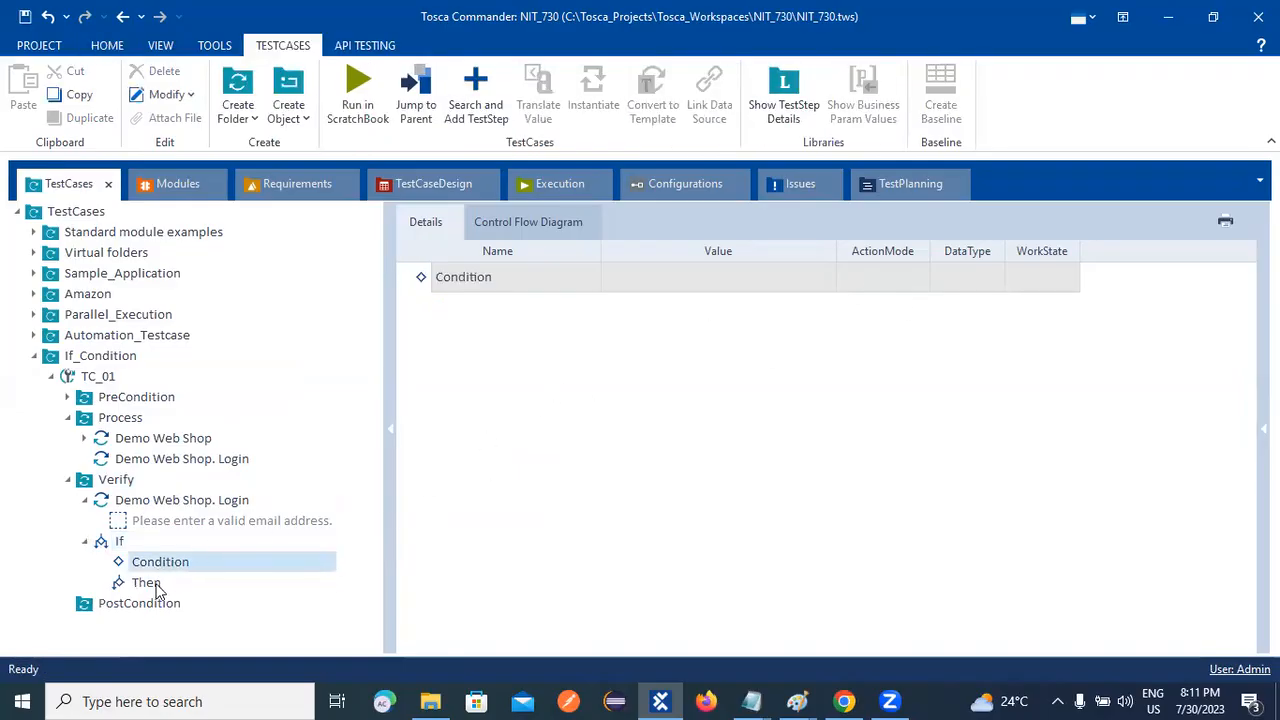
click(152, 584)
right_click(107, 546)
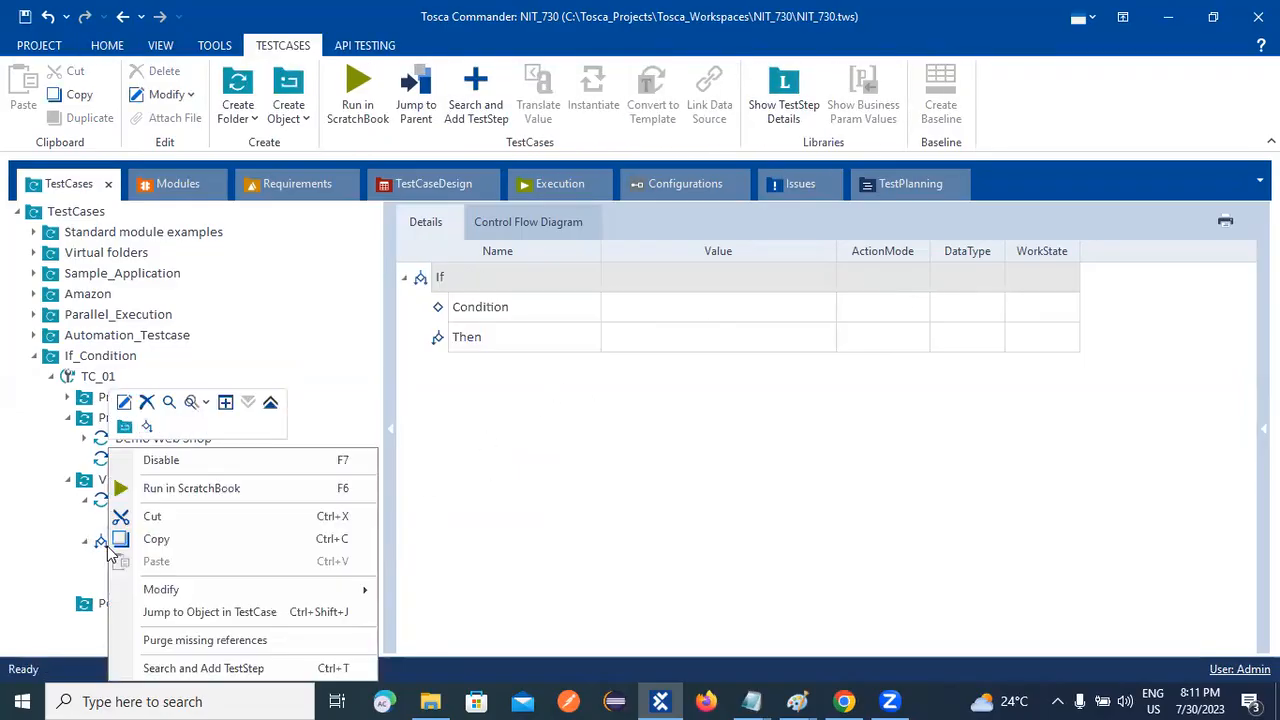
click(146, 427)
key(Return)
click(274, 591)
click(191, 583)
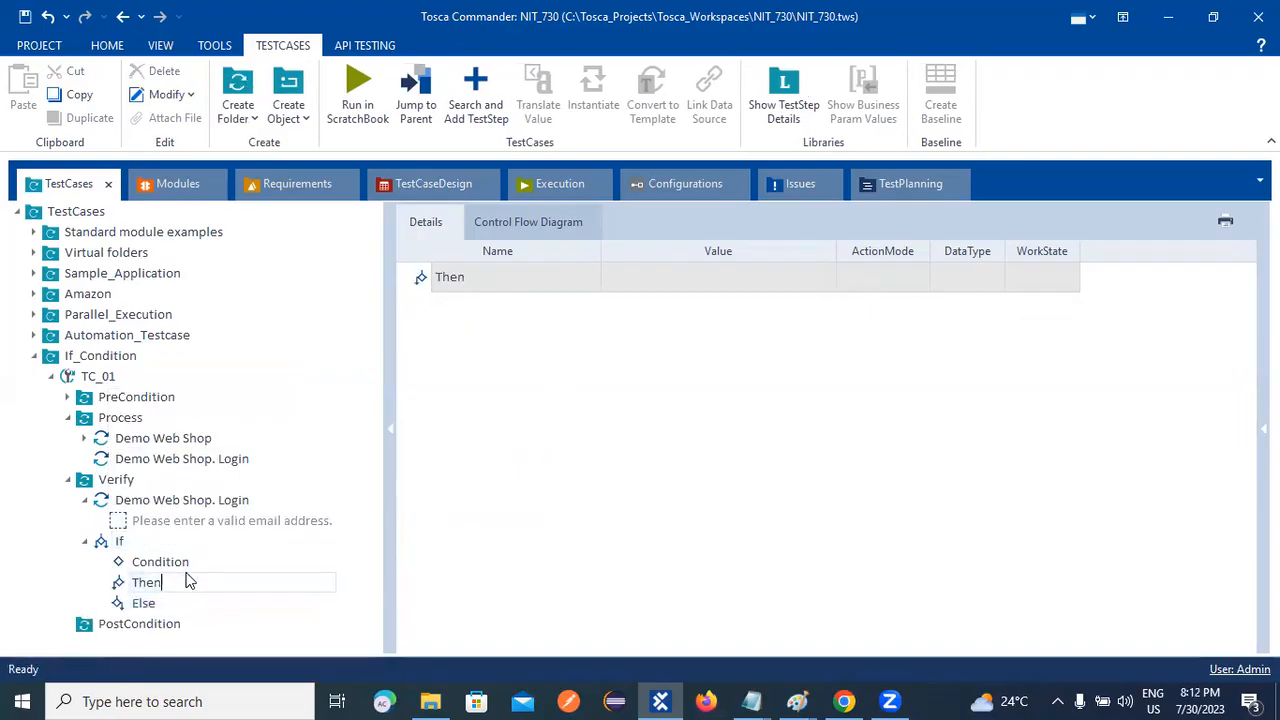
Step: Change the ActionMode of the "Please enter a valid email address." attribute in the Verify folder's Login step to Verify
click(240, 562)
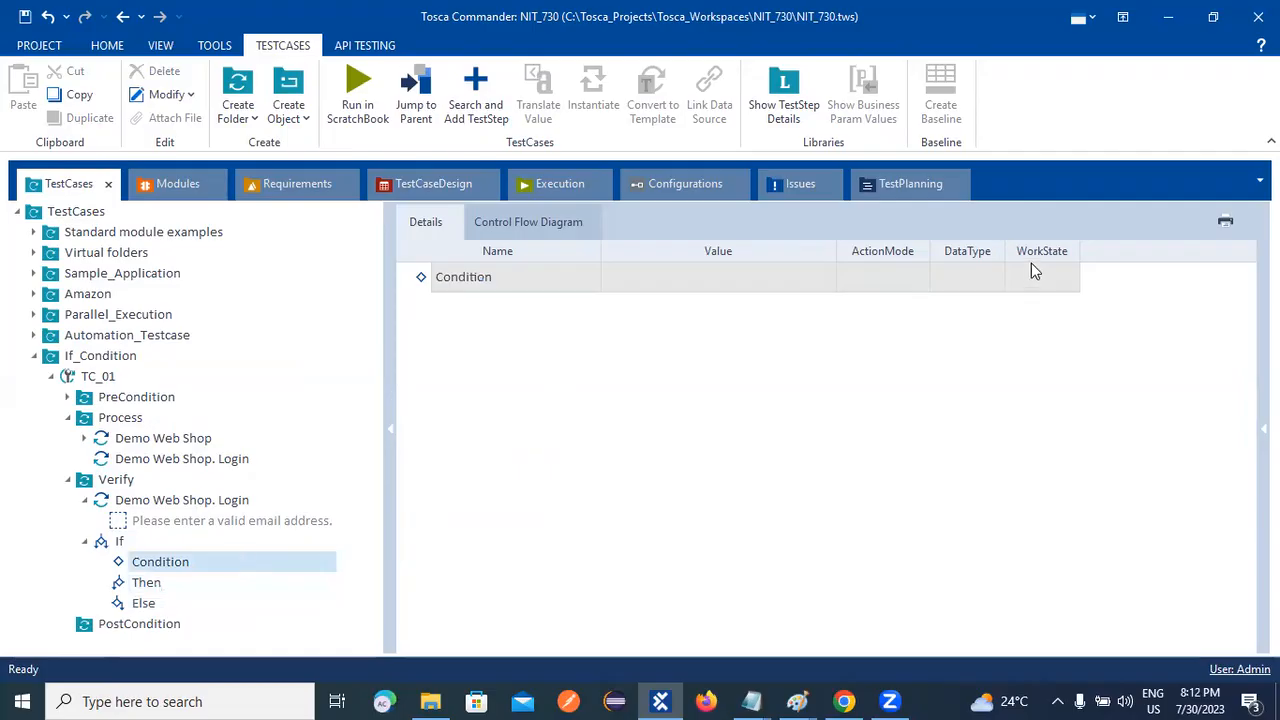
click(747, 275)
click(745, 274)
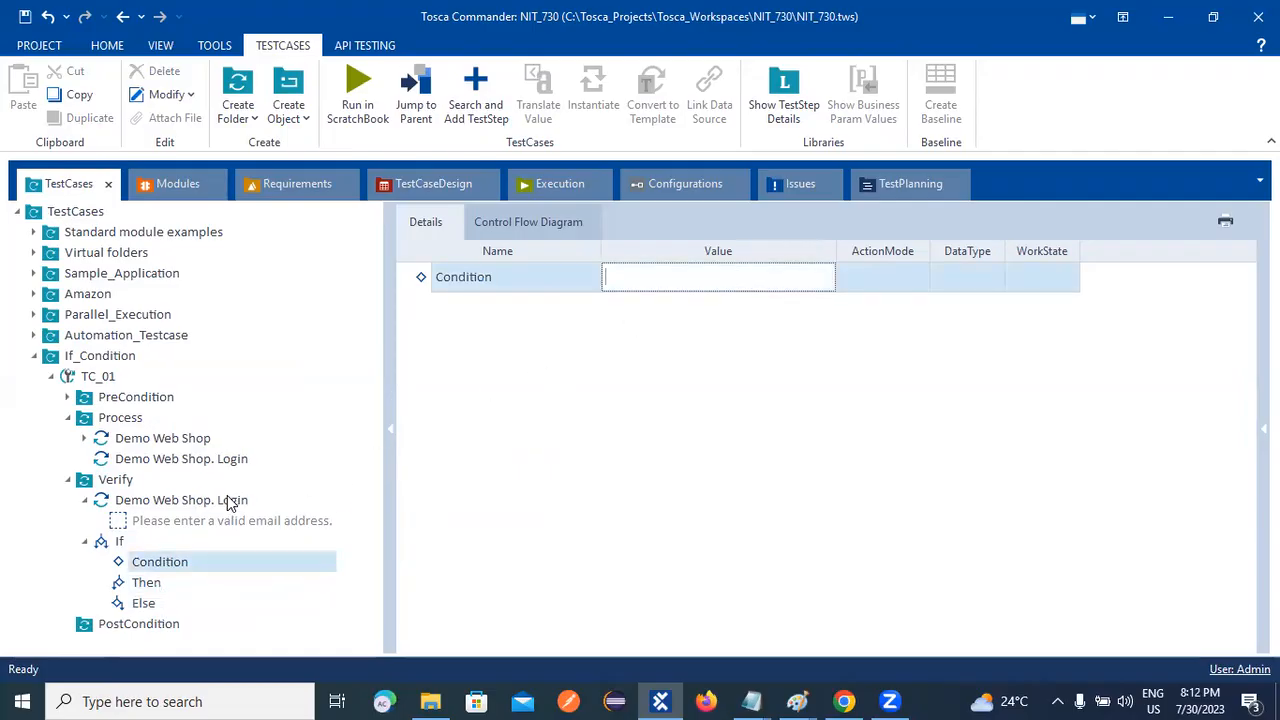
click(228, 500)
click(720, 318)
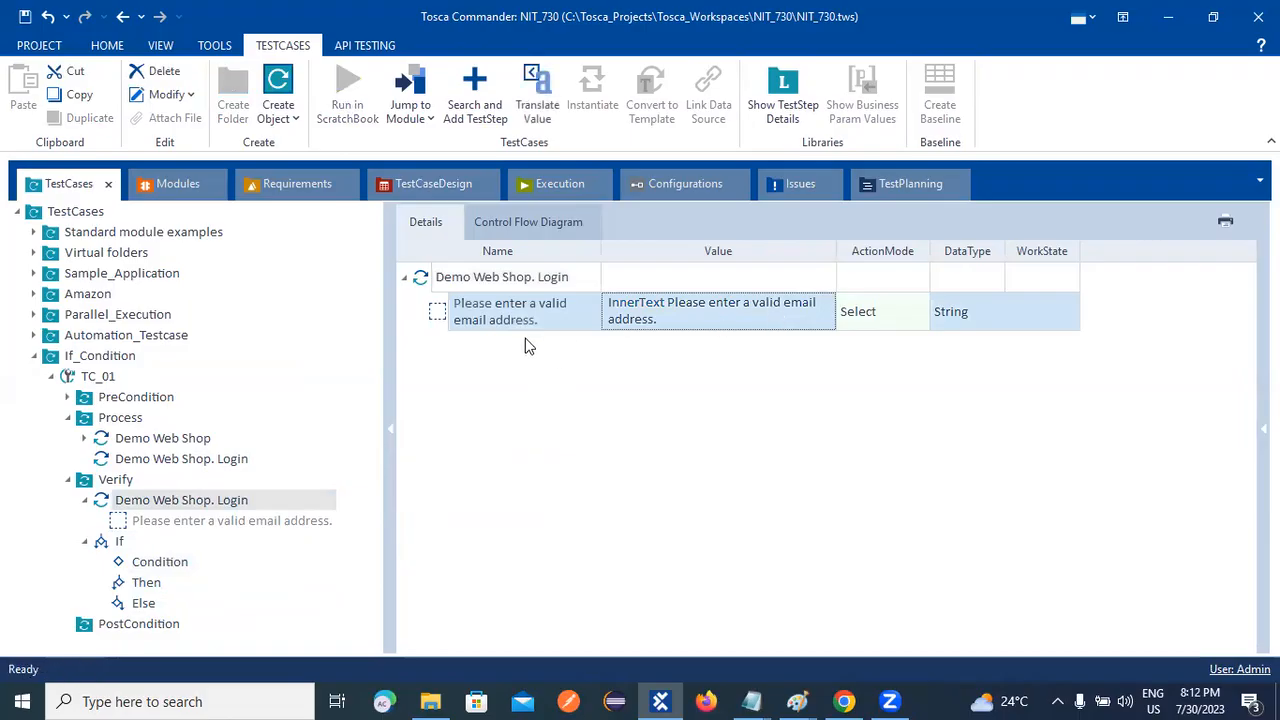
click(886, 310)
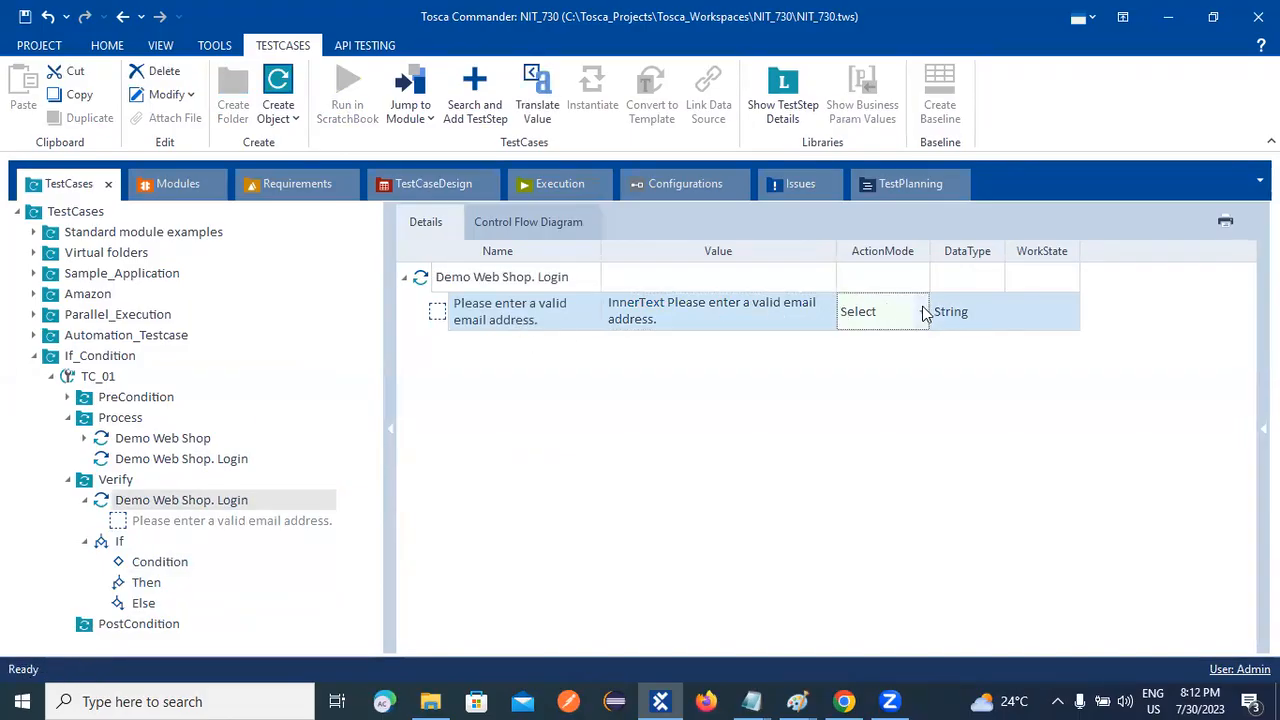
click(902, 316)
click(847, 365)
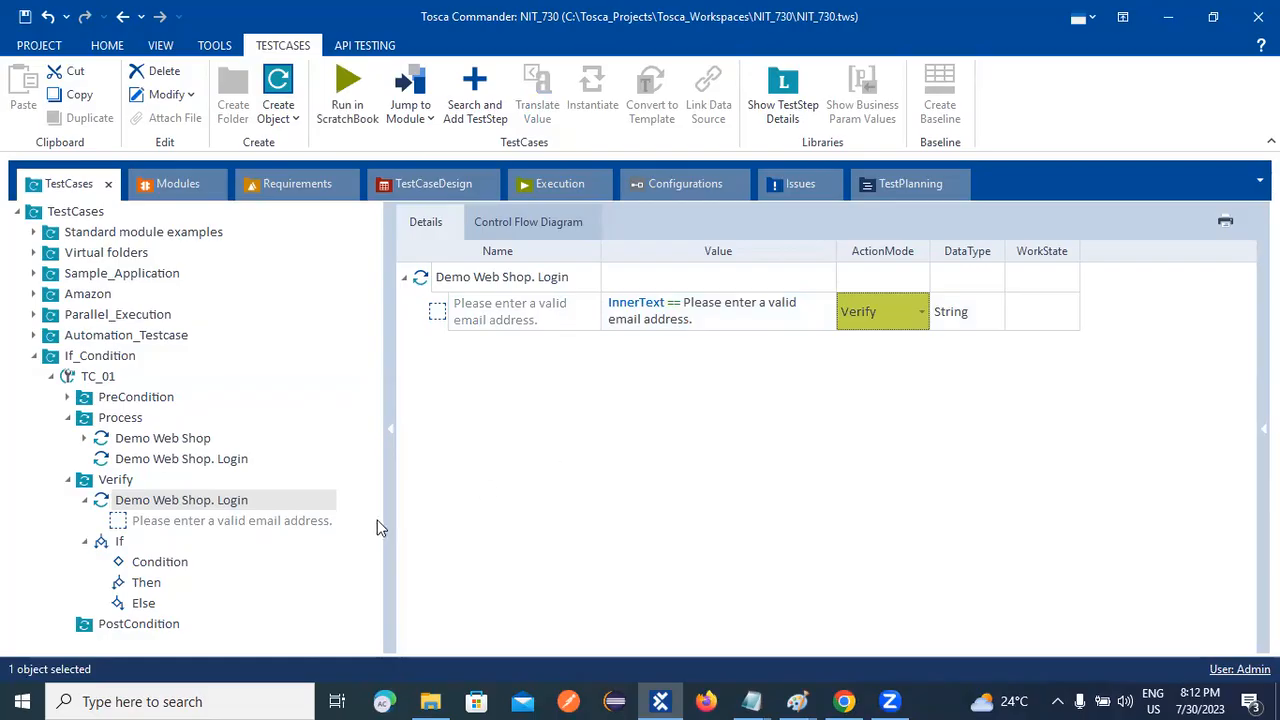
Step: Search the modules for "clo" and add CloseBrowser as a test step in the PostCondition folder
click(73, 480)
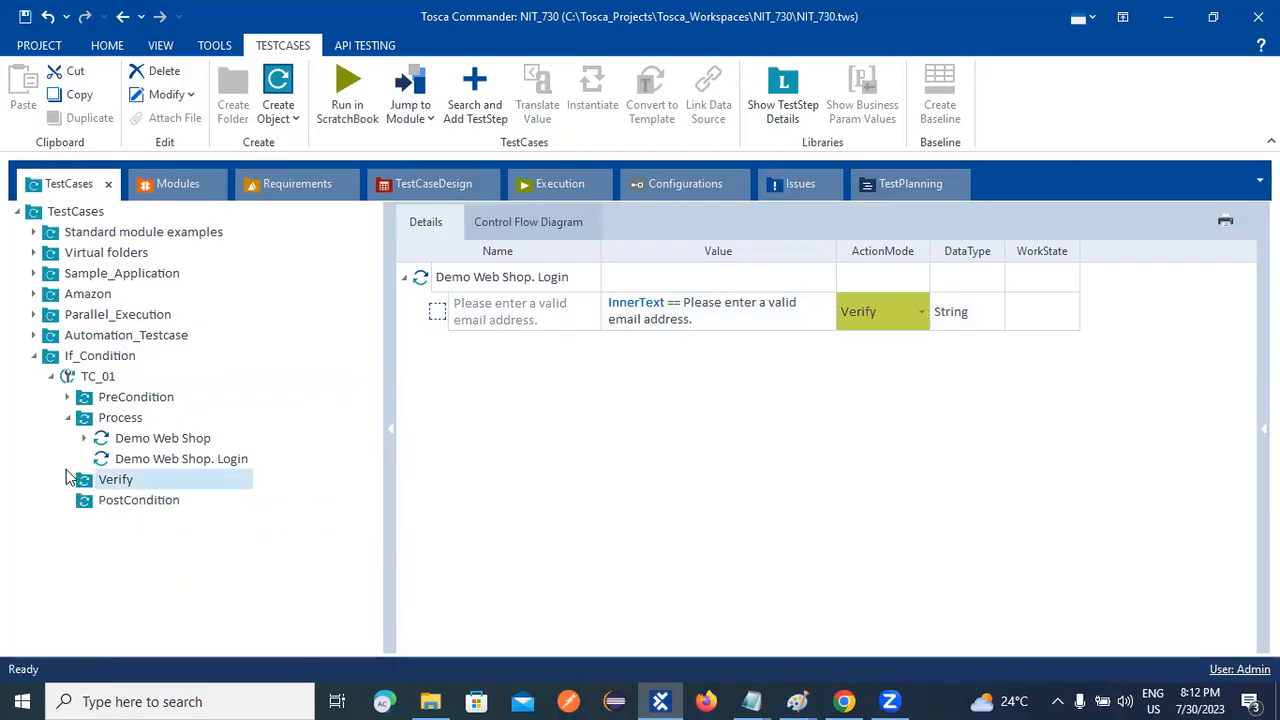
click(74, 421)
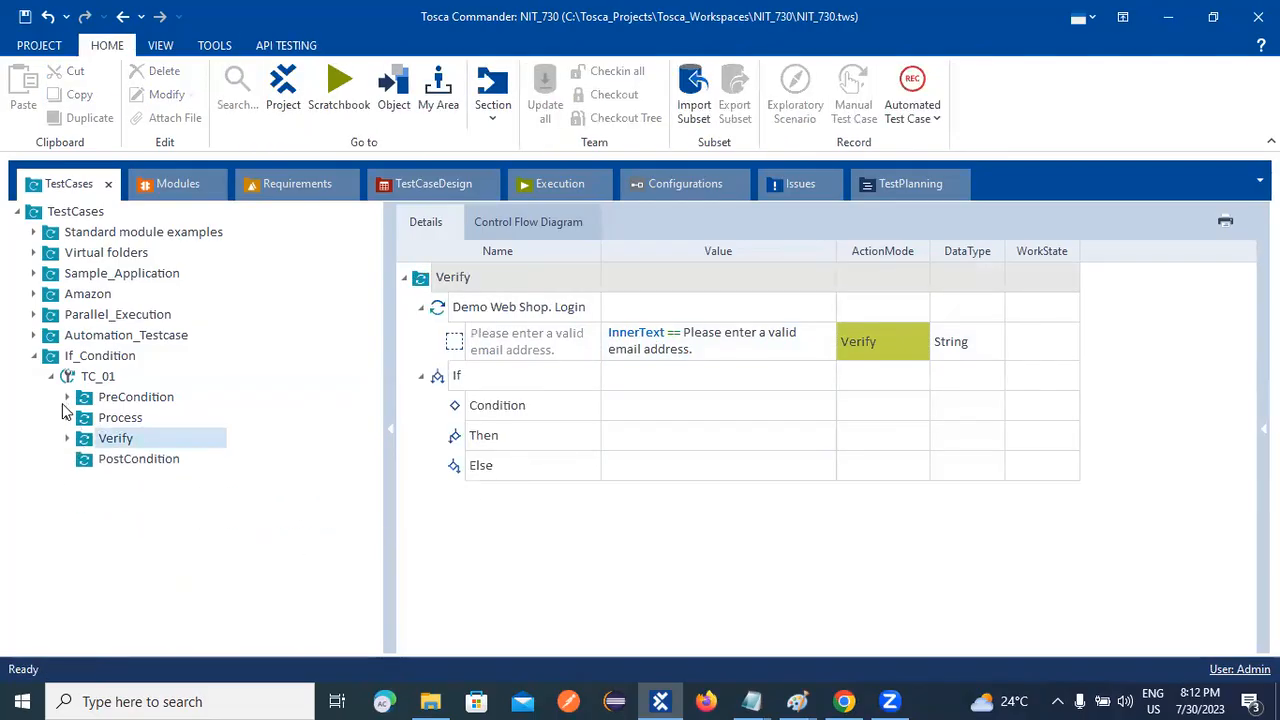
click(107, 460)
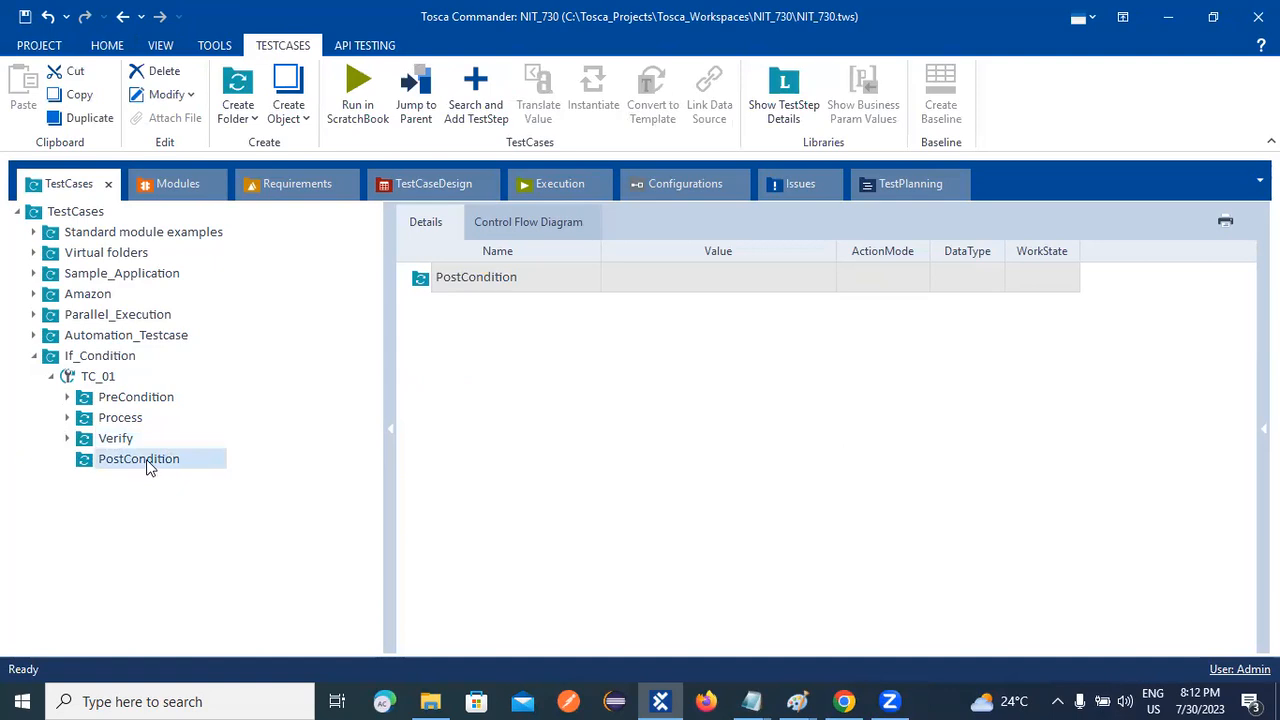
right_click(152, 460)
click(258, 672)
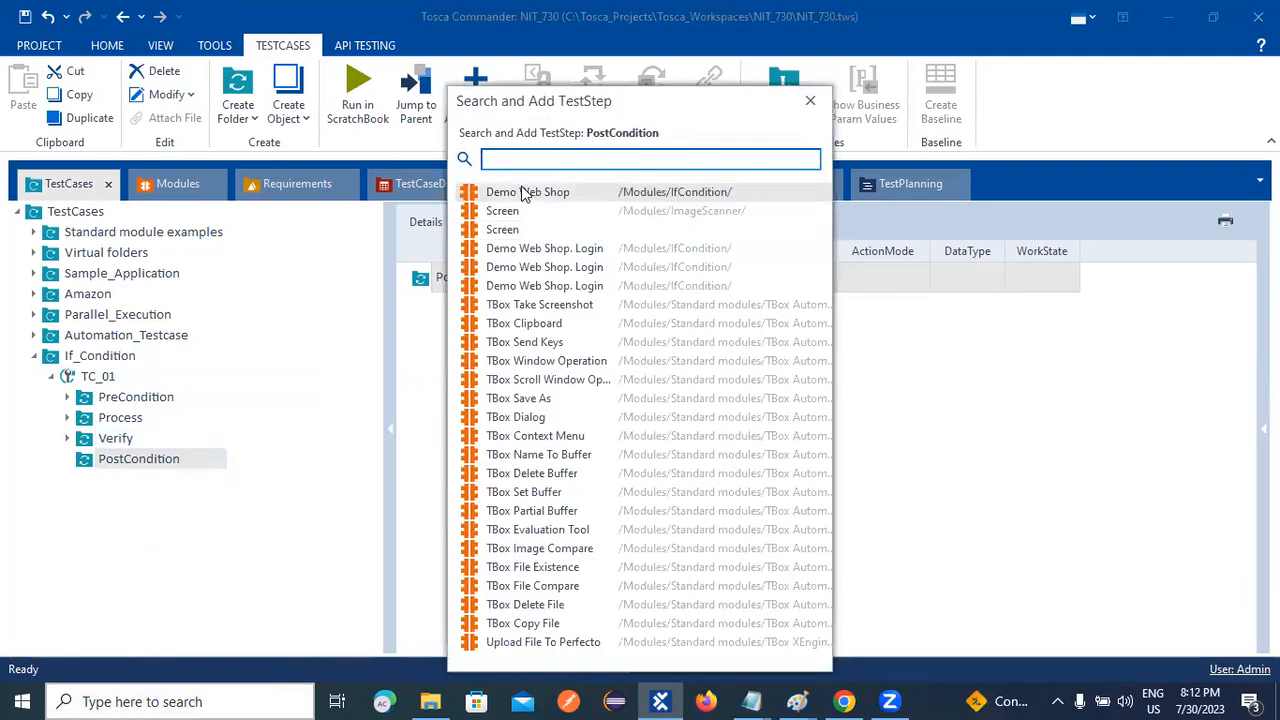
text(clo)
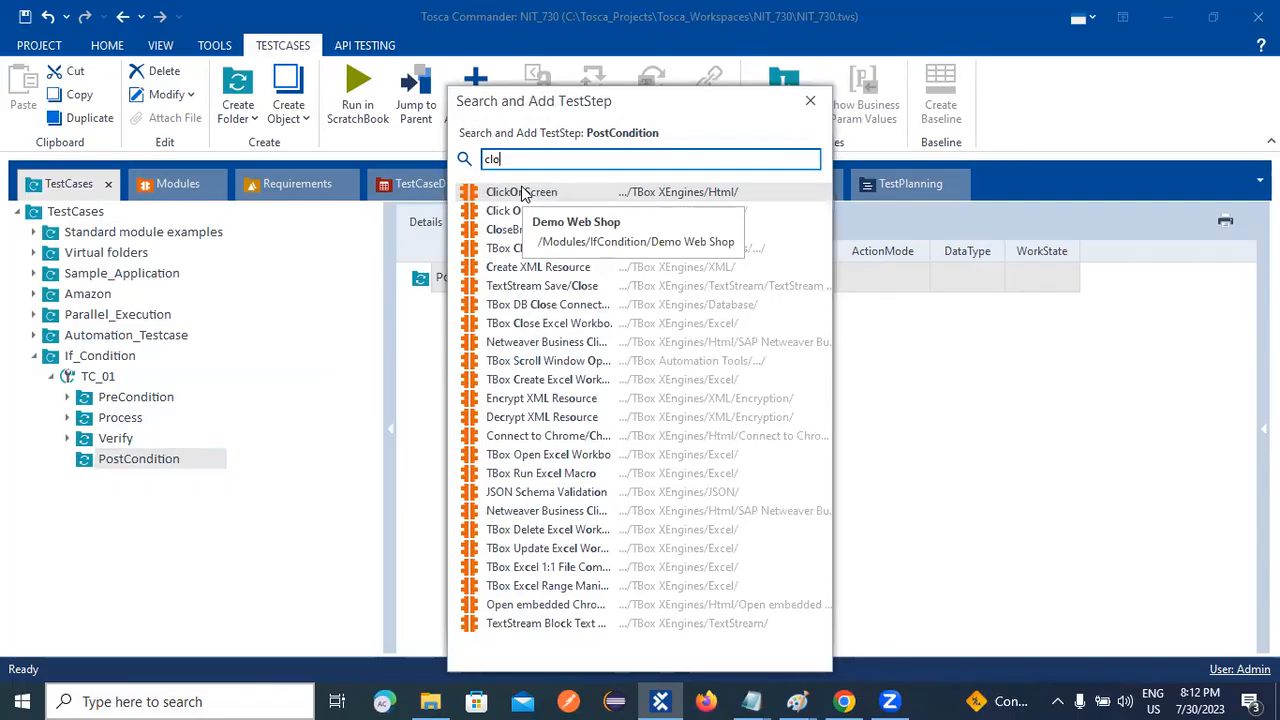
click(522, 229)
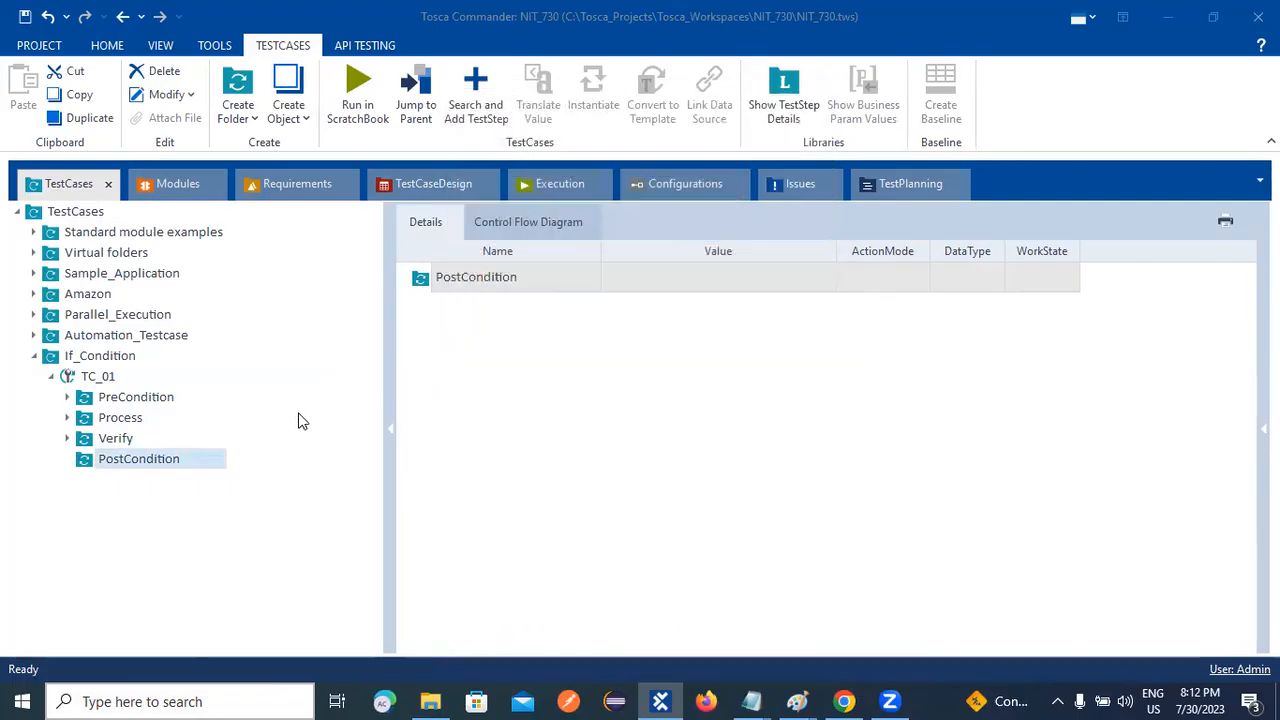
Step: Set the Title value of the CloseBrowser step to Demo*
click(653, 277)
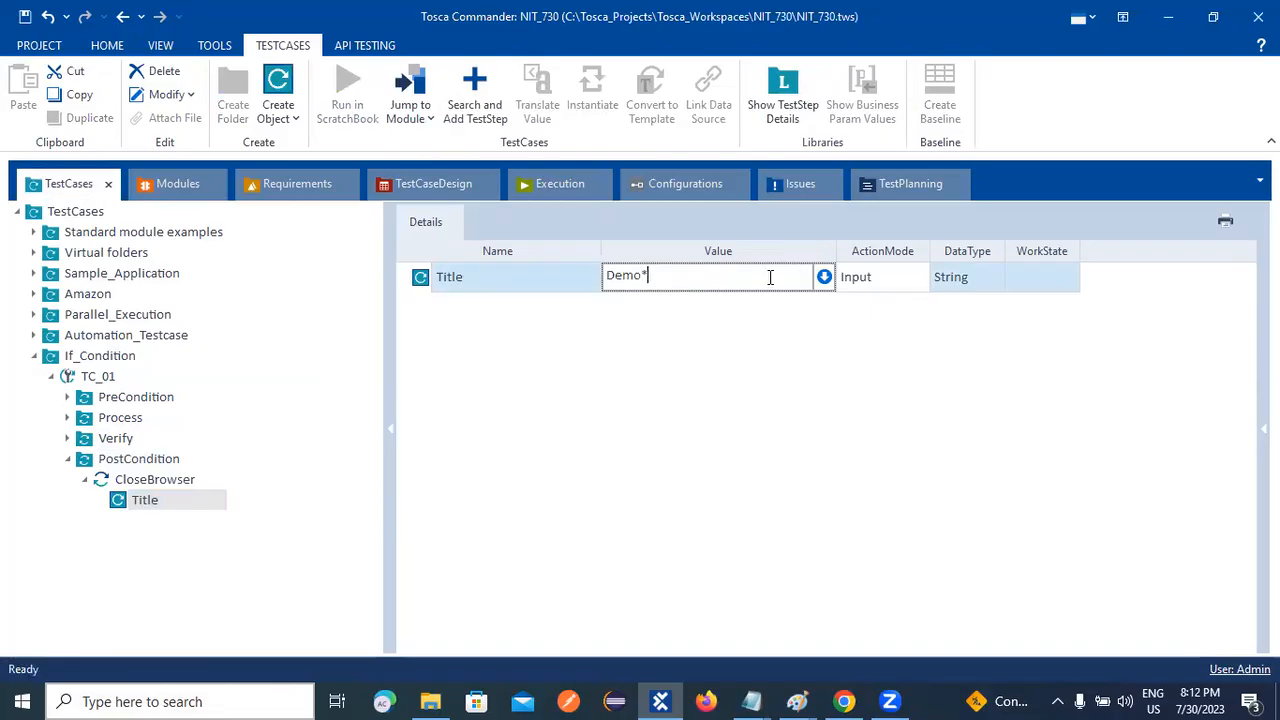
click(640, 455)
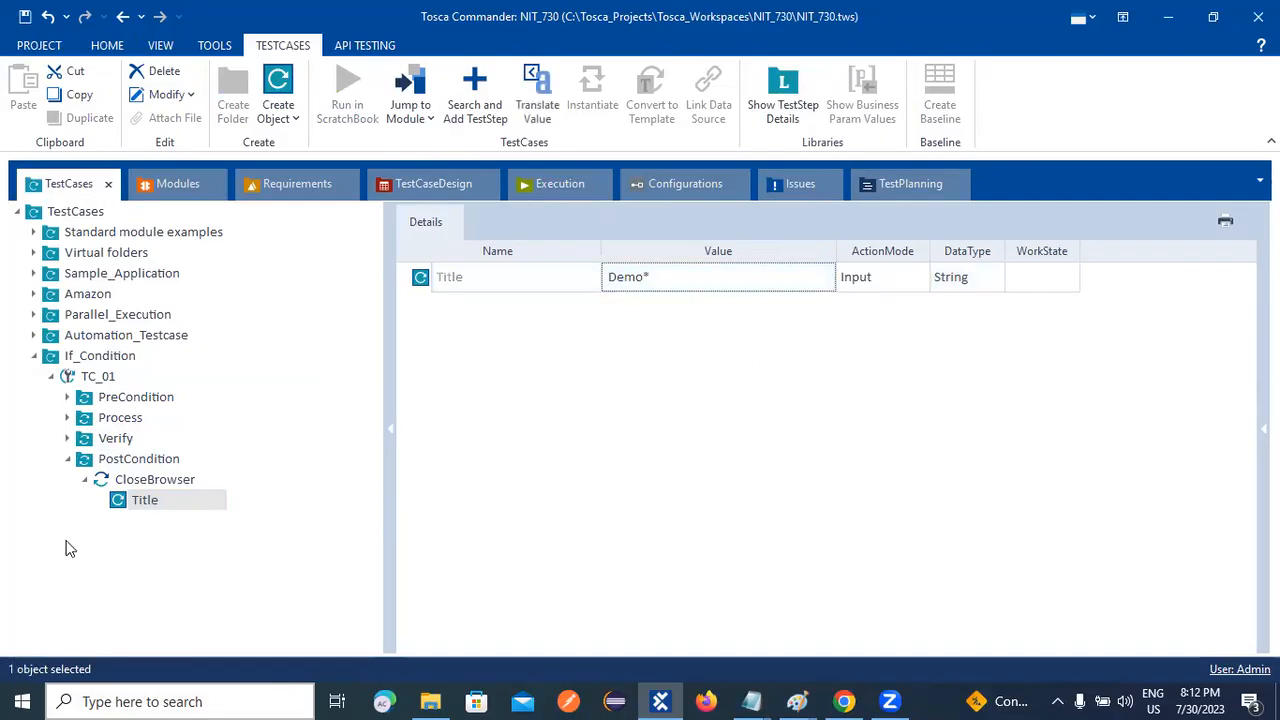
click(68, 459)
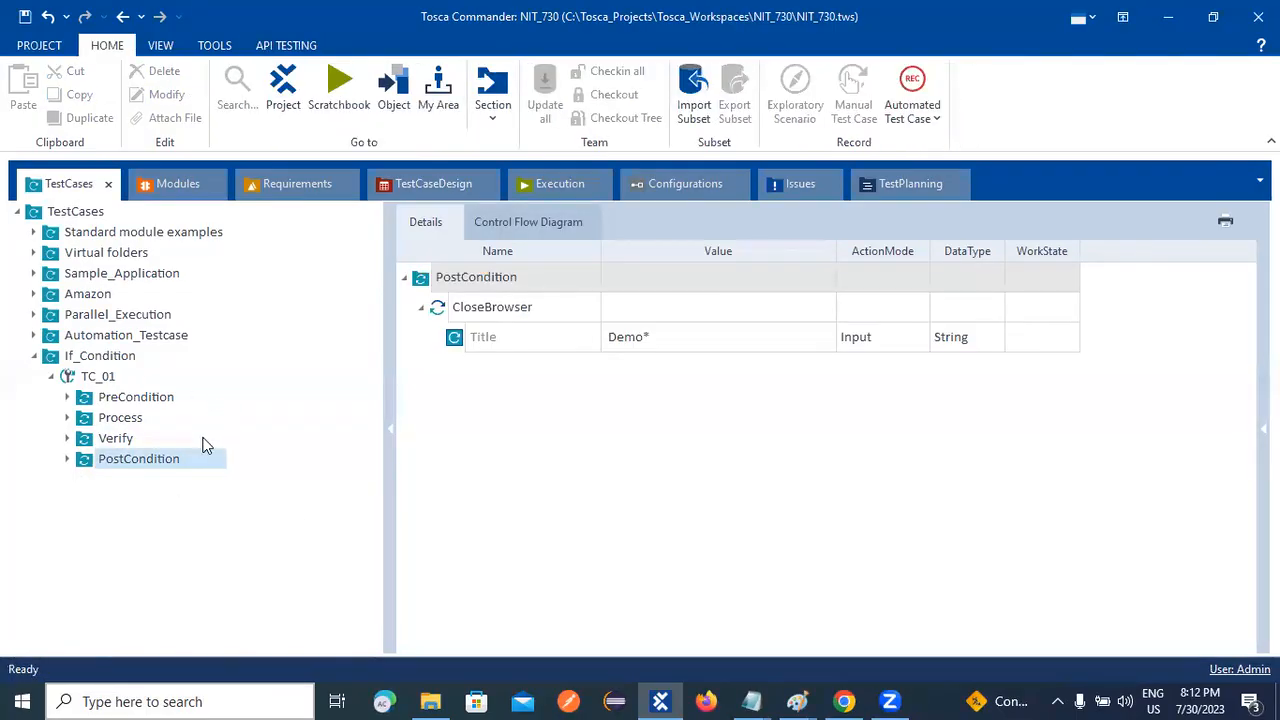
Step: Try to move the Verify folder's Demo Web Shop. Login step into the If statement's Condition
click(67, 438)
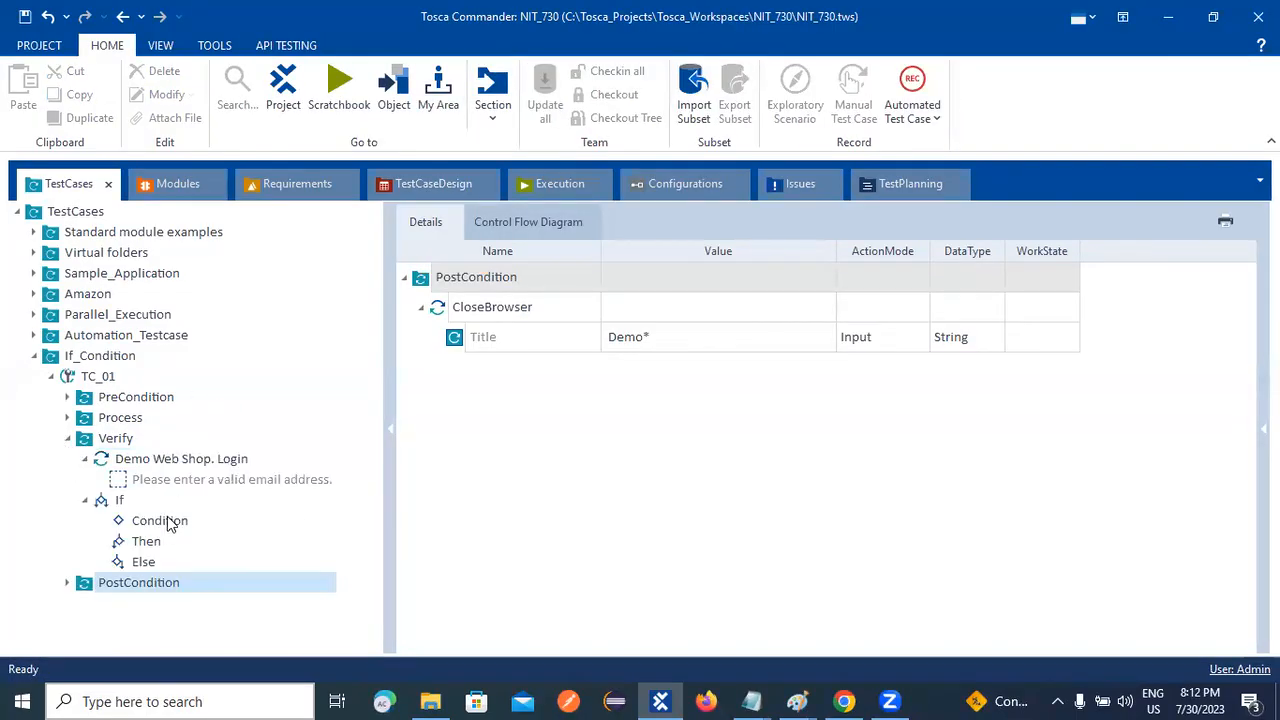
drag(105, 459, 137, 520)
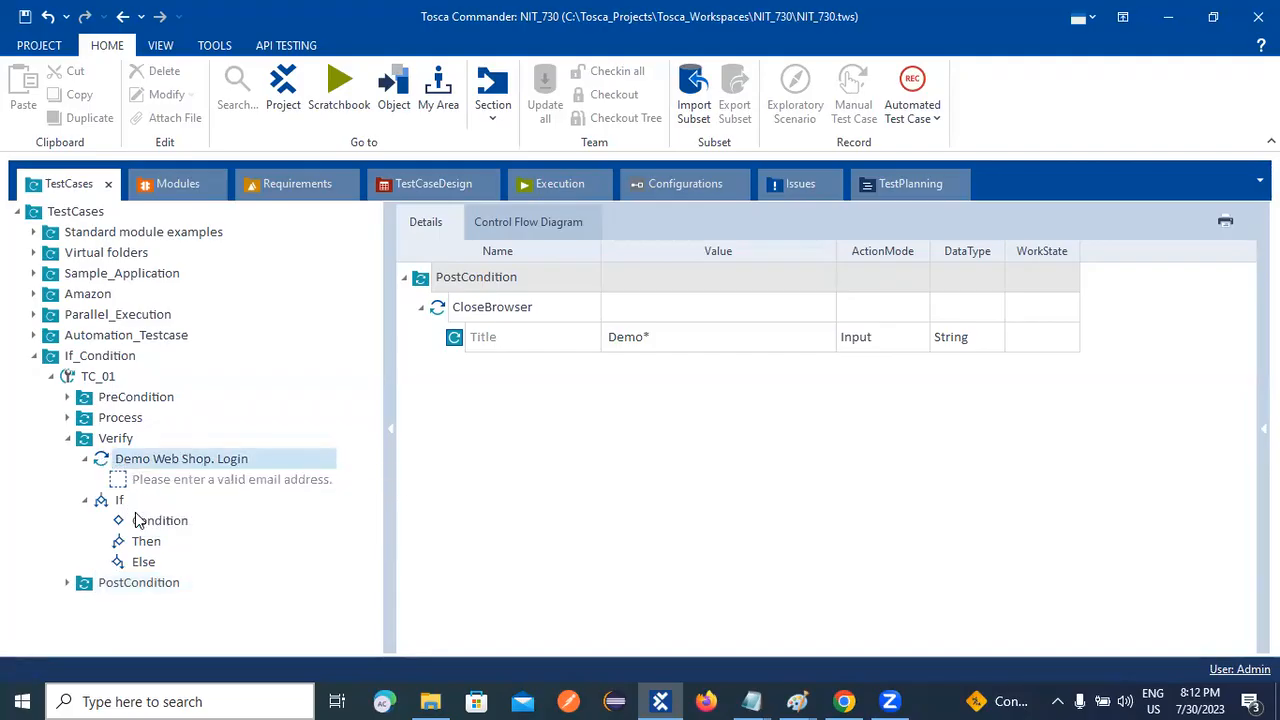
drag(97, 461, 101, 500)
Step: Open the value of the If statement's Condition for editing and view the Then branch
click(138, 521)
click(750, 287)
click(749, 281)
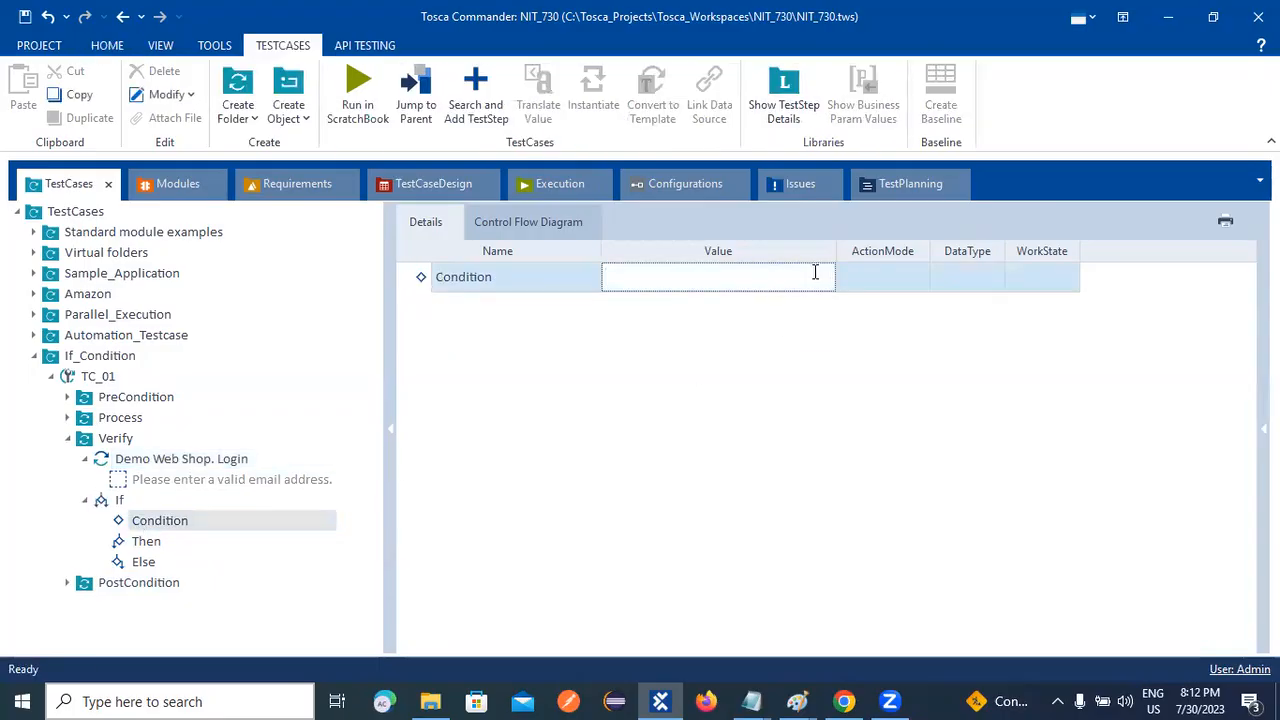
click(423, 277)
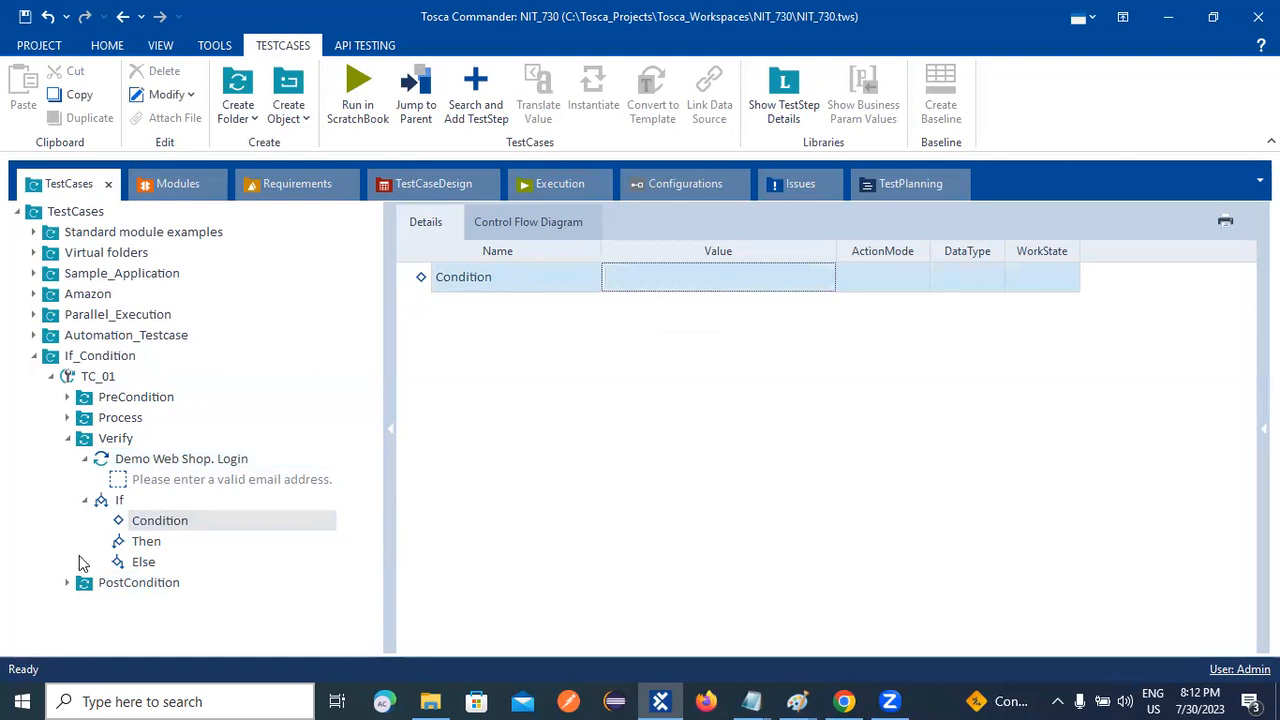
click(150, 541)
click(186, 522)
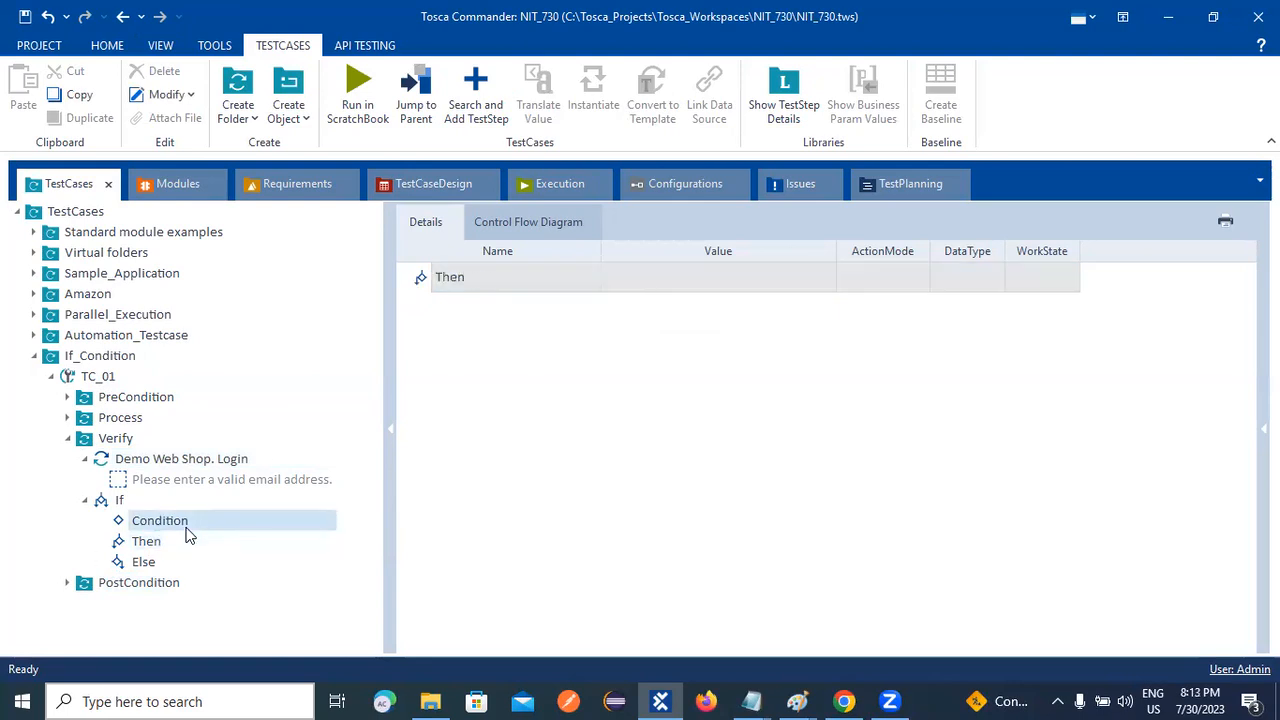
Step: Try to move the "Please enter a valid email address." check and its Login step from the Verify folder into the If statement
click(812, 287)
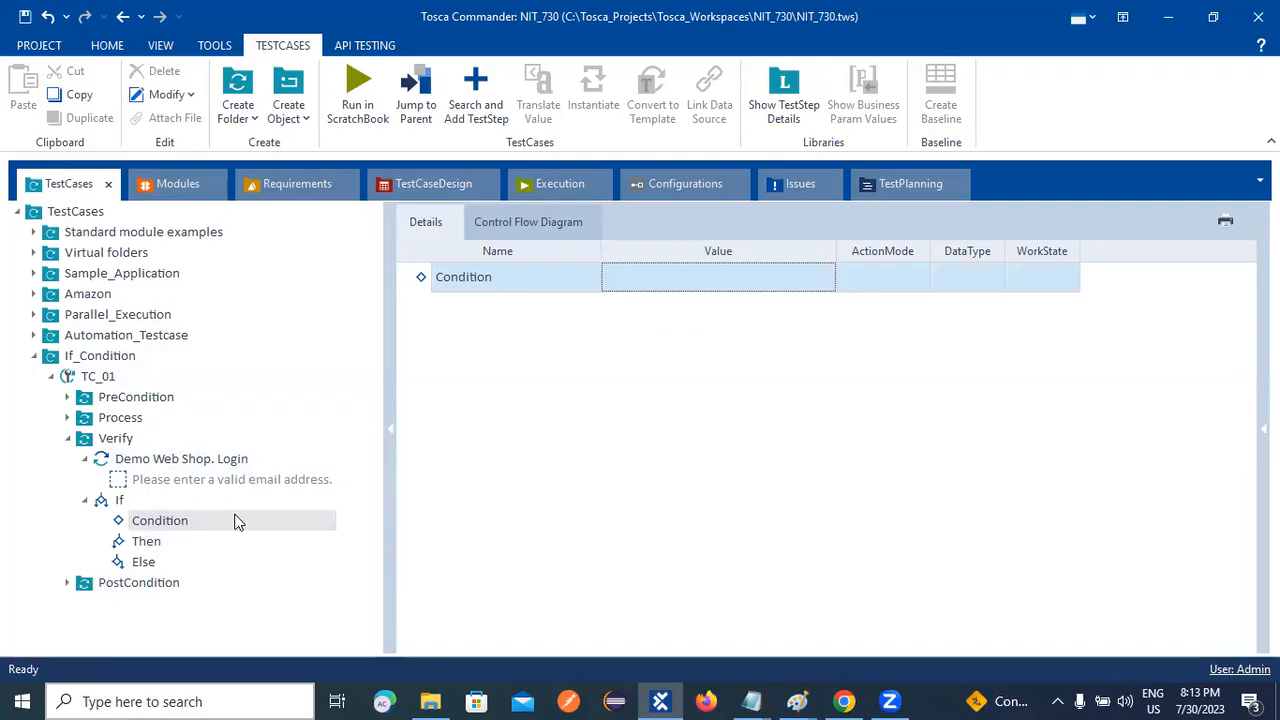
drag(120, 480, 138, 518)
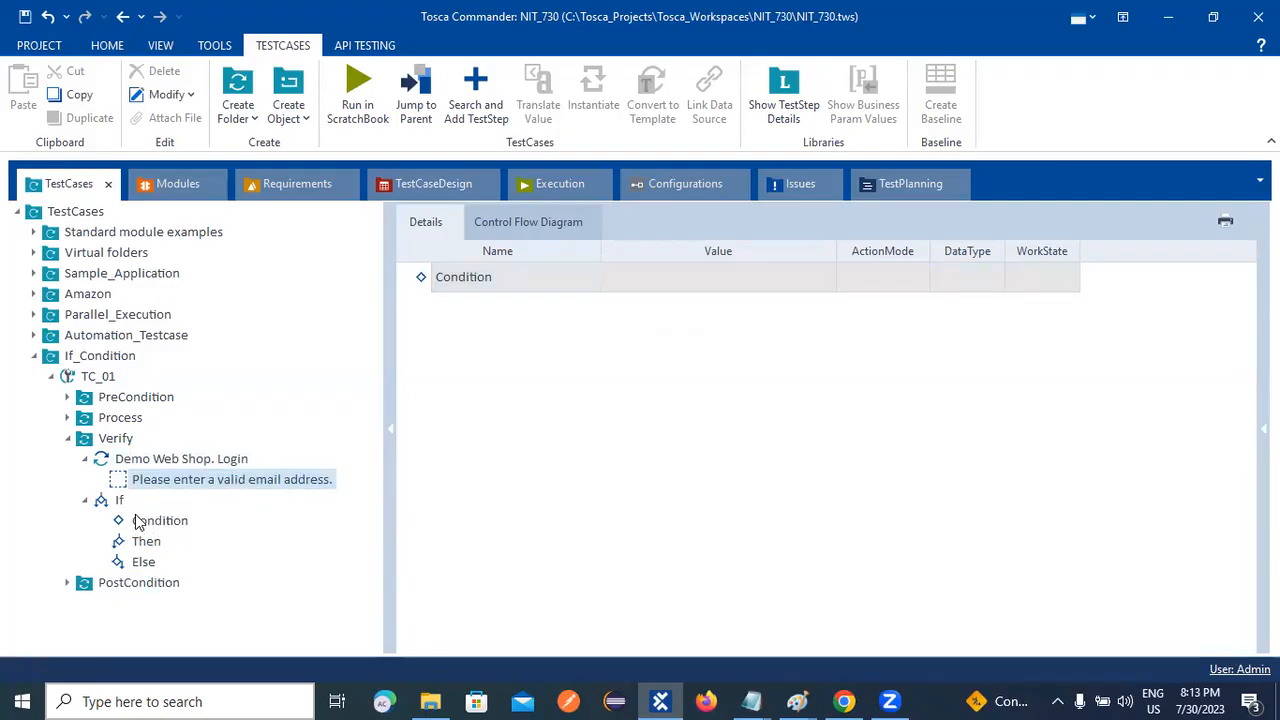
click(134, 459)
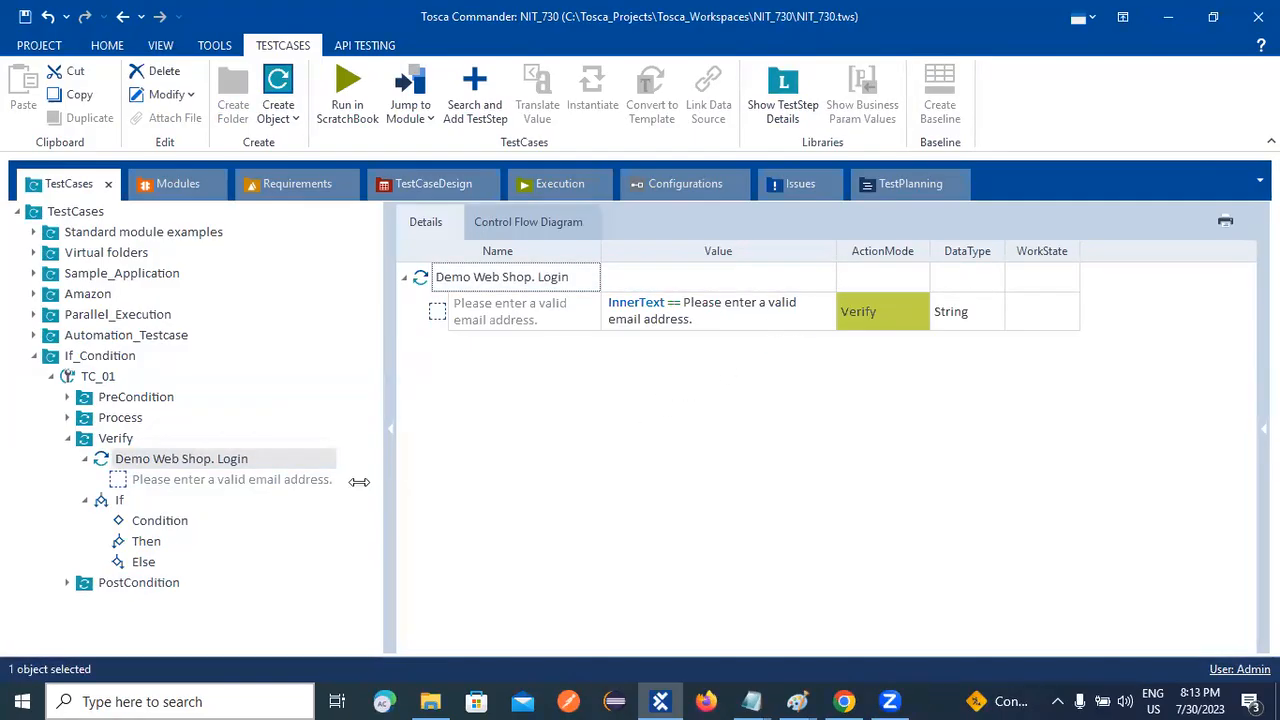
click(166, 524)
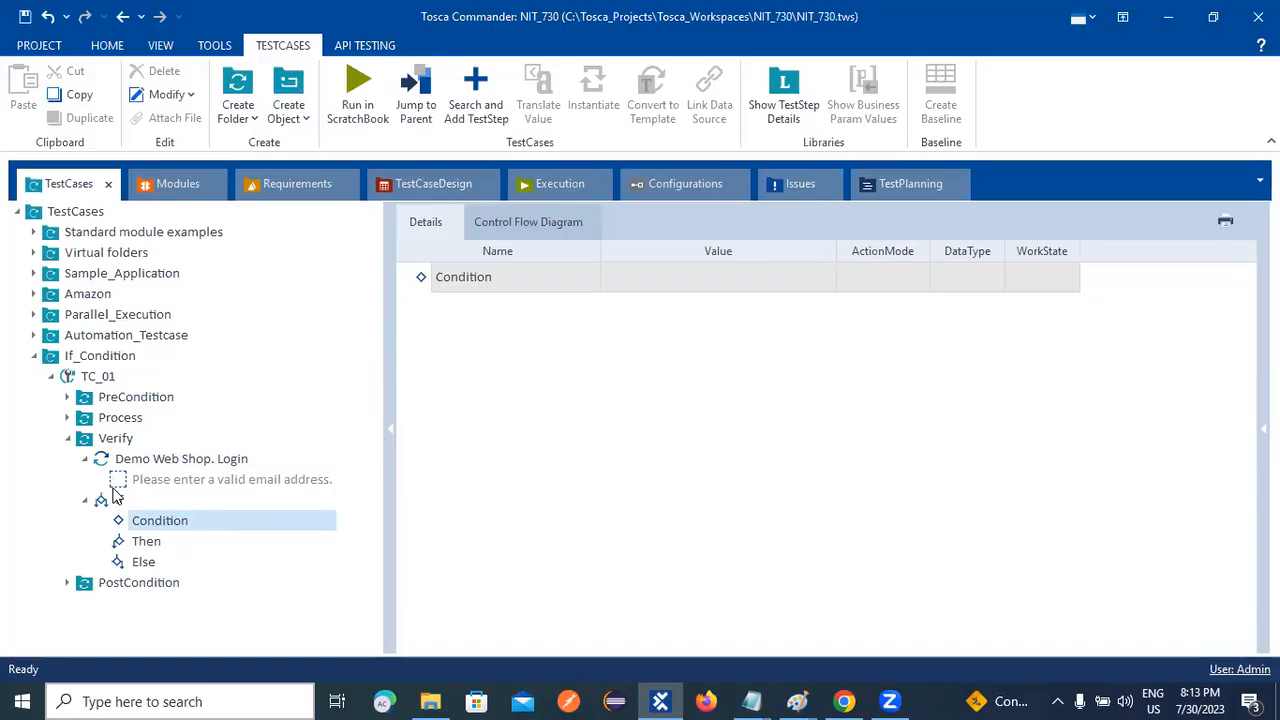
drag(118, 466, 97, 502)
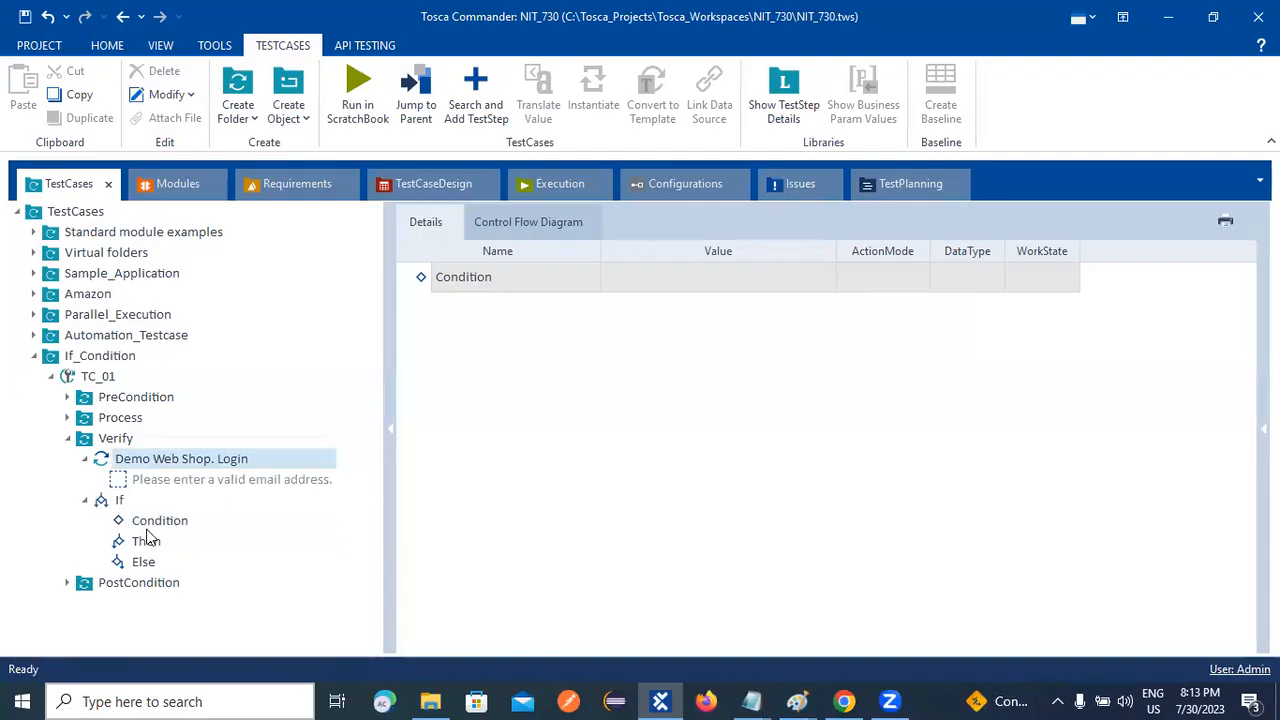
Step: Delete the If statement from the Verify folder and create a new If statement in its place
right_click(100, 500)
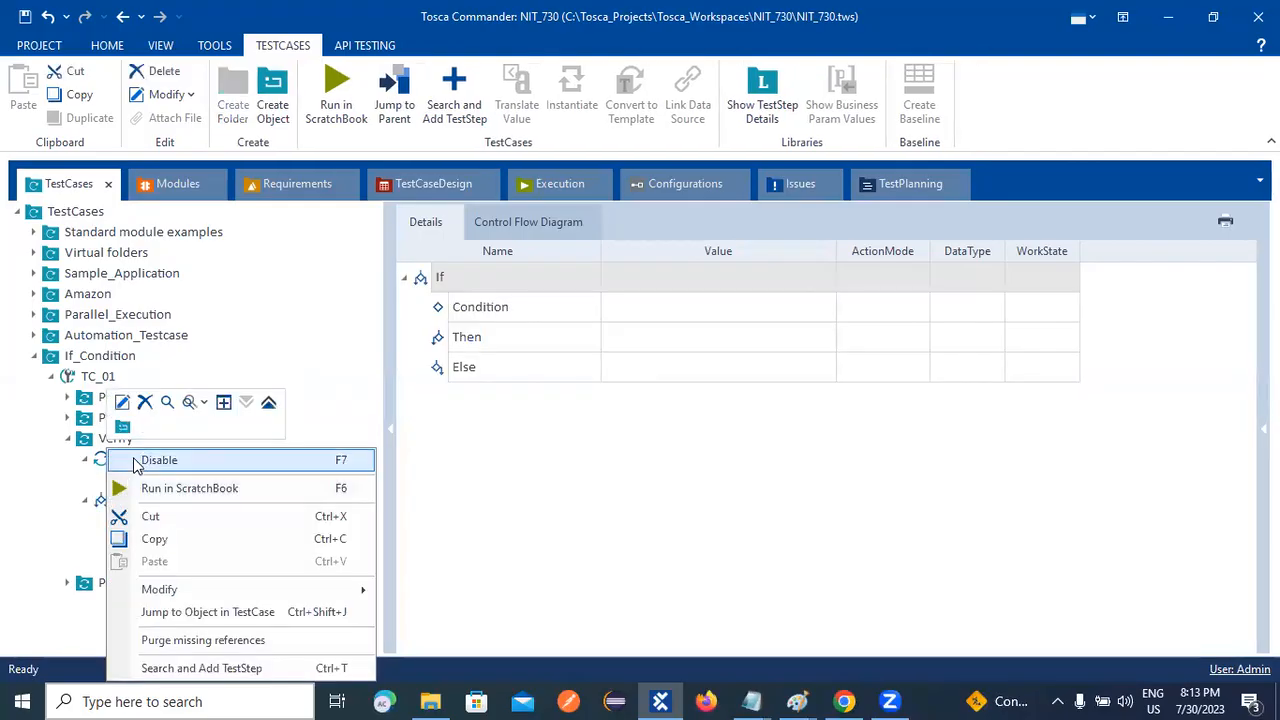
click(144, 403)
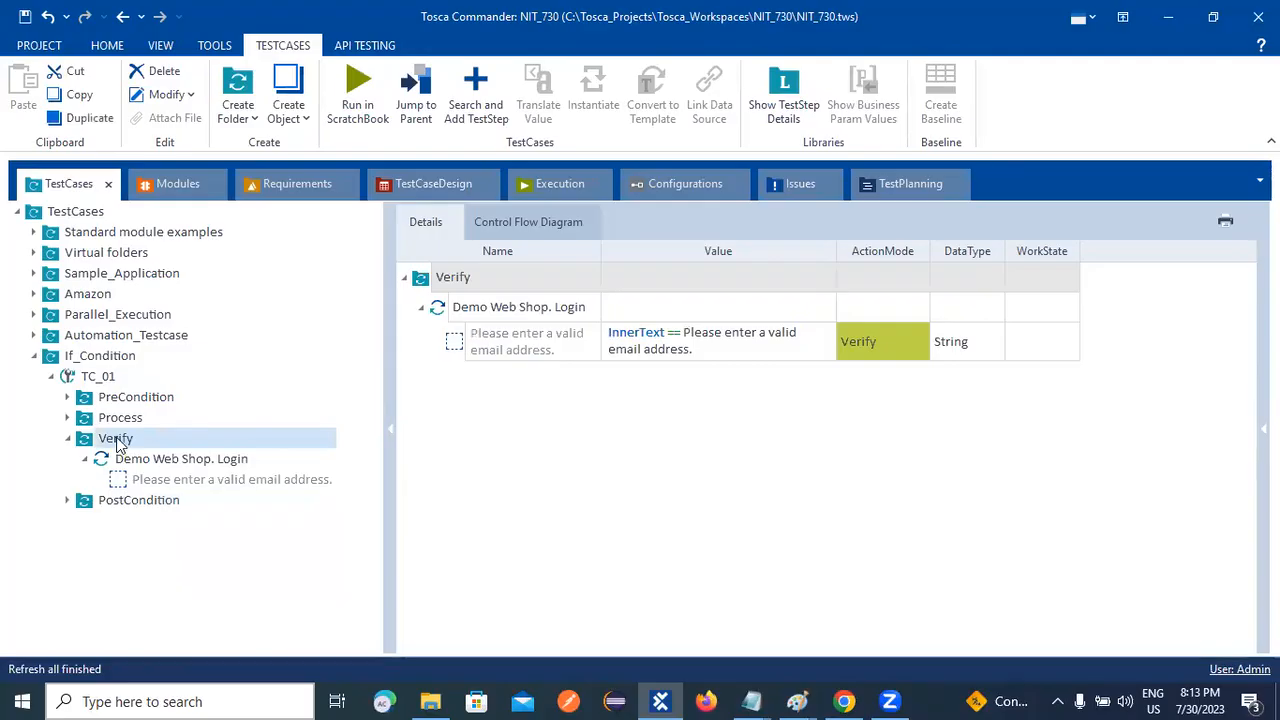
right_click(118, 438)
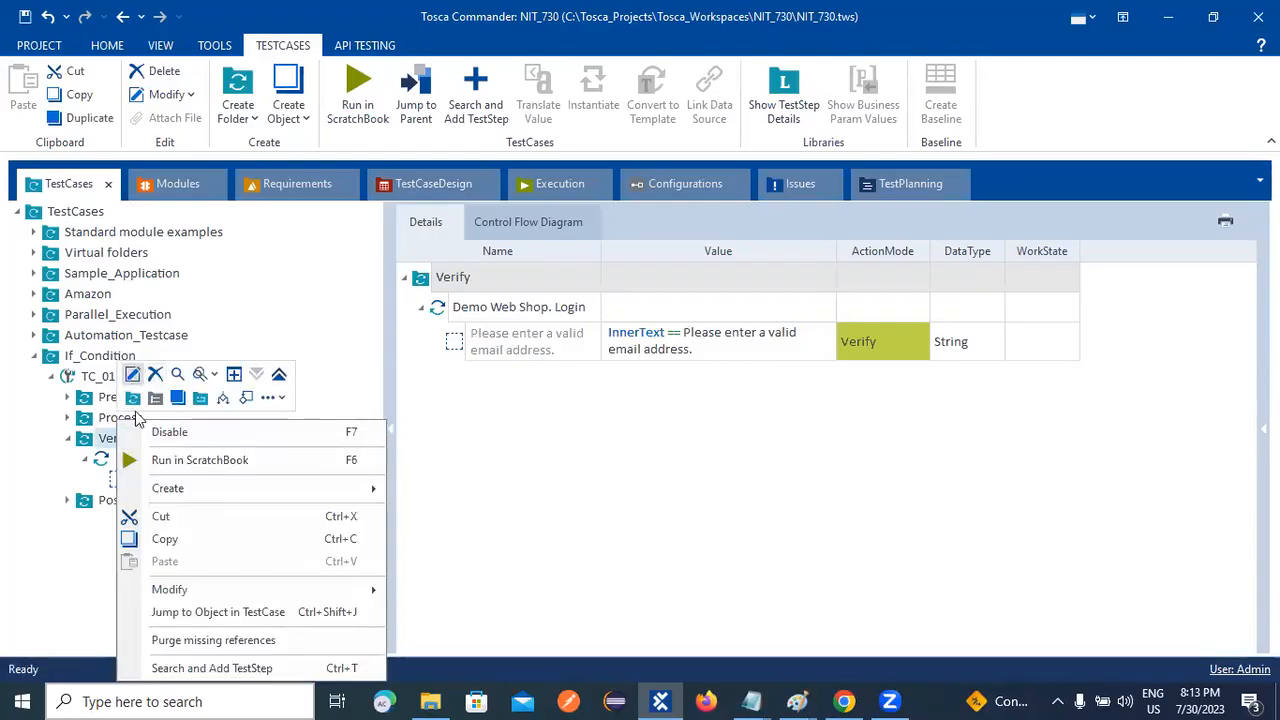
click(223, 398)
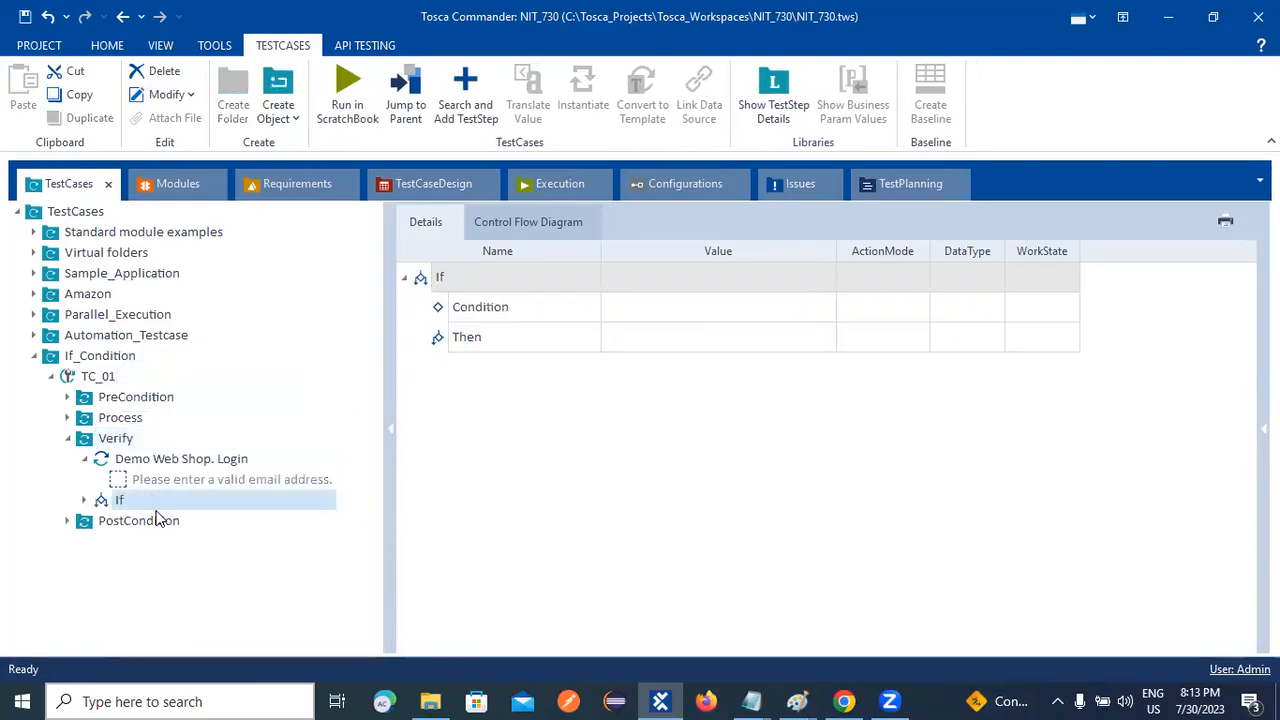
Step: Try to move the Demo Web Shop. Login step into the newly created If statement
drag(103, 459, 91, 500)
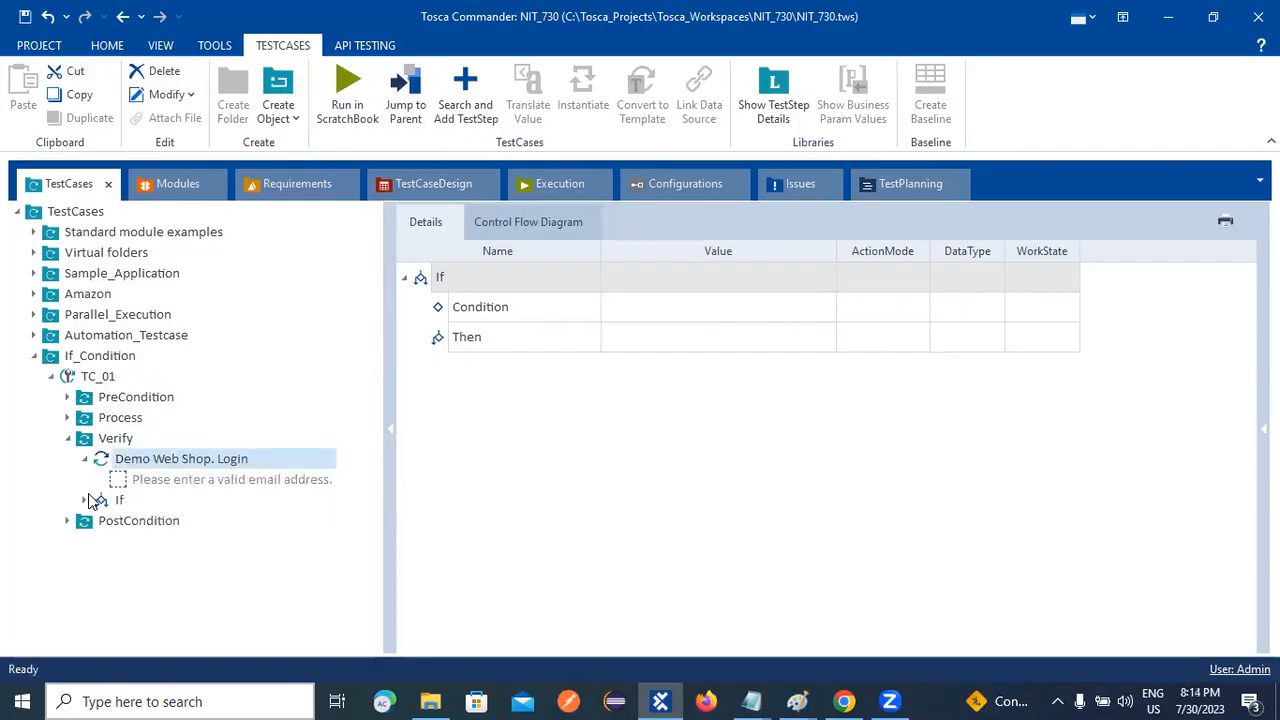
click(175, 189)
drag(440, 378, 82, 478)
Step: Copy the Demo Web Shop. Login step and try to paste it directly onto the If statement
right_click(152, 458)
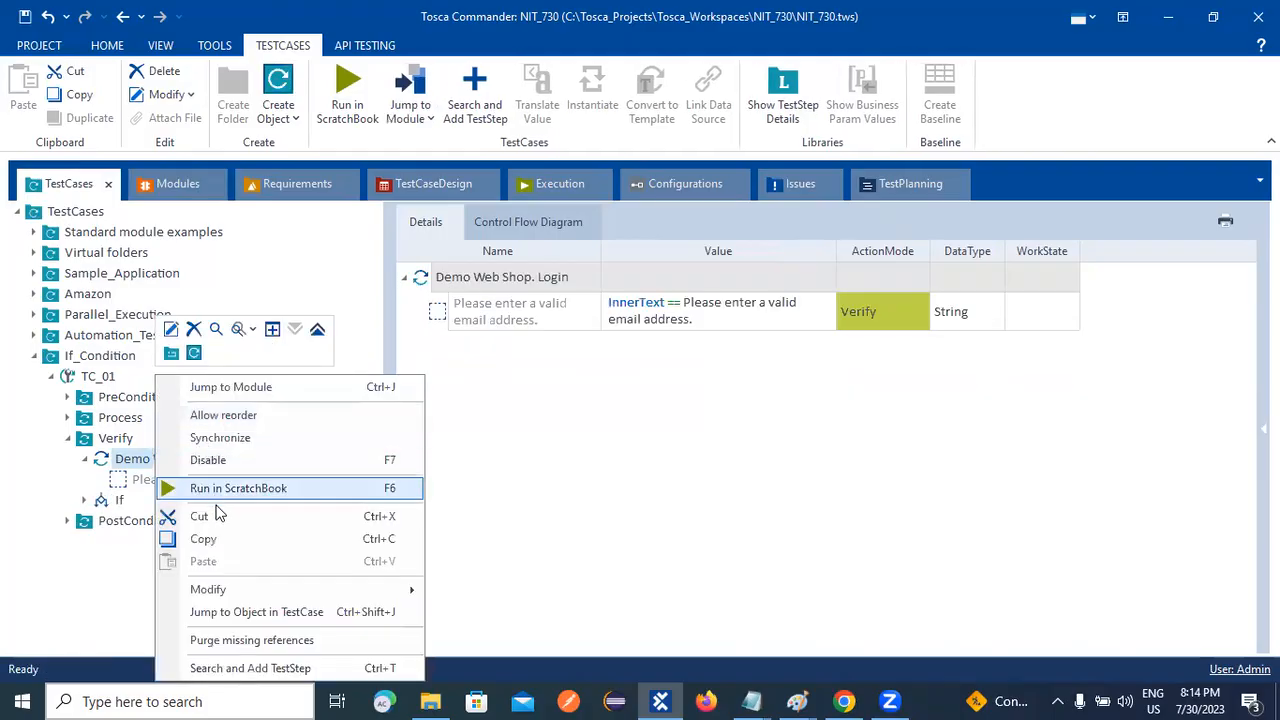
click(201, 539)
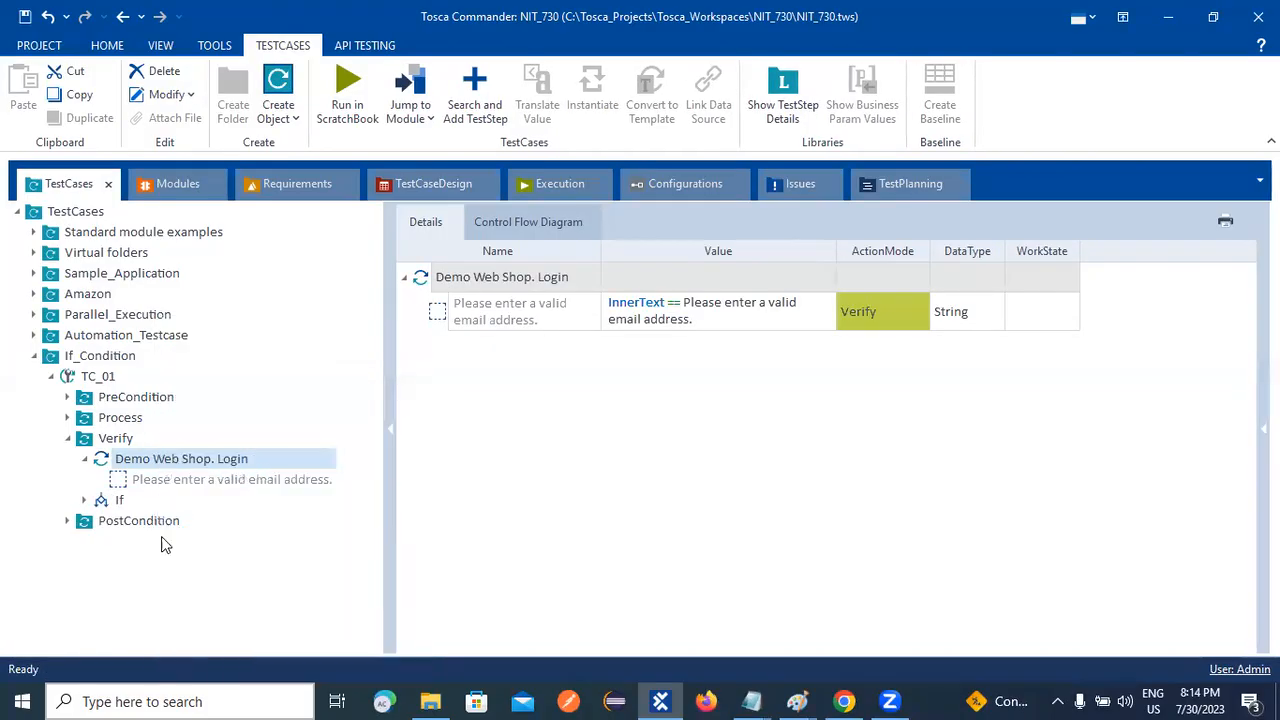
right_click(104, 505)
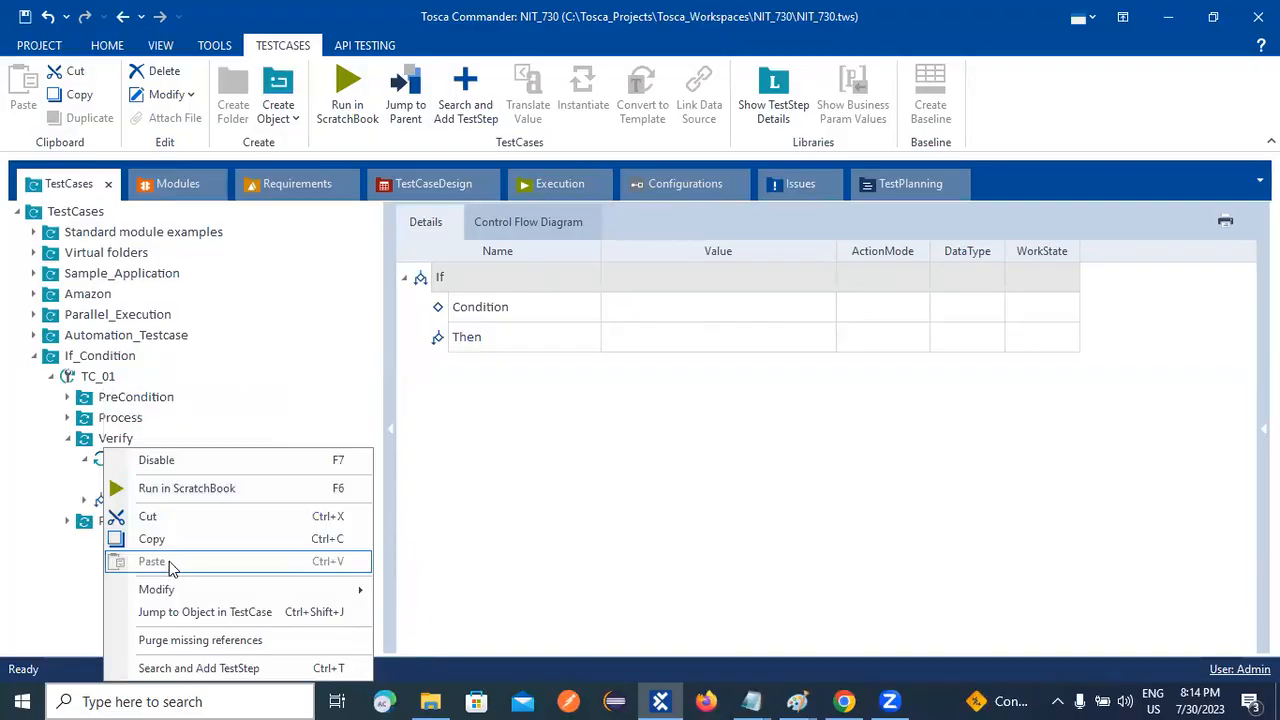
click(42, 577)
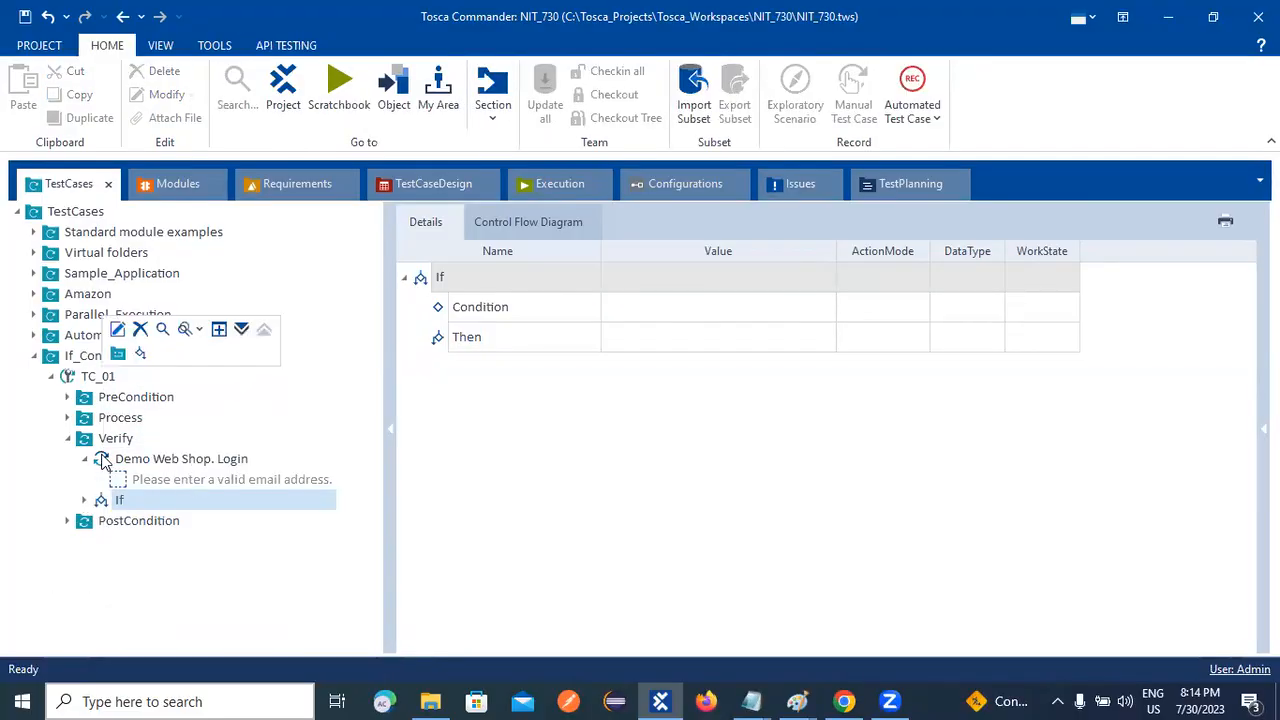
Step: Copy the Verify folder's Demo Web Shop. Login step and paste it into the If statement's Condition
right_click(102, 461)
click(153, 533)
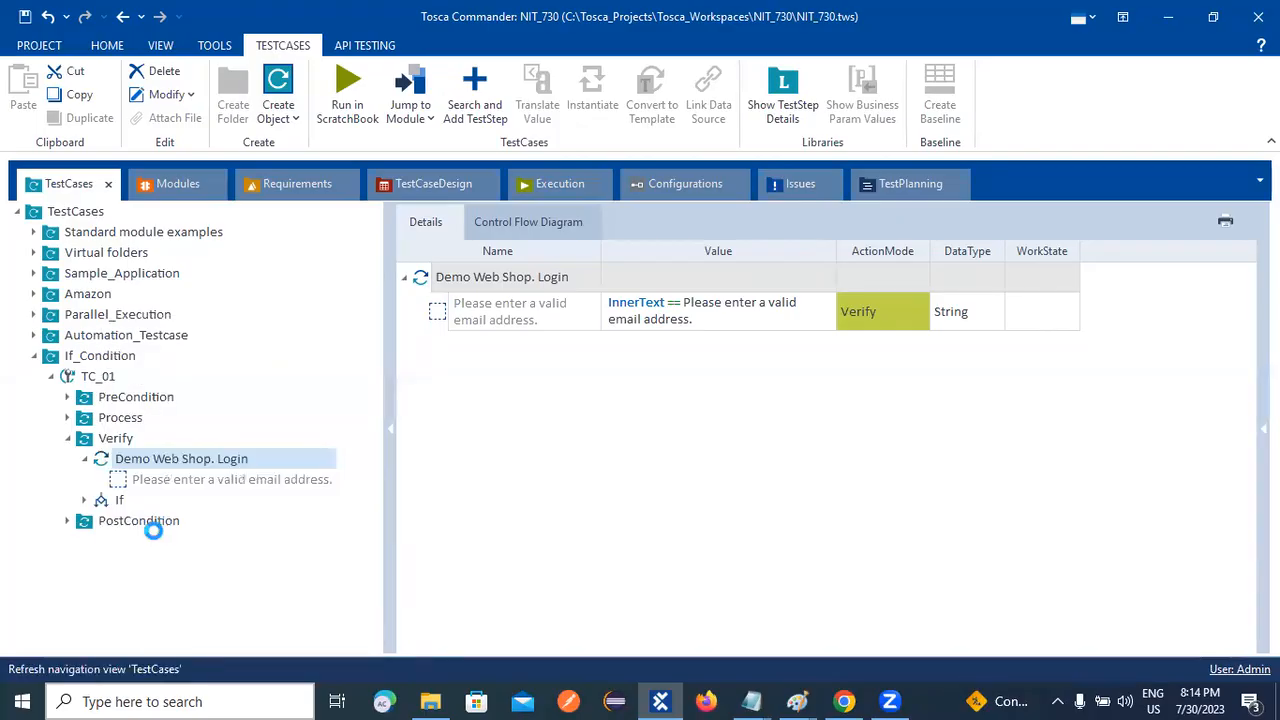
click(85, 500)
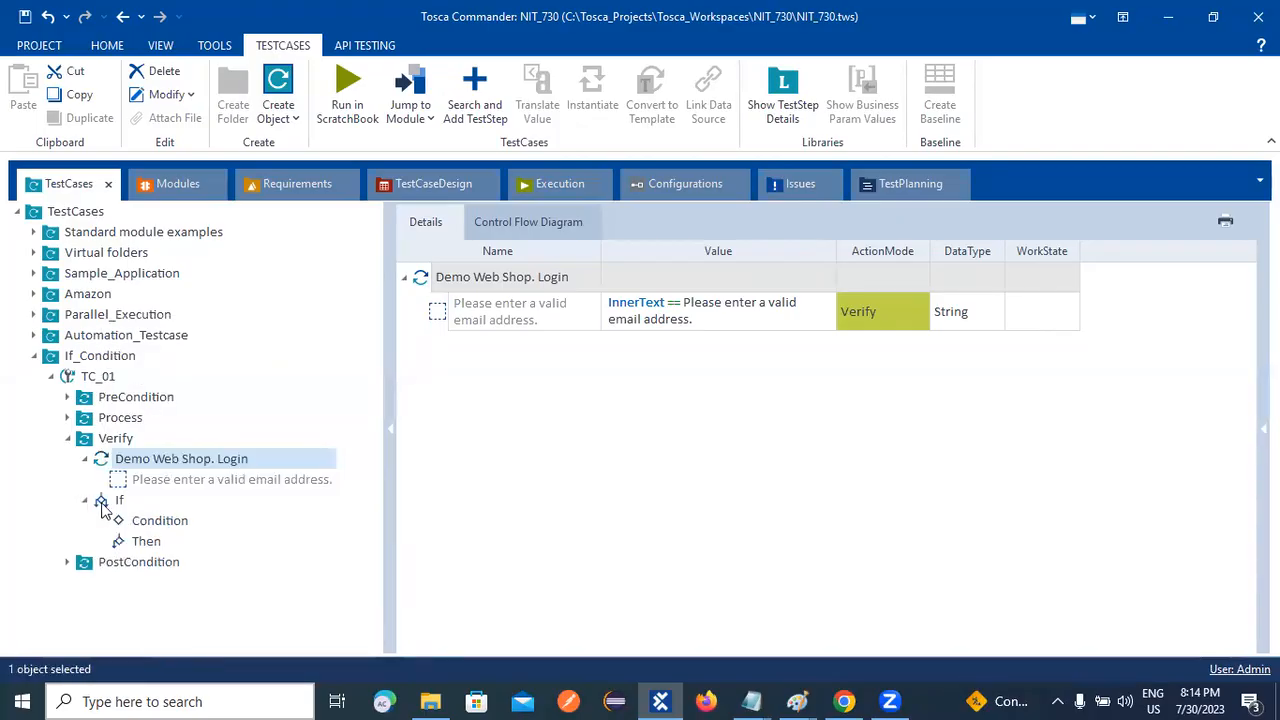
right_click(153, 527)
click(200, 560)
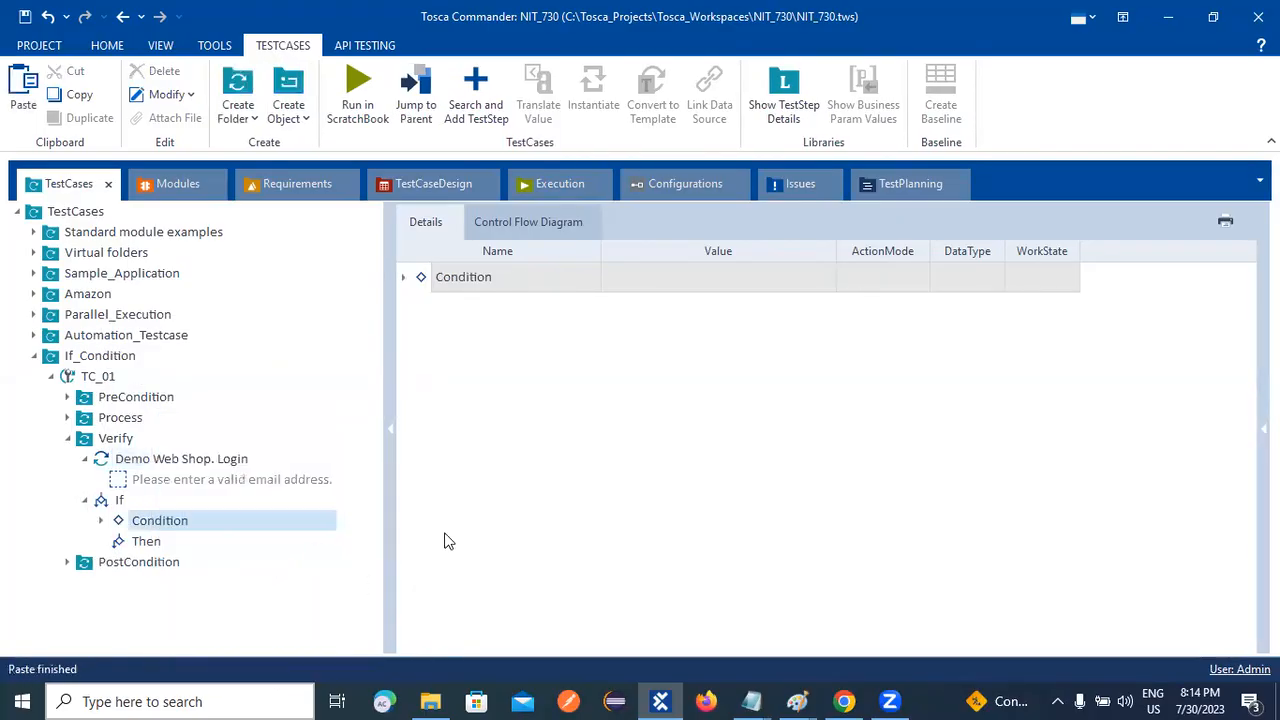
click(101, 520)
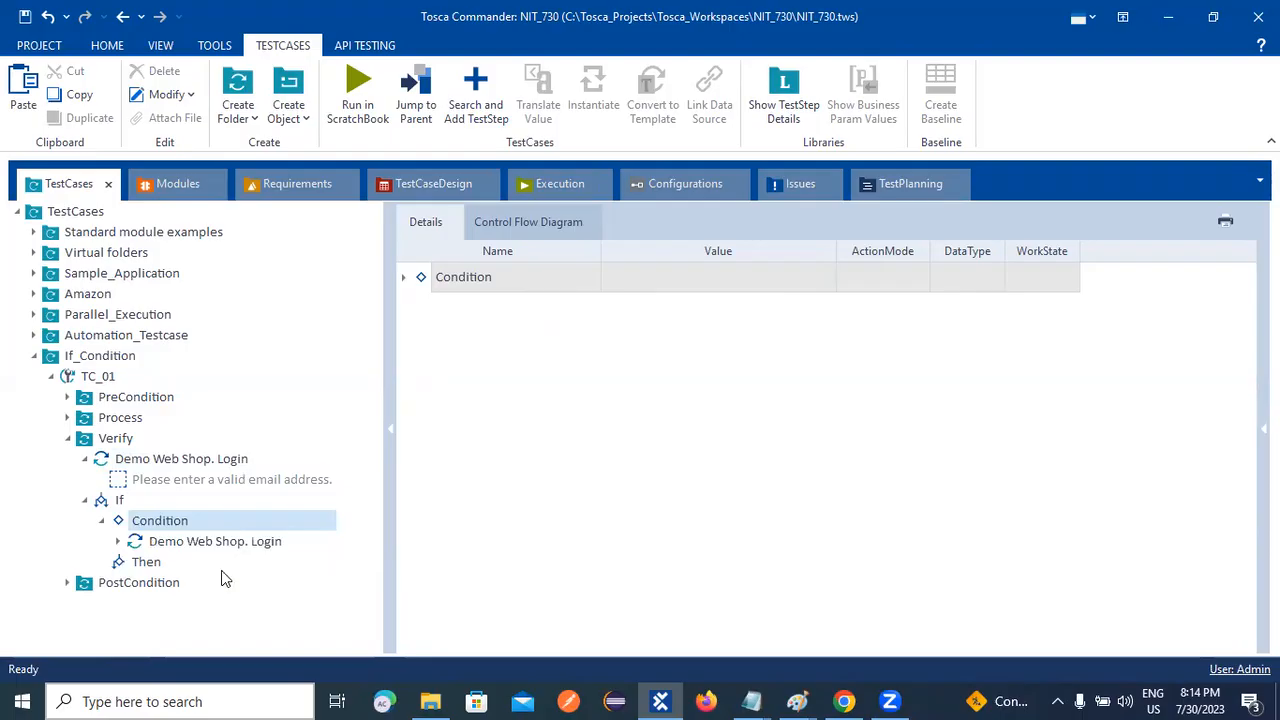
click(101, 520)
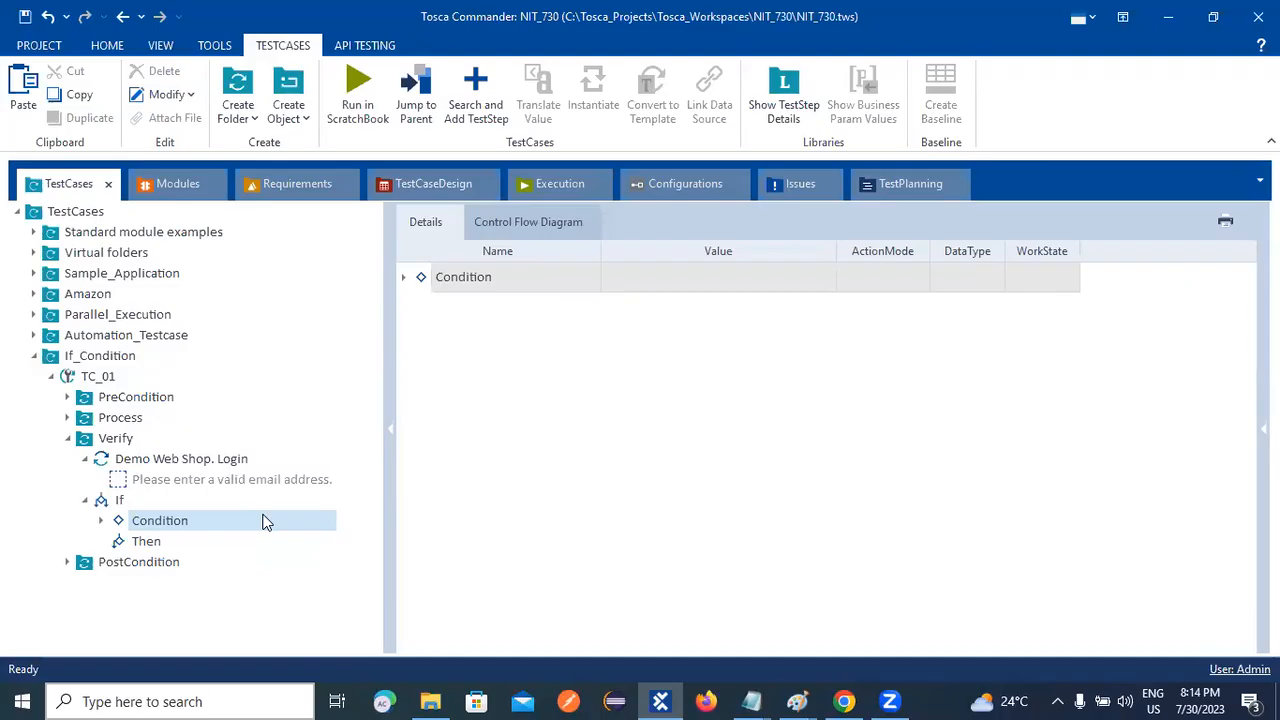
Step: Rename the Demo Web Shop. Login step directly under the Verify folder as VerifyText
right_click(210, 462)
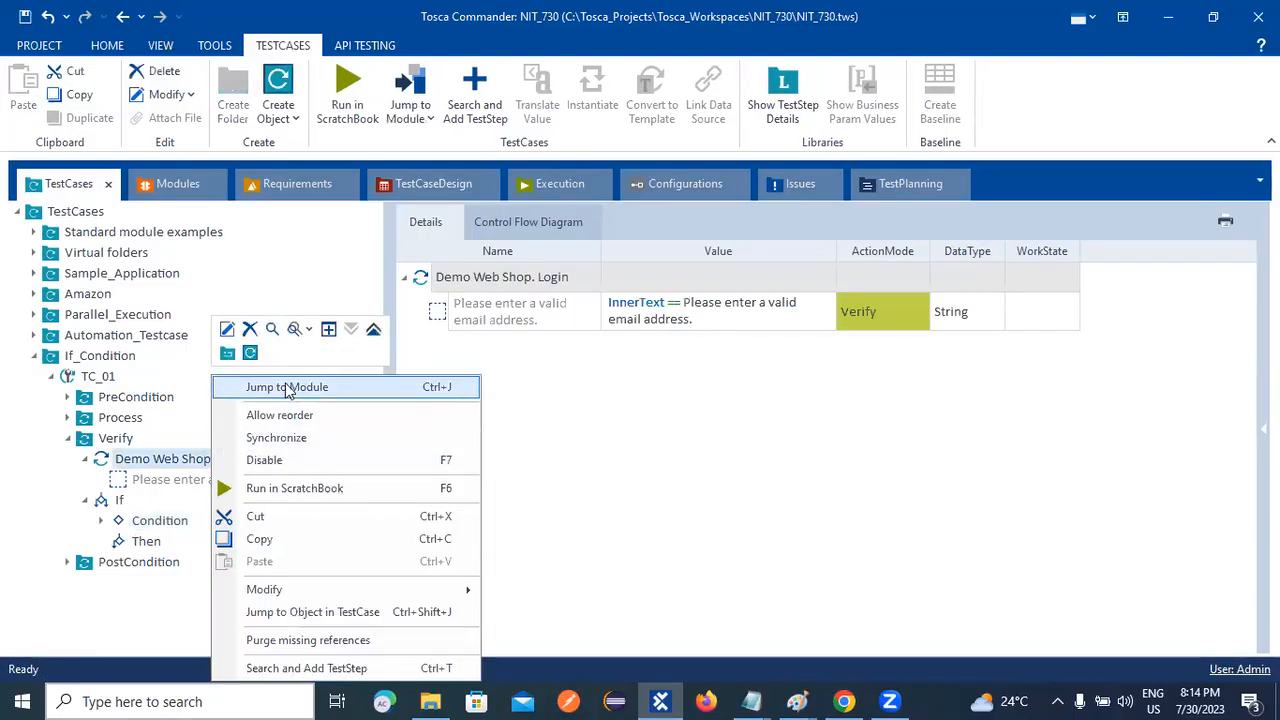
click(228, 329)
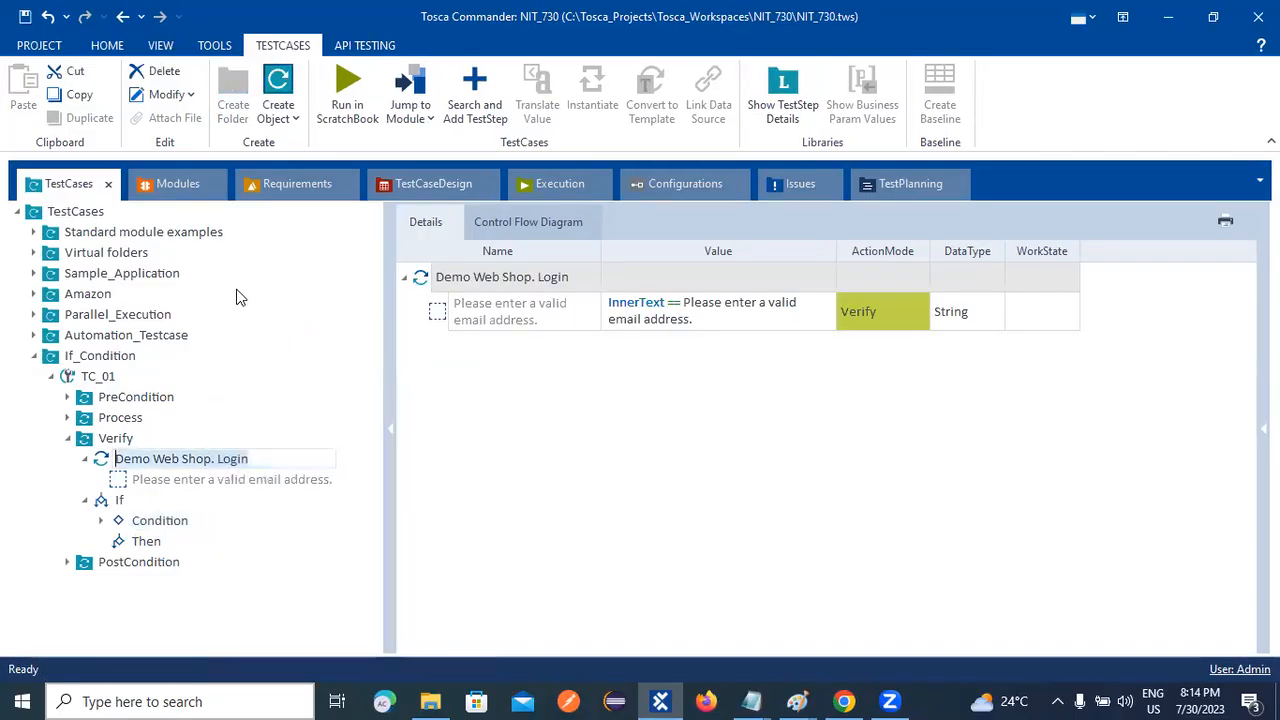
text(Veri)
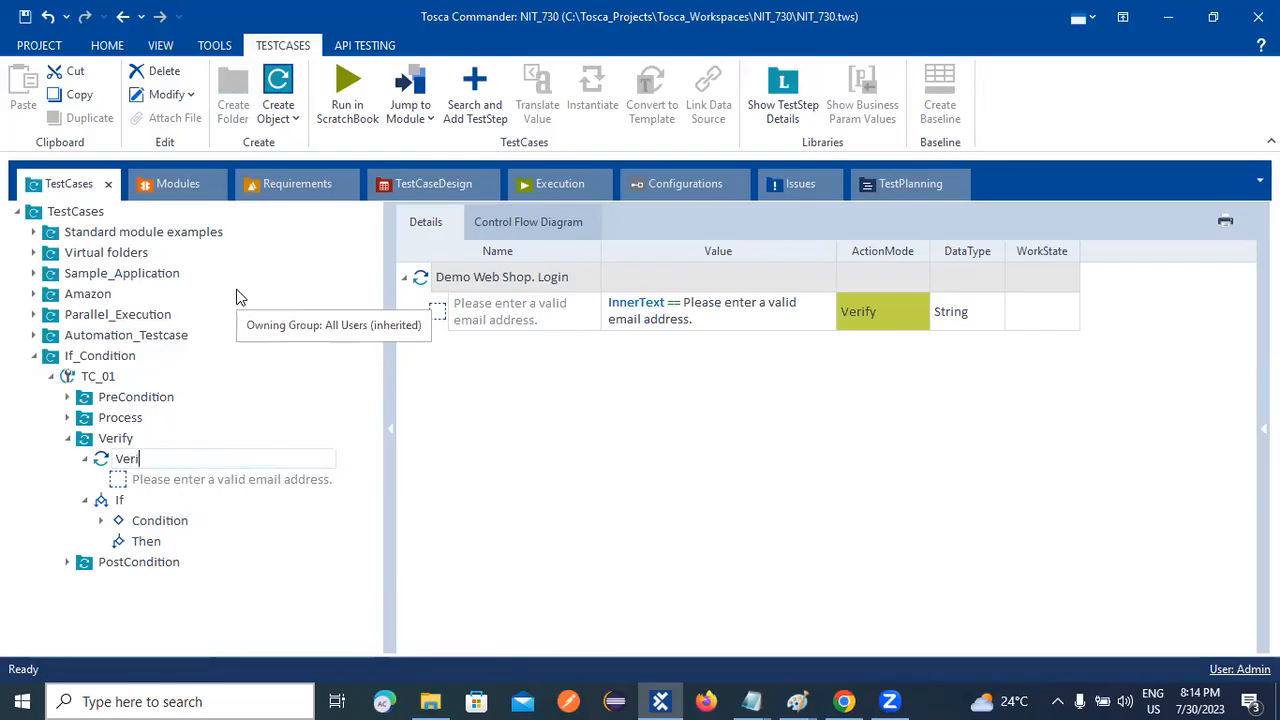
text(fy)
key(BackSpace)
text(Text)
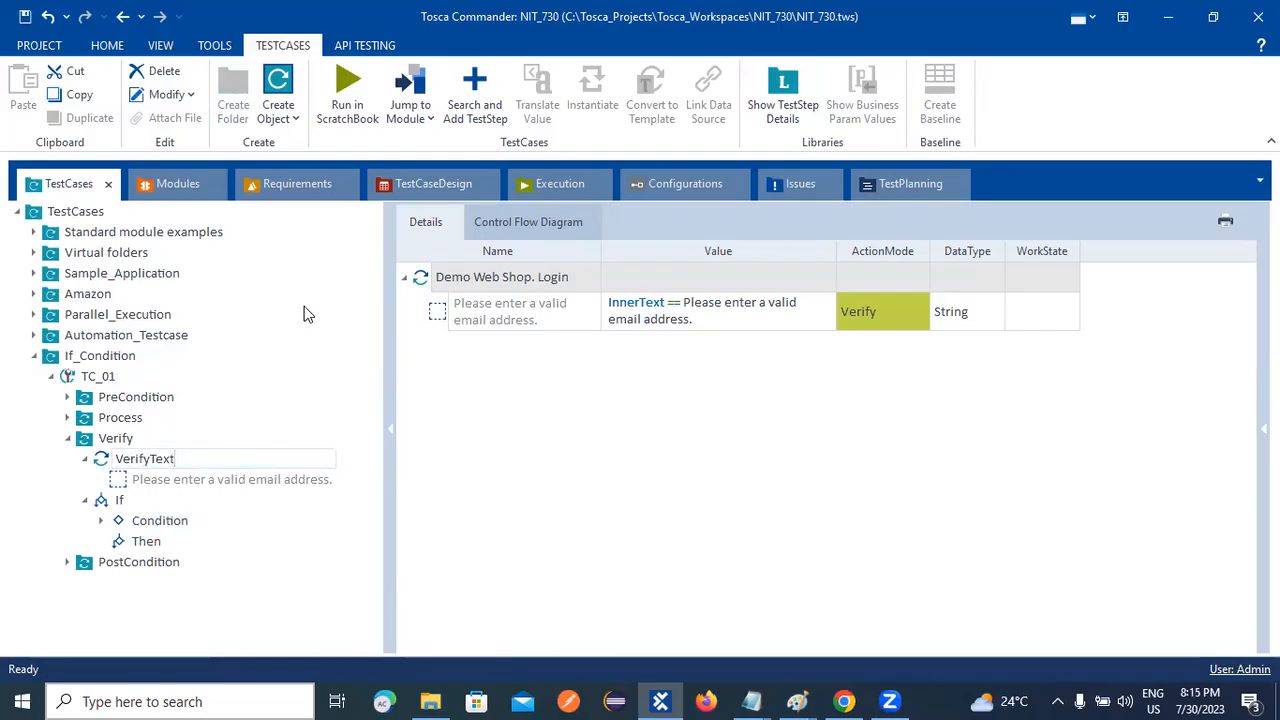
click(17, 459)
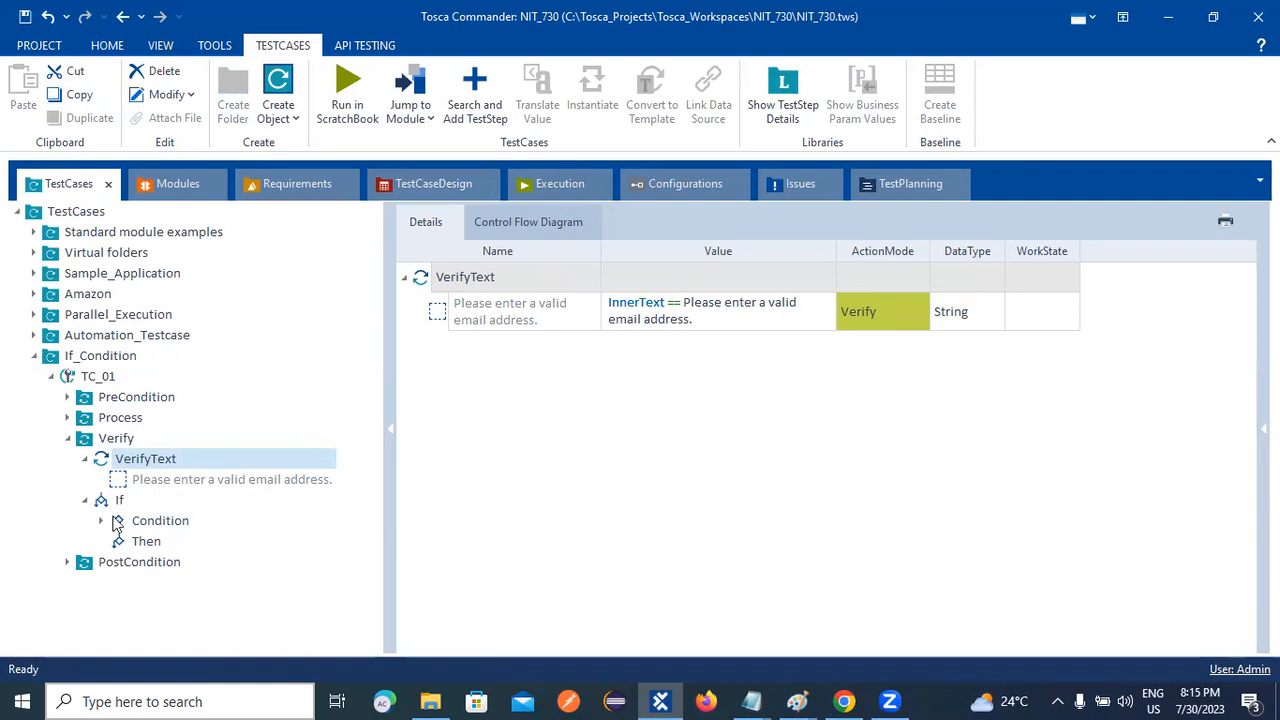
Step: Copy the name VerifyText and use it to rename the Demo Web Shop. Login step inside the Condition
right_click(147, 464)
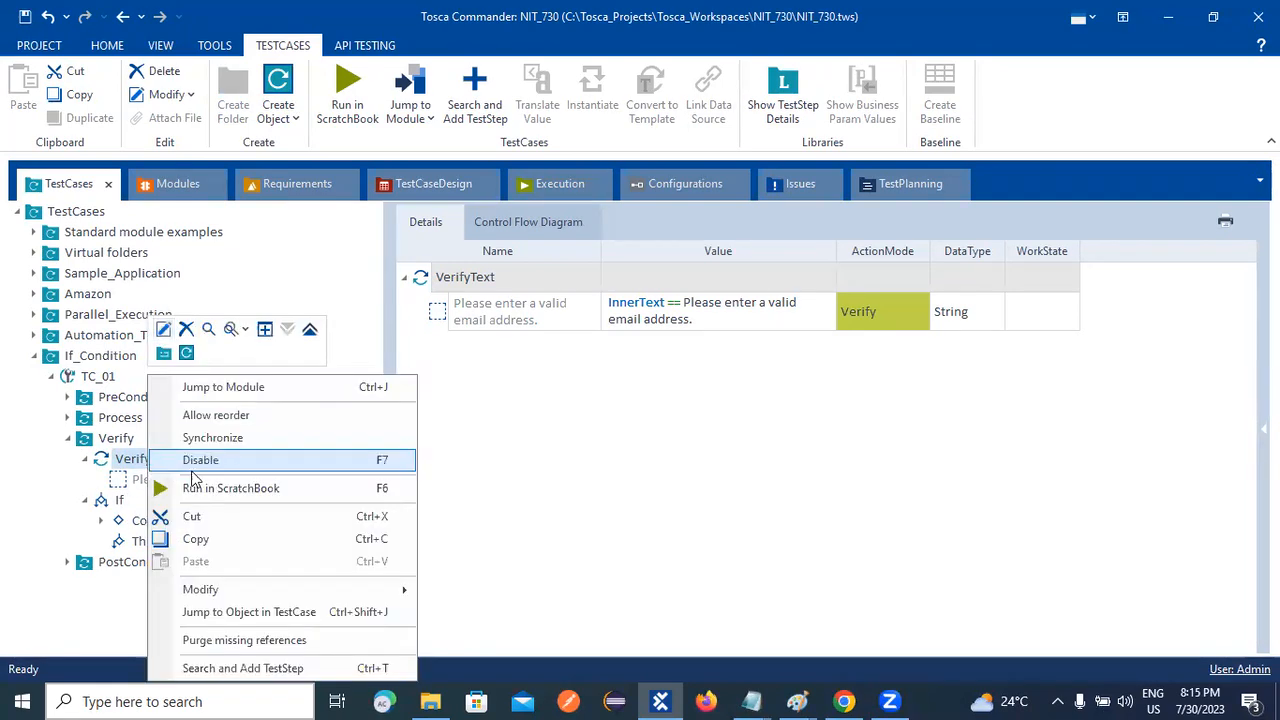
click(164, 330)
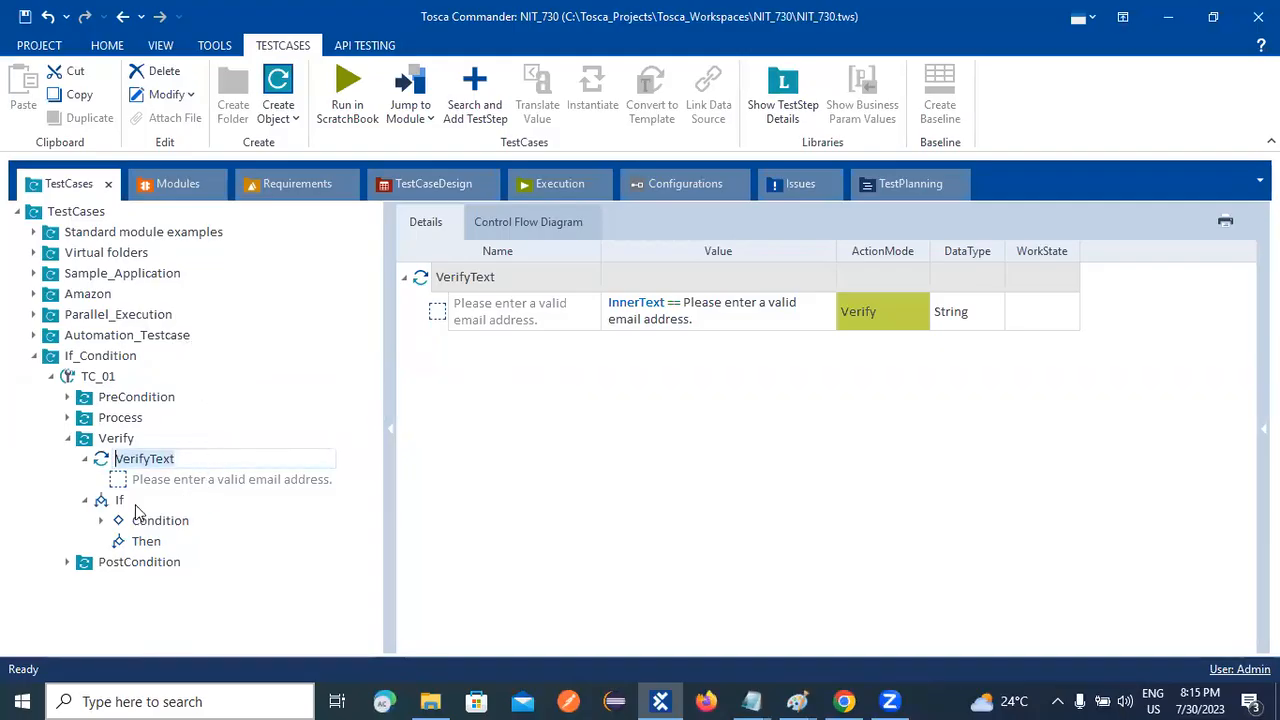
click(101, 520)
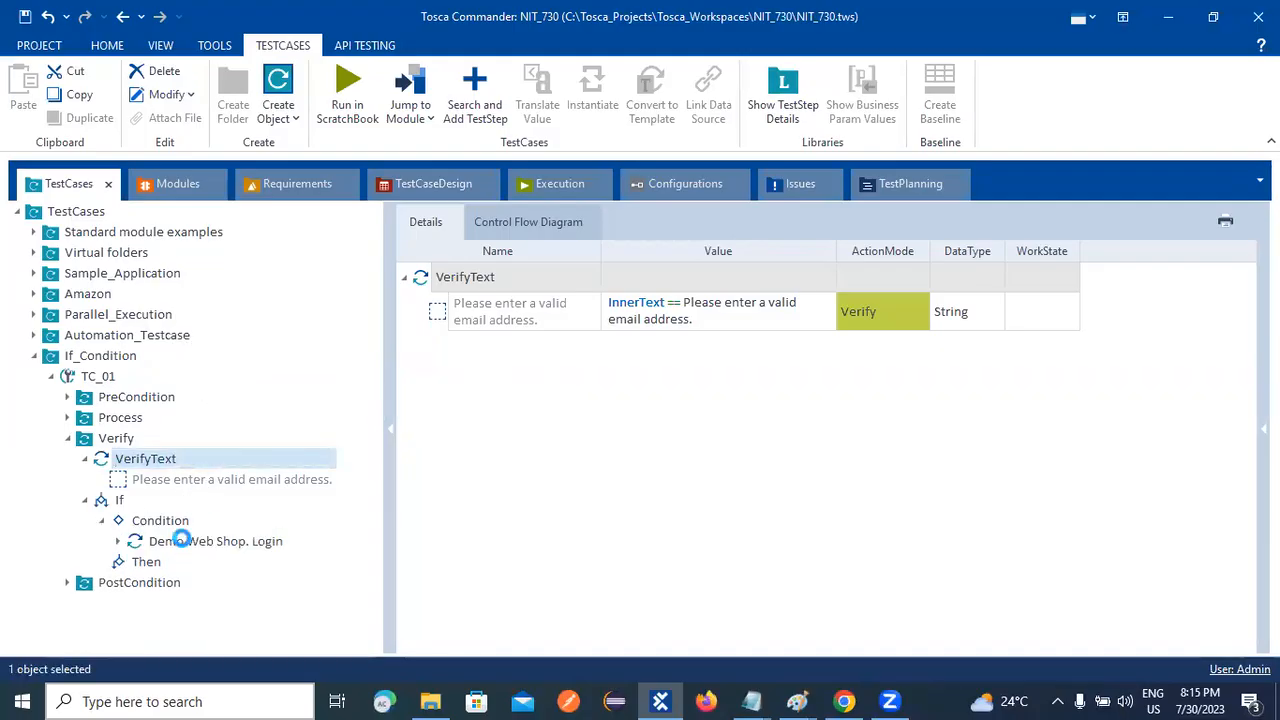
right_click(185, 543)
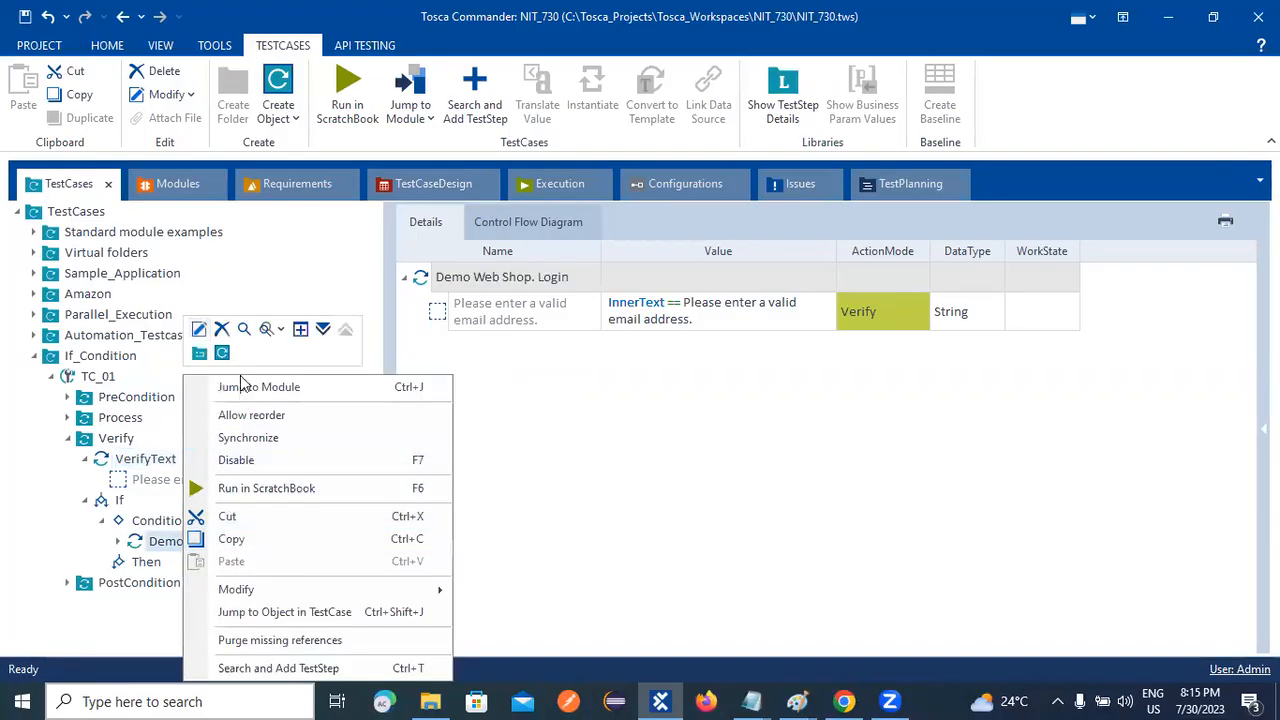
click(199, 330)
key(ctrl+v)
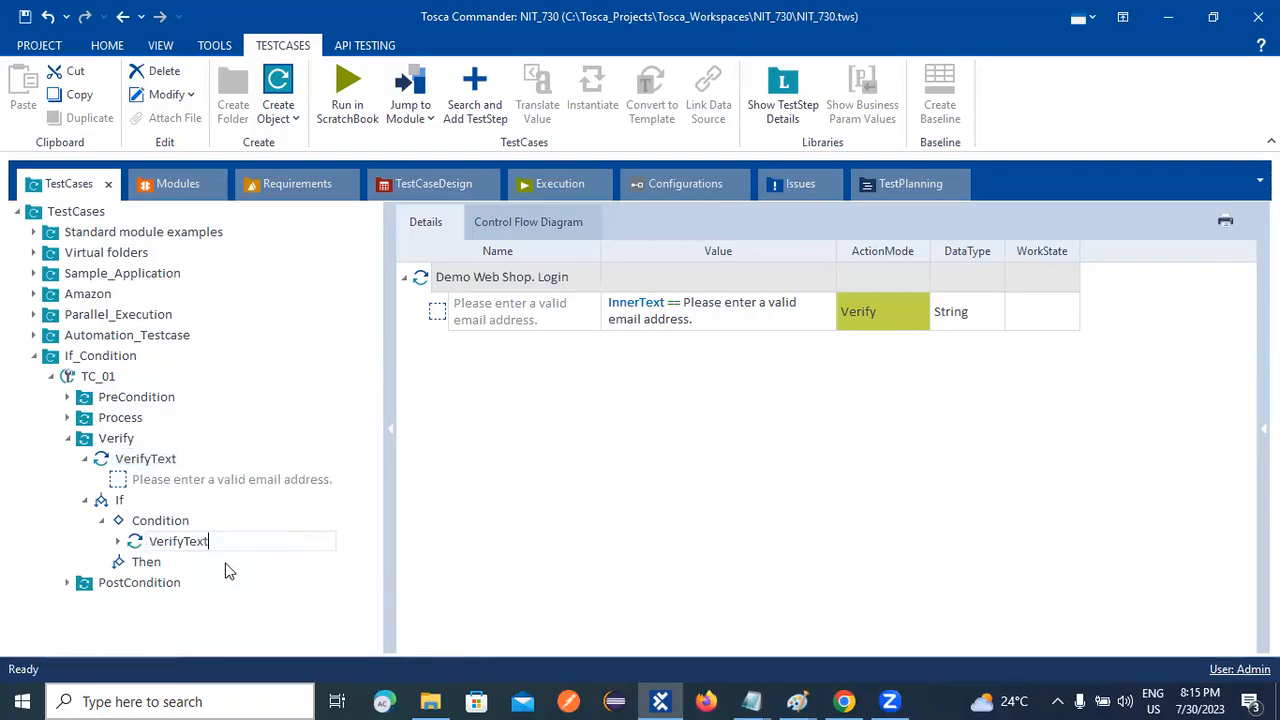
Step: Delete the original VerifyText step that sits directly under the Verify folder, outside the If statement
right_click(165, 462)
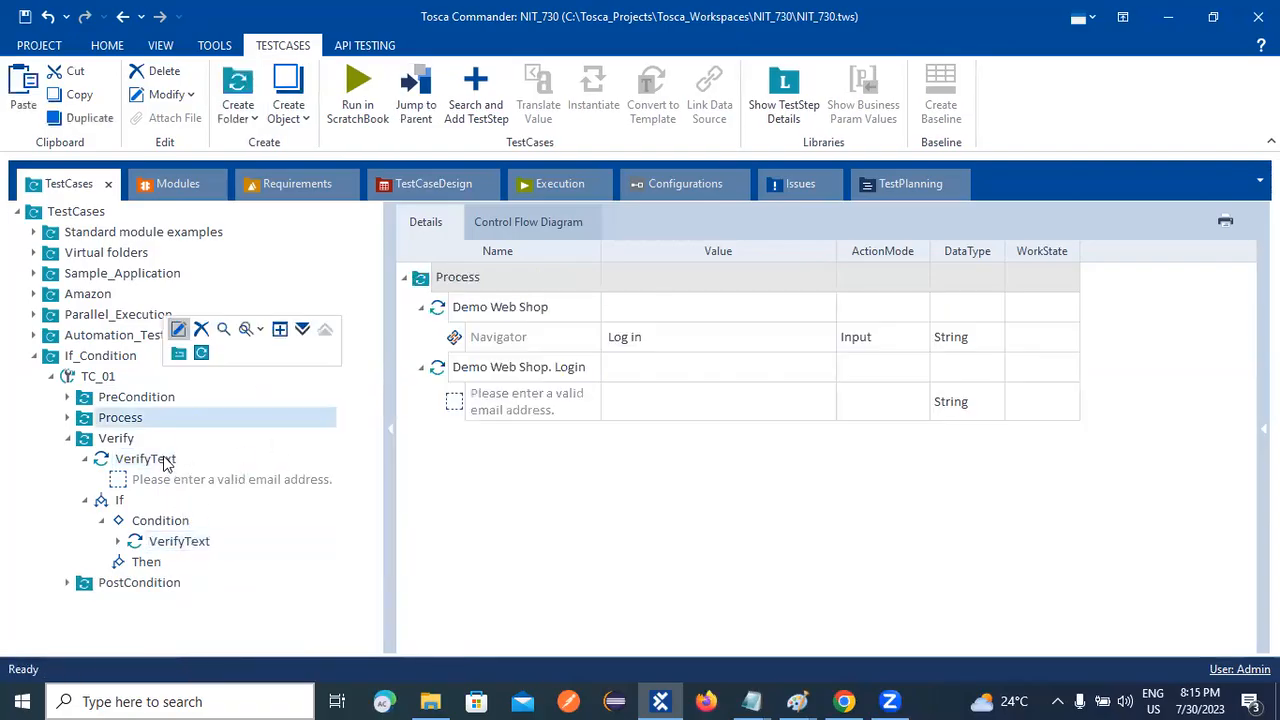
click(201, 330)
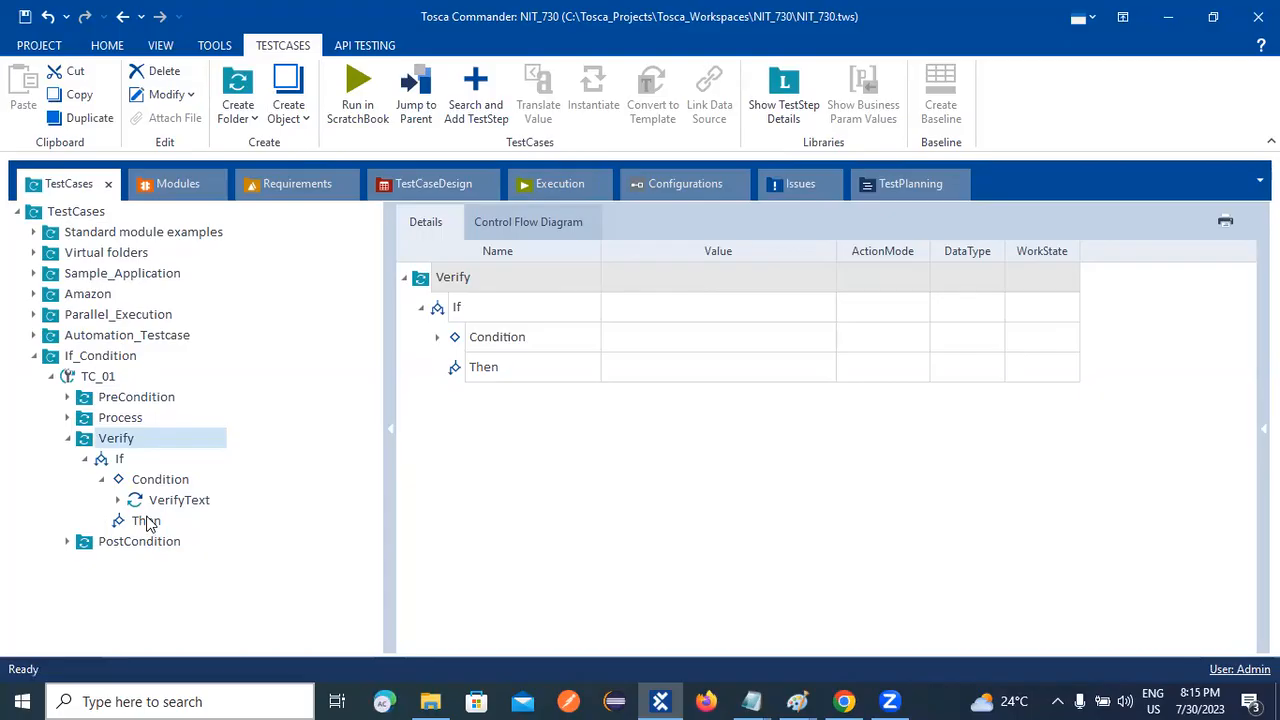
Step: Copy the VerifyText step from the Condition and paste it into the If statement's Then branch
right_click(148, 522)
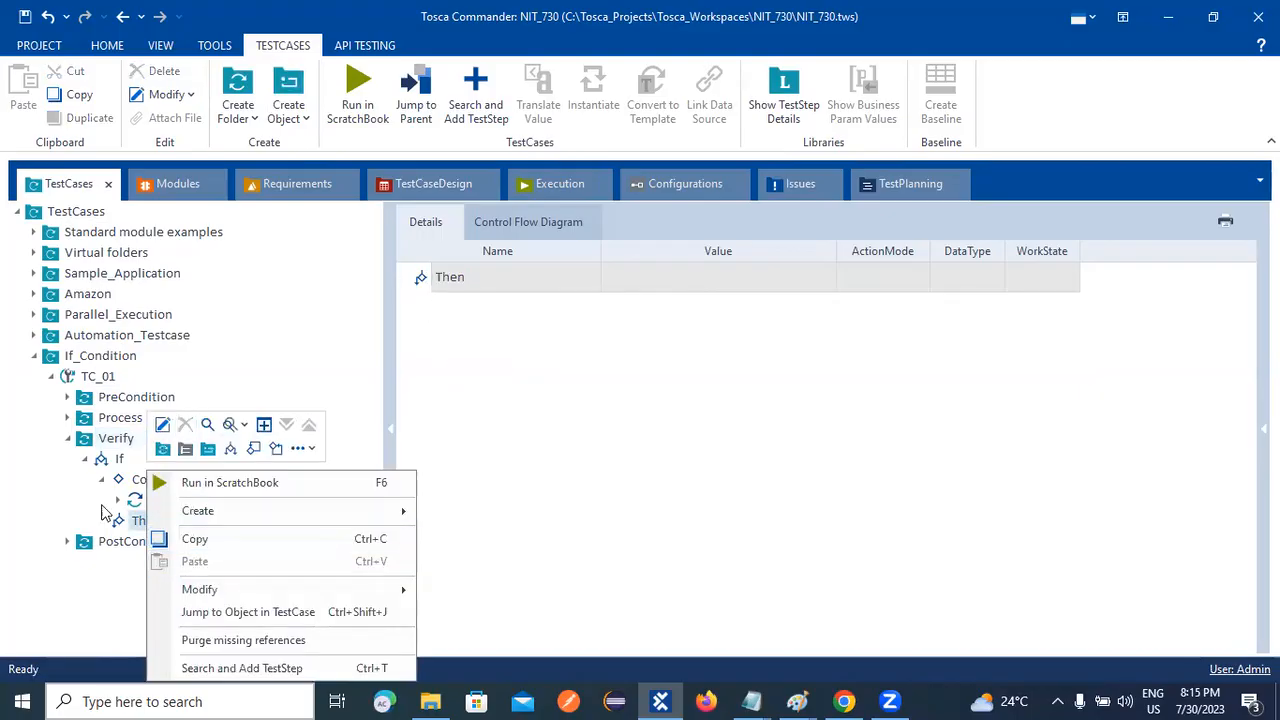
click(137, 521)
right_click(176, 500)
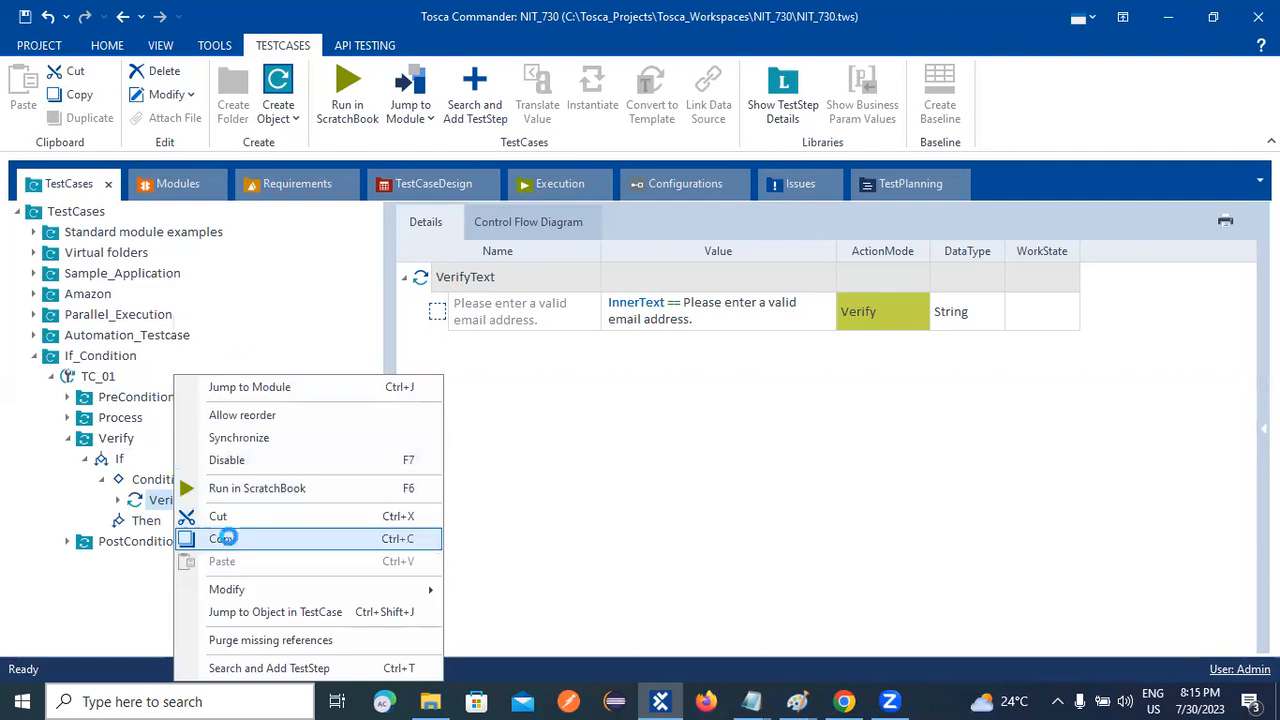
click(222, 539)
right_click(140, 521)
click(200, 560)
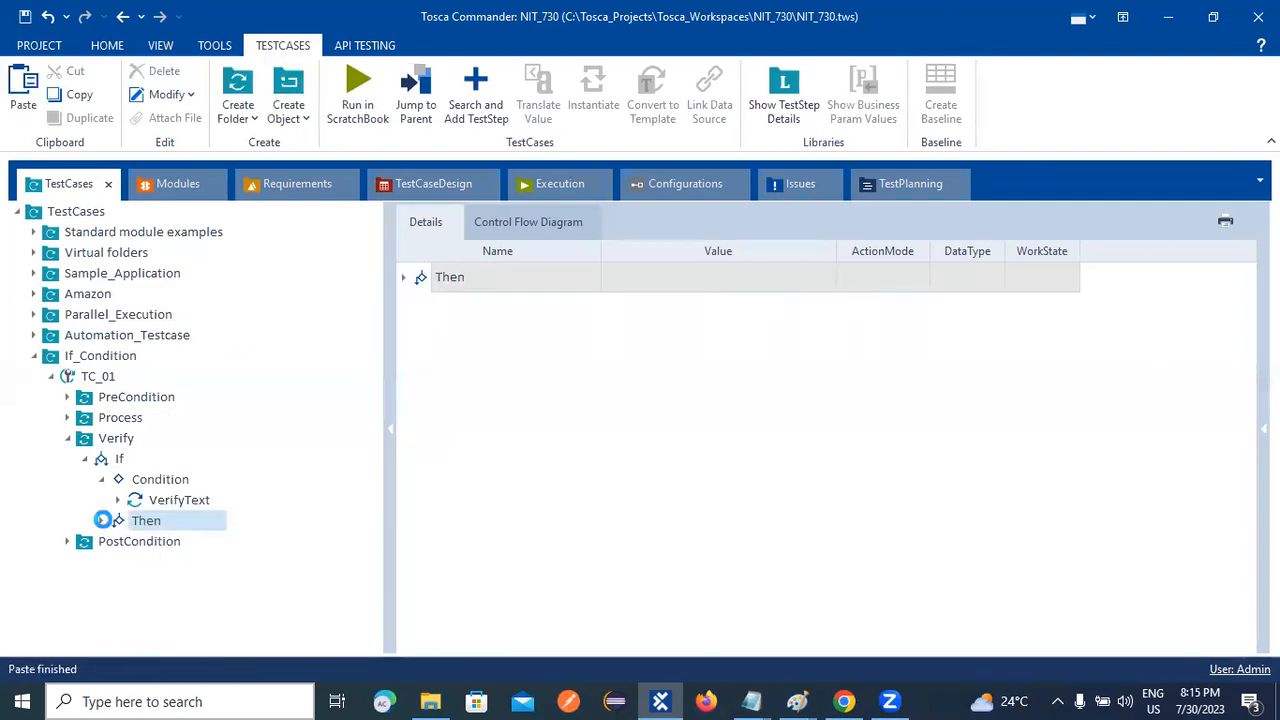
Step: Rename the VerifyText step inside the If statement's Then branch to DemoWebShop
click(101, 521)
right_click(198, 541)
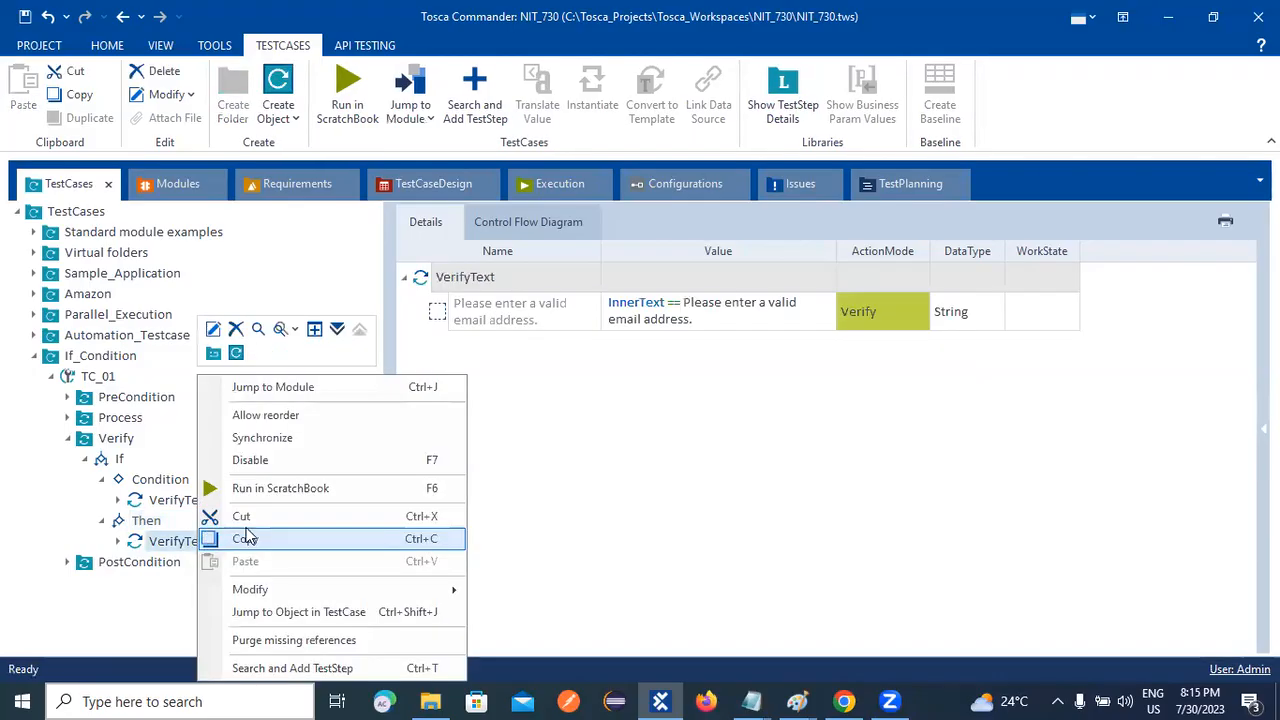
click(213, 329)
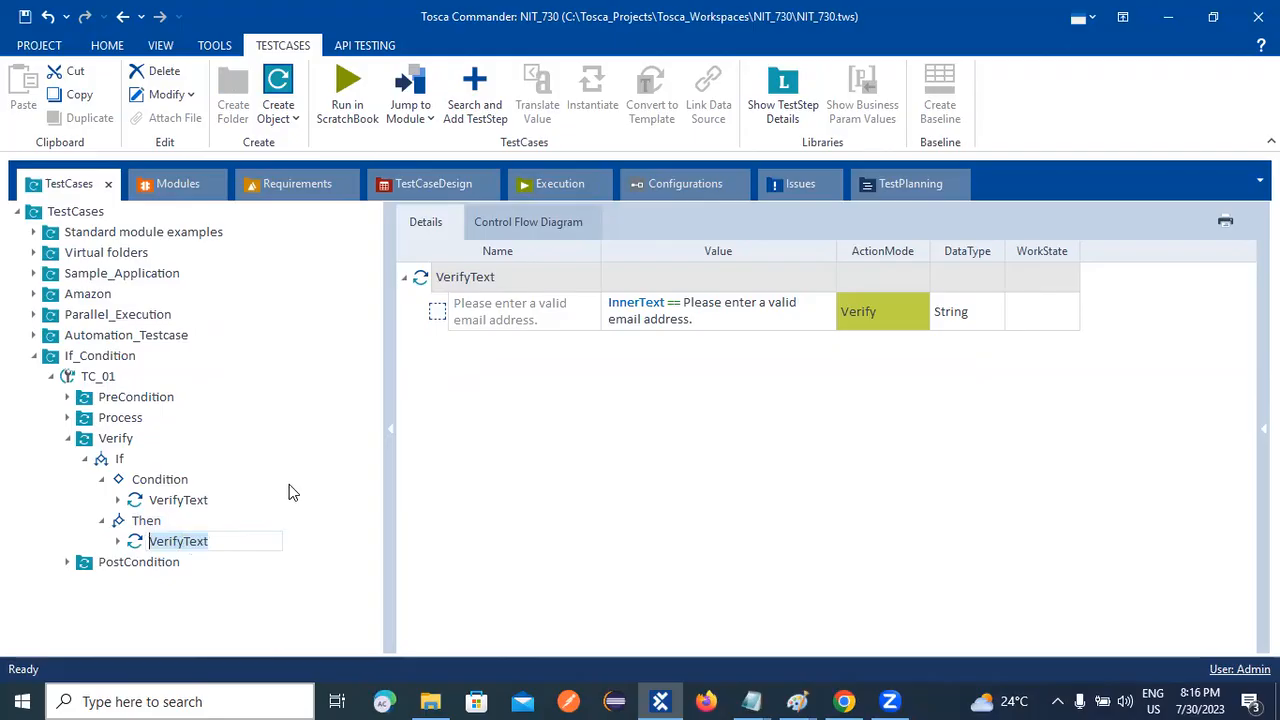
text(Demo)
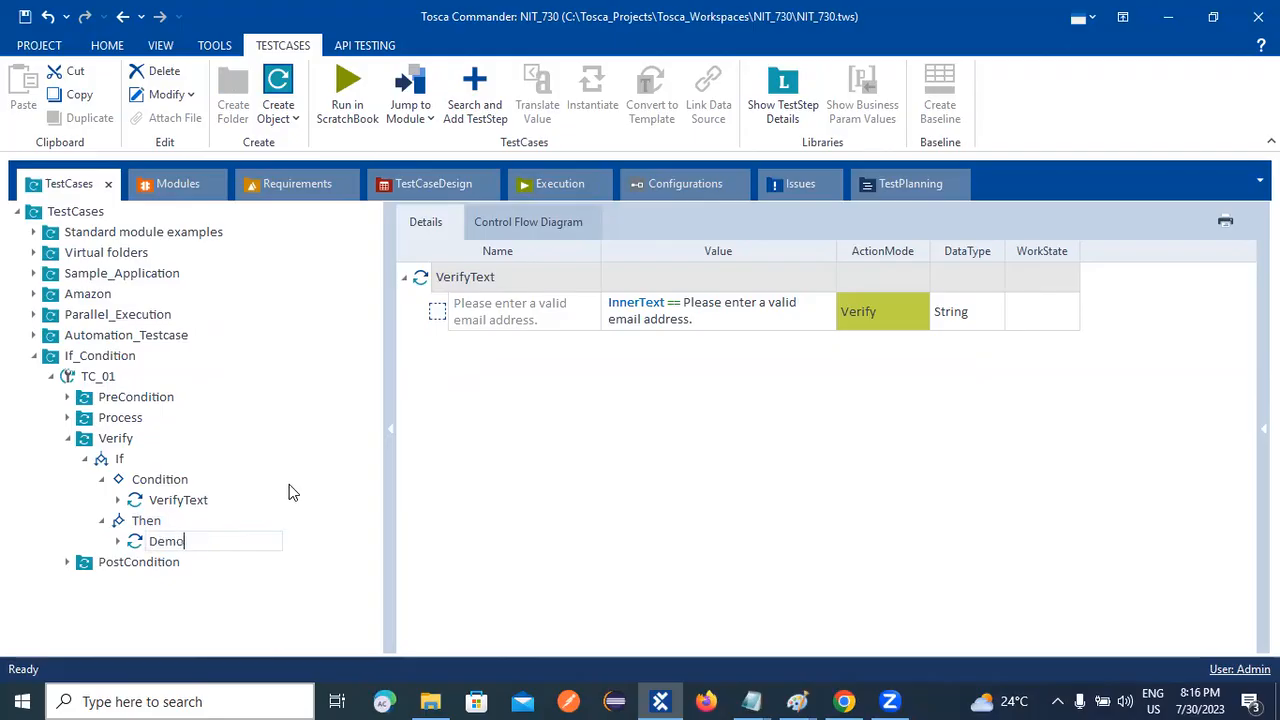
text(WebShop)
key(Return)
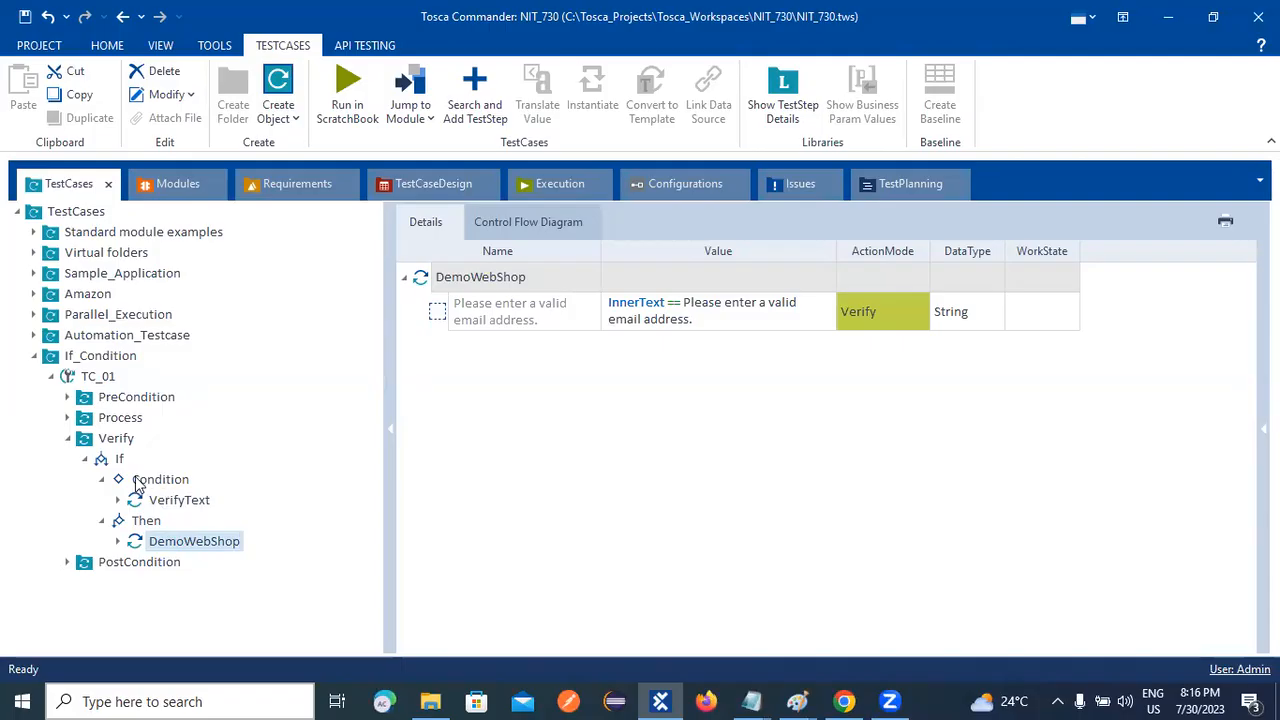
Step: Change the property checked on the email error message in the Condition's VerifyText step to Exists
click(102, 480)
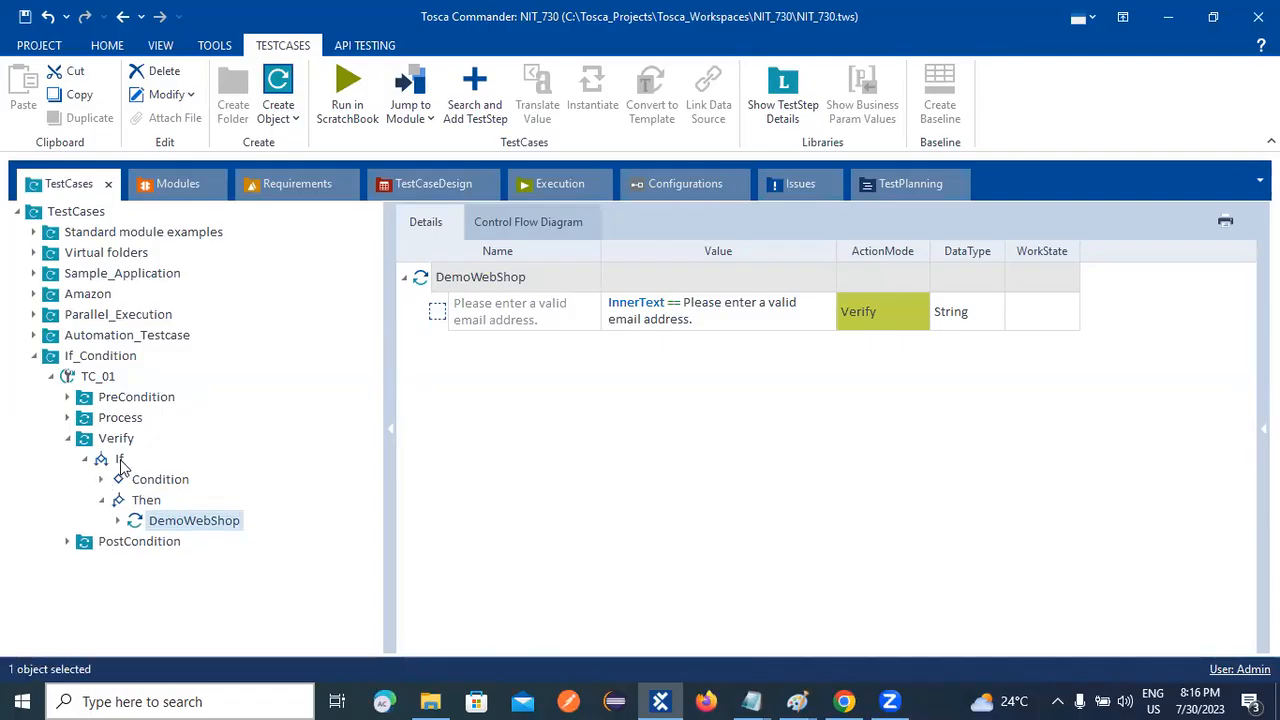
click(172, 483)
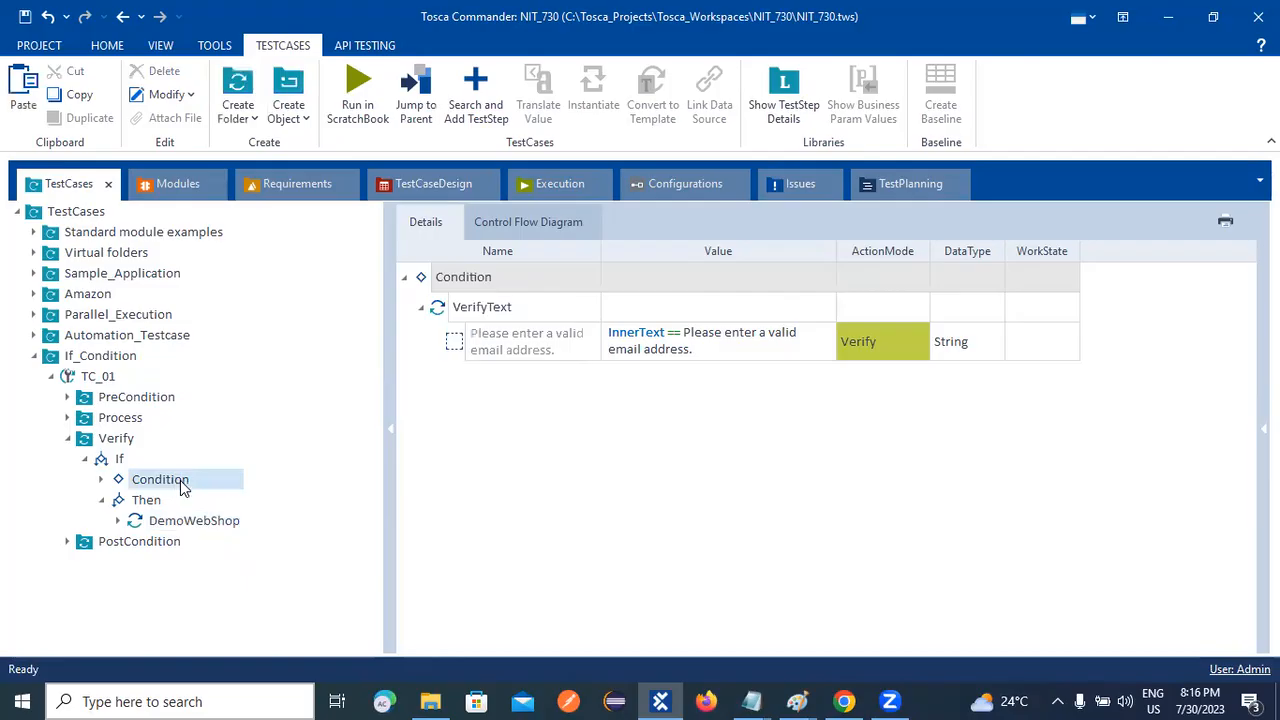
click(176, 522)
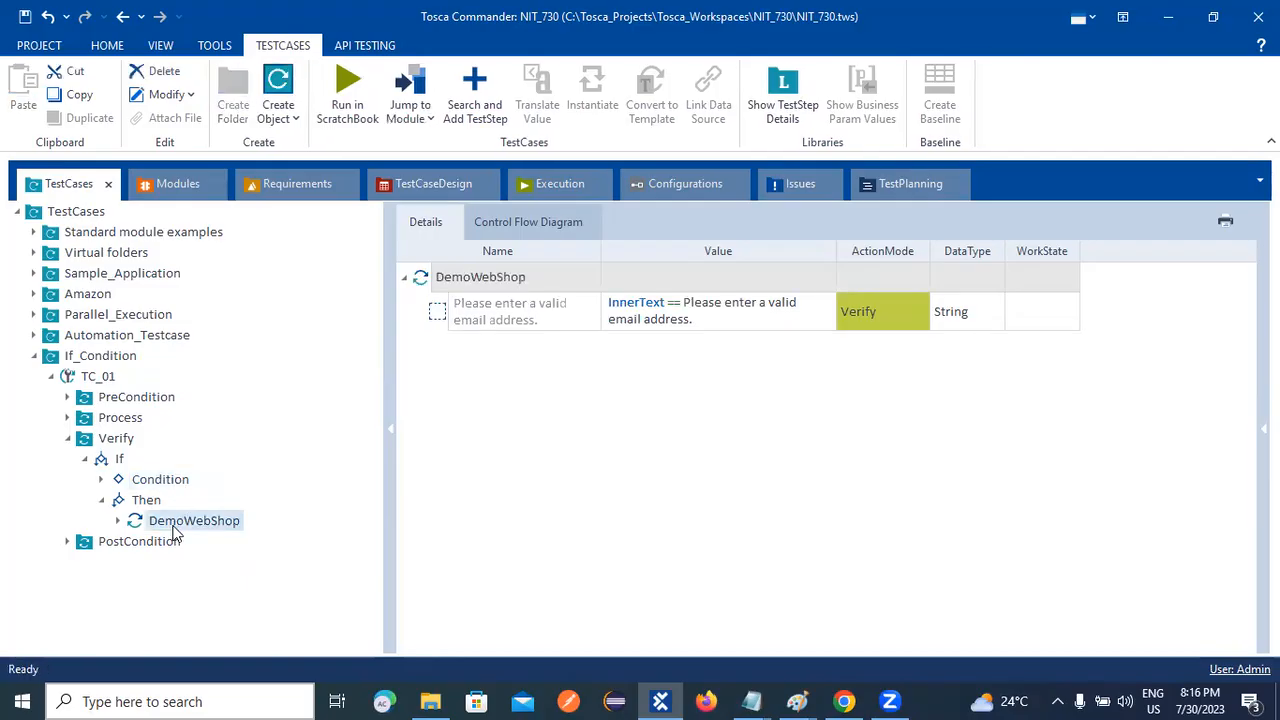
click(168, 481)
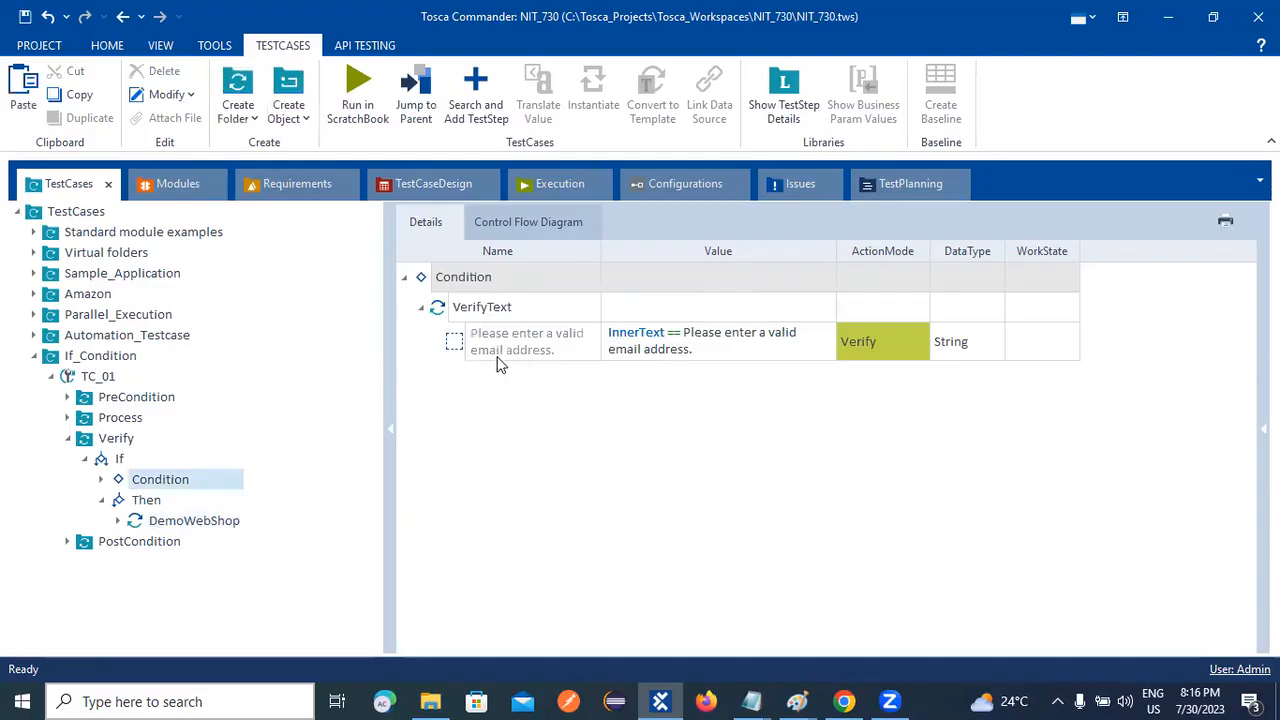
click(590, 355)
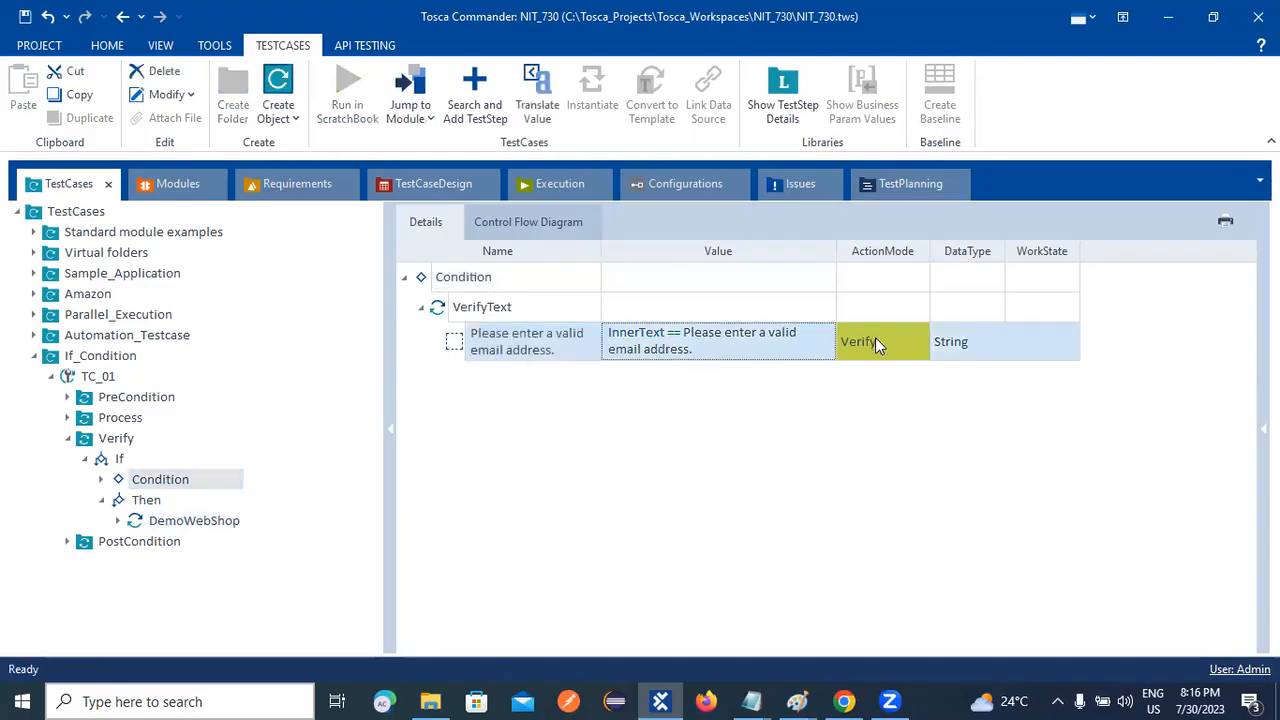
click(660, 348)
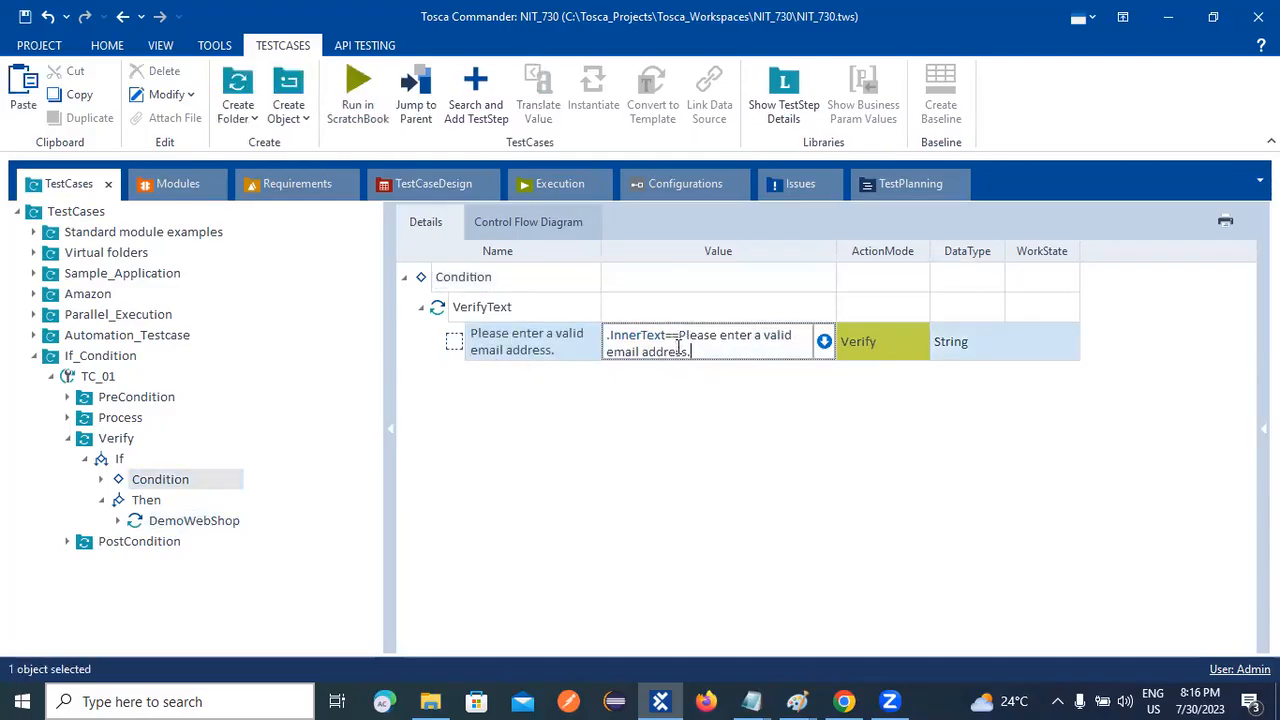
click(824, 341)
click(718, 370)
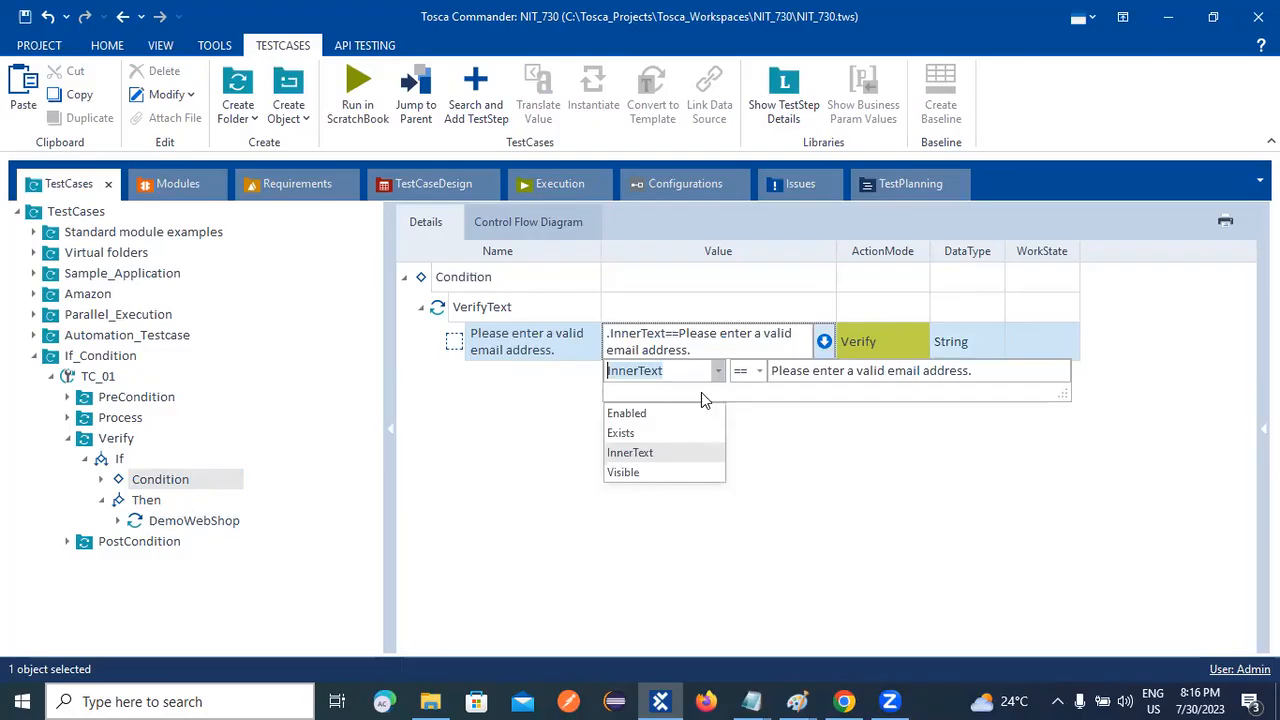
click(620, 436)
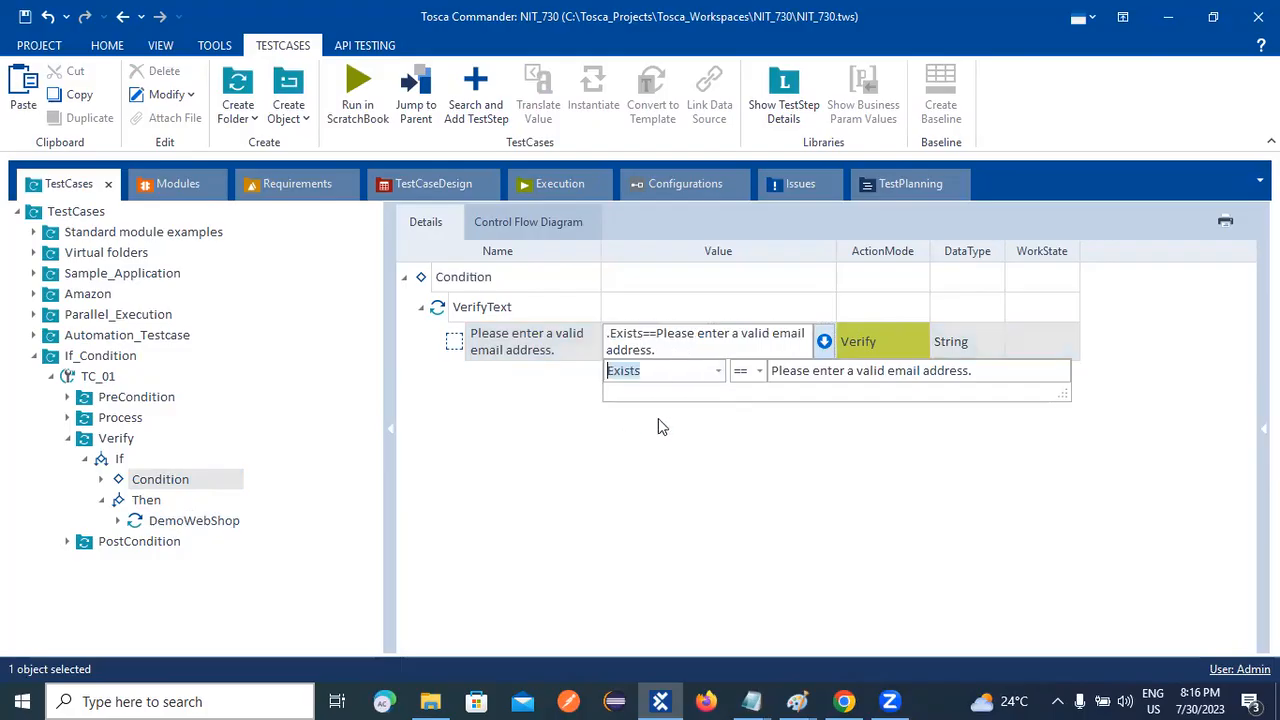
Step: Replace the expected value of the Condition's Exists check with True, keeping the == operator
click(759, 373)
click(760, 374)
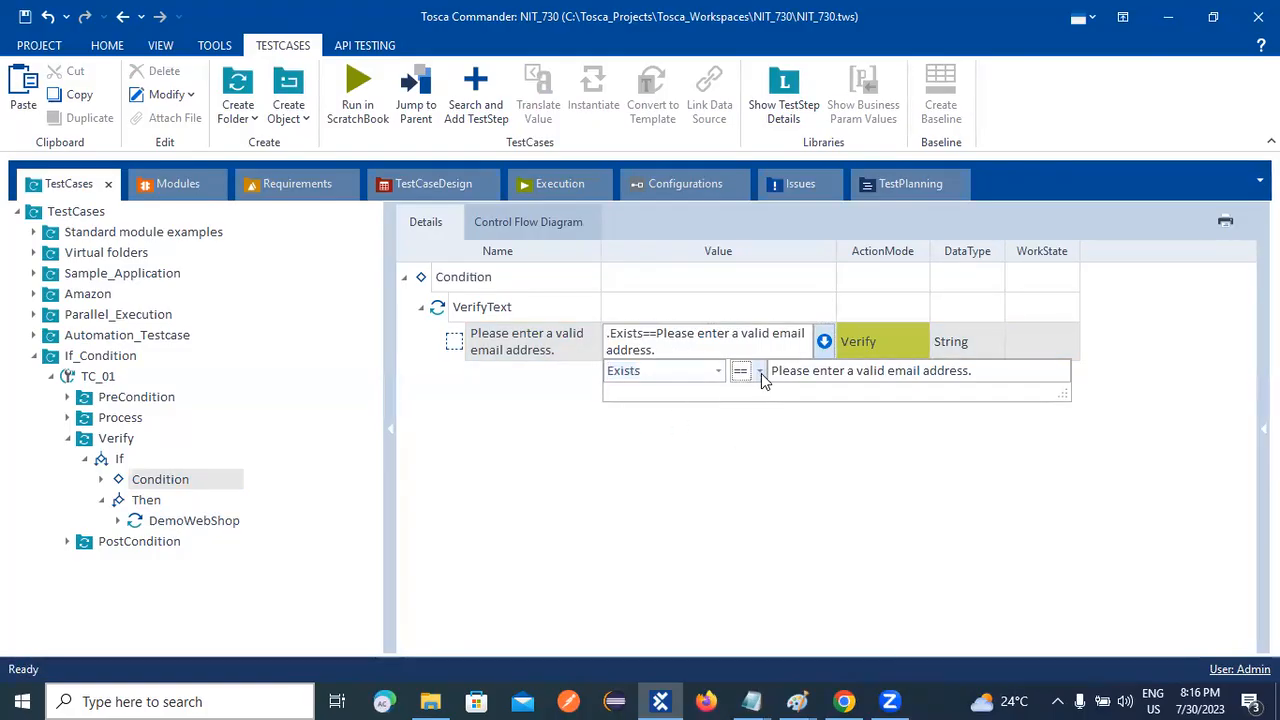
drag(983, 370, 729, 380)
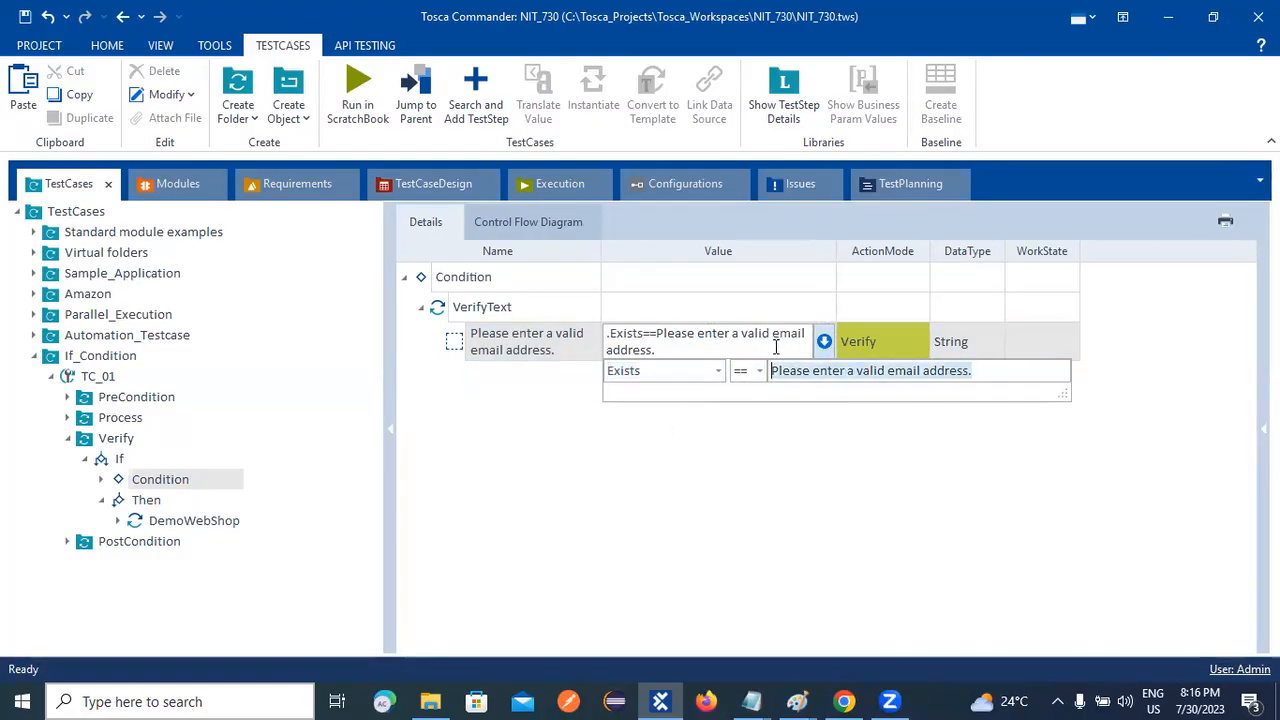
key(BackSpace)
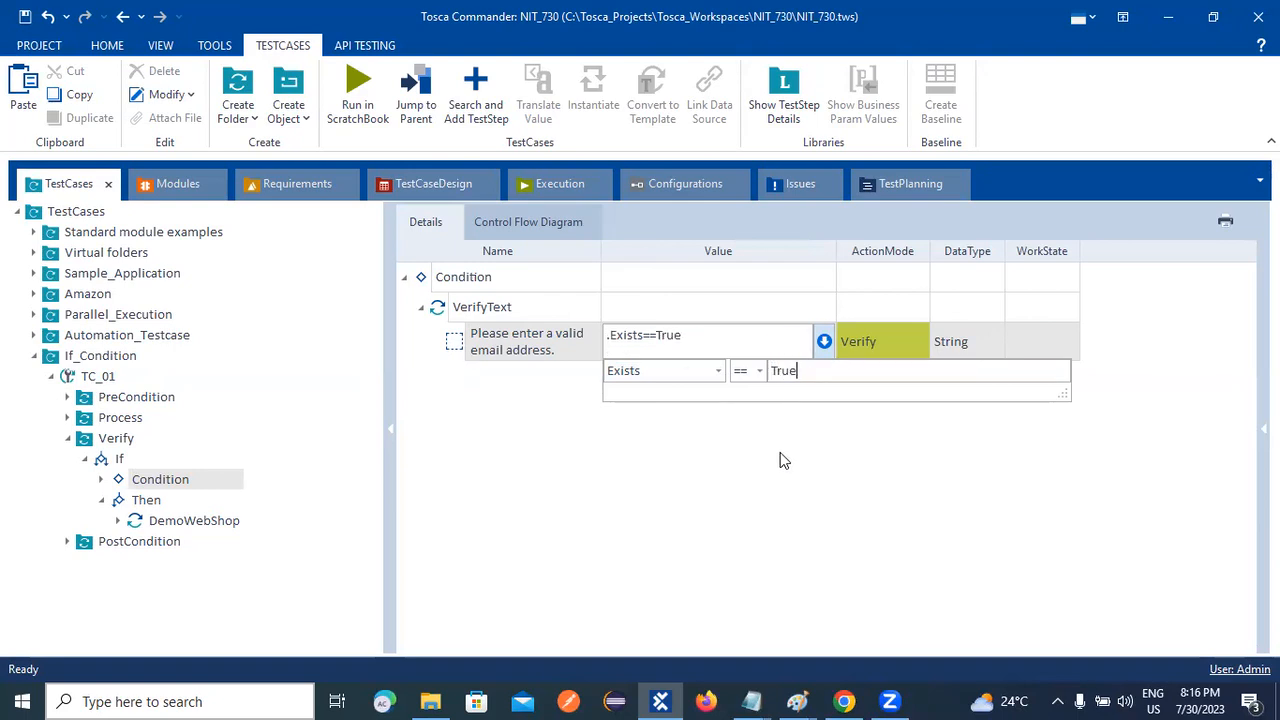
key(Return)
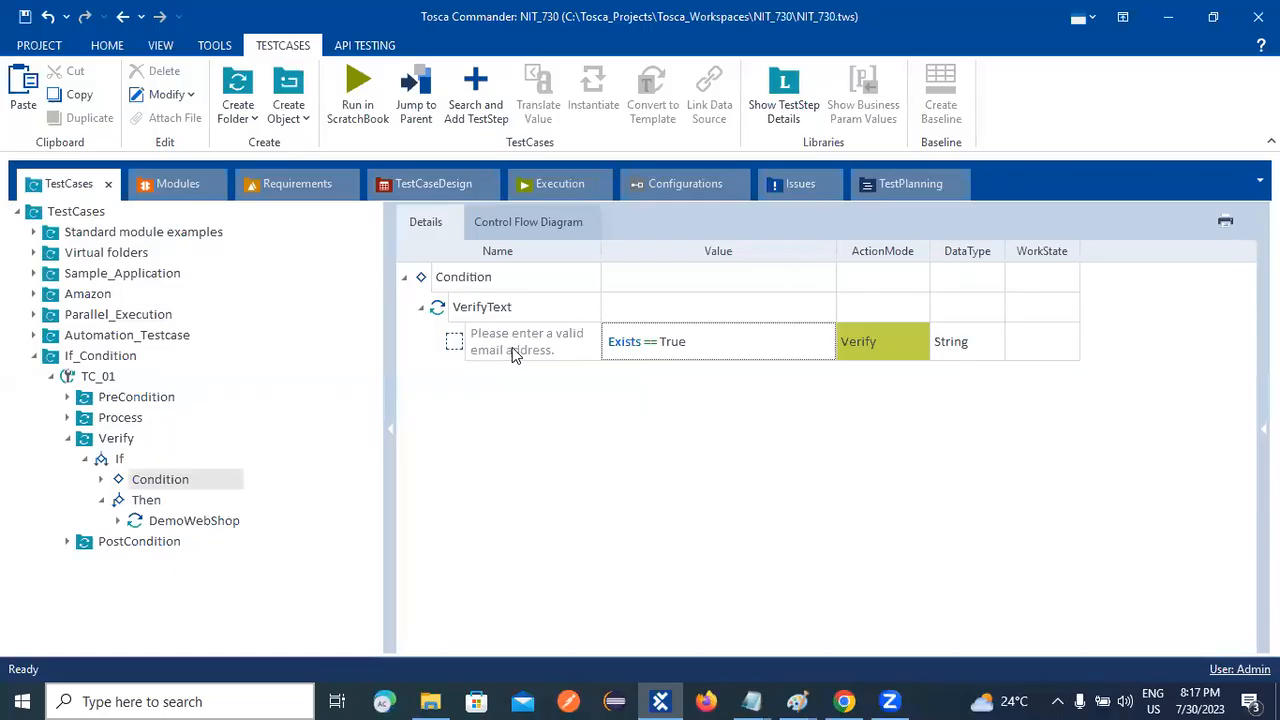
Step: Switch to Chrome, submit the Demo Web Shop login form with the invalid email sfvfdbdbd, and return to Tosca Commander
click(845, 701)
click(866, 410)
text(sfvfdbdbc)
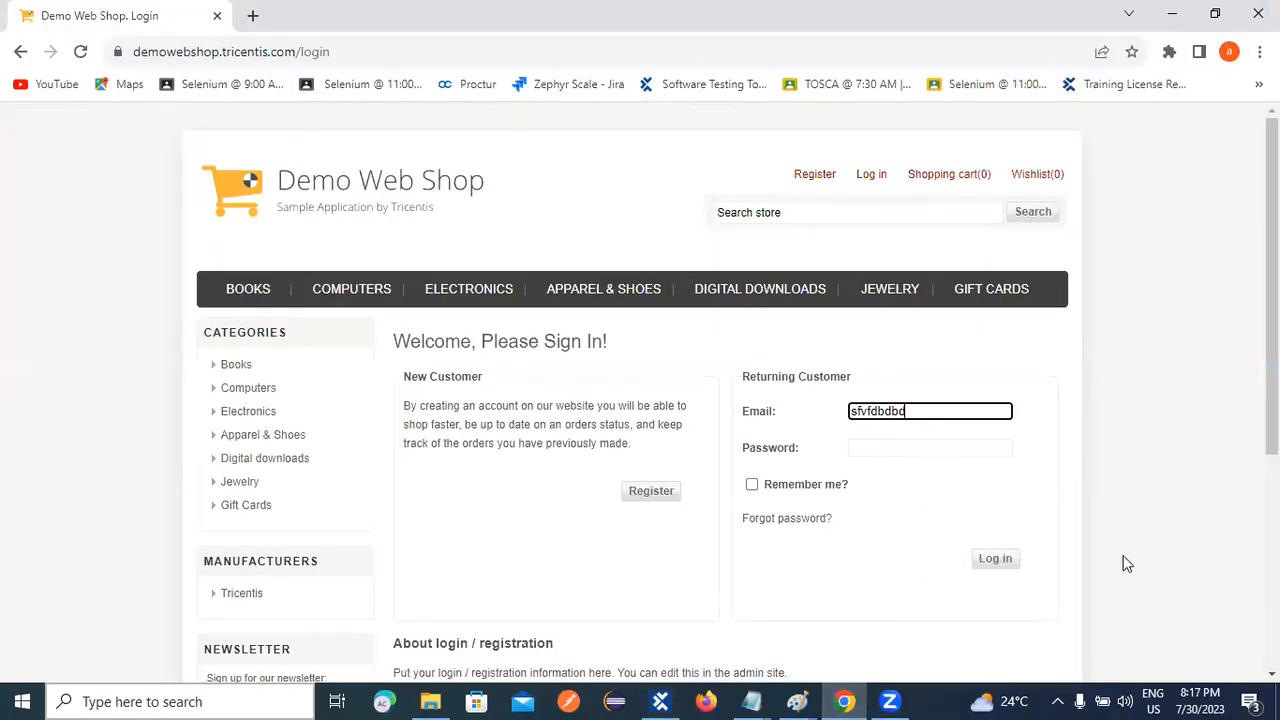
click(986, 562)
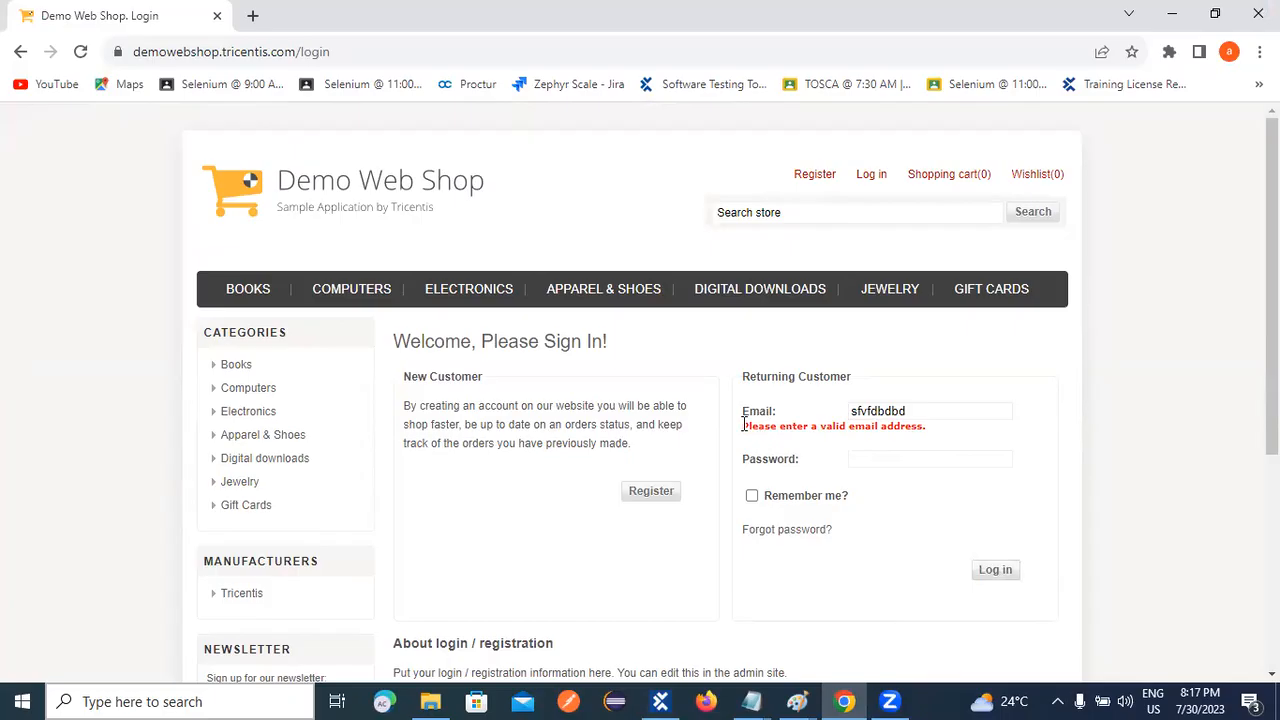
click(890, 701)
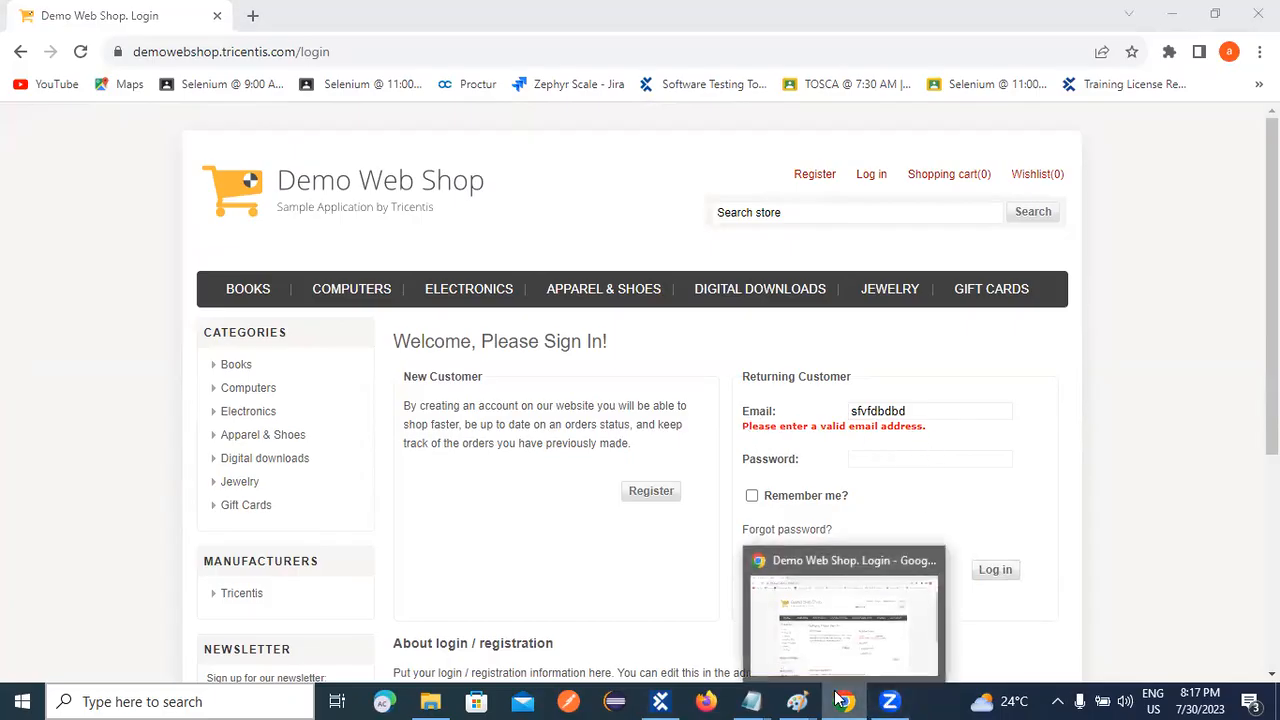
click(844, 701)
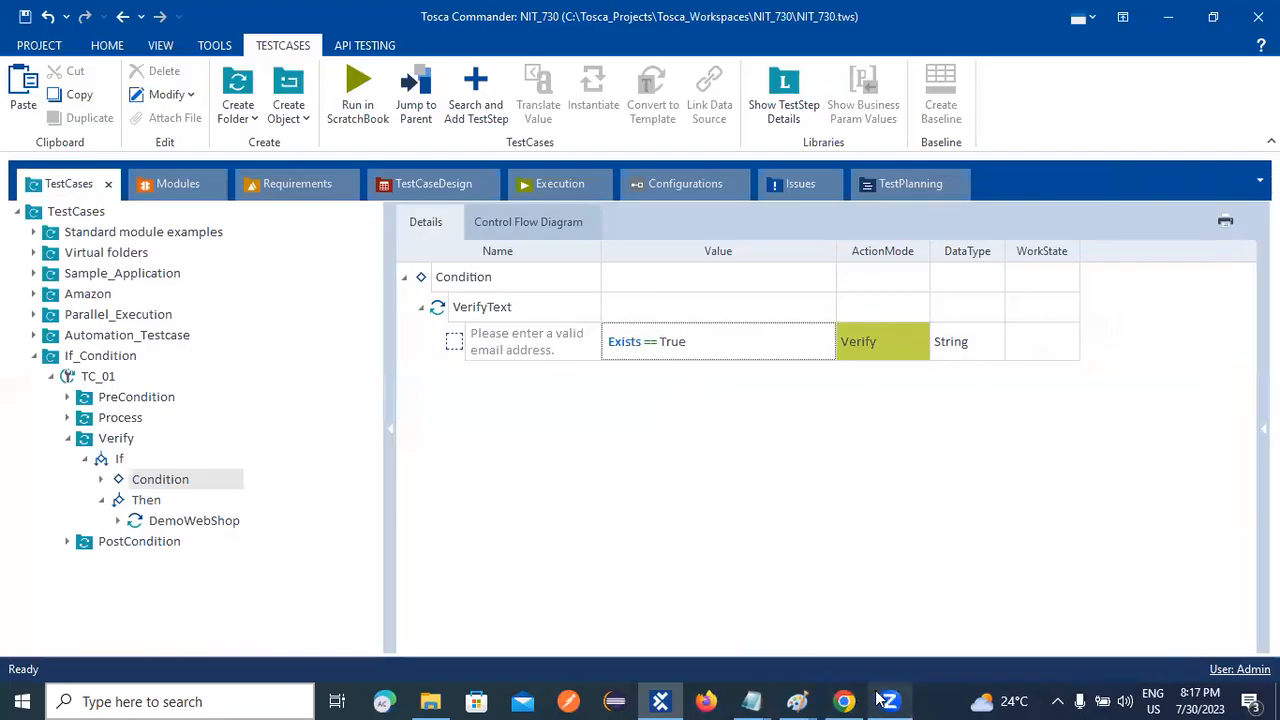
click(844, 701)
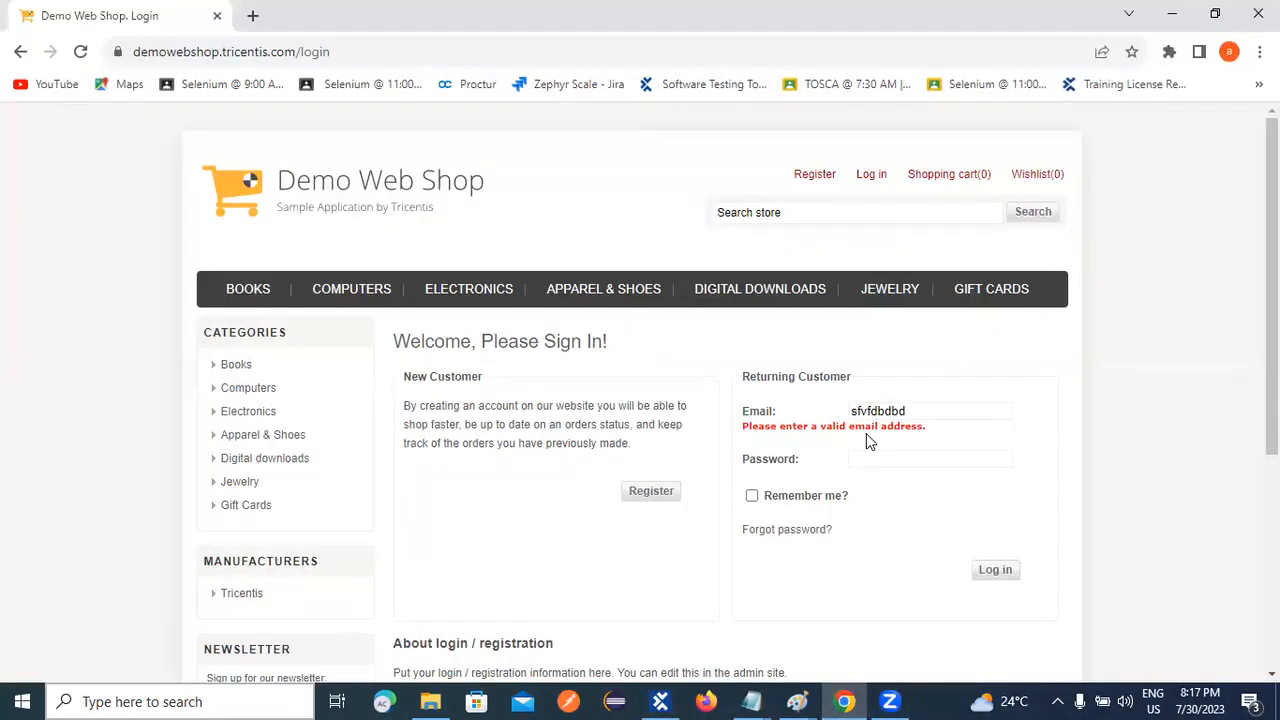
key(alt+Tab)
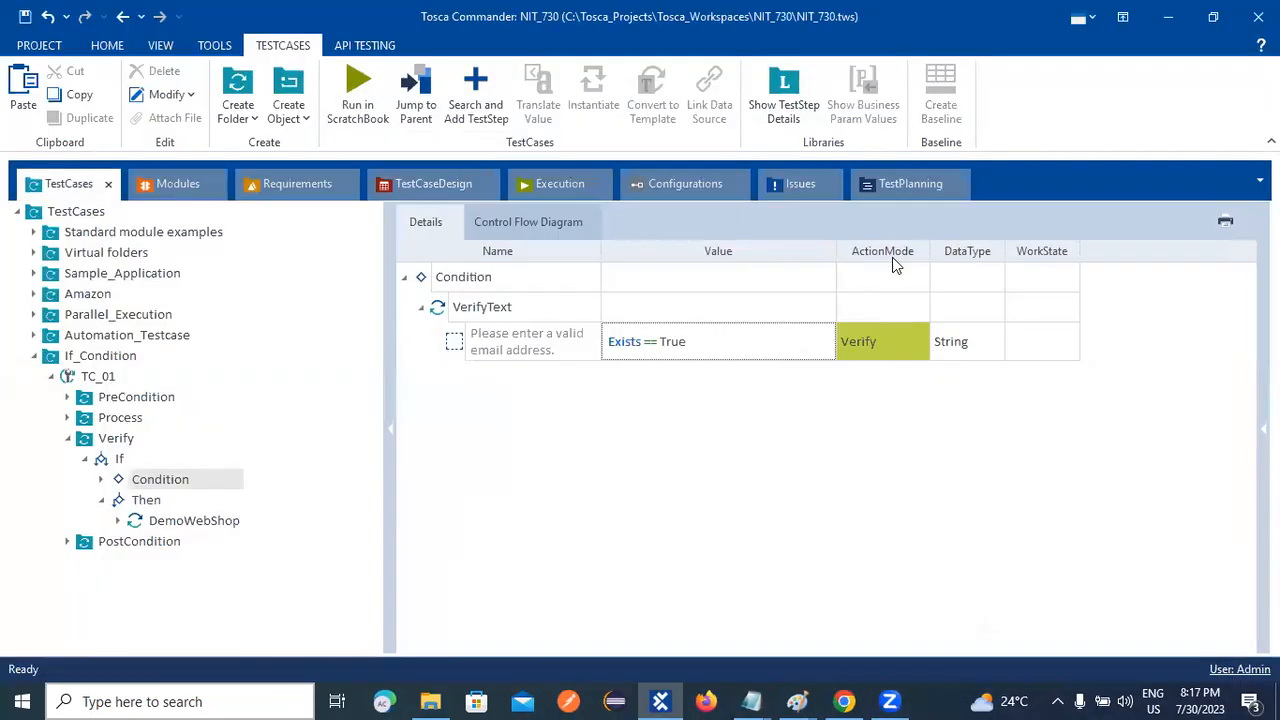
click(909, 345)
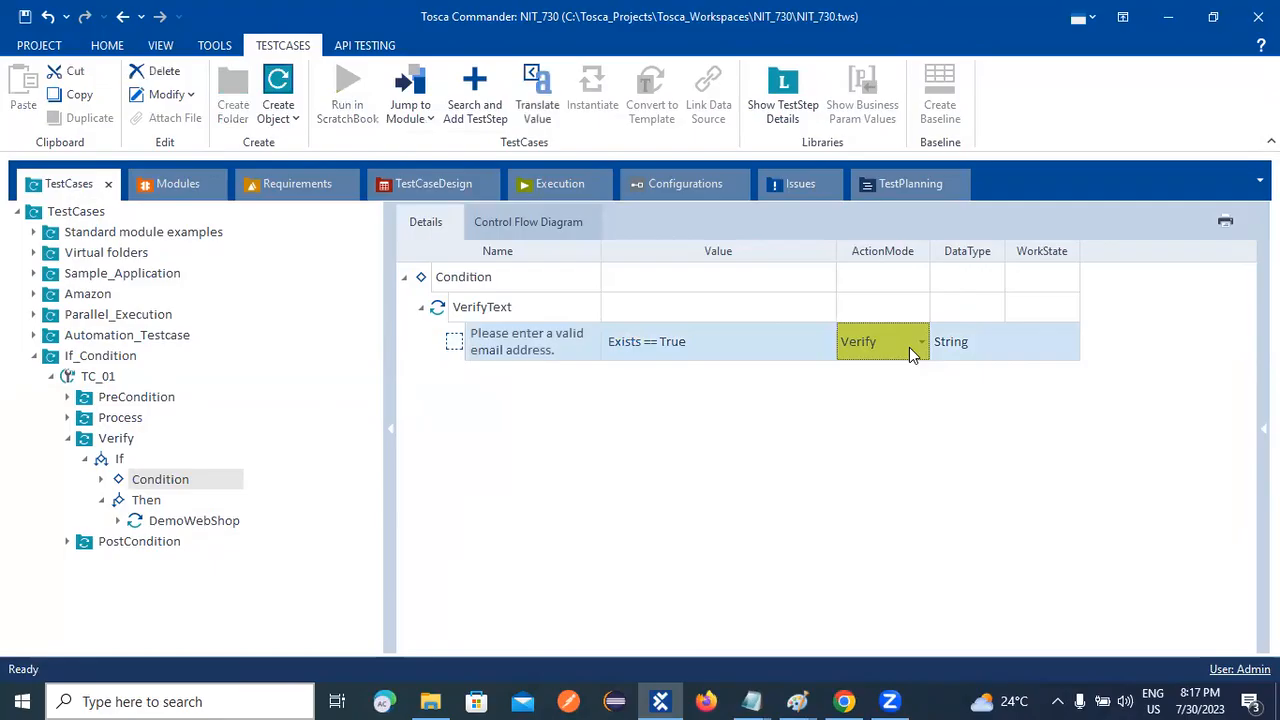
click(921, 345)
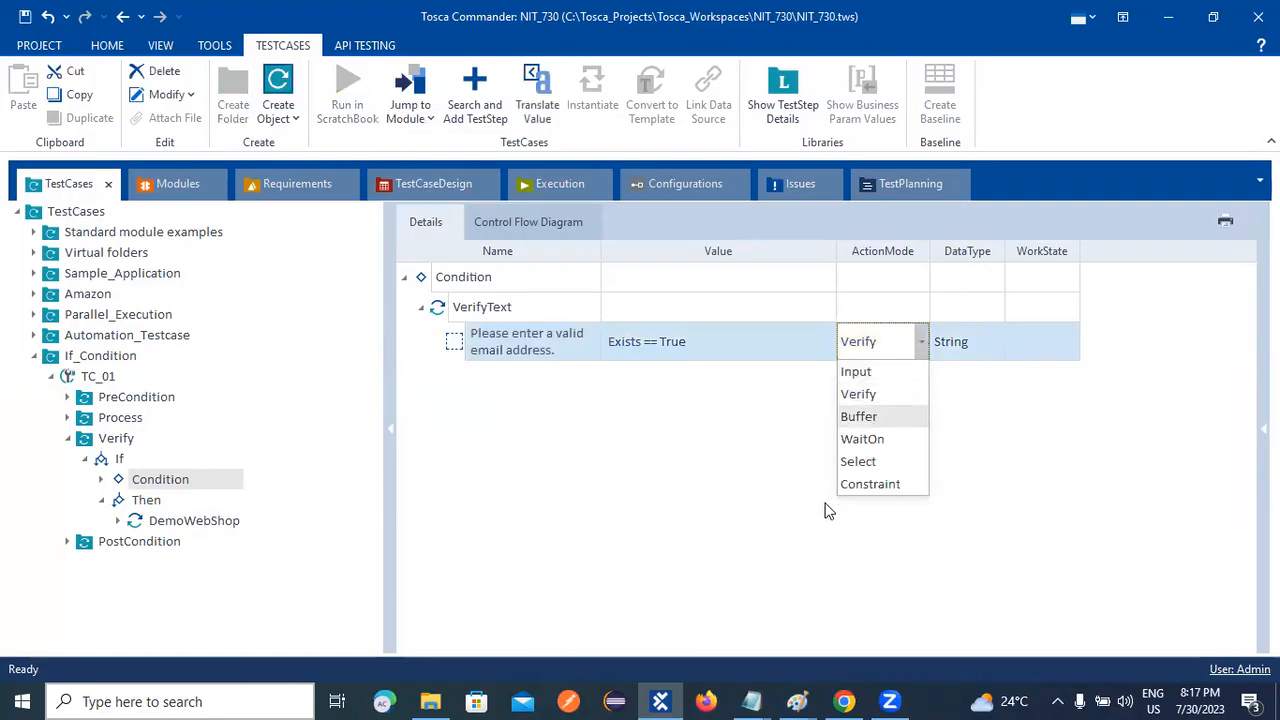
click(870, 344)
click(814, 418)
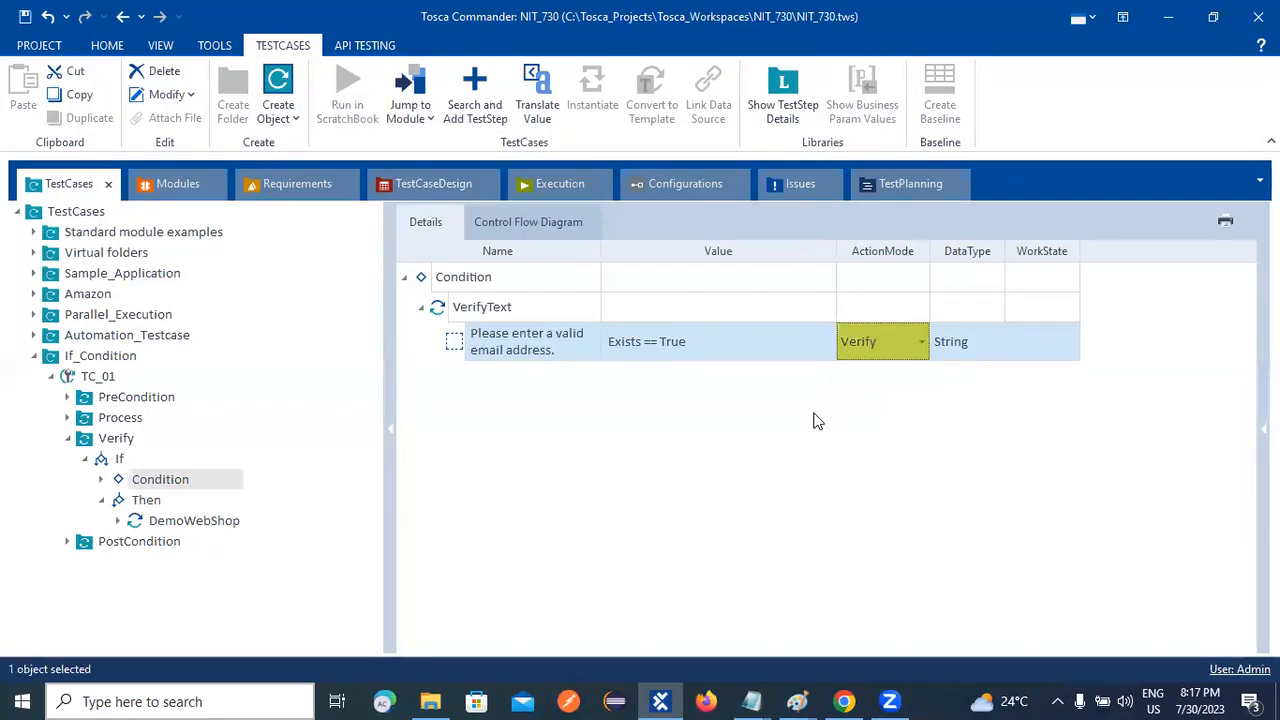
click(877, 343)
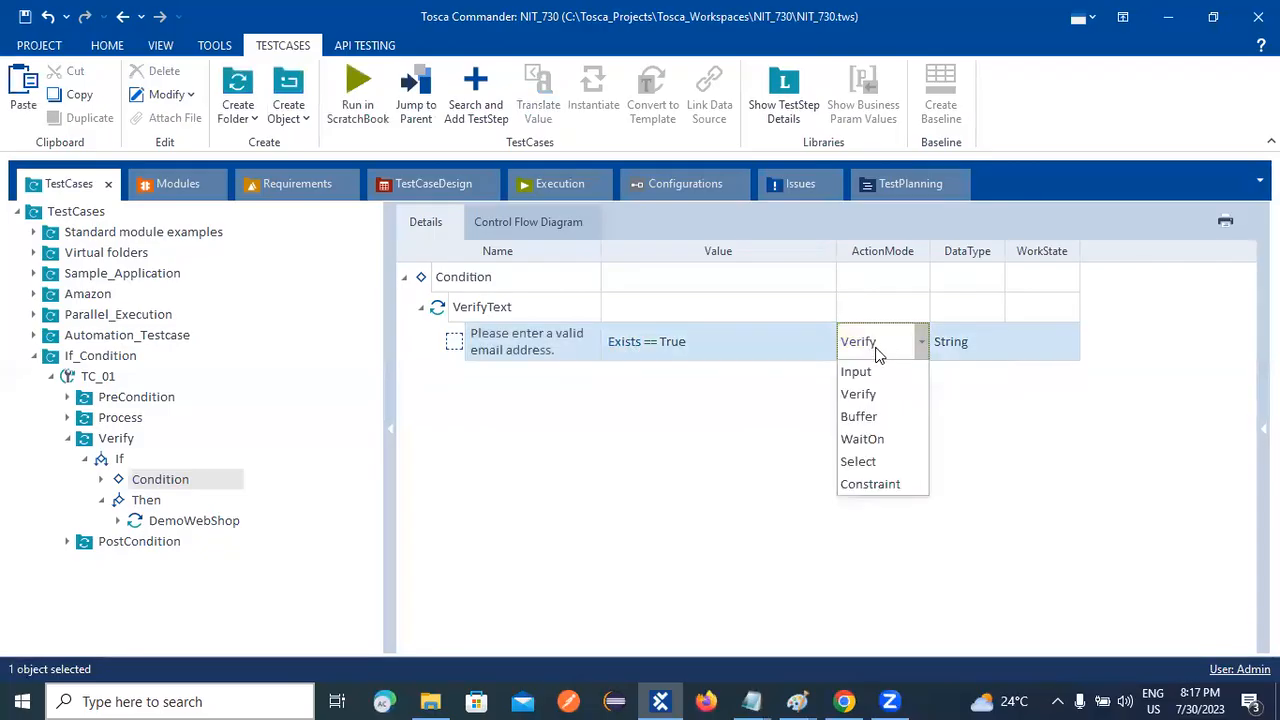
click(877, 352)
click(774, 390)
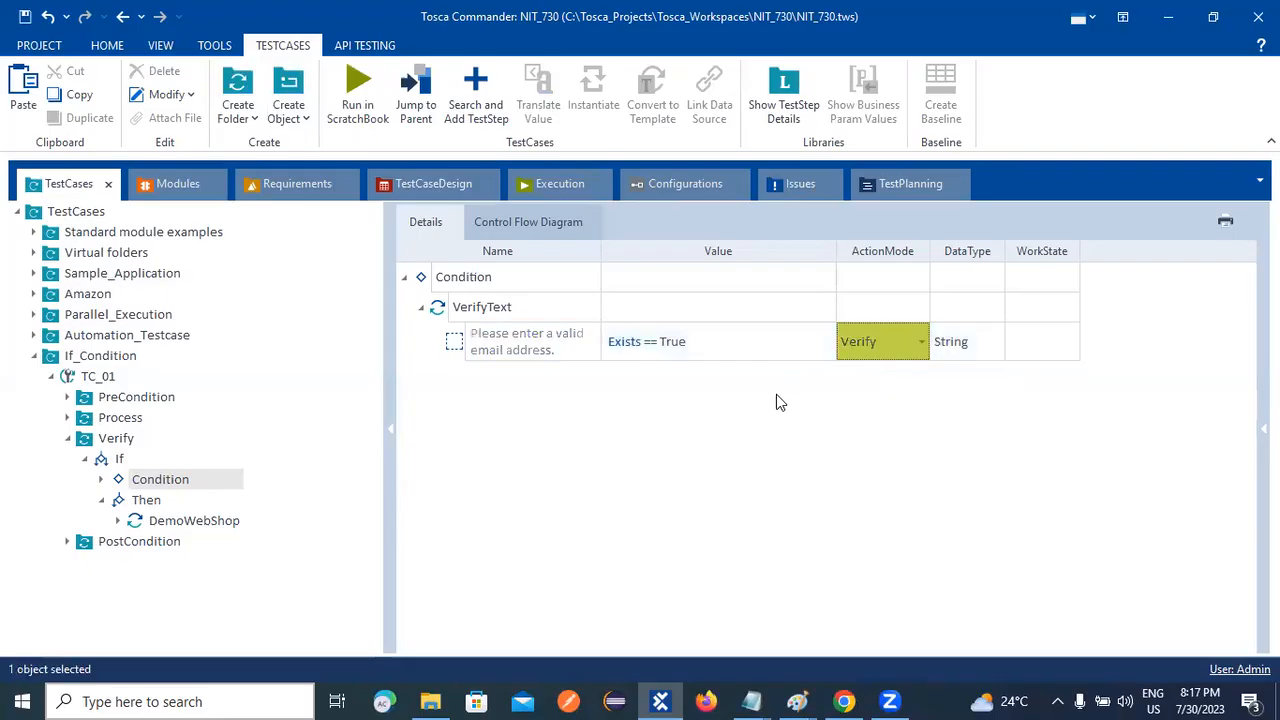
click(140, 505)
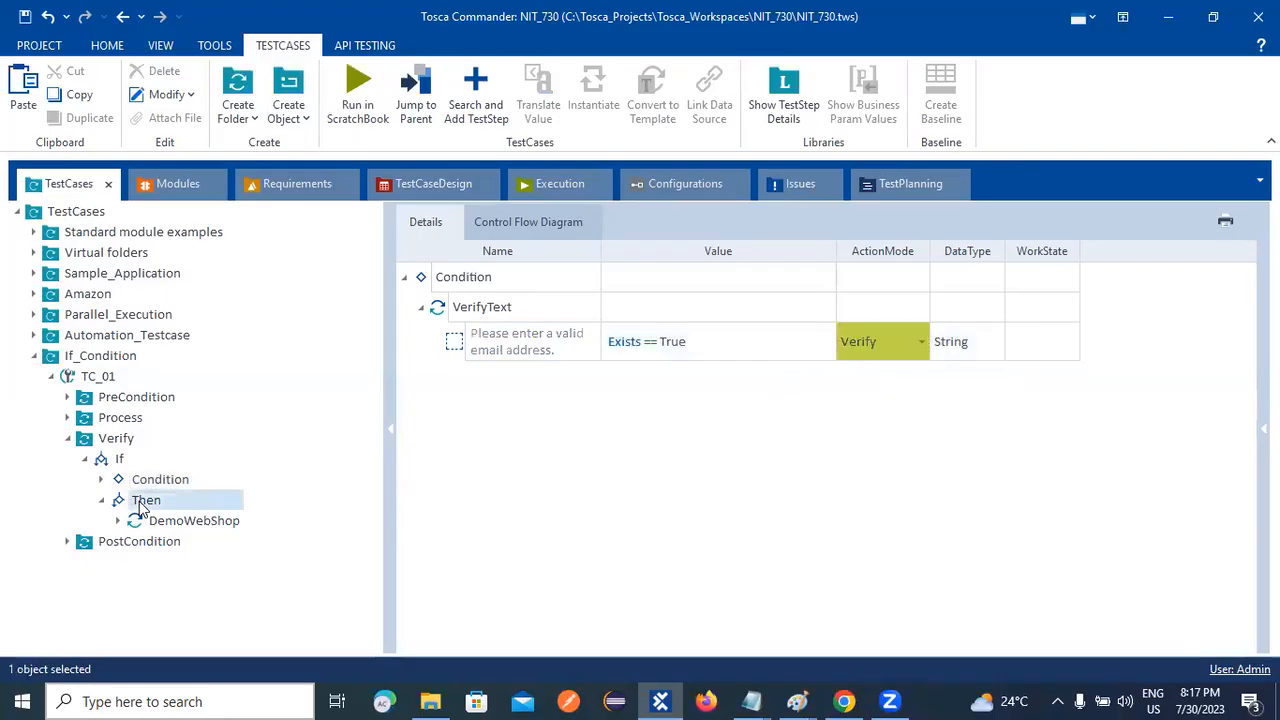
click(225, 527)
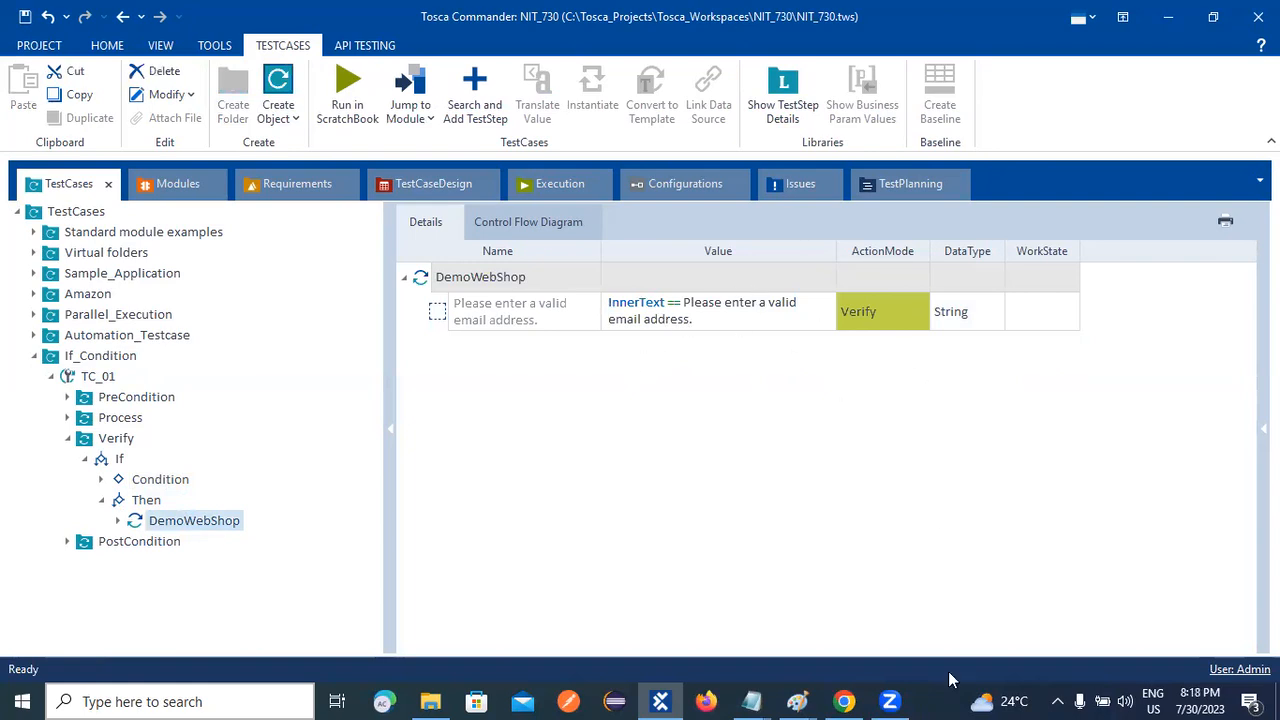
Step: Switch to the ToSca notes in Notepad and review the If and Then outline under Conditions In Tosca
click(841, 701)
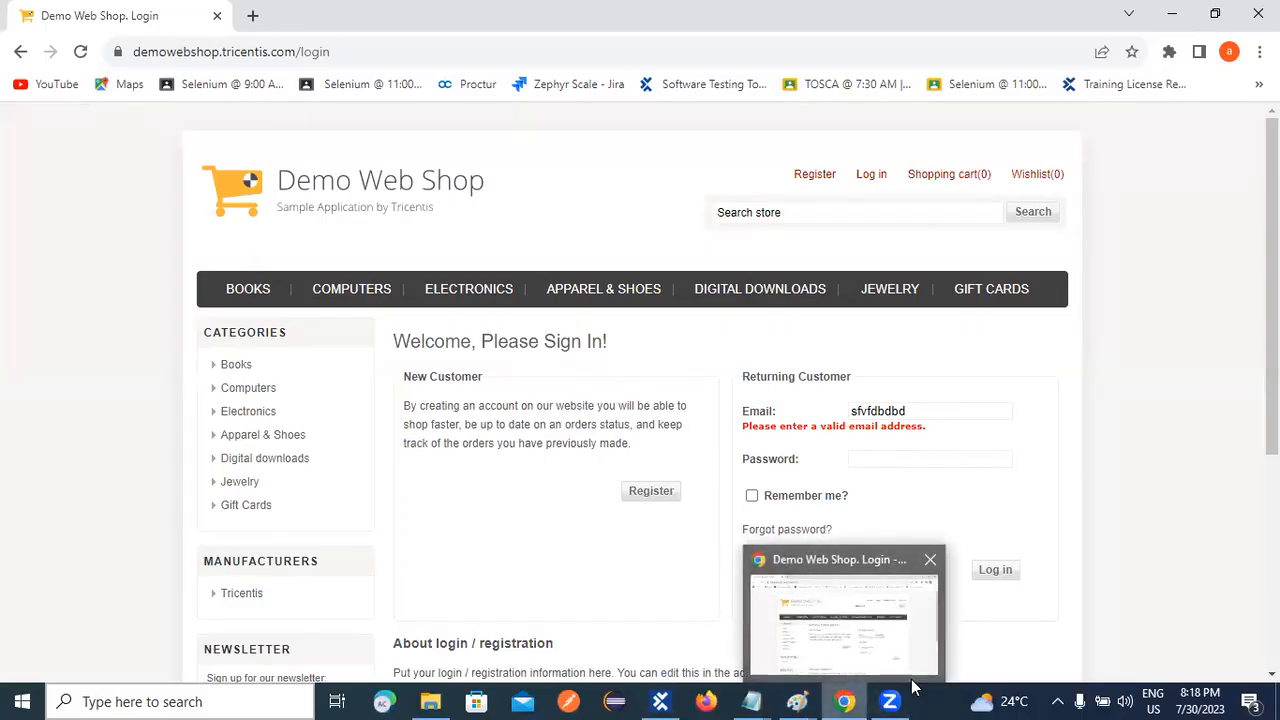
mouse_move(877, 698)
mouse_move(751, 701)
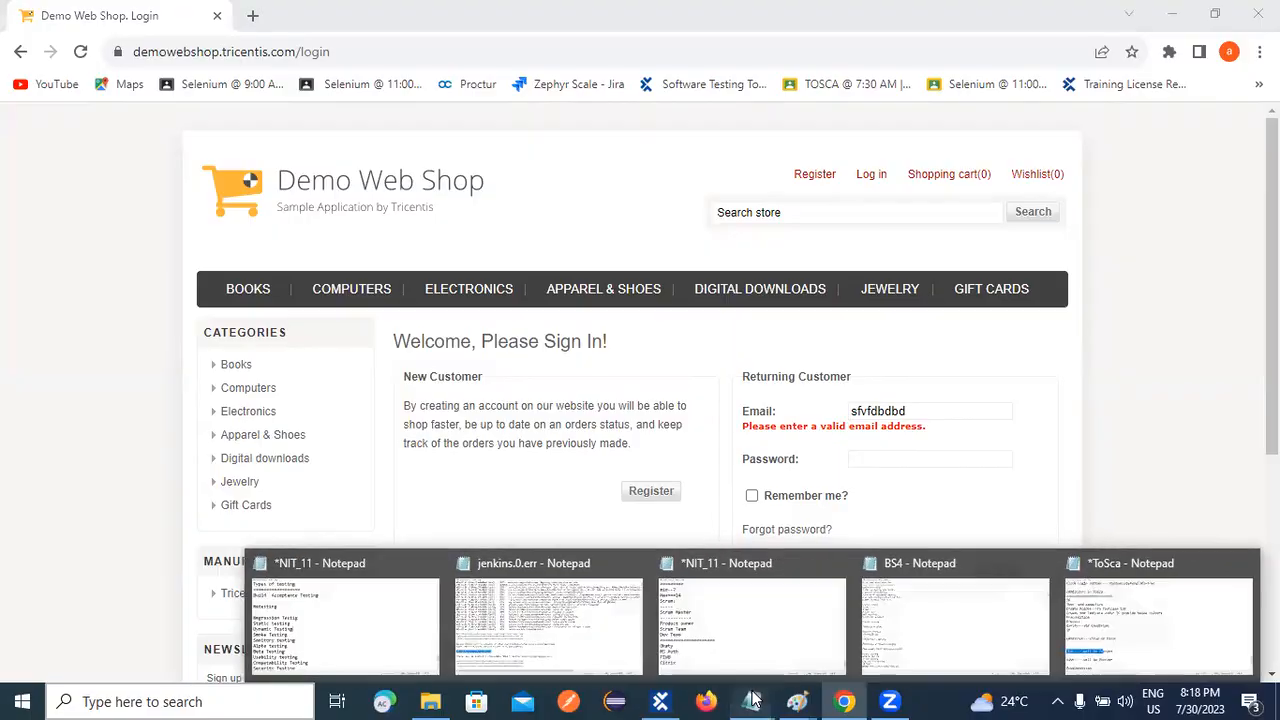
click(1060, 652)
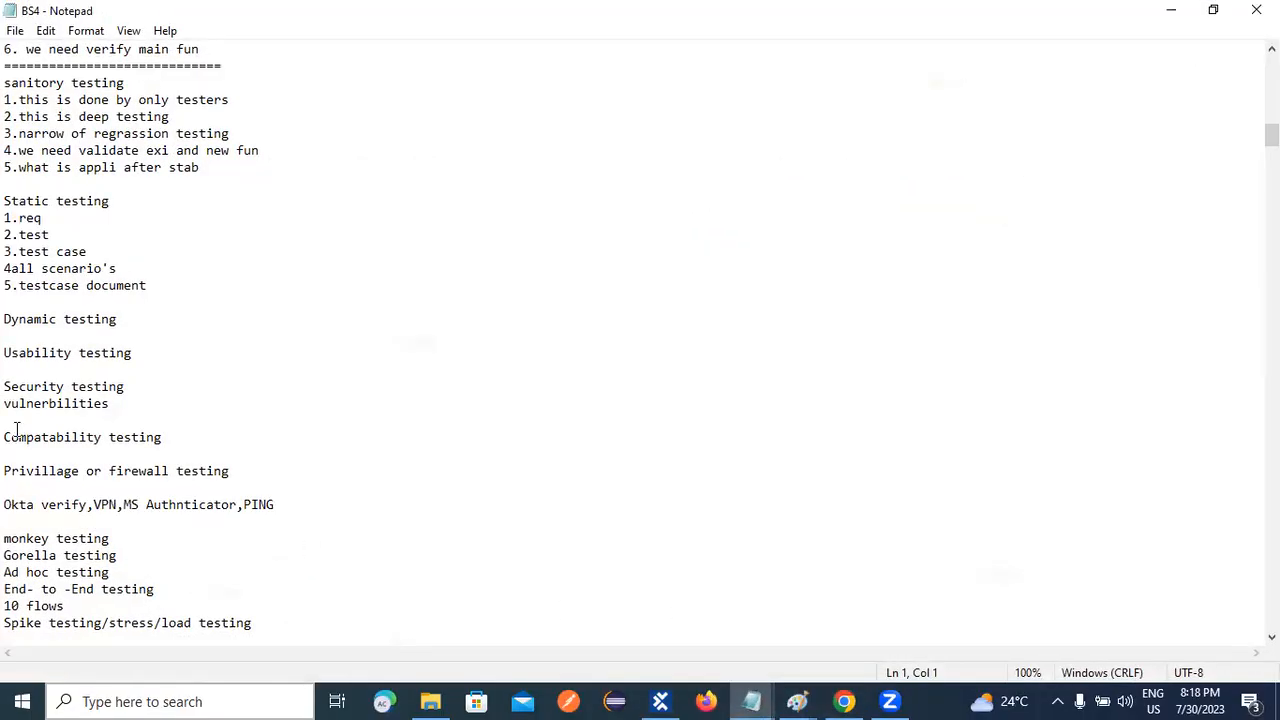
mouse_move(751, 701)
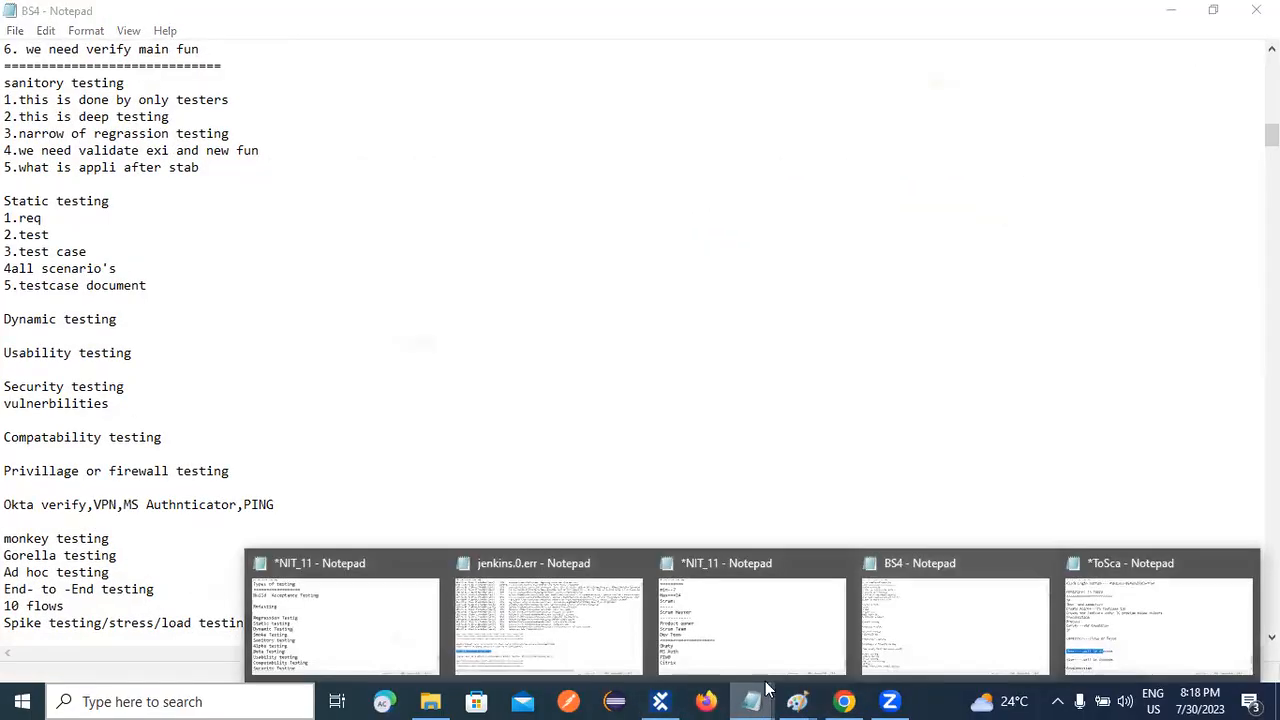
click(1180, 605)
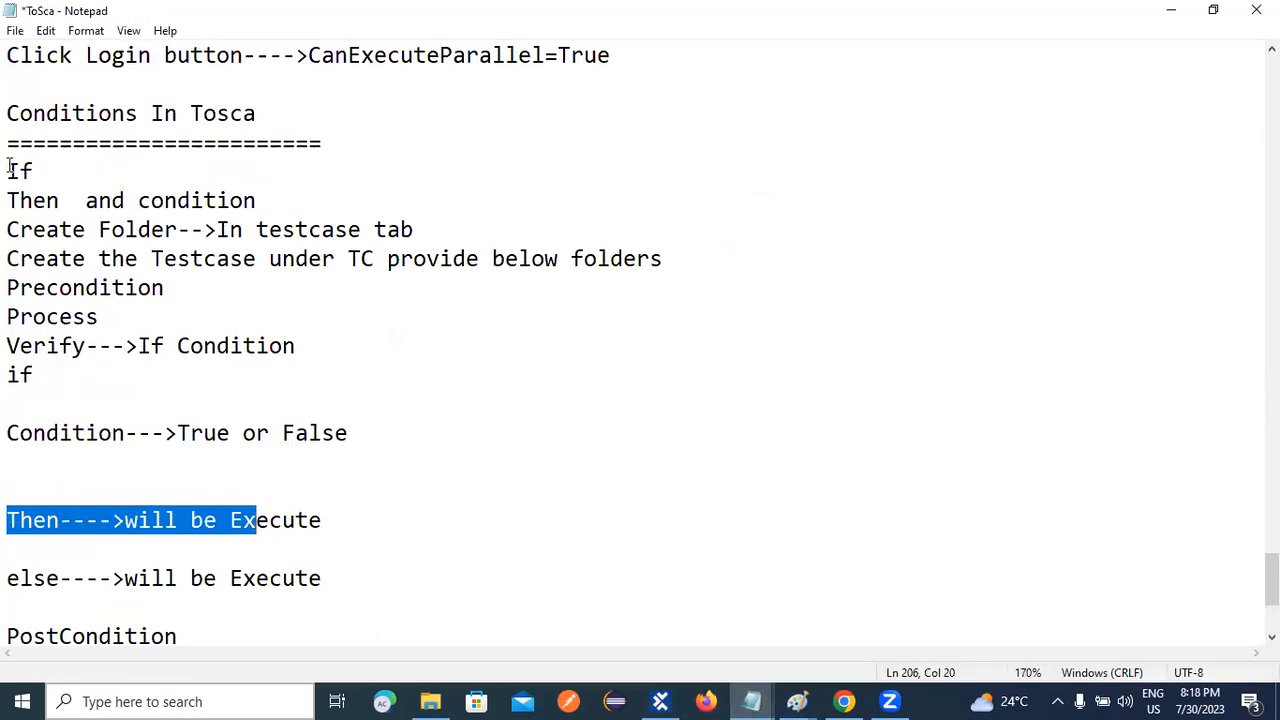
drag(10, 170, 86, 165)
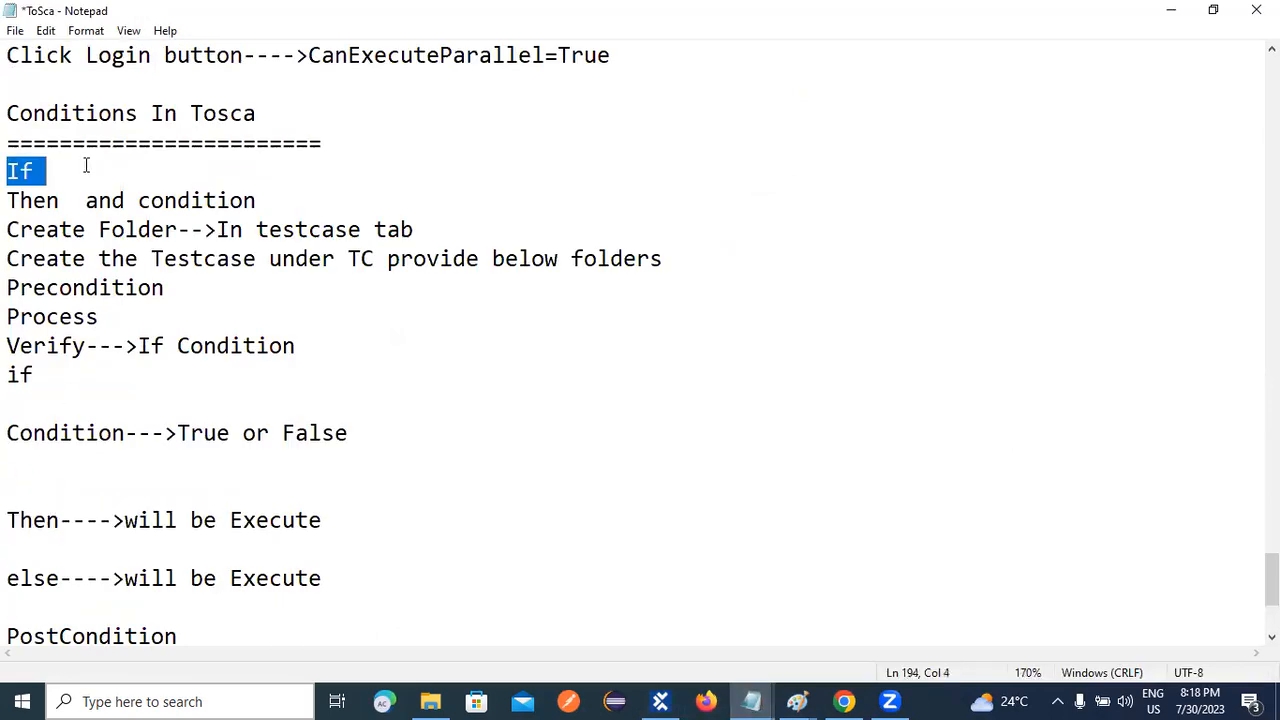
Step: Review the Conditions In Tosca notes, from the If and Then outline through Precondition, Process, Verify and PostCondition to the if else section
click(8, 176)
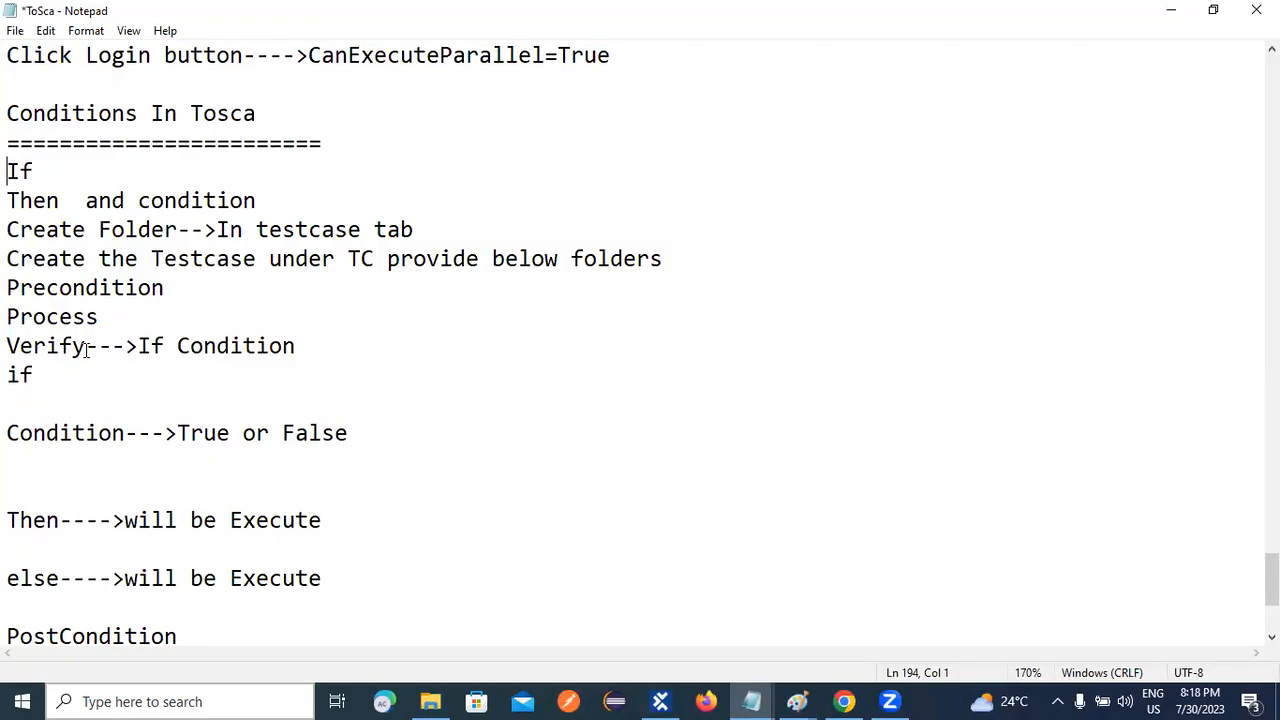
drag(8, 287, 10, 404)
drag(120, 508, 198, 634)
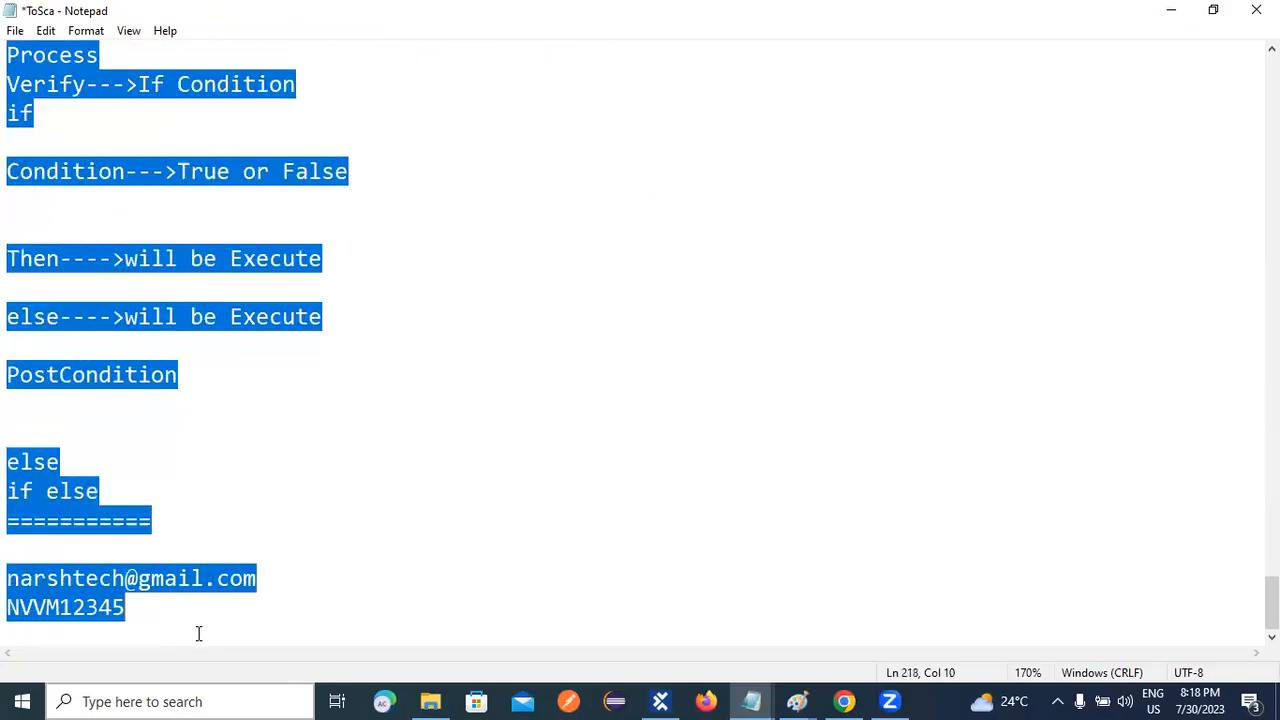
scroll(120, 496, up, 5)
click(57, 464)
drag(9, 463, 204, 392)
scroll(190, 460, up, 3)
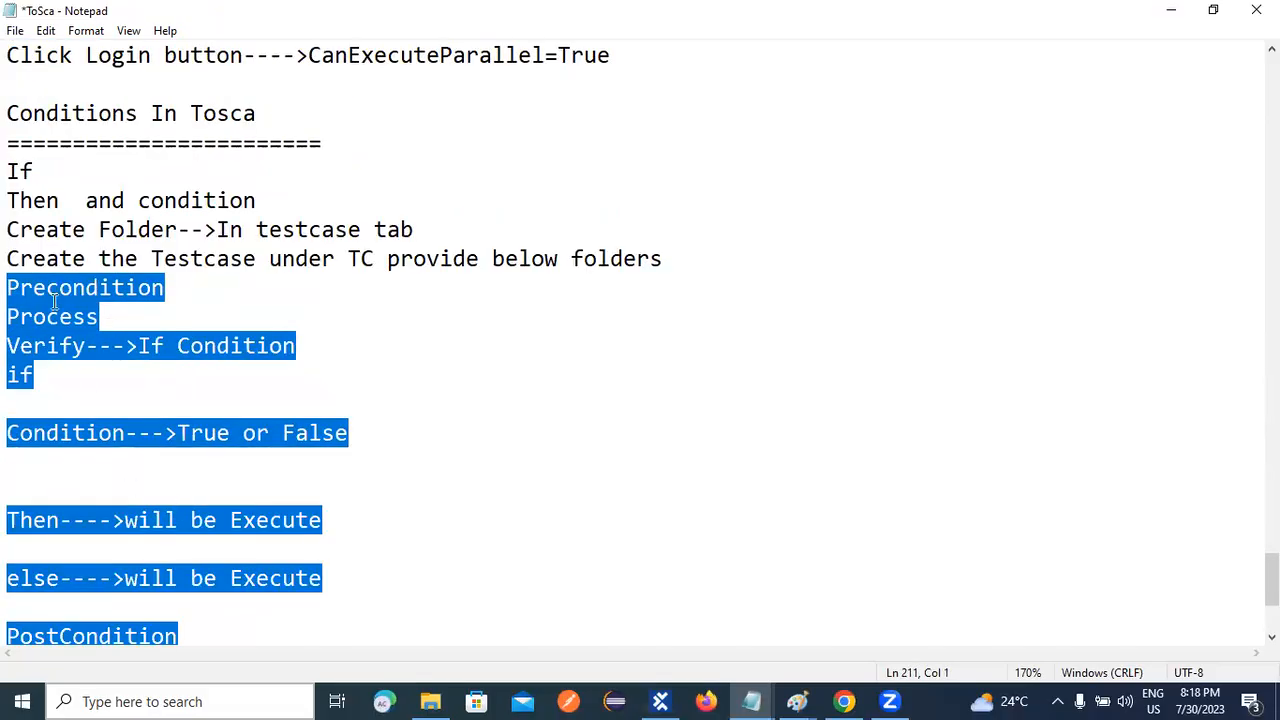
click(195, 291)
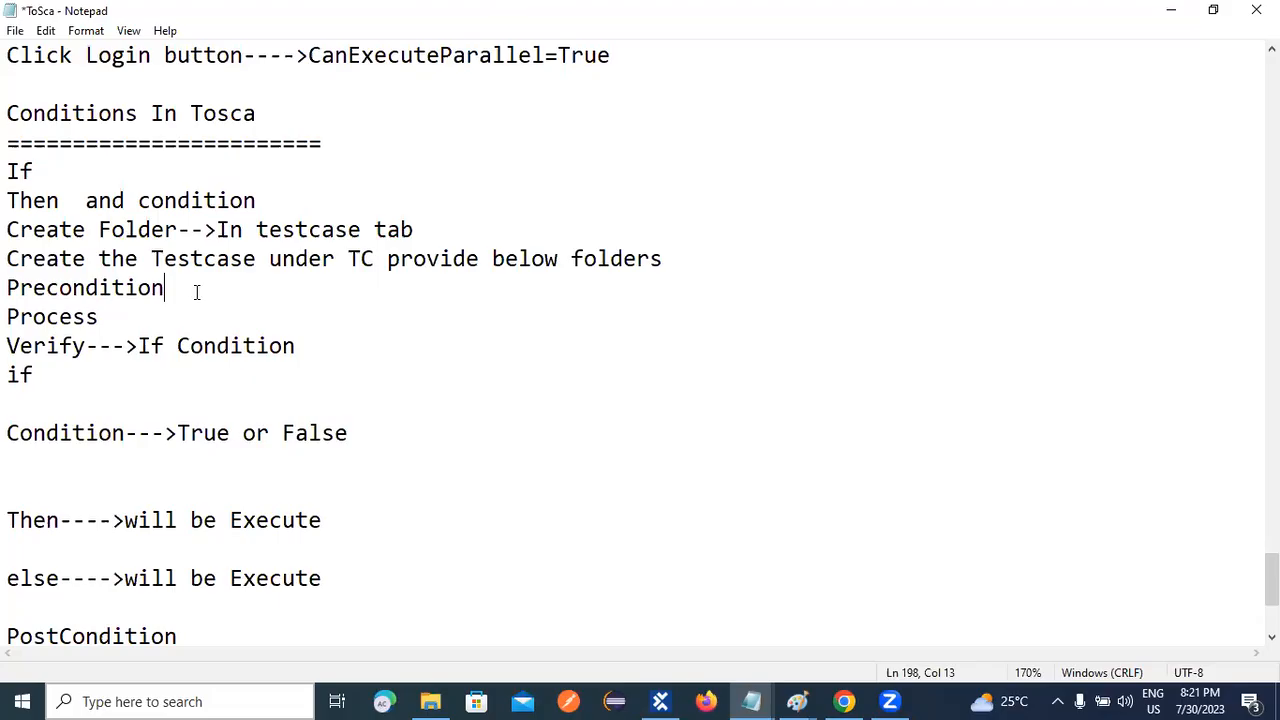
Step: Switch to Chrome to look over the Demo Web Shop login form, and return to Tosca Commander
click(844, 701)
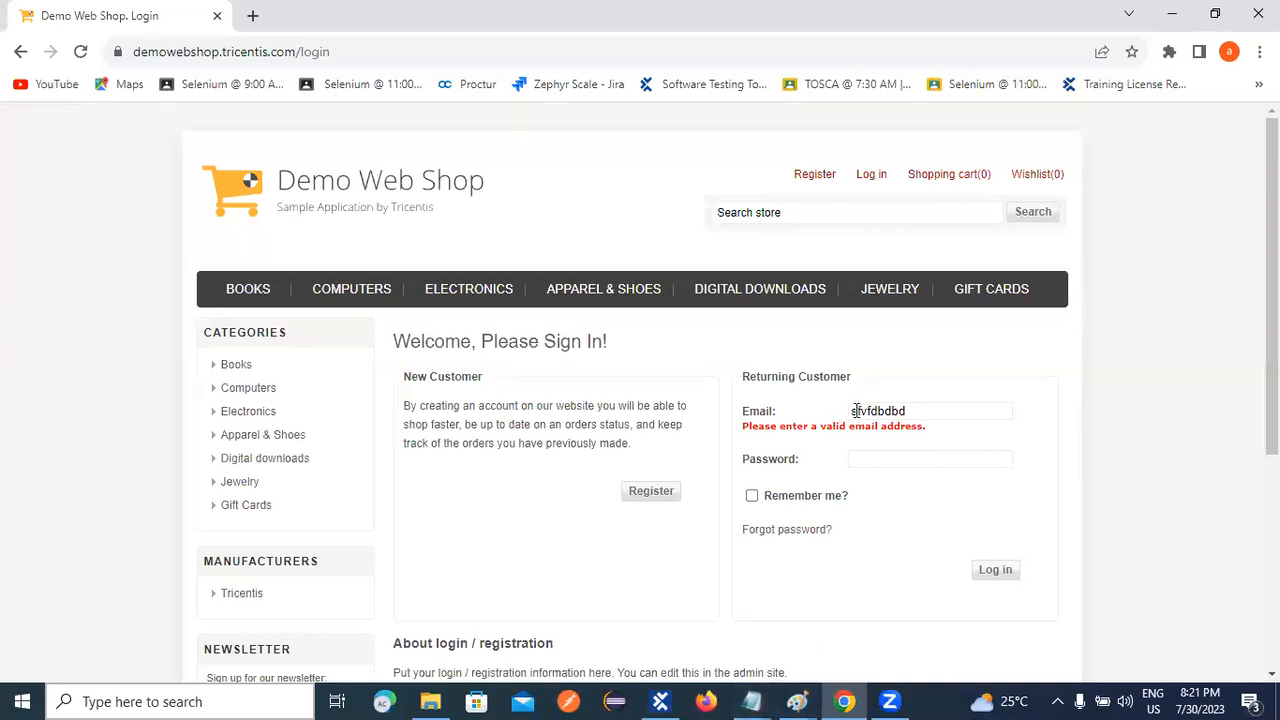
click(752, 496)
click(660, 701)
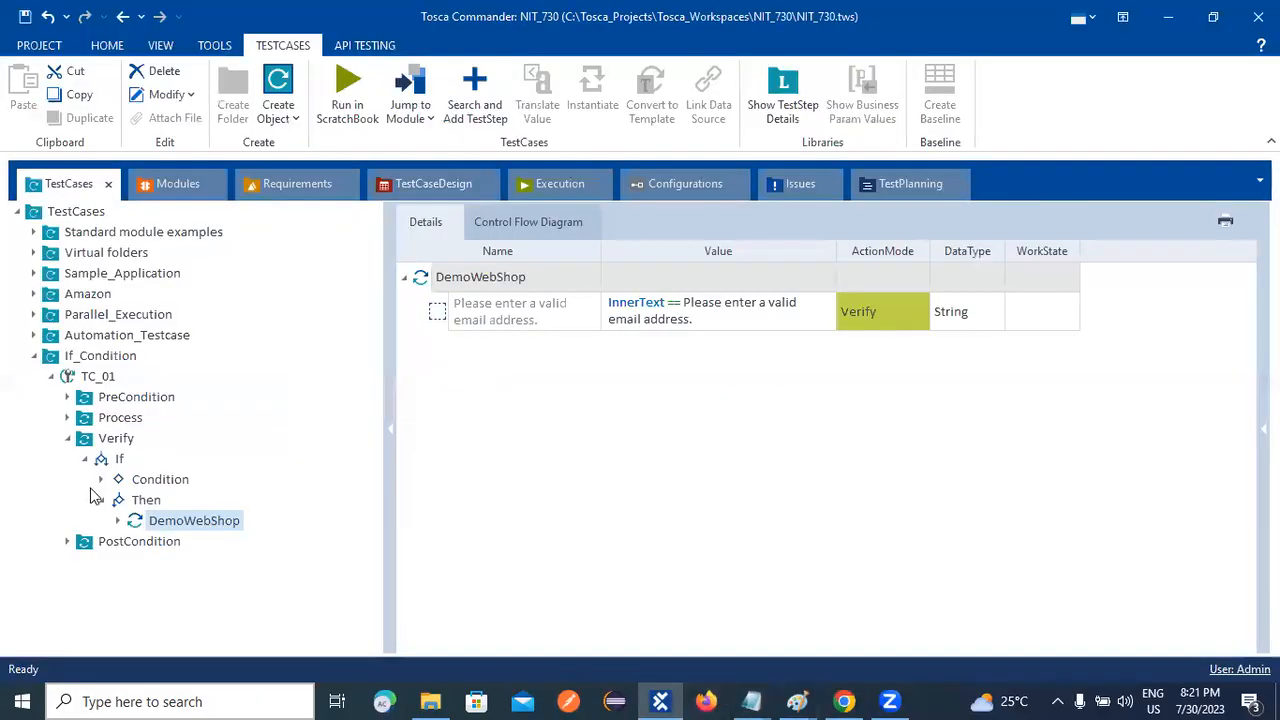
Step: Review the contents of TC_01's PreCondition, Process and Verify folders, including the Condition in the If statement
click(85, 458)
click(68, 438)
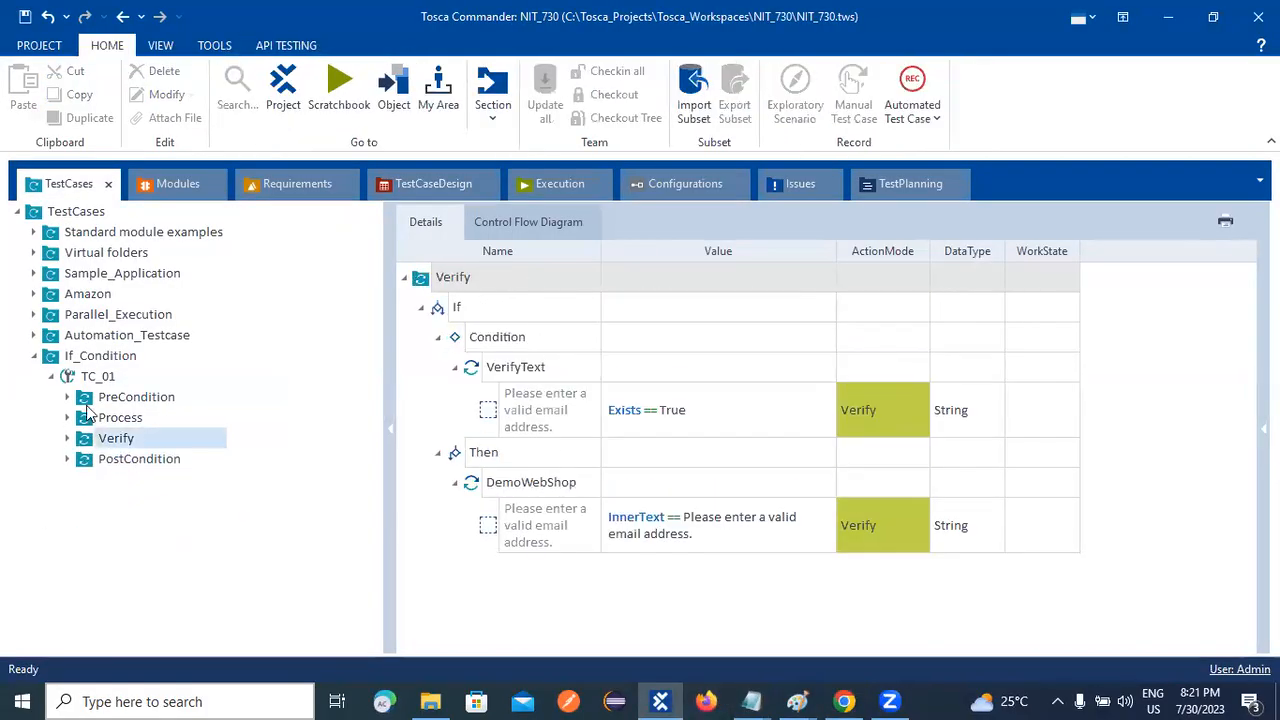
click(100, 362)
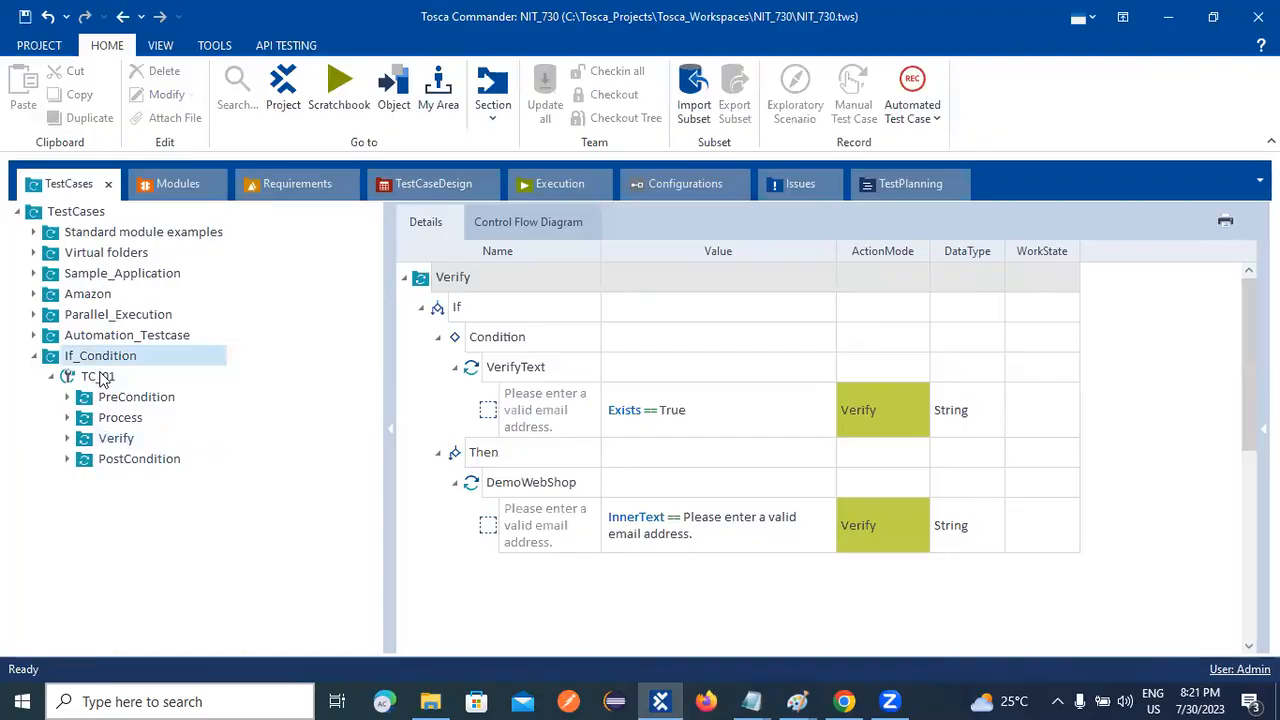
click(100, 377)
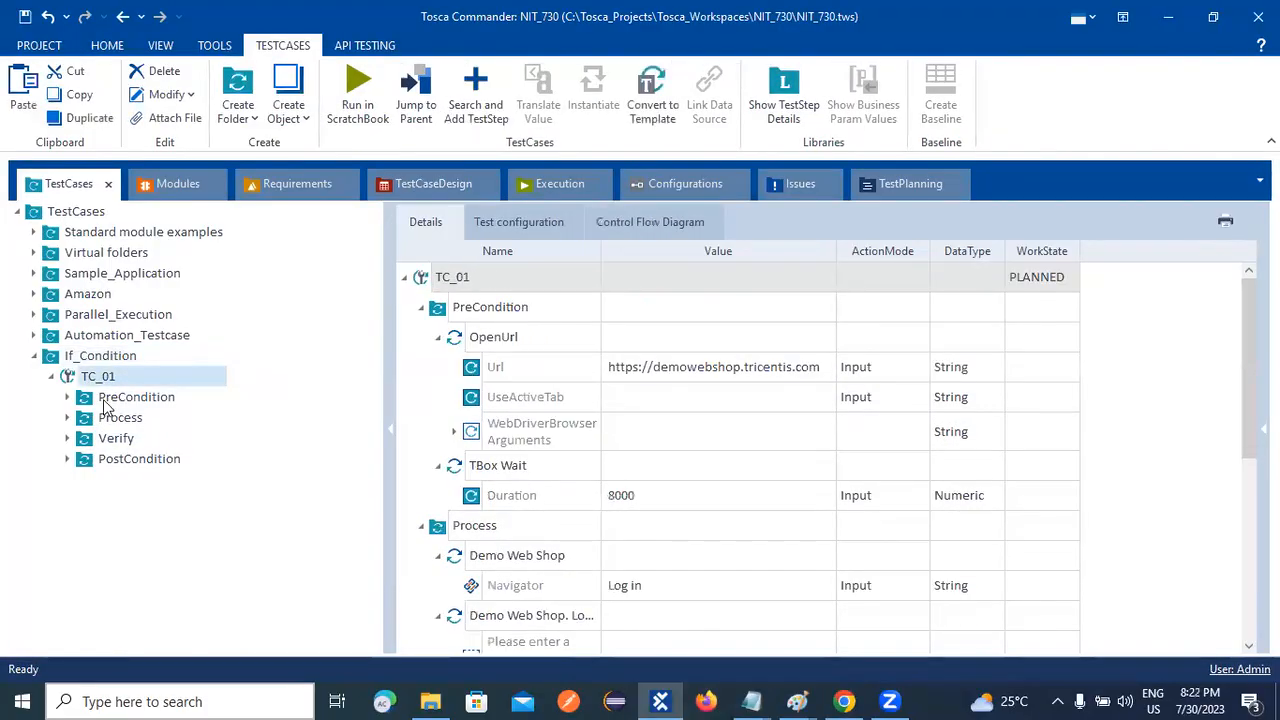
click(100, 406)
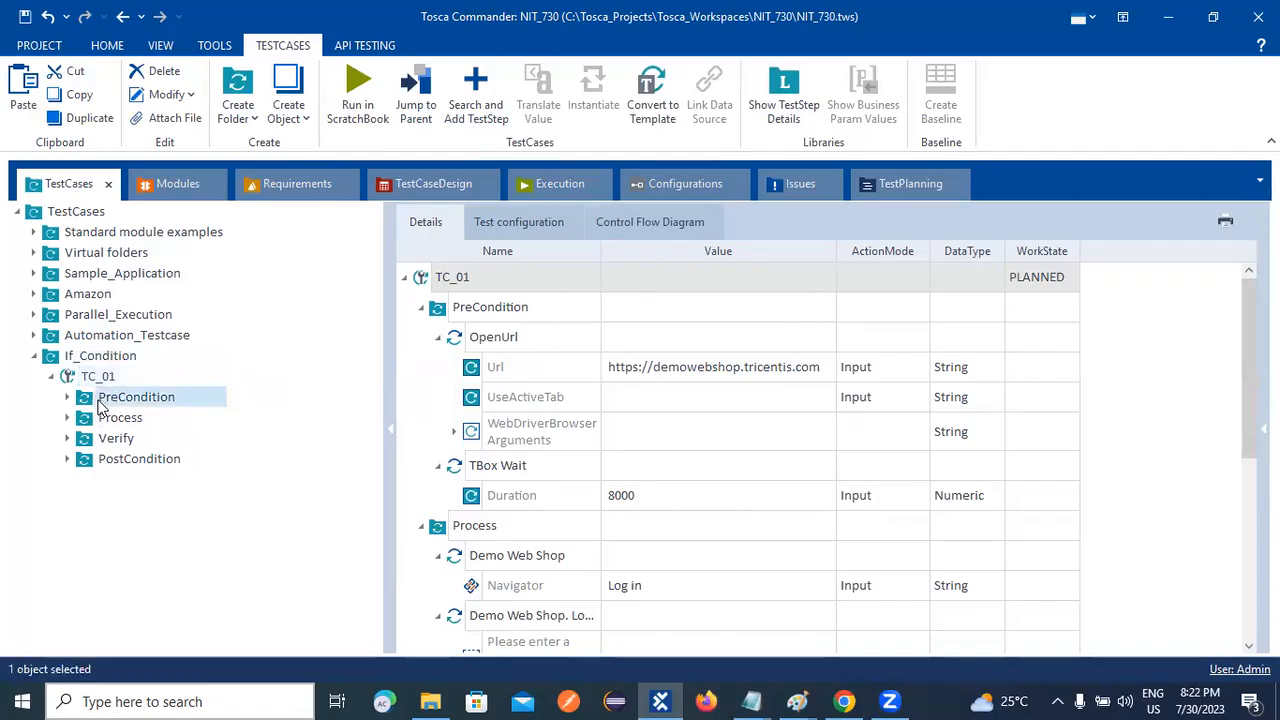
click(116, 418)
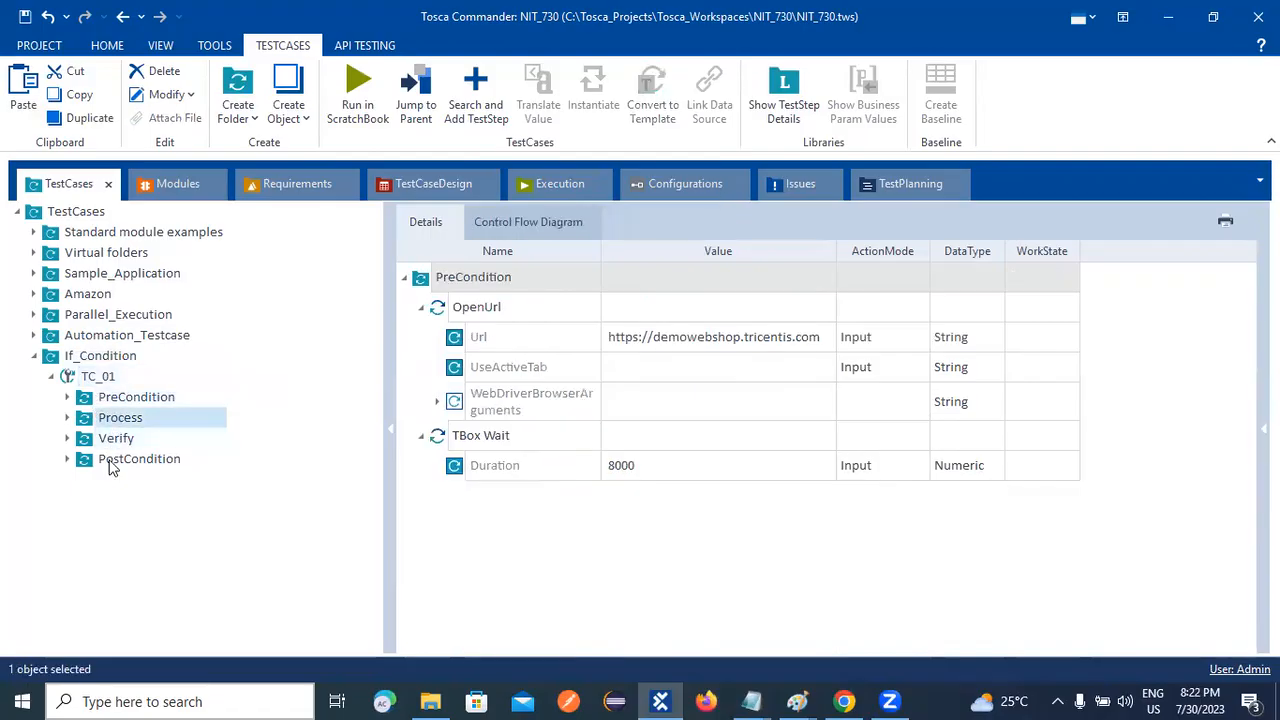
click(111, 441)
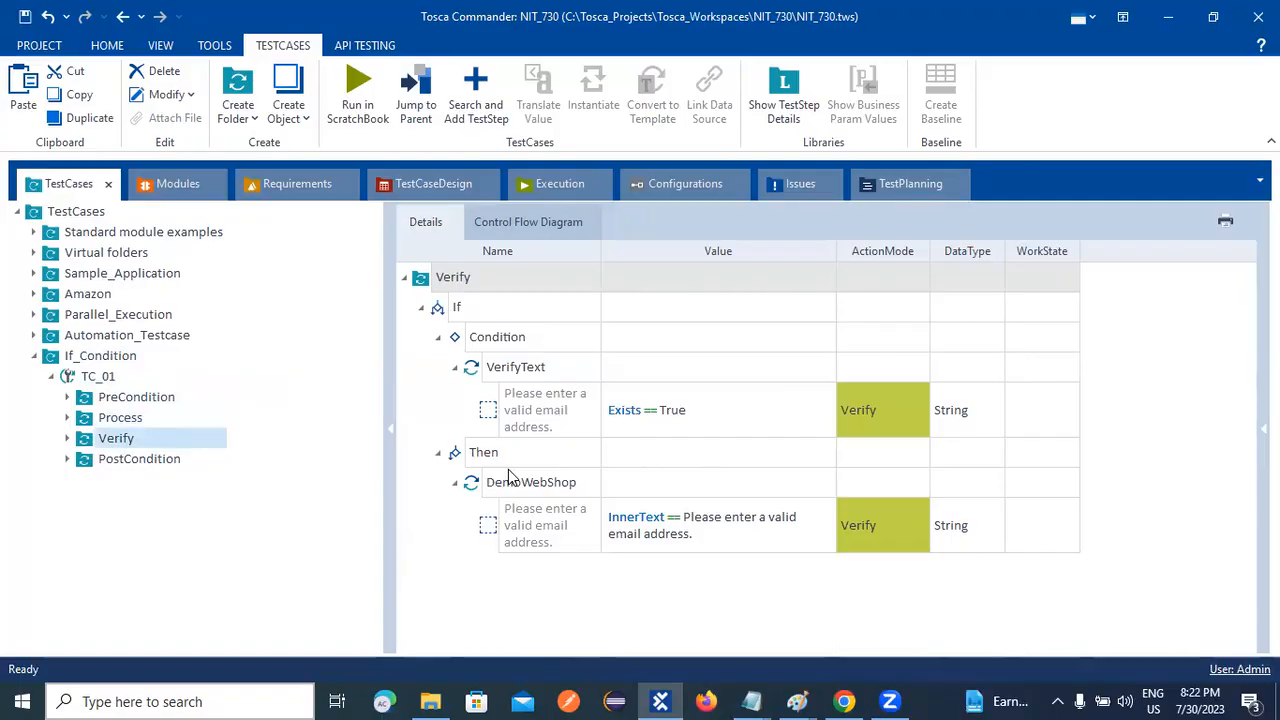
click(484, 342)
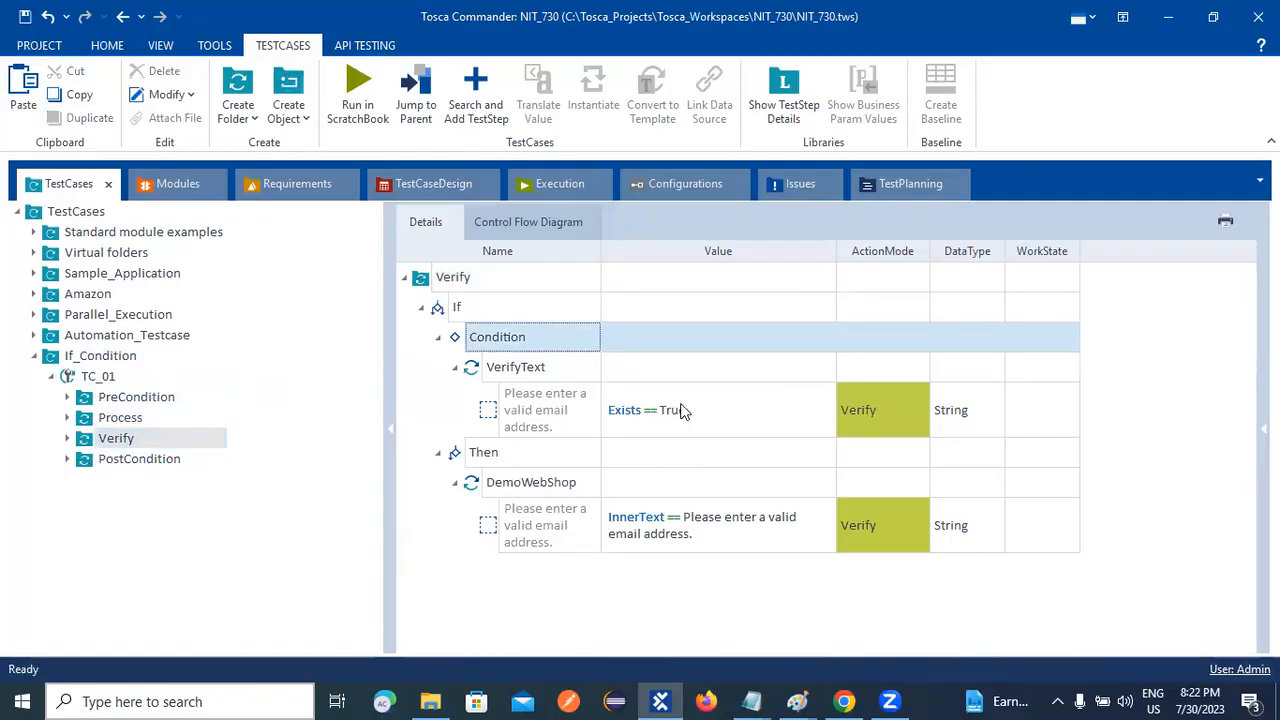
Step: Replace the Demo Web Shop. Login test step under Process with the IfCondition module containing Email, Password, Remember me? and Log in
click(68, 417)
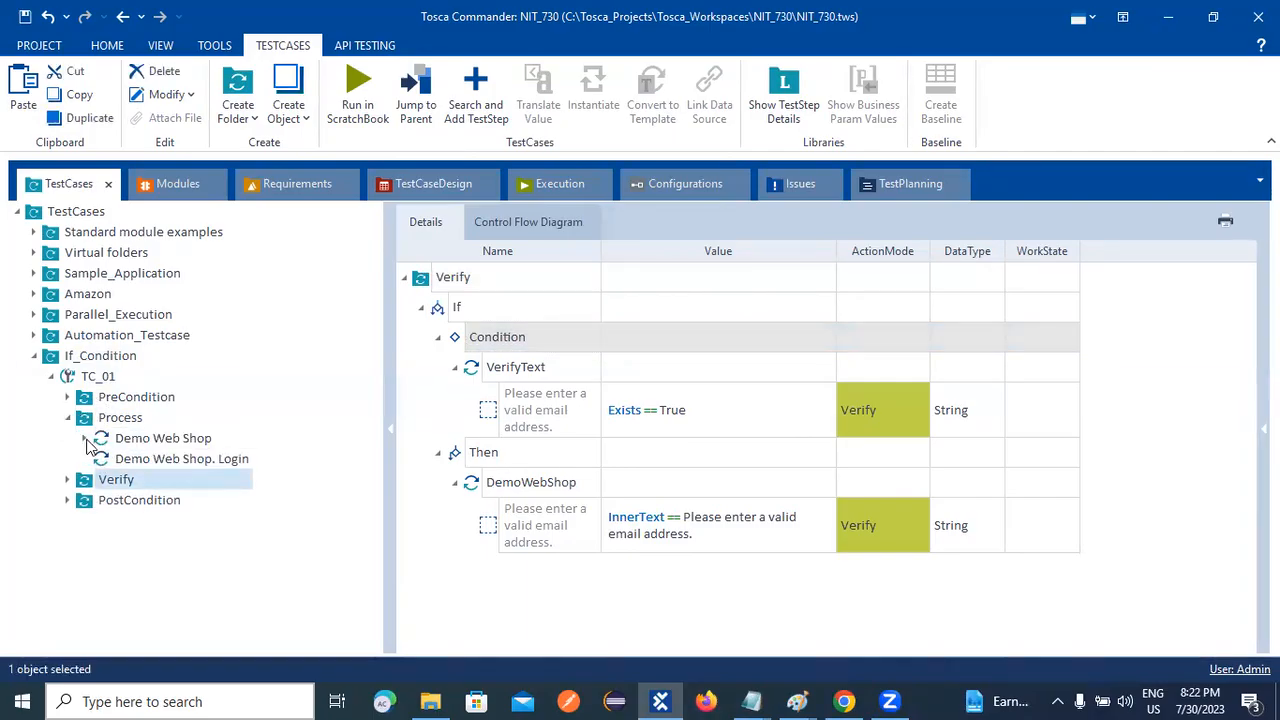
click(135, 459)
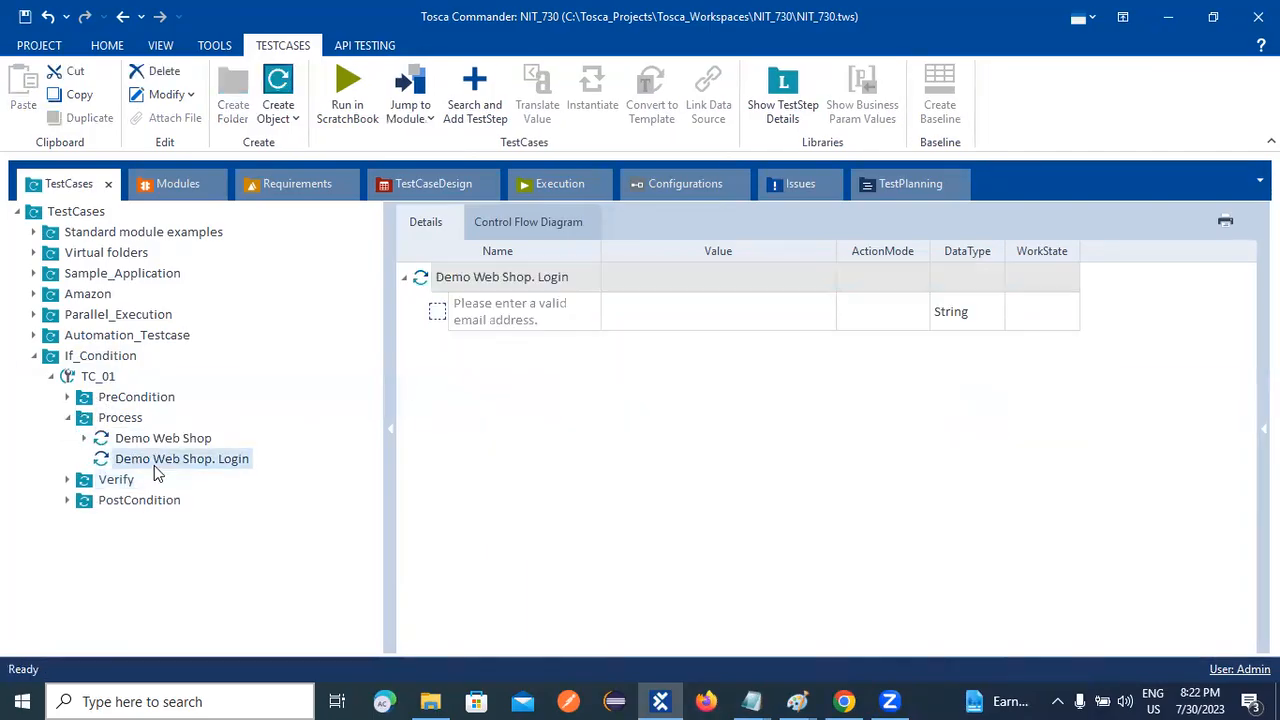
right_click(140, 459)
click(175, 330)
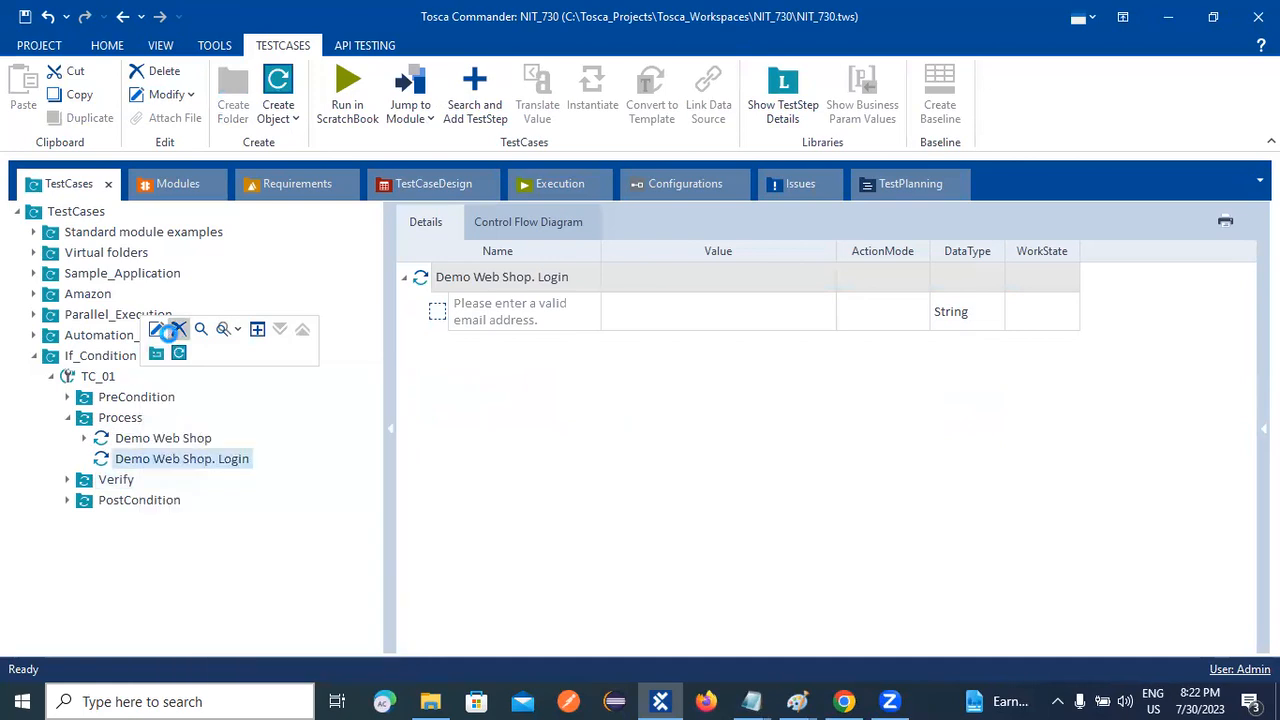
click(165, 440)
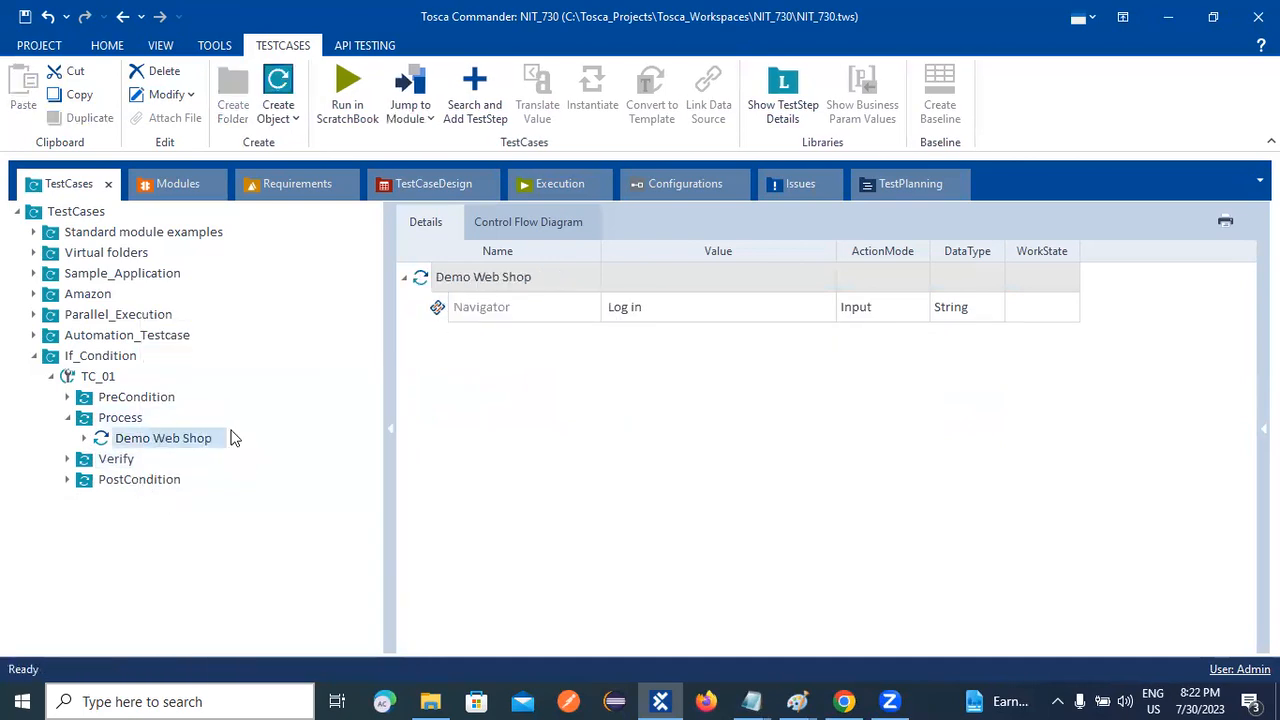
click(165, 188)
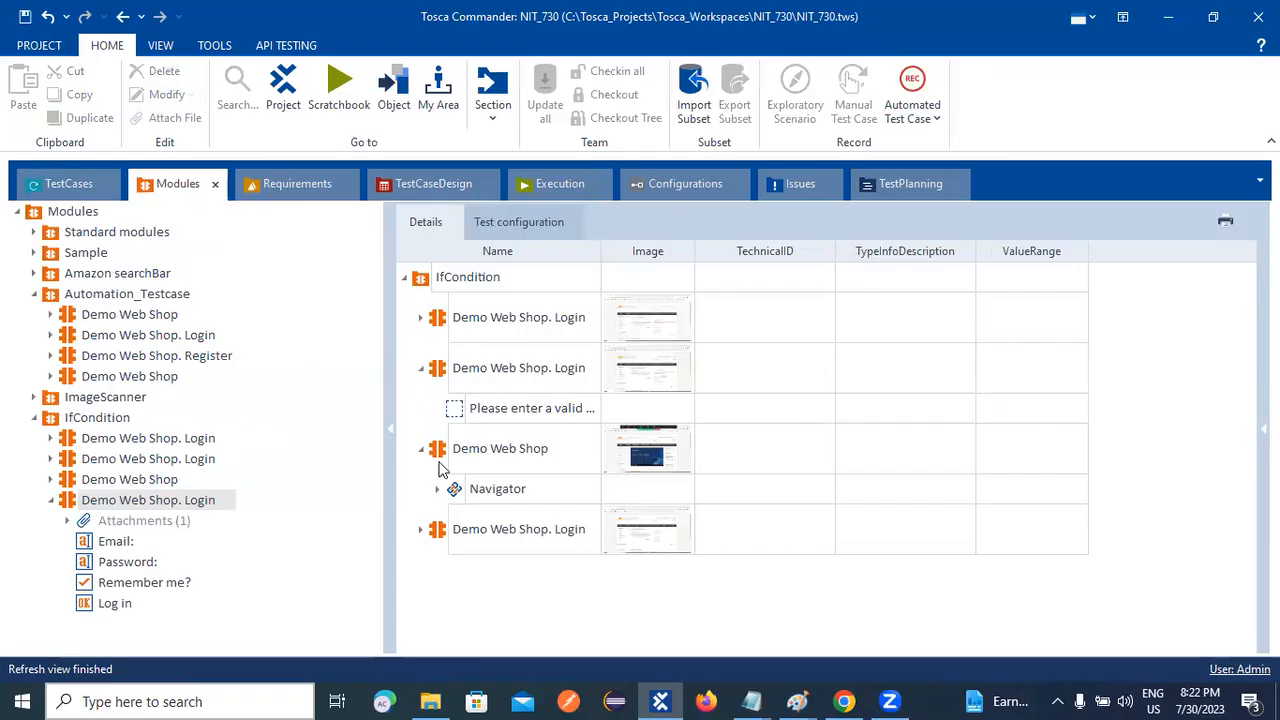
drag(69, 501, 105, 415)
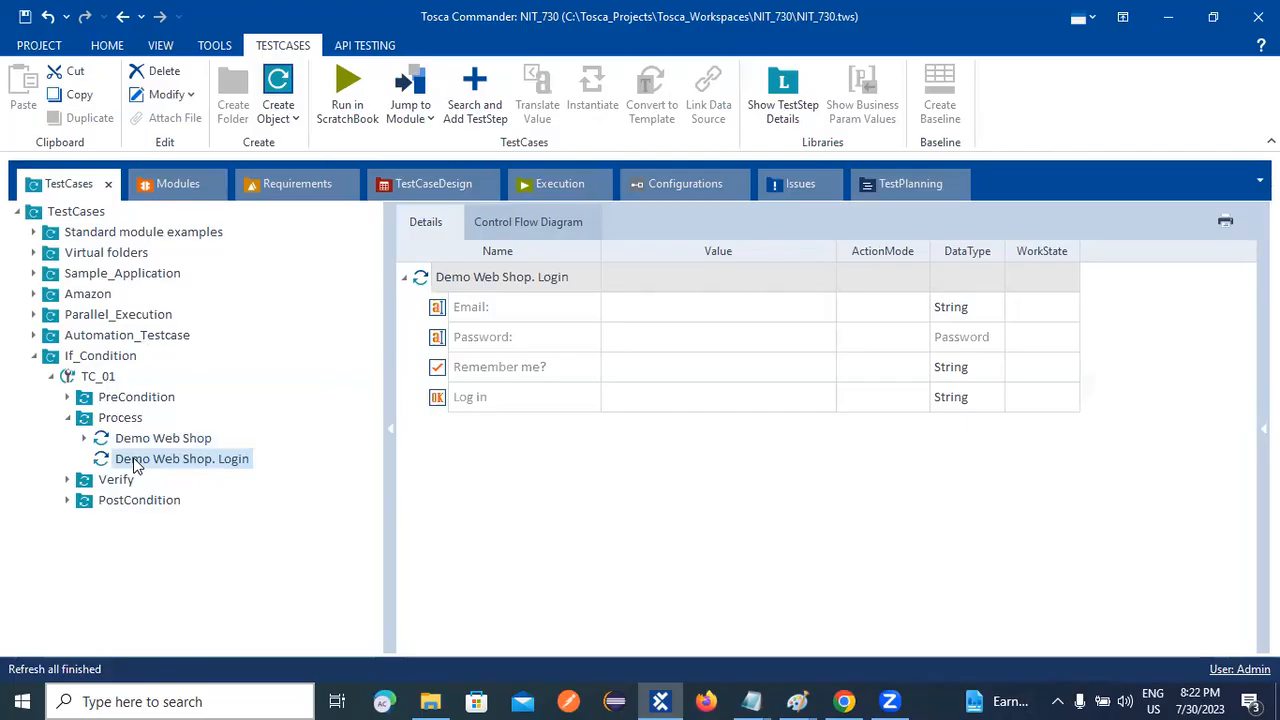
Step: In the Demo Web Shop. Login test step, set Remember me? to True and Log in to {Click}
click(663, 304)
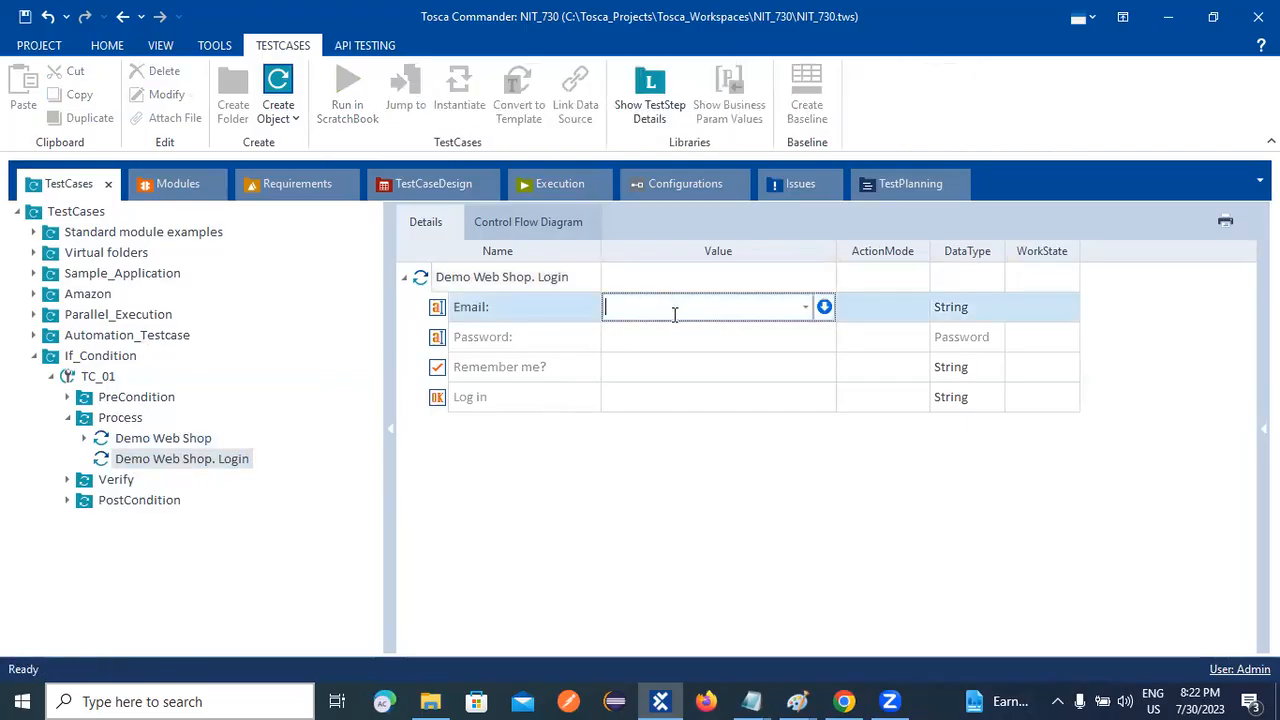
click(682, 371)
click(802, 368)
click(765, 391)
click(626, 402)
click(772, 395)
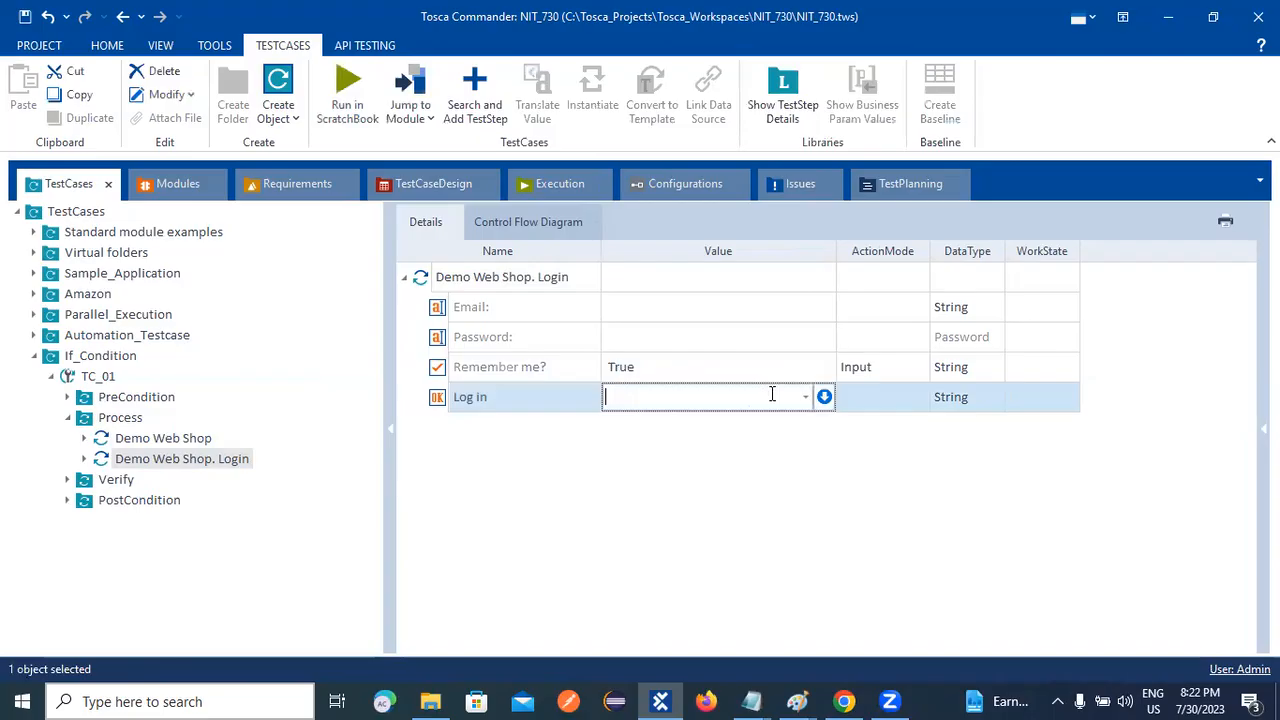
click(805, 397)
click(737, 421)
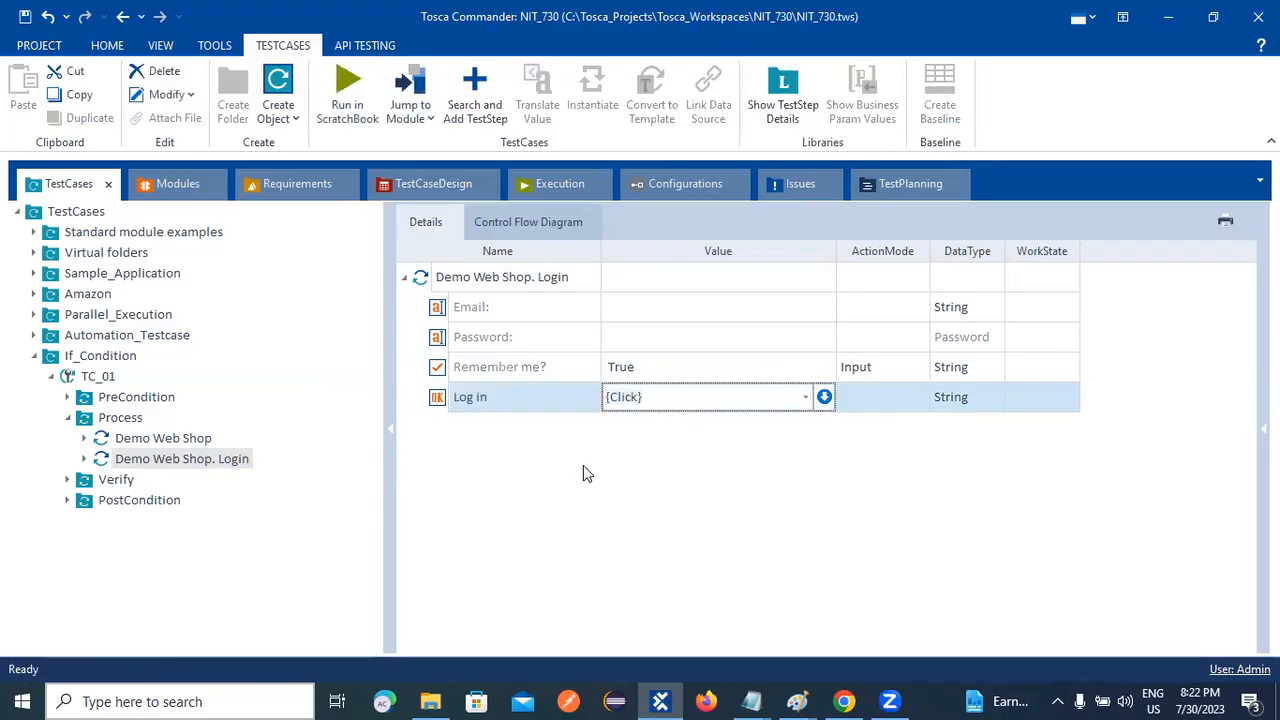
click(610, 337)
Step: Set the Email value of the Demo Web Shop. Login test step to the invalid address rfbaisbv, leaving Password empty
click(643, 306)
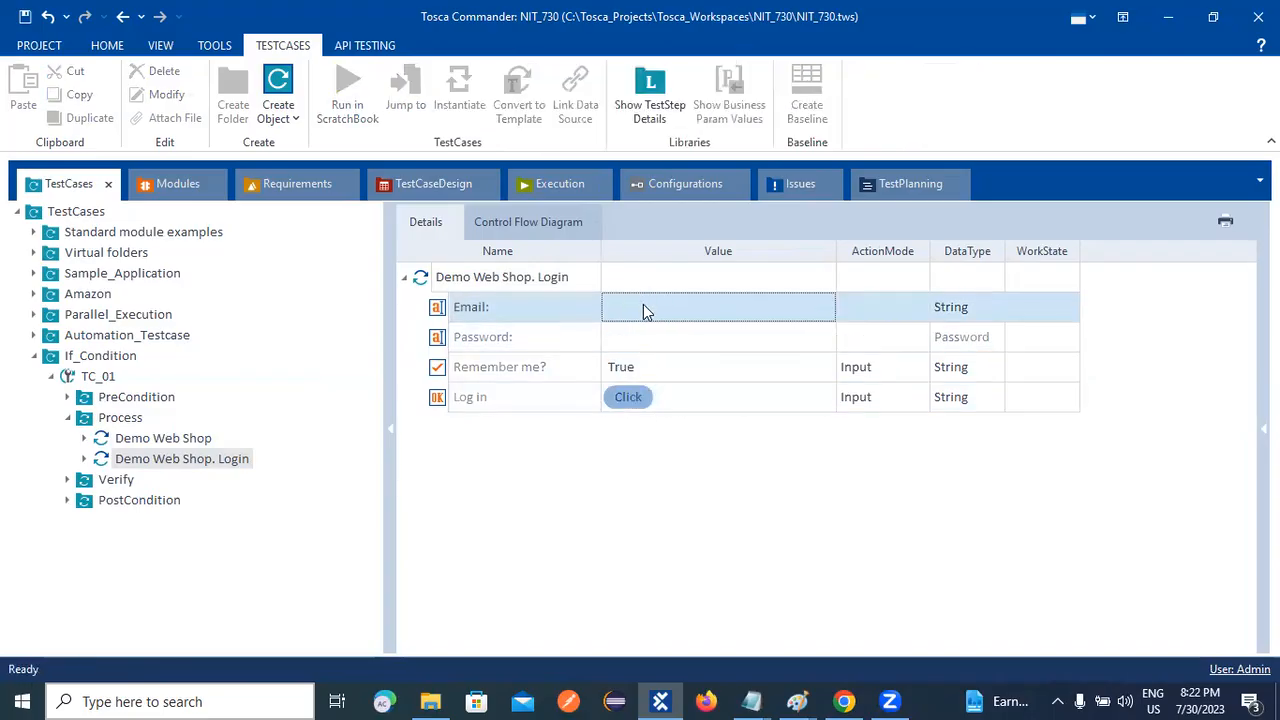
click(643, 306)
text(rfbaistbv)
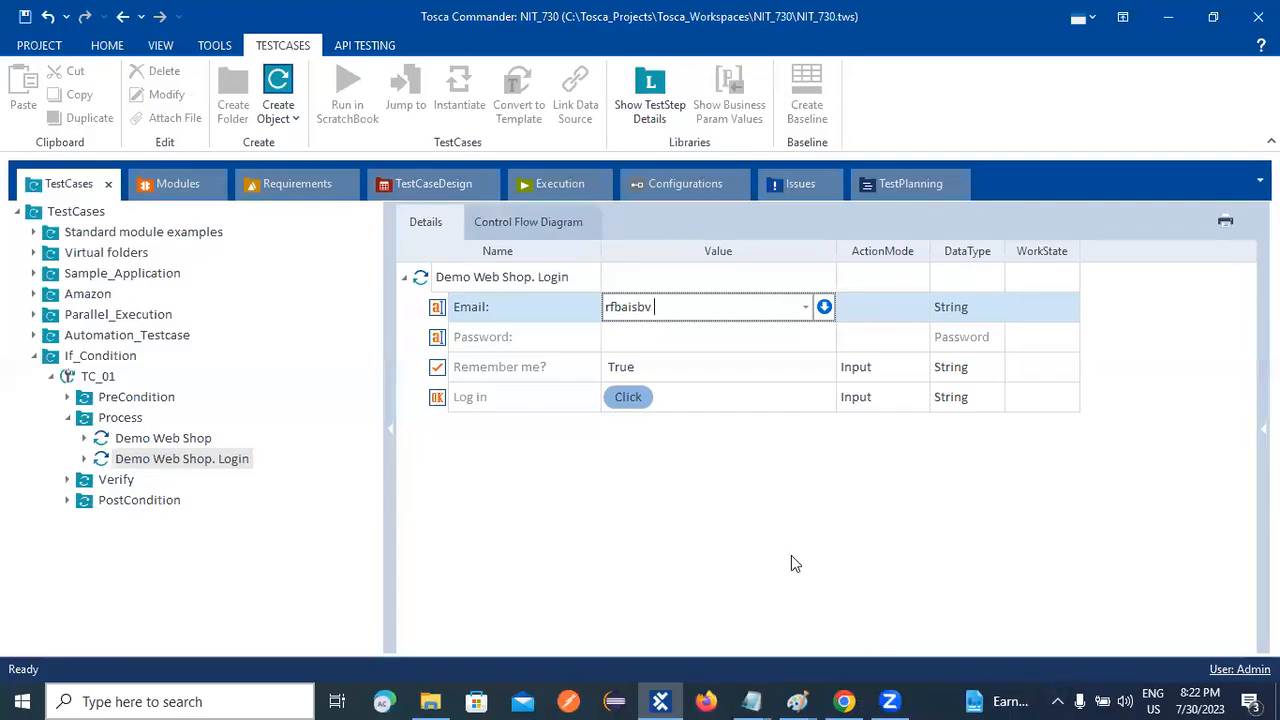
key(Return)
click(640, 310)
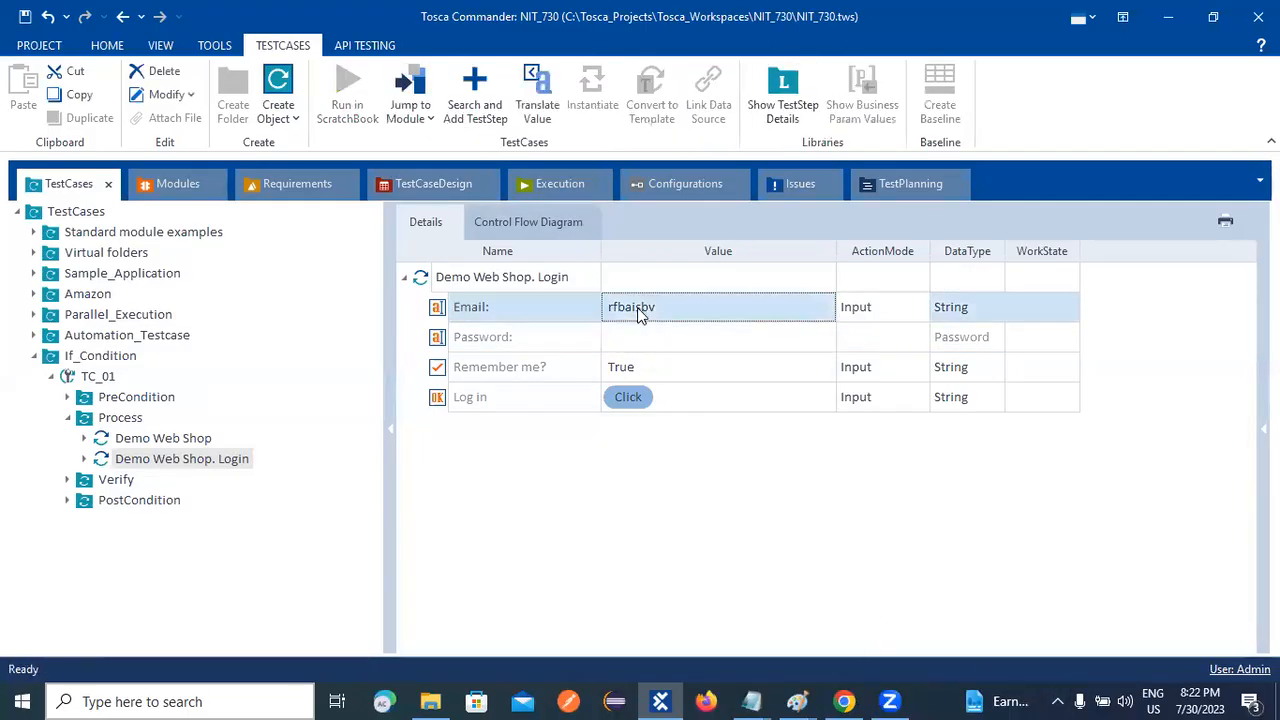
click(634, 341)
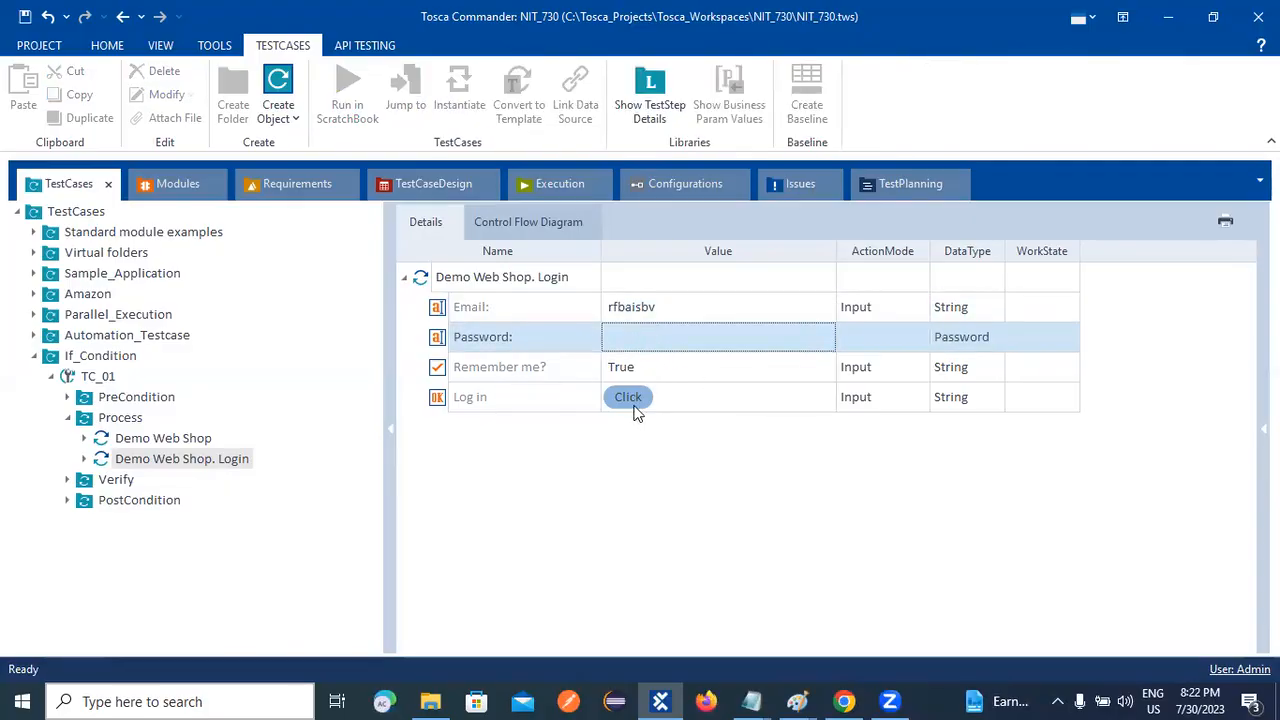
click(622, 478)
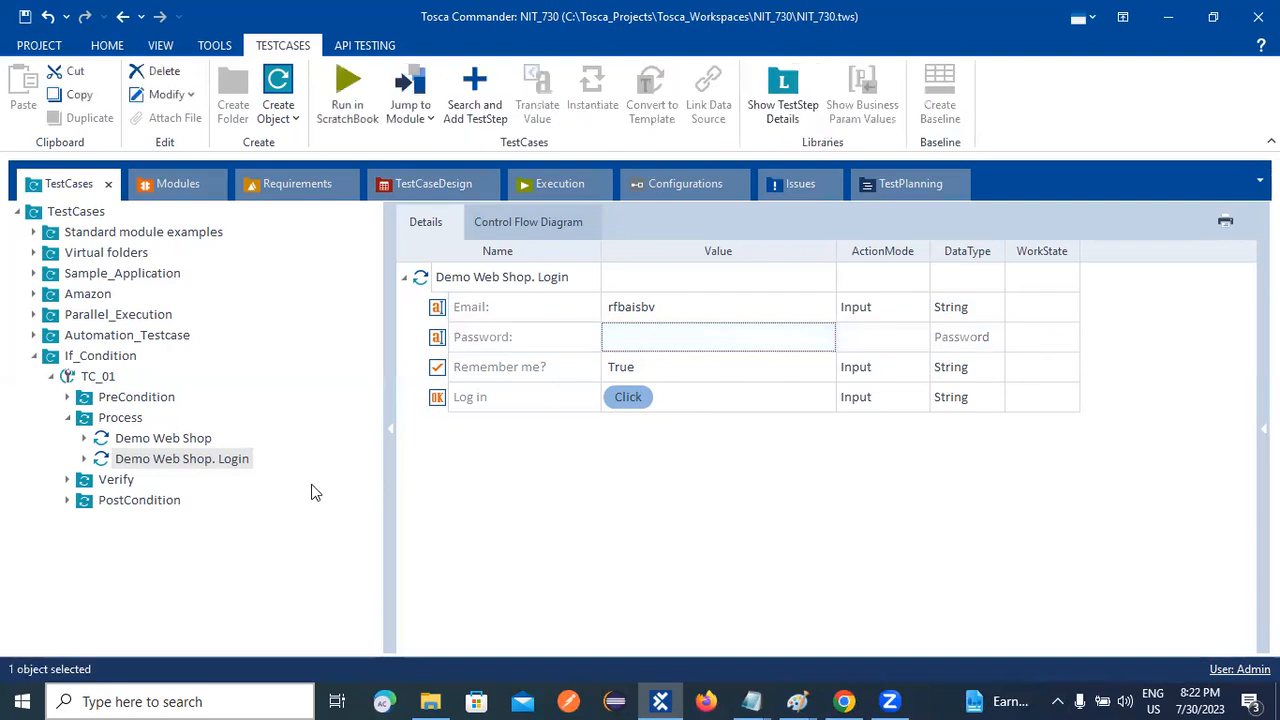
Step: Examine the Verify folder's If statement against the Demo Web Shop. Login values, and the CloseBrowser step under PostCondition
click(67, 480)
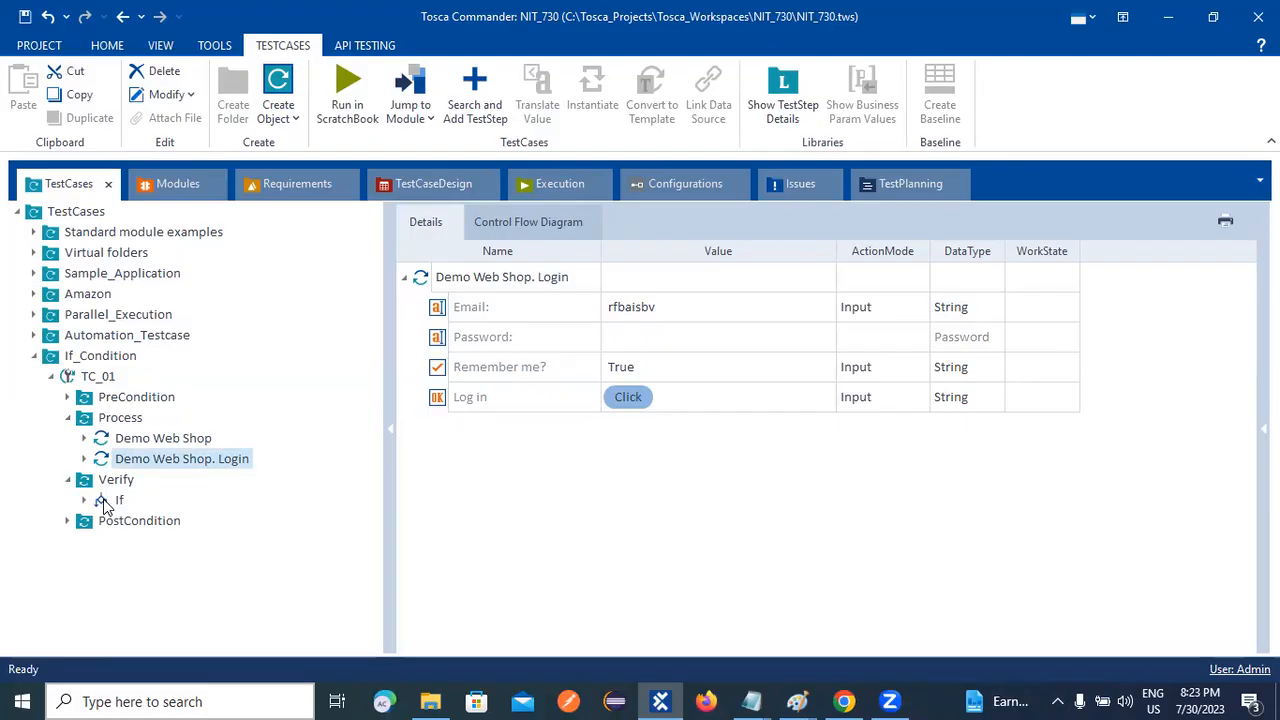
click(115, 502)
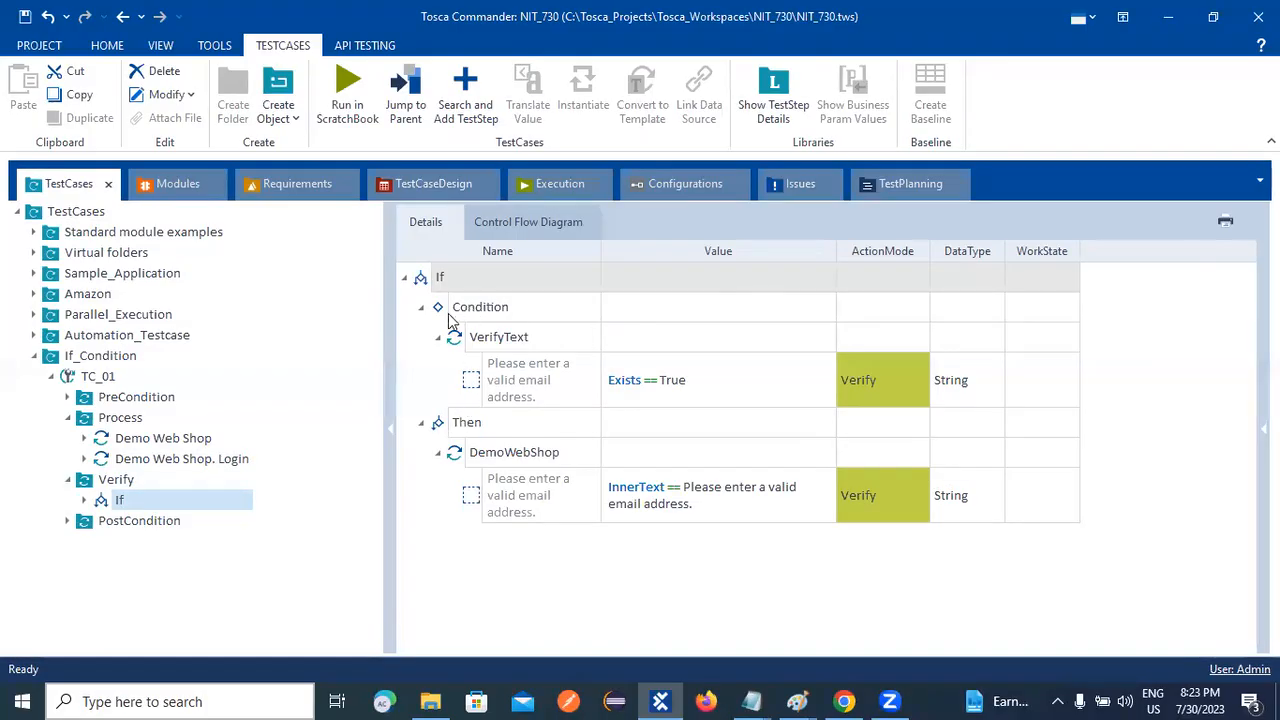
click(160, 458)
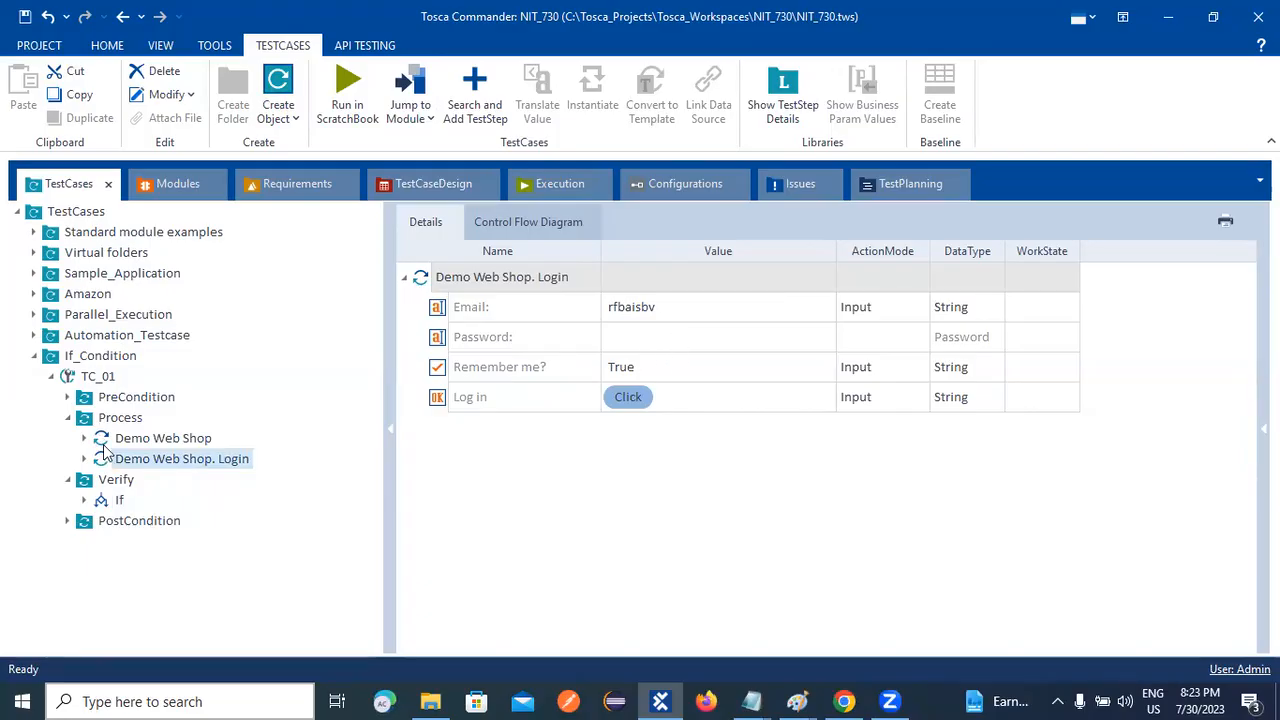
click(110, 500)
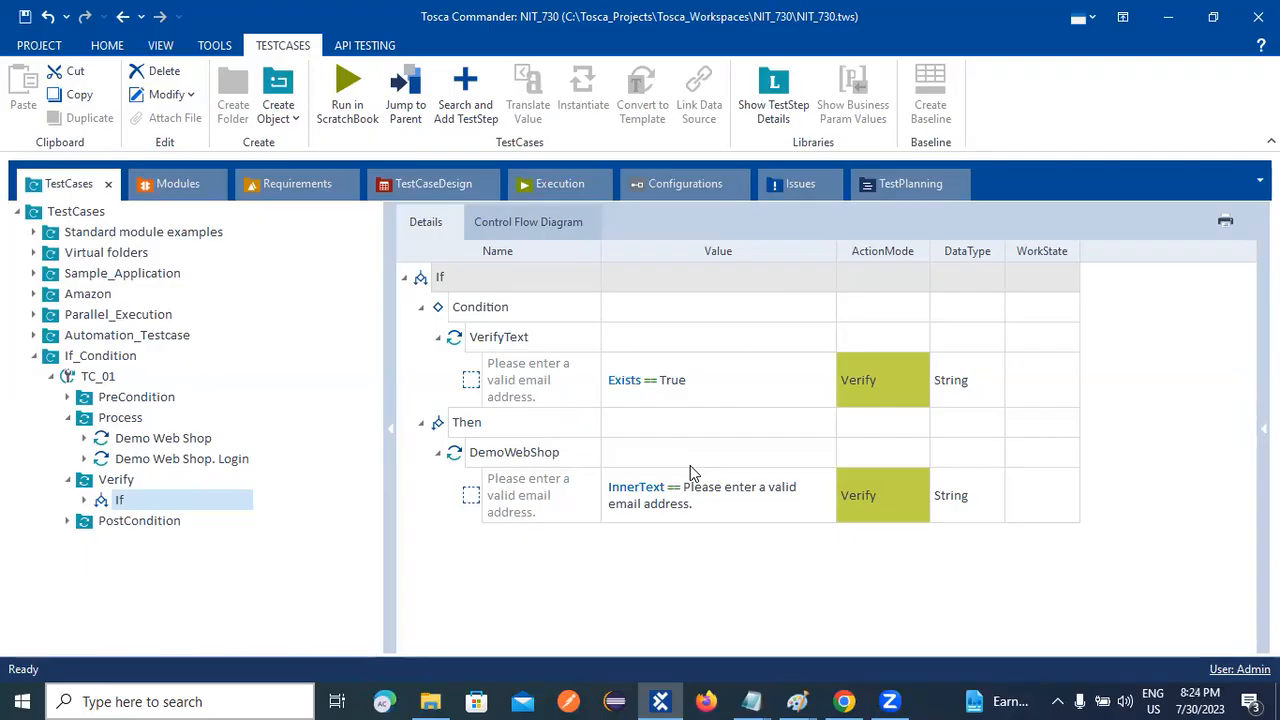
click(67, 521)
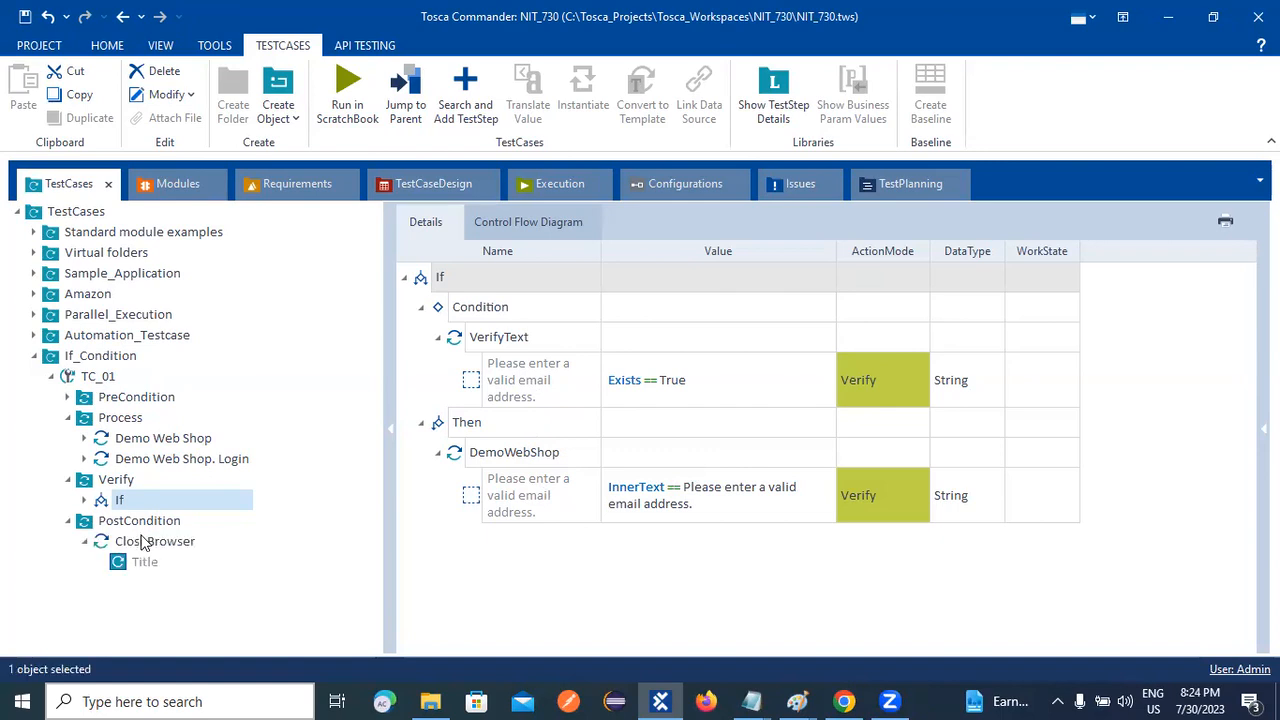
click(144, 541)
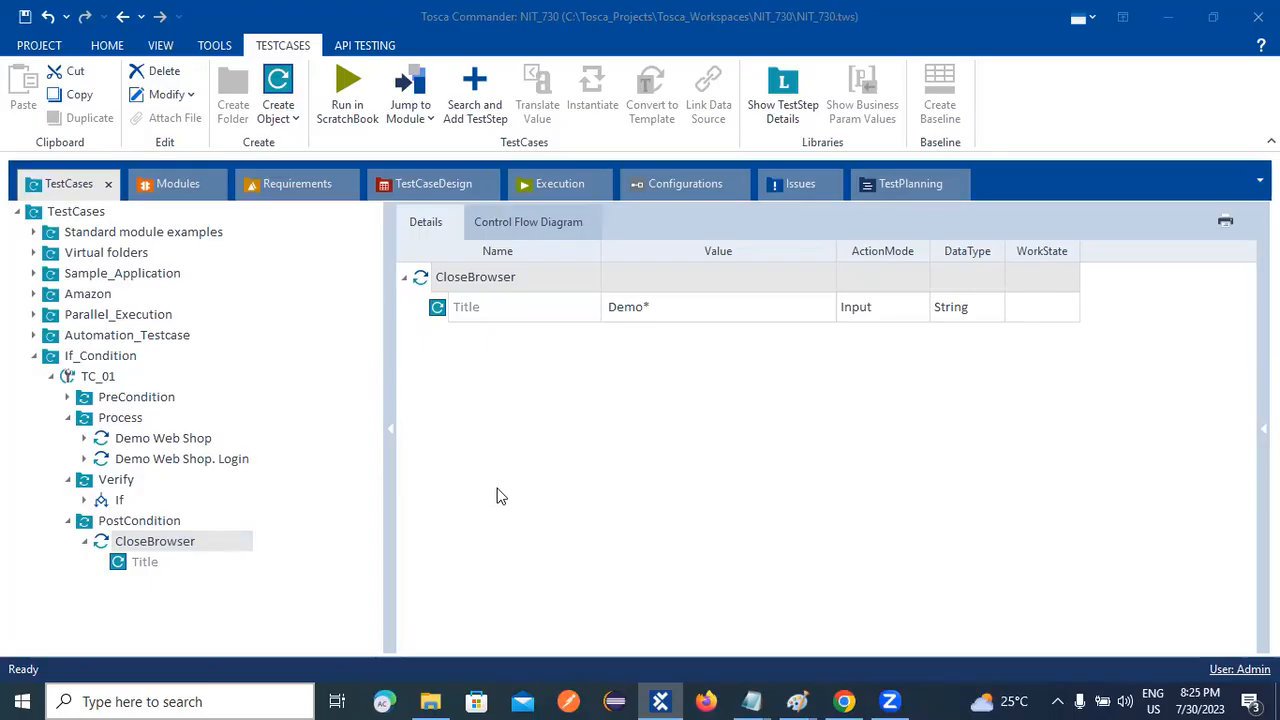
click(480, 222)
click(358, 404)
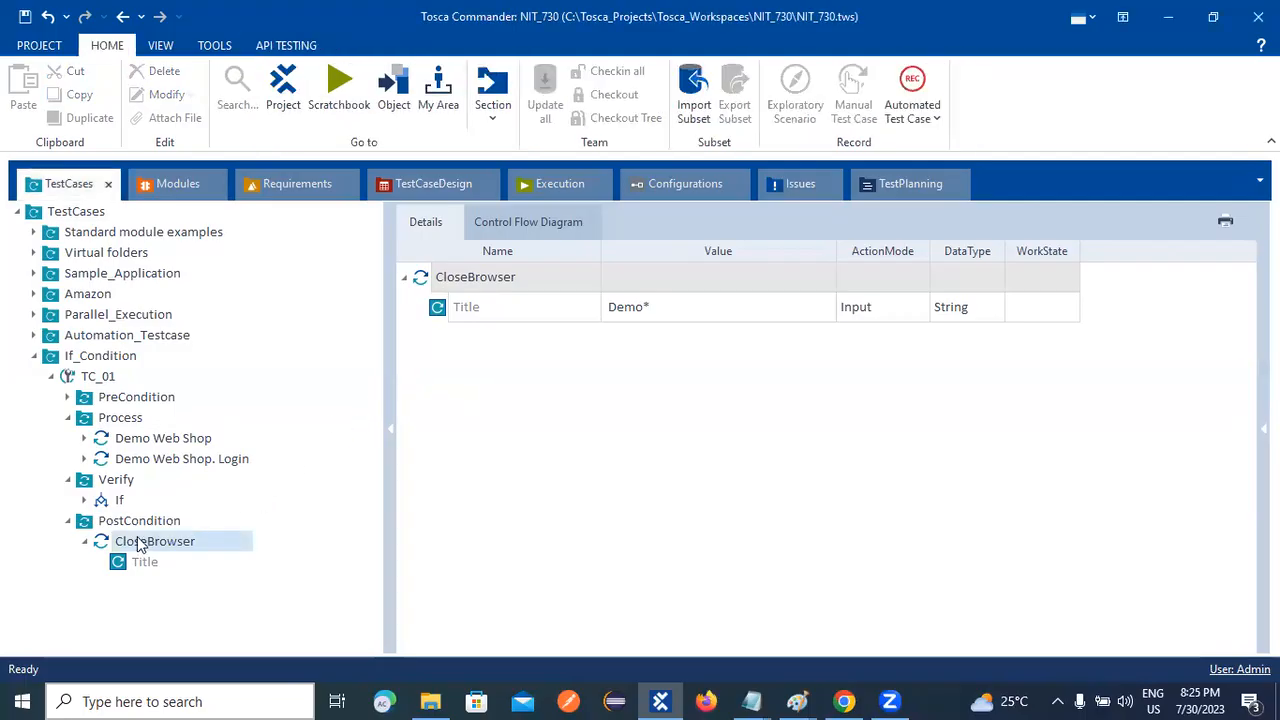
click(84, 501)
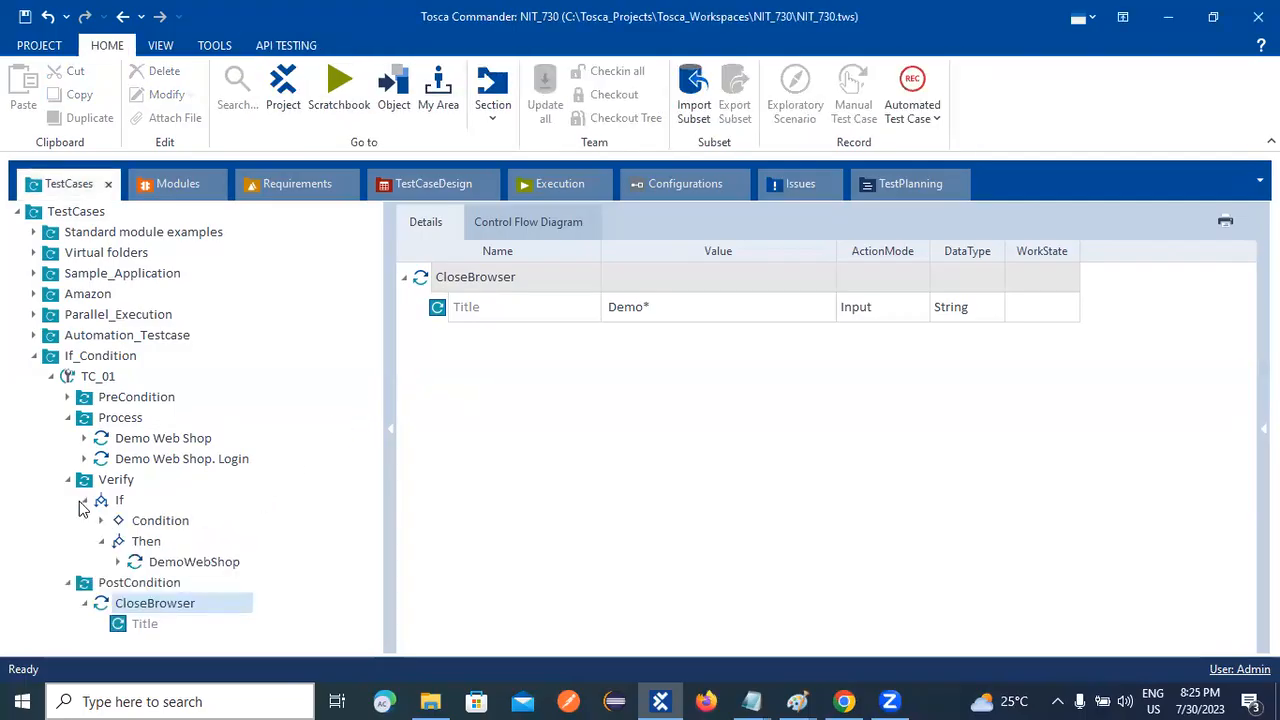
Step: Collapse the Process, Verify and PostCondition folders of TC_01 in the test case tree
click(84, 501)
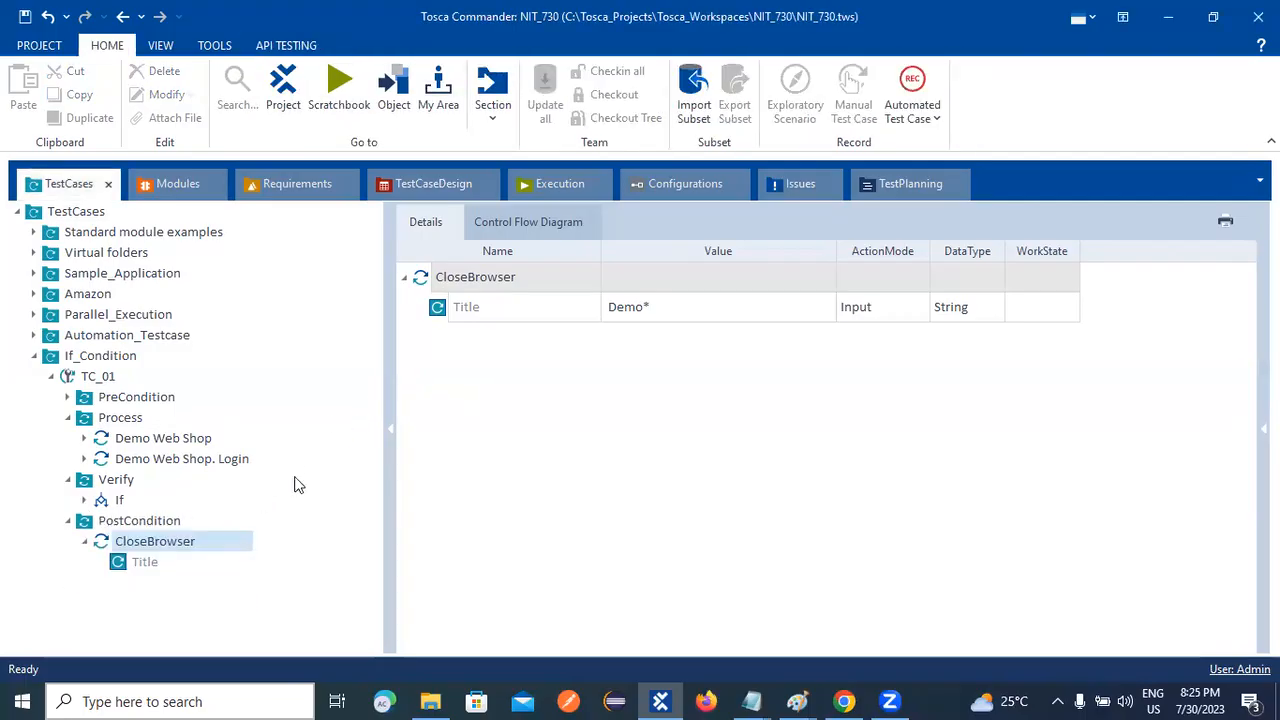
click(84, 501)
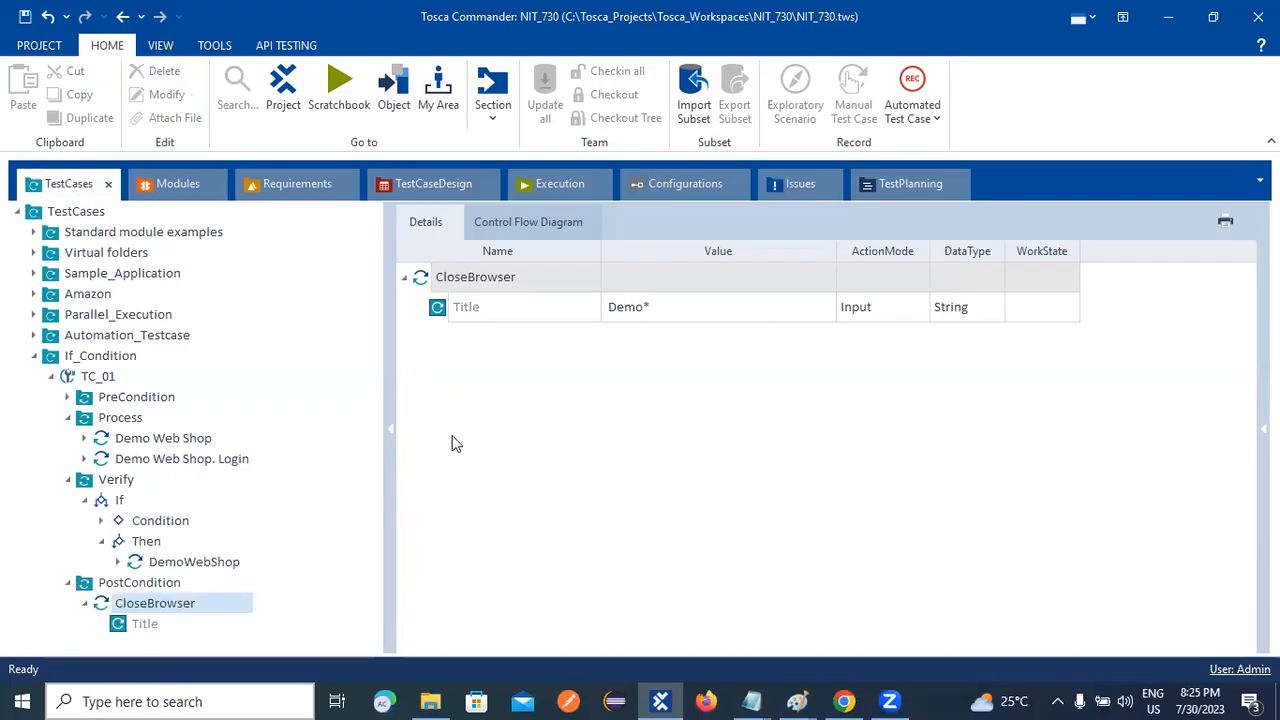
click(102, 521)
click(102, 521)
click(68, 479)
click(68, 418)
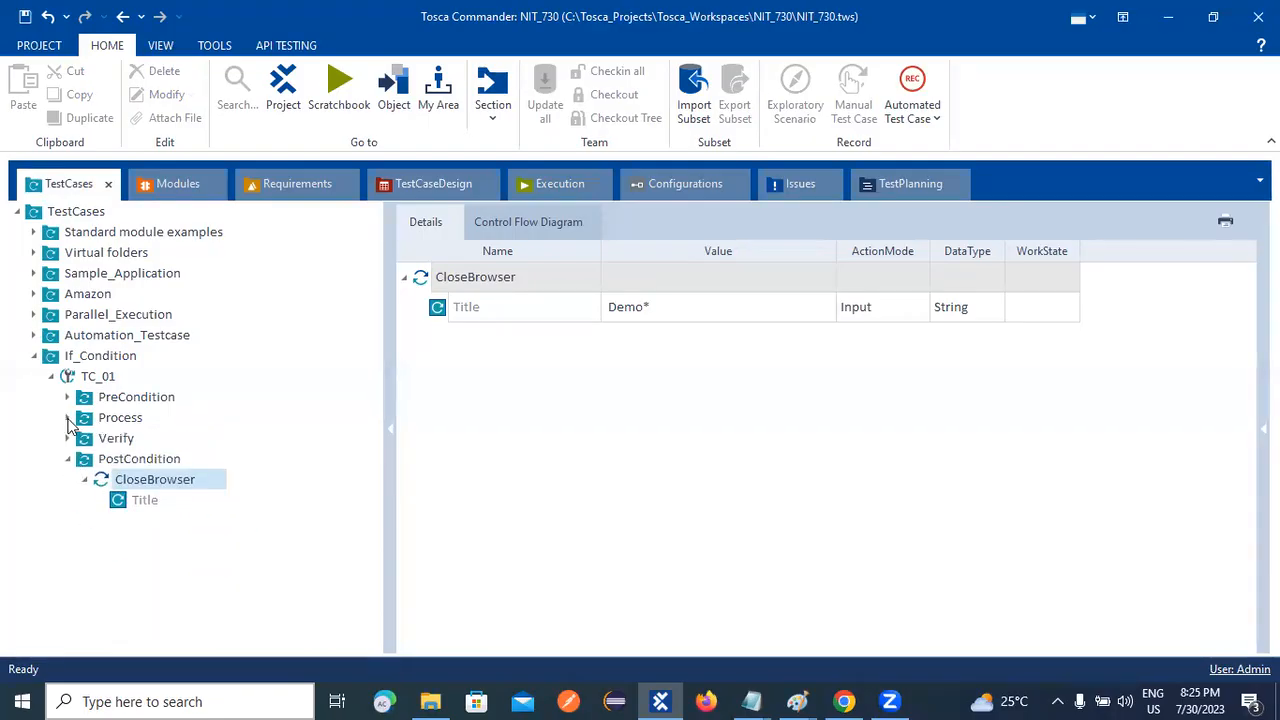
click(68, 459)
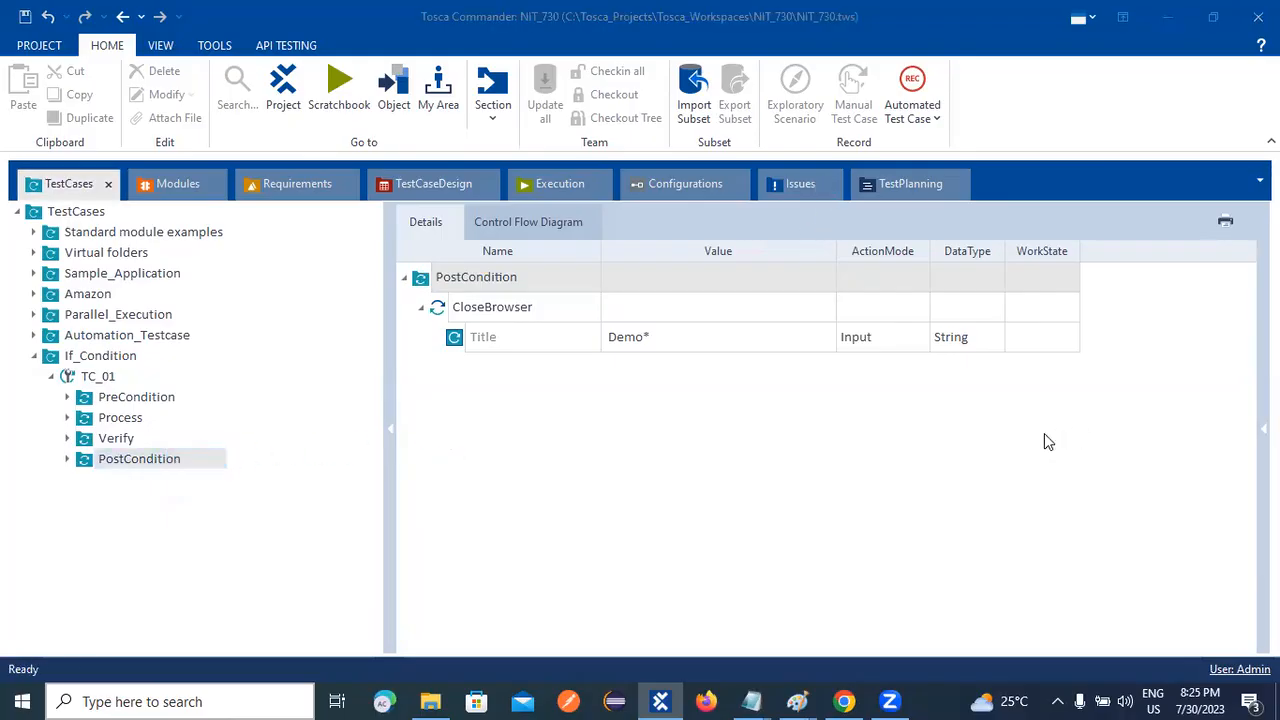
Step: Close the Demo Web Shop login page in Chrome and minimize the remaining windows to reach the desktop
click(844, 701)
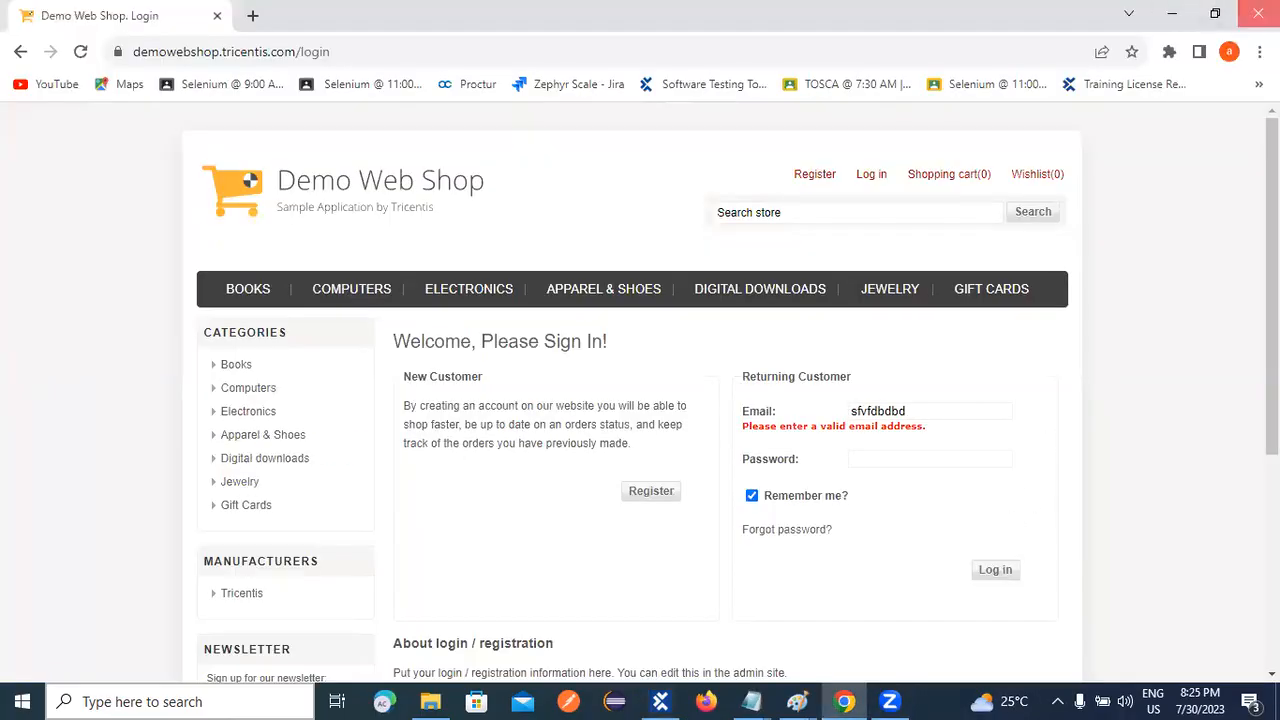
click(1258, 14)
click(1165, 14)
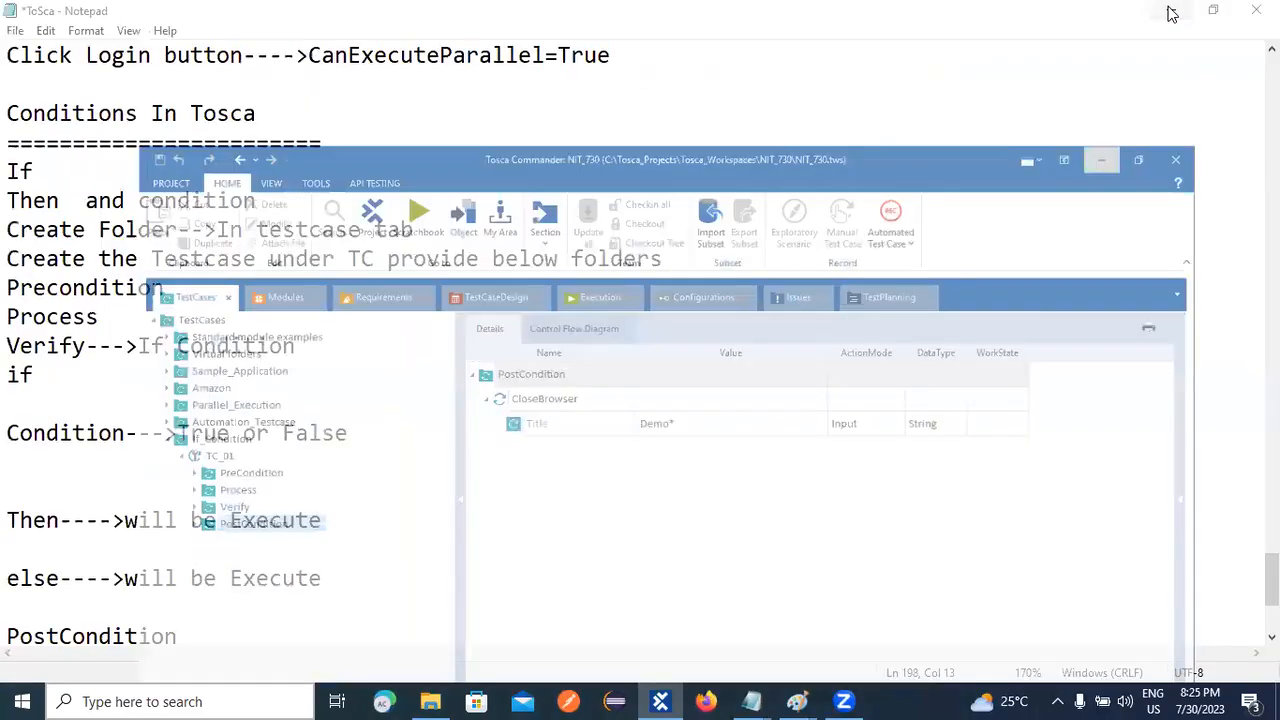
click(1166, 12)
click(1166, 14)
click(1167, 15)
right_click(1058, 105)
click(1102, 158)
right_click(1098, 163)
click(1127, 219)
right_click(1125, 220)
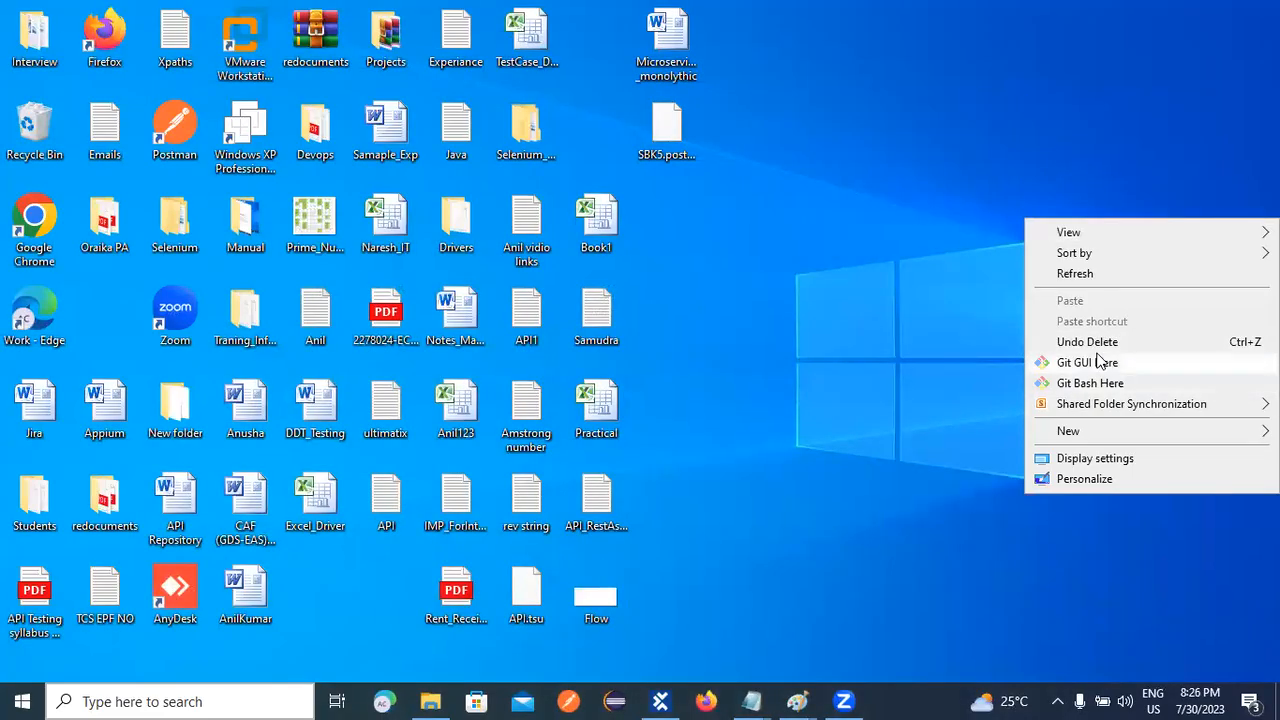
click(1080, 285)
right_click(1080, 283)
click(1087, 334)
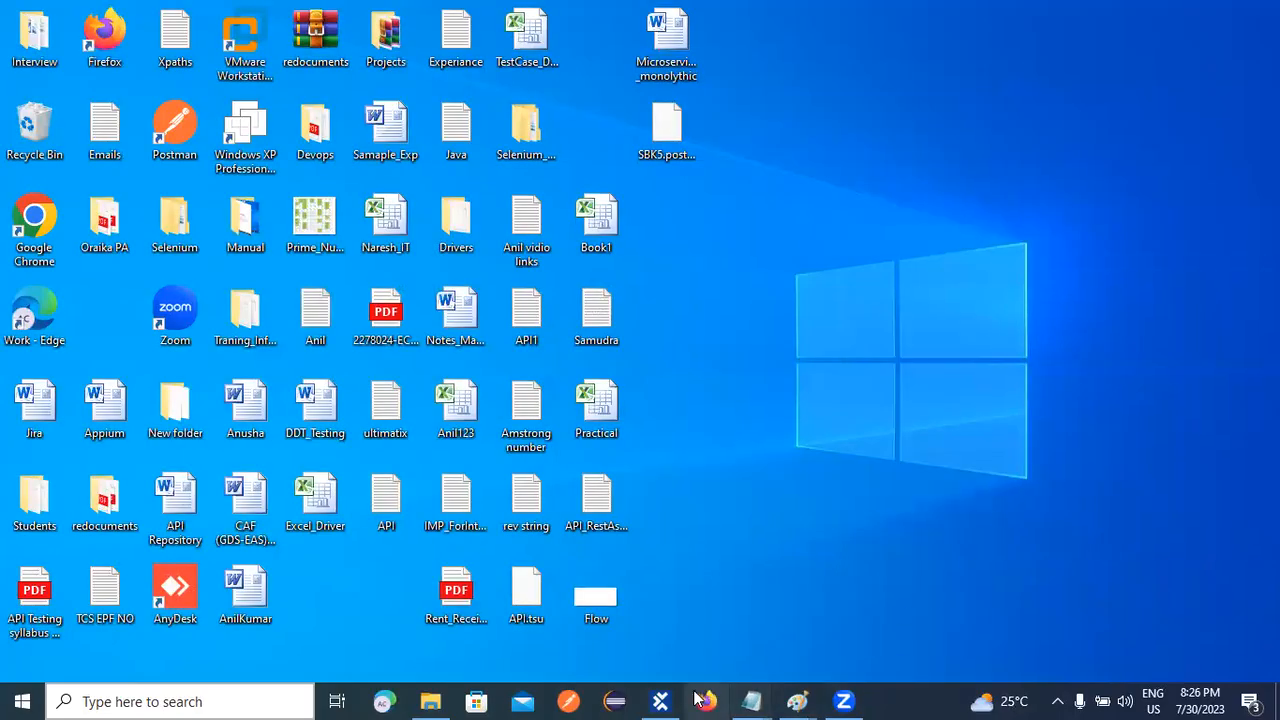
Step: Switch back to Tosca Commander, show the If_Condition folder's details and collapse TC_01's PreCondition, Process, Verify and PostCondition folders there
mouse_move(659, 700)
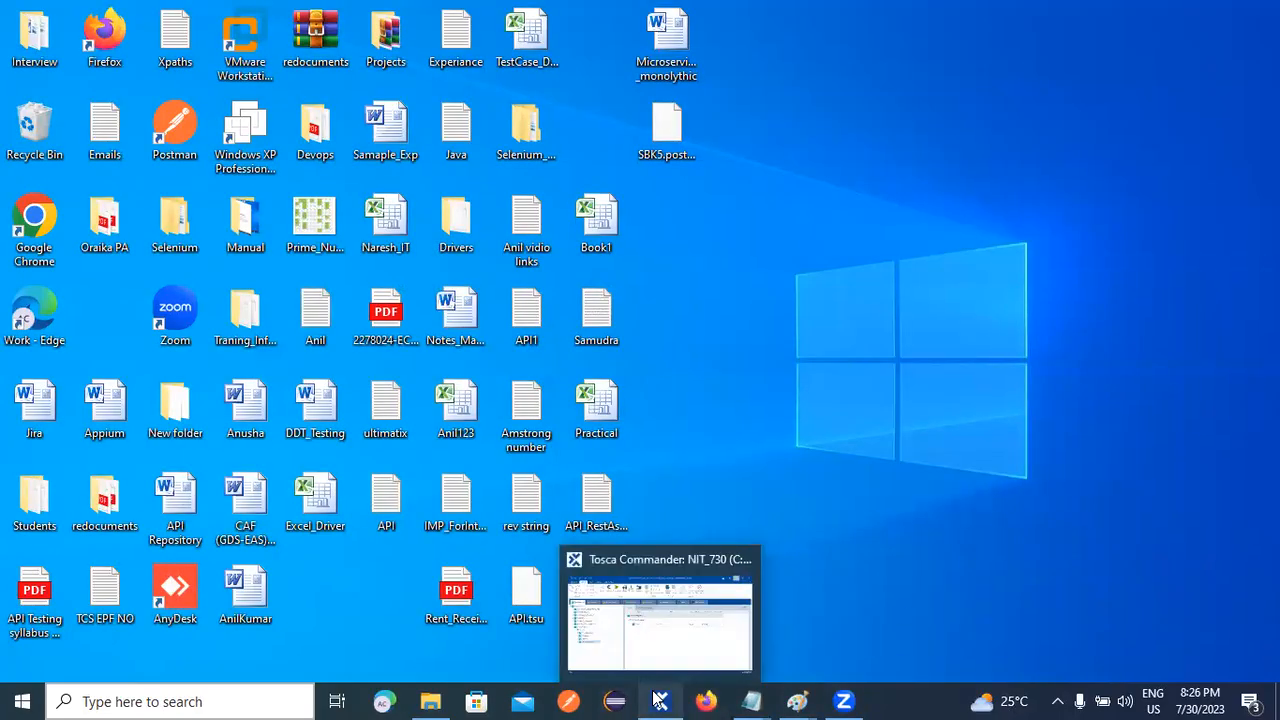
click(668, 702)
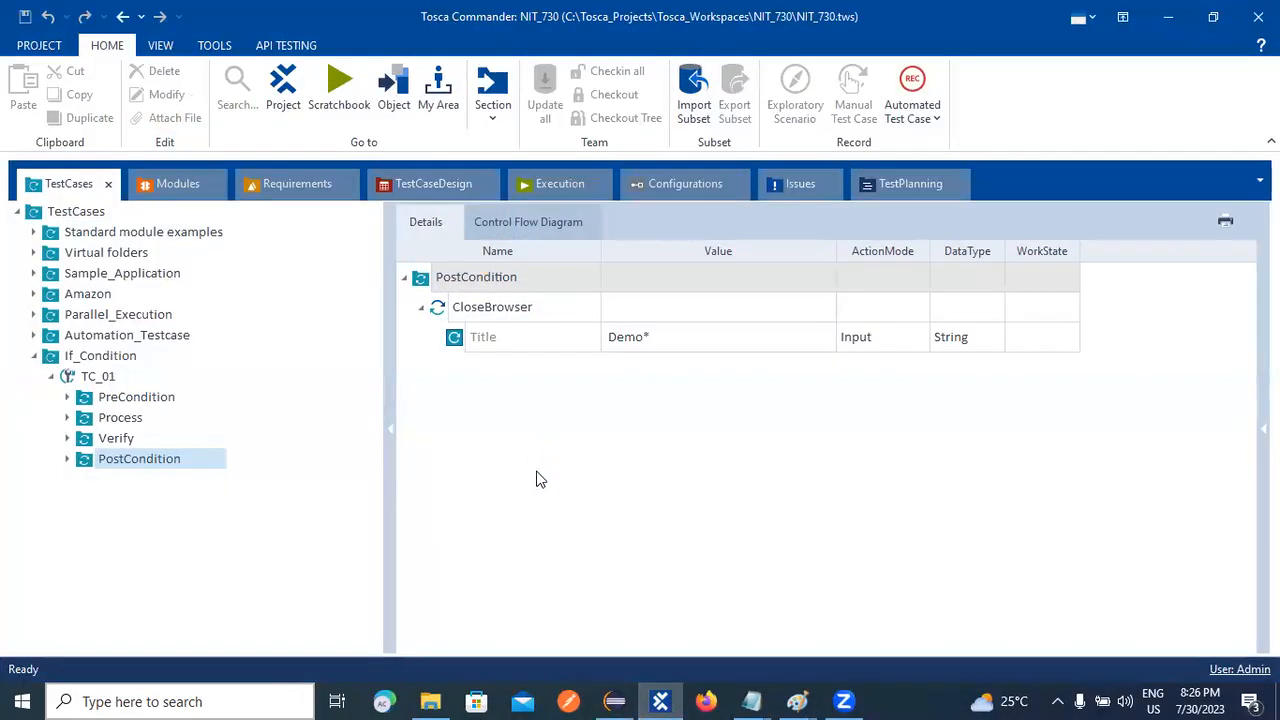
click(92, 357)
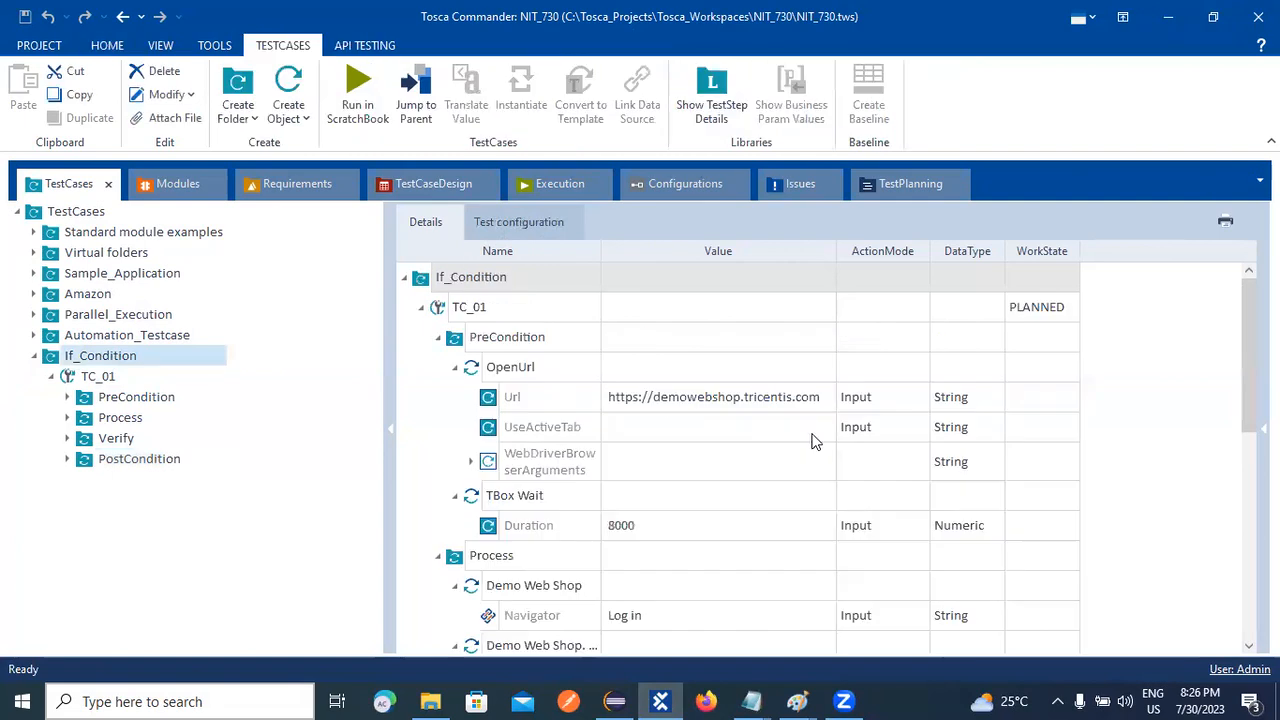
click(421, 308)
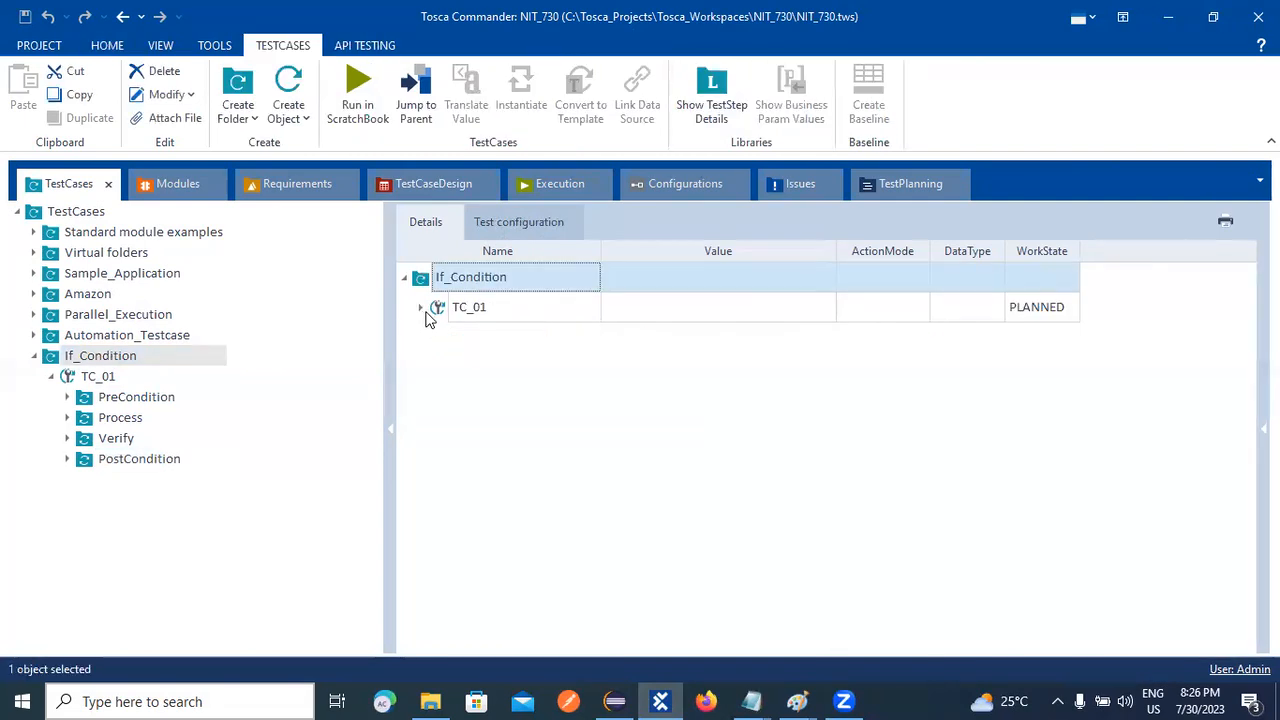
click(421, 308)
click(437, 337)
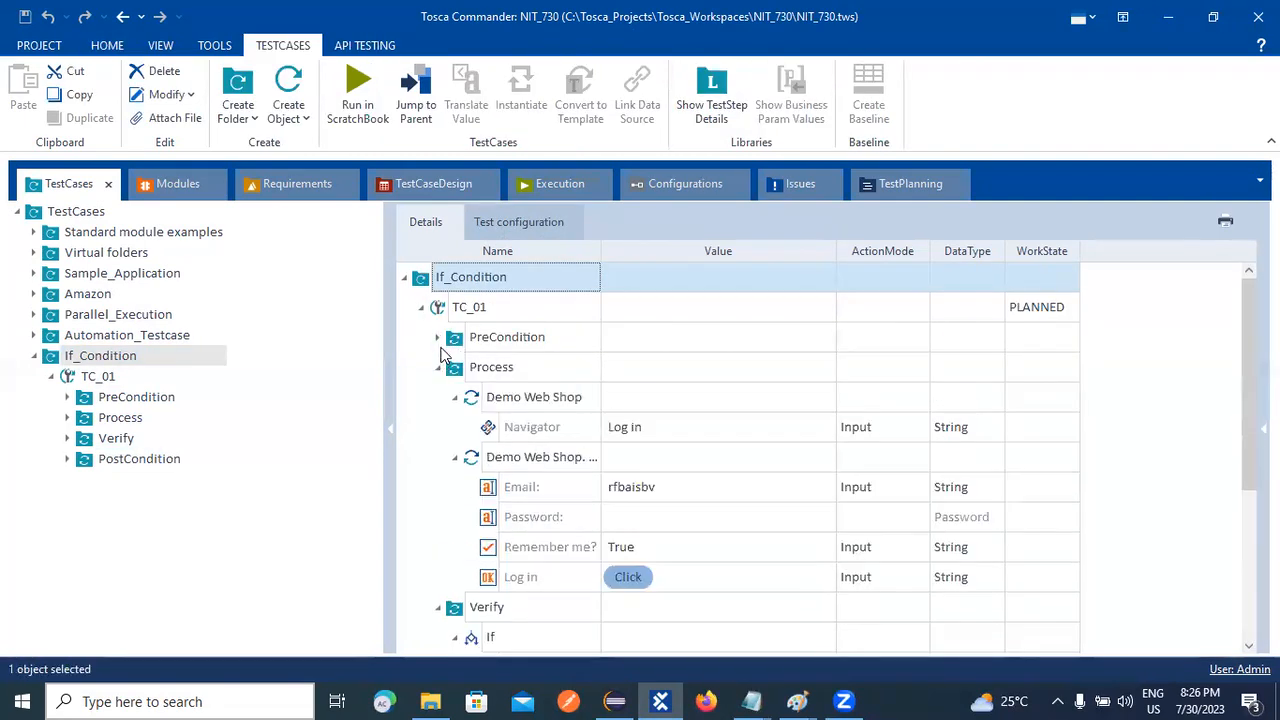
click(437, 369)
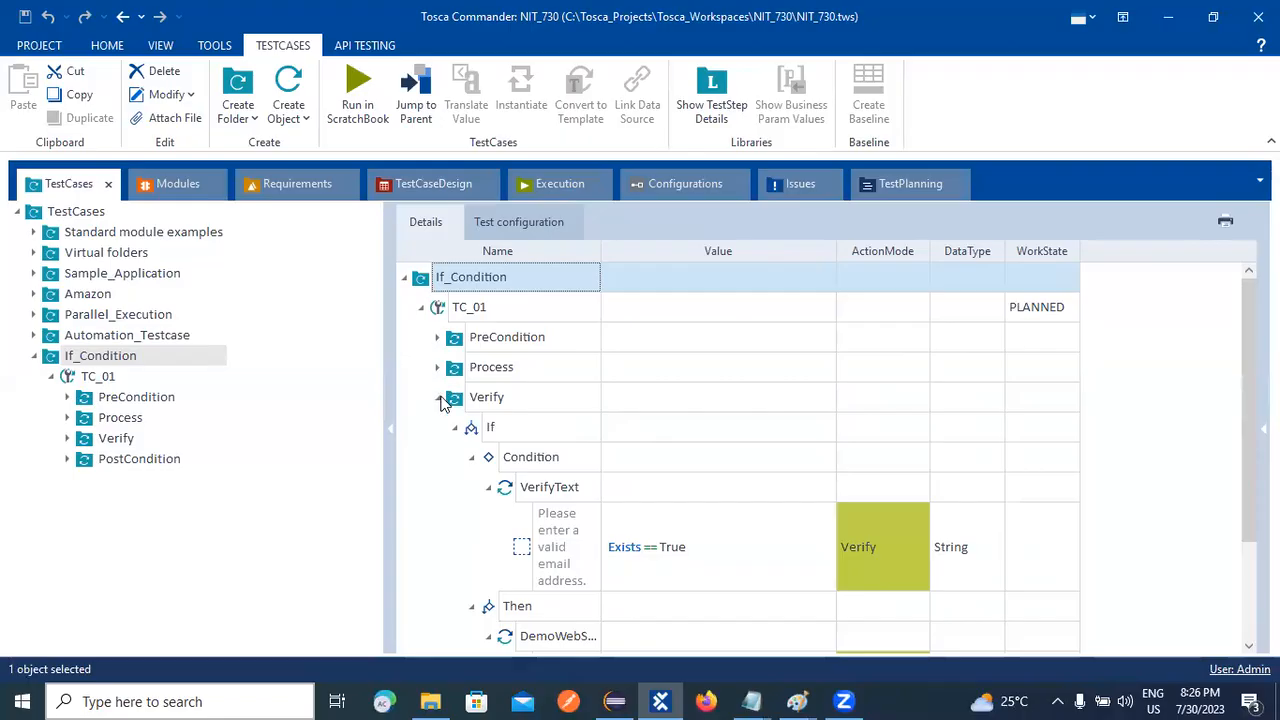
click(437, 397)
click(437, 427)
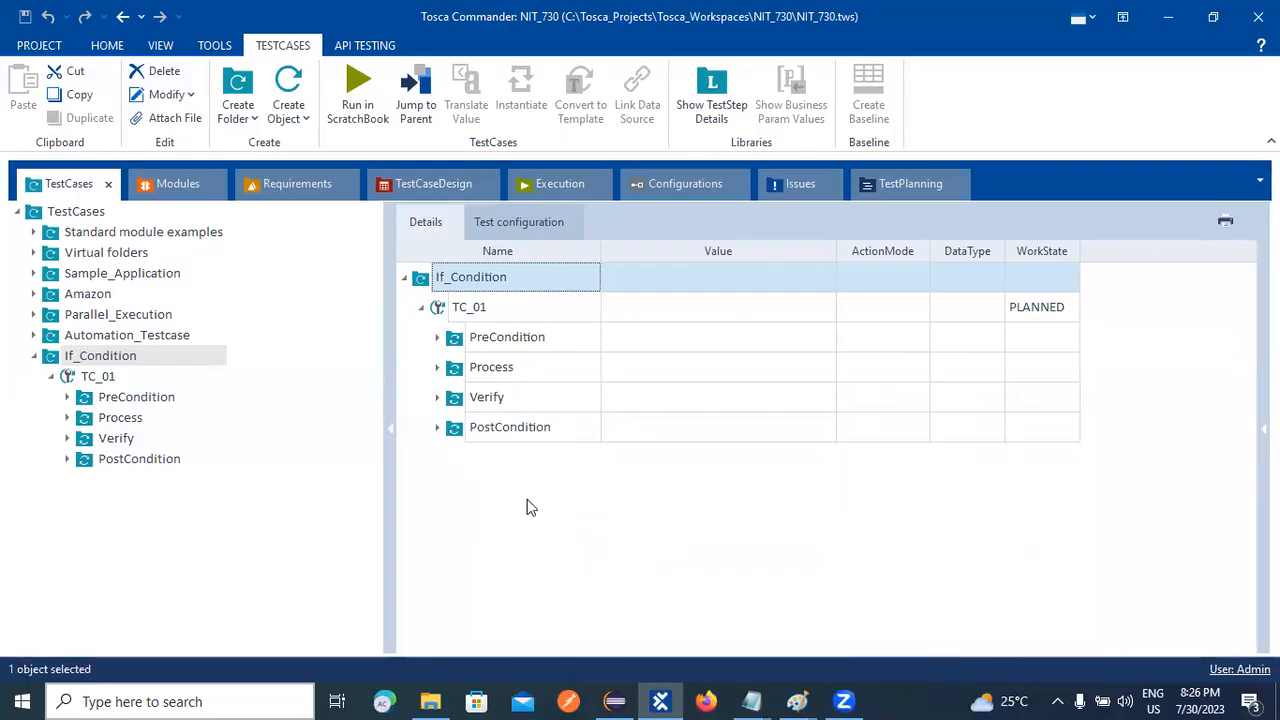
Step: Run the If_Condition folder in ScratchBook
click(614, 701)
click(1086, 566)
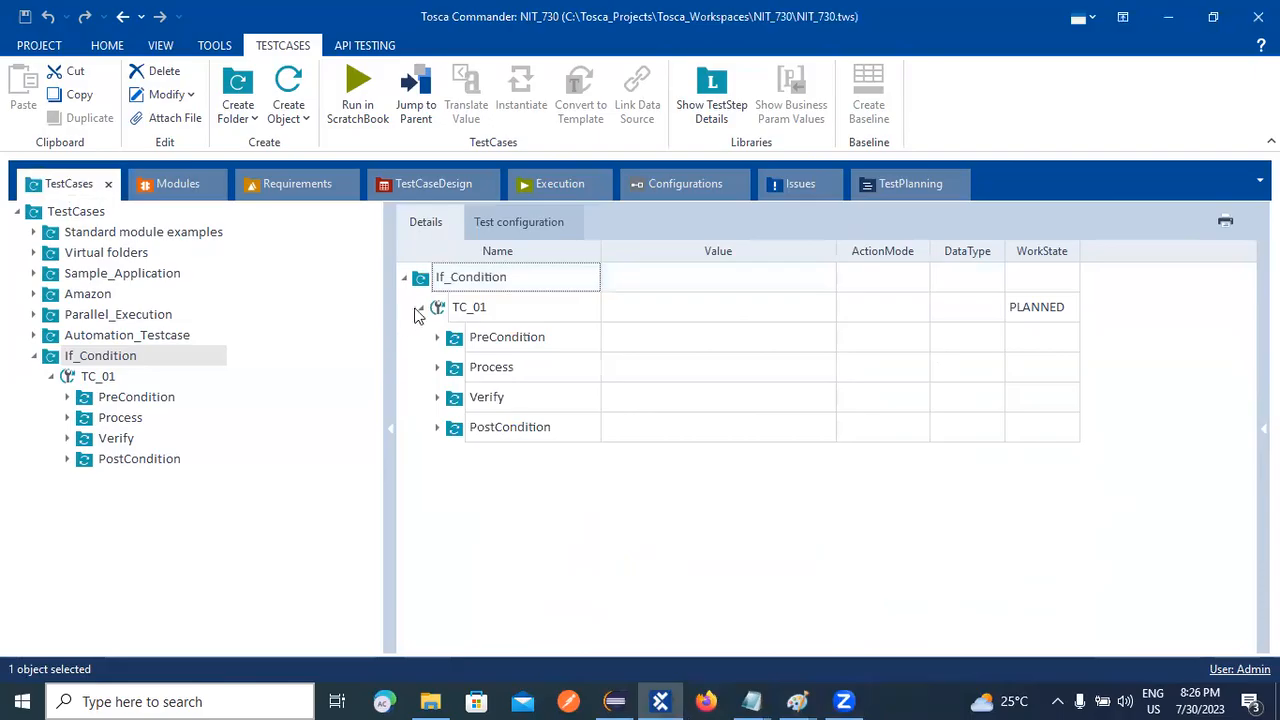
right_click(462, 283)
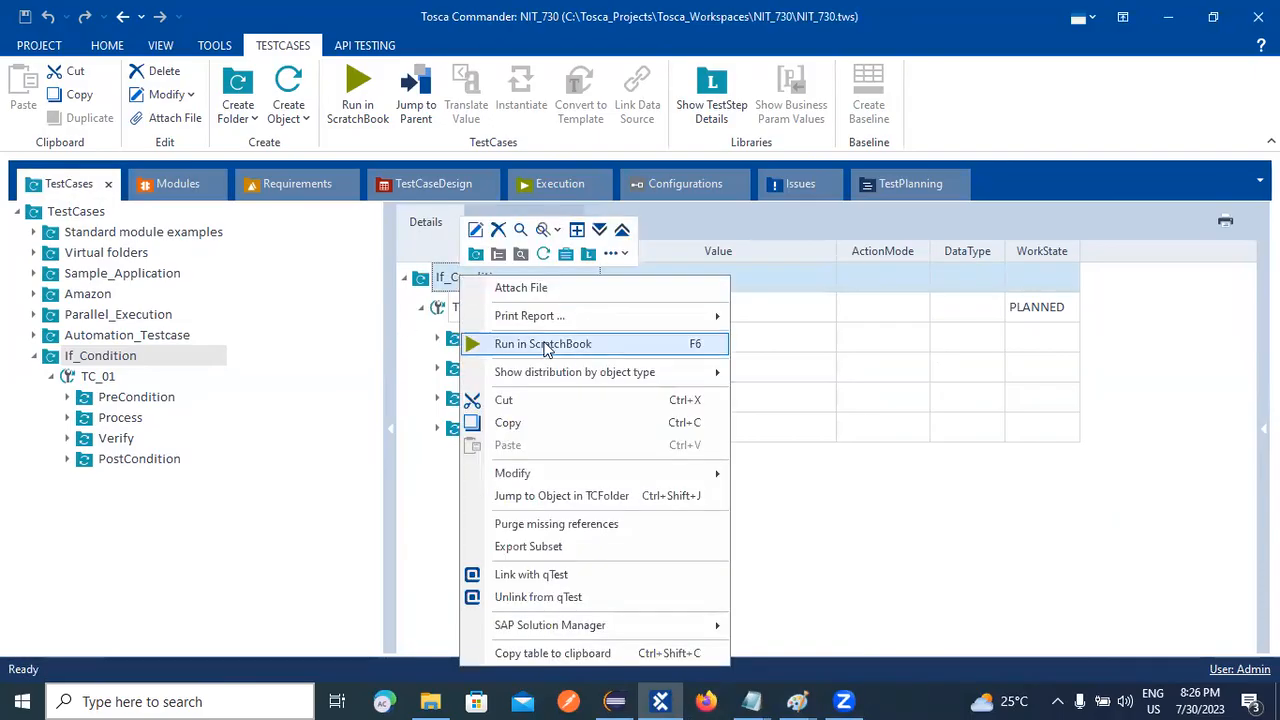
click(586, 340)
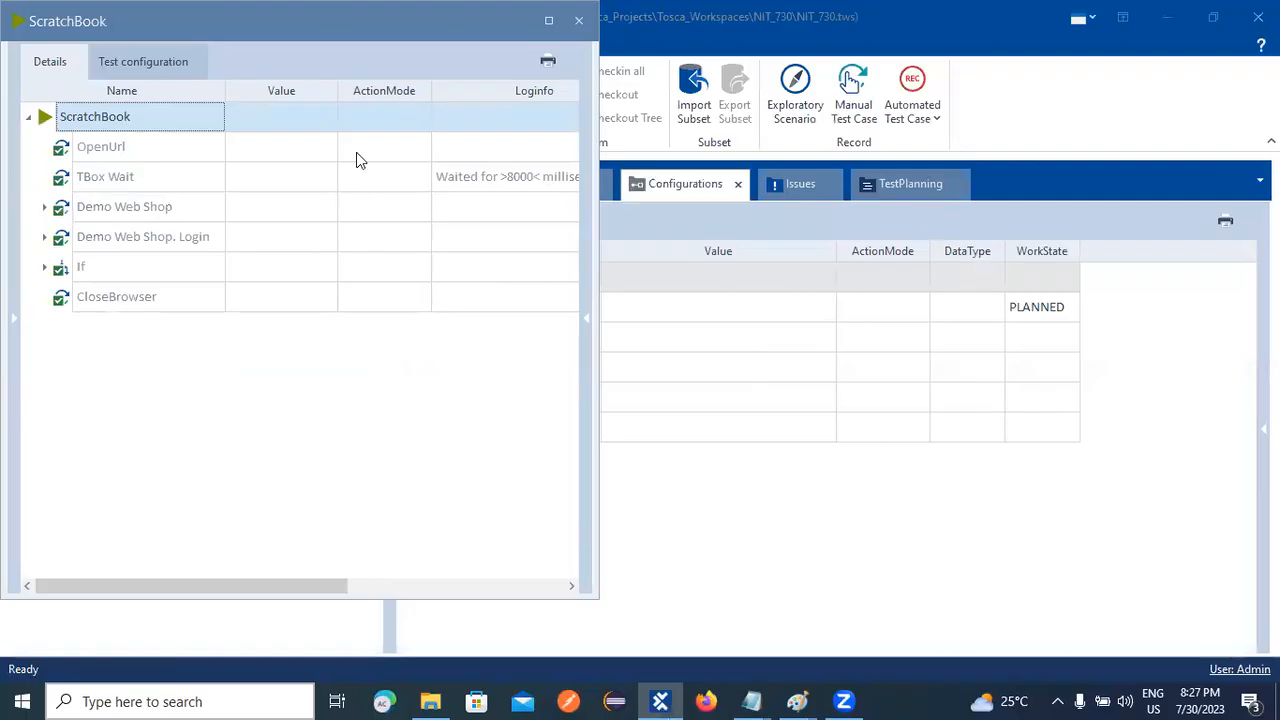
Step: Expand the If statement down to DemoWebShop under Then in the ScratchBook results and read the email message check's full Loginfo
click(45, 269)
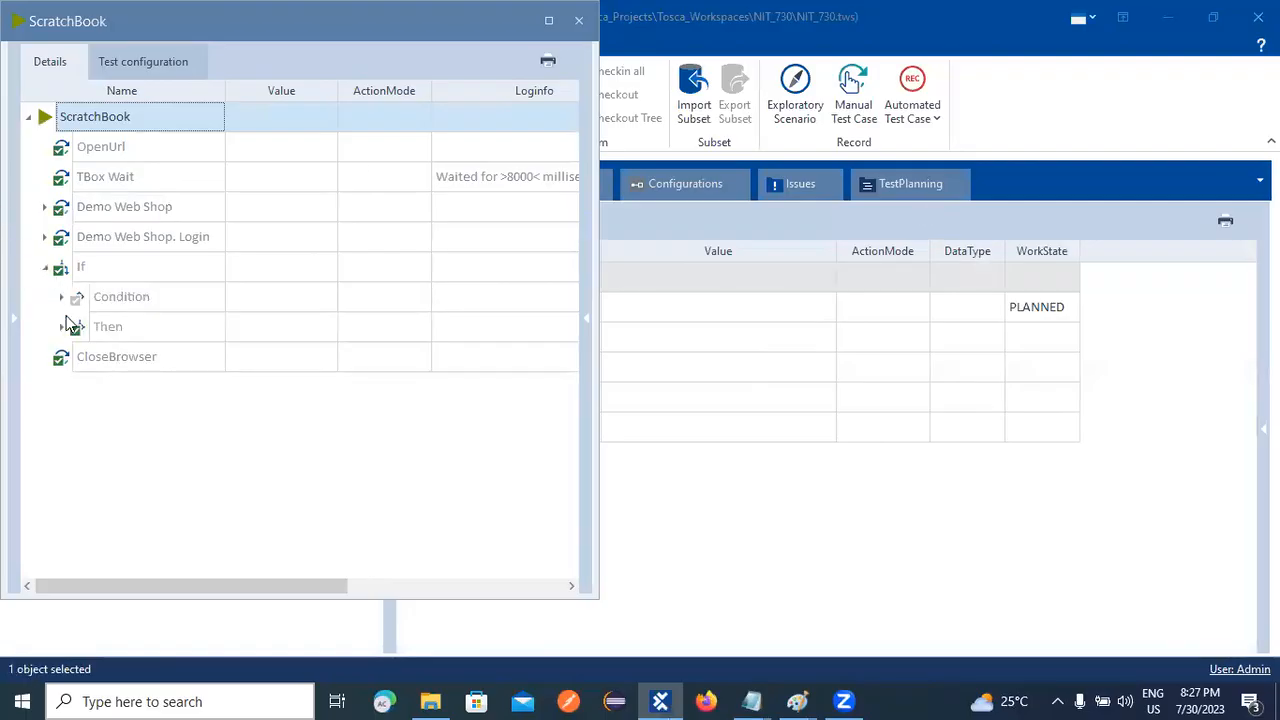
click(62, 327)
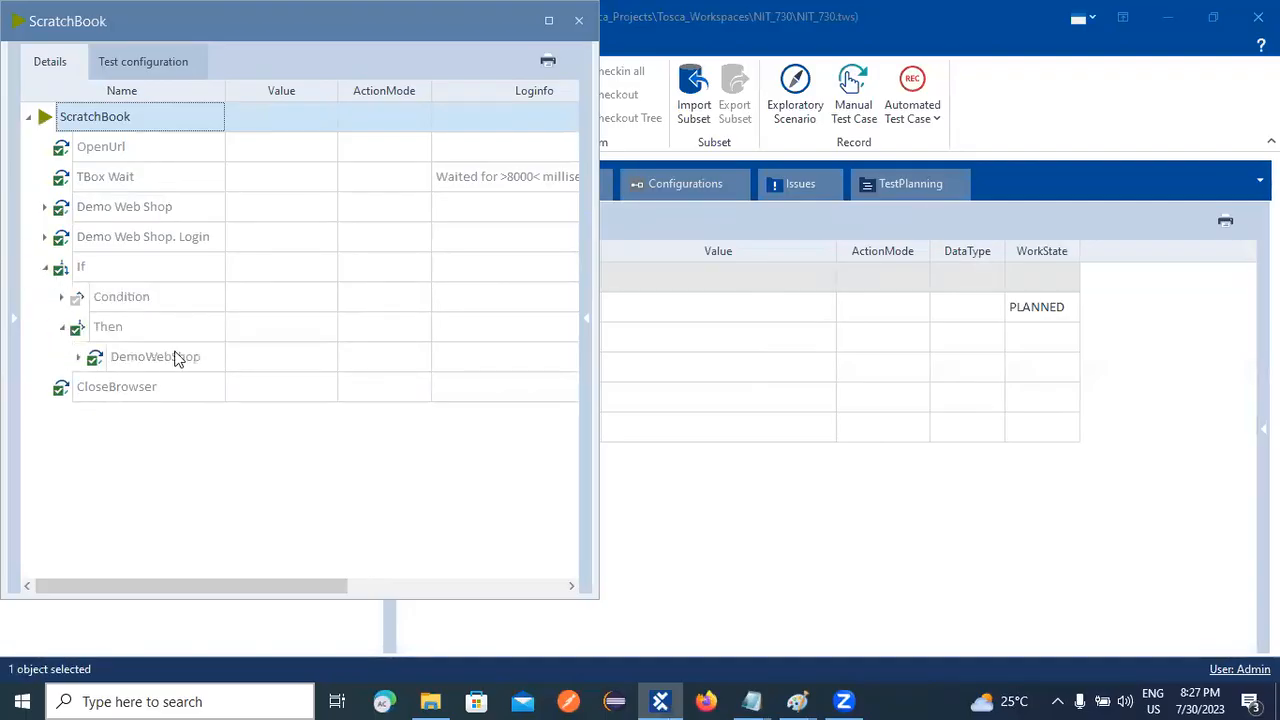
click(79, 357)
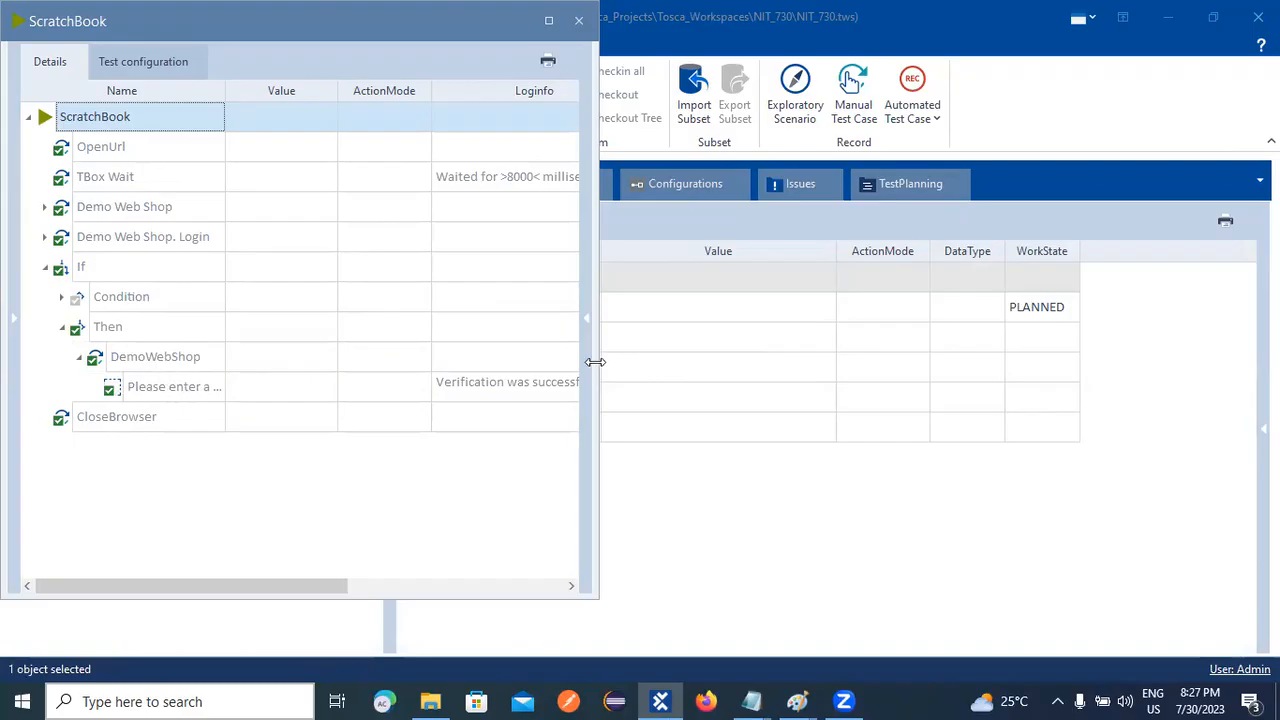
drag(856, 336, 619, 345)
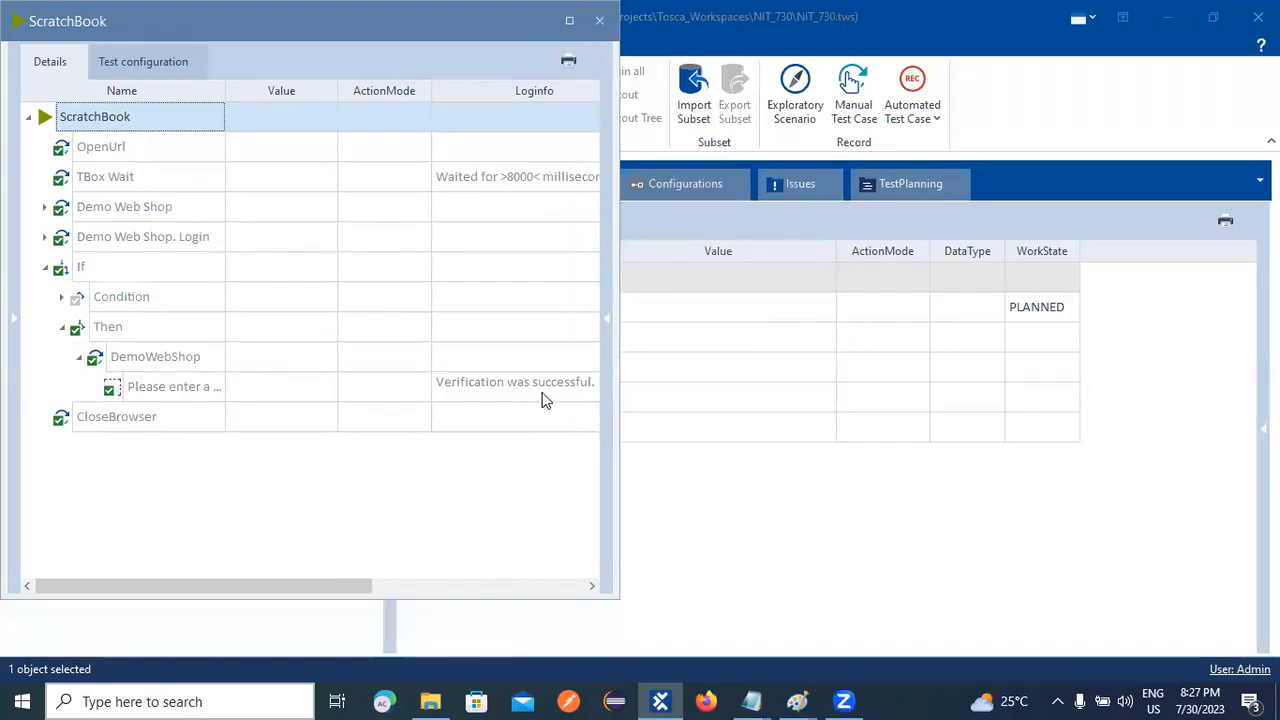
click(558, 390)
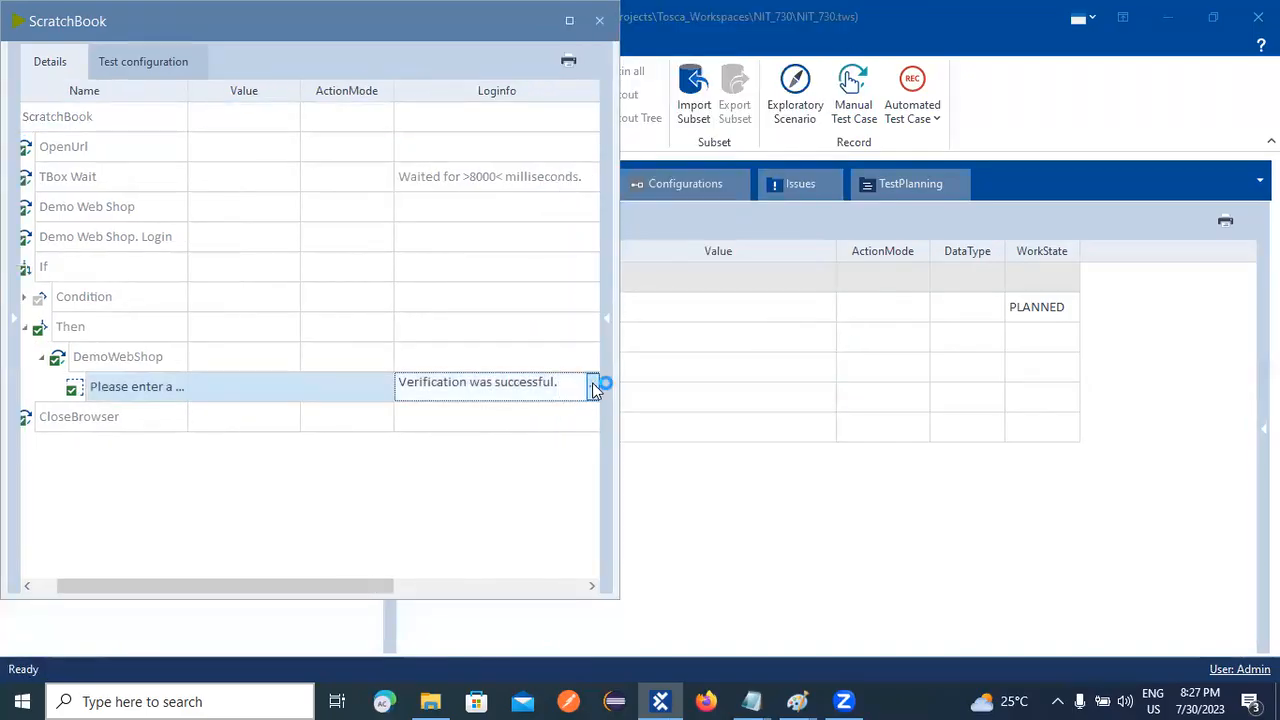
click(592, 386)
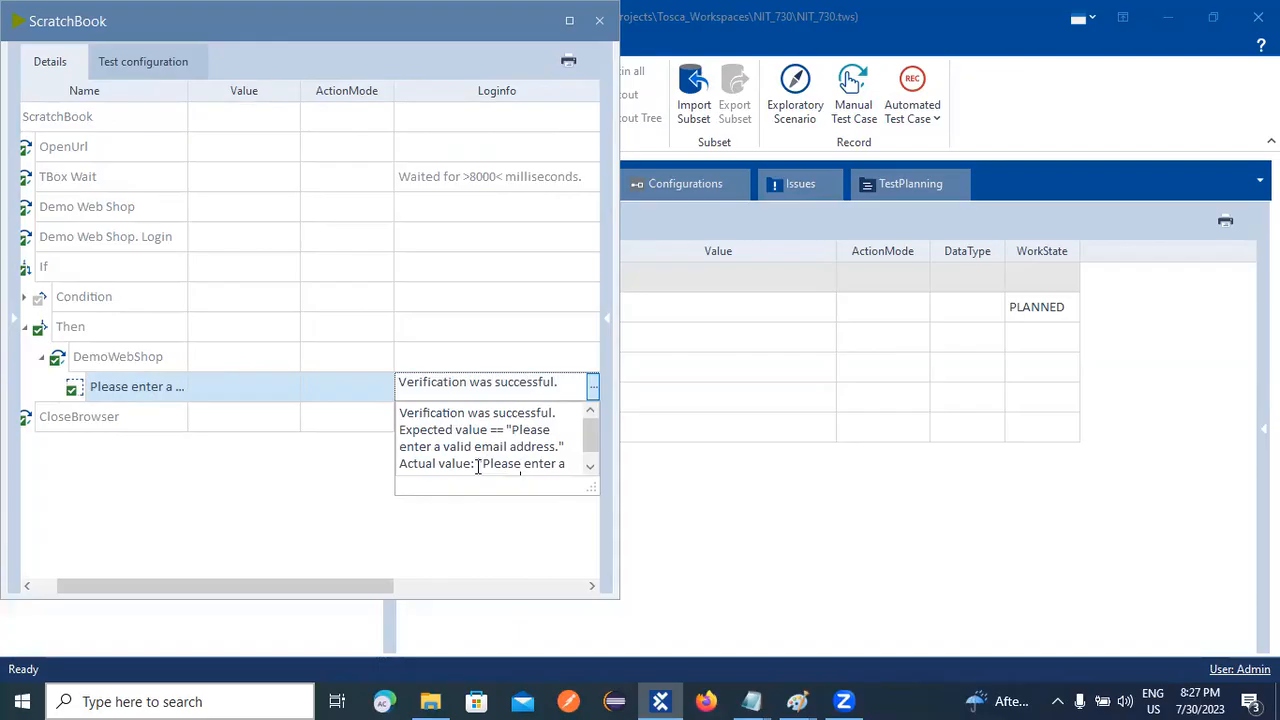
click(592, 470)
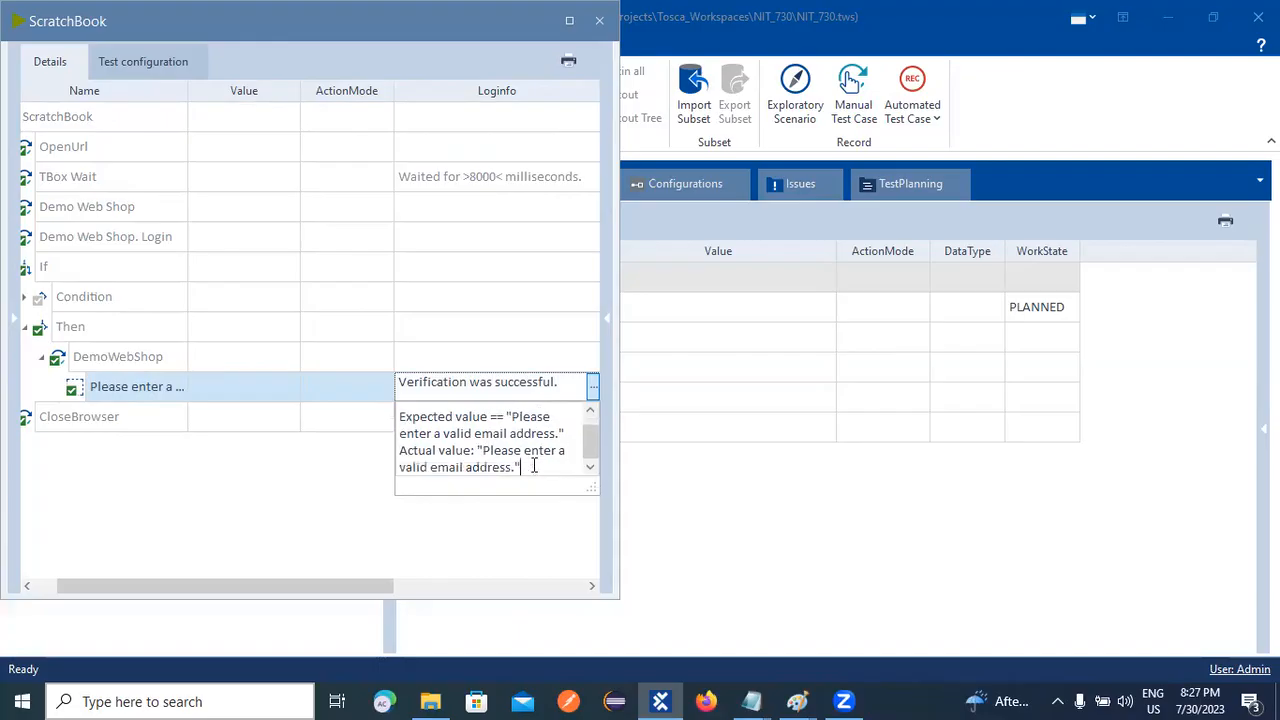
Step: Widen the ScratchBook window to review the StartTime, Duration and Detail columns, and close it
double_click(420, 416)
click(485, 452)
drag(618, 454, 790, 445)
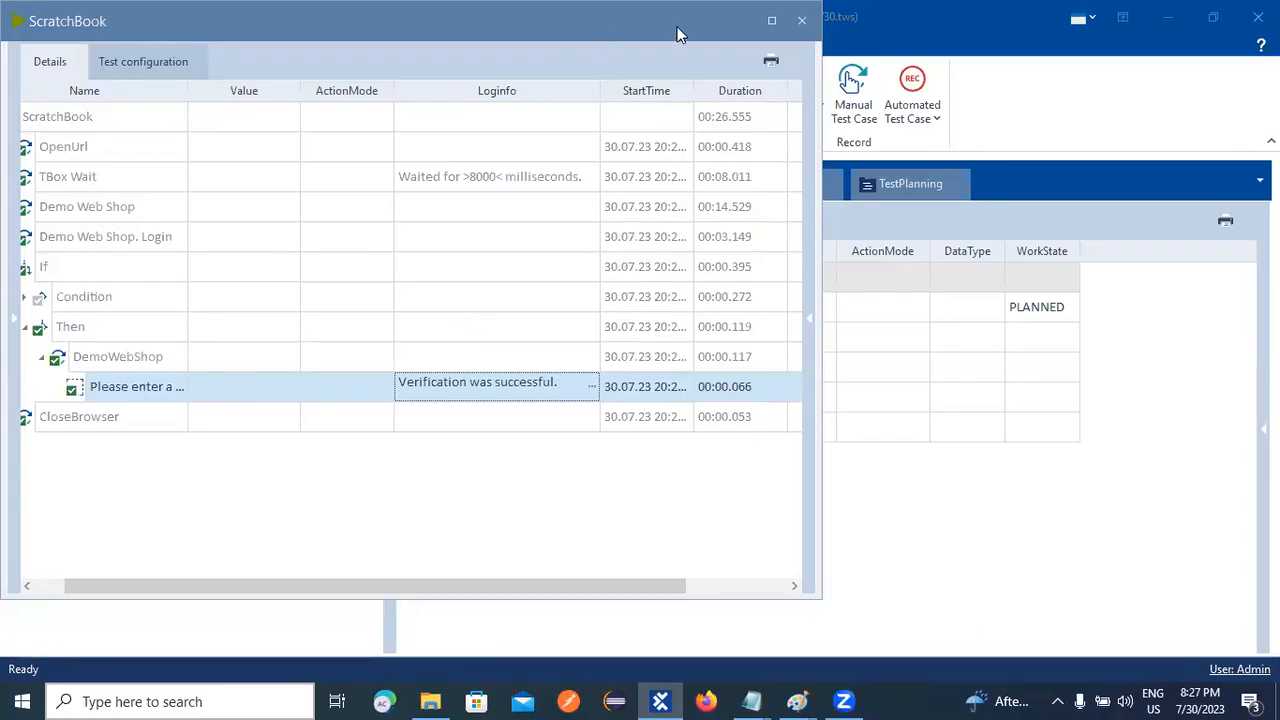
click(1136, 79)
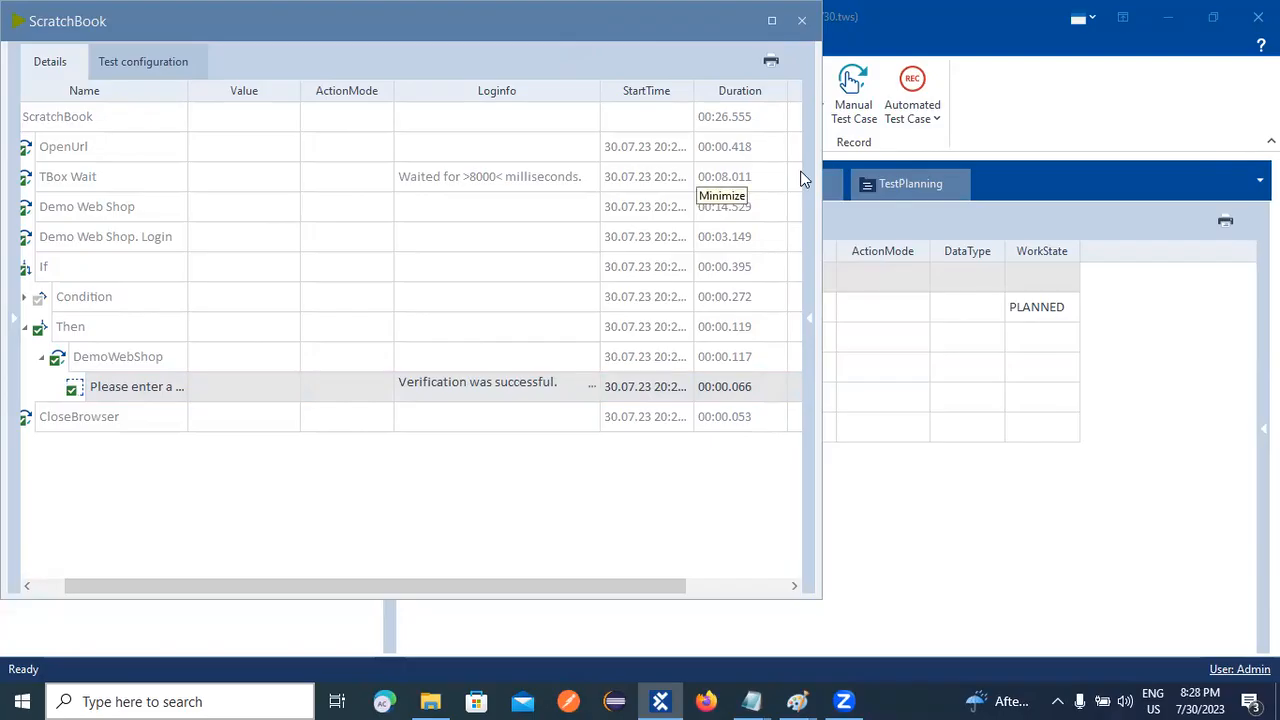
click(749, 588)
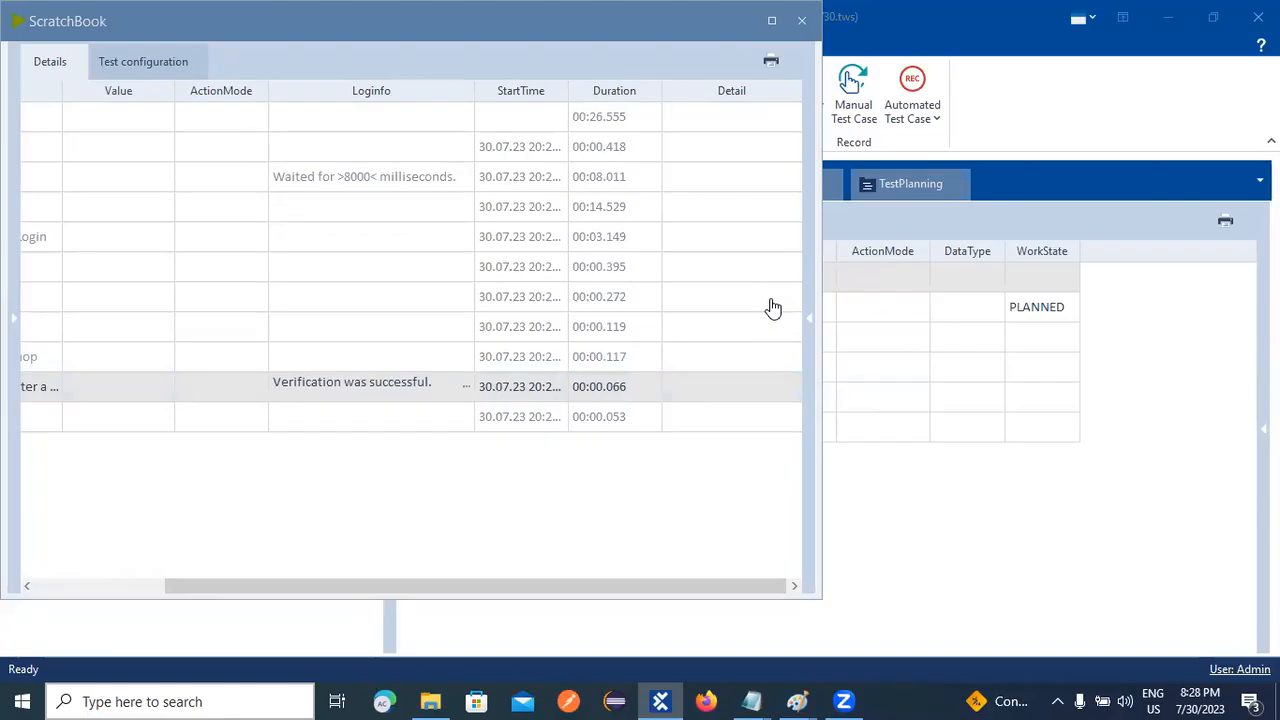
click(802, 21)
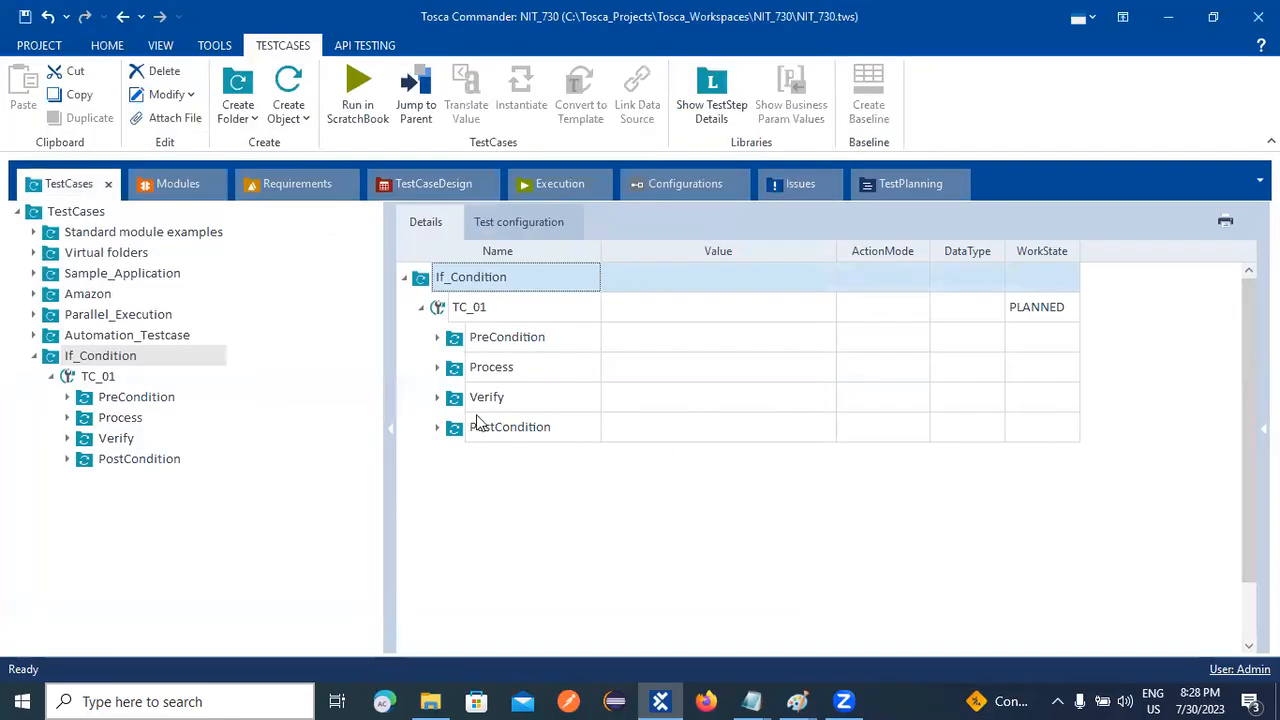
Step: Review the Condition and Then branches under Verify and the Demo Web Shop. Login values under Process
click(471, 457)
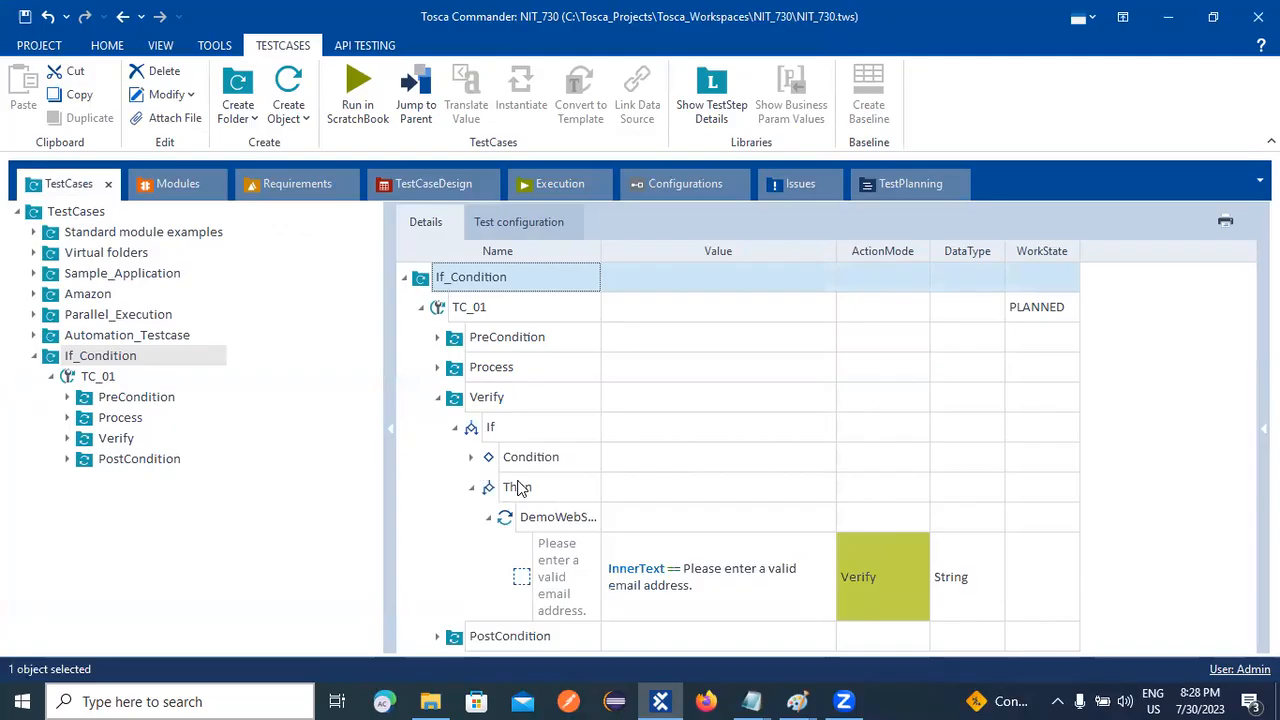
click(471, 487)
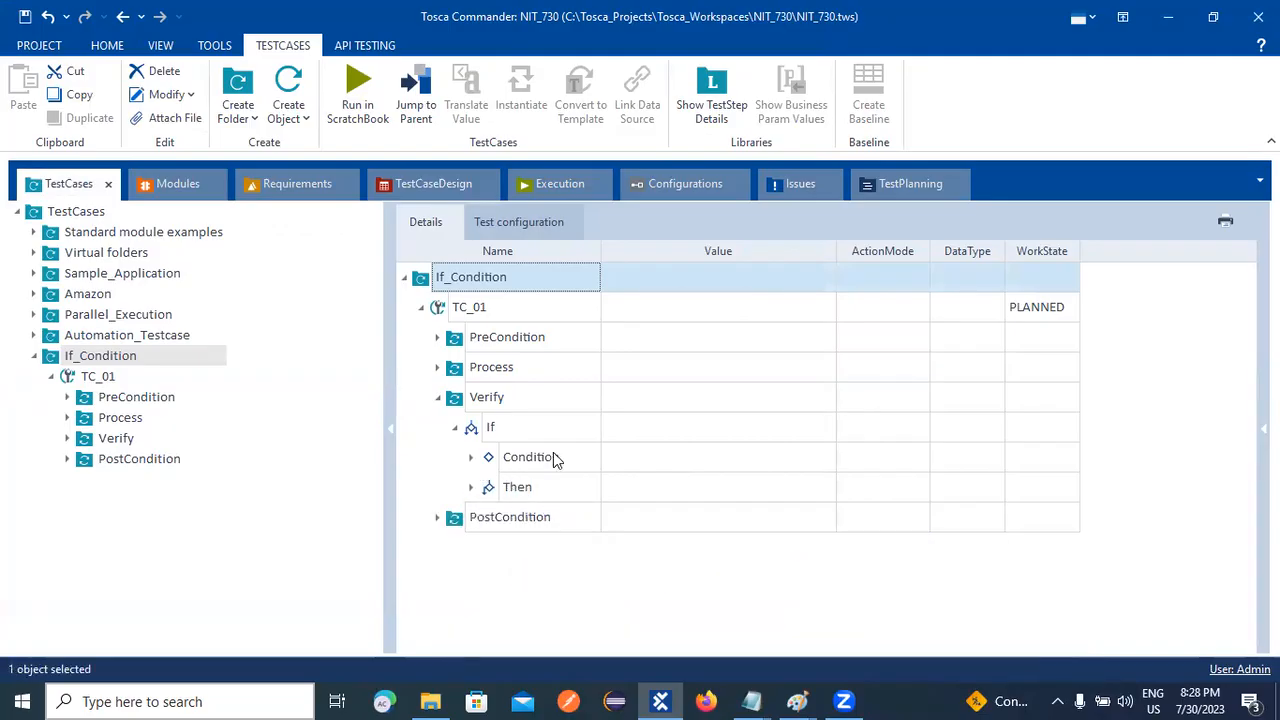
click(555, 457)
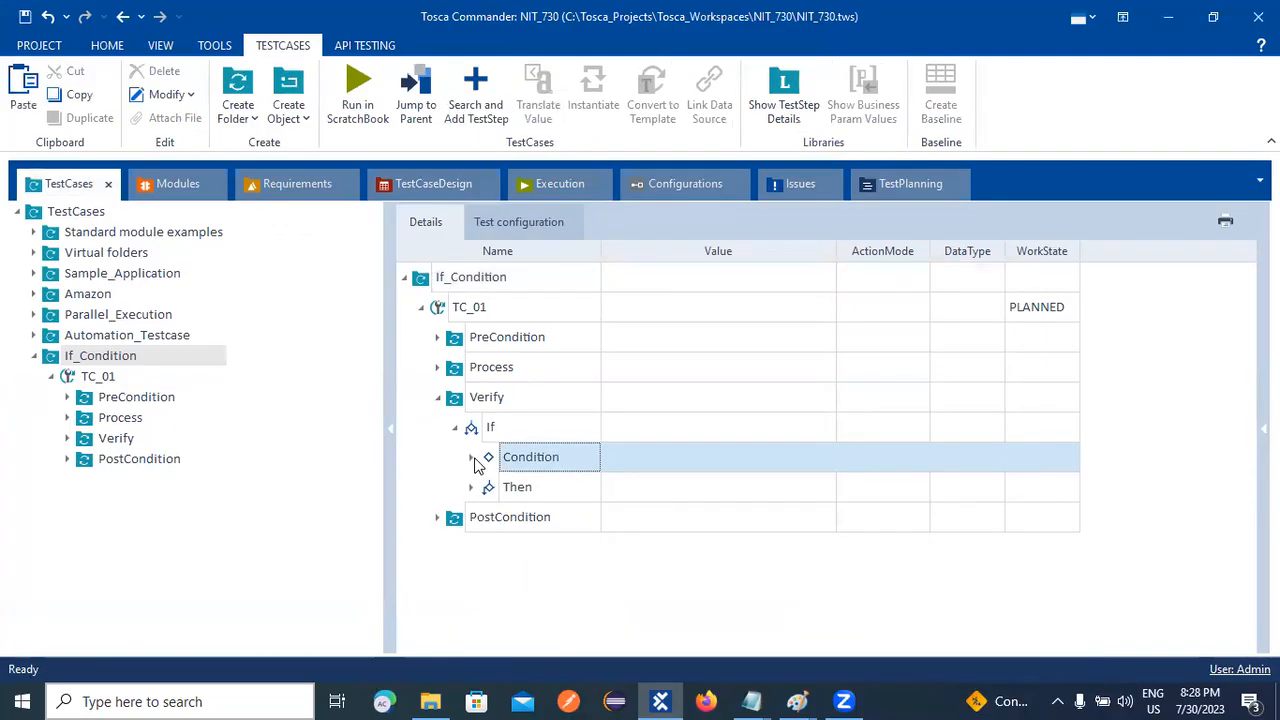
click(491, 370)
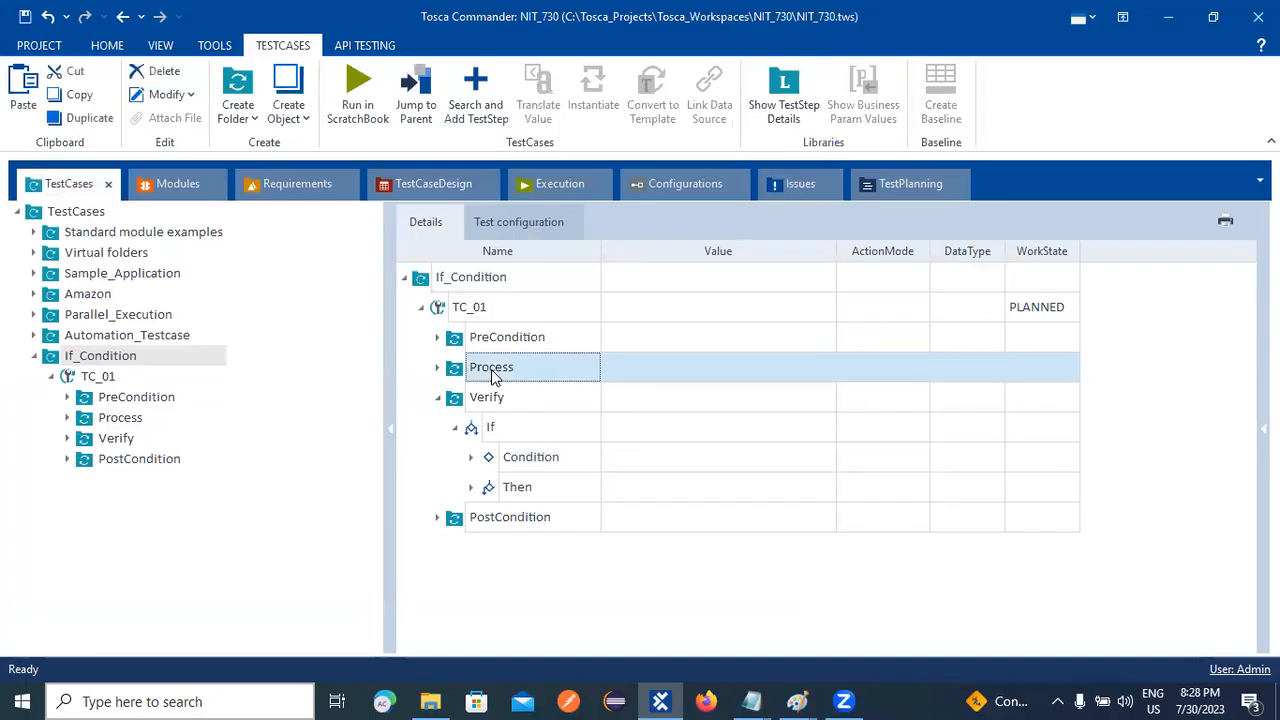
click(437, 368)
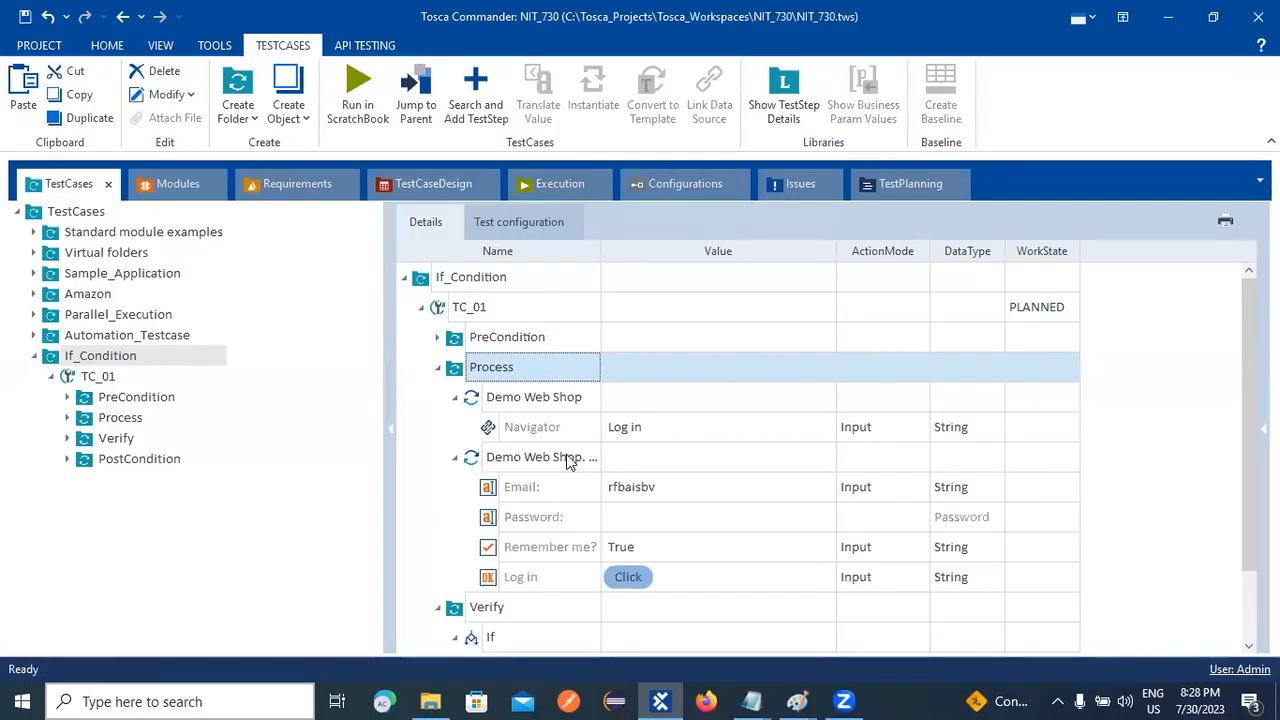
click(455, 398)
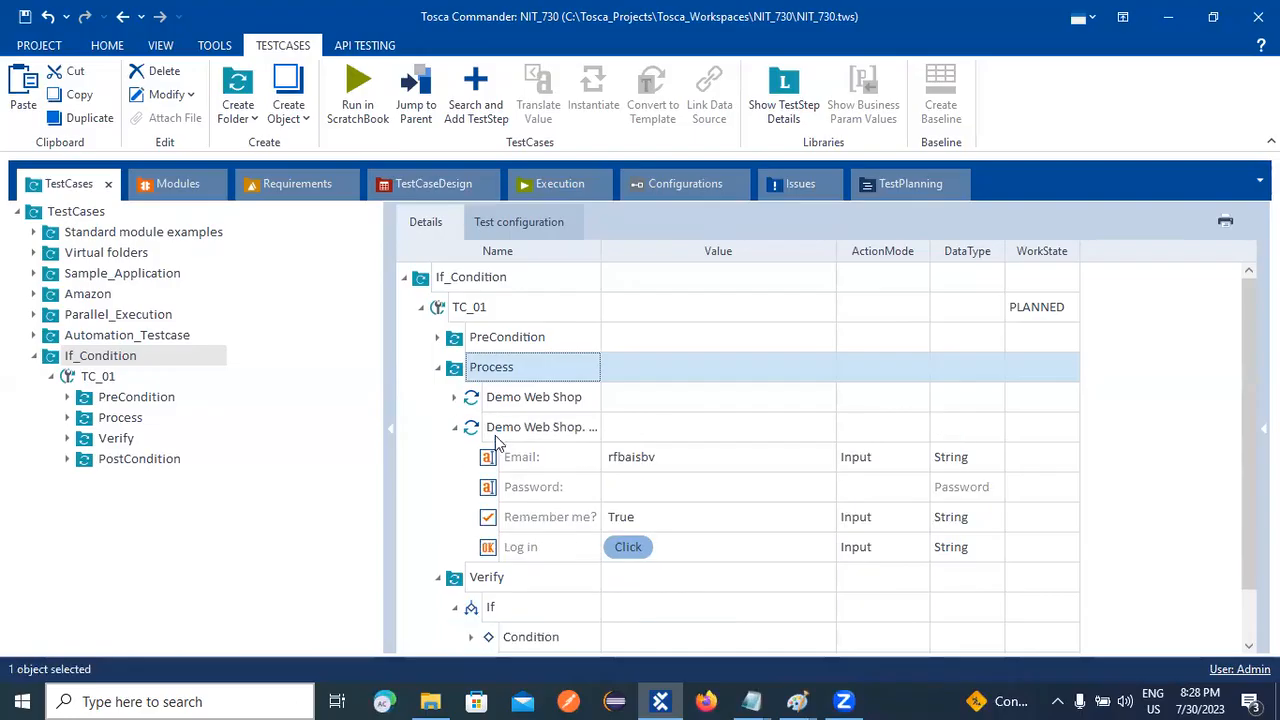
Step: Collapse and reopen the second Demo Web Shop step under Process to review its Email, Remember me? and Log in values
click(456, 428)
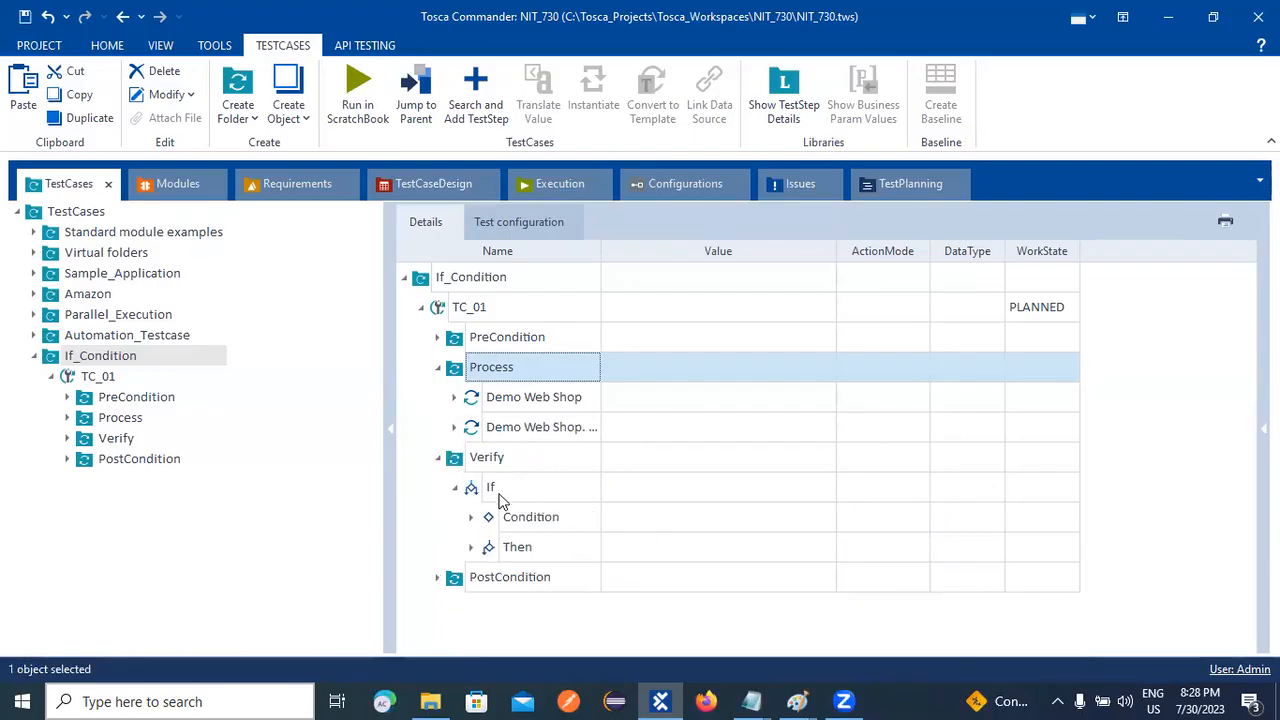
click(705, 428)
click(455, 428)
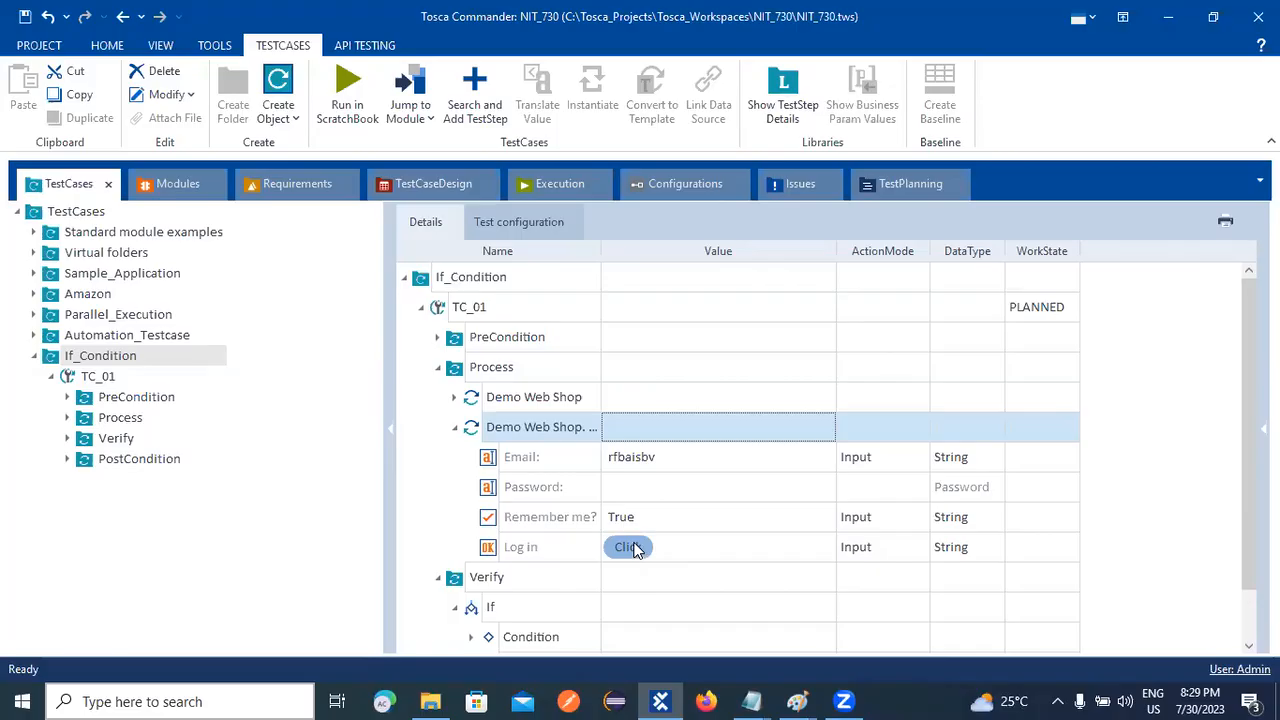
Step: Expand the Condition and Then branches under Verify to examine the Exists and InnerText checks on the email message
scroll(661, 529, down, 1)
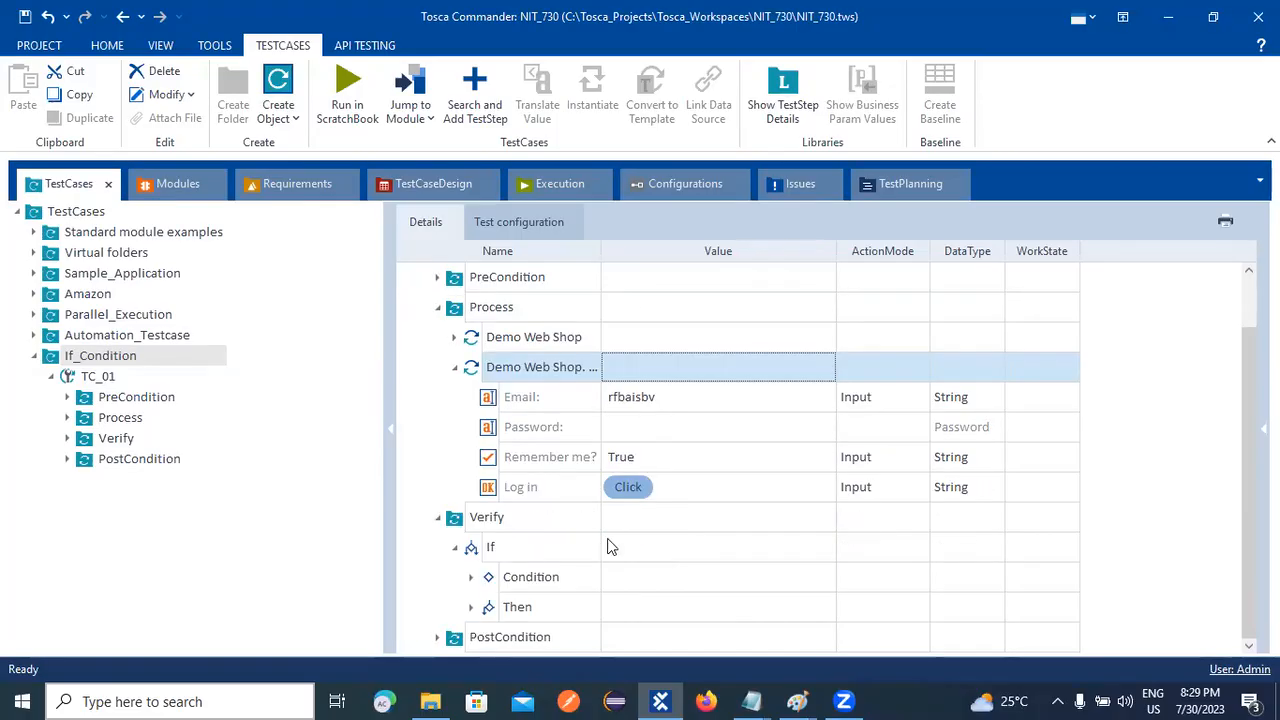
click(471, 577)
scroll(550, 540, down, 2)
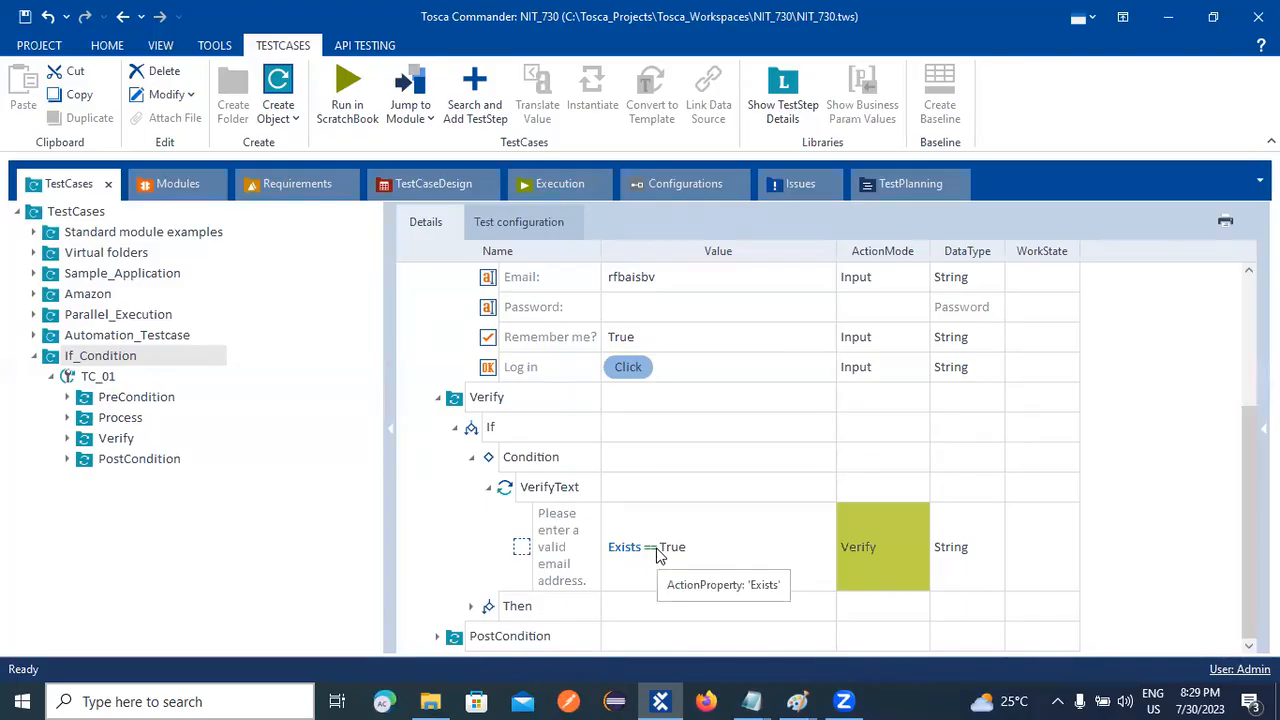
click(472, 605)
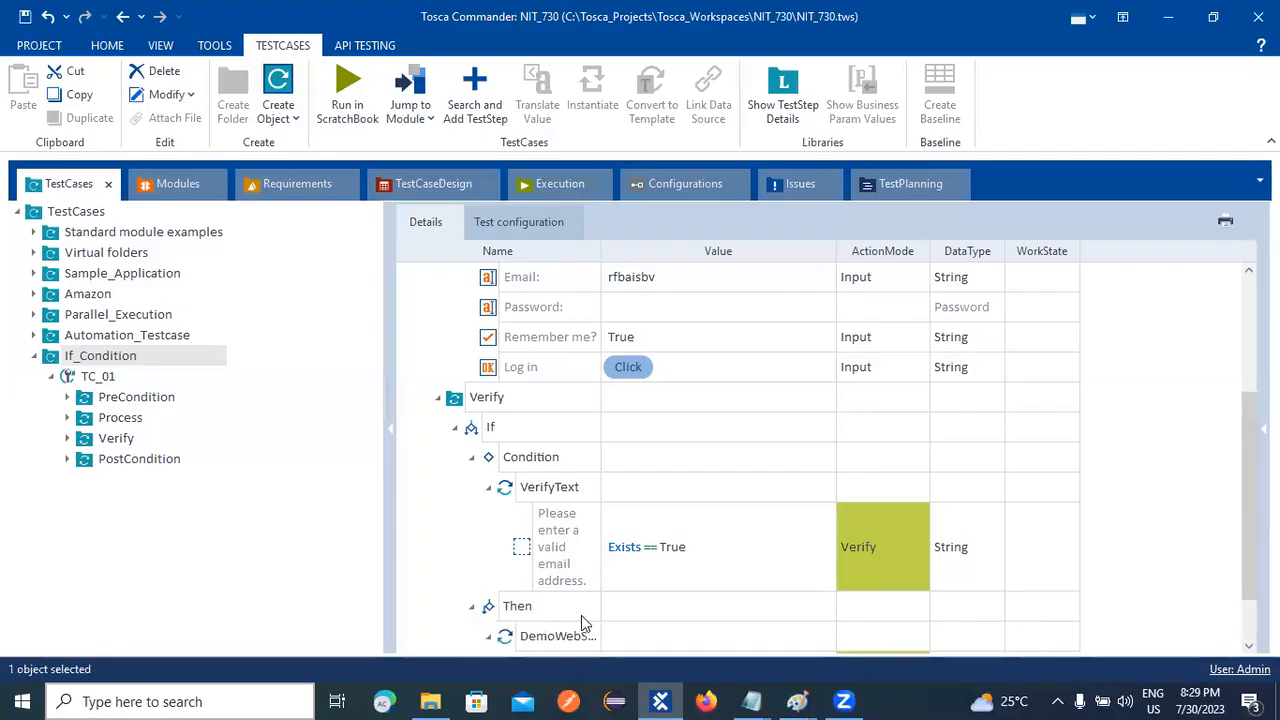
scroll(533, 625, down, 3)
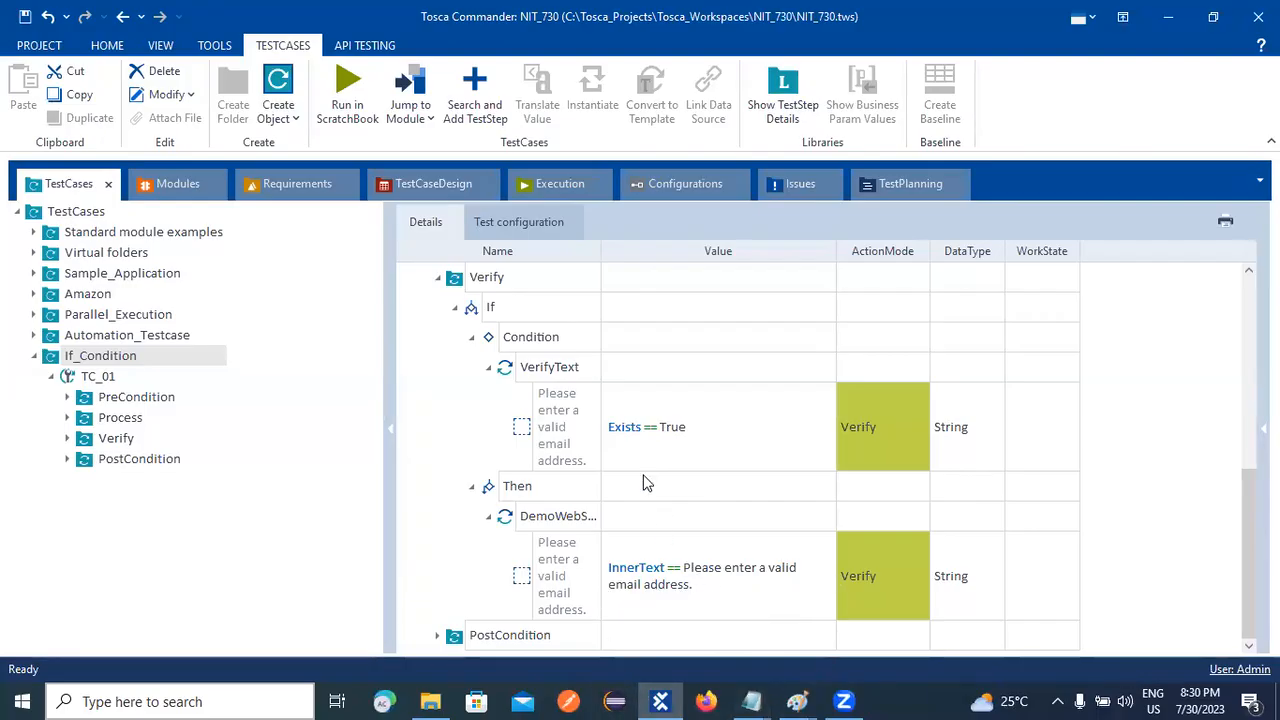
Step: Compare the message name under VerifyText with the InnerText value under Then, and collapse the folders of TC_01
click(557, 422)
click(587, 417)
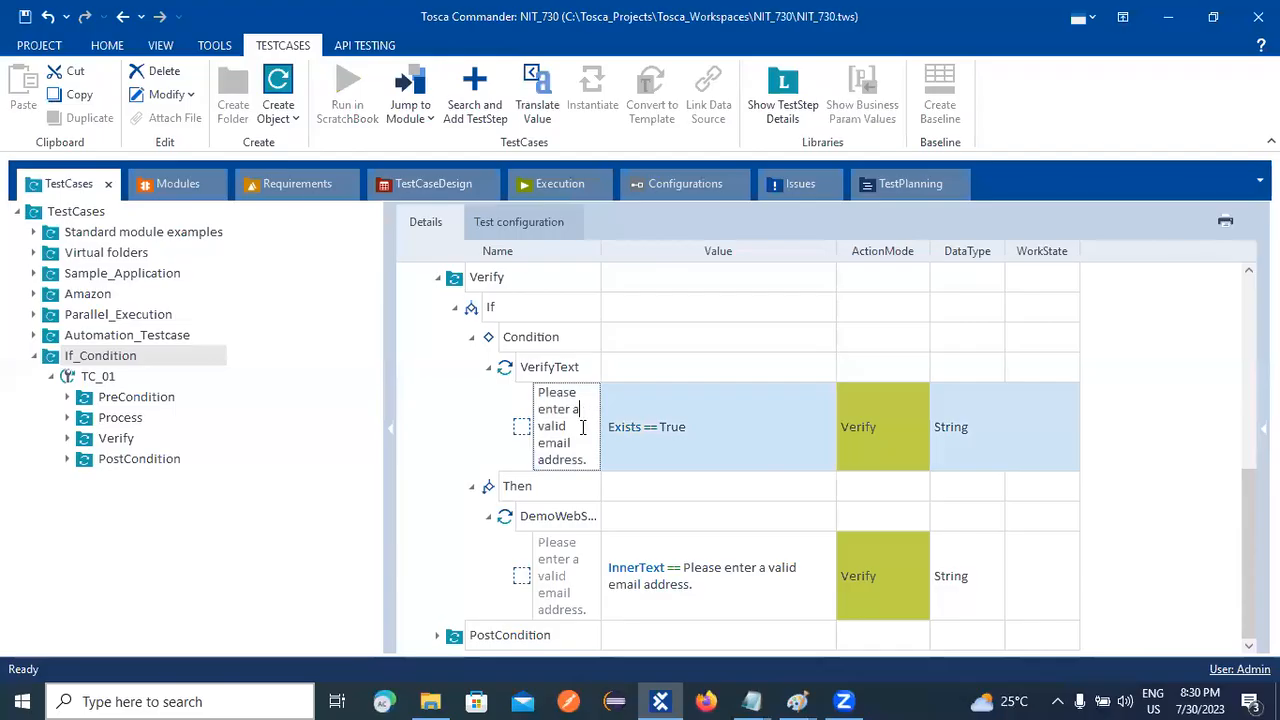
drag(588, 459, 548, 376)
drag(717, 586, 645, 585)
click(772, 577)
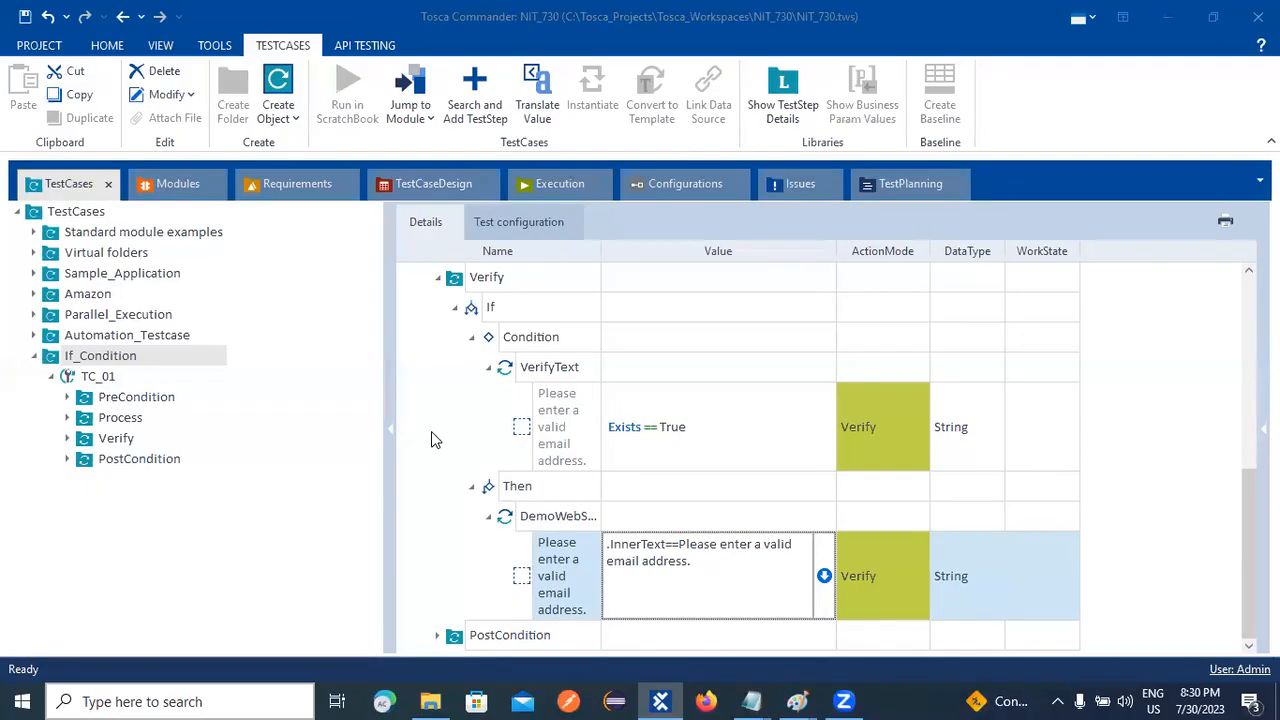
click(455, 307)
click(438, 398)
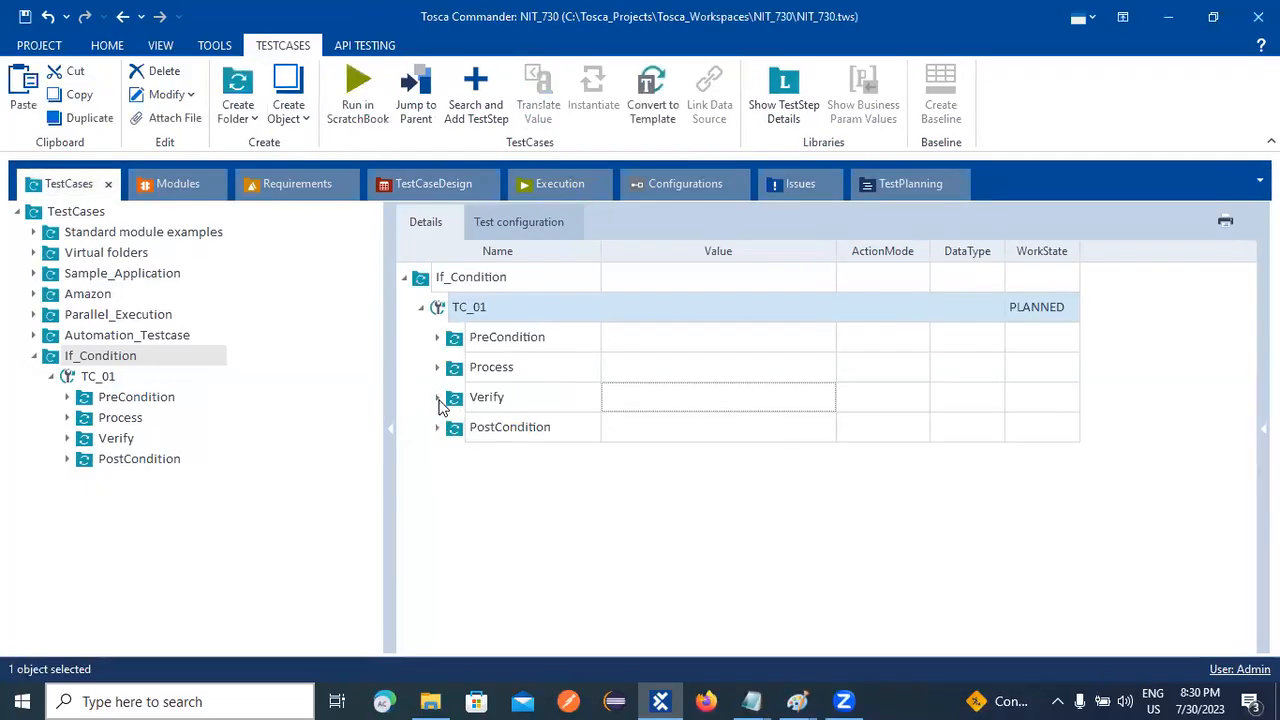